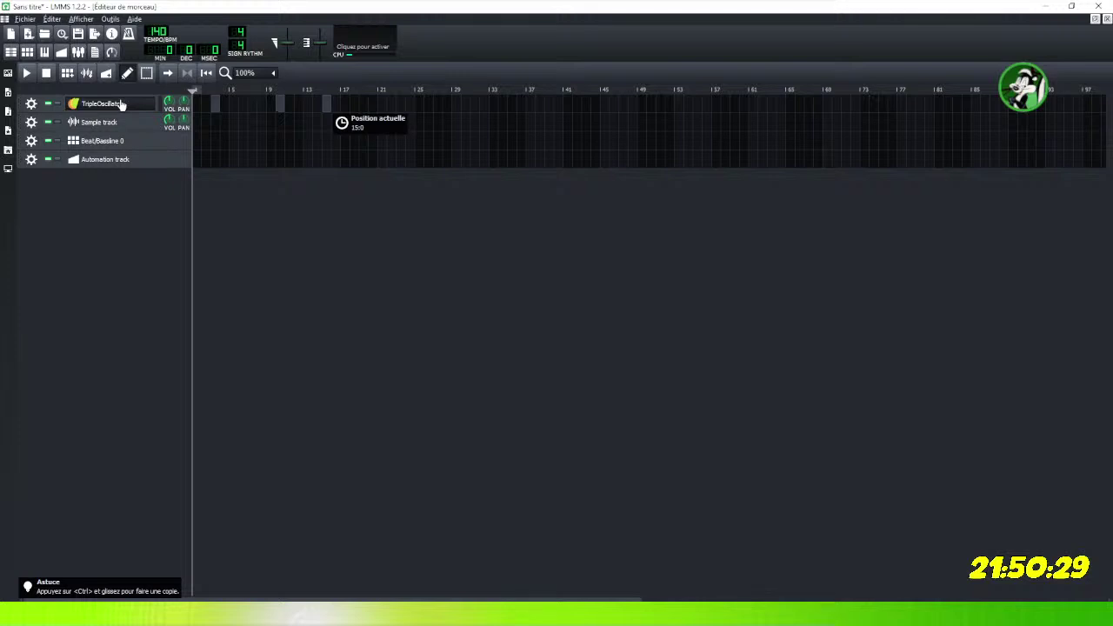
Open the TripleOscillator track's instrument window and move it to the middle of the song editor.
click(122, 104)
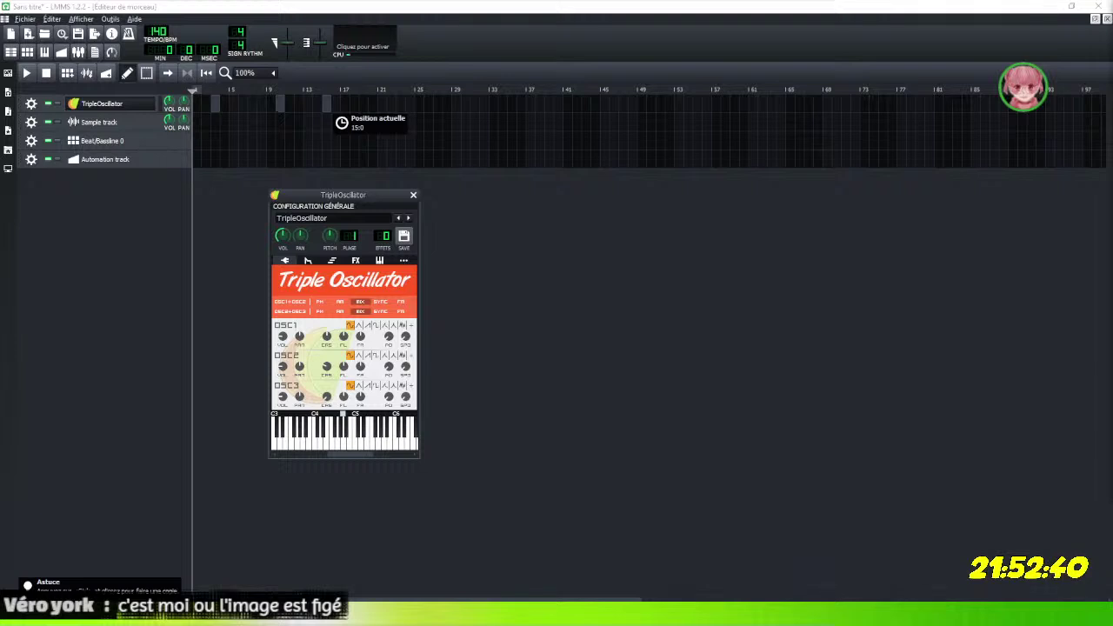
click(335, 447)
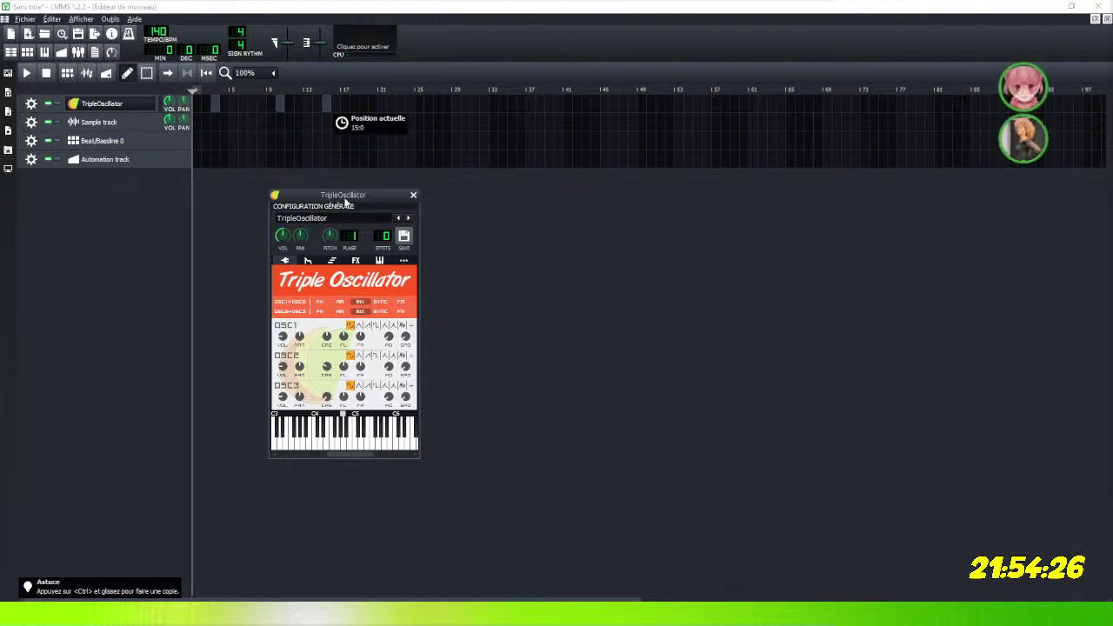
click(374, 200)
drag(374, 199, 639, 218)
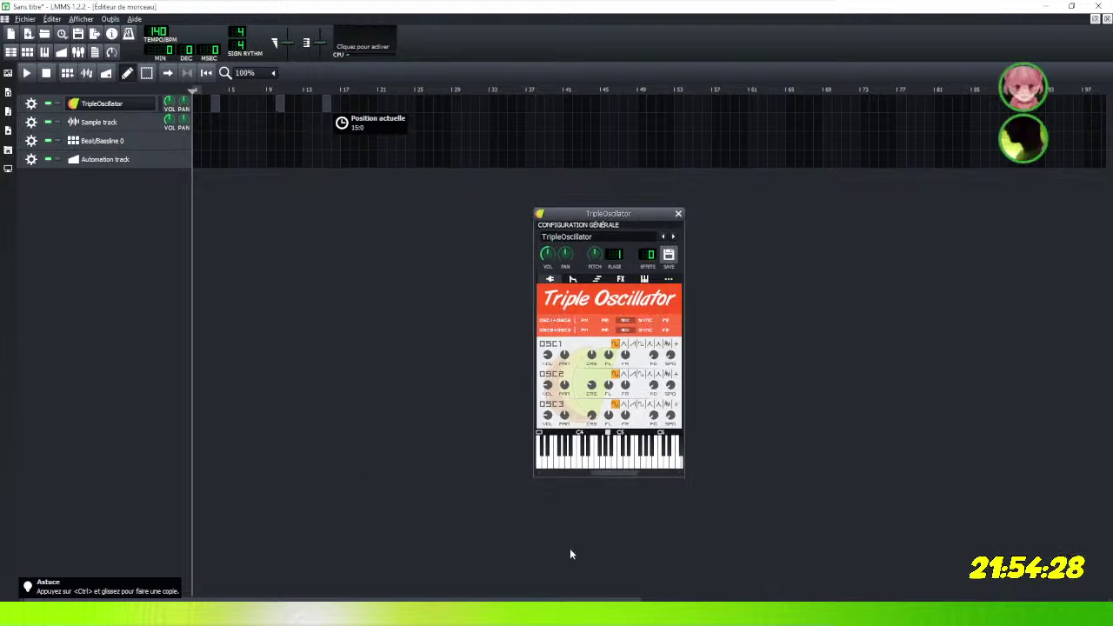
Audition notes across several octaves on the Triple Oscillator's keyboard, and set its window aside.
click(615, 461)
click(643, 461)
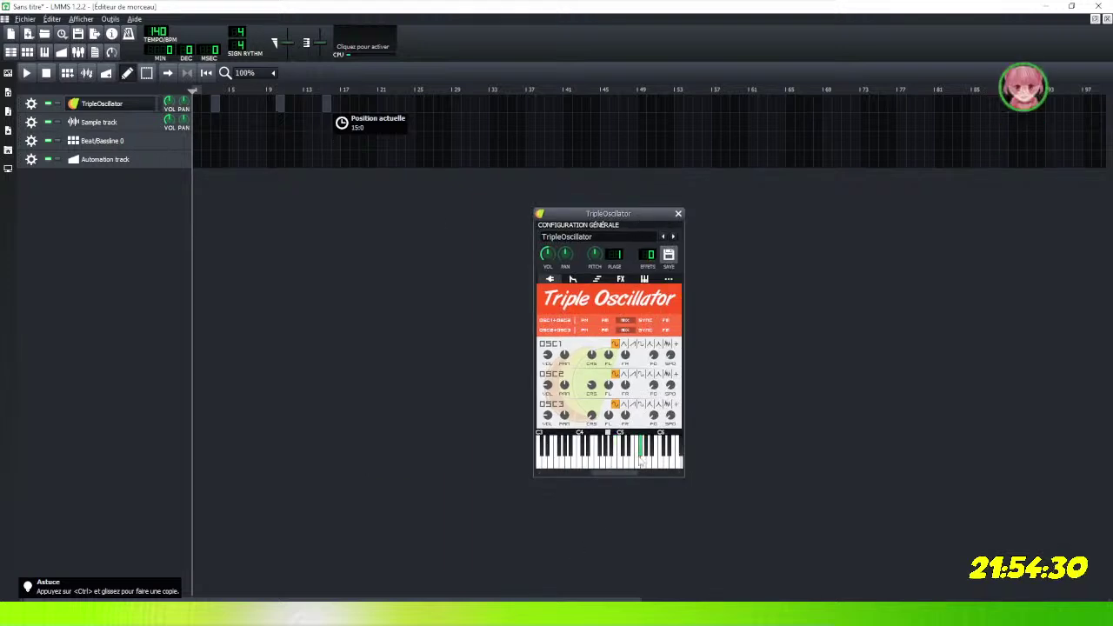
click(586, 468)
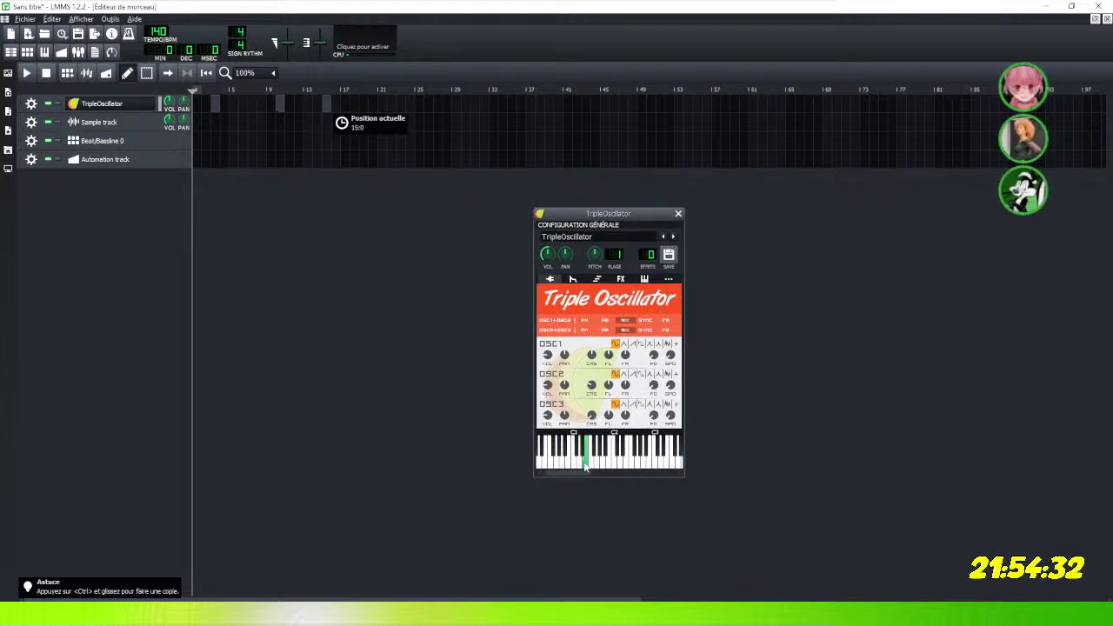
click(614, 463)
drag(589, 476, 631, 480)
drag(635, 213, 630, 201)
click(632, 451)
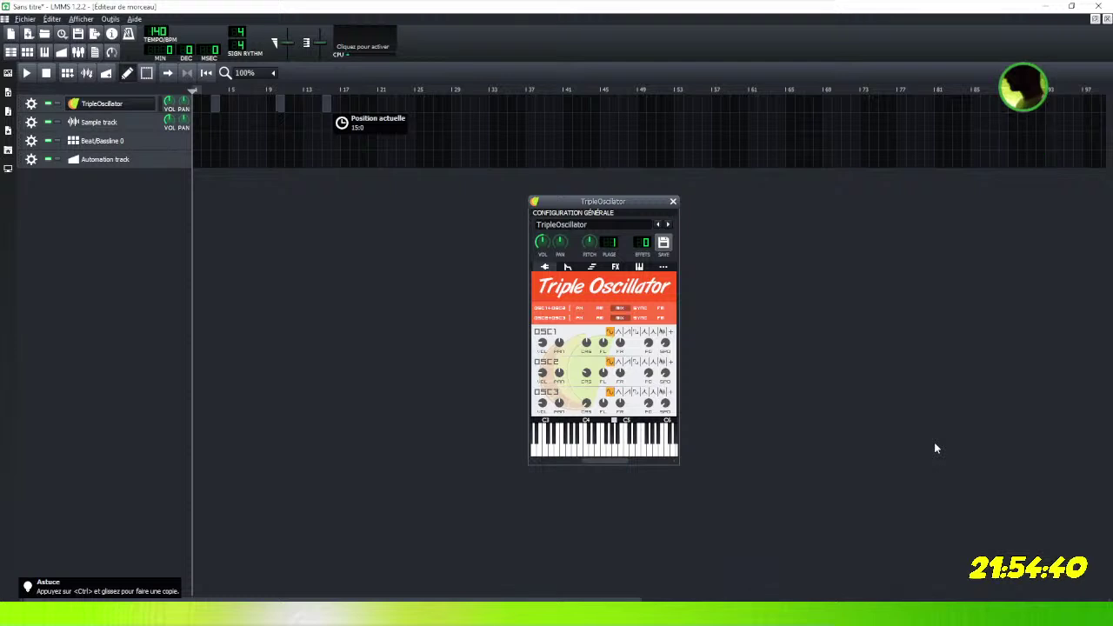
click(608, 448)
click(588, 433)
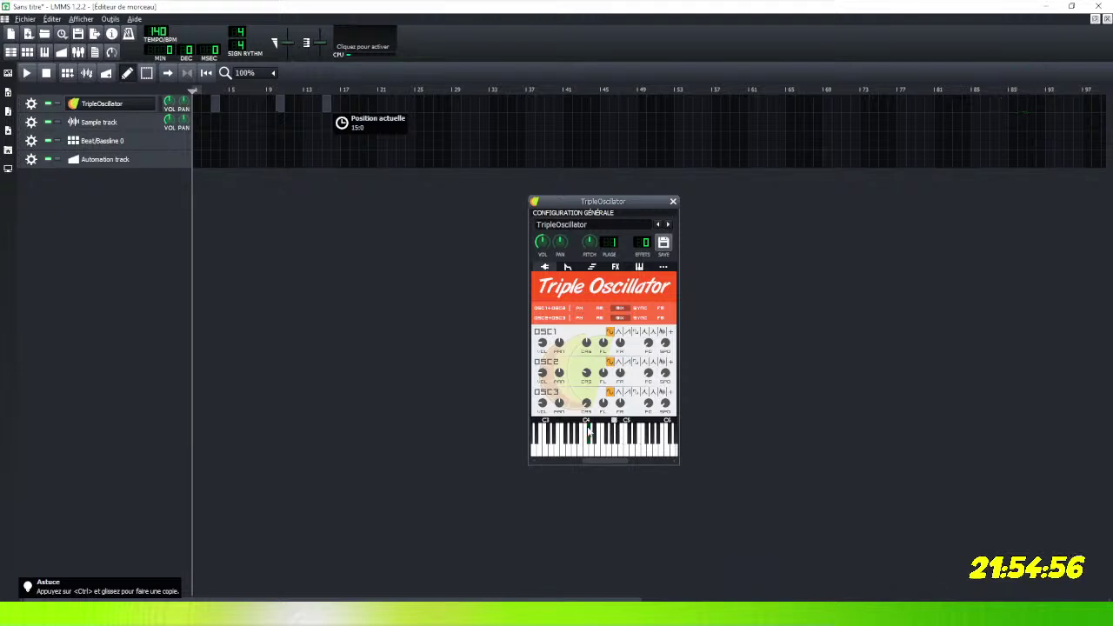
click(587, 433)
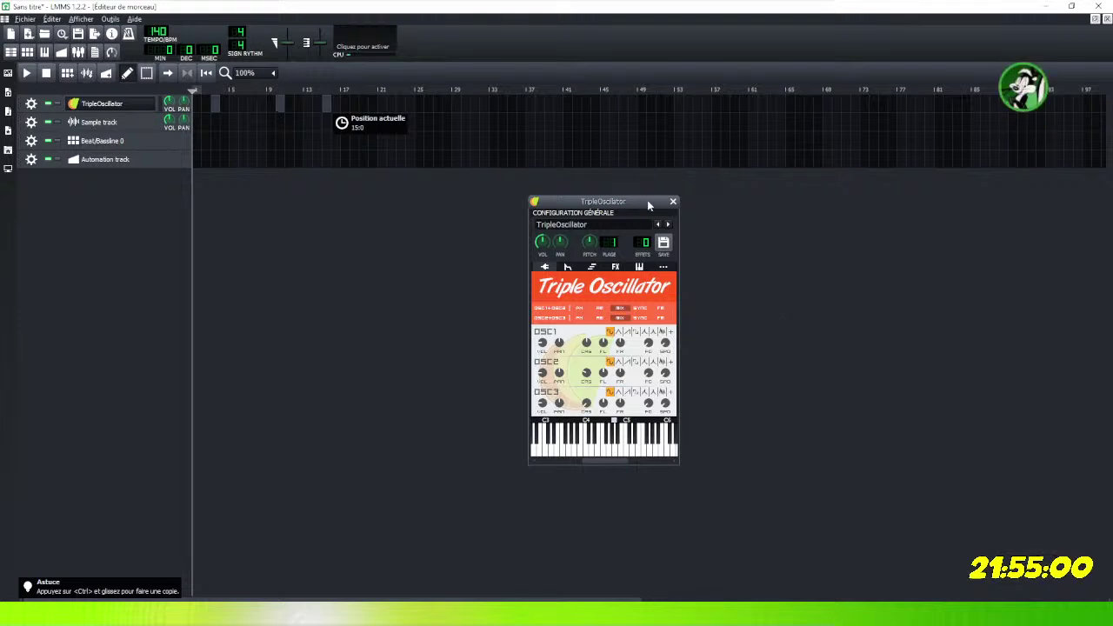
drag(648, 202, 800, 181)
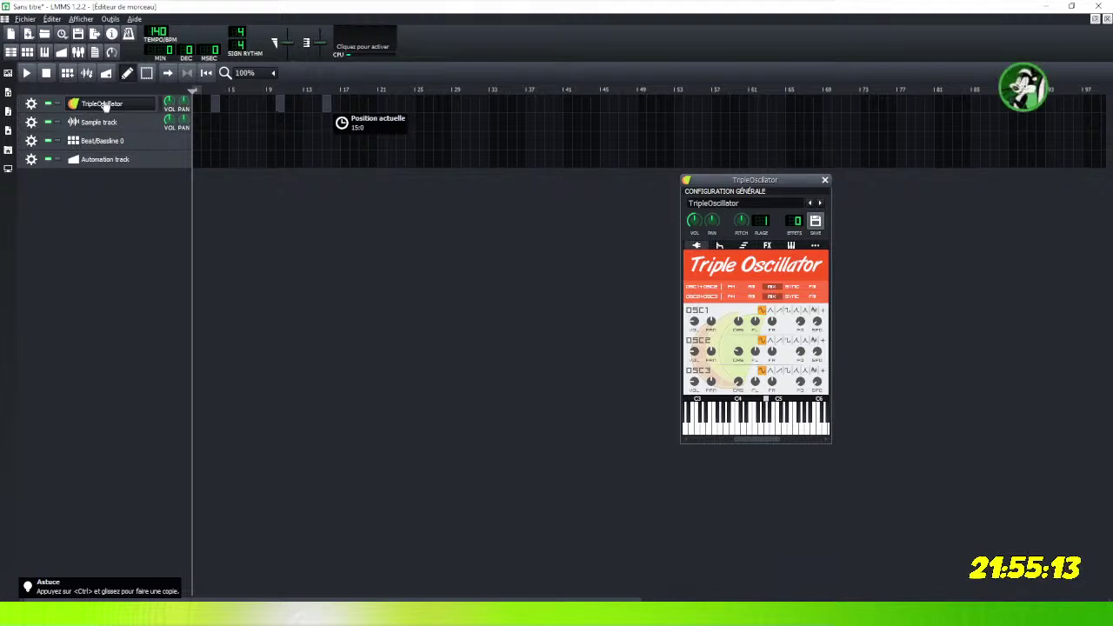
Open the TripleOscillator track's first pattern in the piano roll and enter a three-beat C5 note from the start.
double_click(195, 106)
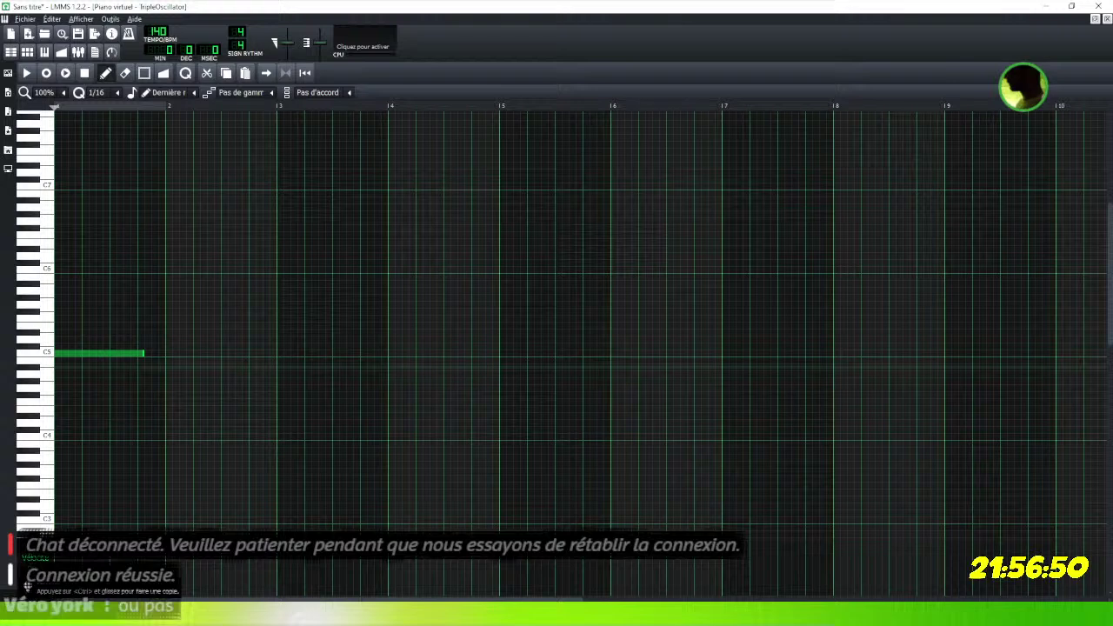
click(140, 352)
drag(140, 351, 137, 353)
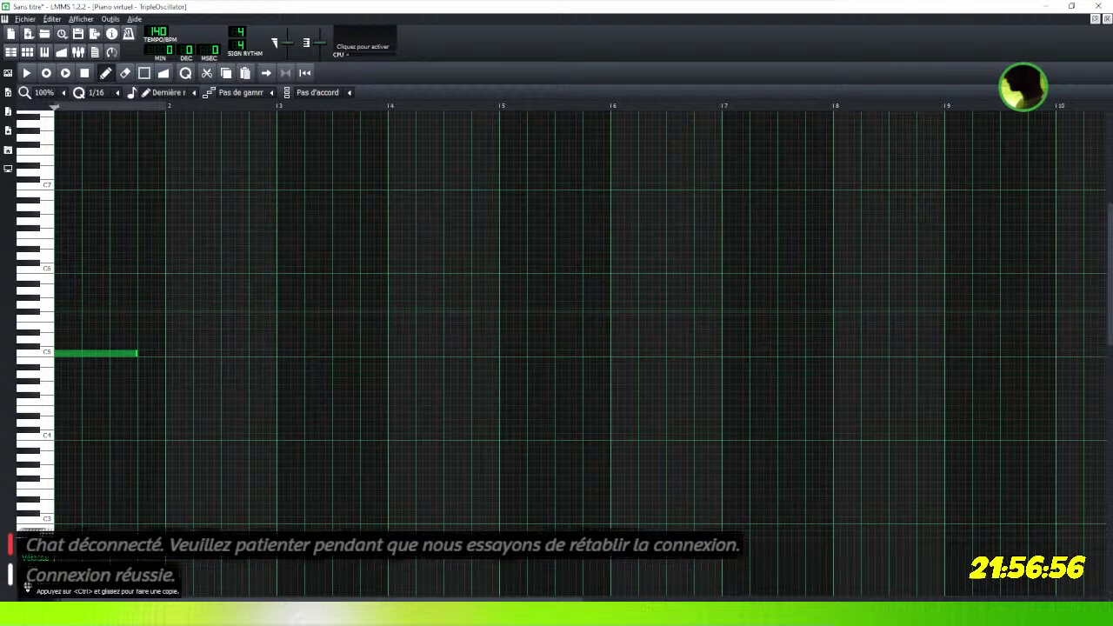
Add a one-beat E5 note on the second beat and a one-beat G5 note on the third beat.
click(33, 338)
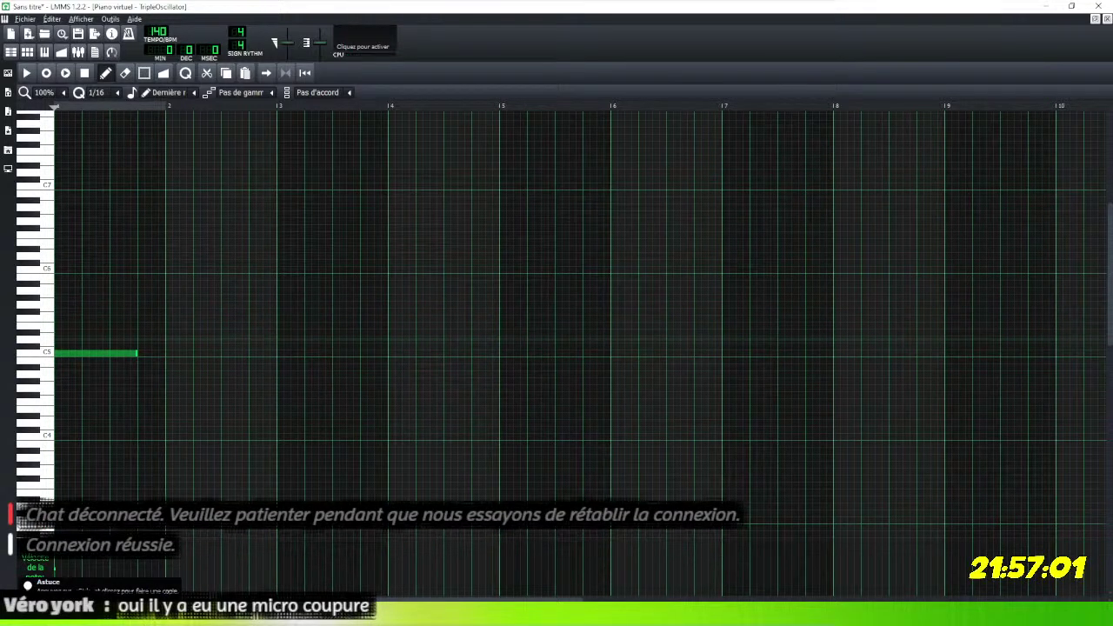
click(101, 326)
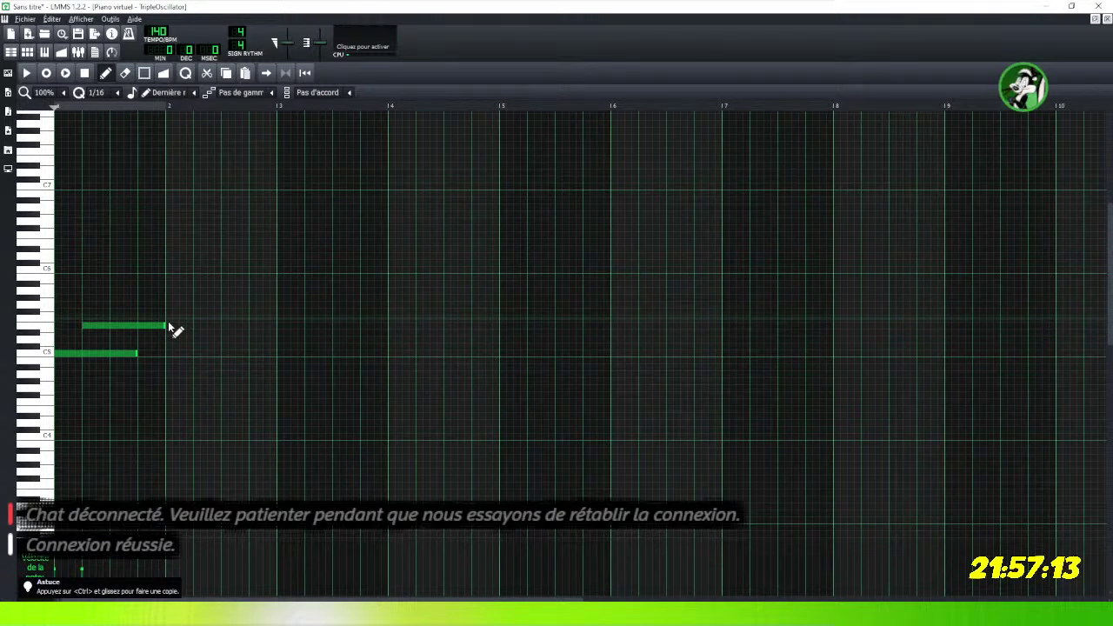
drag(168, 328, 110, 330)
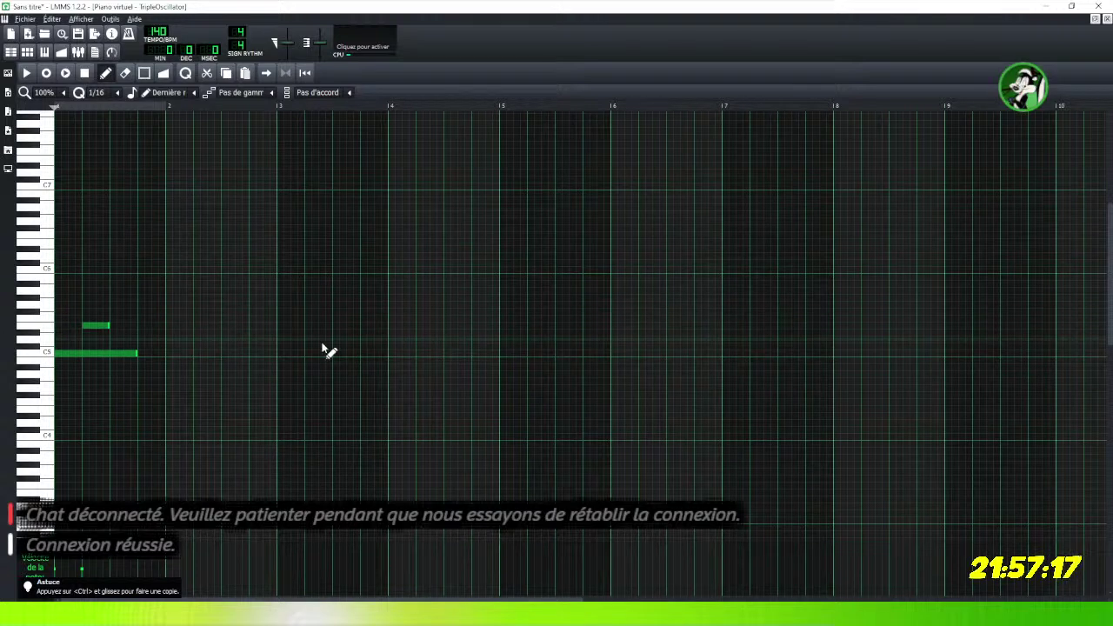
click(117, 305)
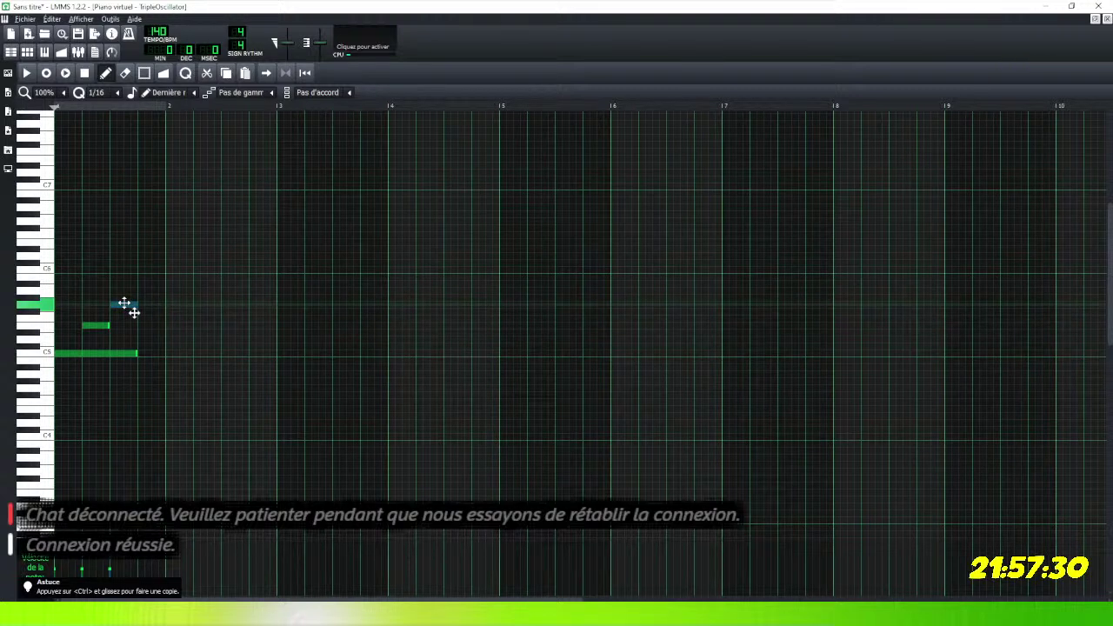
click(124, 304)
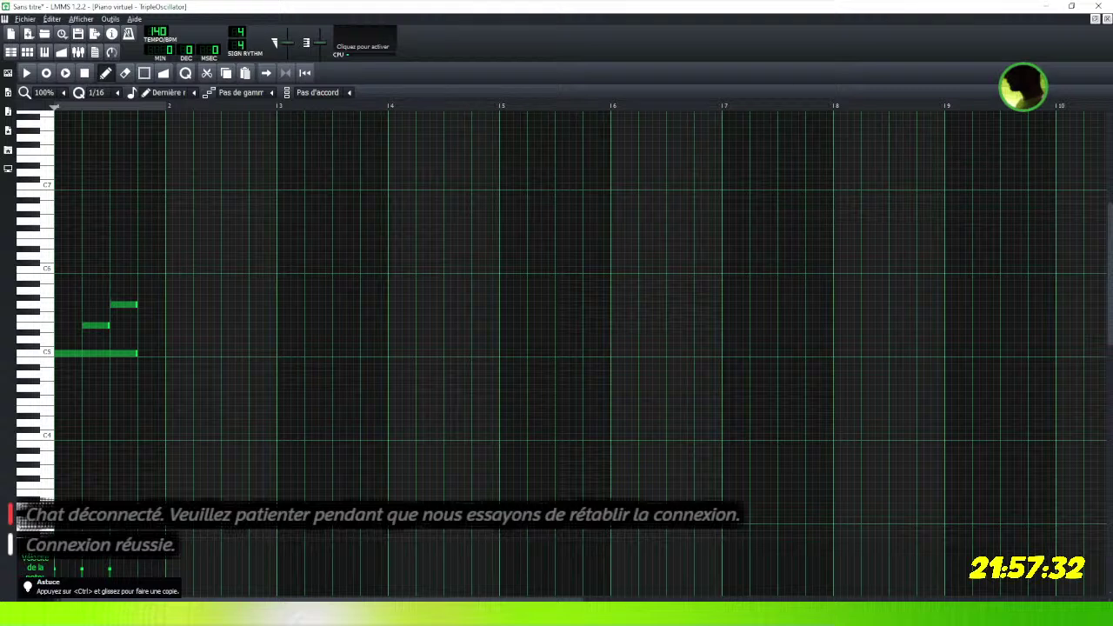
Return to the song editor and lower the TripleOscillator track's volume to about 73%.
click(1096, 19)
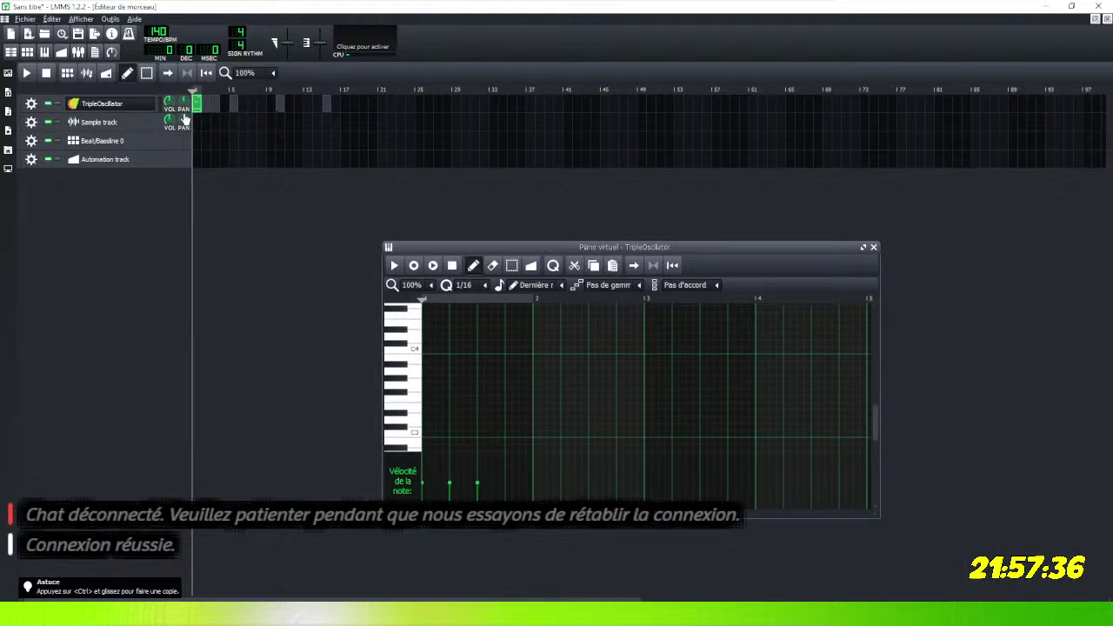
key(F7)
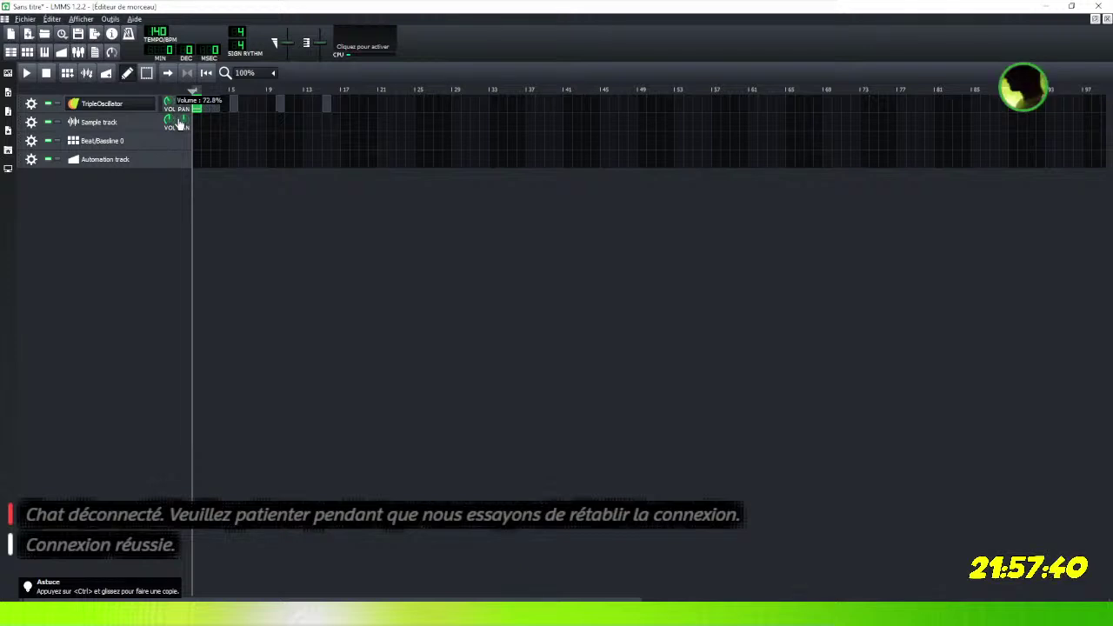
drag(178, 124, 180, 127)
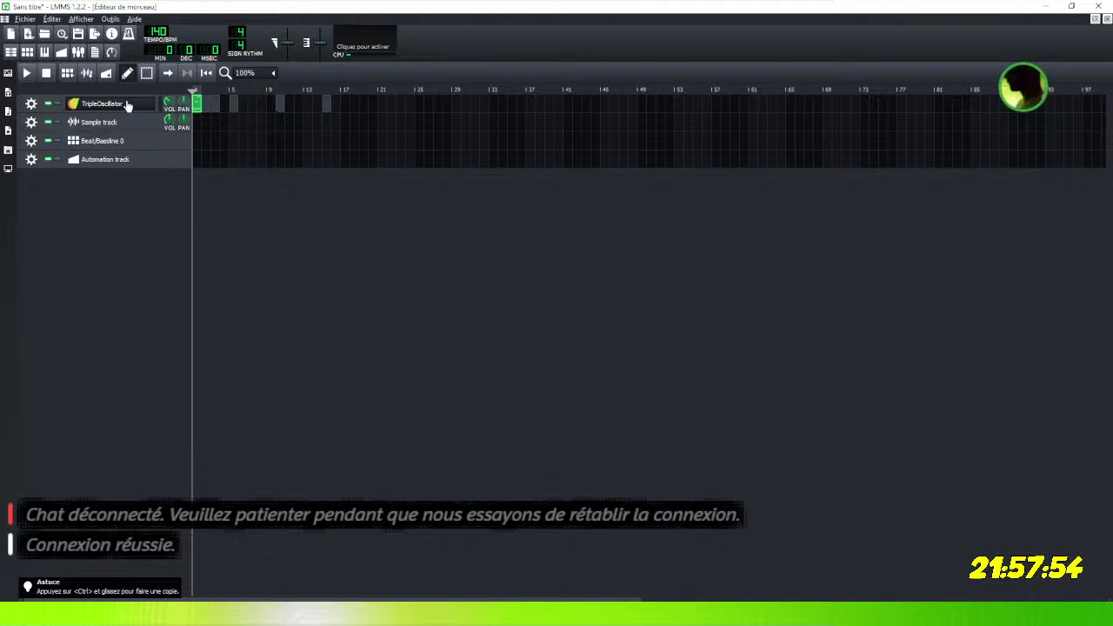
Reopen the TripleOscillator pattern in a maximized piano roll and play it back.
double_click(197, 103)
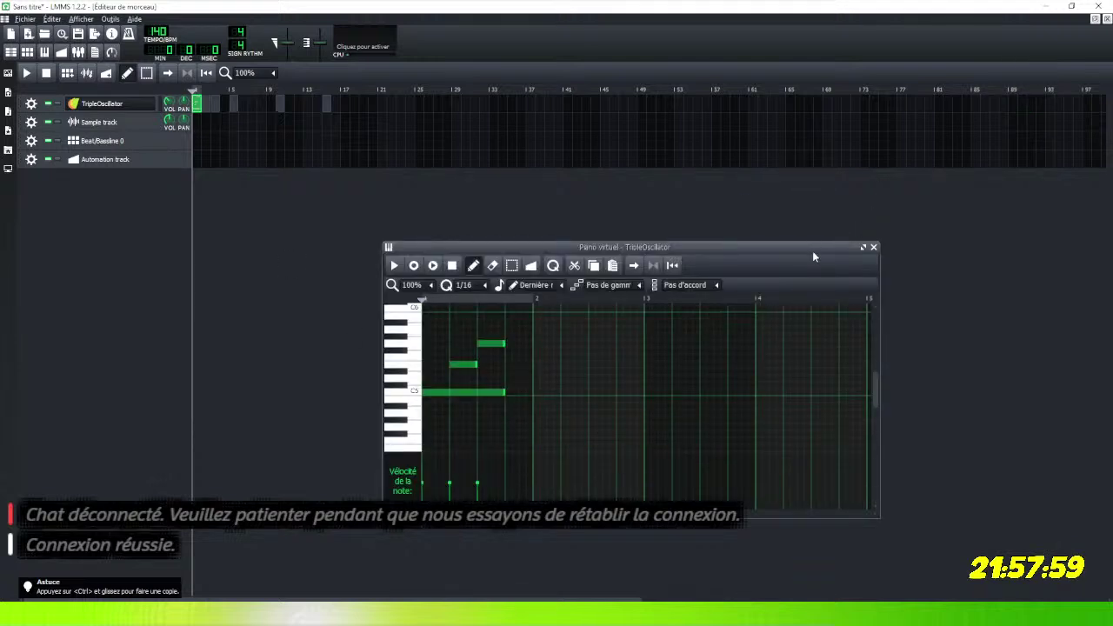
drag(814, 248, 703, 147)
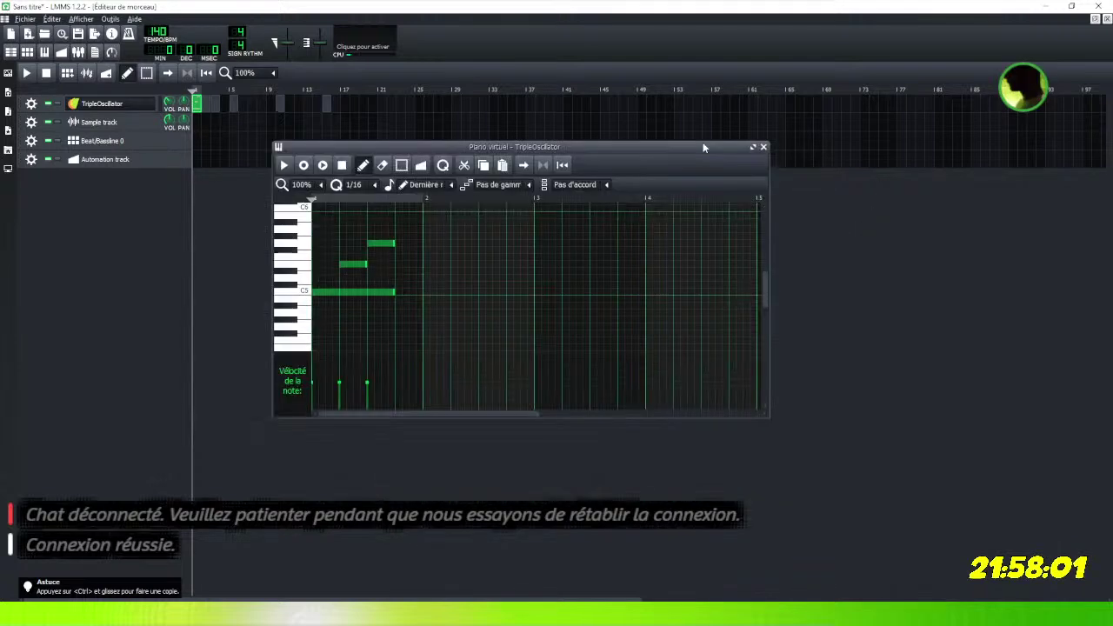
click(753, 148)
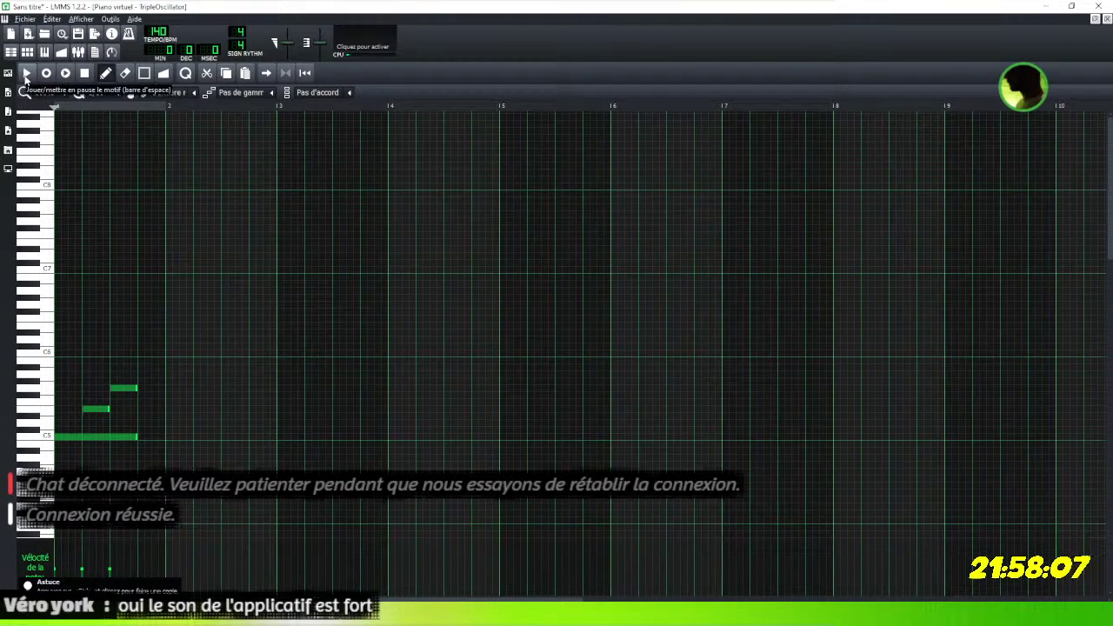
click(26, 74)
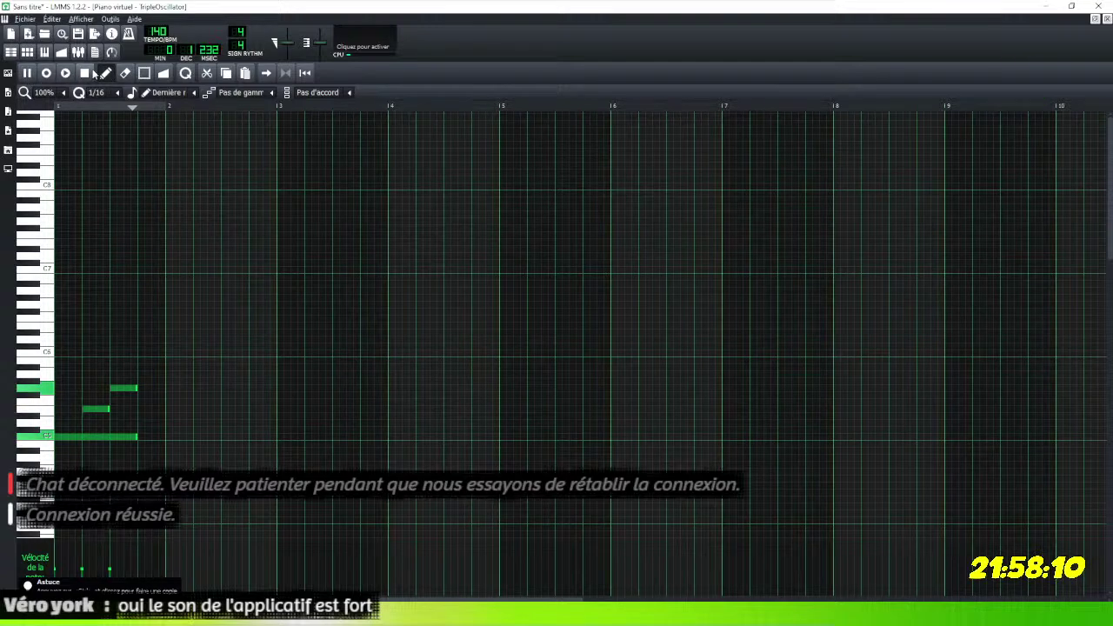
Extend the C5 note to the full bar, add an eighth-length D5 note at the bar's end, and stop playback.
click(137, 436)
drag(137, 435, 164, 433)
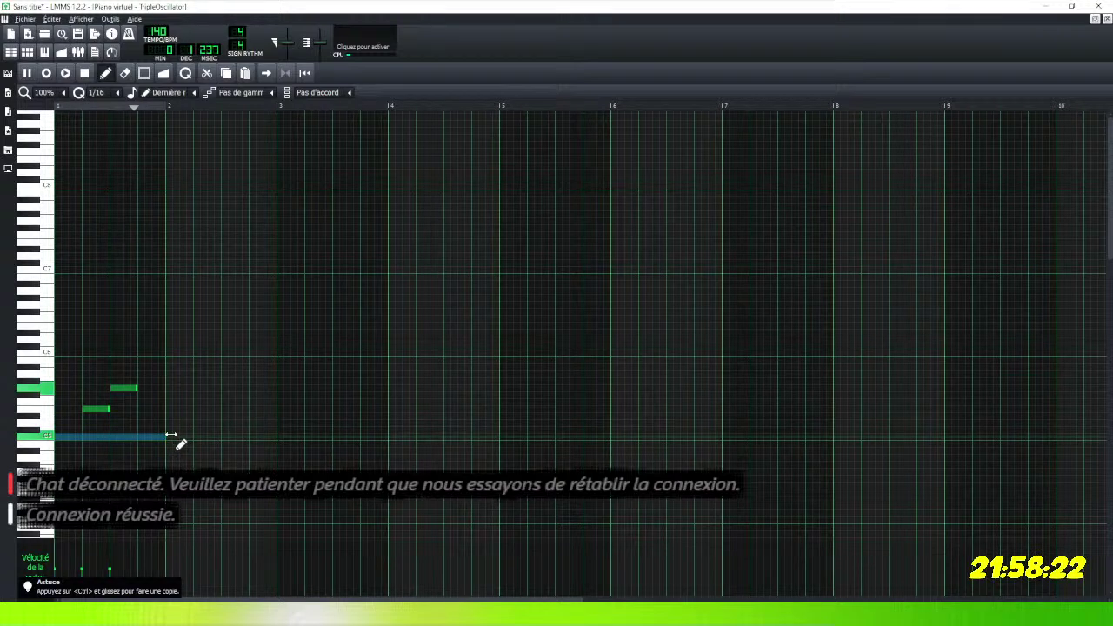
click(157, 424)
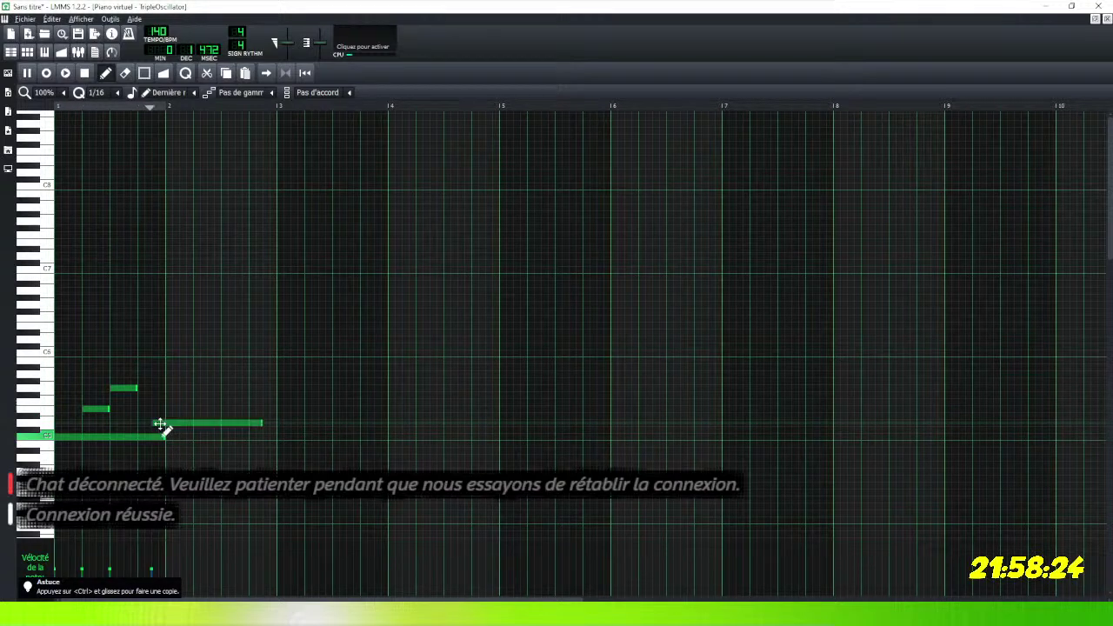
drag(259, 423, 166, 432)
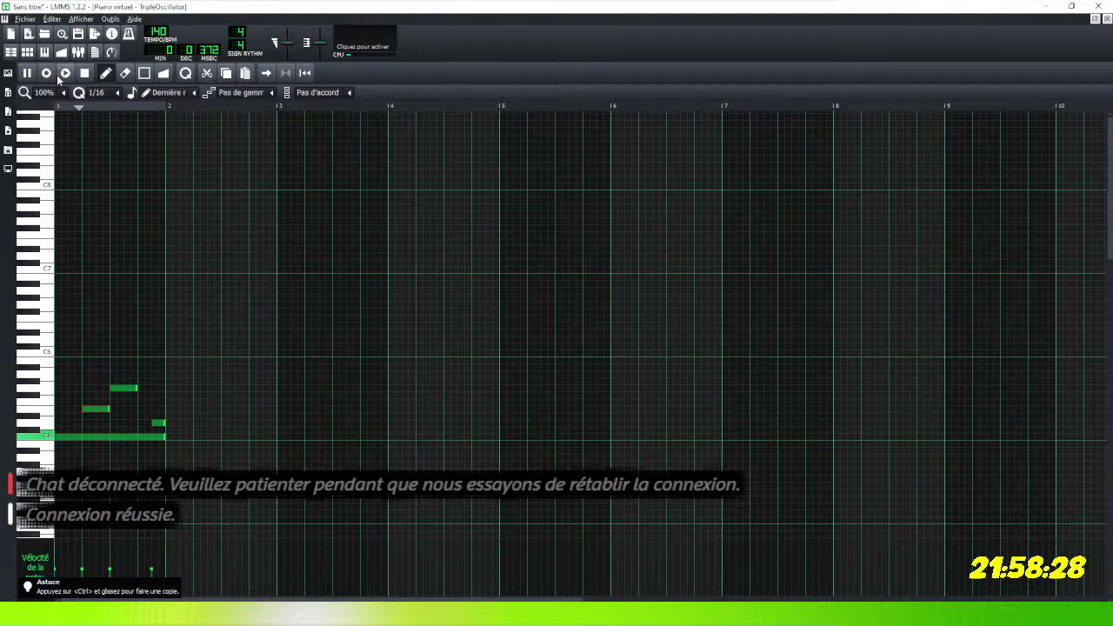
click(84, 73)
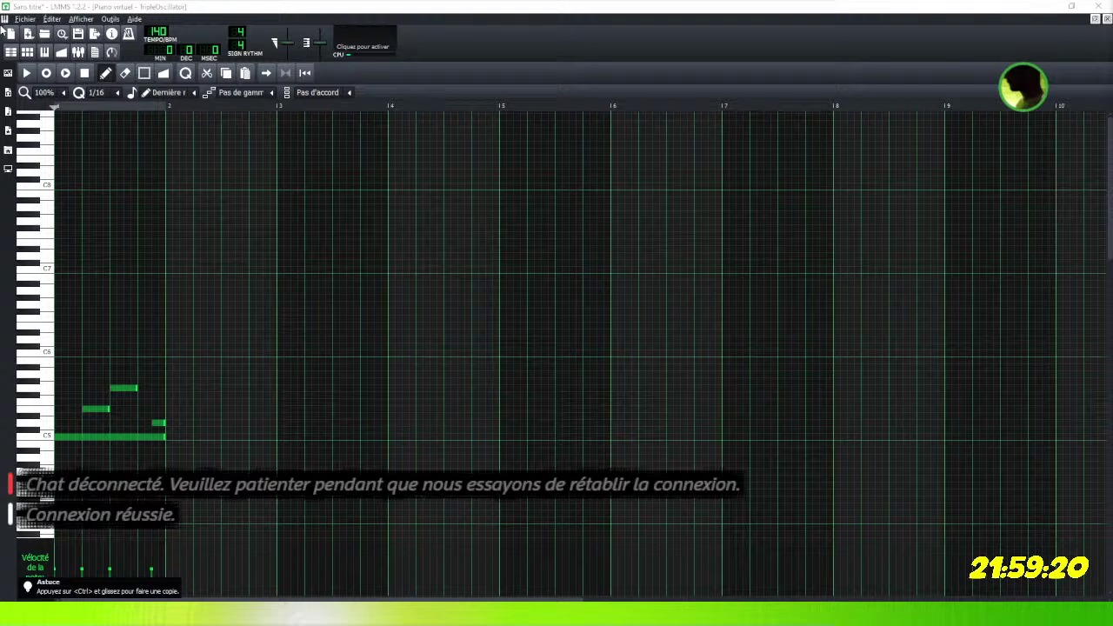
Restore the piano roll to a smaller window, set the master volume to 68%, and replay the pattern.
click(1095, 20)
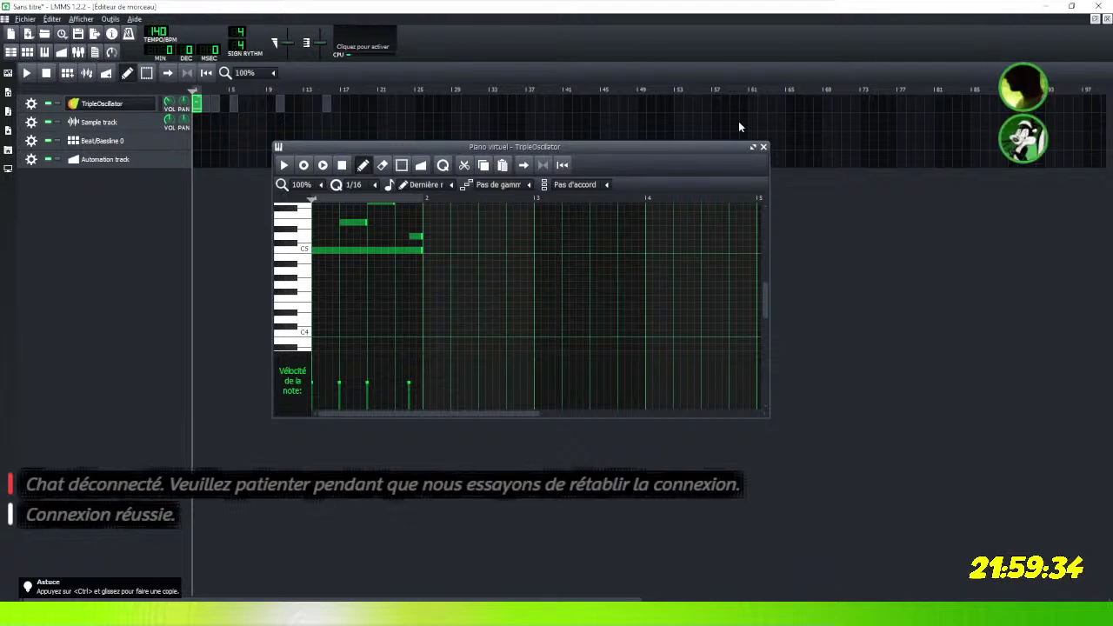
drag(667, 146, 552, 205)
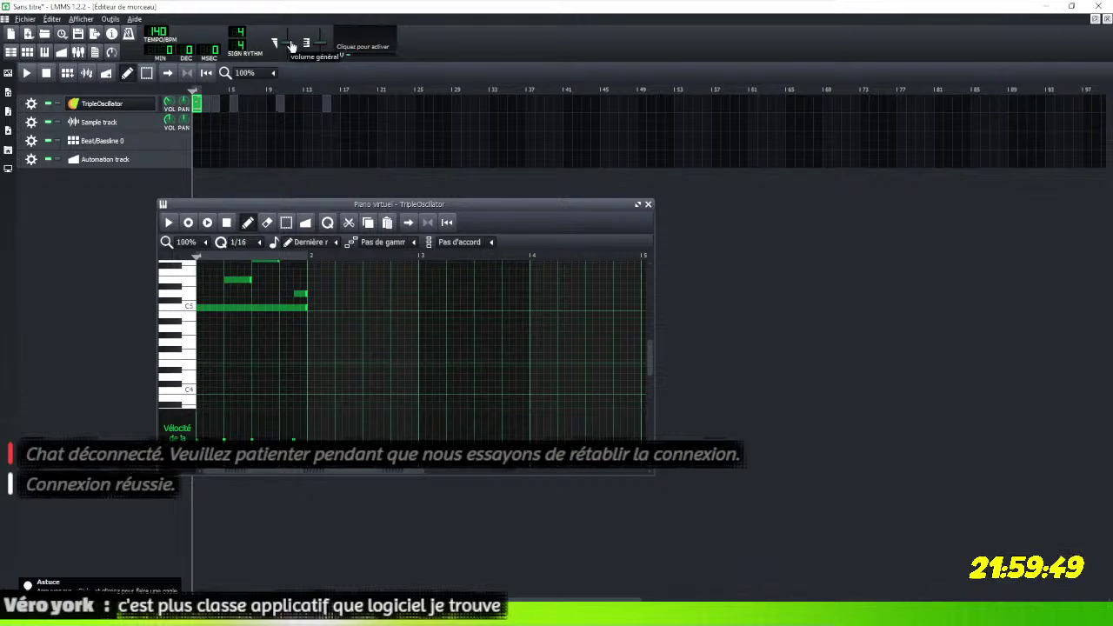
mouse_move(292, 47)
drag(293, 52, 292, 52)
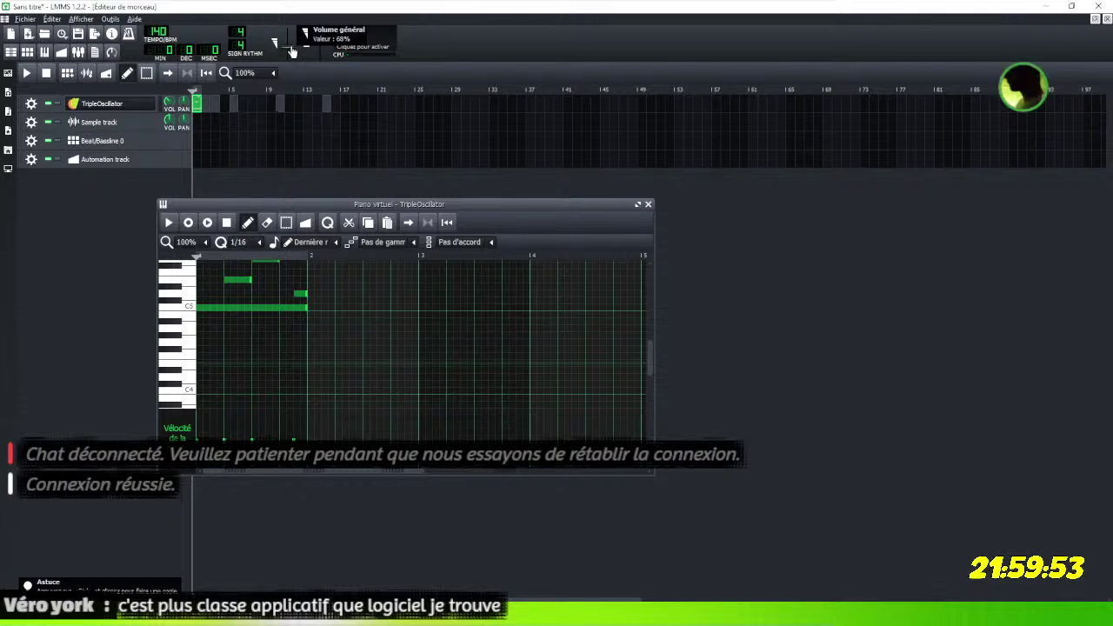
click(171, 225)
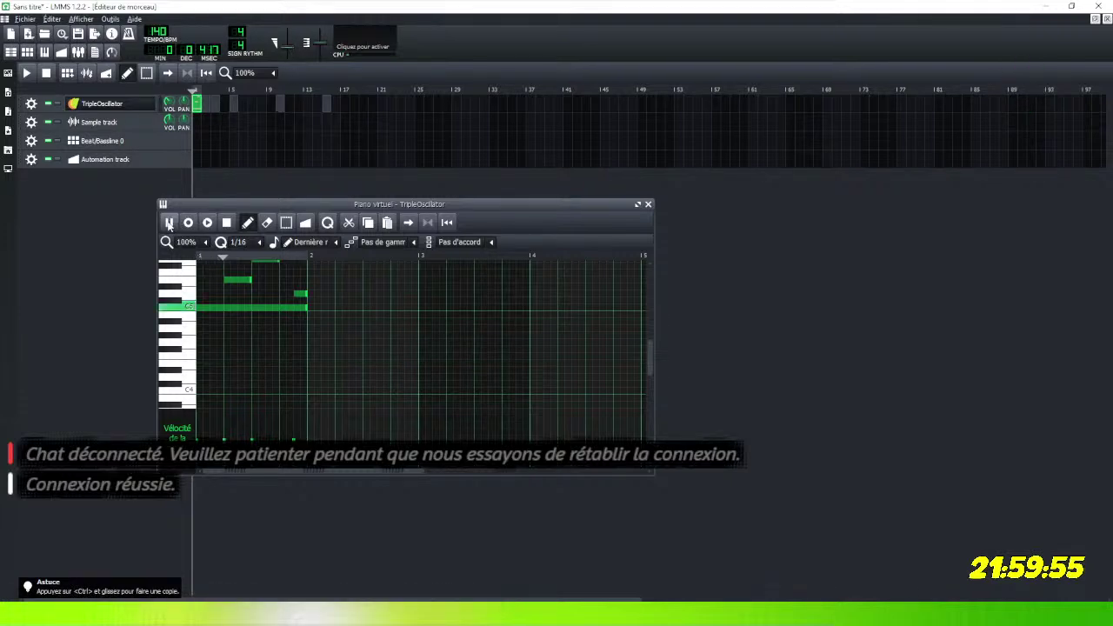
click(226, 222)
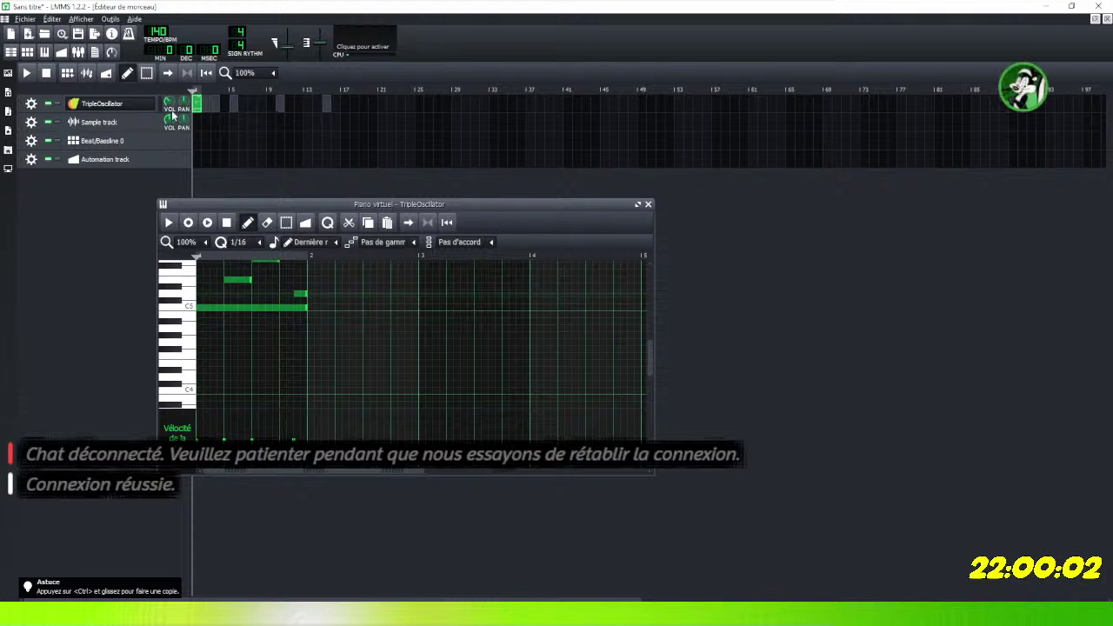
Close the piano roll and set the TripleOscillator track's volume to about 51%.
key(F7)
drag(168, 109, 169, 116)
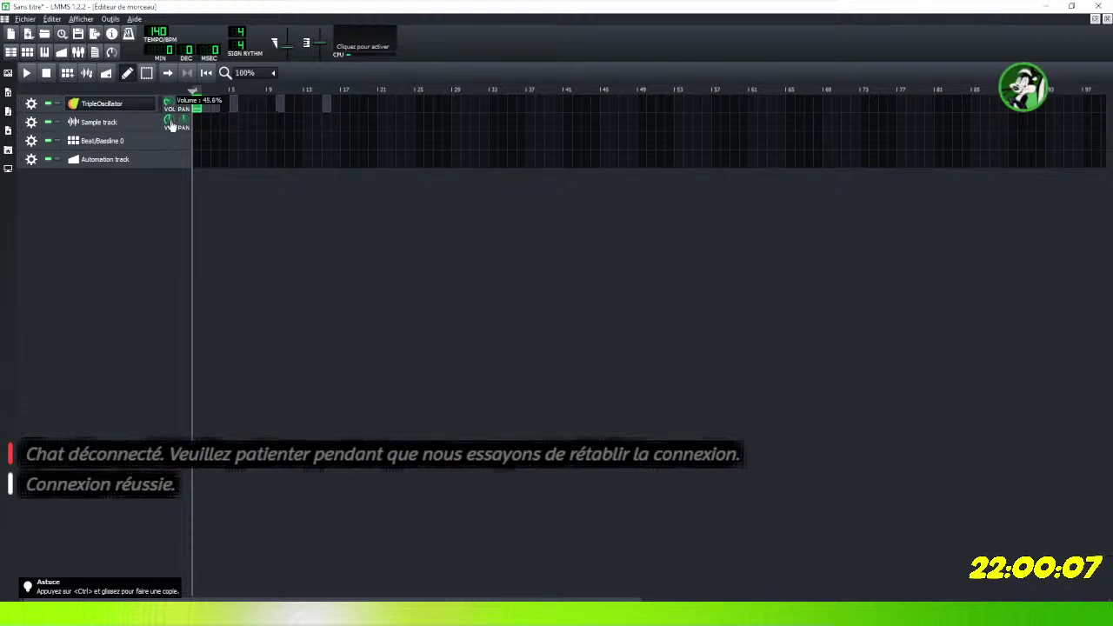
drag(171, 125, 174, 122)
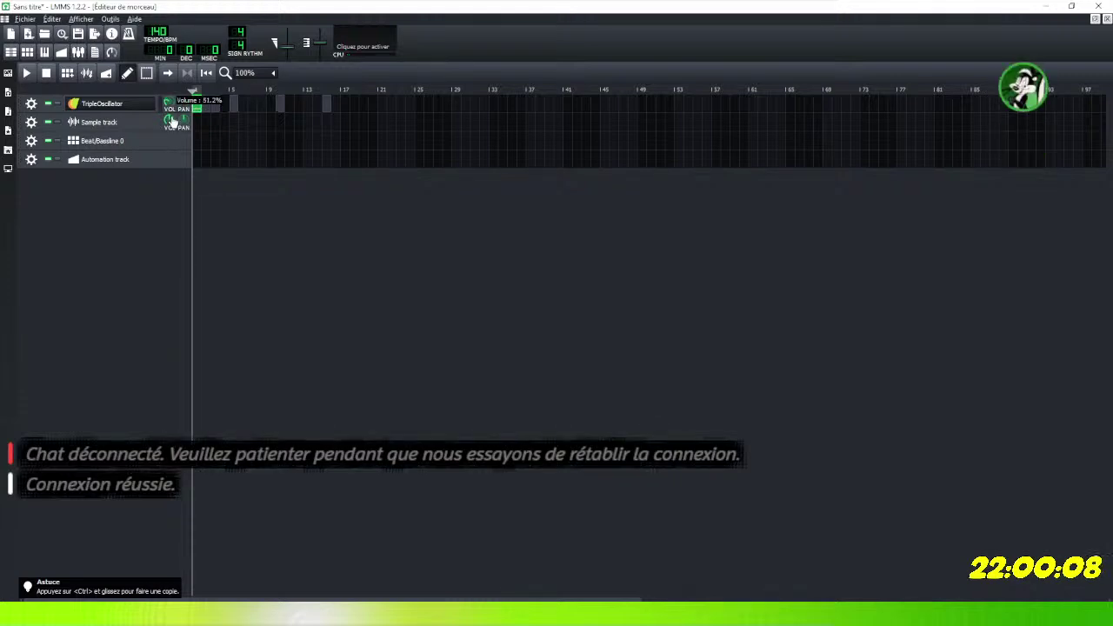
double_click(128, 107)
click(74, 105)
click(73, 104)
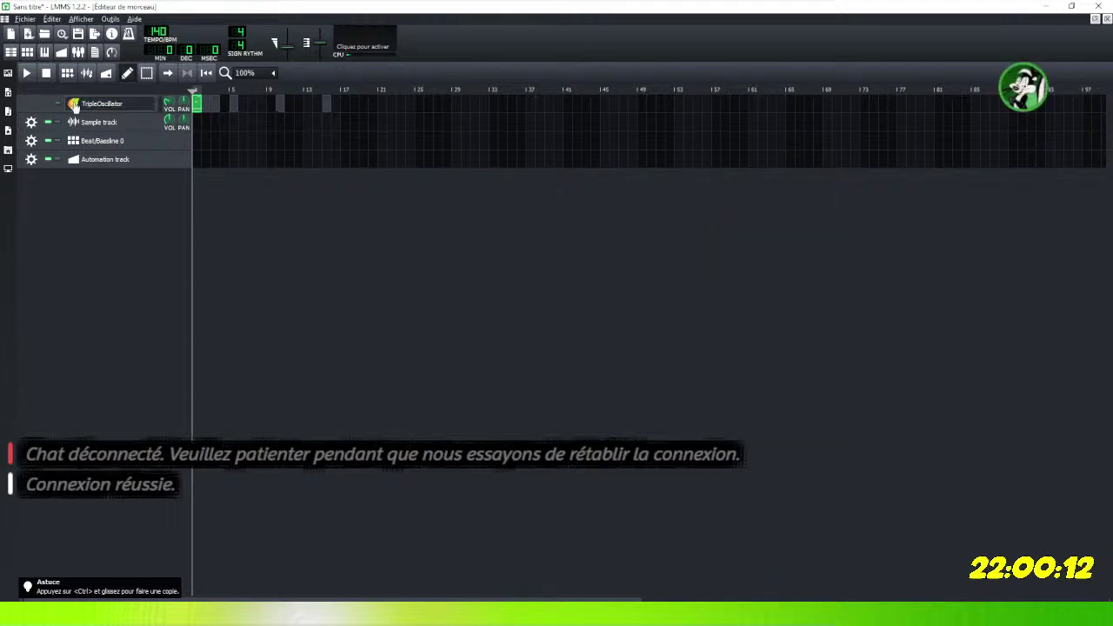
Open the TripleOscillator instrument and lower its volume further while auditioning notes on its built-in keyboard.
click(74, 104)
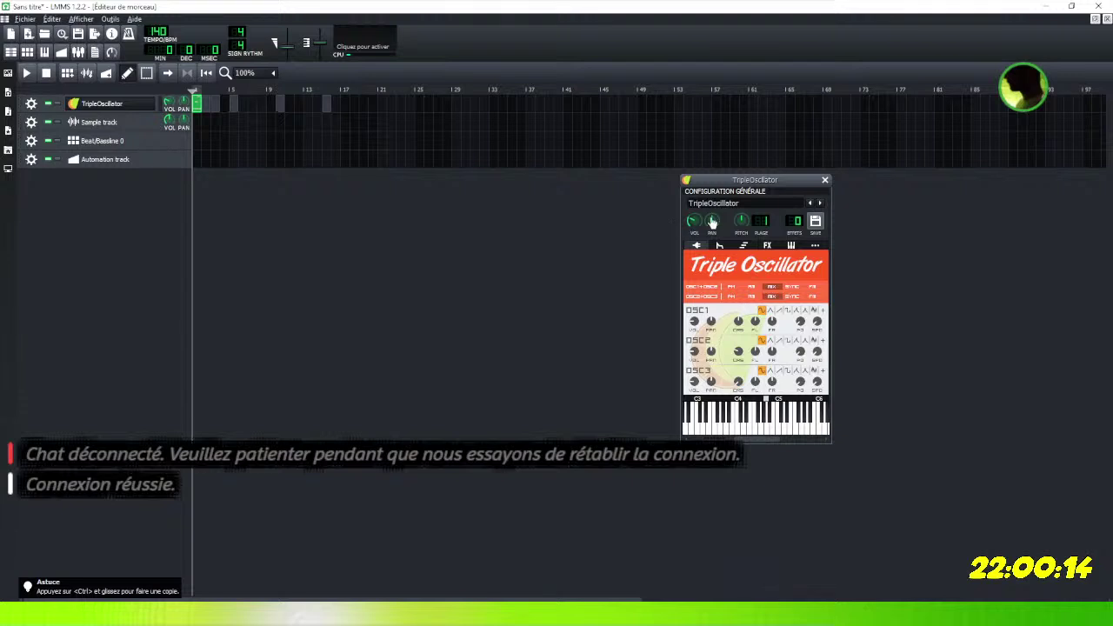
drag(694, 224, 706, 240)
drag(798, 427, 773, 426)
mouse_move(695, 224)
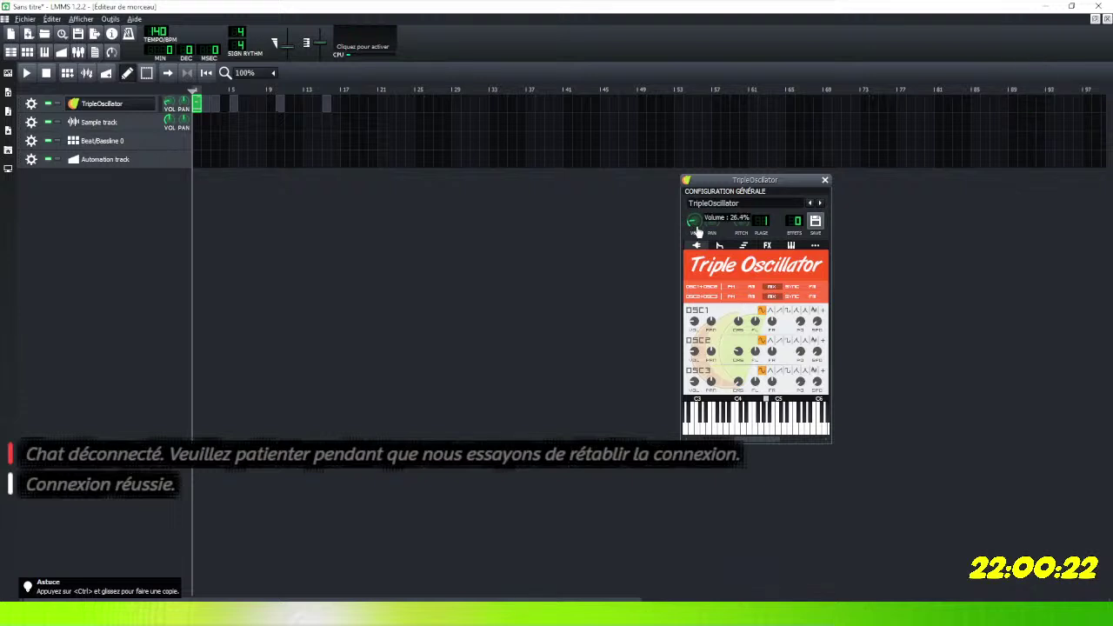
drag(698, 232, 697, 241)
drag(769, 430, 807, 429)
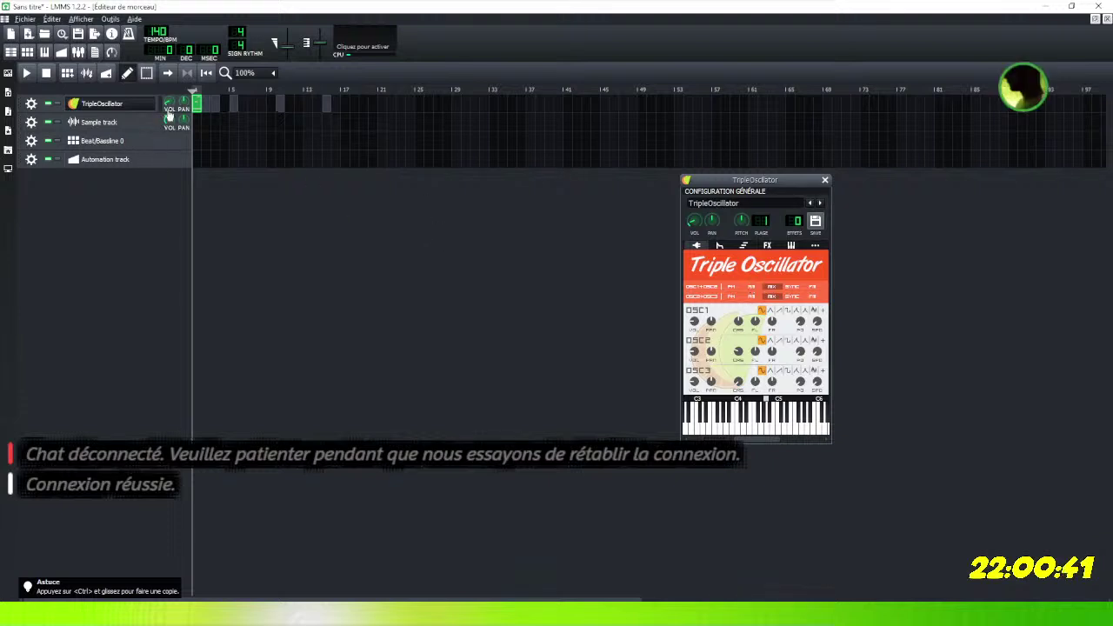
Open the TripleOscillator pattern in a maximized piano roll and delete the short notes above the full-bar C5.
double_click(197, 104)
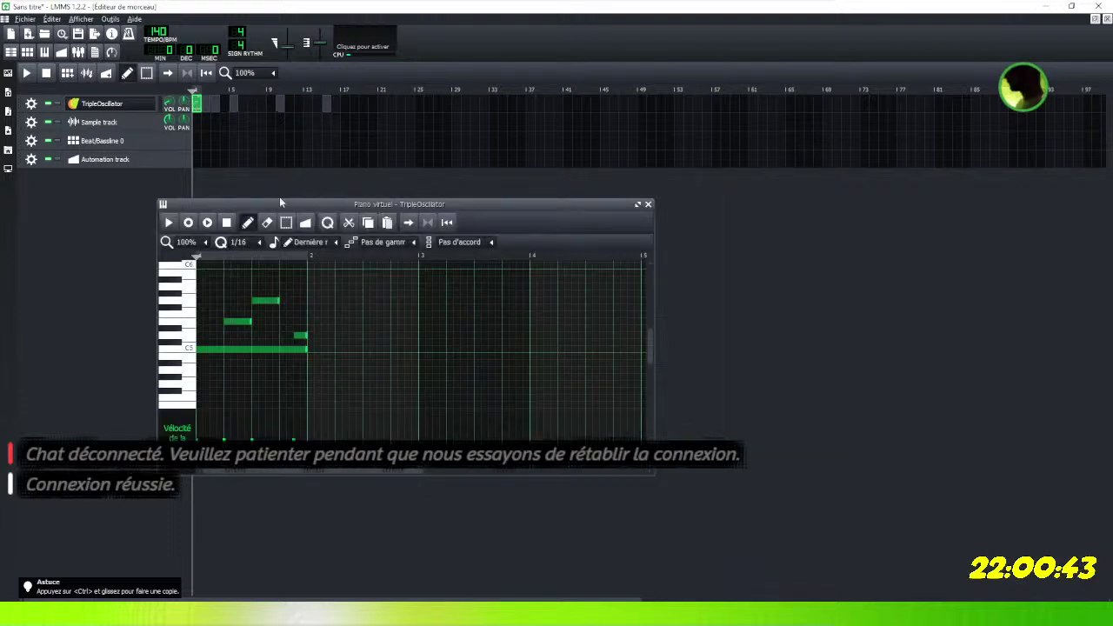
click(637, 205)
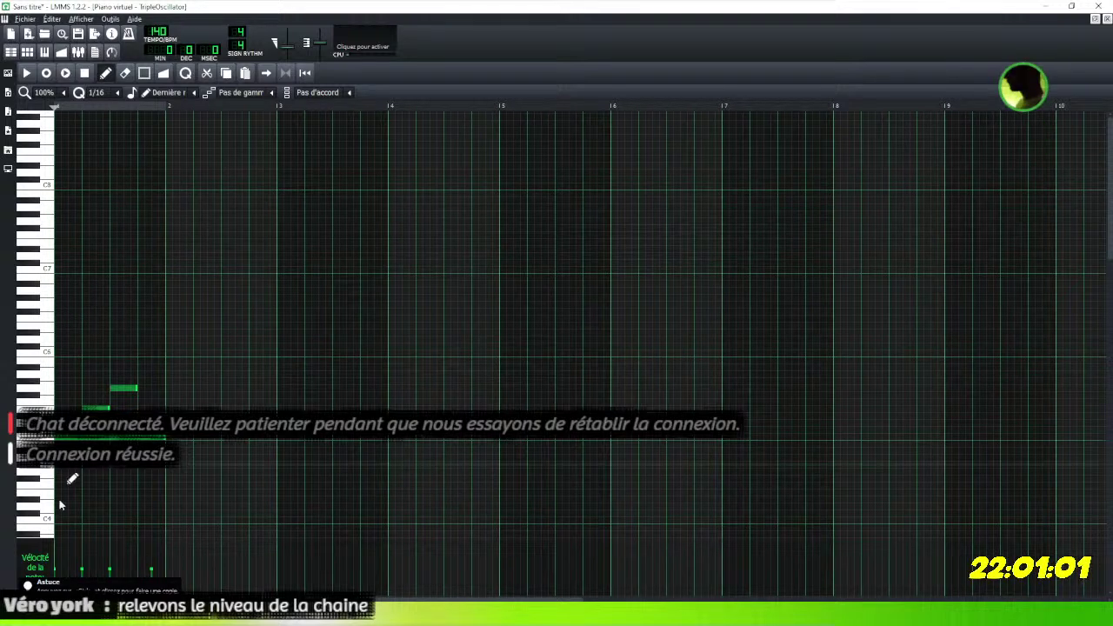
right_click(102, 407)
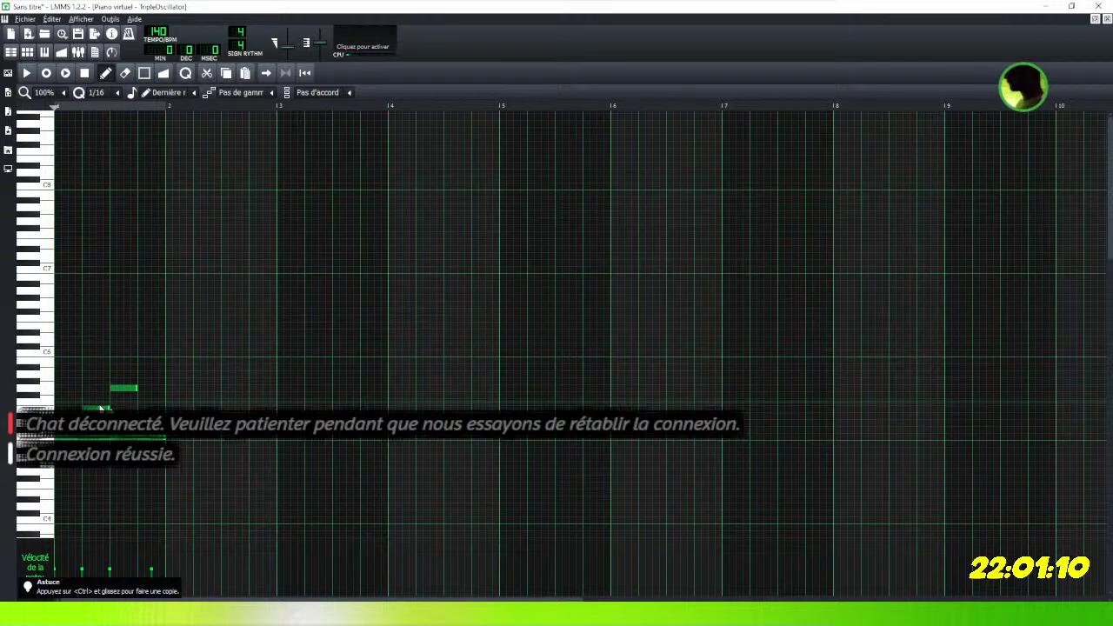
right_click(130, 389)
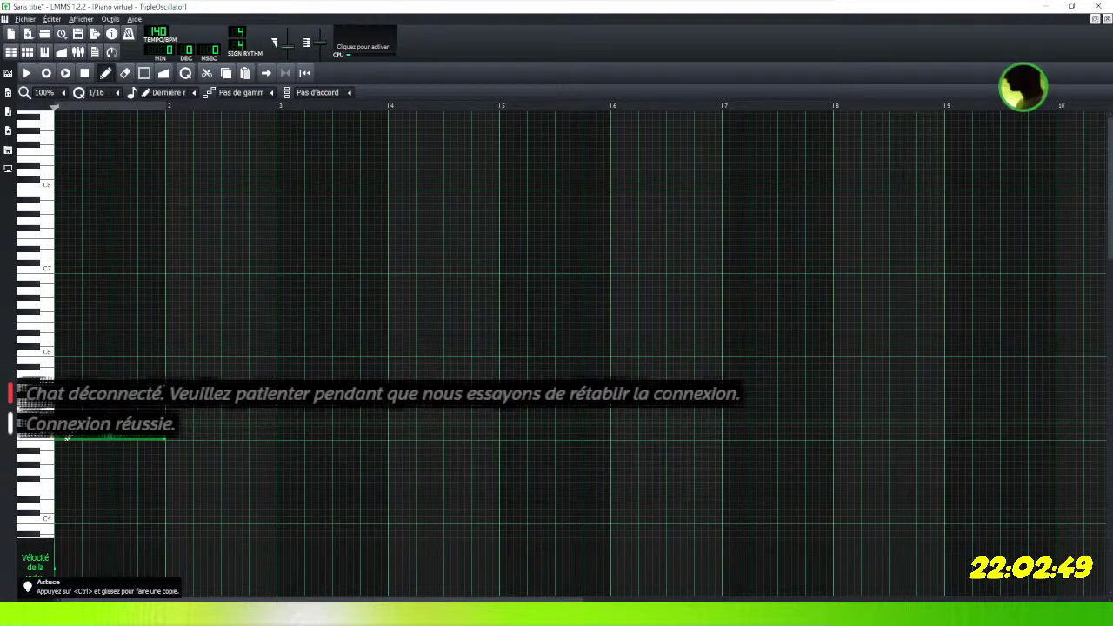
Add a full-bar D#5 in bar 1 and full-bar G5, C5 and E5 notes in bar 2, and play the pattern.
click(70, 417)
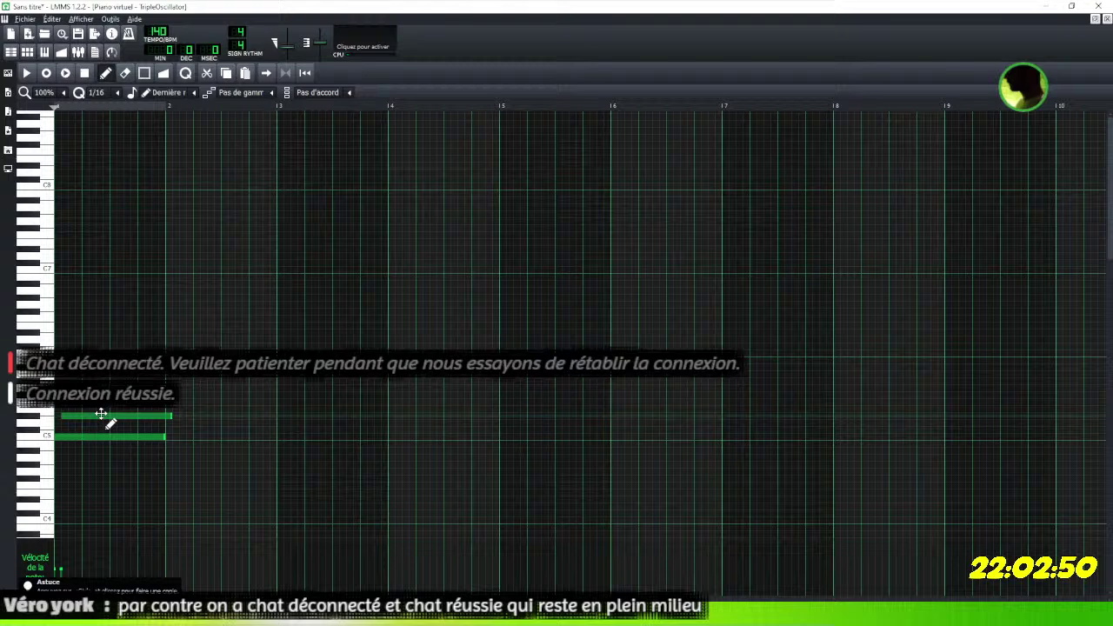
drag(100, 417, 83, 418)
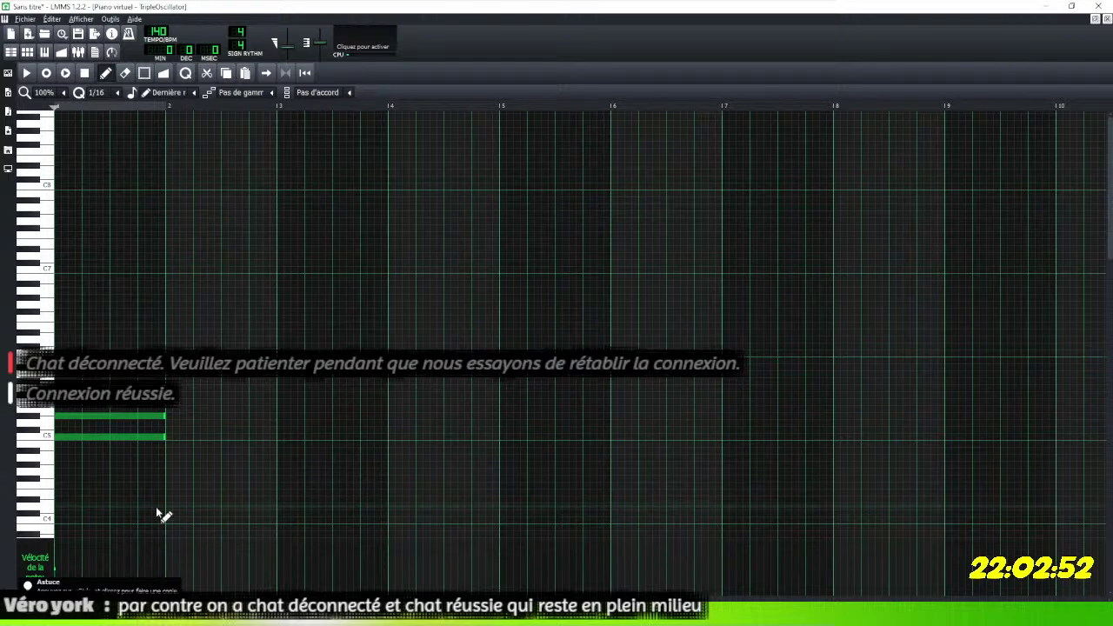
click(178, 388)
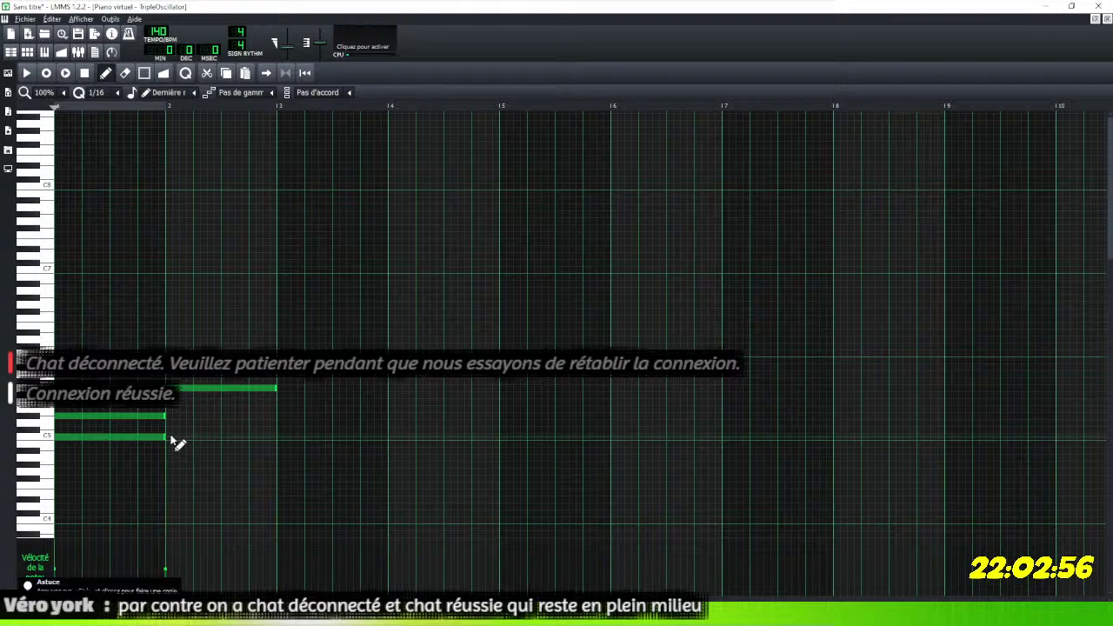
drag(168, 436, 277, 437)
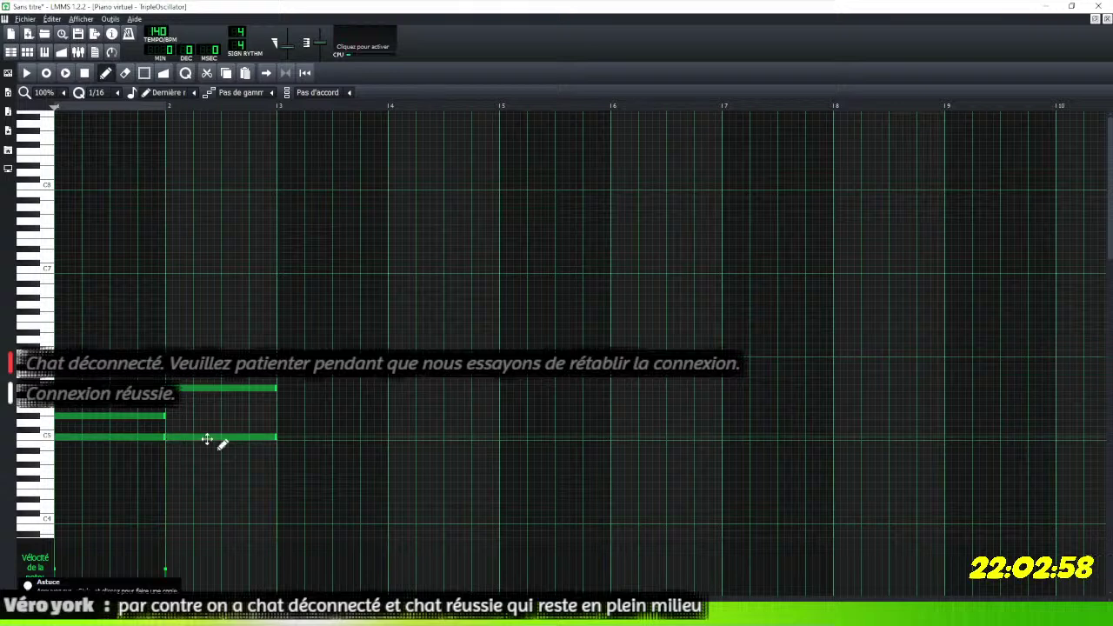
click(168, 409)
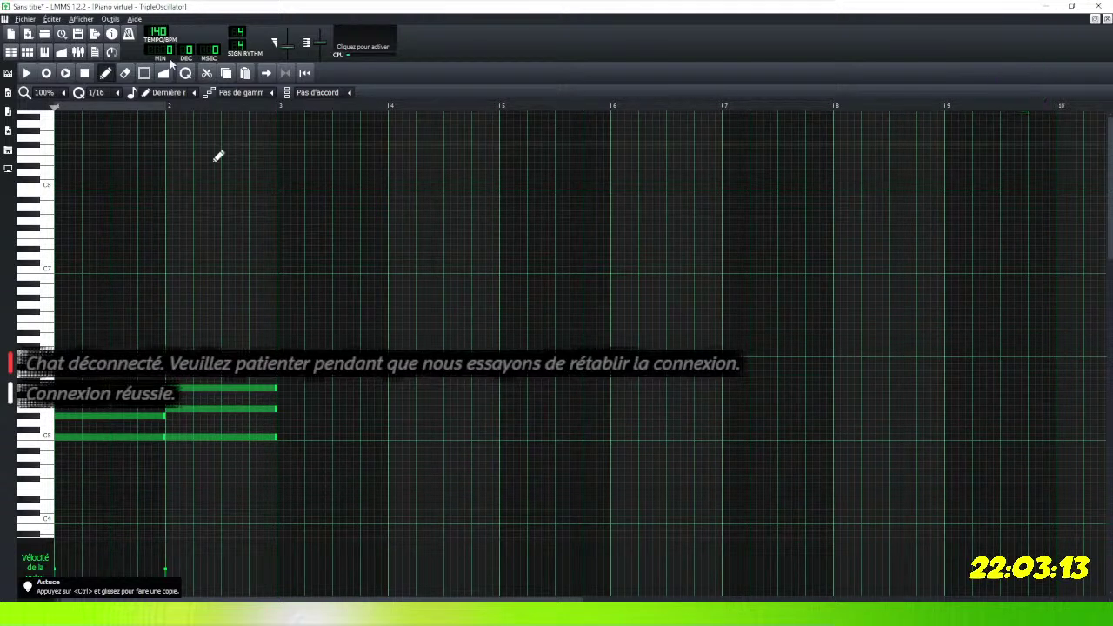
key(space)
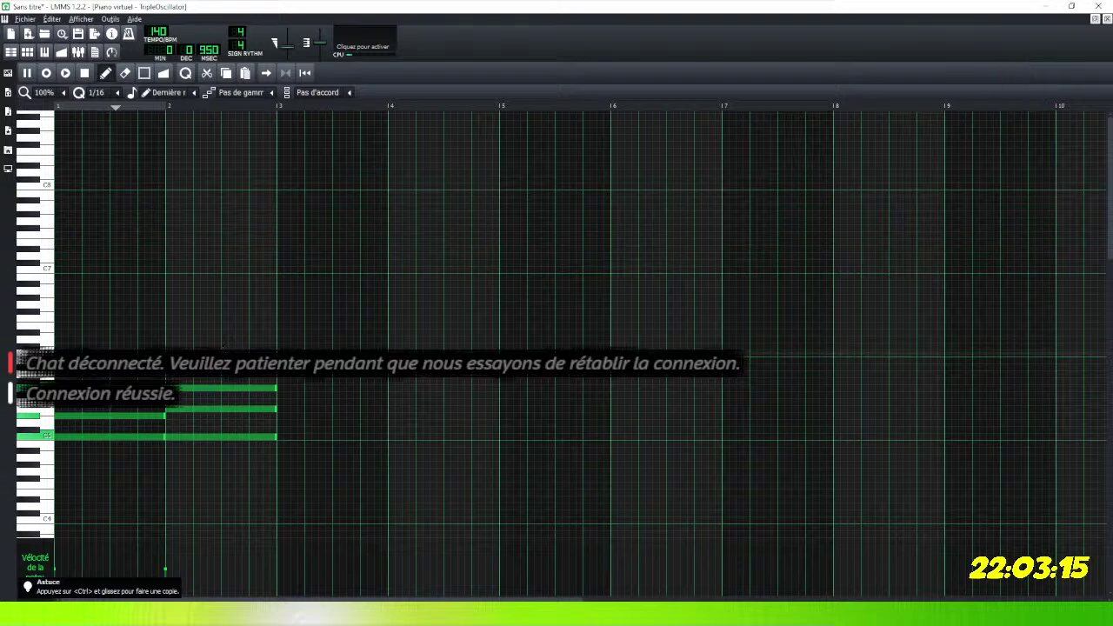
click(84, 74)
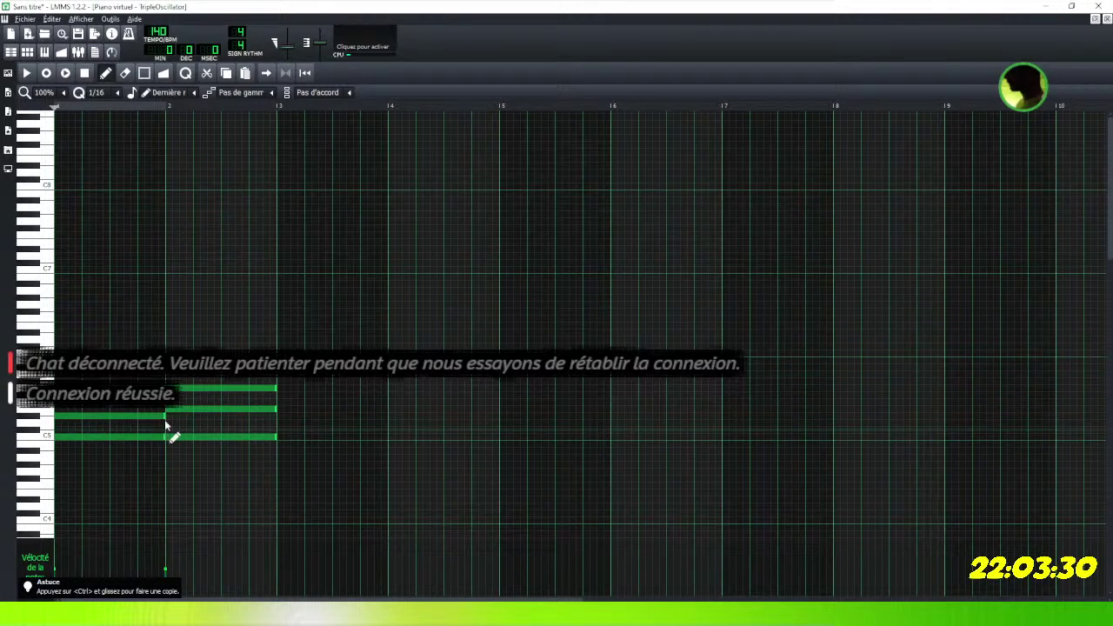
Shorten bar 1's D#5 to three sixteenths on beat 2, place a short G5 in the bar's second half, and play the pattern.
drag(164, 416, 75, 417)
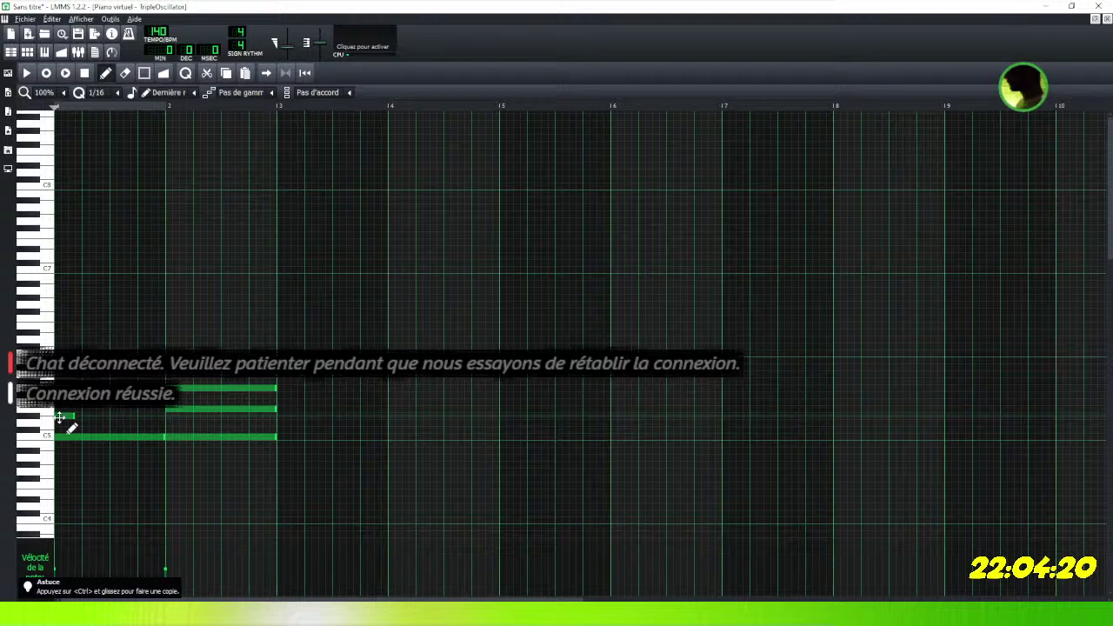
drag(62, 419, 91, 419)
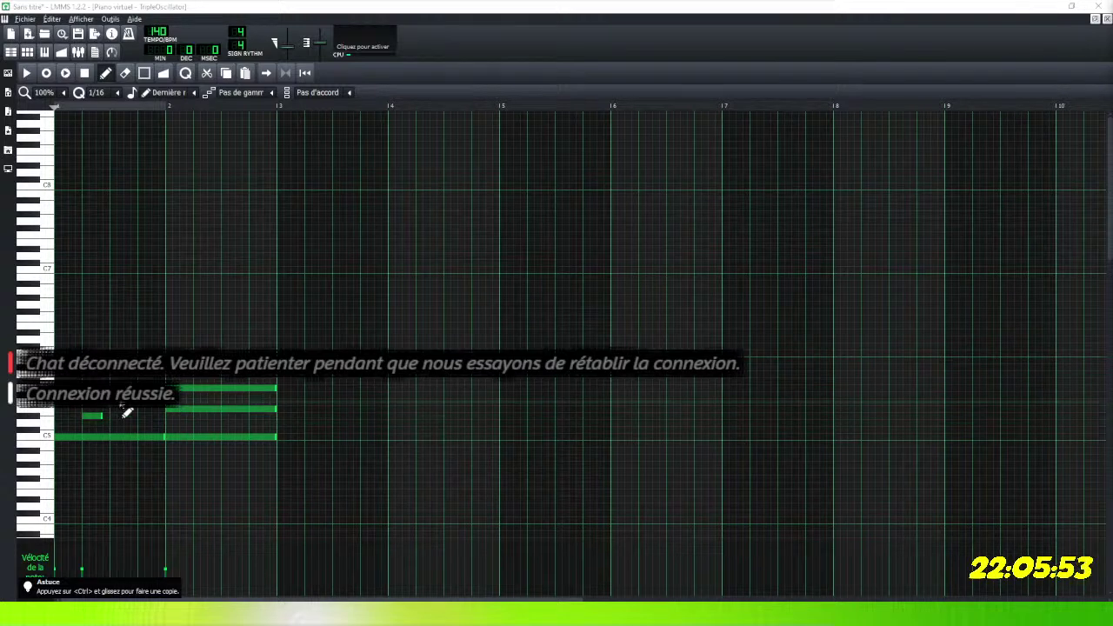
click(149, 403)
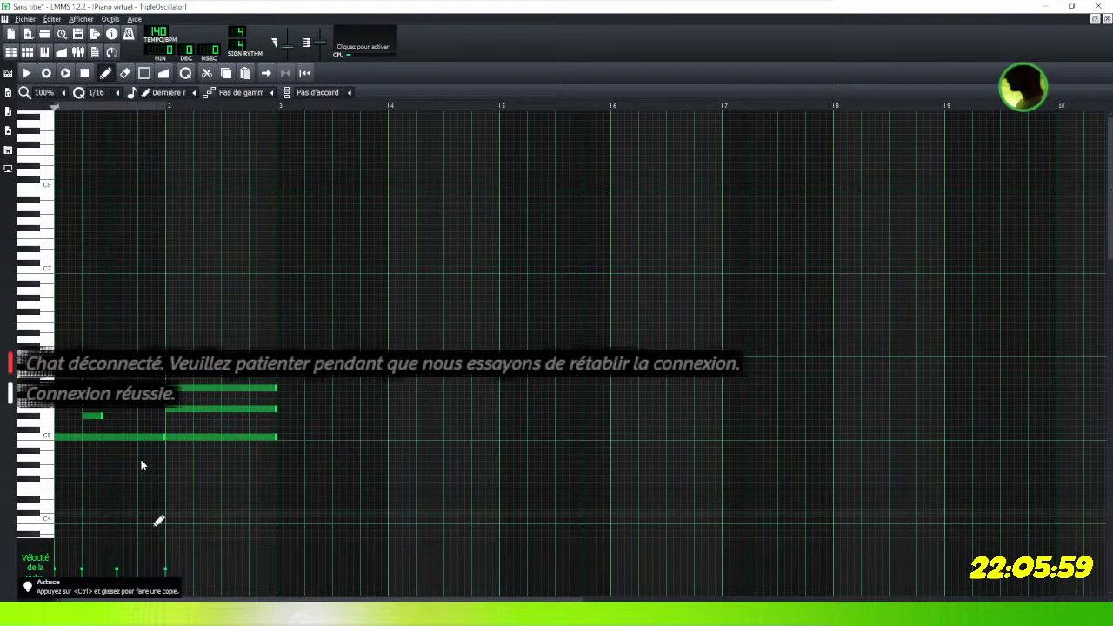
click(27, 74)
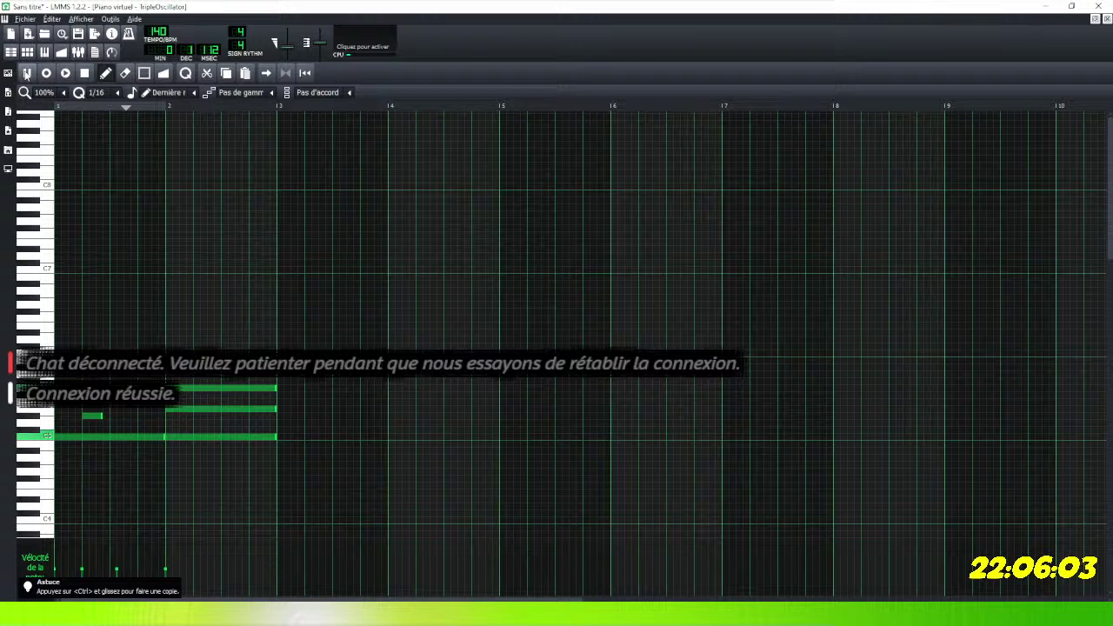
click(84, 73)
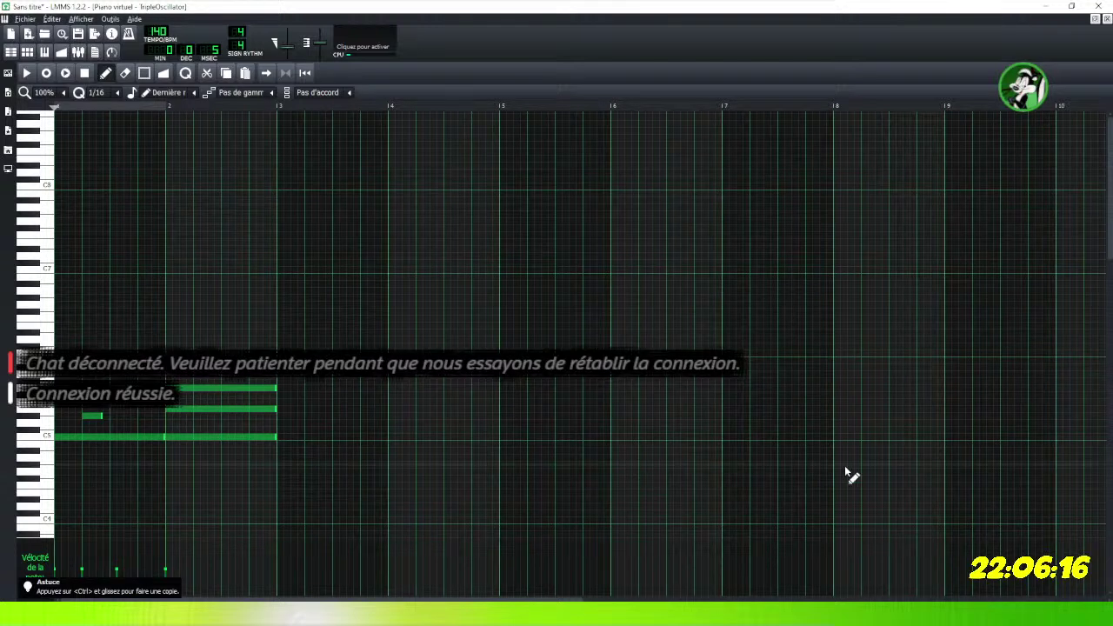
Select the three full-bar notes in bar 2 and transpose them together to C#5, F5 and G#5.
click(145, 77)
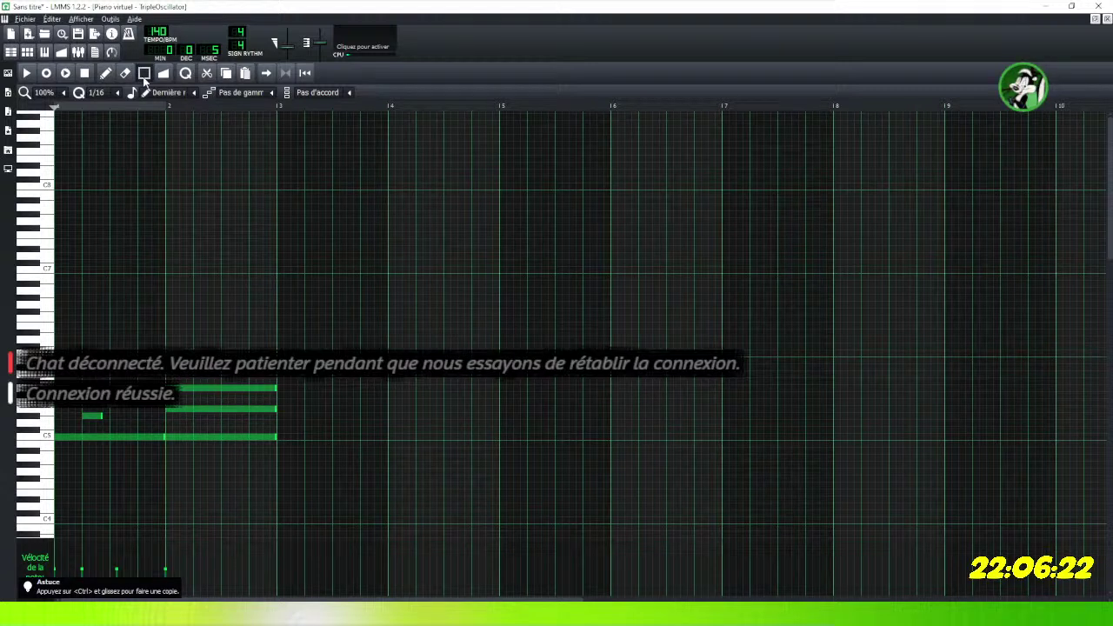
drag(197, 446, 251, 340)
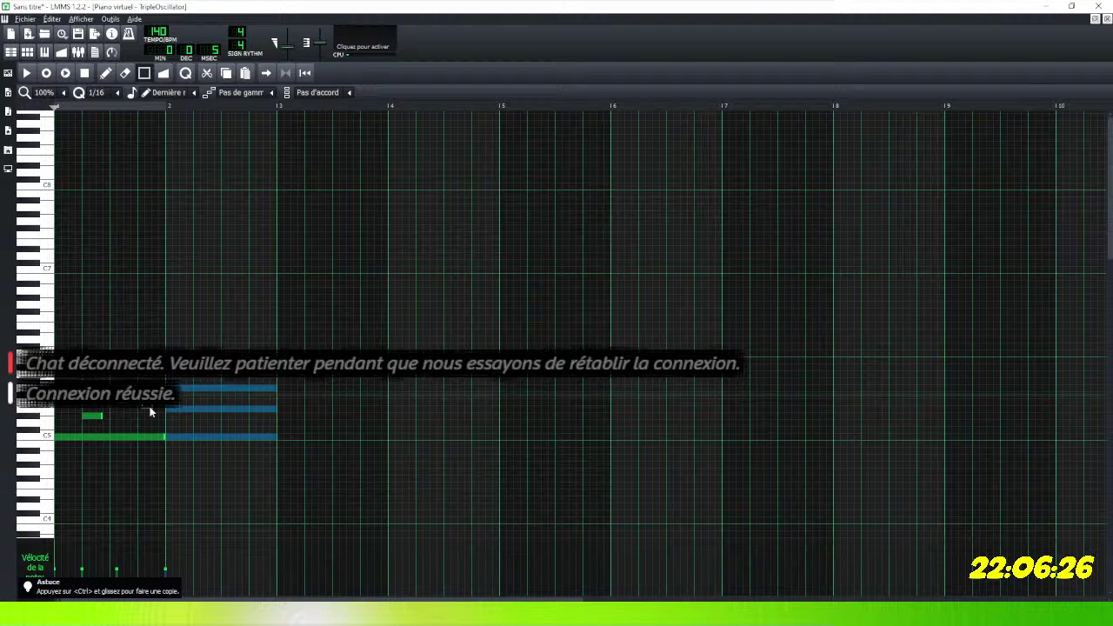
click(198, 442)
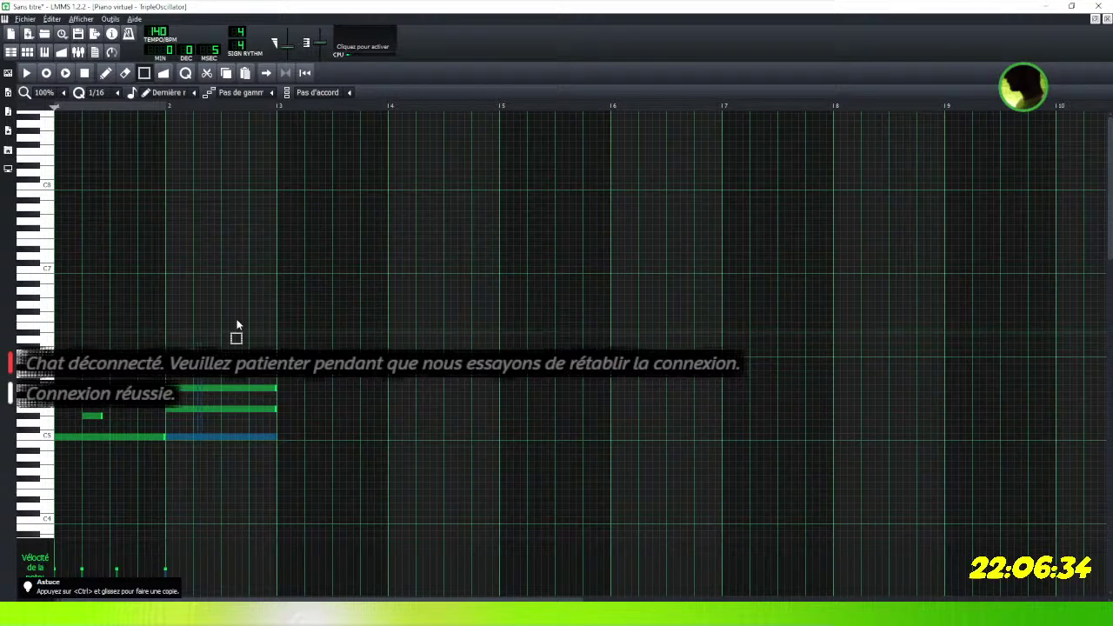
key(ctrl+z)
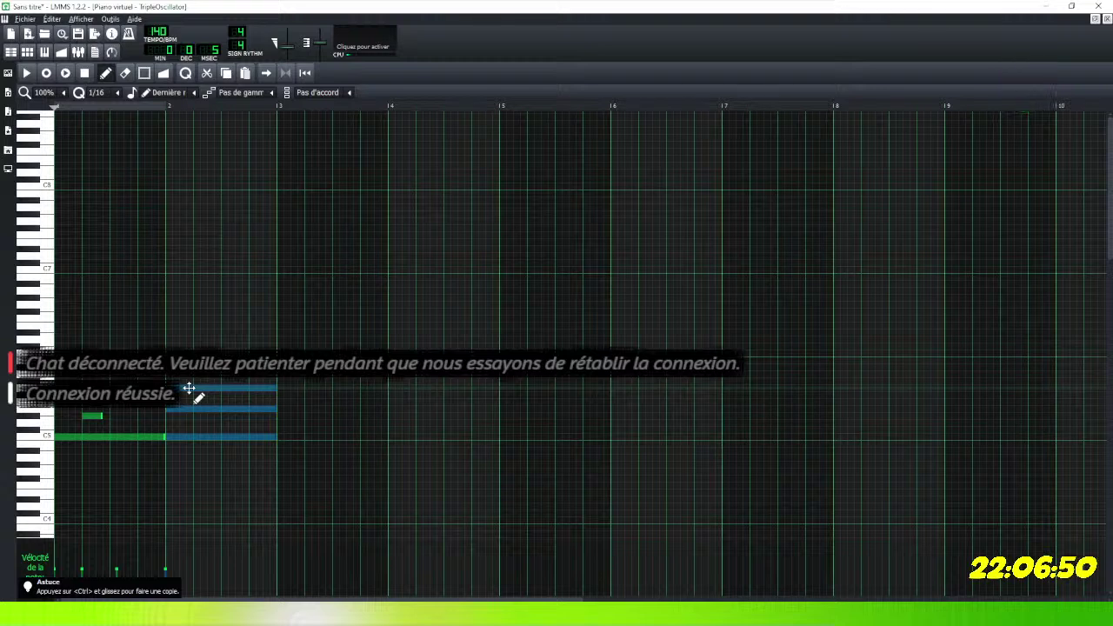
mouse_move(190, 388)
mouse_down()
mouse_move(209, 385)
mouse_move(194, 387)
mouse_move(199, 426)
mouse_move(199, 409)
mouse_up()
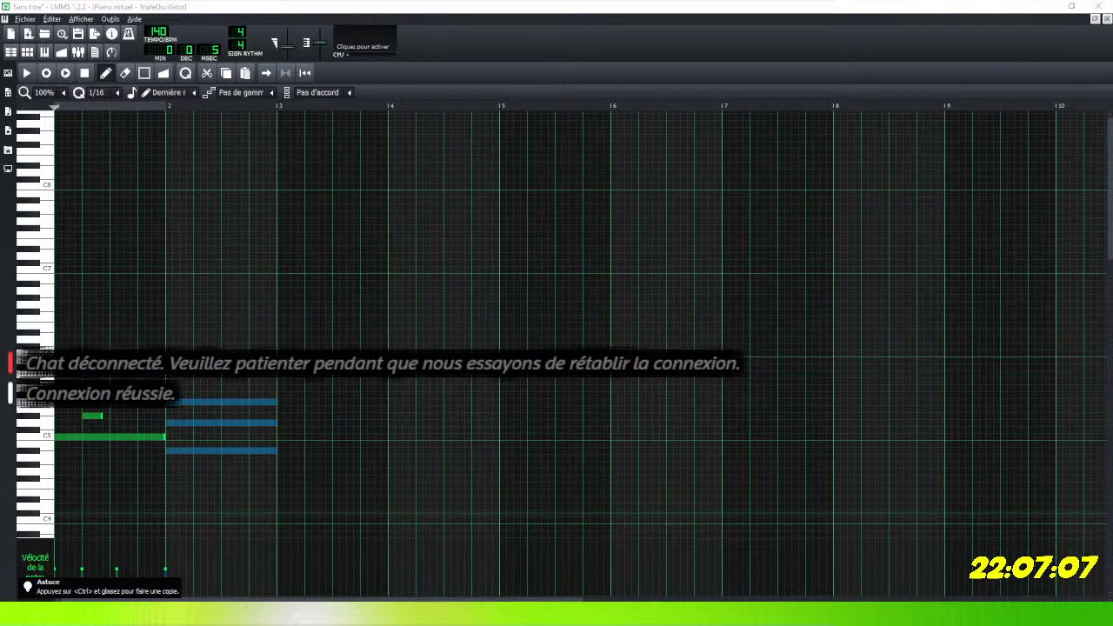
key(super+d)
key(super+d)
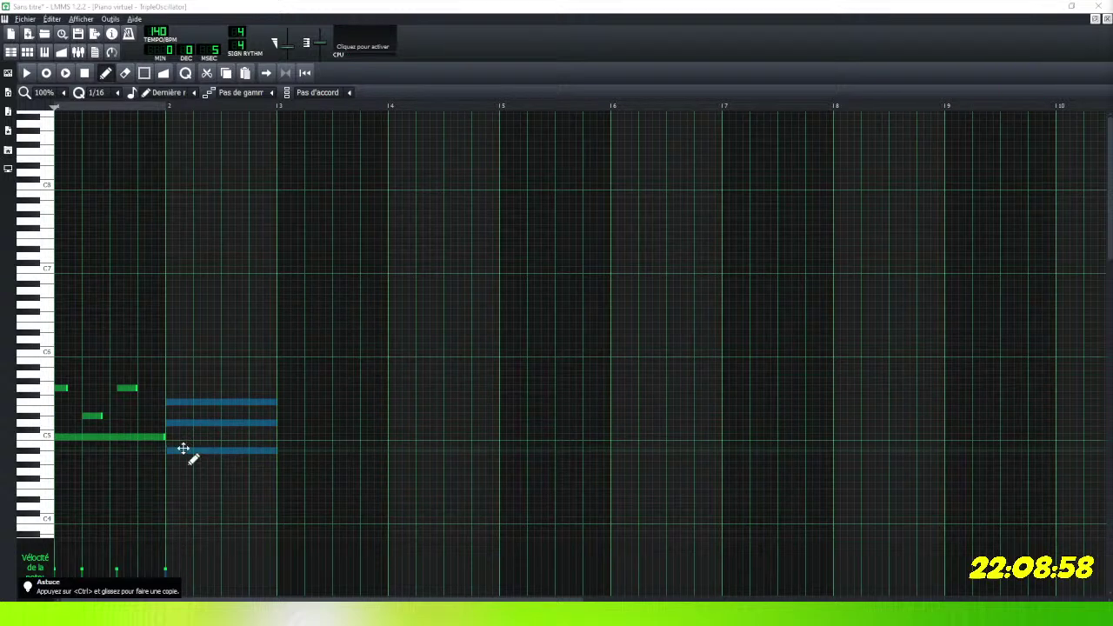
drag(182, 452, 192, 400)
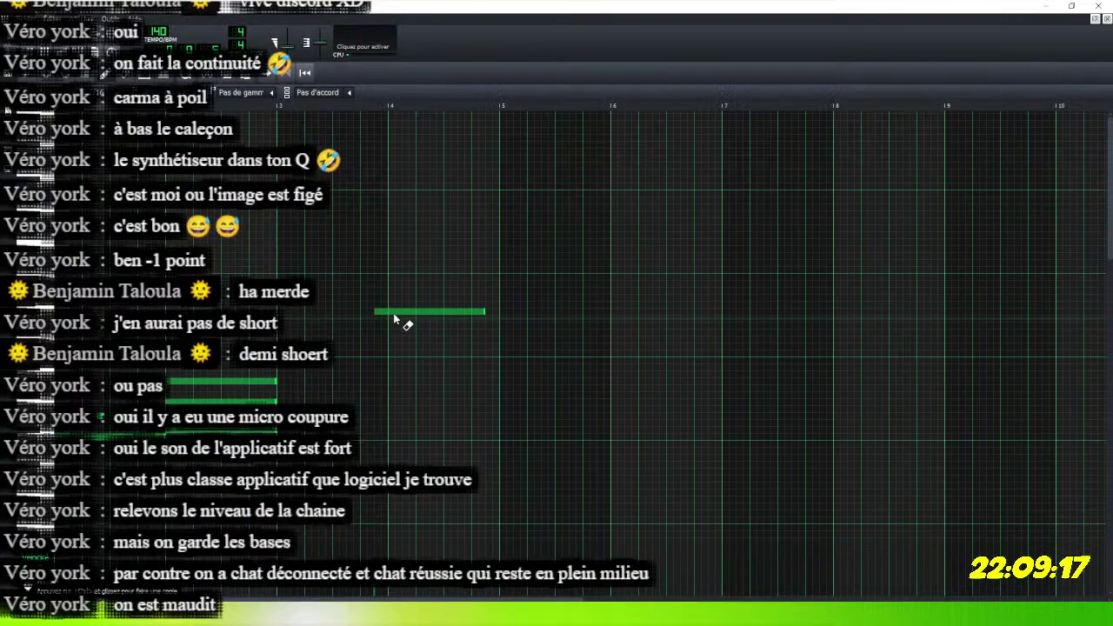
Delete the stray note near bar 4 and reduce bar 2's upper notes to an eighth-length G#5 at its start and a three-sixteenth F5 on beat 2.
right_click(394, 314)
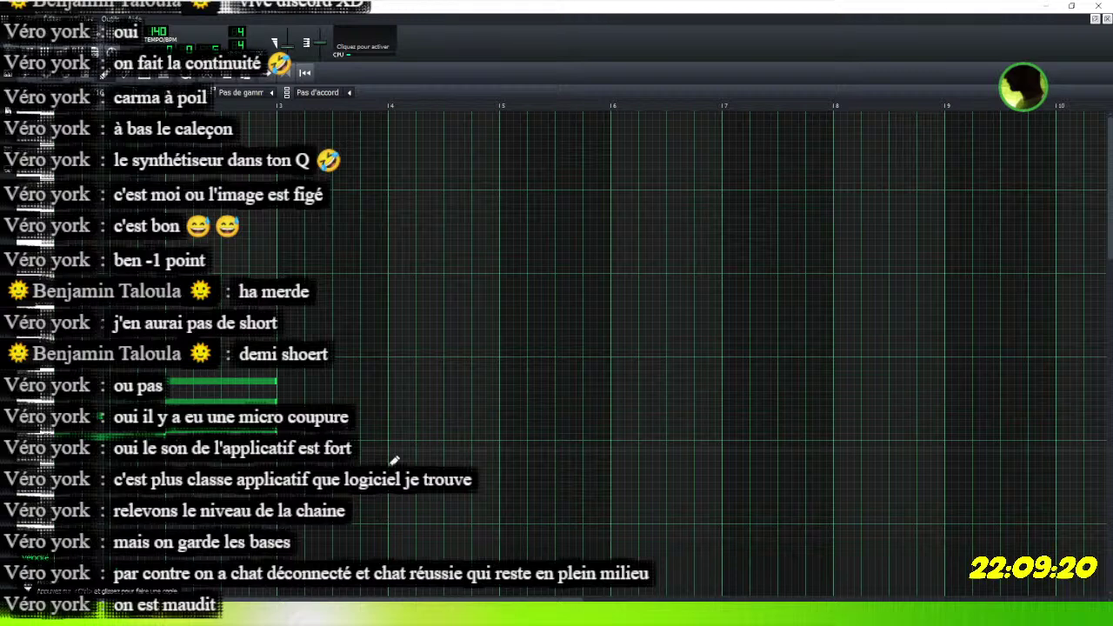
right_click(246, 384)
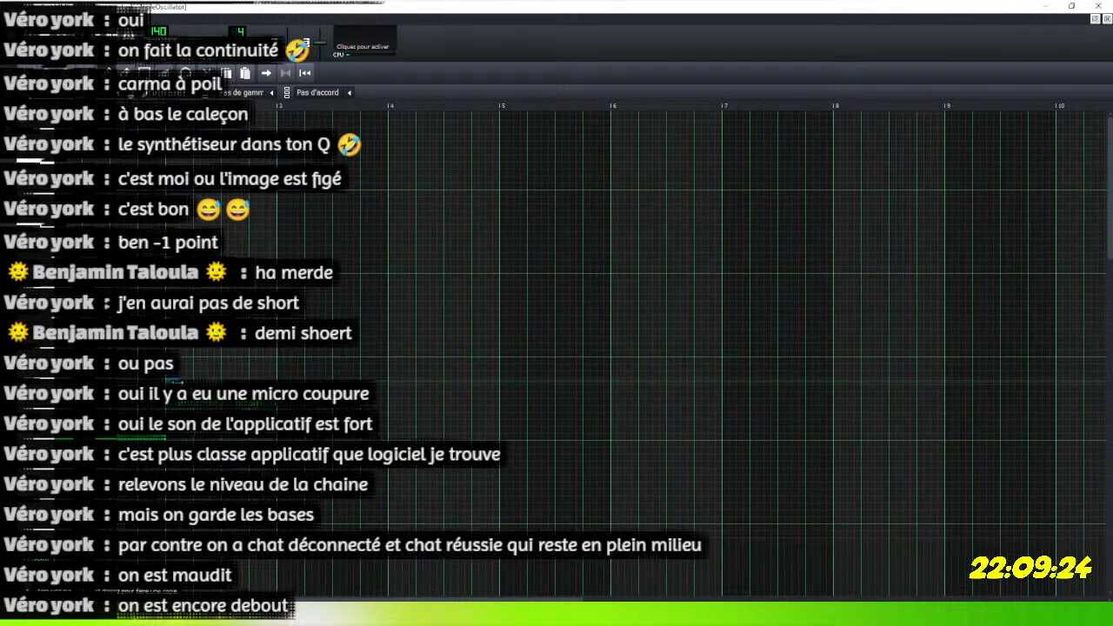
drag(207, 406, 226, 405)
drag(302, 404, 213, 402)
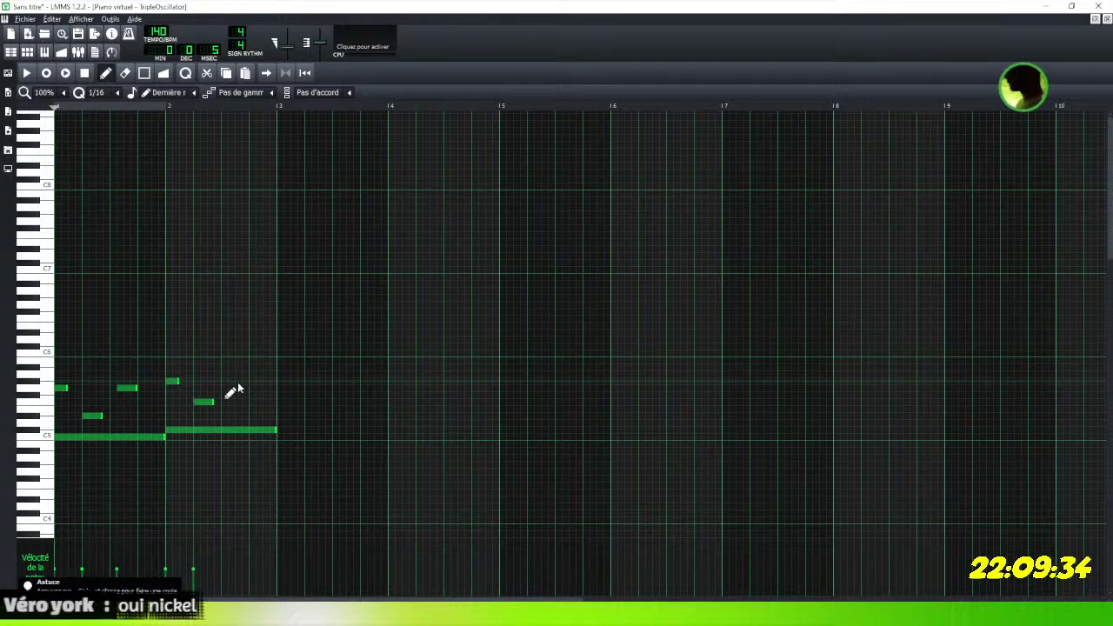
Add eighth-length G#5 and F5 notes in succession at the end of bar 2, play the pattern, and stop playback.
drag(253, 381, 266, 391)
click(268, 402)
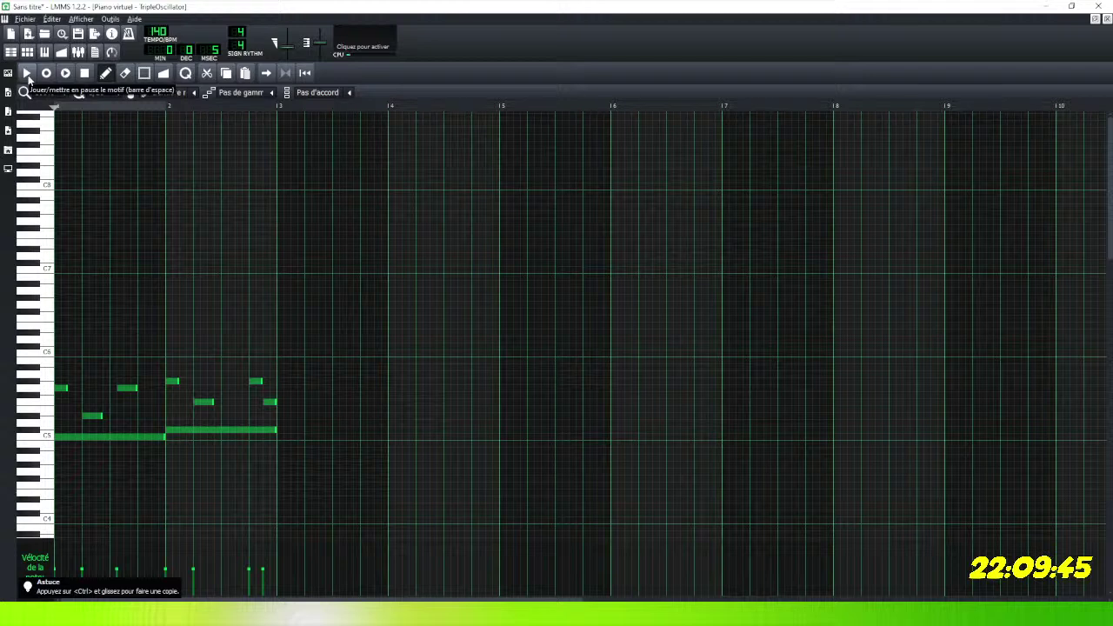
click(27, 75)
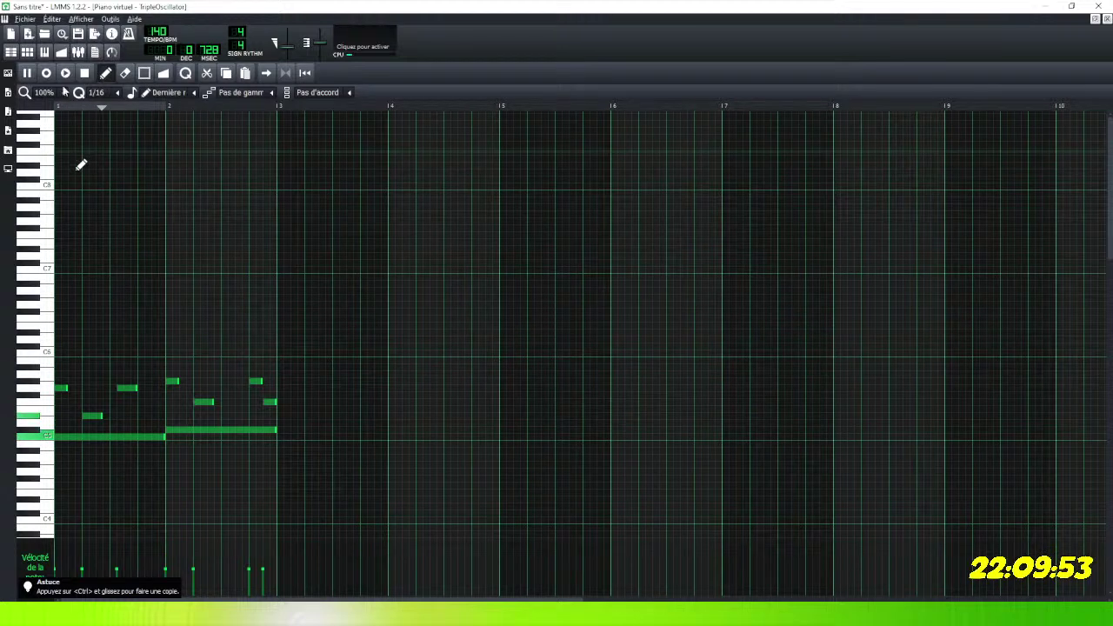
click(85, 73)
click(86, 73)
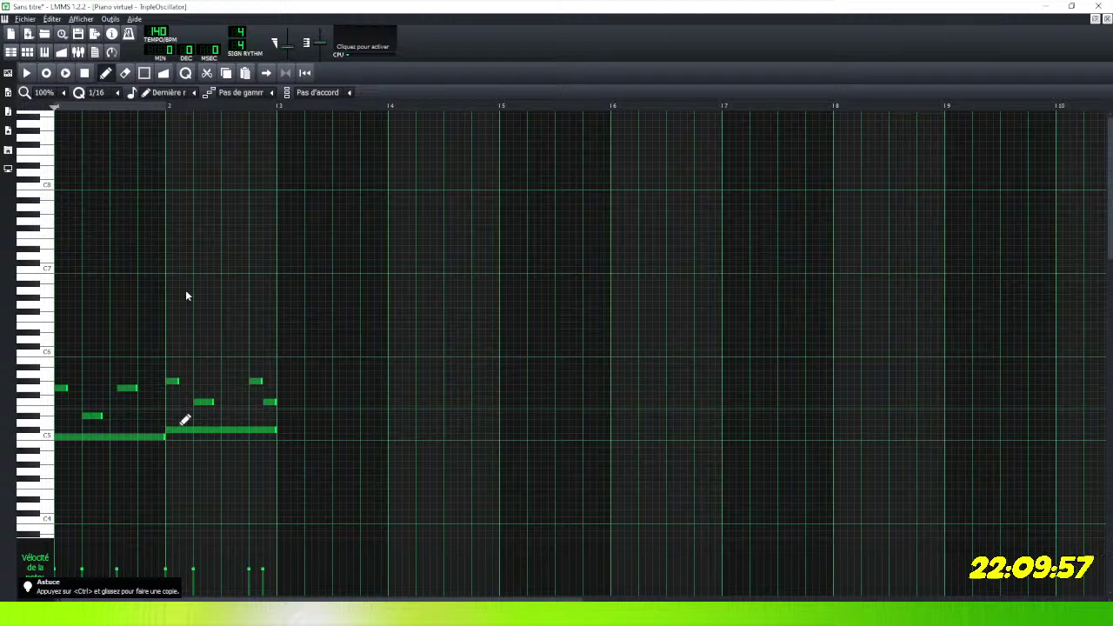
Try the second G5 of bar 1 one sixteenth later during playback, and move it back.
drag(128, 391, 136, 387)
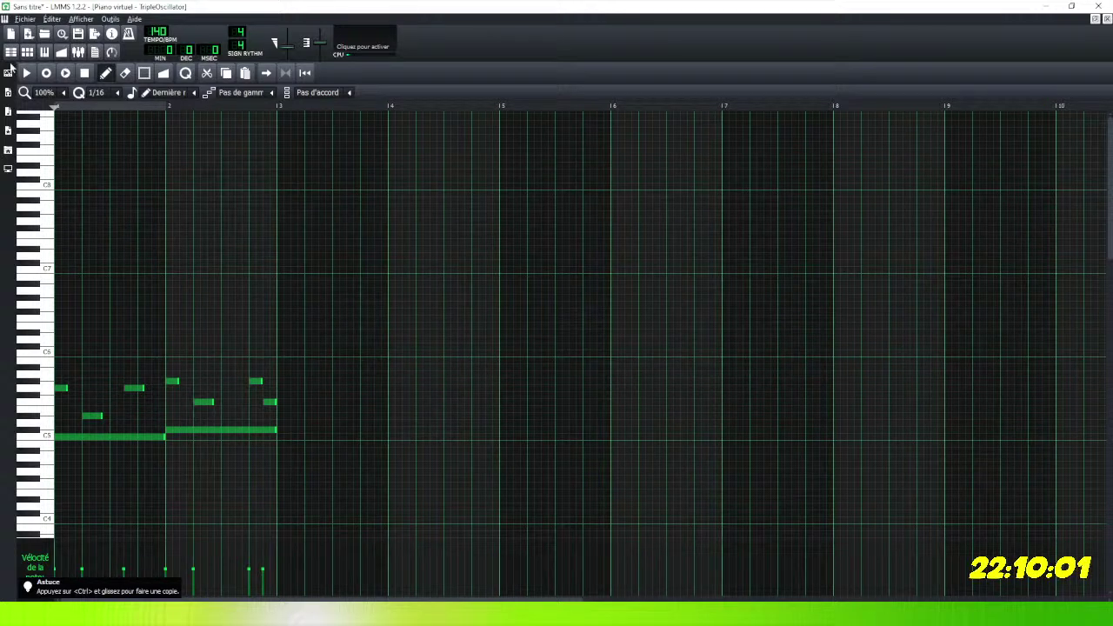
click(27, 74)
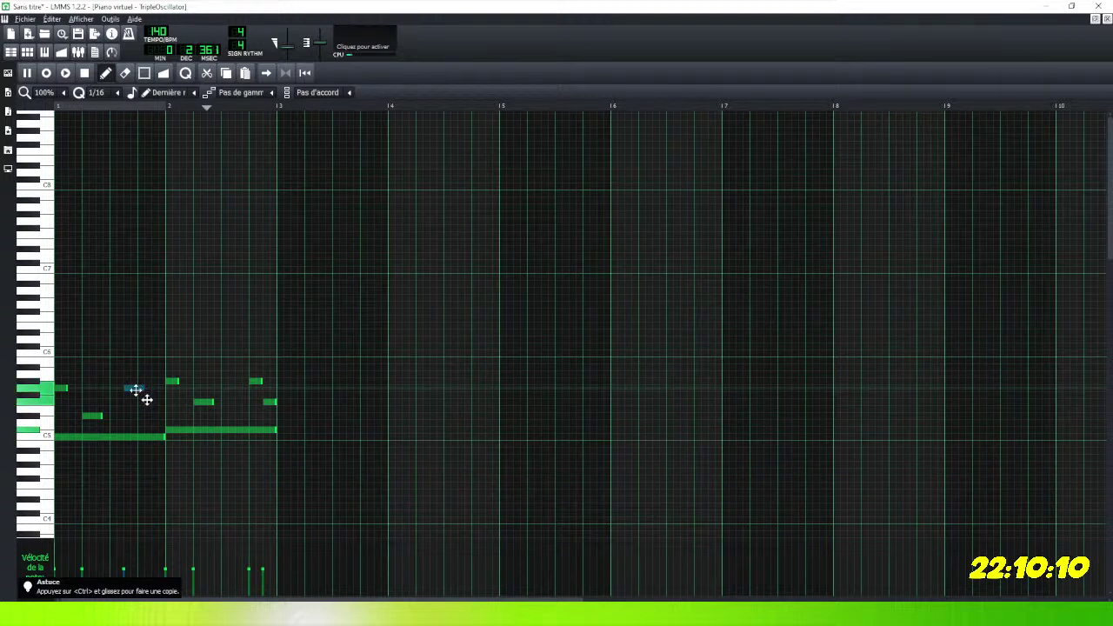
drag(137, 389, 129, 389)
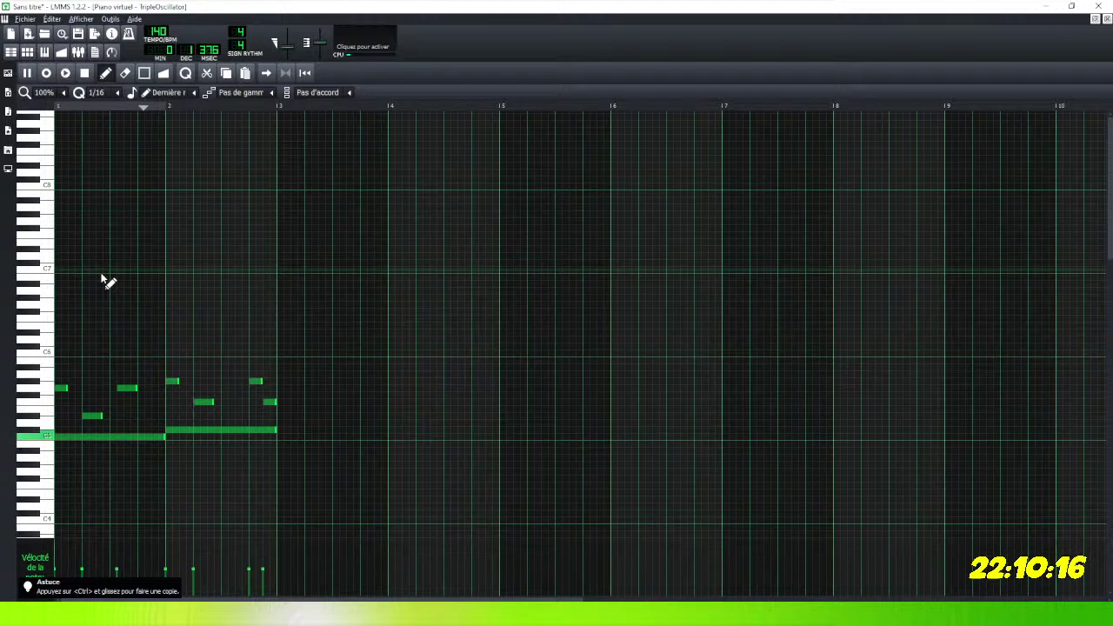
Try bar 1's D#5 one sixteenth later during playback, and stop playback.
click(92, 417)
drag(96, 419, 112, 425)
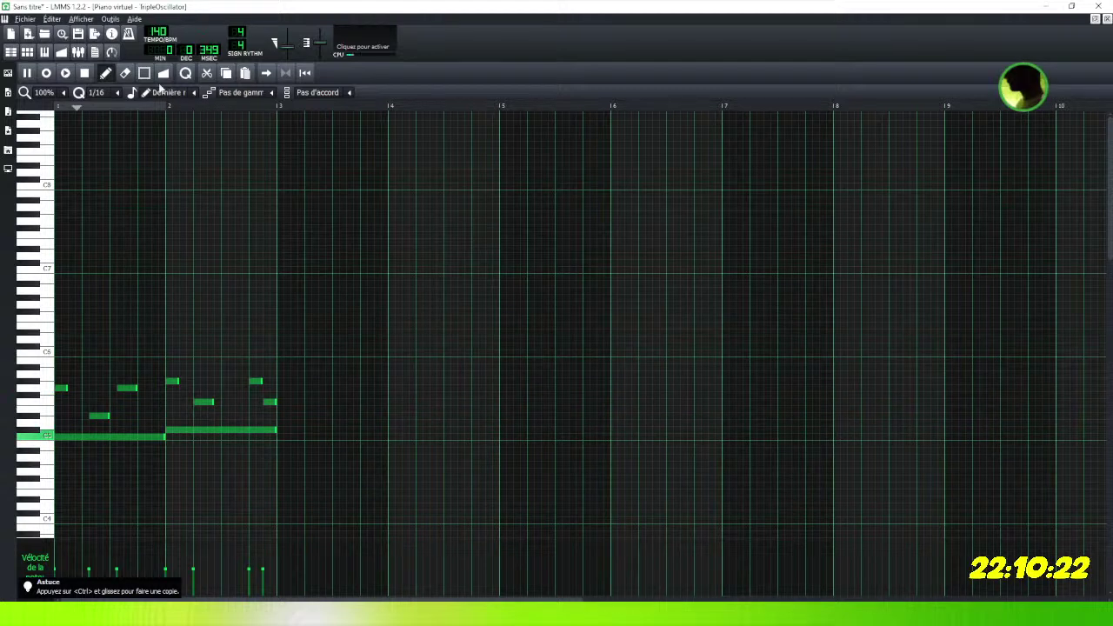
click(84, 73)
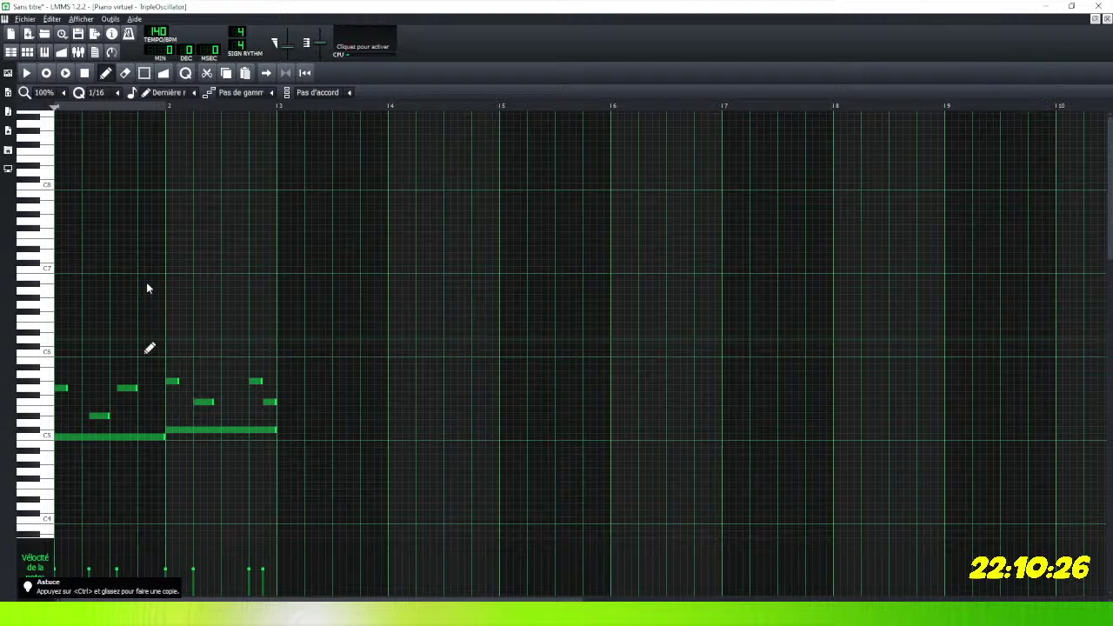
During playback, move bar 1's D#5 to the fourth sixteenth and its second G5 to beat 3, and stop.
click(27, 74)
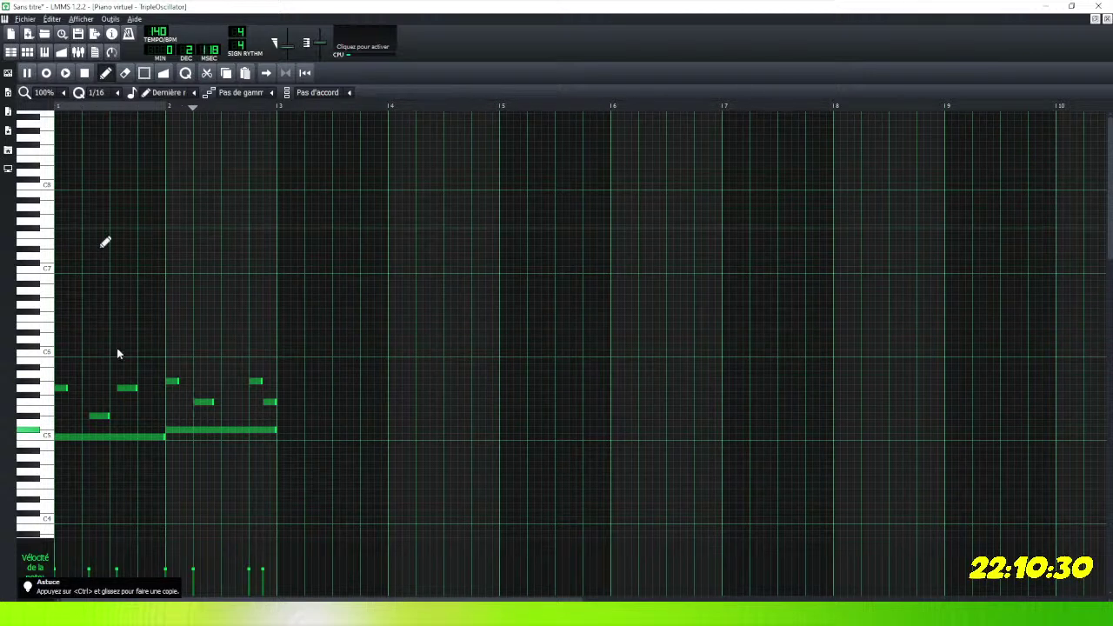
drag(102, 418, 116, 389)
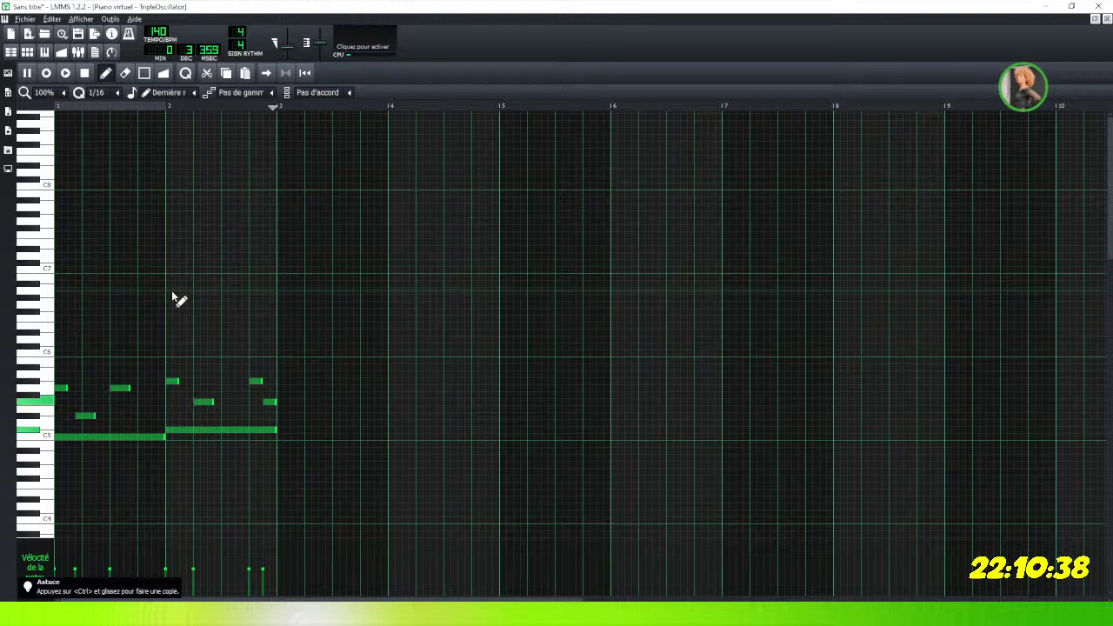
click(85, 74)
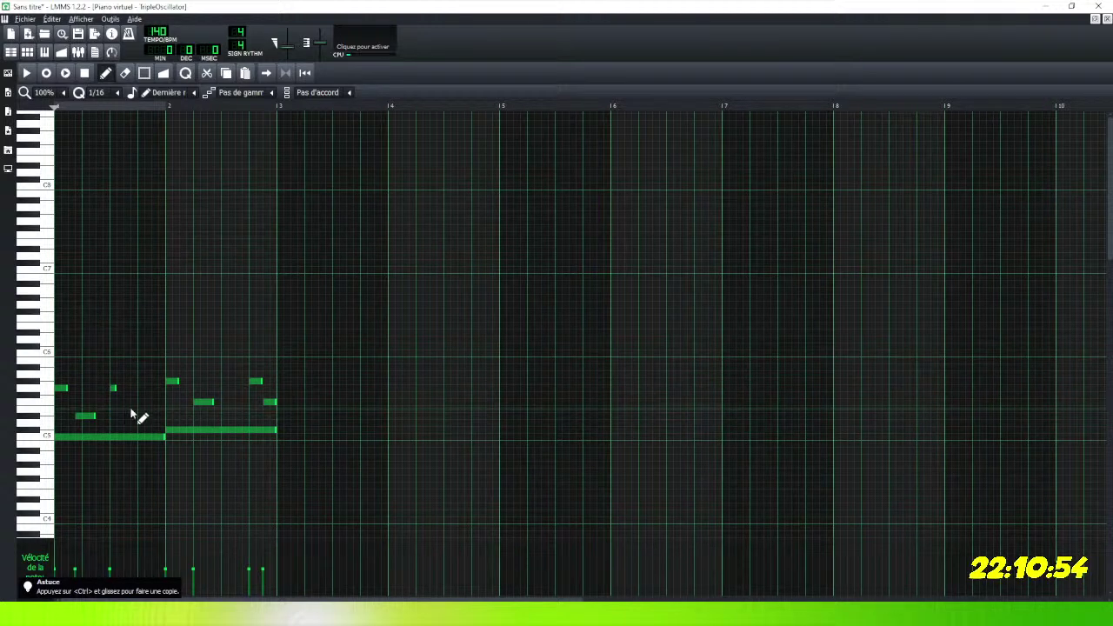
Shorten bar 1's second G5 to a sixteenth, add two spaced sixteenth D#5 notes after it, and play the pattern.
click(127, 415)
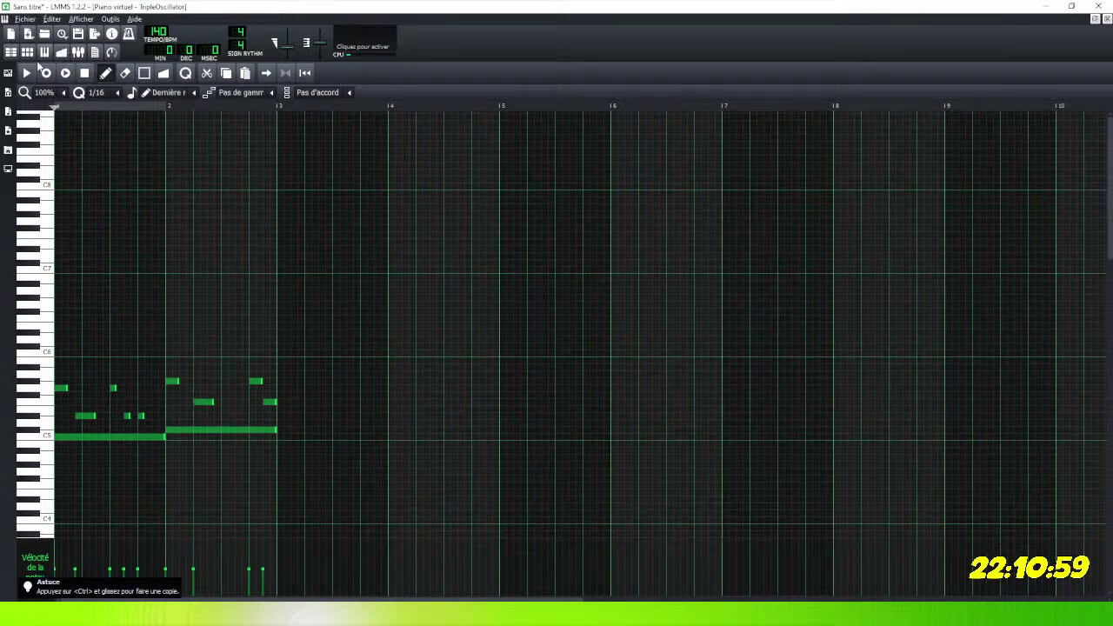
click(63, 76)
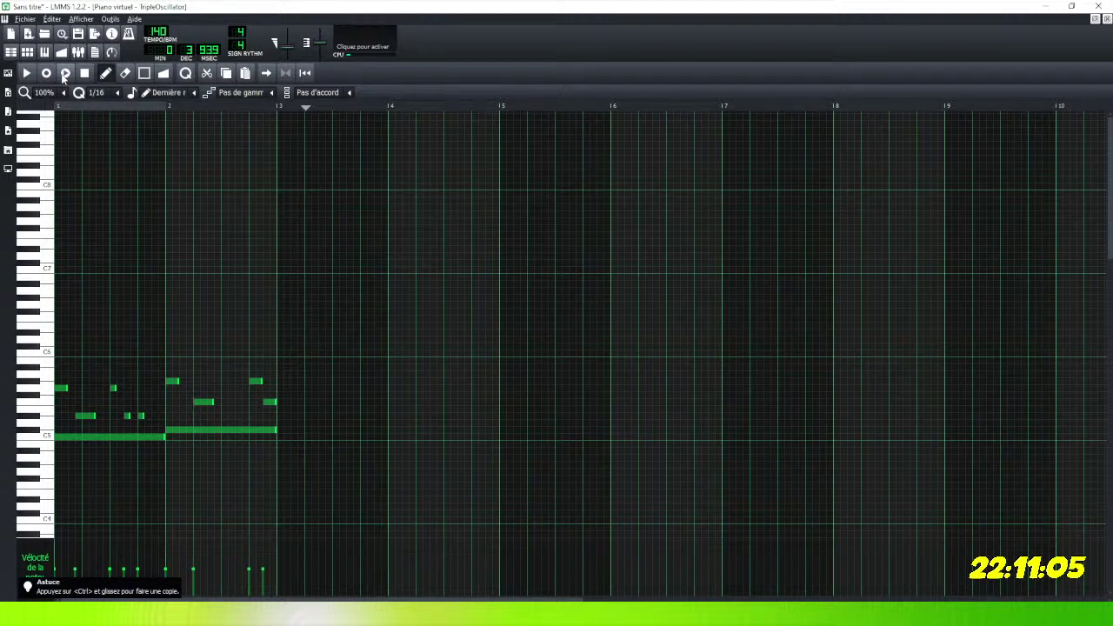
click(83, 73)
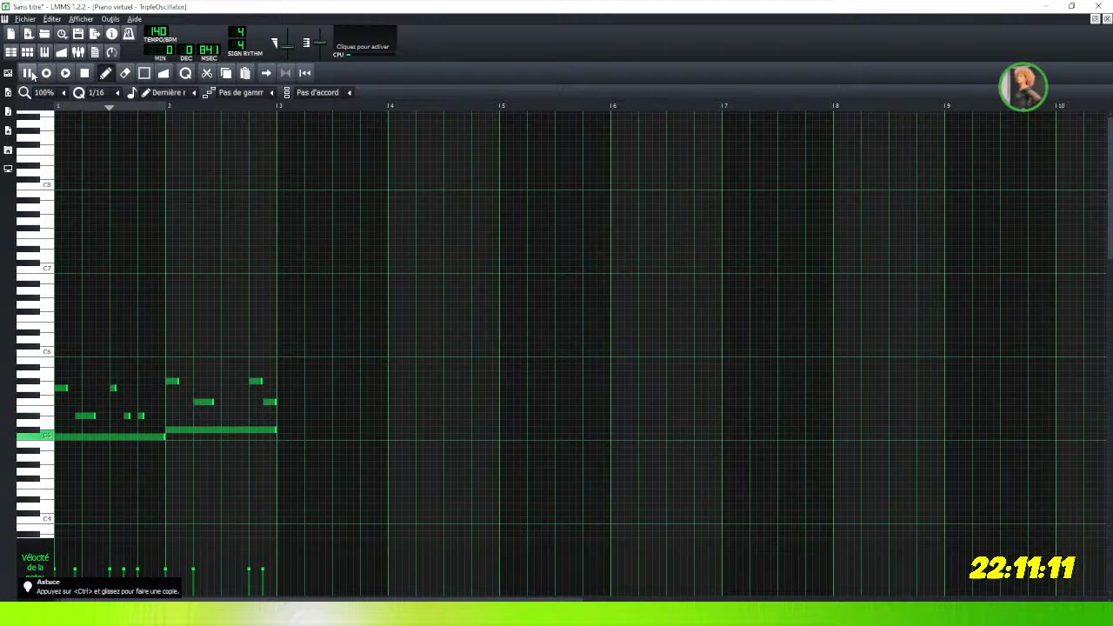
Stop playback, make bar 1's last D#5 three sixteenths long ending at the bar line, and replay the pattern.
key(space)
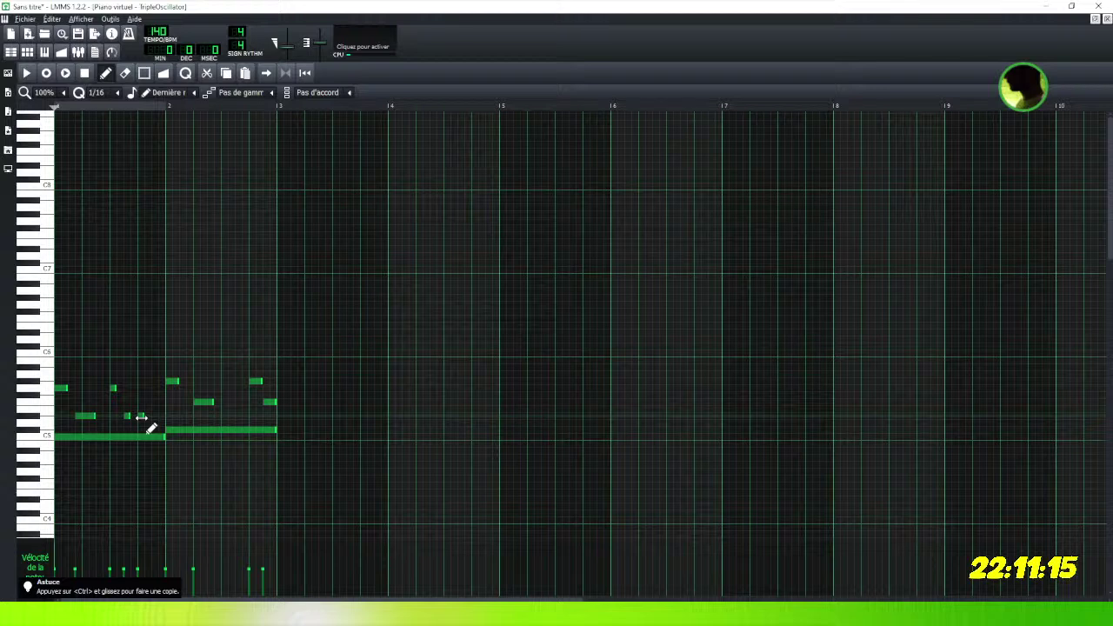
drag(141, 416, 166, 428)
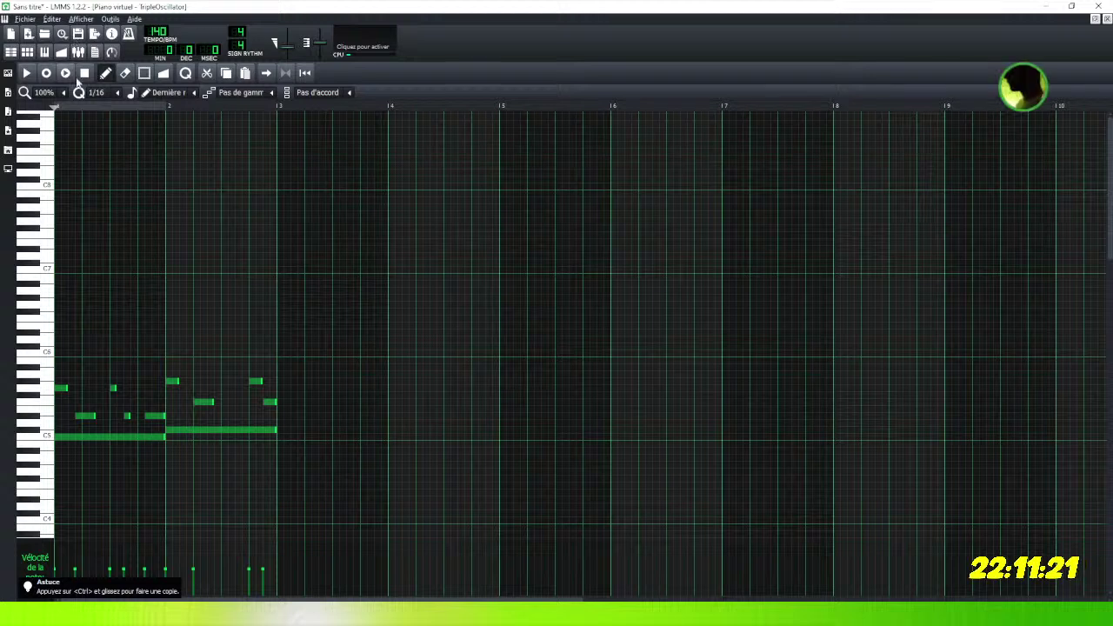
click(27, 74)
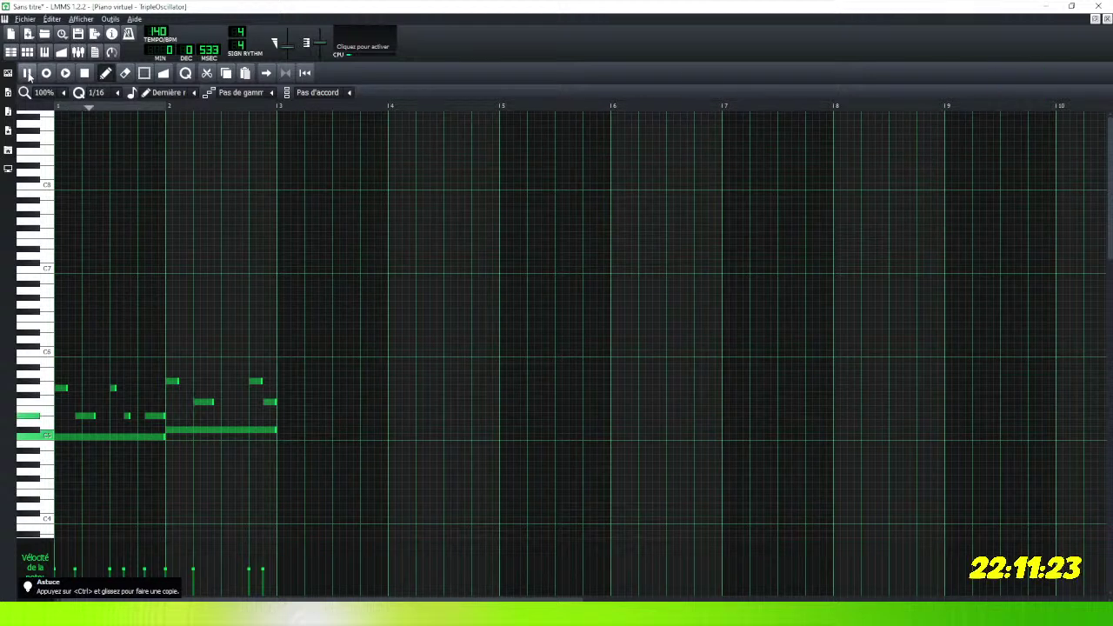
Move bar 1's first D#5 to beat 2, delete the sixteenth-length D#5 after beat 3, and stop playback.
click(91, 417)
drag(92, 417, 93, 416)
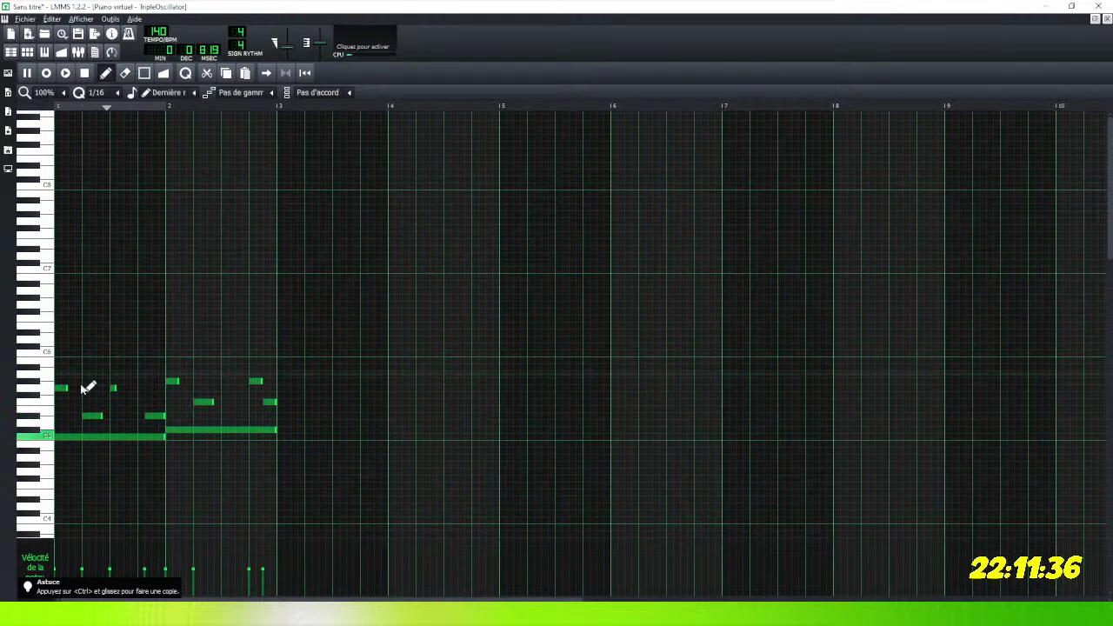
click(86, 75)
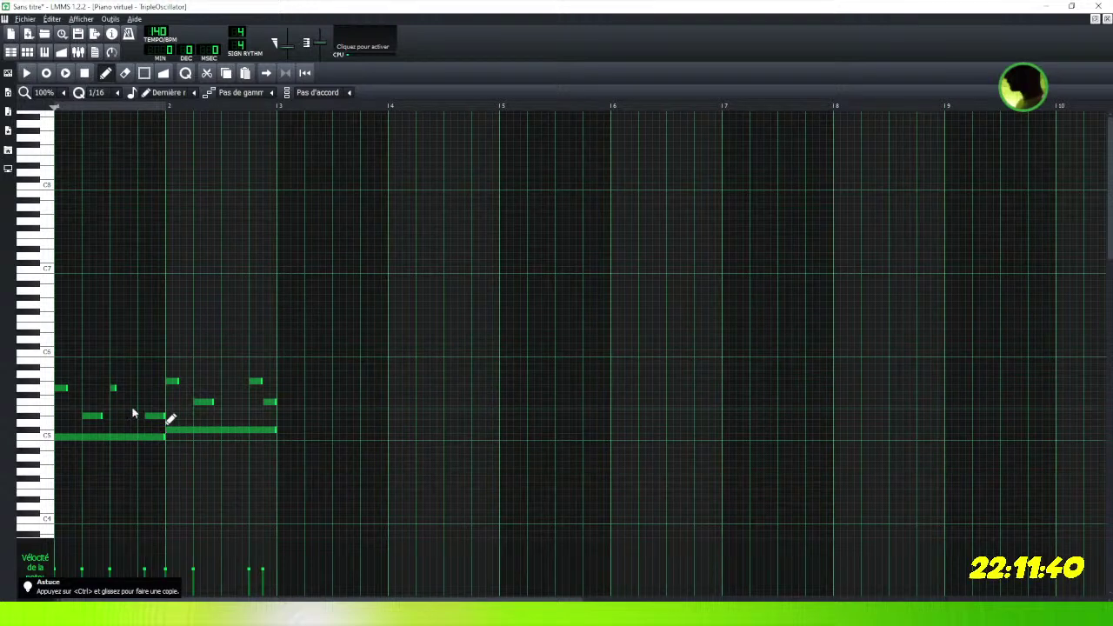
Replace bar 1's opening G5 with a three-sixteenth D#5, delete the D#5 on beat 2, and play the pattern.
click(63, 417)
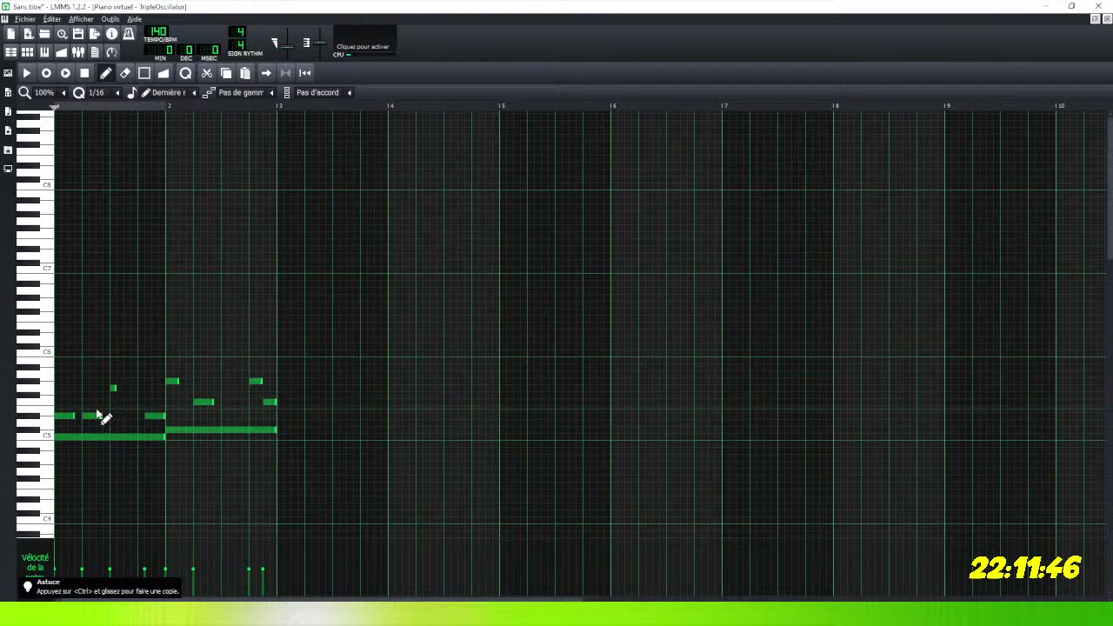
right_click(100, 415)
click(26, 73)
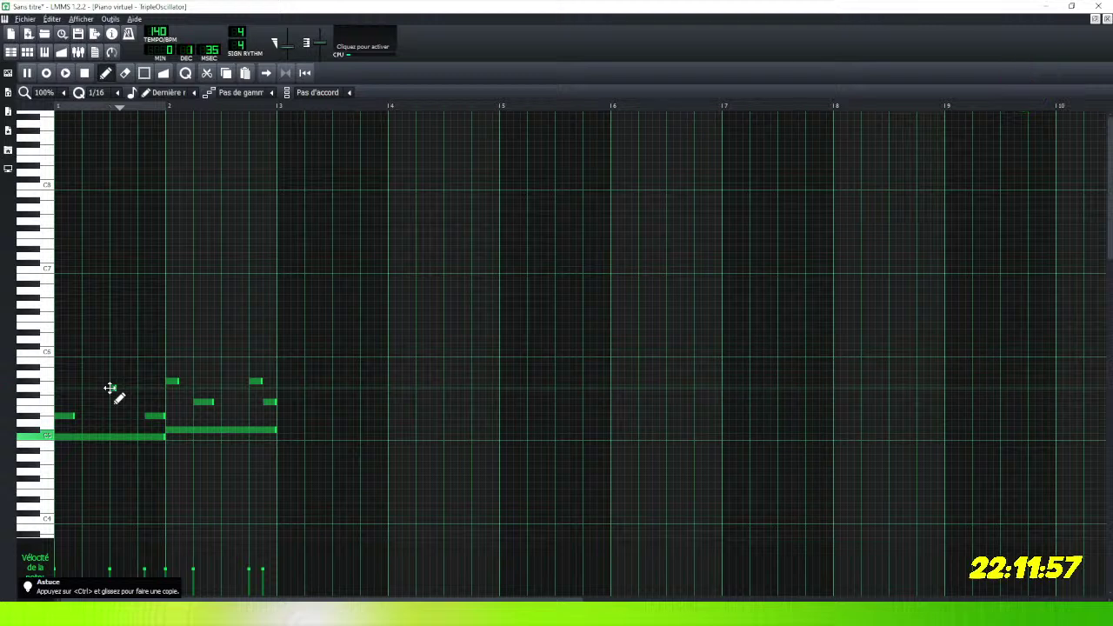
Make bar 1's G5 three sixteenths long from the seventh sixteenth, raise the opening D#5 to G5, and stop playback.
mouse_move(110, 389)
mouse_down()
mouse_move(87, 387)
mouse_move(117, 388)
mouse_up()
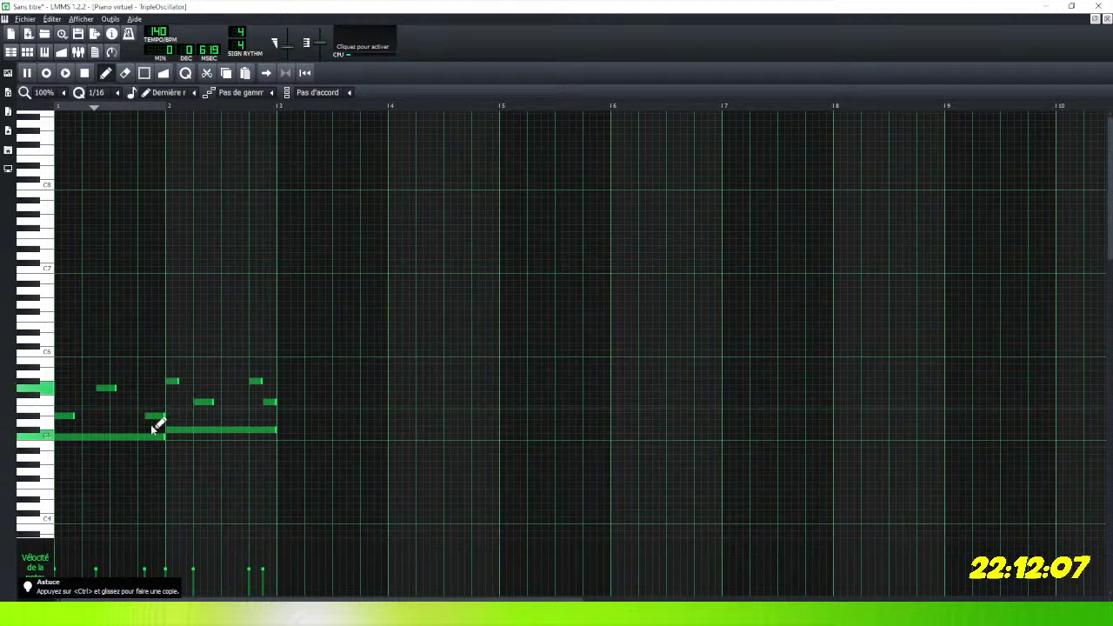
drag(67, 417, 69, 389)
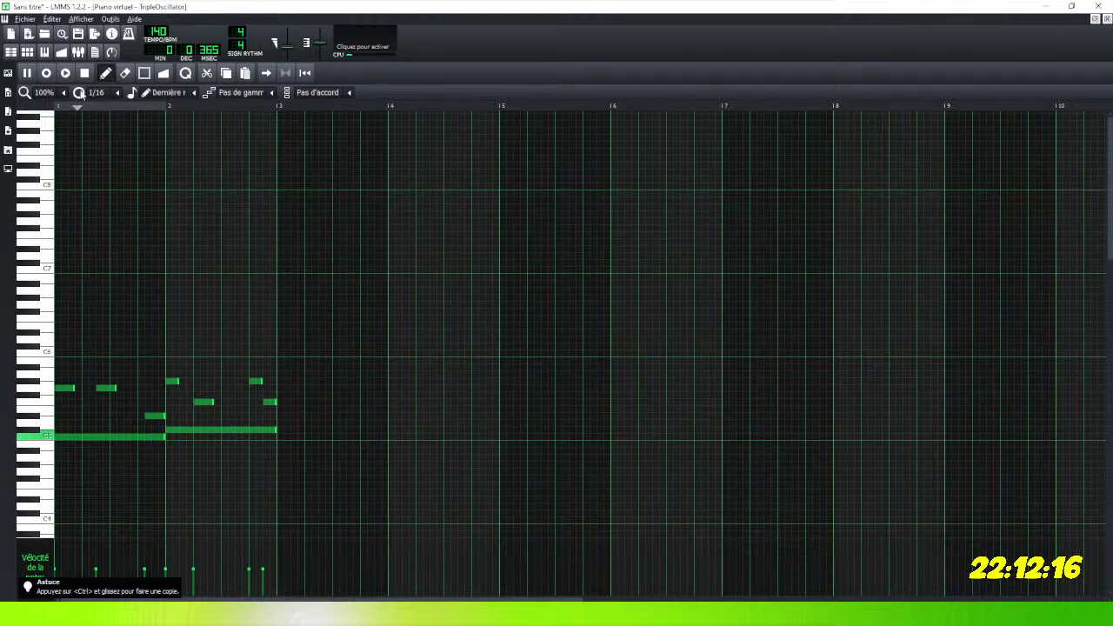
click(84, 74)
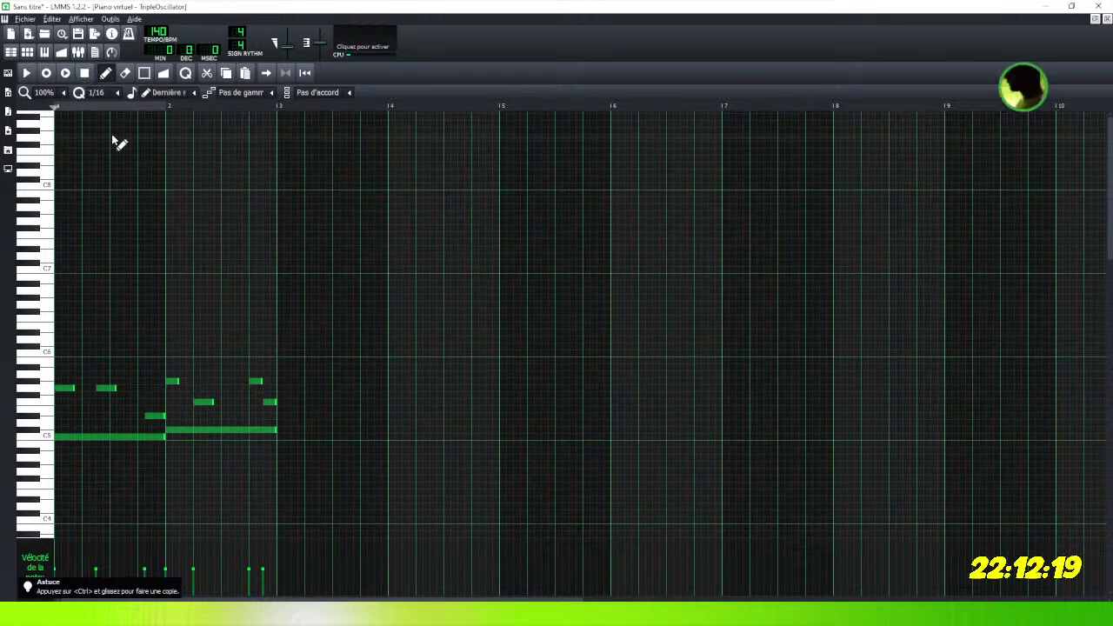
Move bar 1's second G5 one sixteenth earlier, play the pattern, and stop playback.
click(96, 387)
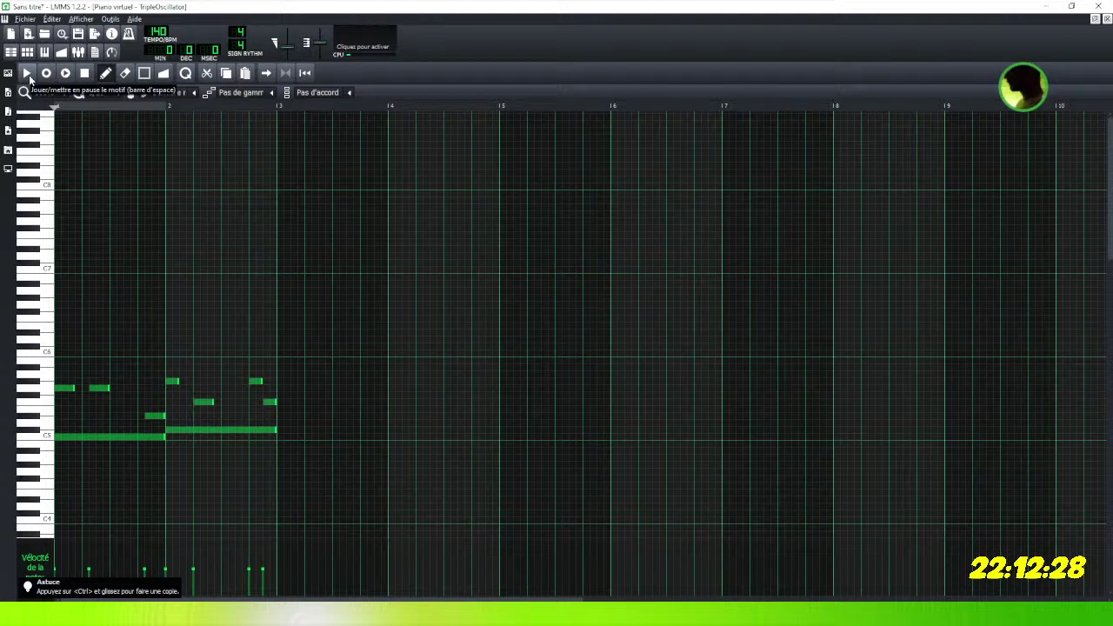
click(27, 73)
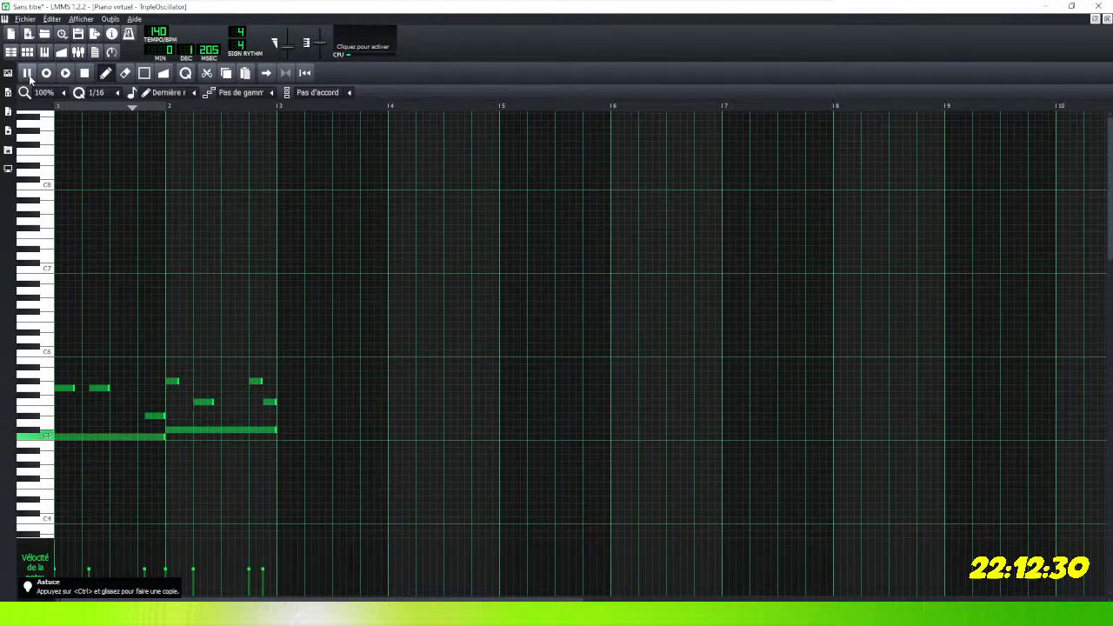
click(84, 73)
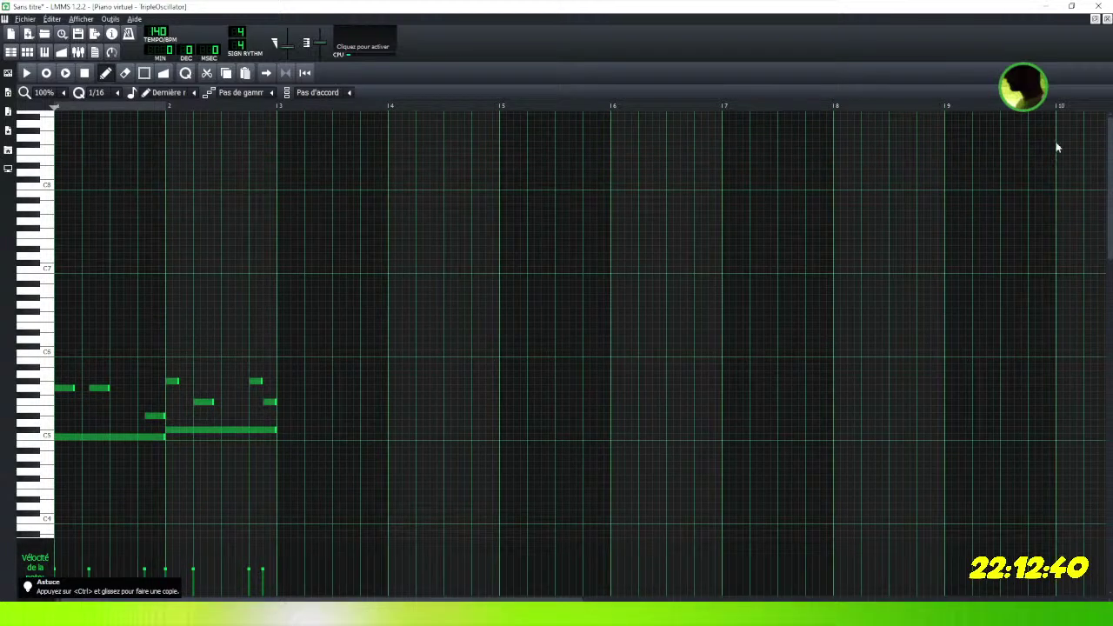
Close the piano roll to return to the song editor, and open TripleOscillator's instrument window.
click(1094, 18)
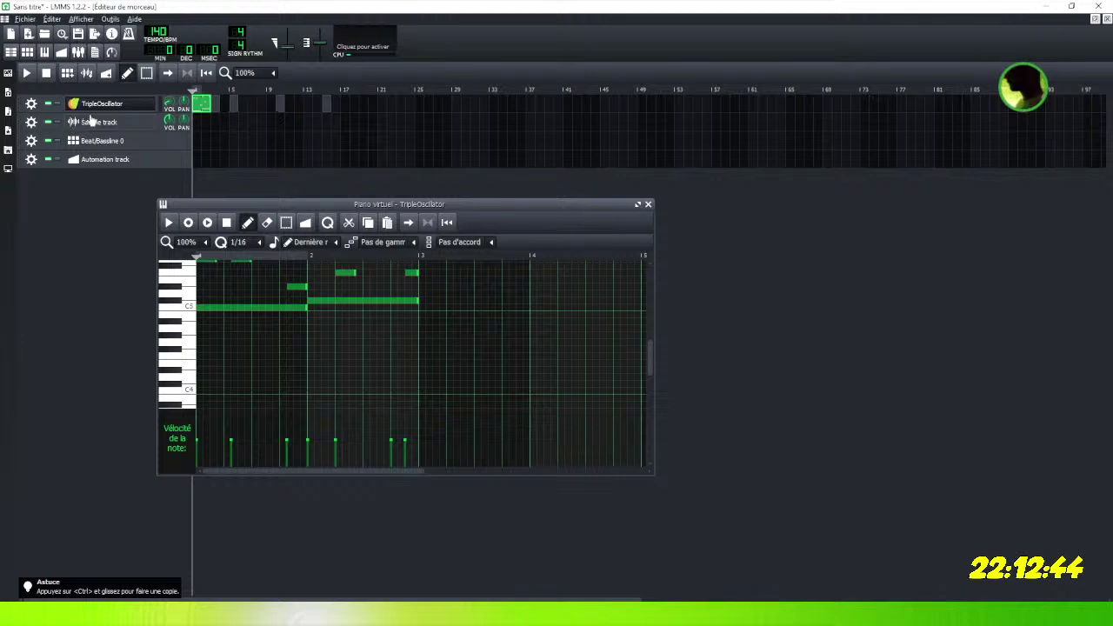
key(F7)
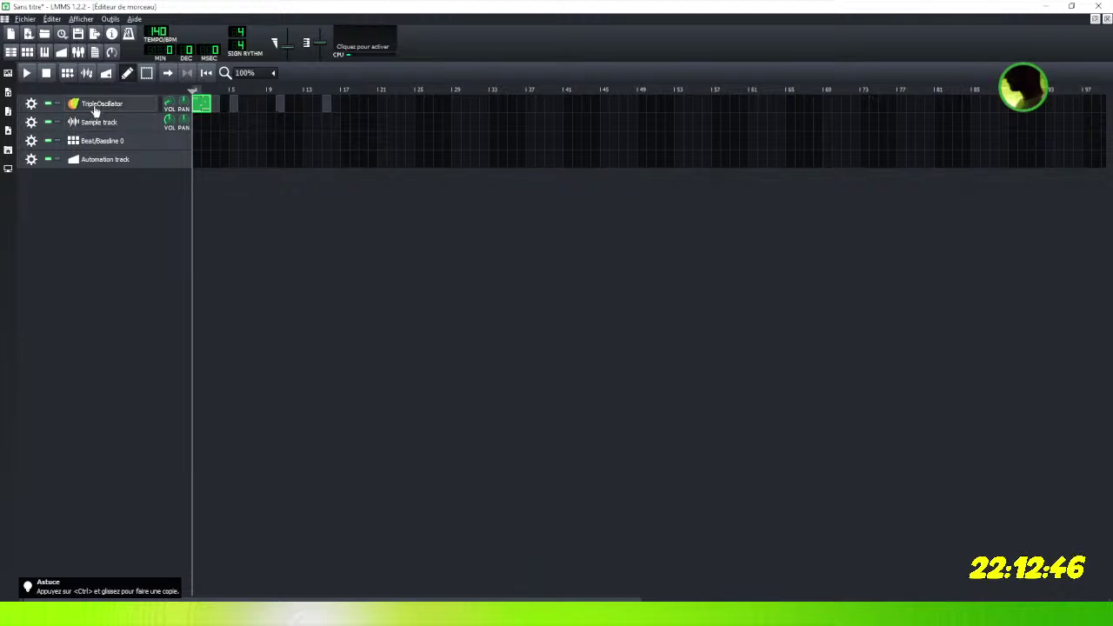
click(96, 106)
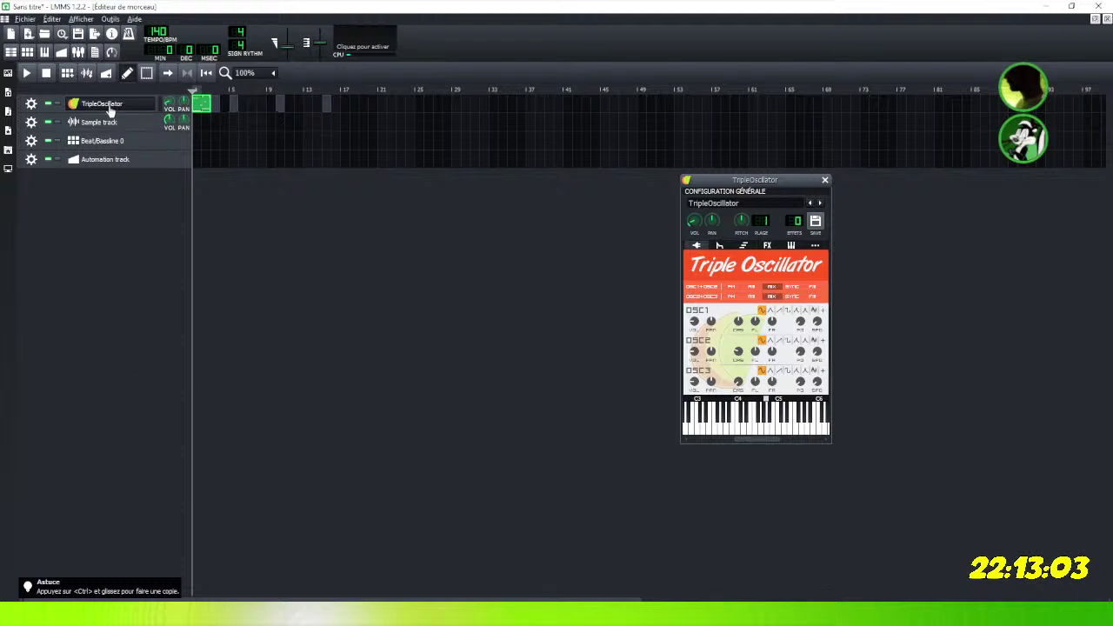
Examine the TripleOscillator track's options, including its effect channel and MIDI input and output choices, and close them.
click(30, 104)
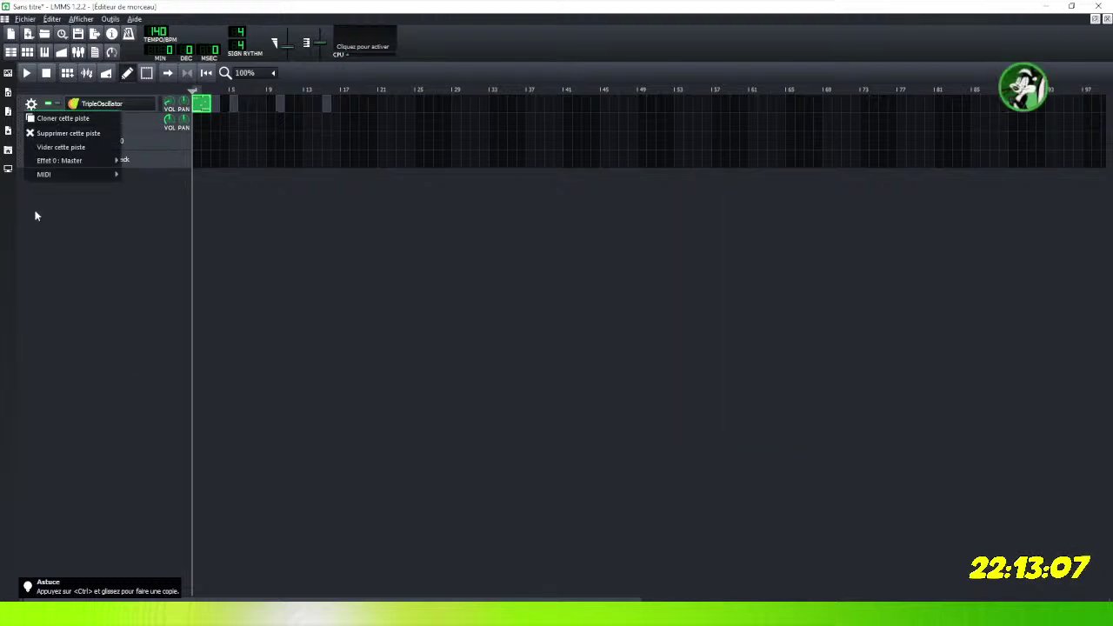
mouse_move(39, 173)
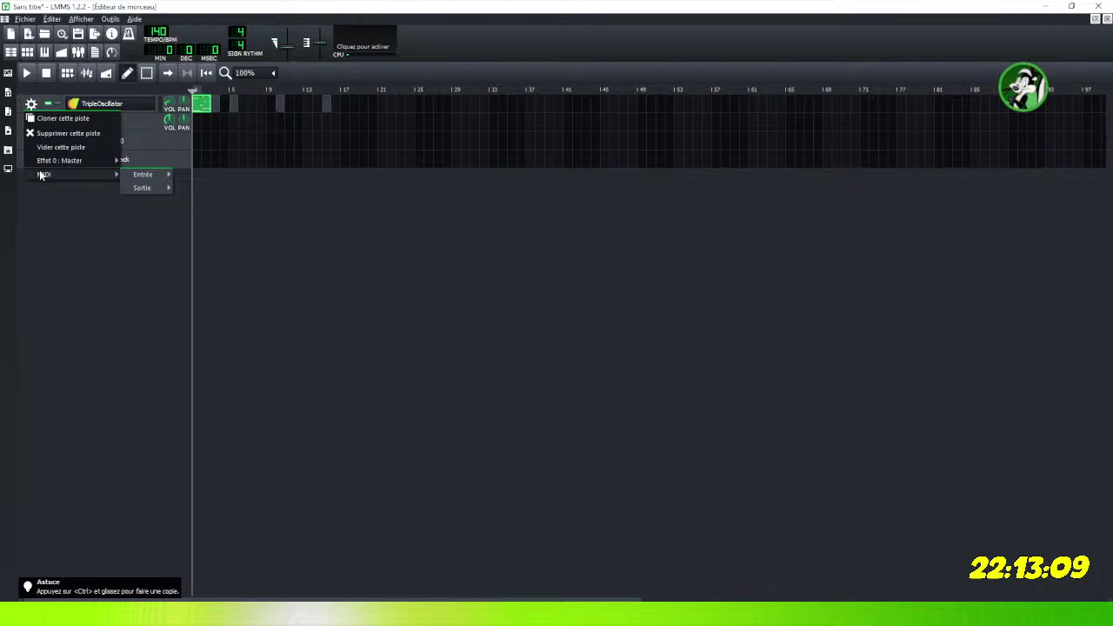
mouse_move(106, 162)
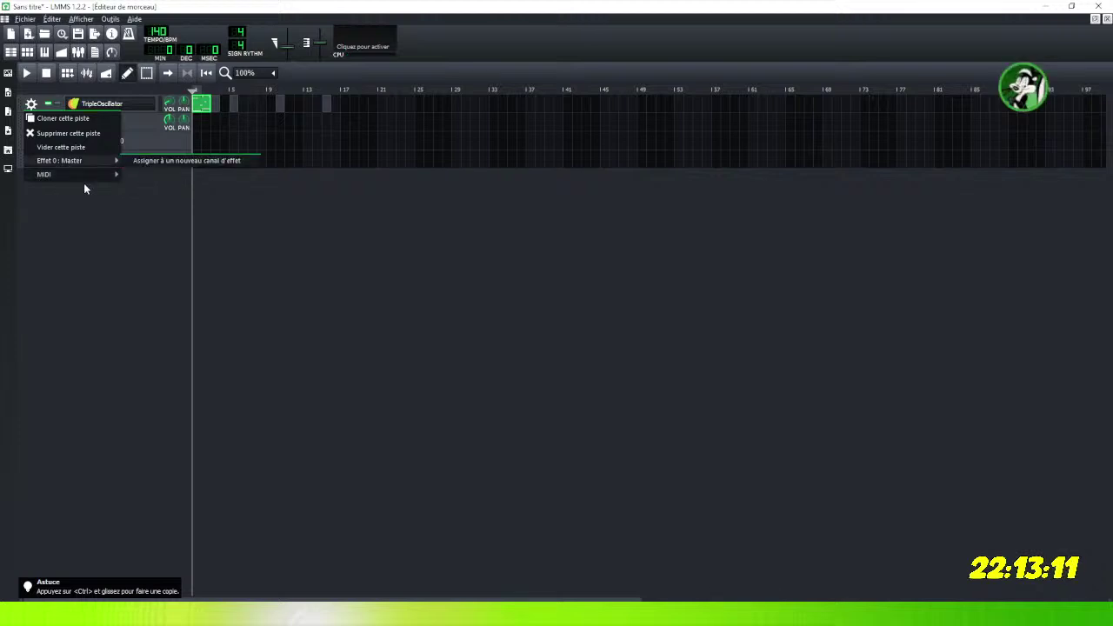
mouse_move(83, 176)
mouse_move(143, 188)
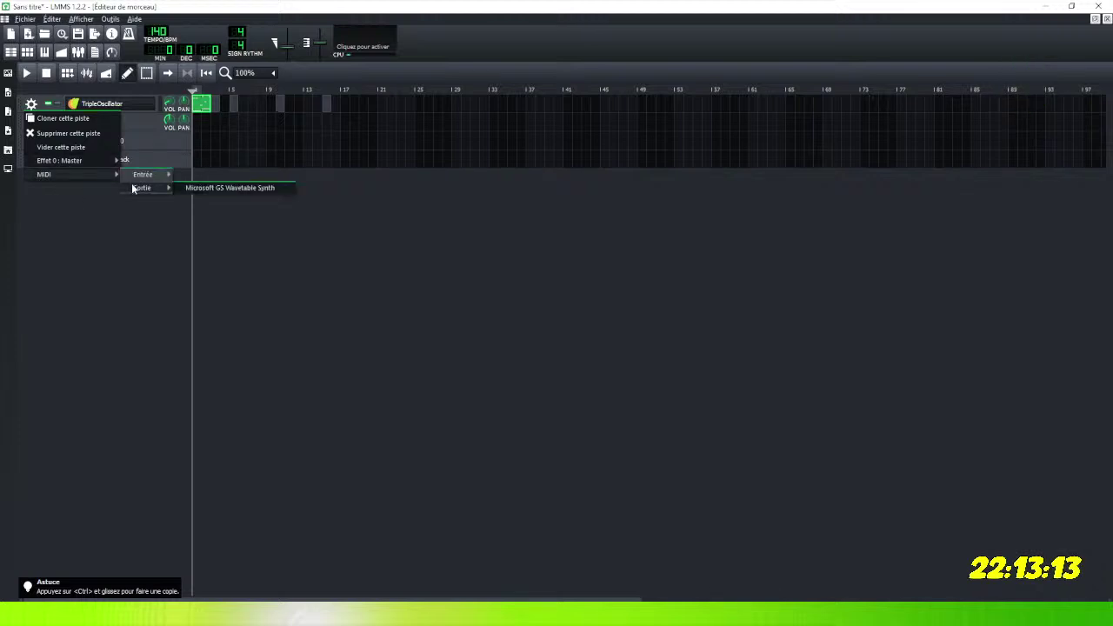
click(157, 270)
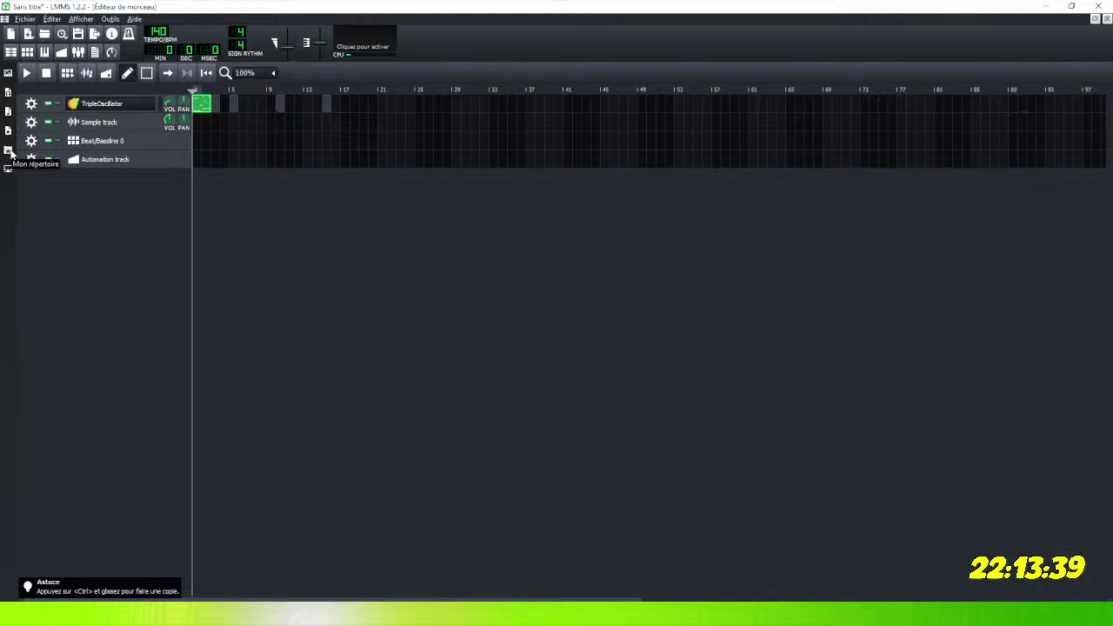
Replace TripleOscillator with the Mallets instrument on the first track and audition its Marimba sound on several keys.
click(9, 74)
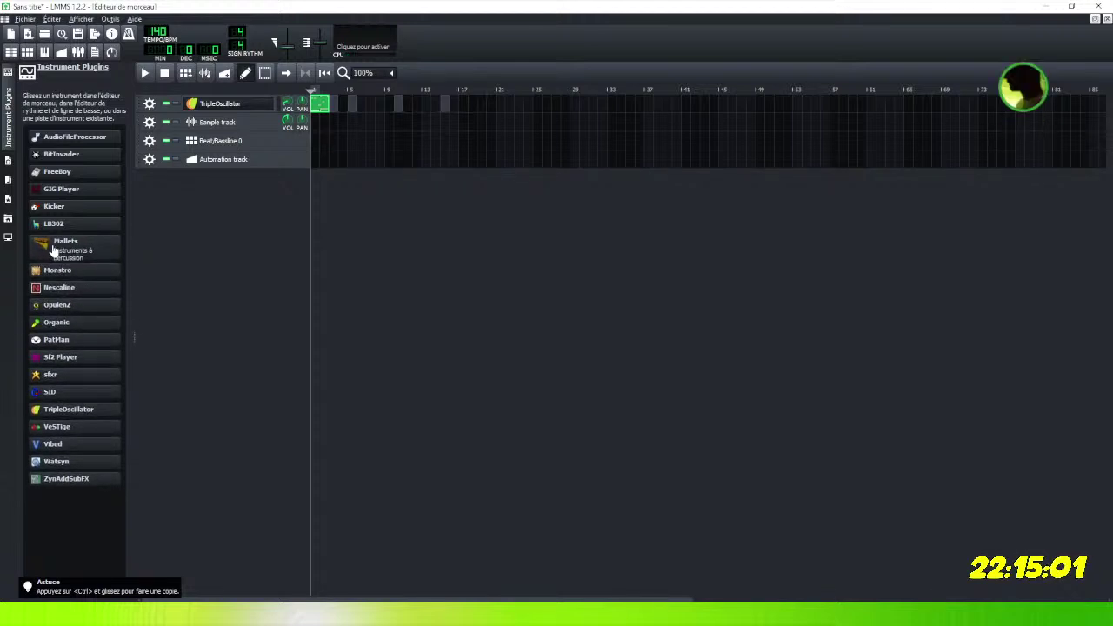
drag(52, 250, 230, 104)
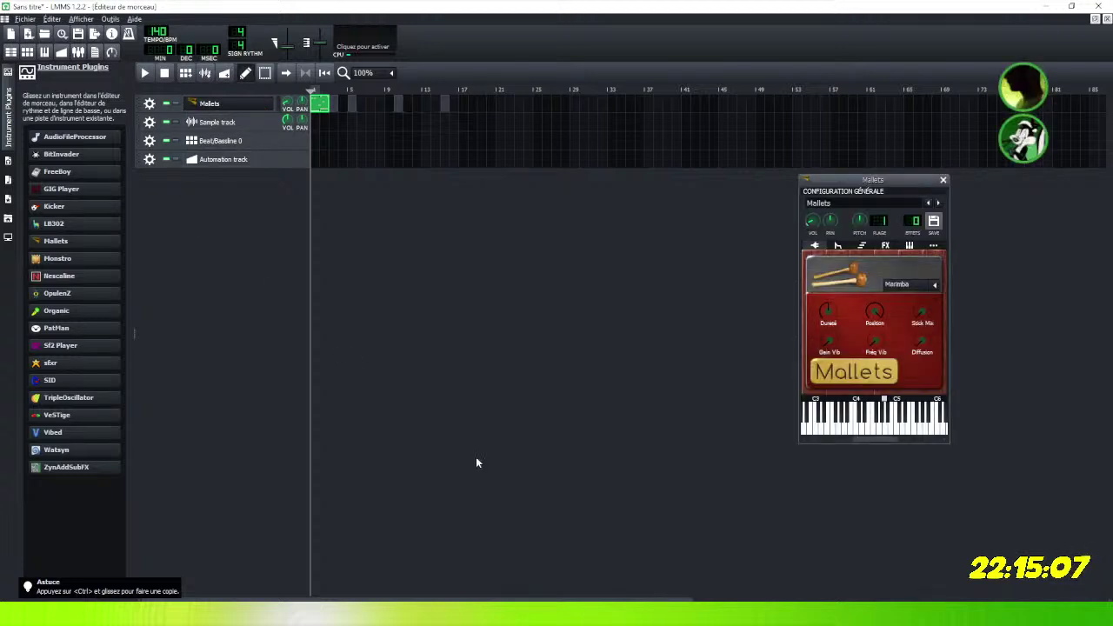
click(885, 414)
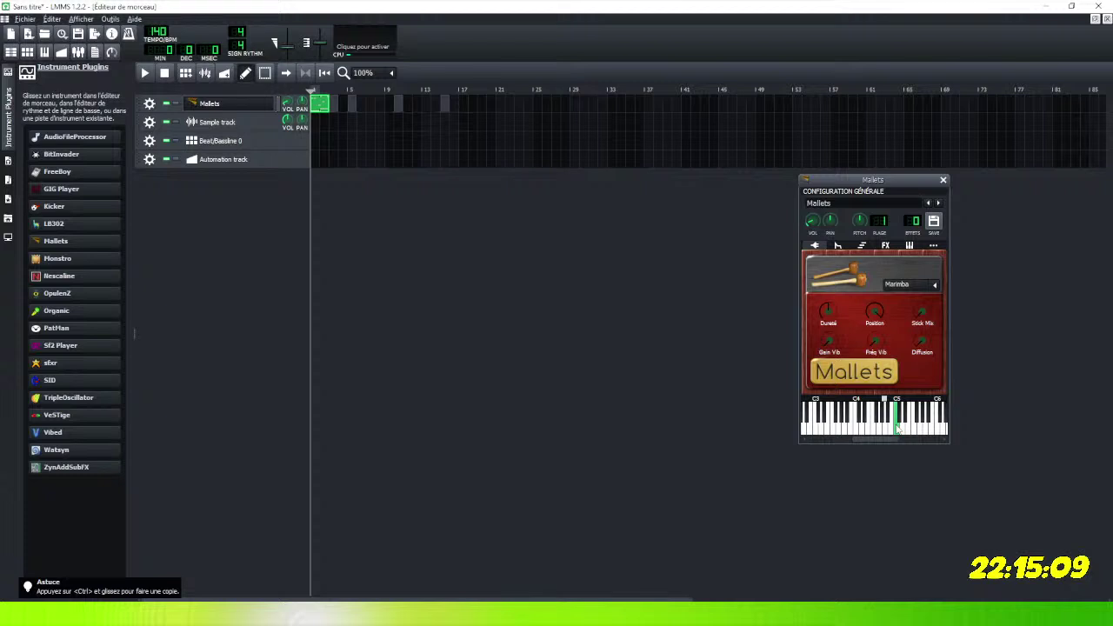
click(846, 426)
click(864, 422)
click(856, 419)
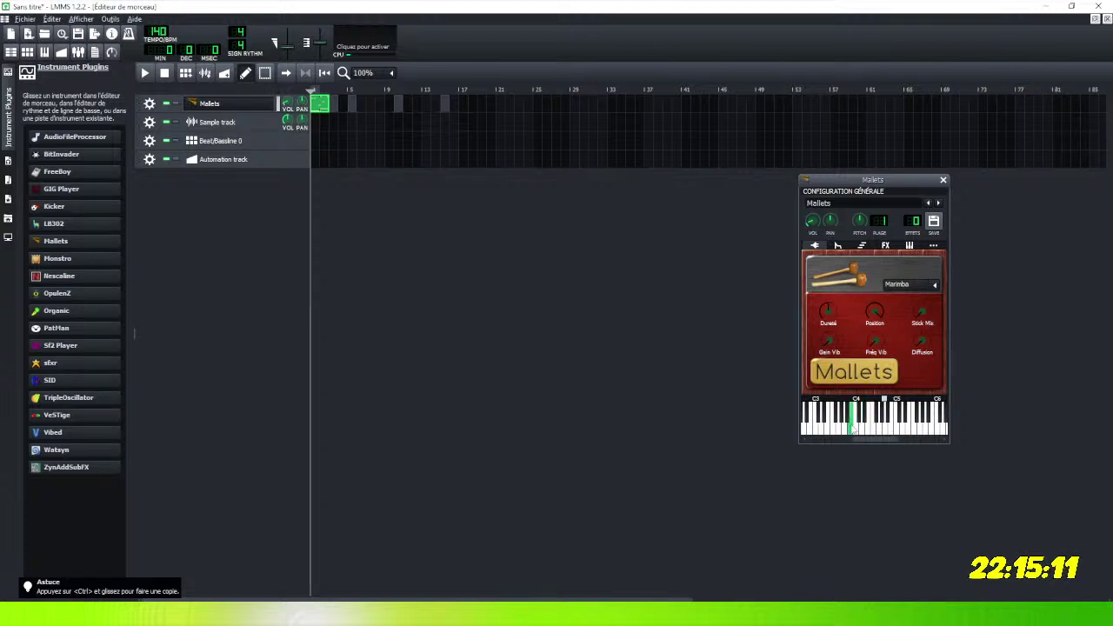
click(870, 422)
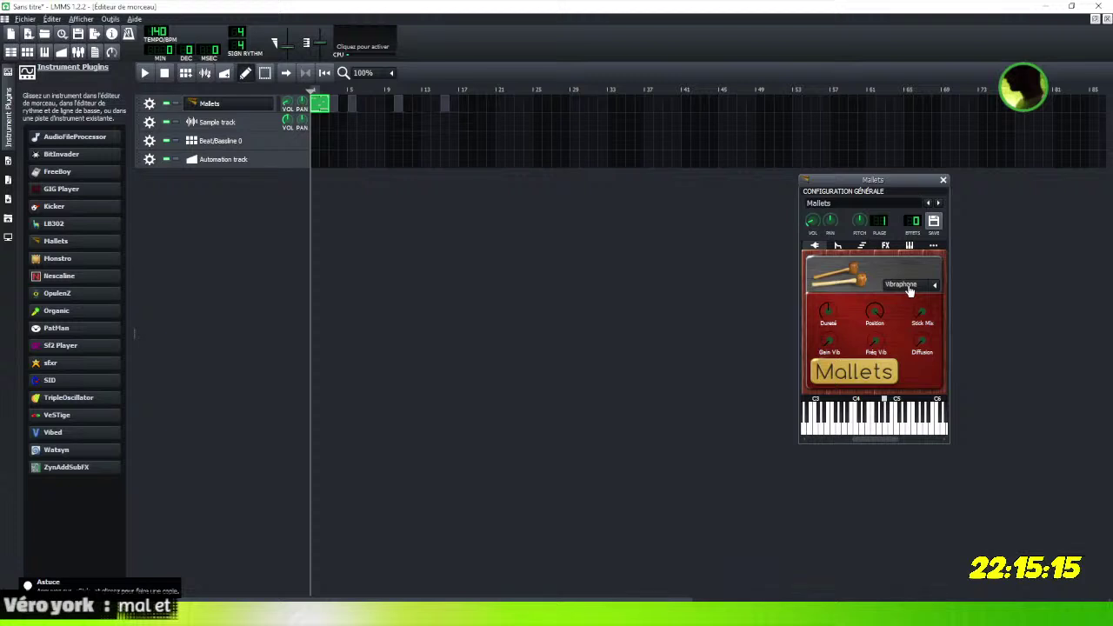
Audition Mallets' Vibraphone sound on several keys and switch the sound to Bois1.
click(877, 424)
click(868, 425)
click(845, 426)
click(848, 427)
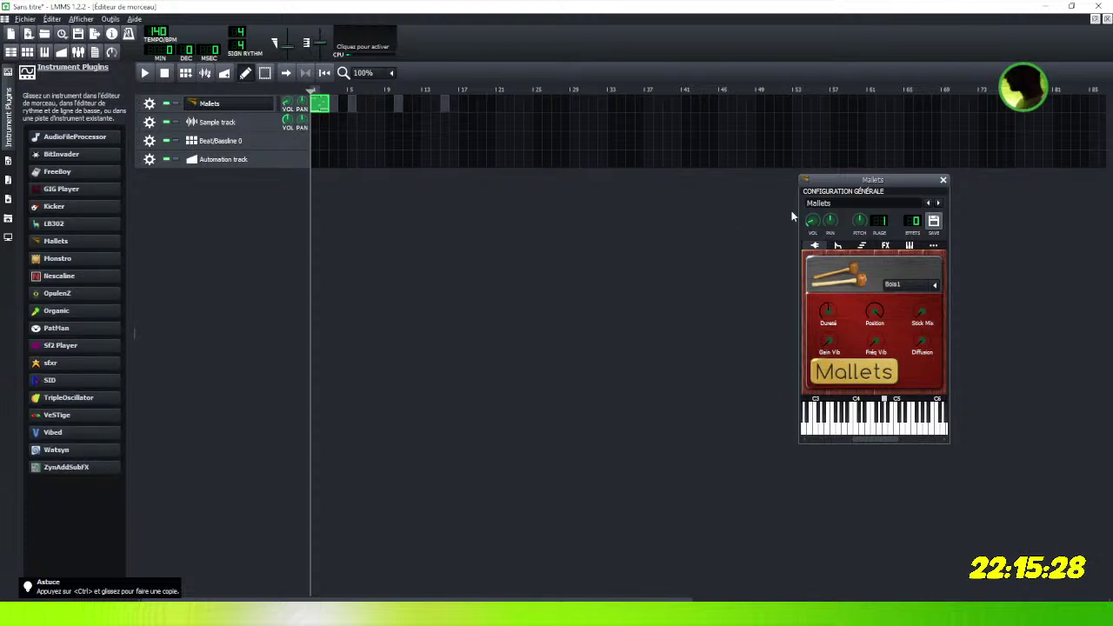
Audition further Mallets sounds on the keys, going from Bois1 through Réso, Battements and Cloches tubulaires to Barre uniforme.
click(863, 424)
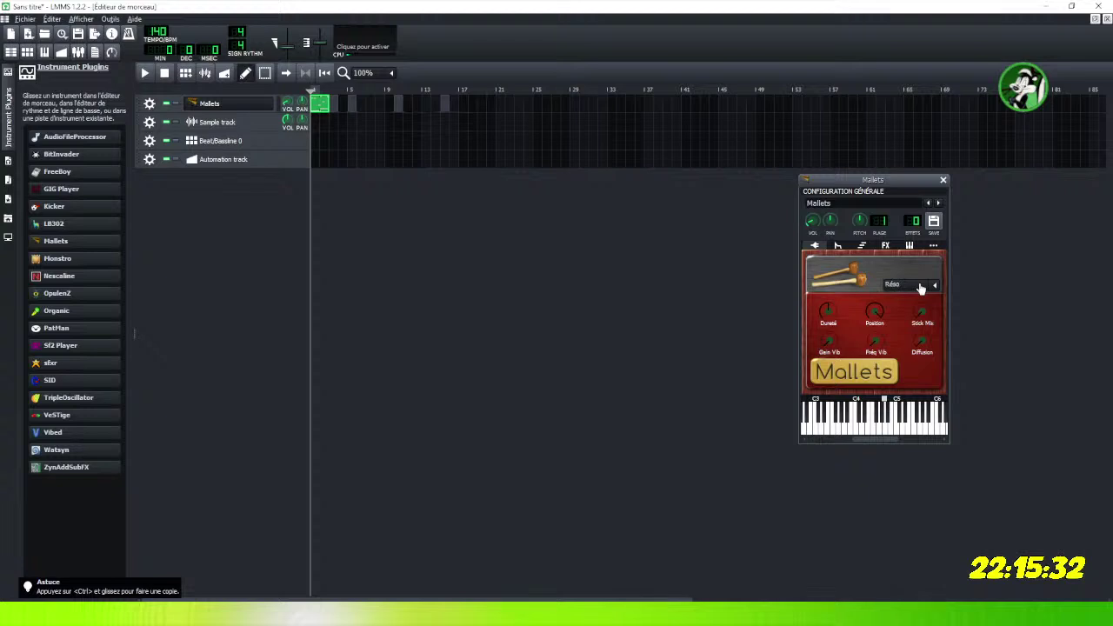
drag(865, 427, 917, 426)
scroll(903, 287, down, 1)
drag(900, 433, 901, 431)
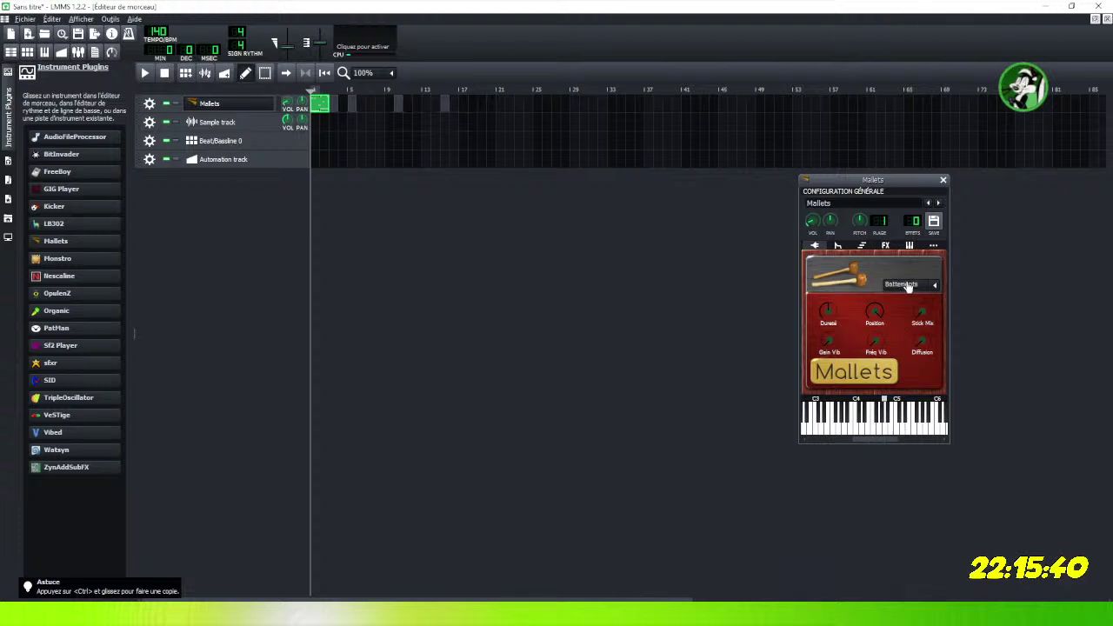
drag(893, 432, 919, 435)
scroll(908, 293, down, 2)
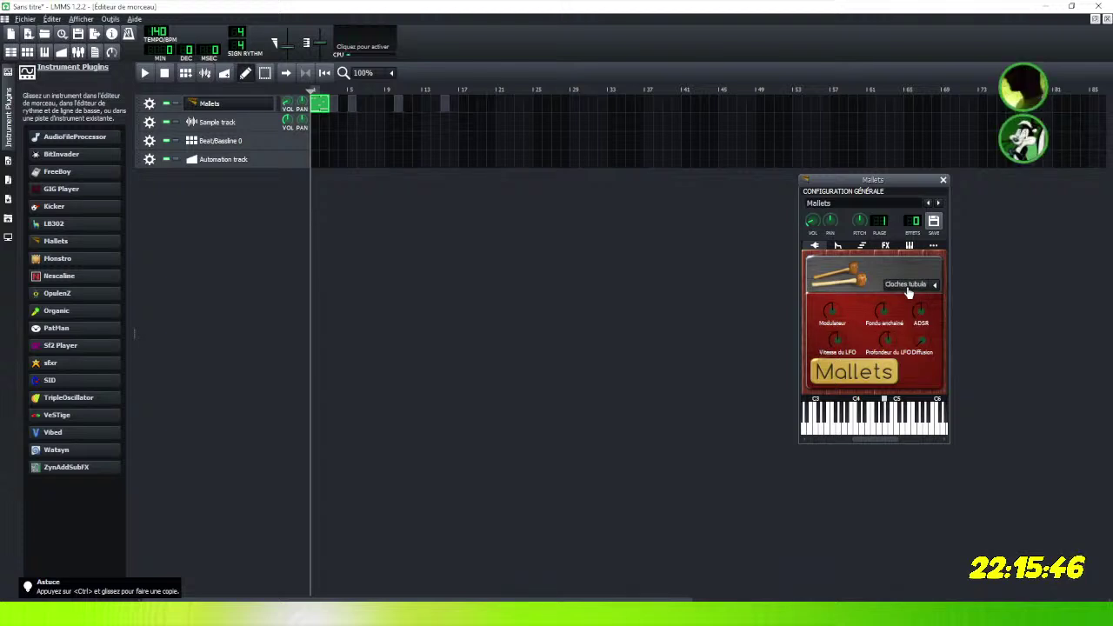
scroll(910, 285, down, 1)
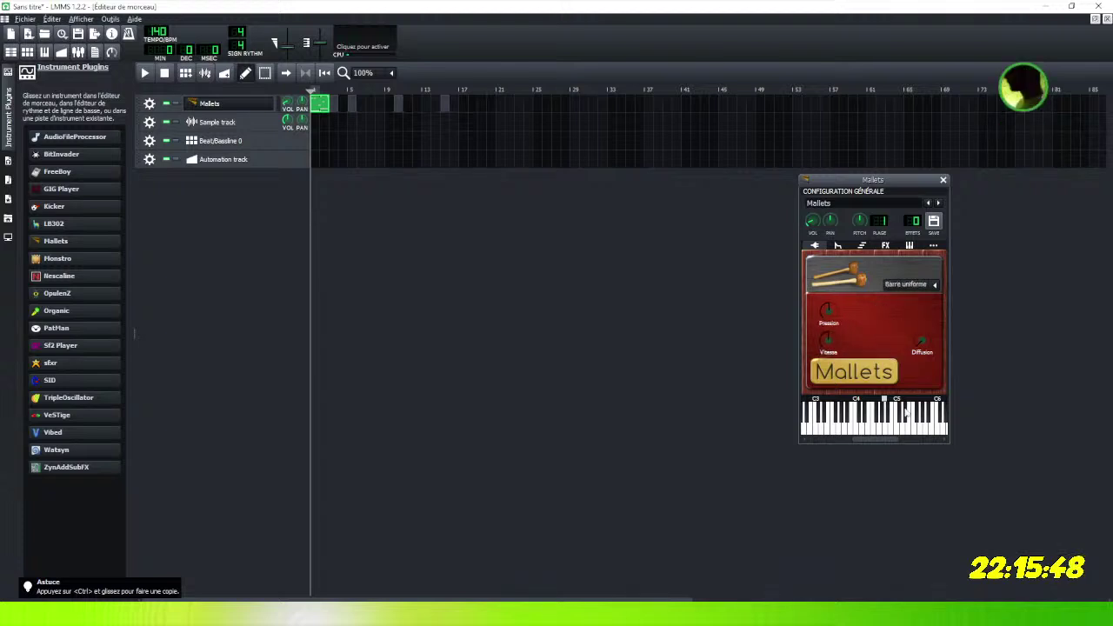
Set the Mallets sound to Vibraphone, try it on a few keys, and play the song with the instrument window closed.
click(929, 291)
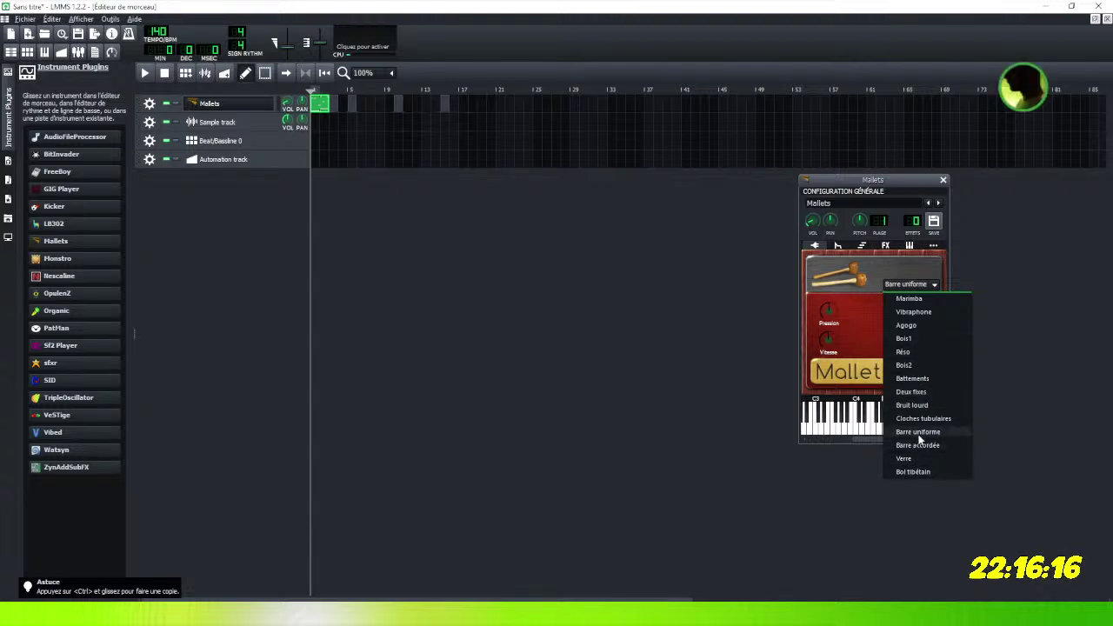
click(924, 310)
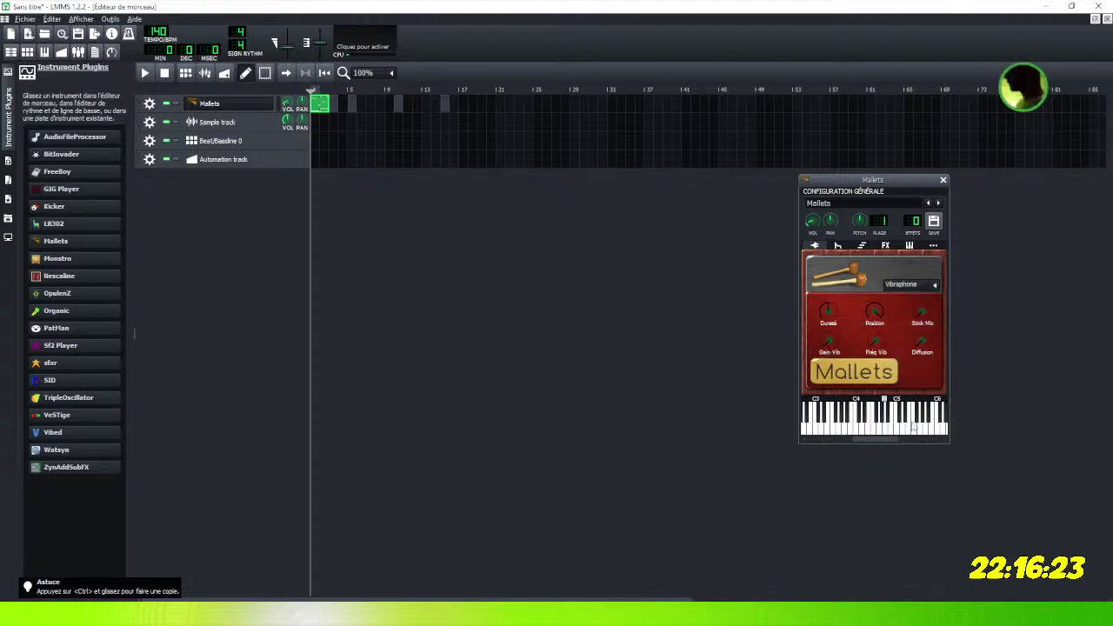
click(896, 422)
click(886, 421)
click(145, 76)
click(217, 104)
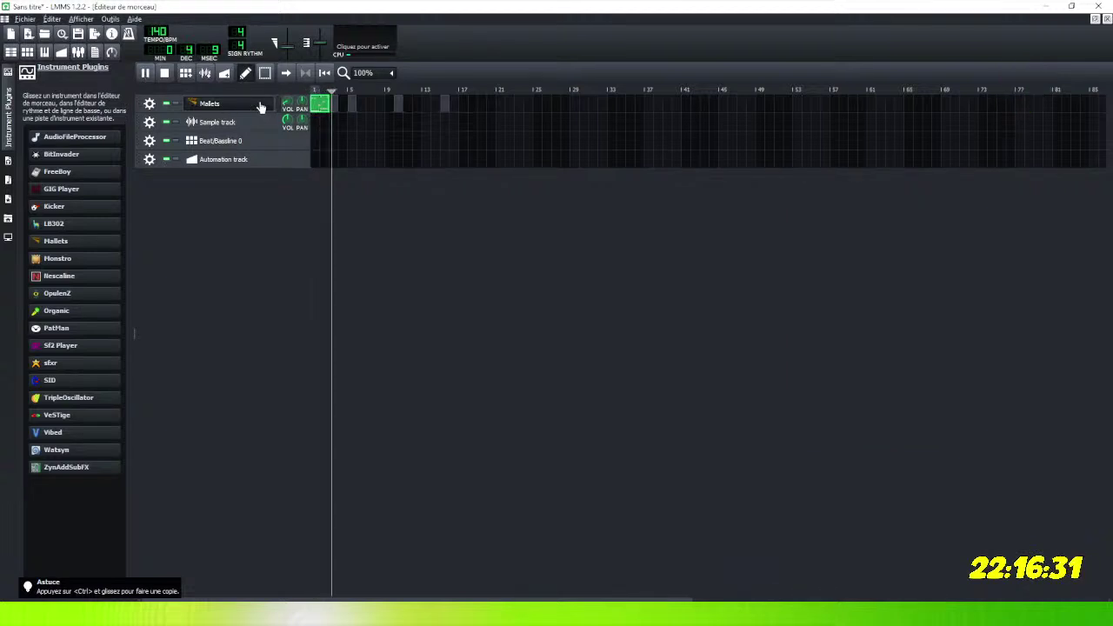
Open the Mallets pattern in a maximized piano roll, and stop the song to play the pattern on its own.
double_click(322, 105)
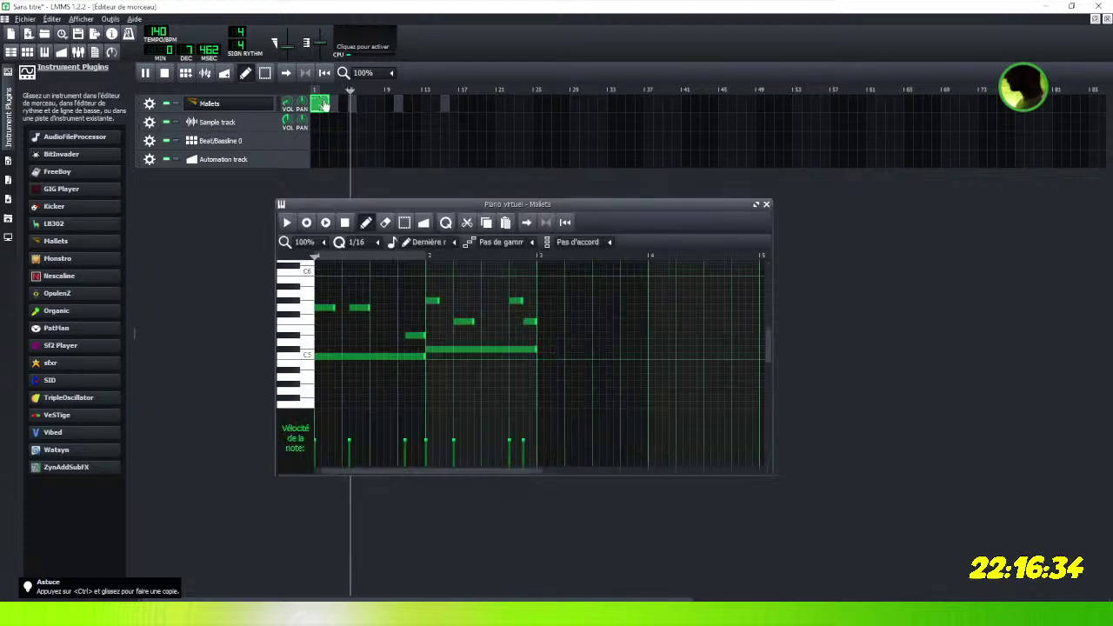
click(756, 205)
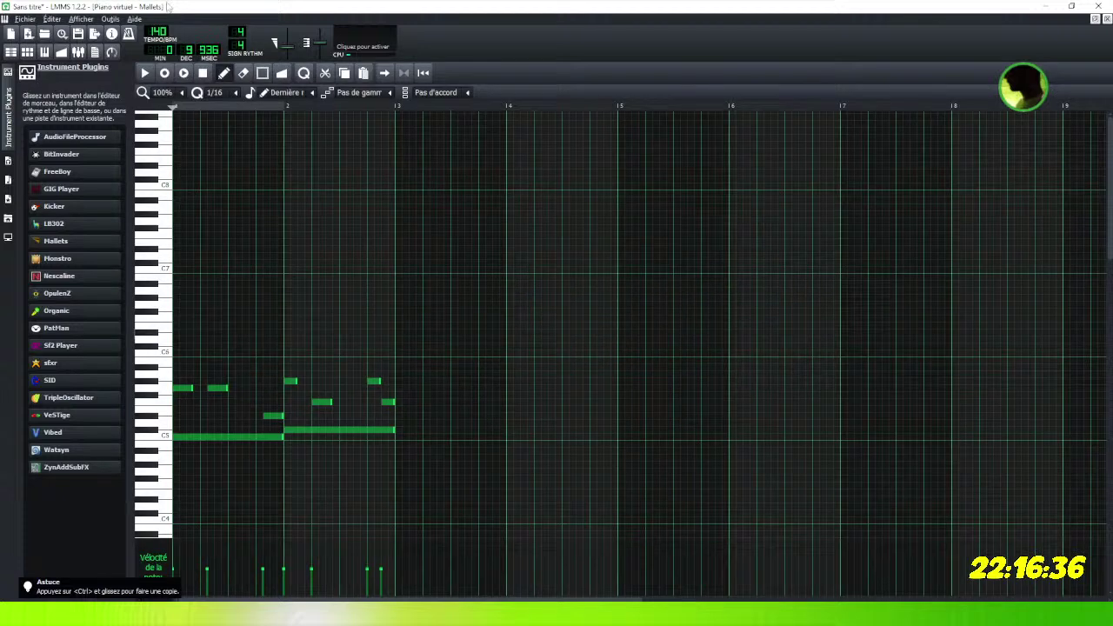
click(203, 76)
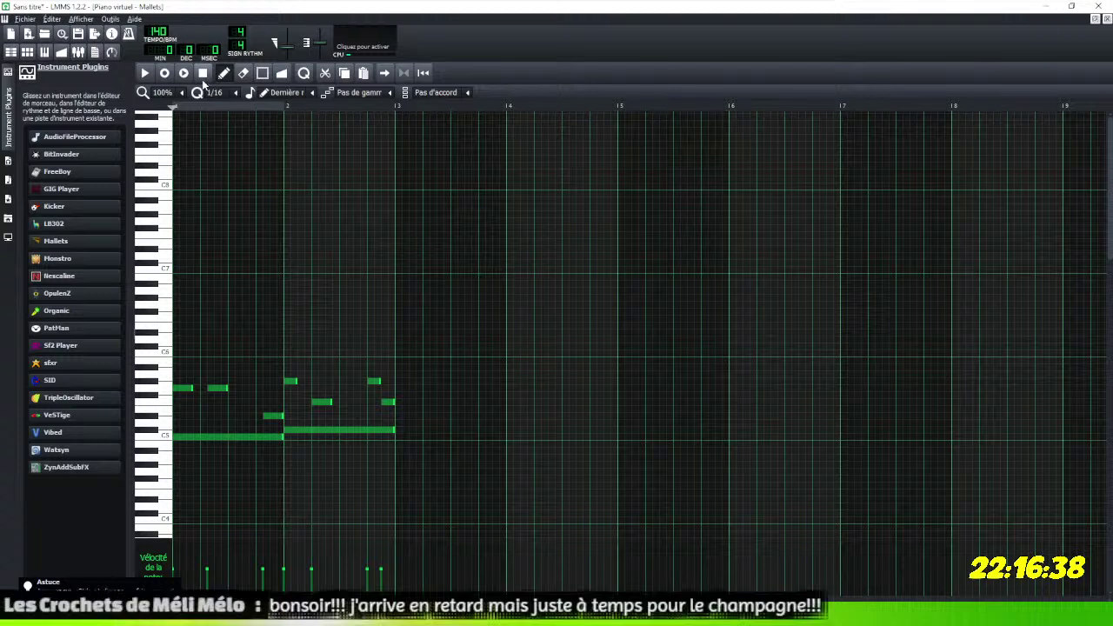
click(146, 73)
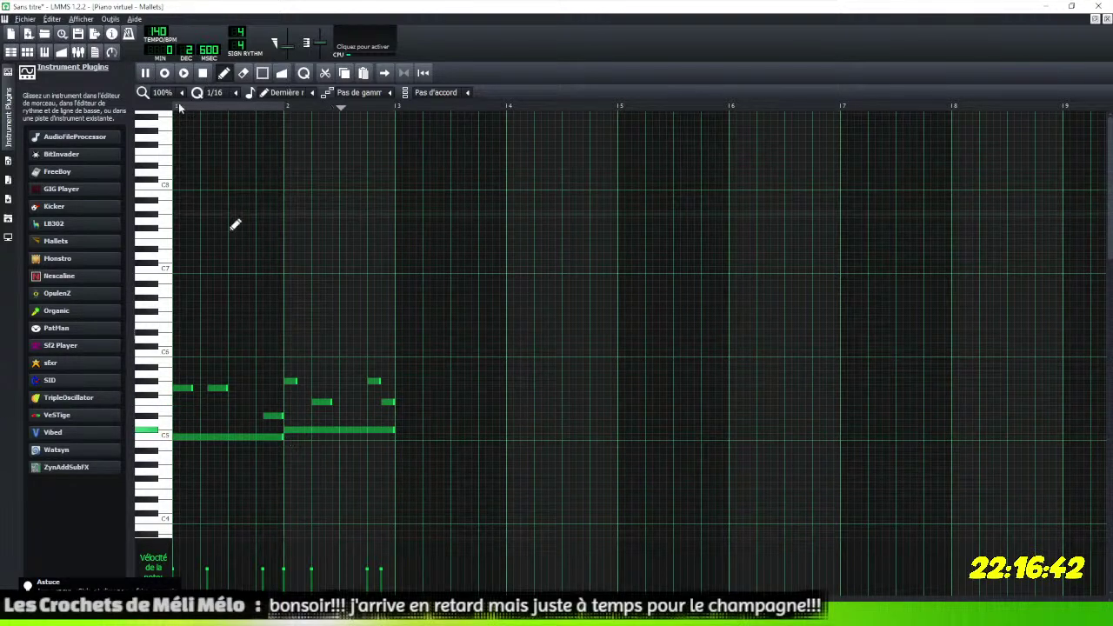
click(204, 76)
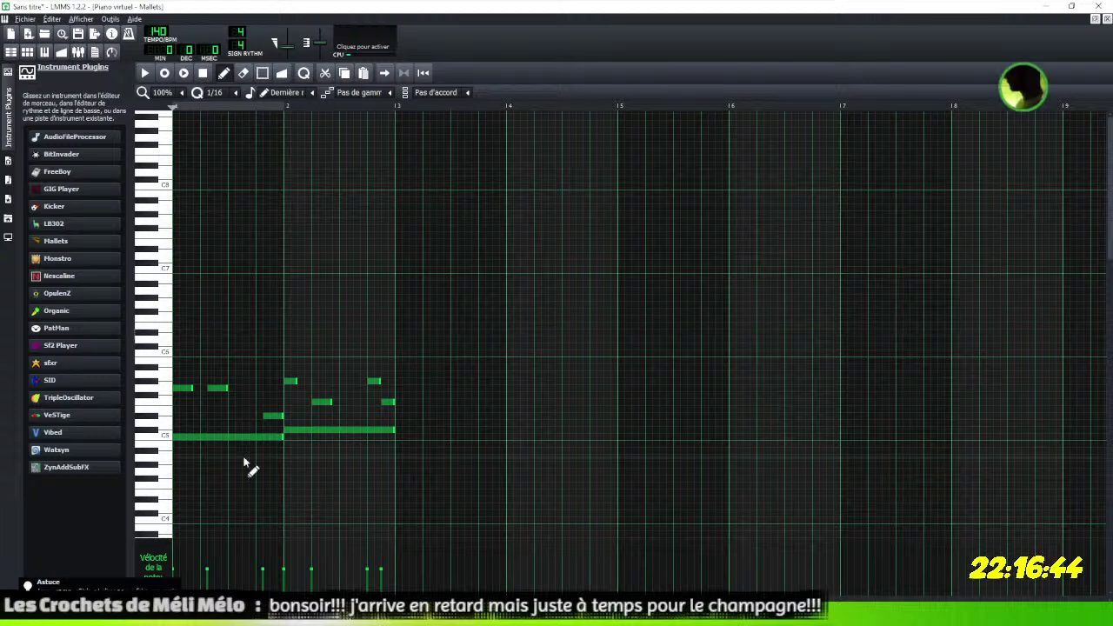
Shorten bar 1's long C5 to an eighth note between the two G5 notes, and add a quarter-length C5 after the second G5.
drag(283, 437, 179, 441)
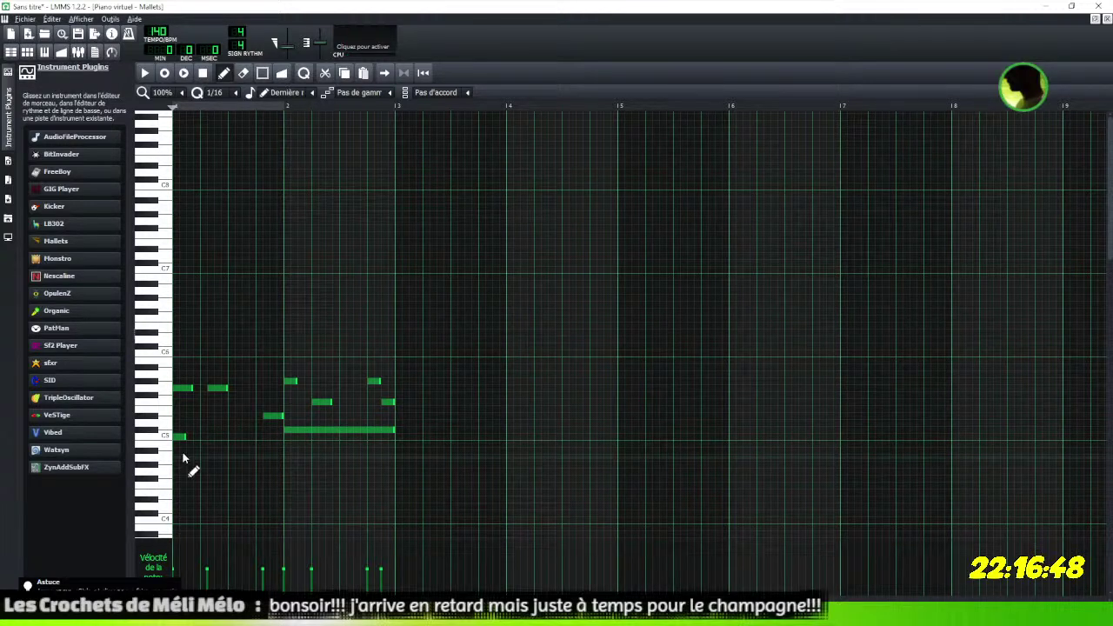
click(180, 436)
drag(180, 436, 201, 439)
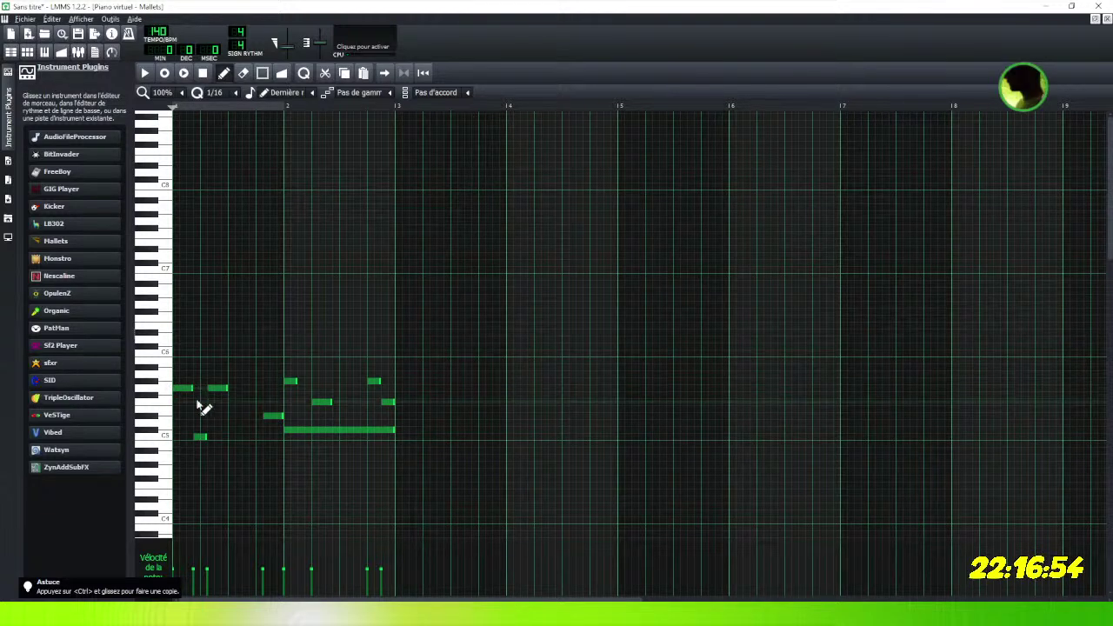
click(233, 436)
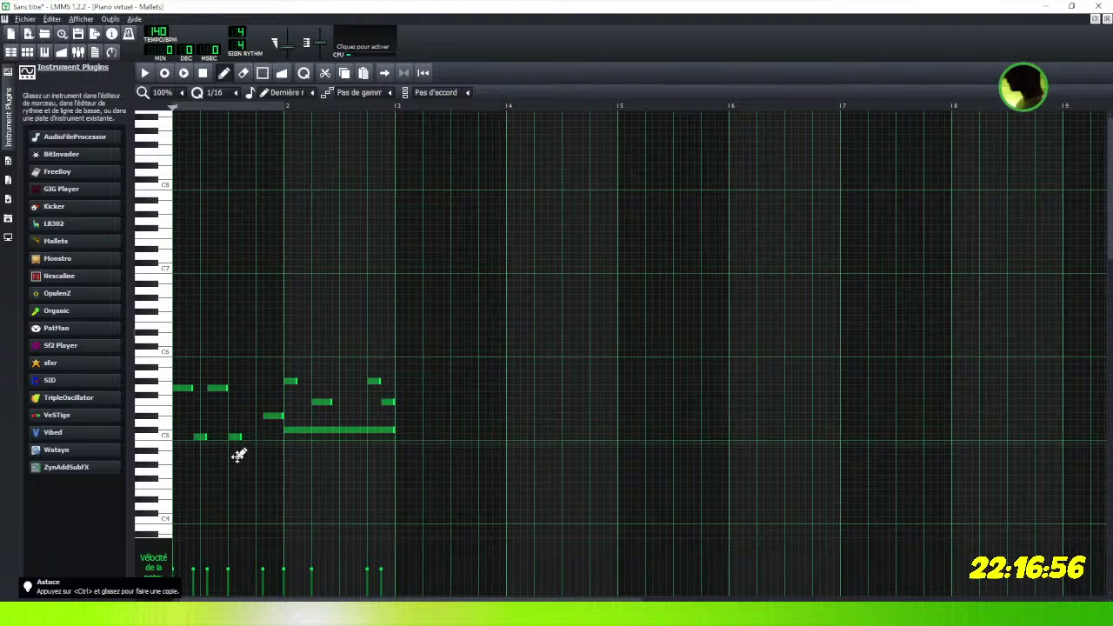
drag(239, 437, 256, 438)
Shorten bar 2's long C#5 to a quarter note, add another quarter-length C#5 on beat 3, and play the pattern.
drag(395, 431, 311, 434)
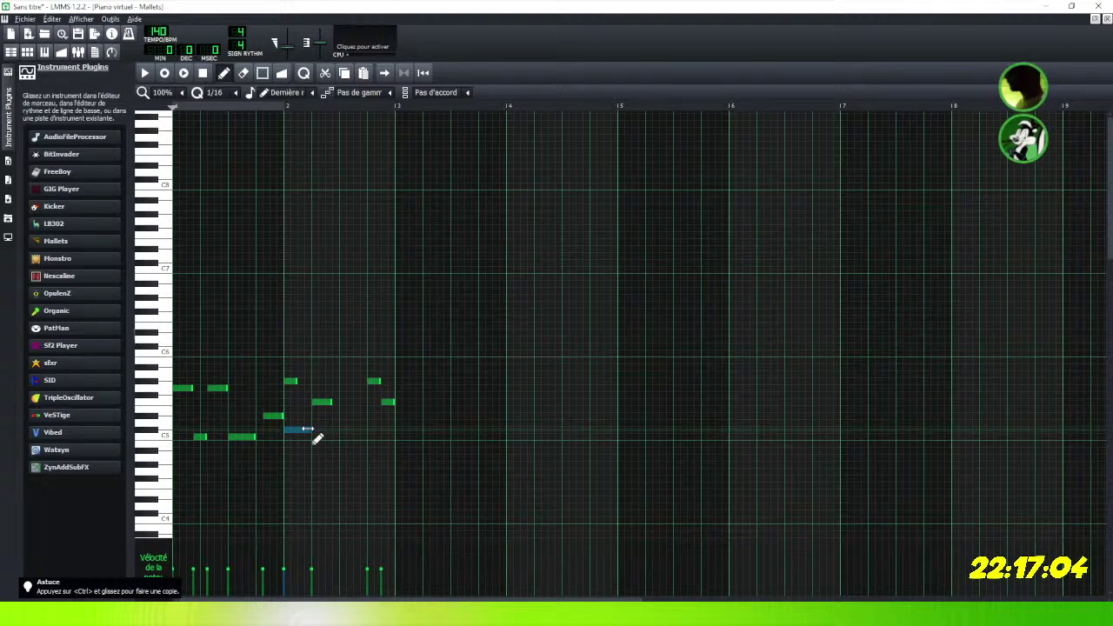
click(342, 430)
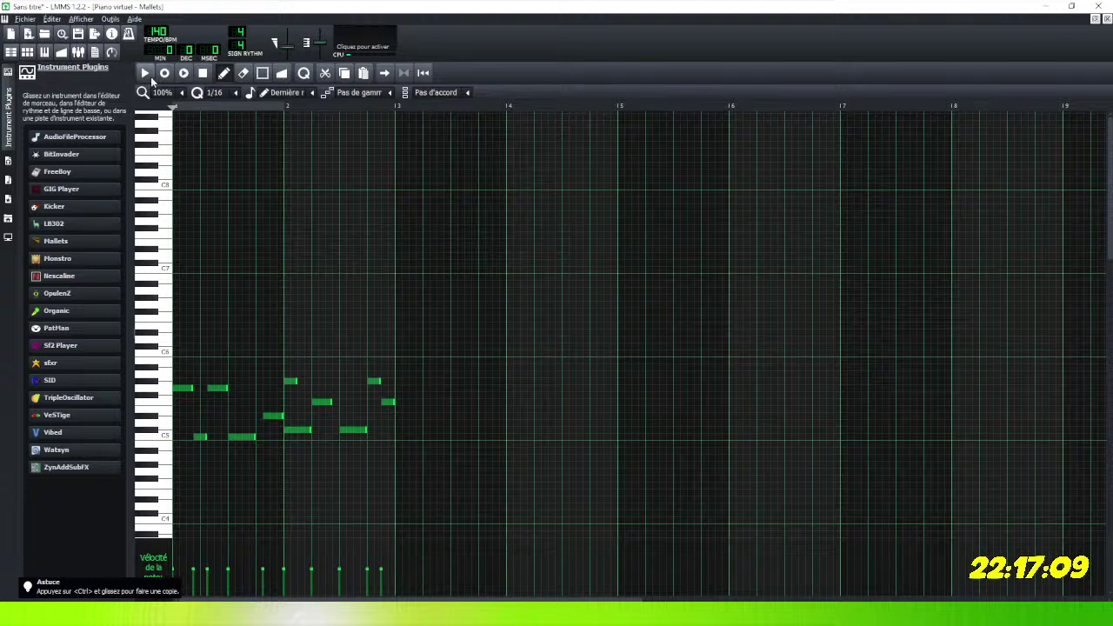
click(145, 74)
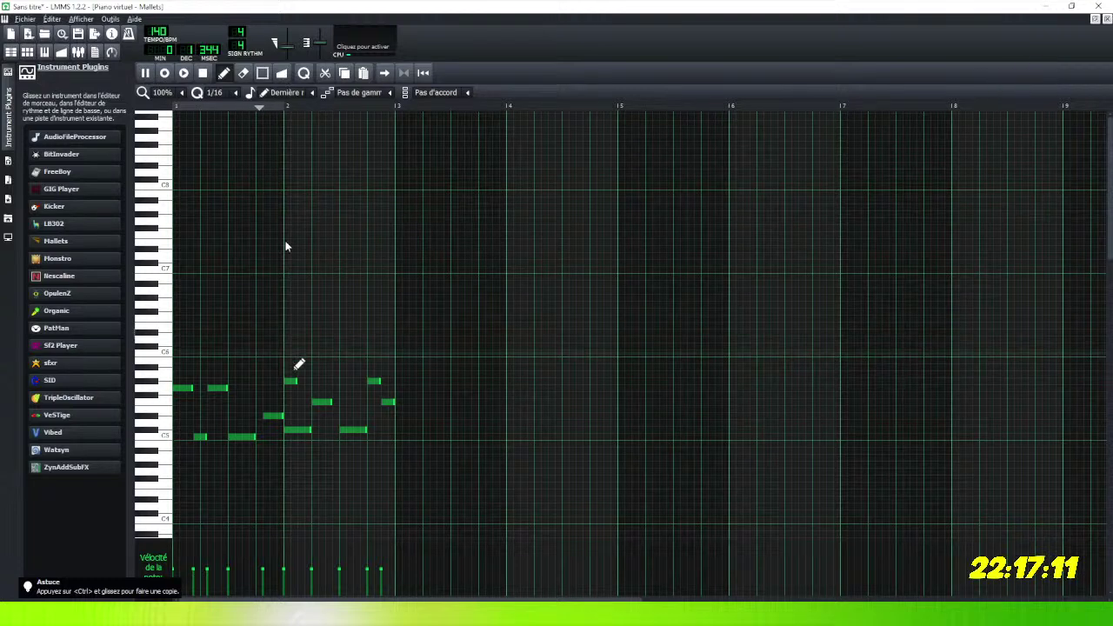
Delete bar 1's second G5 and second C5, and make the remaining C5 start on beat 2 and last two beats.
right_click(220, 387)
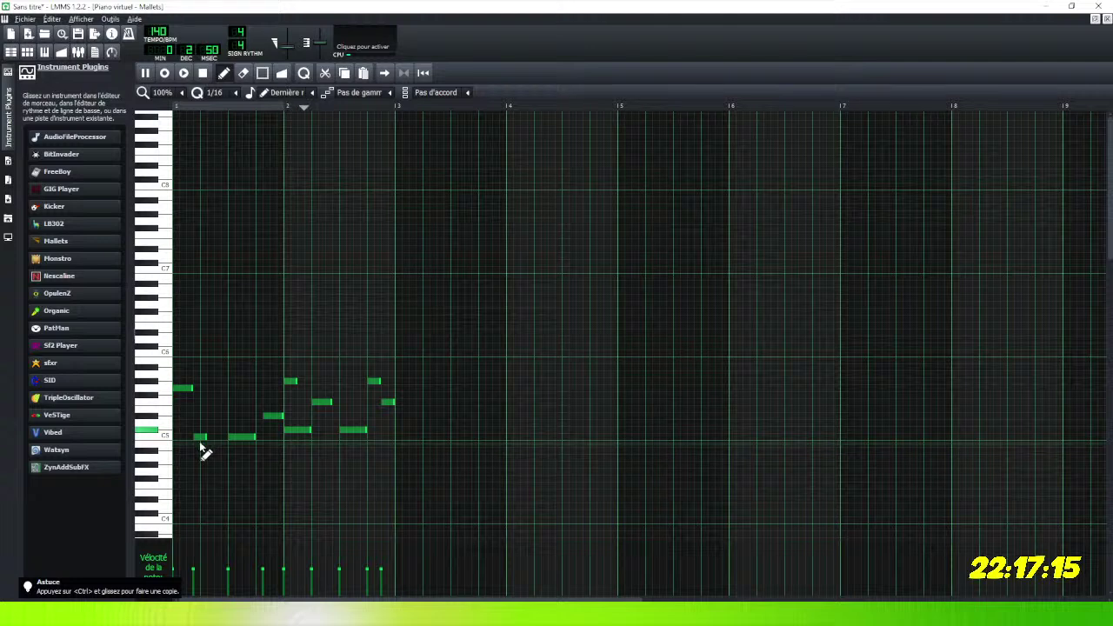
click(201, 438)
drag(207, 441, 218, 446)
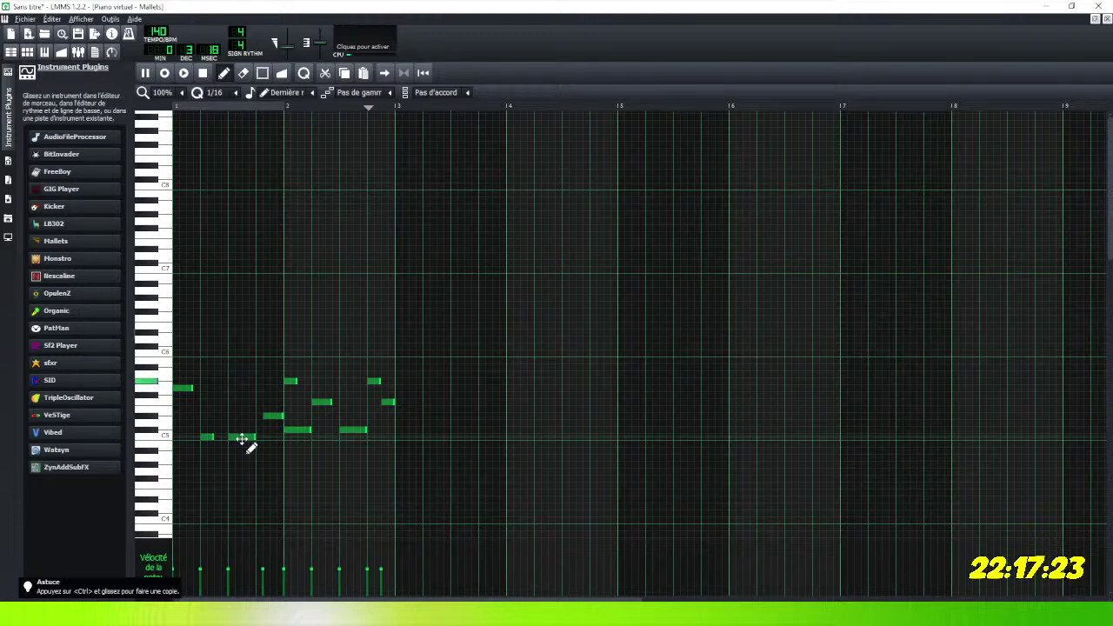
mouse_move(242, 439)
mouse_down()
mouse_move(258, 441)
mouse_move(228, 439)
mouse_up()
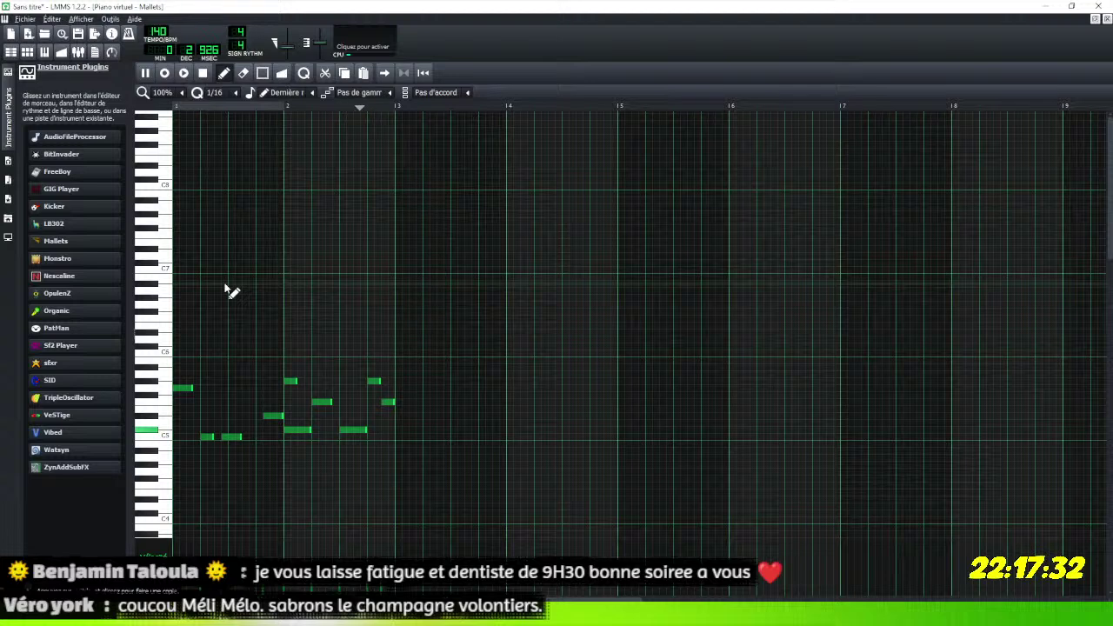
right_click(233, 438)
drag(219, 440, 224, 442)
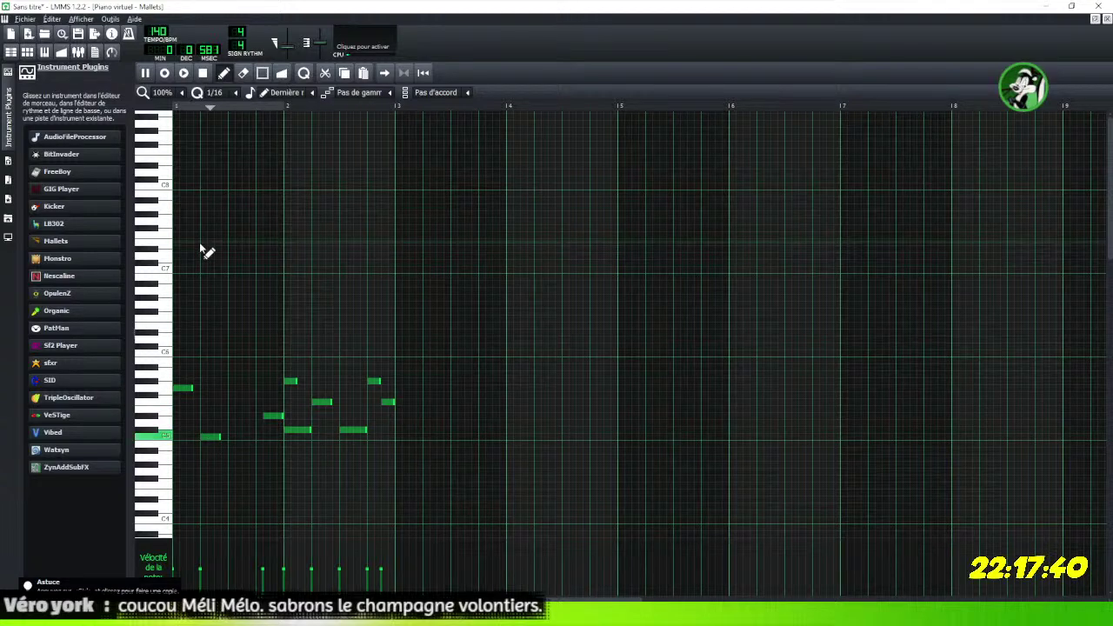
drag(222, 437, 252, 436)
key(space)
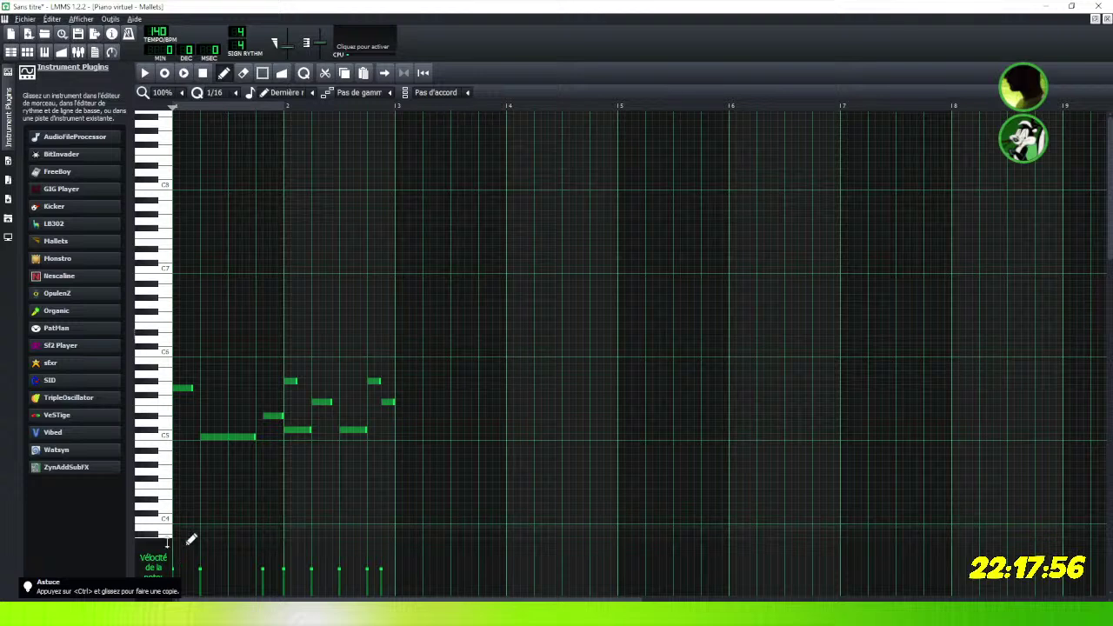
Enlarge the note velocity area and slightly lower the velocities of the first note, the D#5, and the notes on bar 2's first two beats.
drag(166, 541, 181, 212)
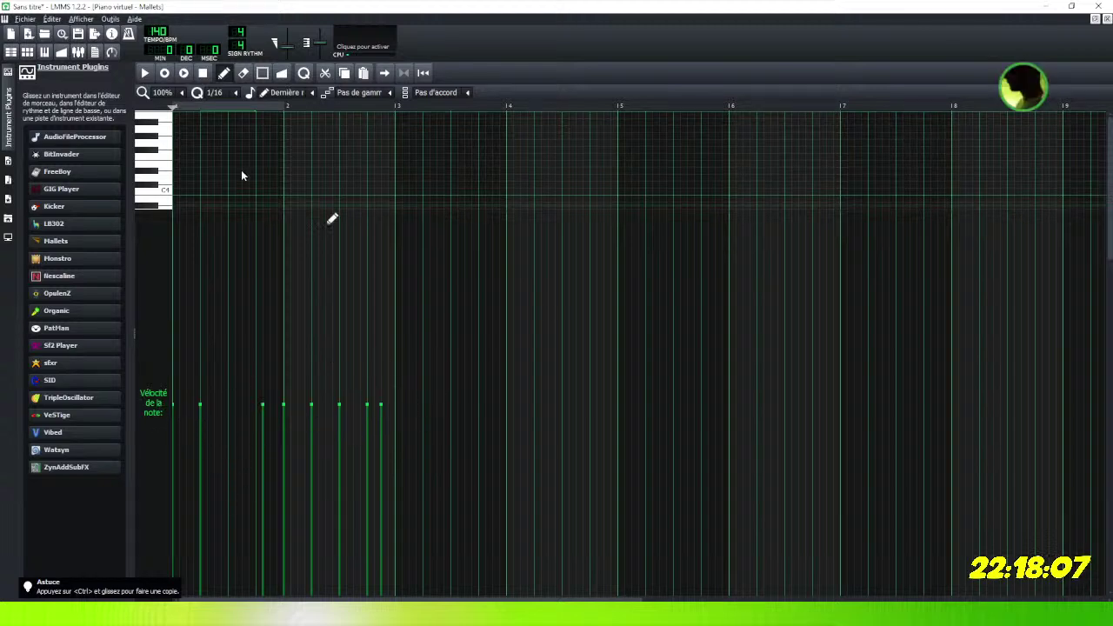
drag(158, 210, 160, 315)
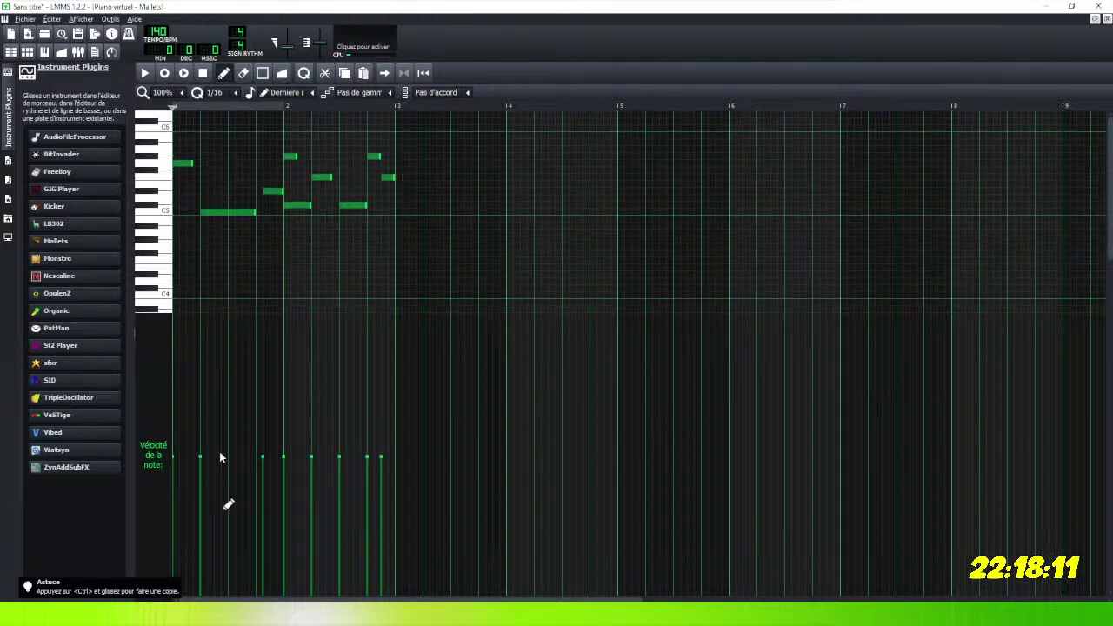
mouse_move(178, 467)
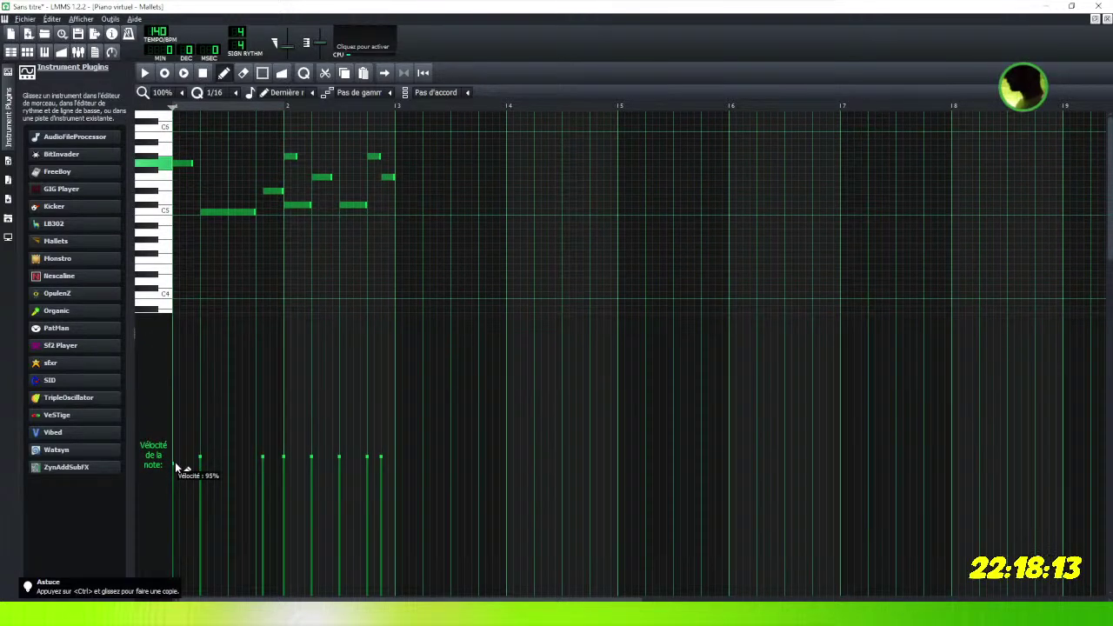
click(265, 474)
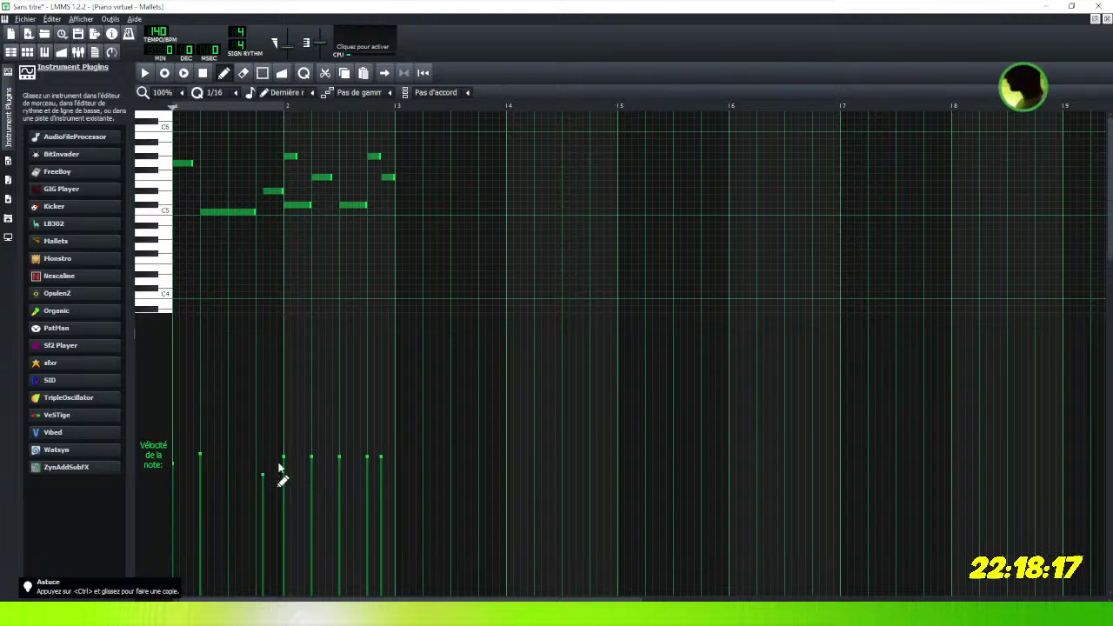
click(284, 471)
click(312, 471)
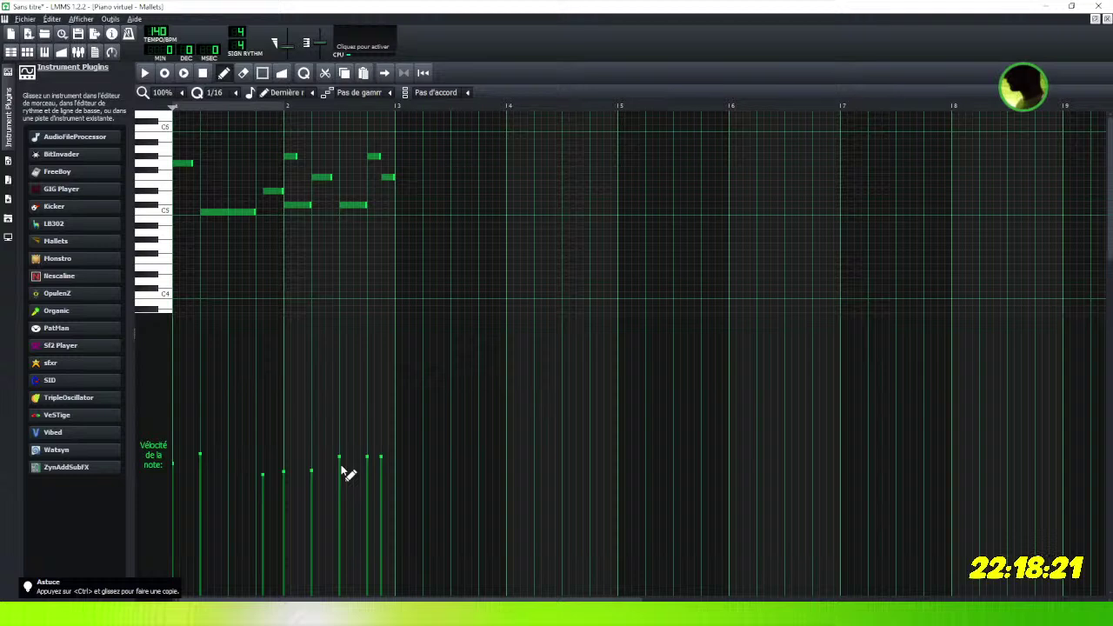
Slightly lower the velocities of bar 1's C5 and the last note, and set the C#5 on bar 2's third beat to about 94%.
click(209, 470)
click(341, 469)
click(341, 470)
drag(342, 470, 343, 467)
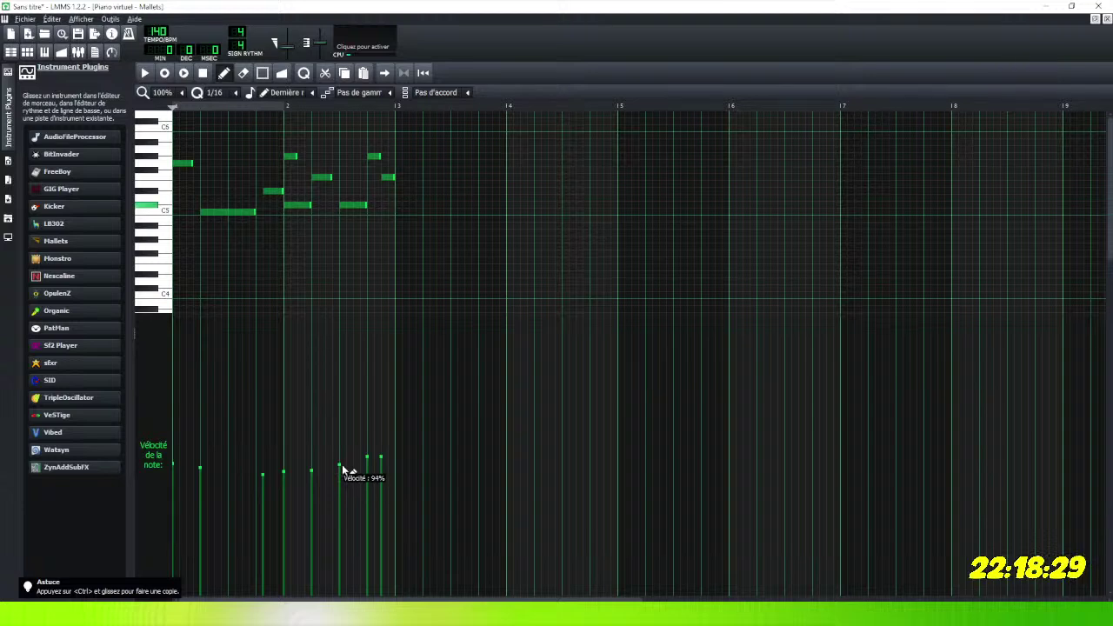
click(382, 470)
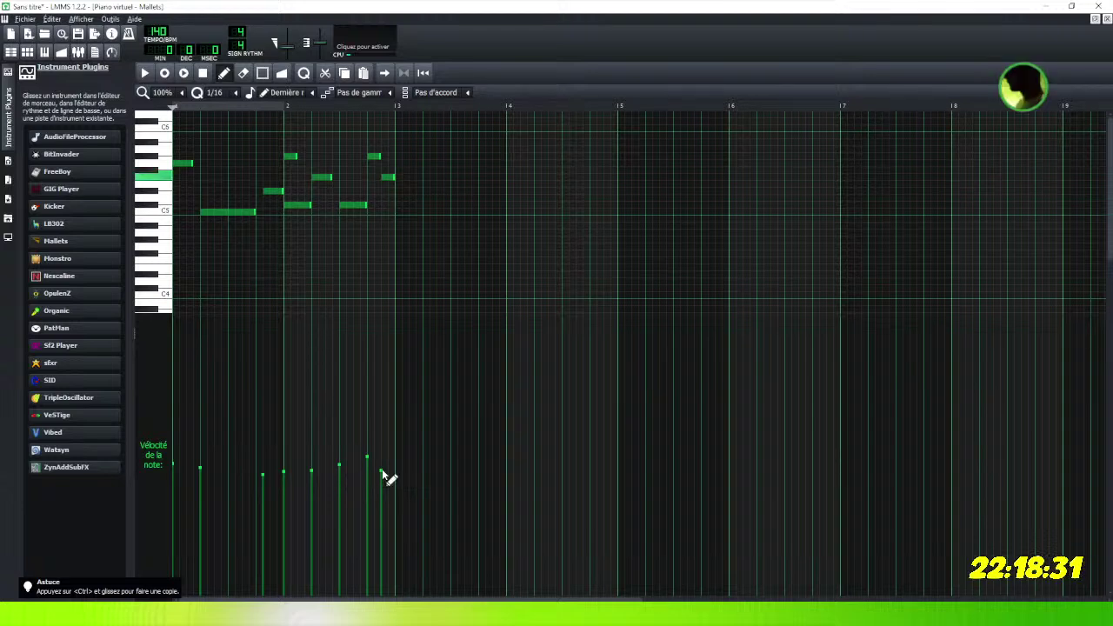
drag(383, 470, 384, 467)
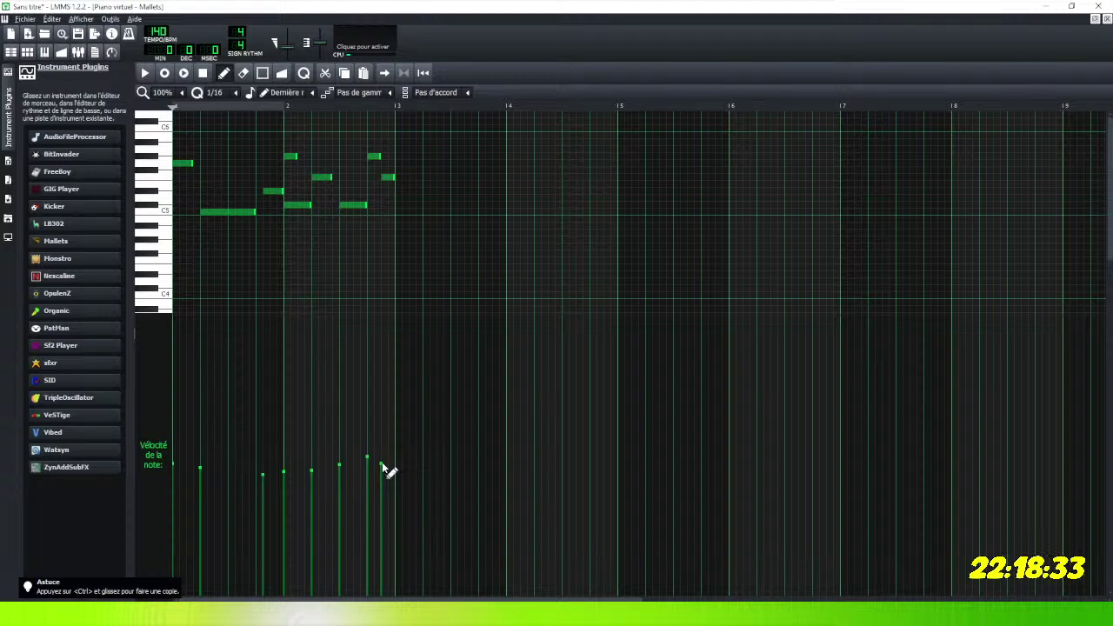
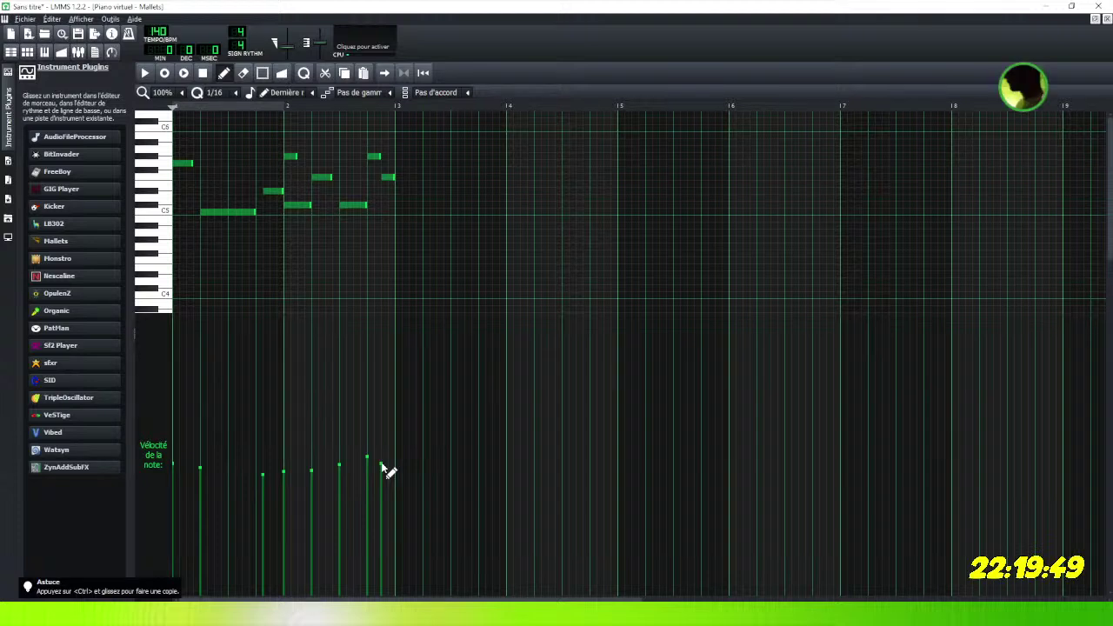
Play the pattern with its adjusted velocities, stop it, and restore the piano roll to a smaller window over the song editor.
click(145, 72)
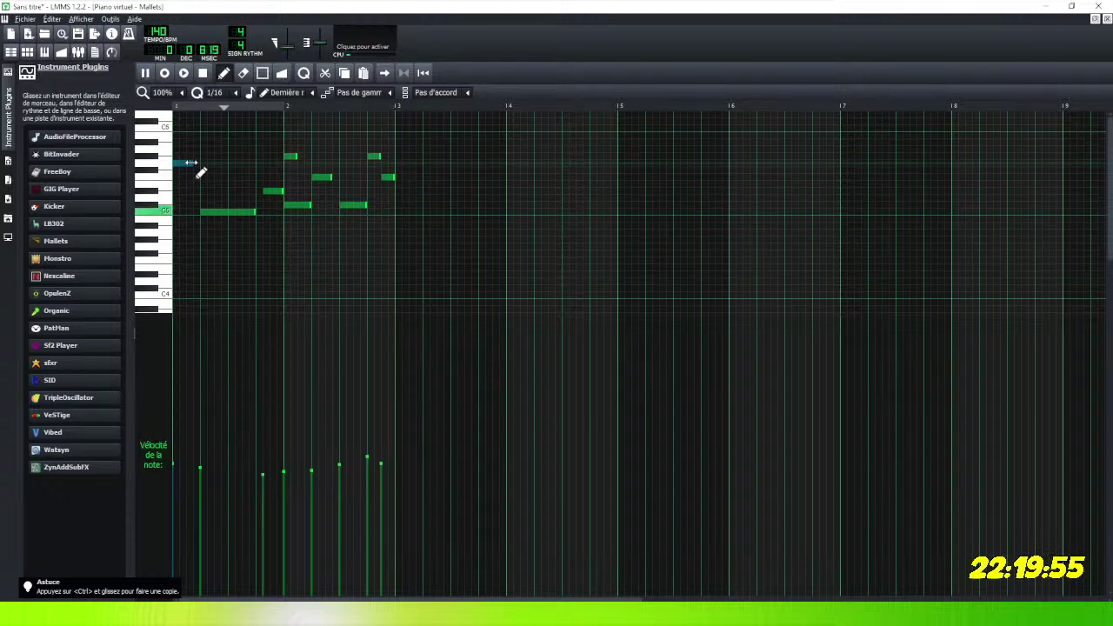
click(205, 74)
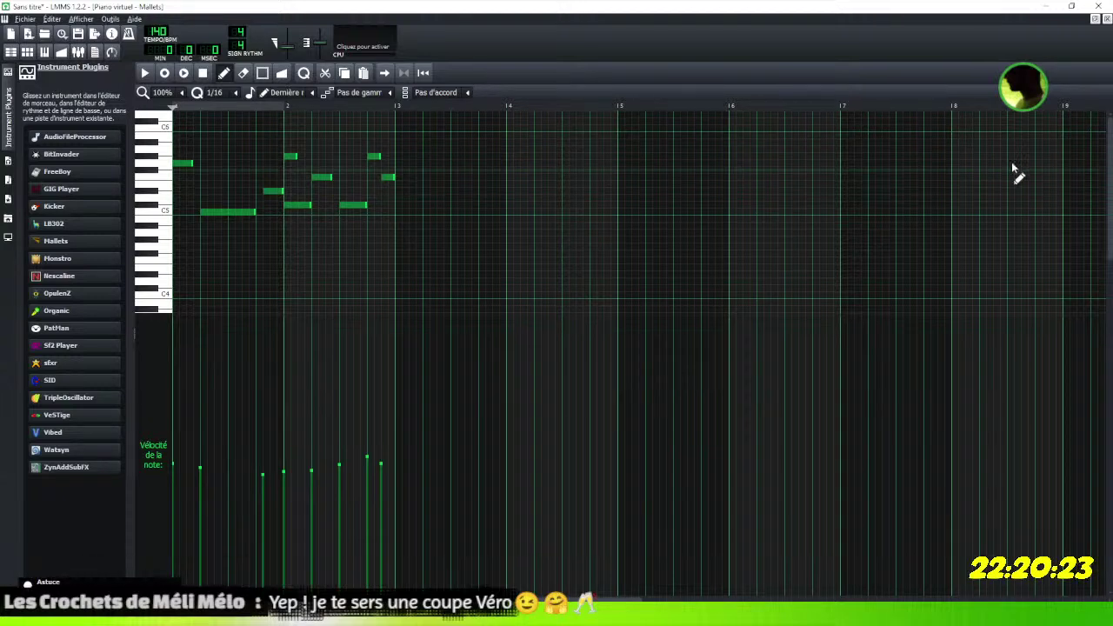
click(1107, 19)
click(1095, 18)
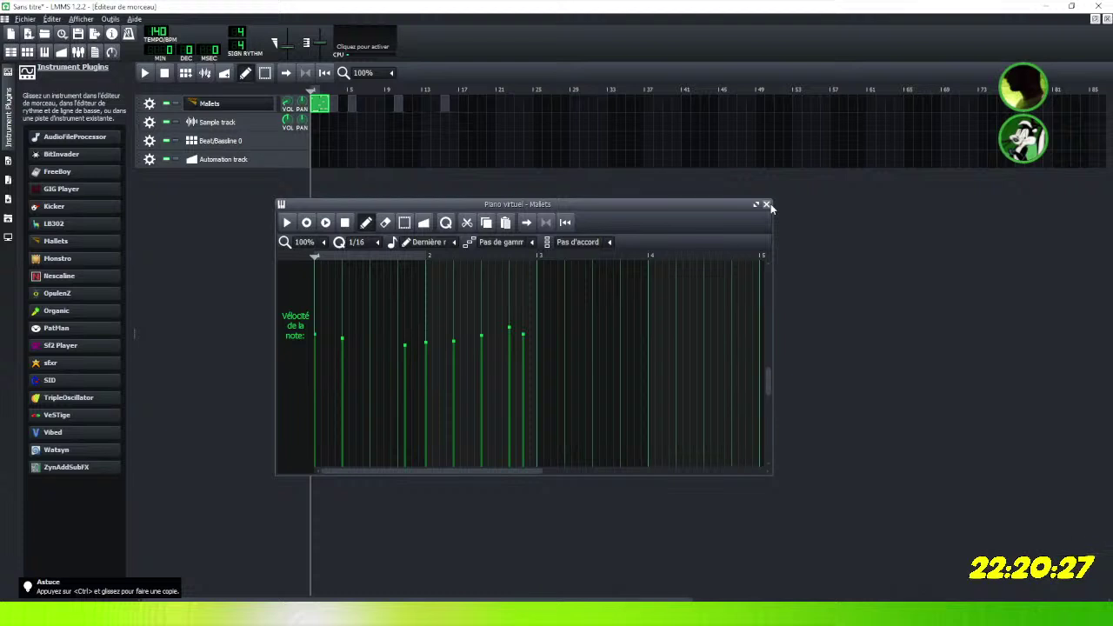
Close the piano roll and paste a copy of the Mallets track's first pattern at bar 3.
click(767, 203)
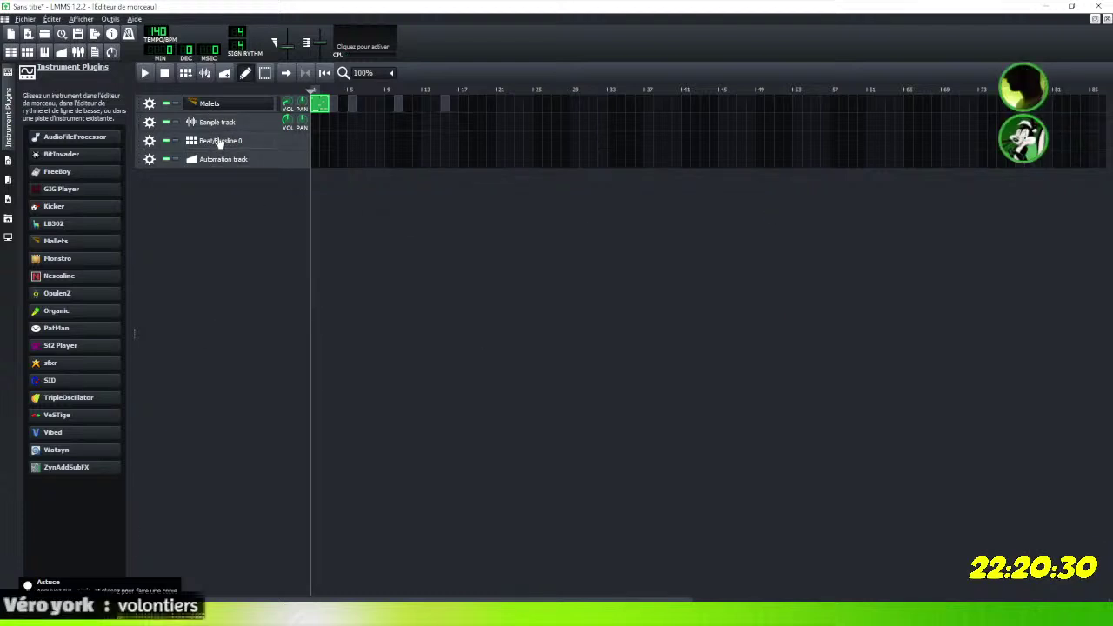
right_click(322, 110)
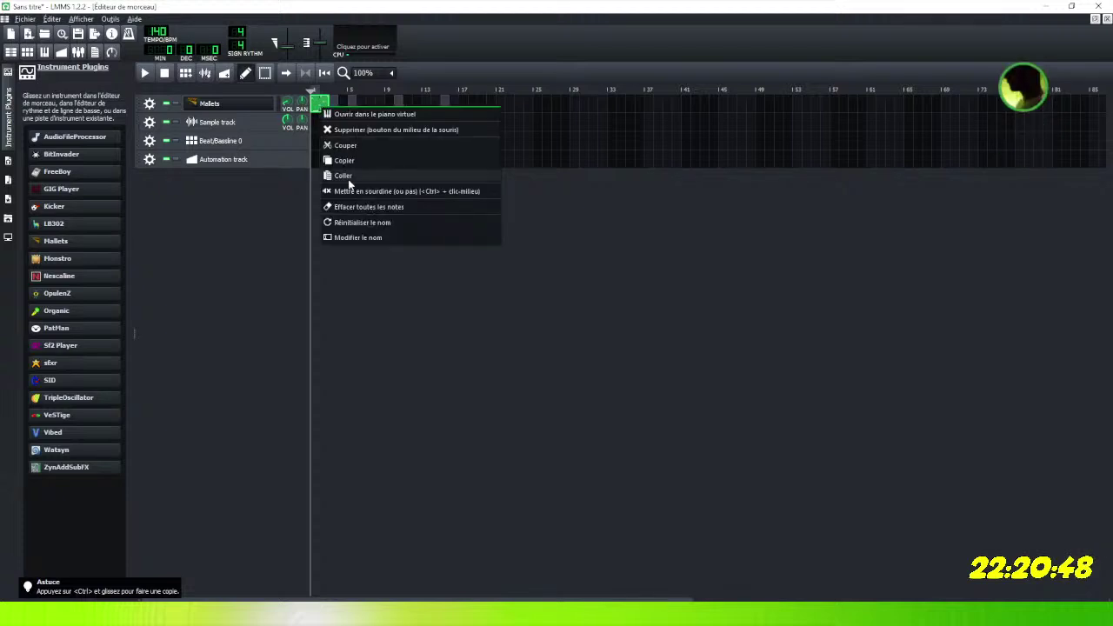
click(346, 162)
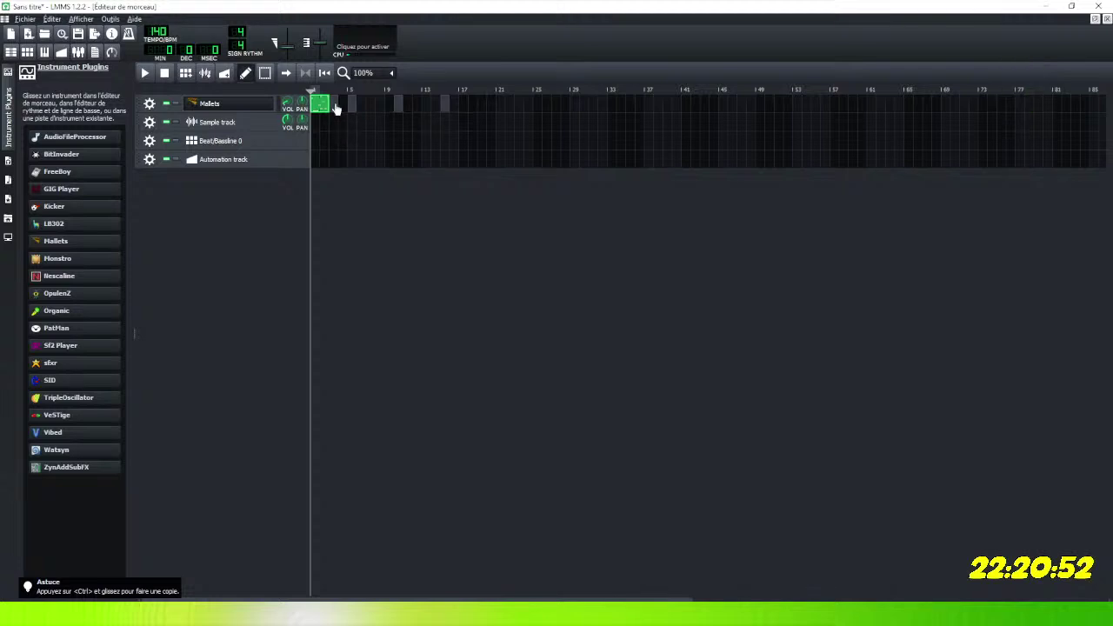
right_click(335, 106)
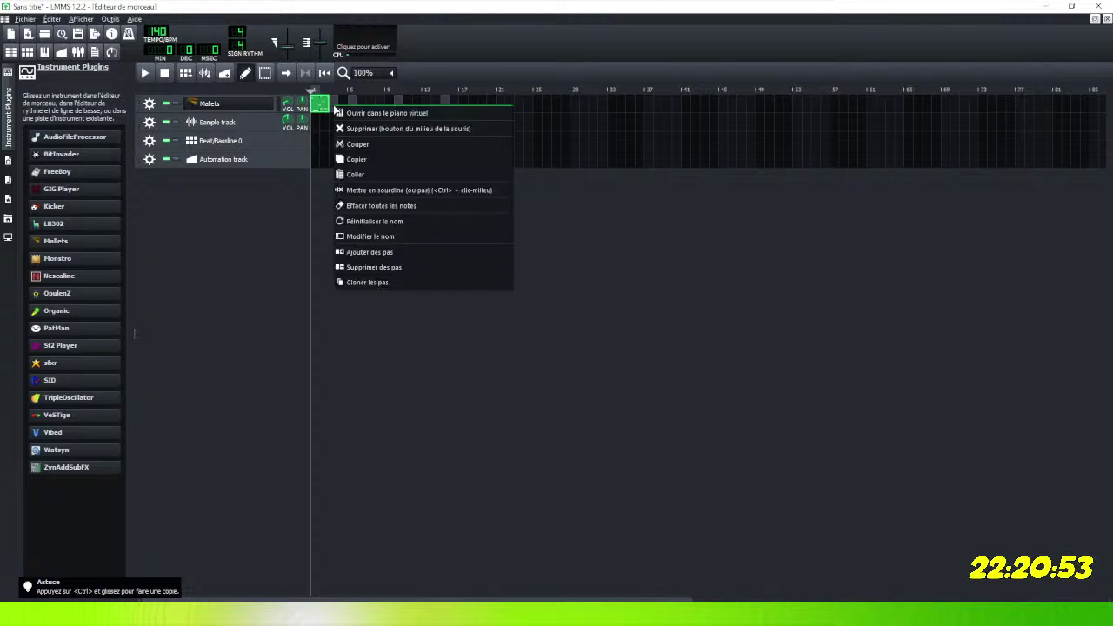
click(352, 174)
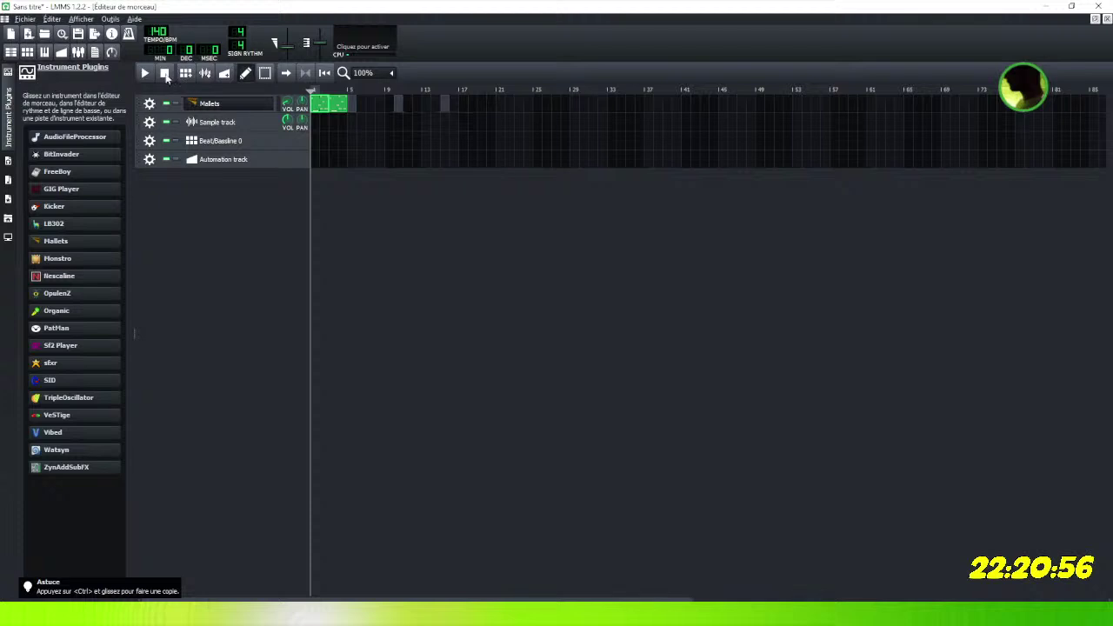
Paste another copy of the first Mallets pattern at bar 5, after the existing two.
click(358, 108)
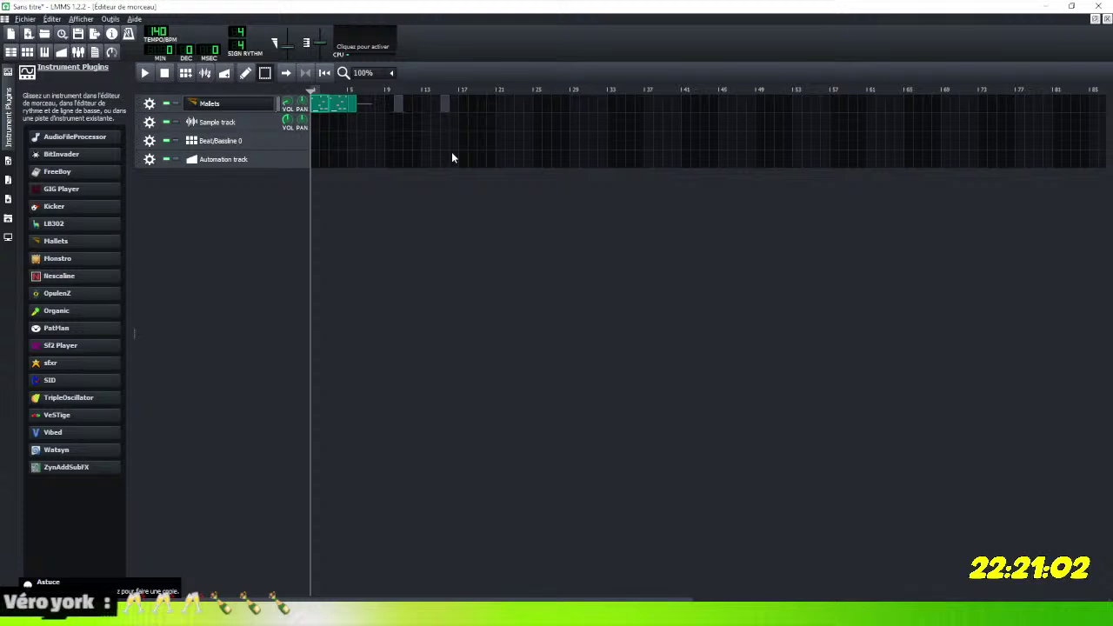
right_click(328, 110)
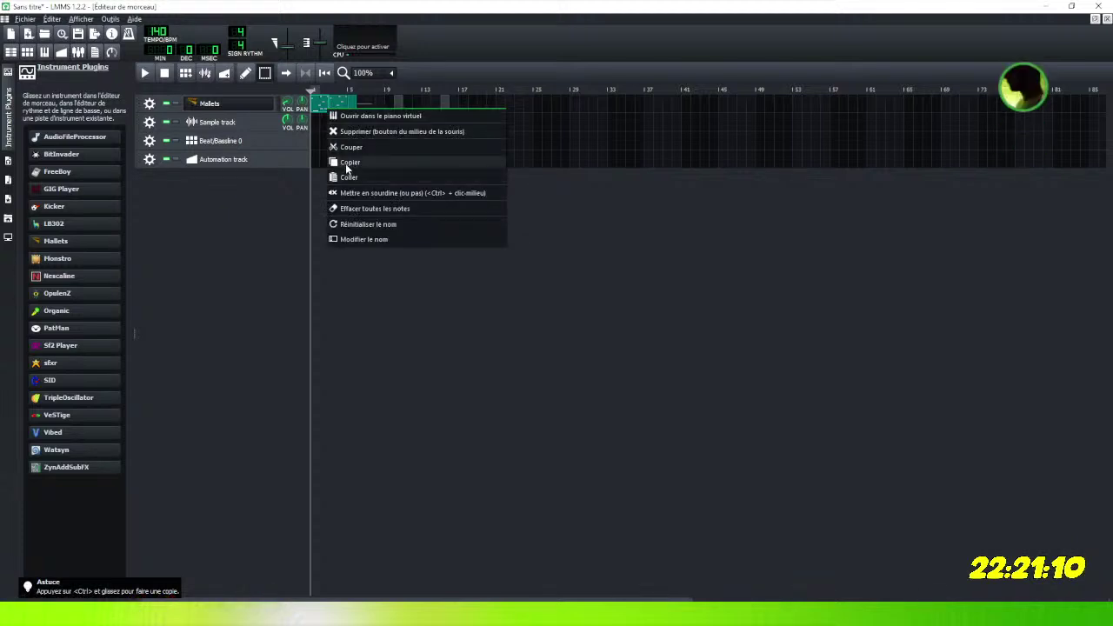
click(348, 163)
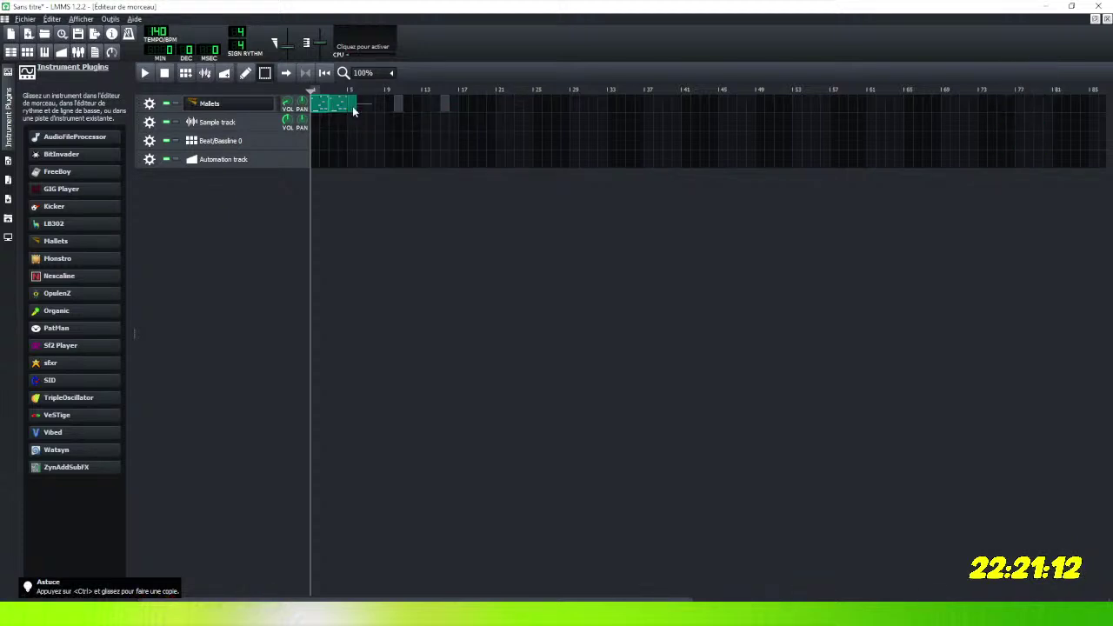
right_click(355, 110)
click(366, 177)
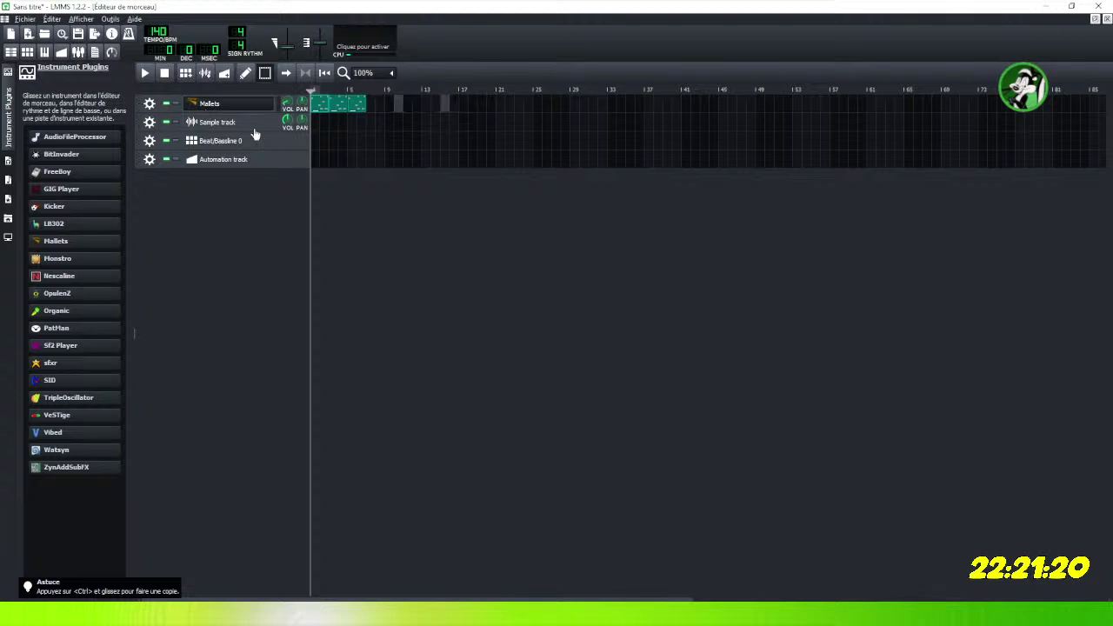
Duplicate the three Mallets patterns onto bars 7 to 12, and play the start of the arrangement.
mouse_move(356, 106)
mouse_down()
mouse_move(499, 110)
mouse_move(344, 108)
mouse_up()
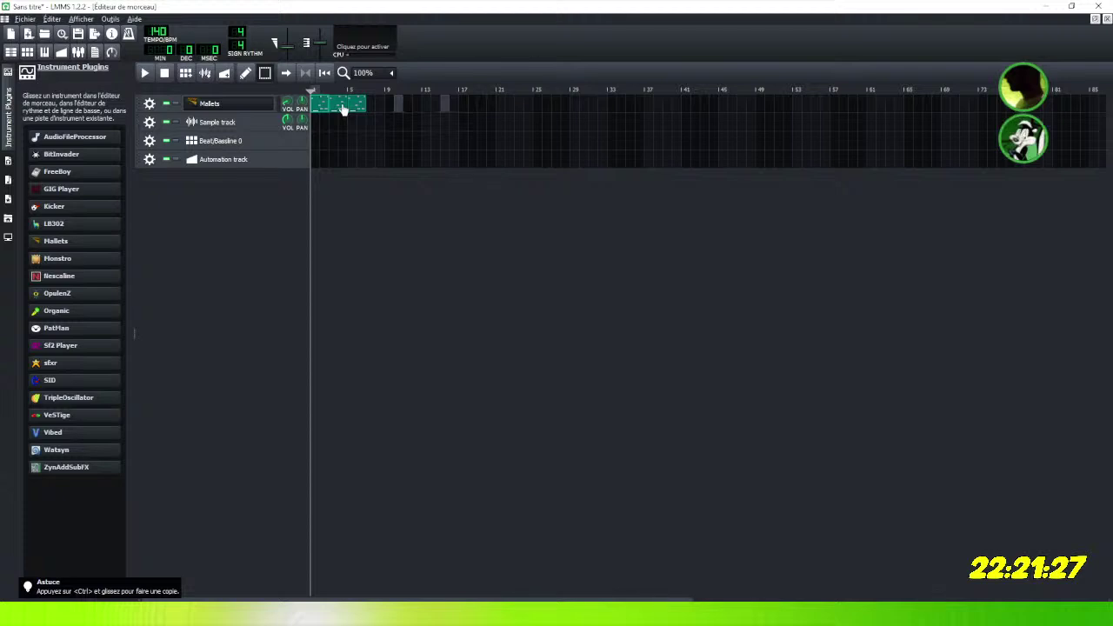
drag(343, 106, 391, 106)
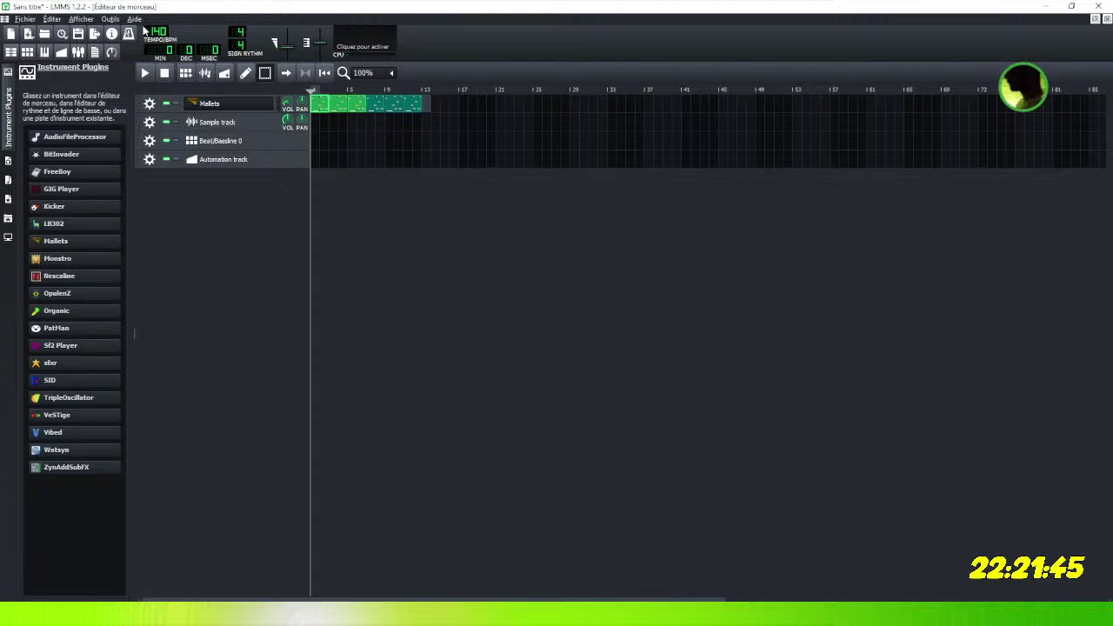
click(143, 73)
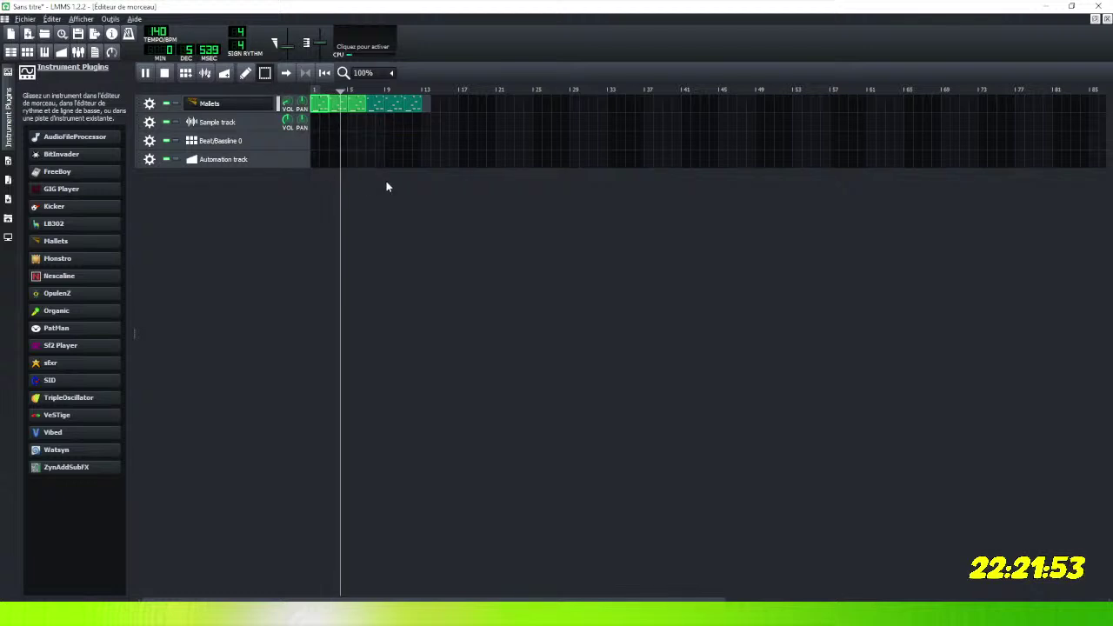
click(165, 76)
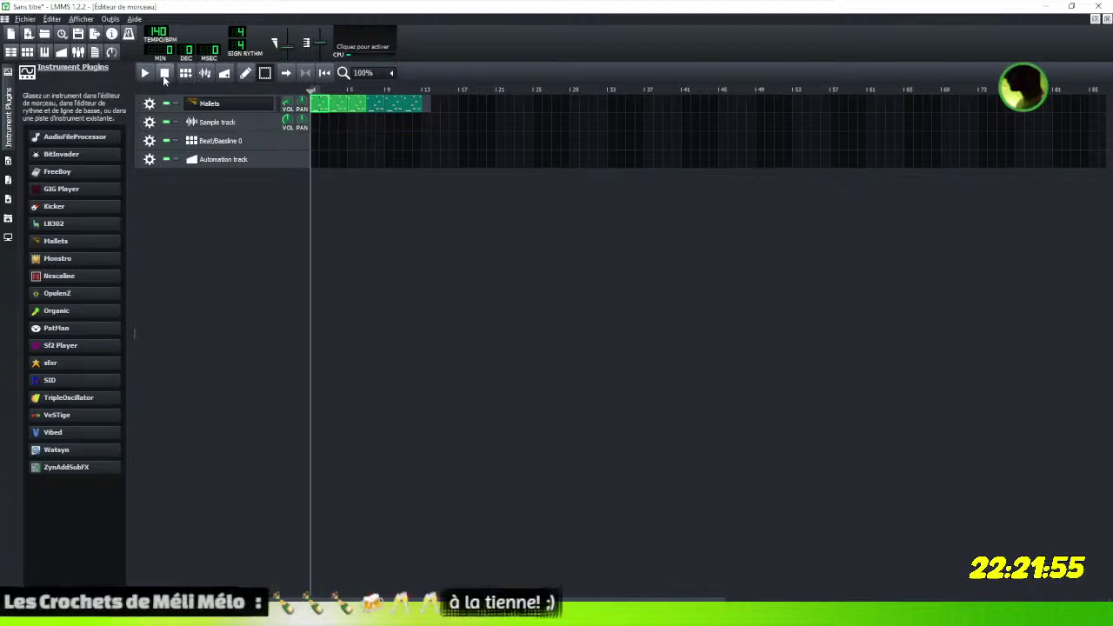
Open the first Mallets pattern in a maximized piano roll and shrink the velocity area to bring its notes into view.
double_click(327, 104)
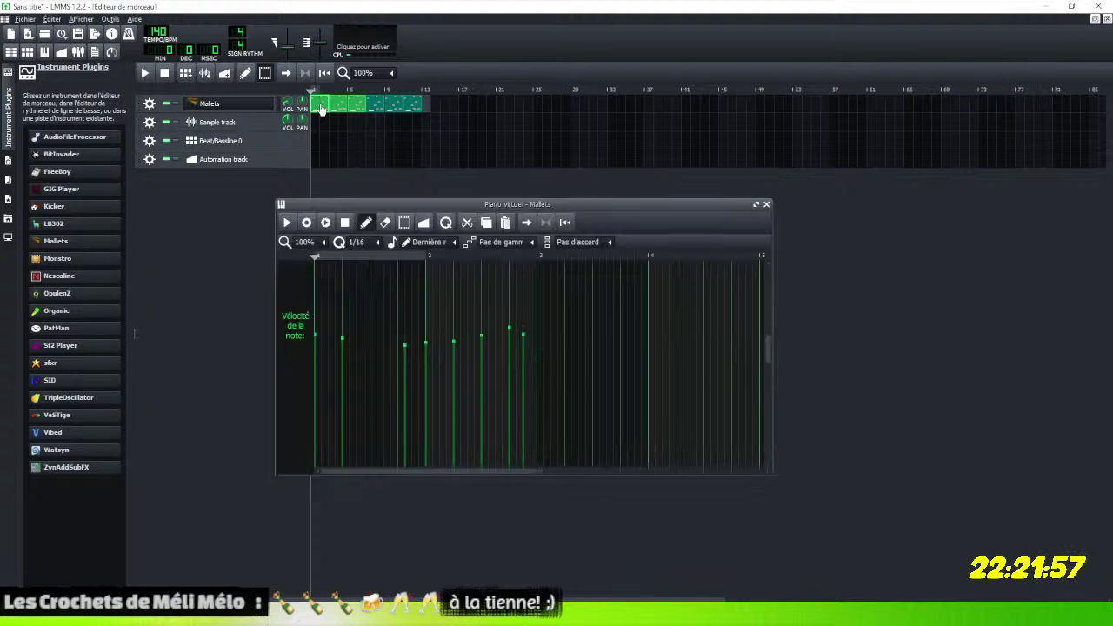
click(755, 205)
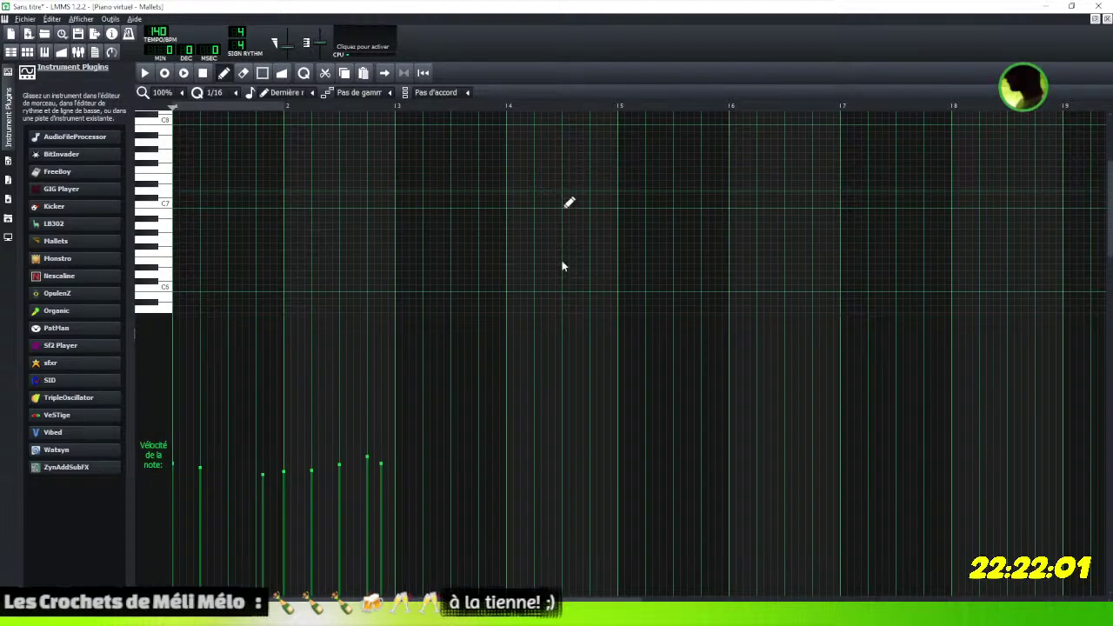
scroll(639, 239, up, 3)
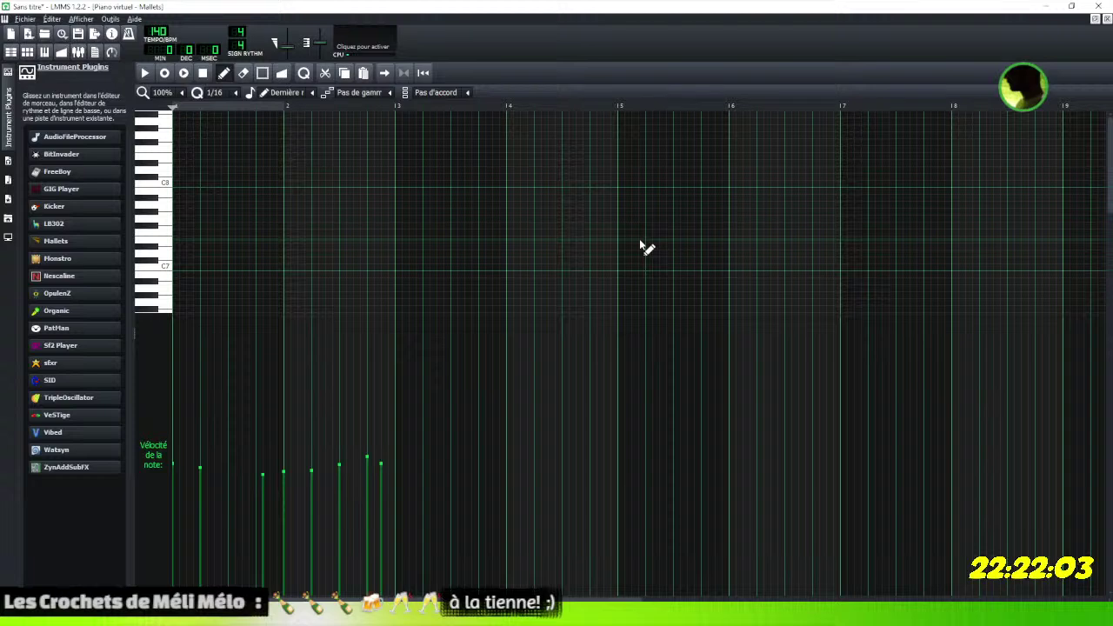
scroll(540, 251, down, 7)
scroll(539, 252, up, 7)
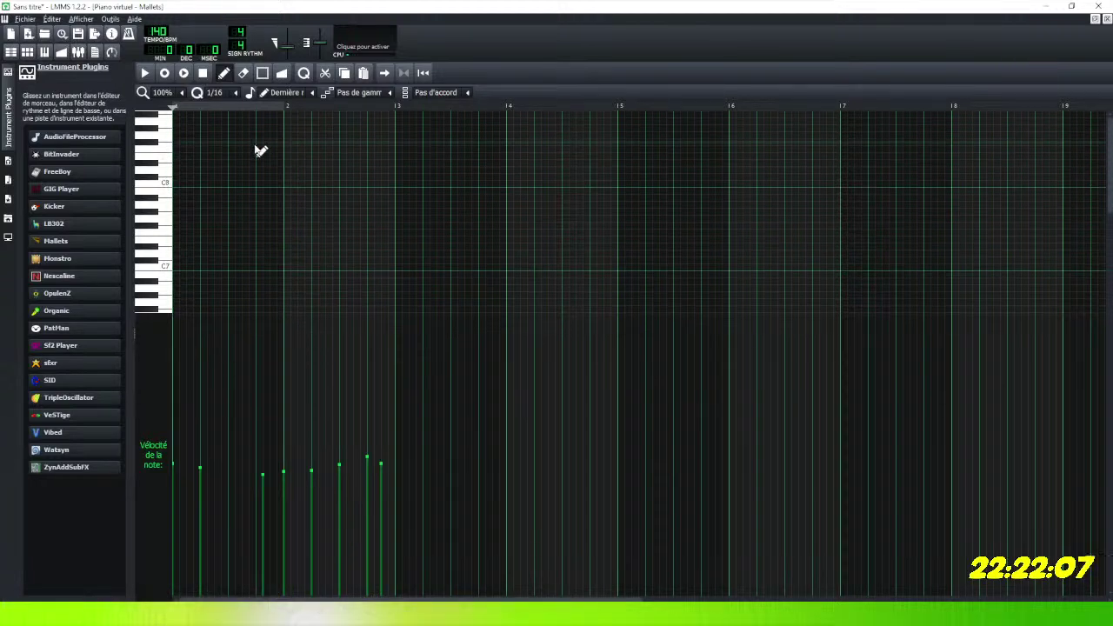
drag(162, 317, 153, 551)
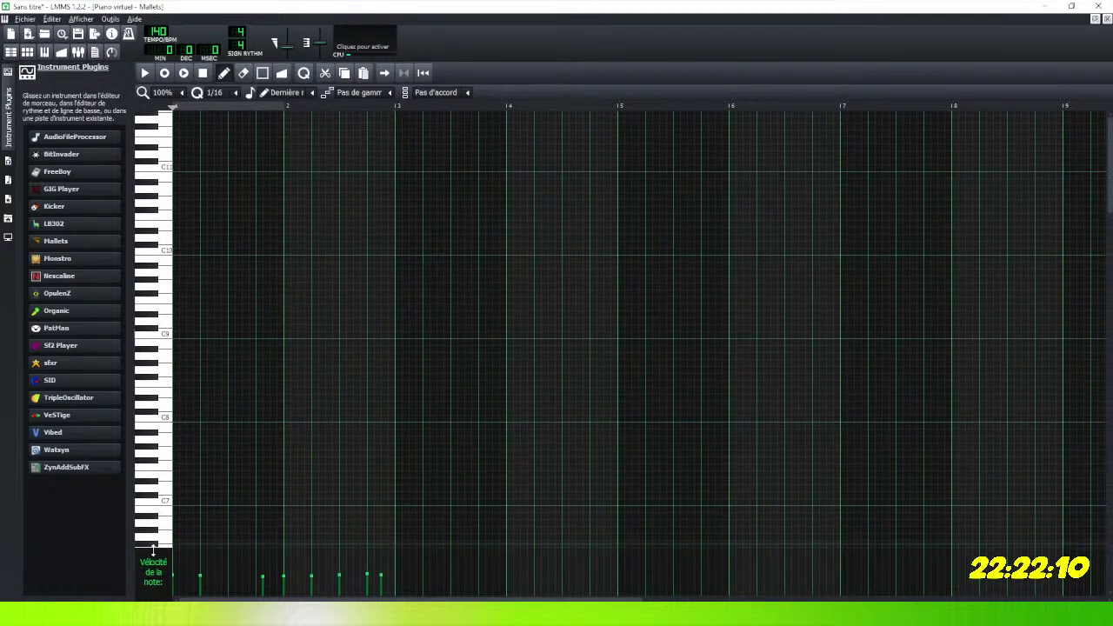
scroll(750, 321, down, 18)
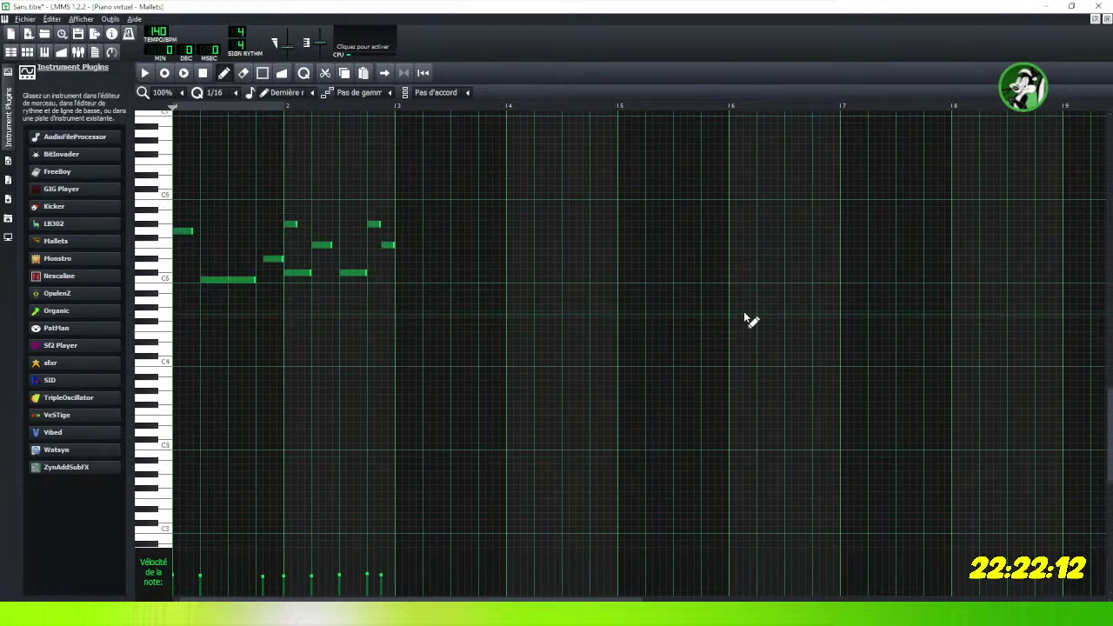
Delete the C#5 on bar 2's third beat while the pattern plays, and stop playback.
click(146, 74)
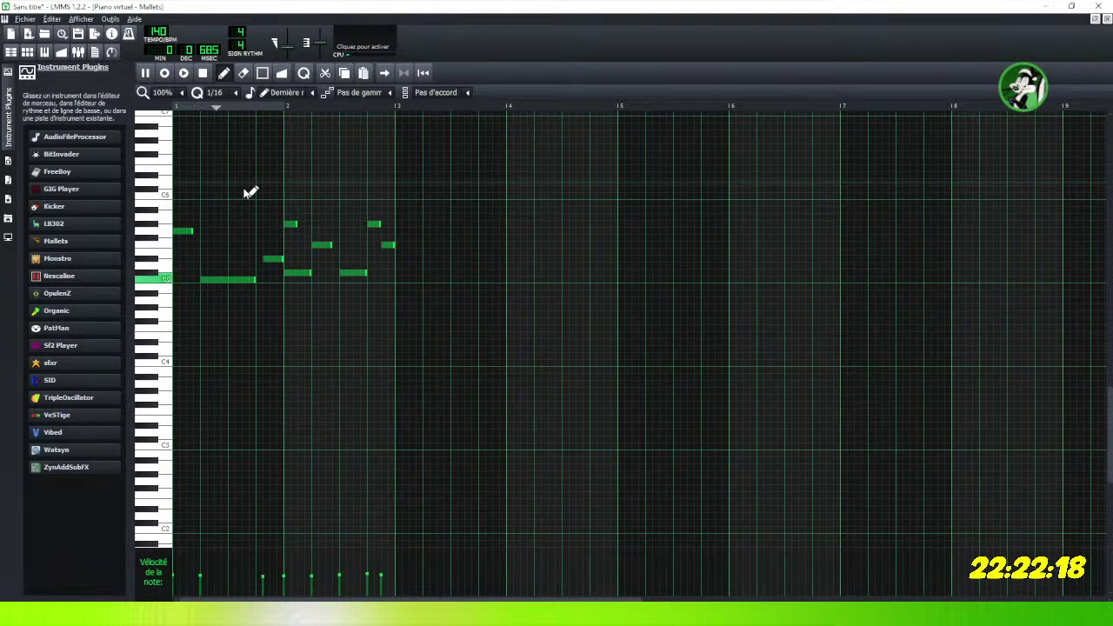
right_click(357, 273)
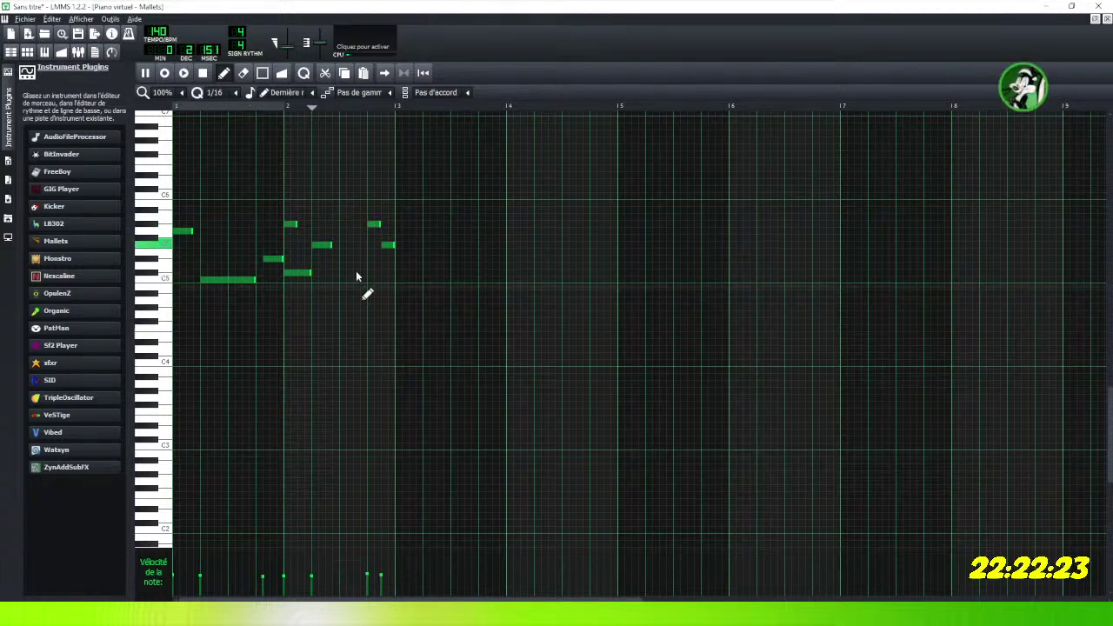
click(204, 74)
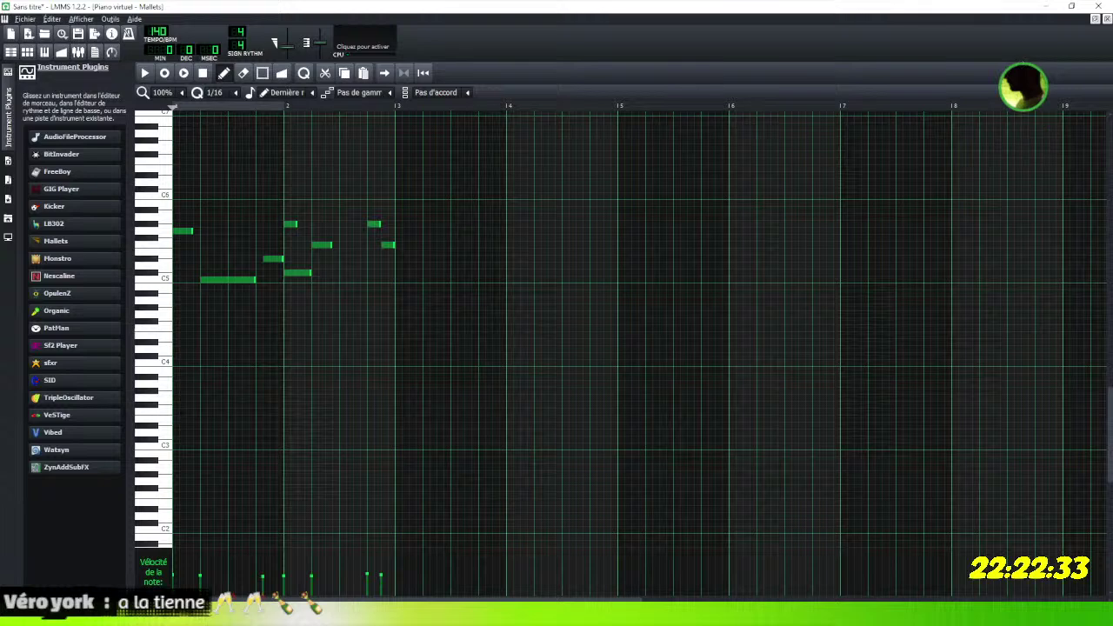
Restore and close the piano roll, and play the song arrangement to compare the edited first pattern with its copies.
click(1096, 20)
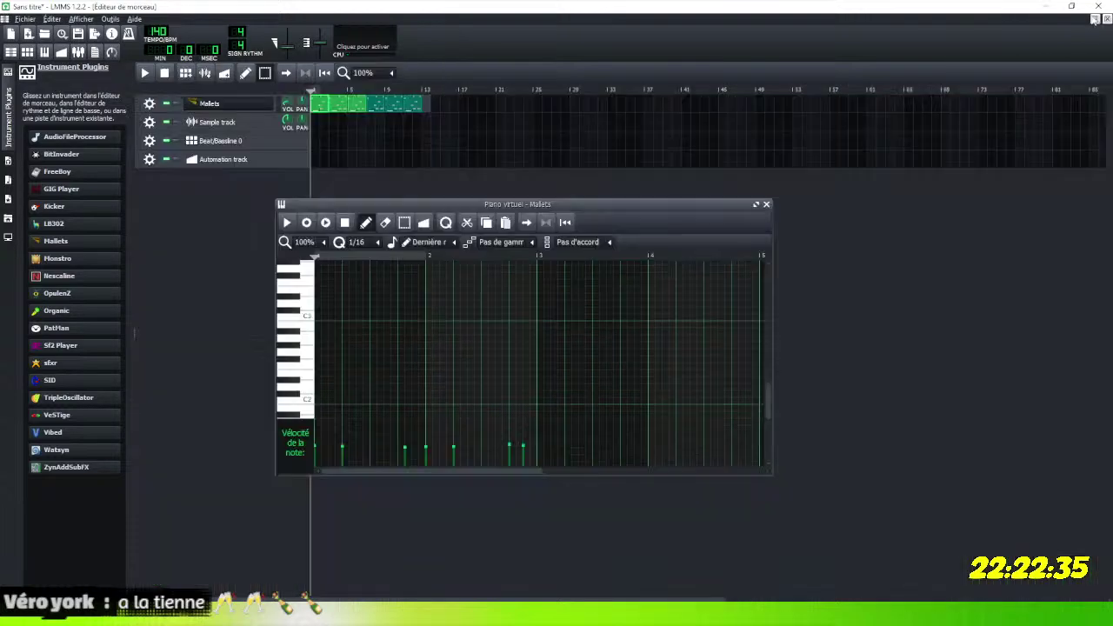
click(379, 104)
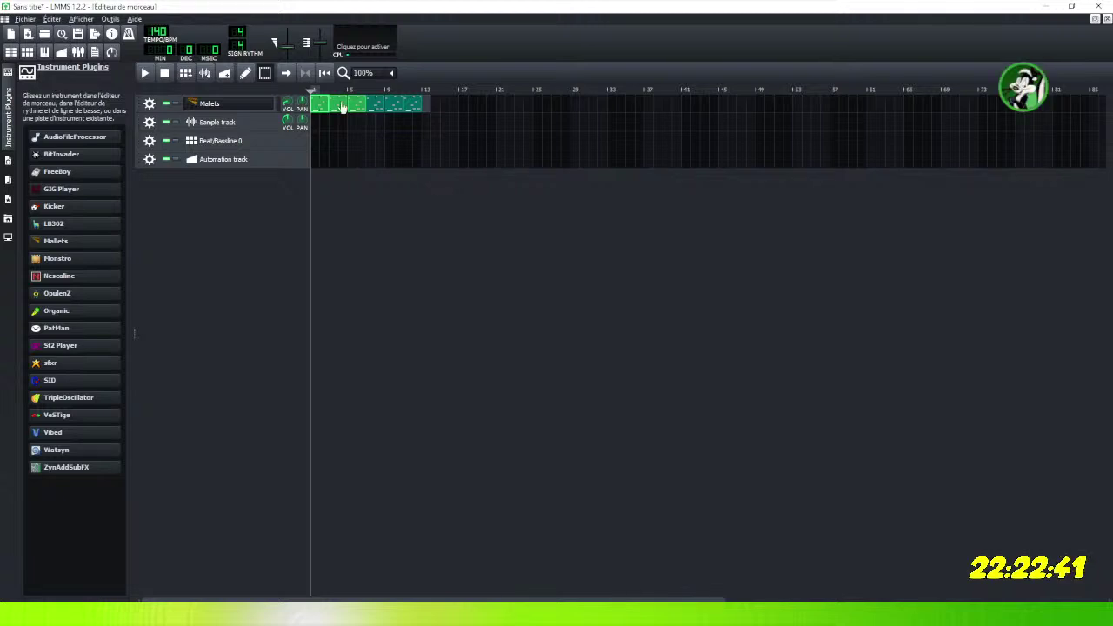
click(145, 75)
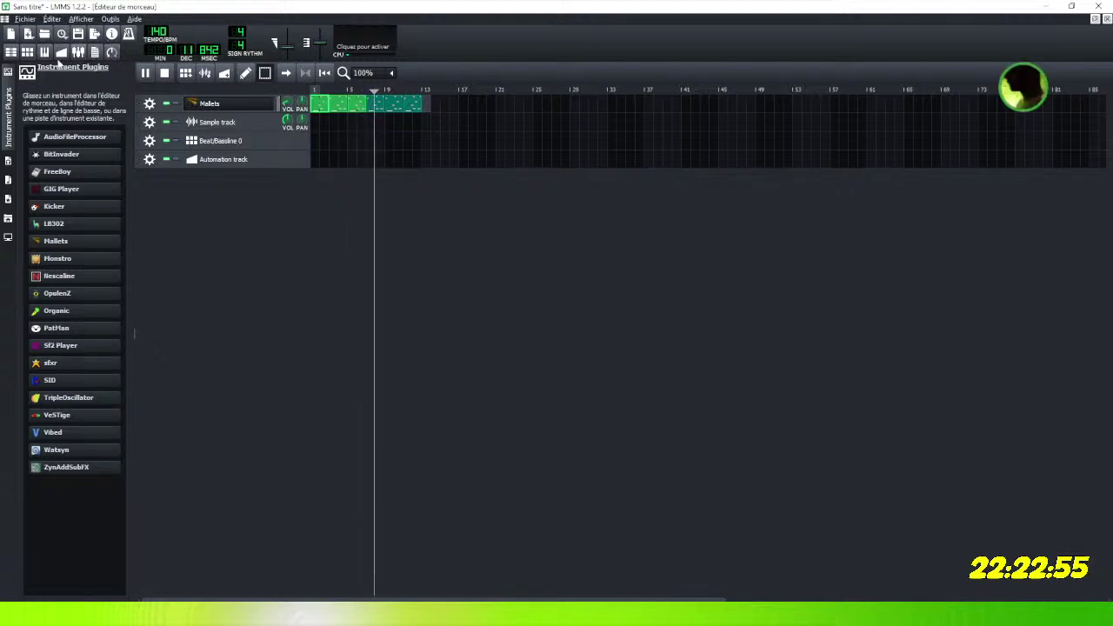
click(167, 74)
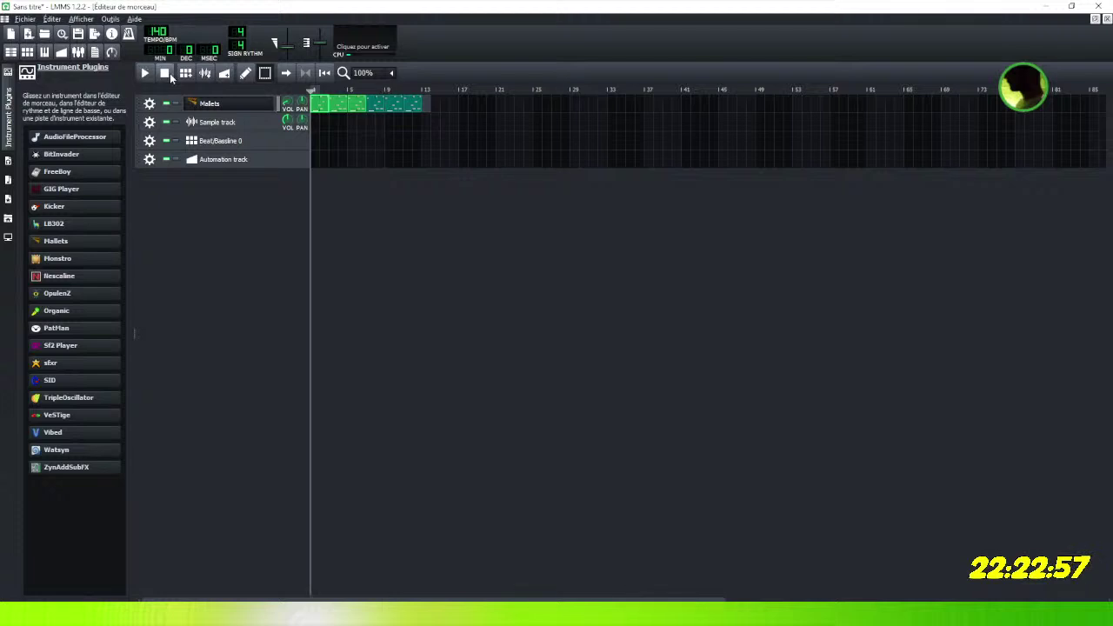
Delete all the pasted Mallets pattern copies, keeping only the edited first pattern at bars 1 and 2.
right_click(414, 106)
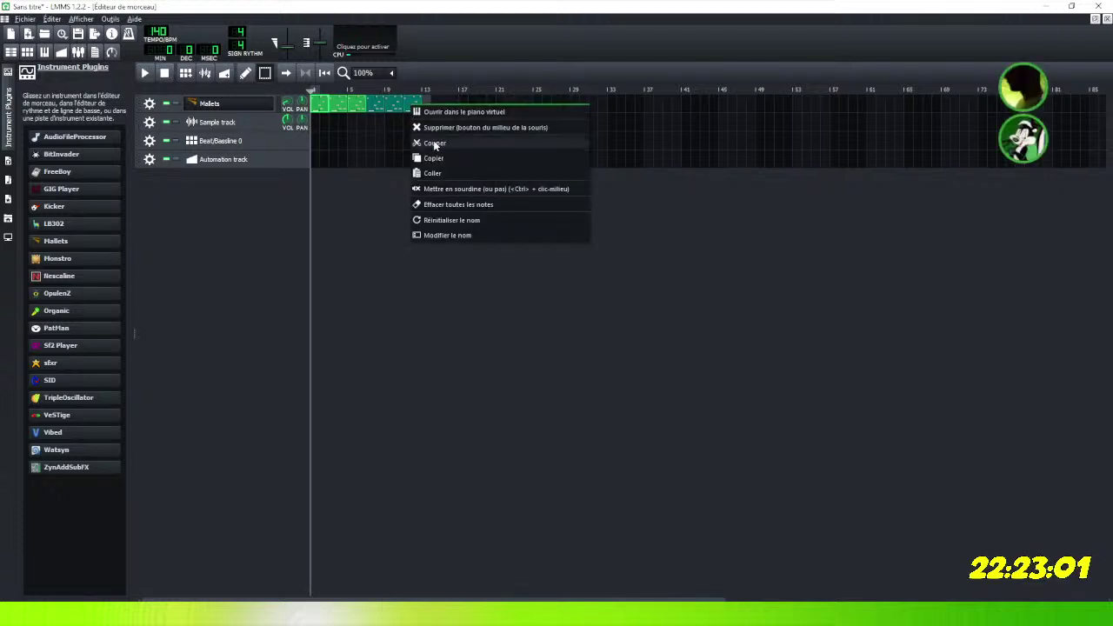
click(435, 129)
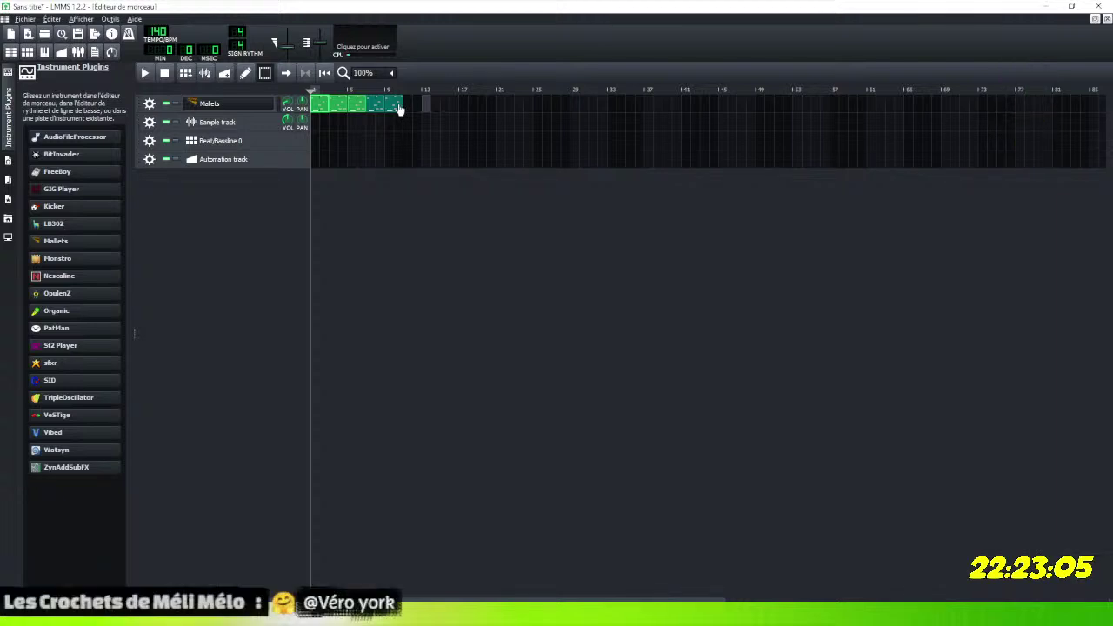
drag(378, 106, 363, 104)
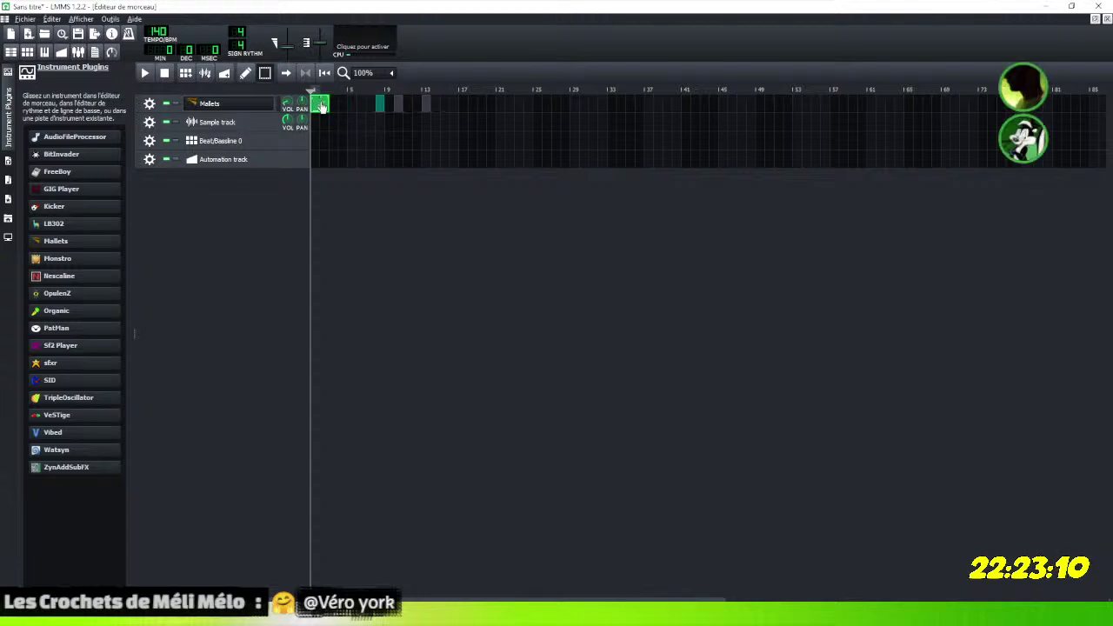
Copy the edited Mallets pattern at bar 1 to the clipboard.
right_click(319, 104)
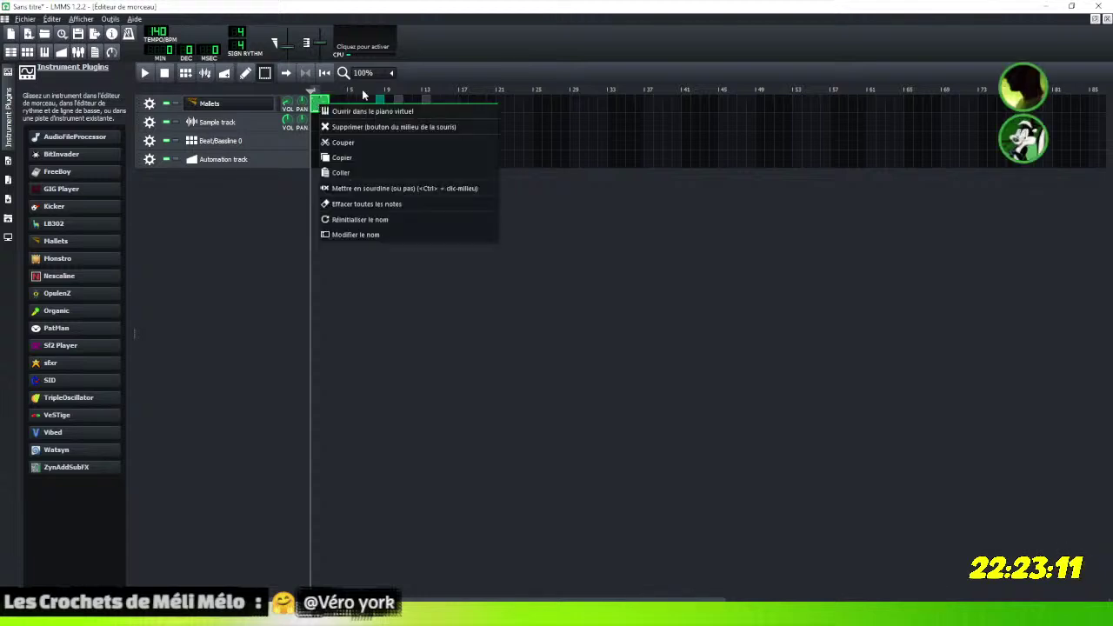
click(351, 158)
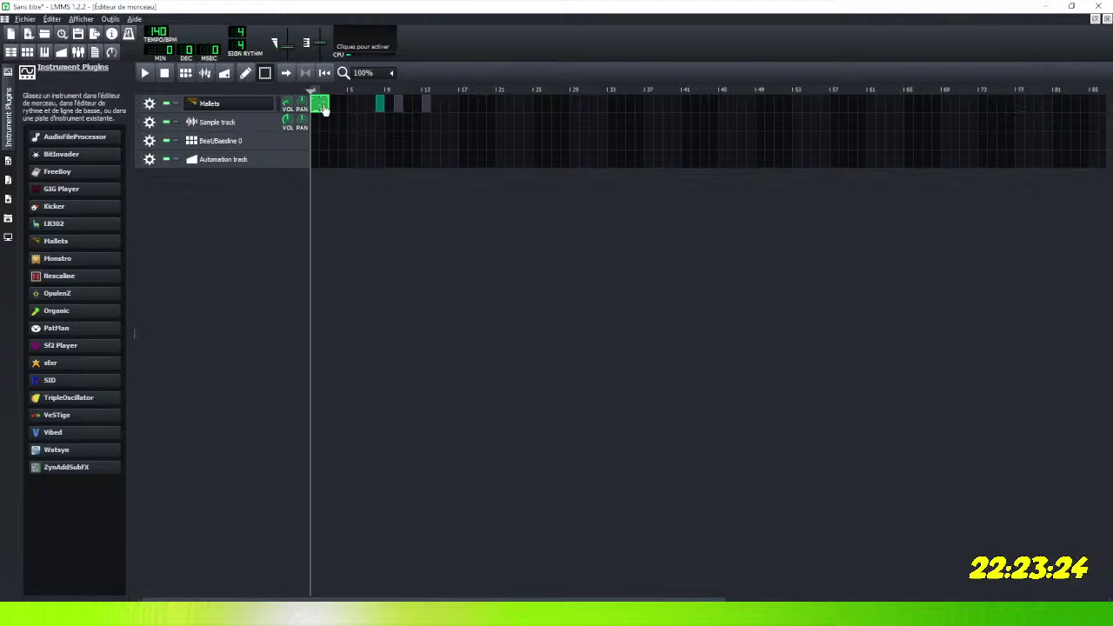
right_click(321, 105)
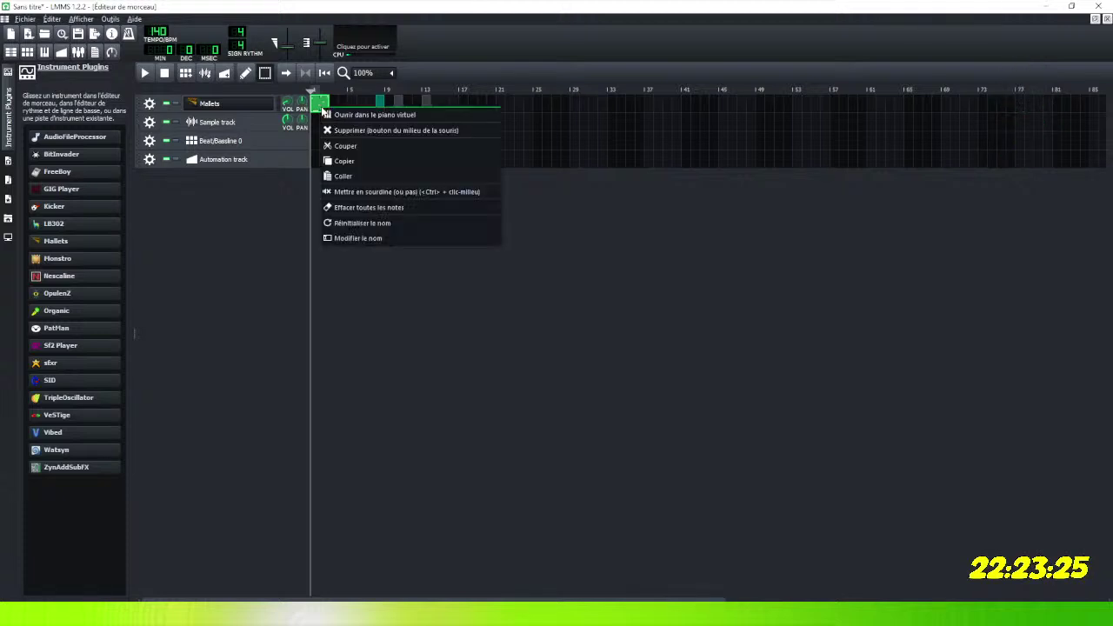
click(339, 162)
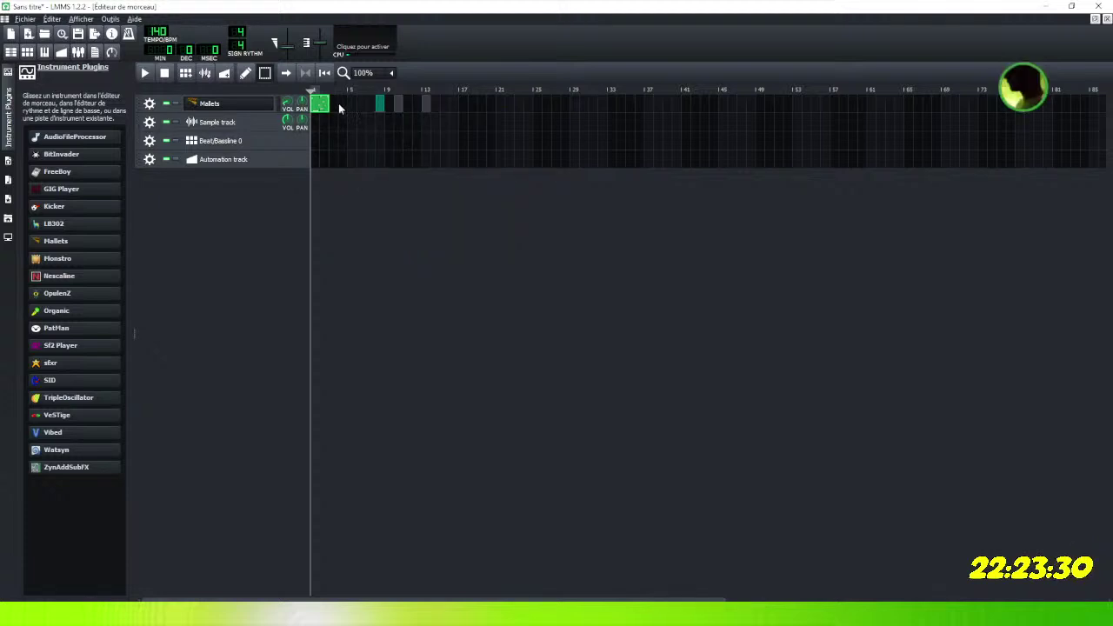
click(168, 104)
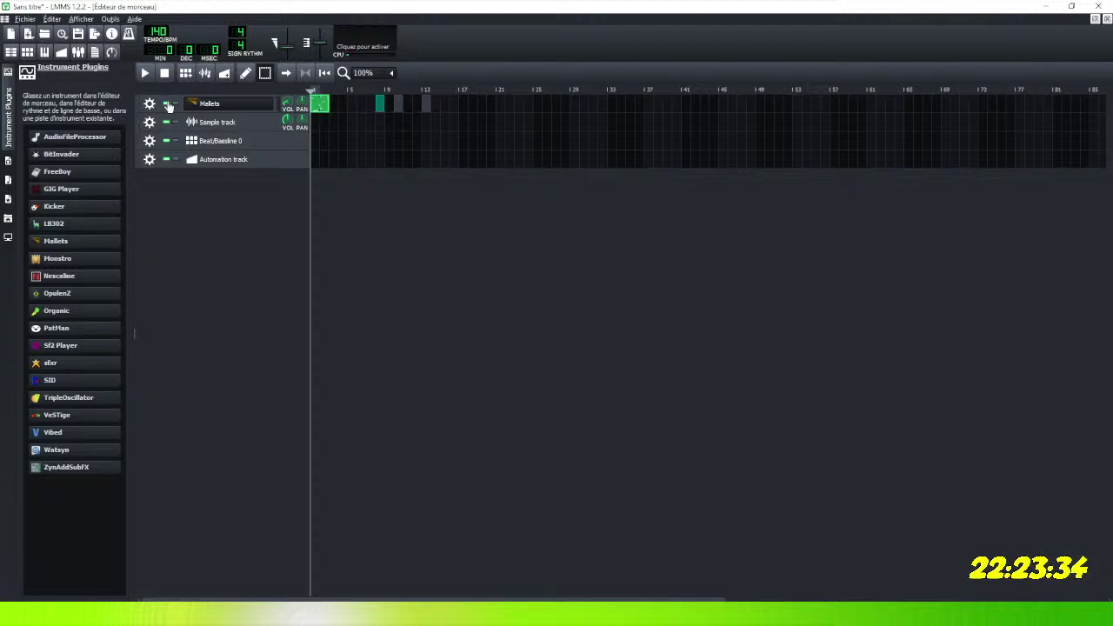
click(176, 105)
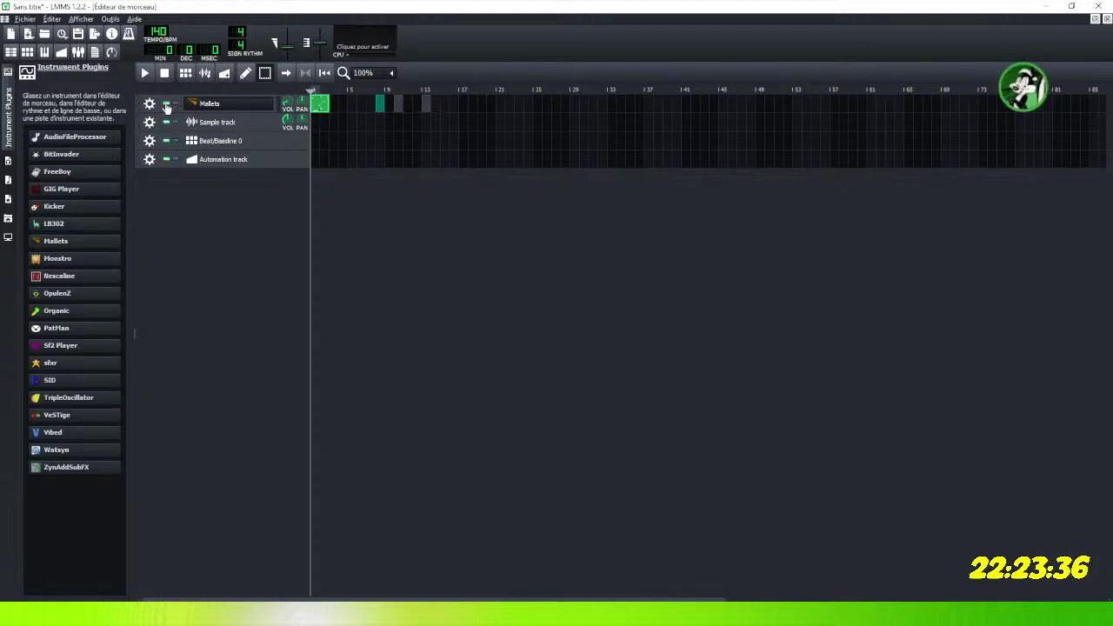
Mute and unmute the Mallets track, and play the song from bar 1 before stopping playback.
click(167, 105)
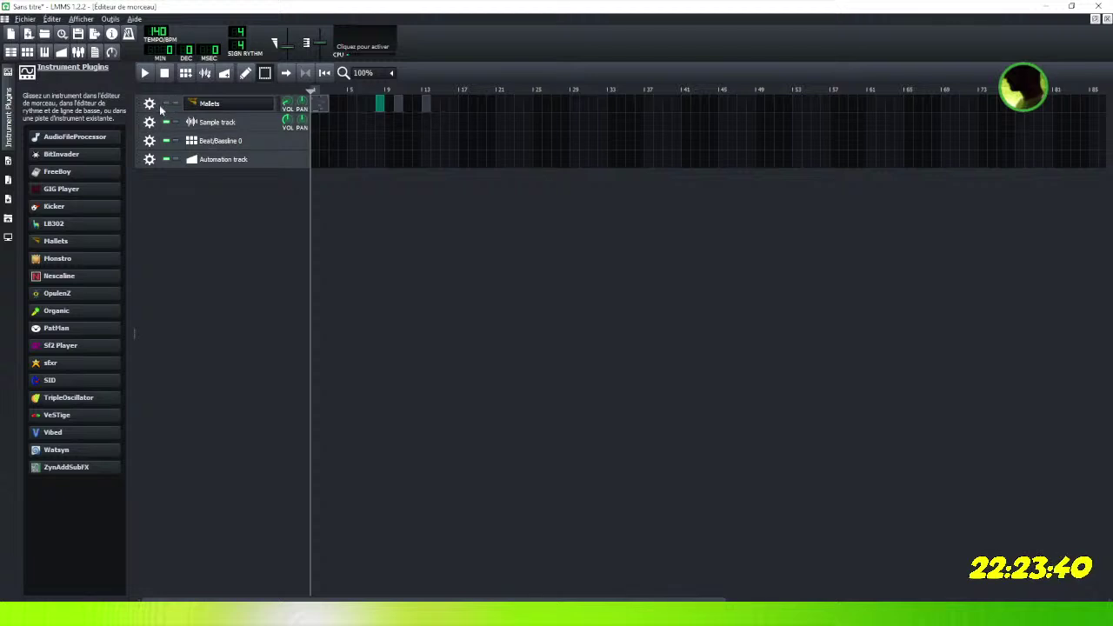
click(167, 104)
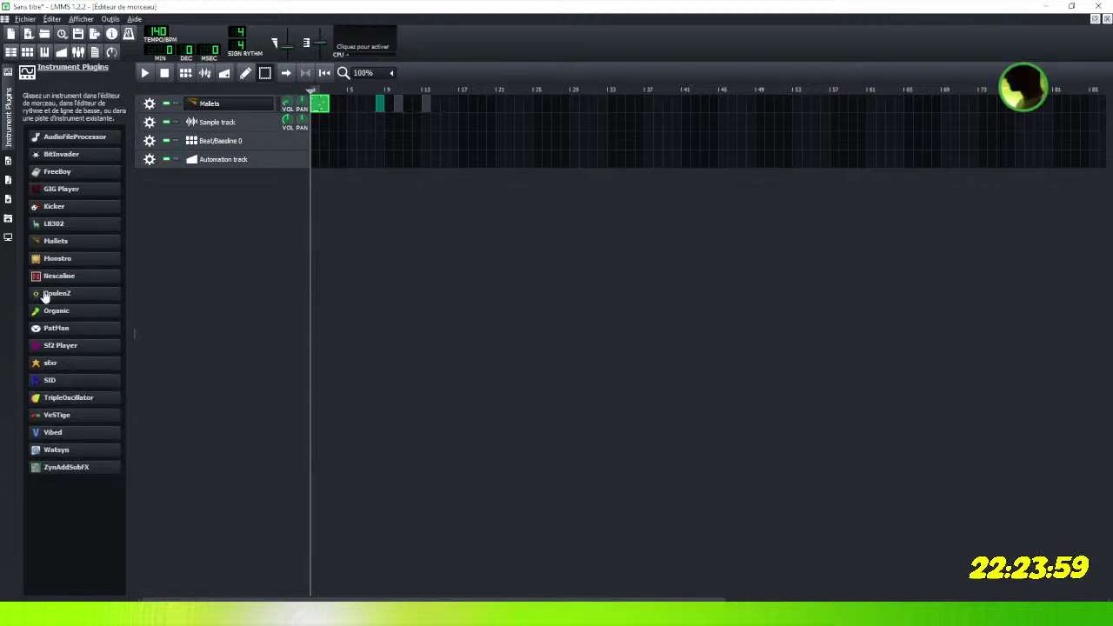
mouse_move(42, 224)
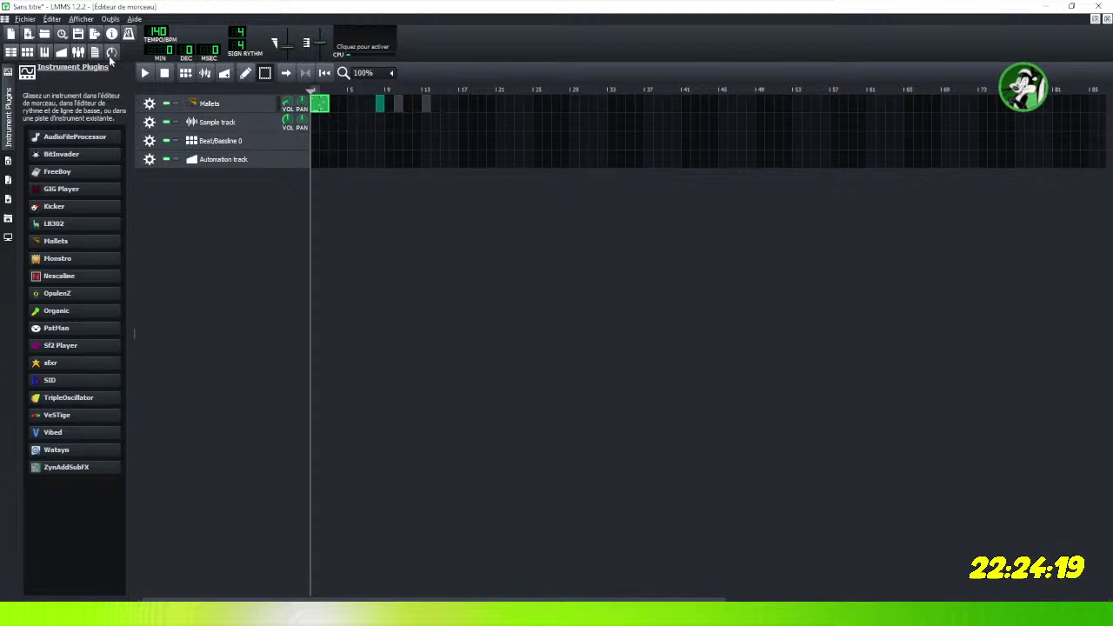
click(145, 74)
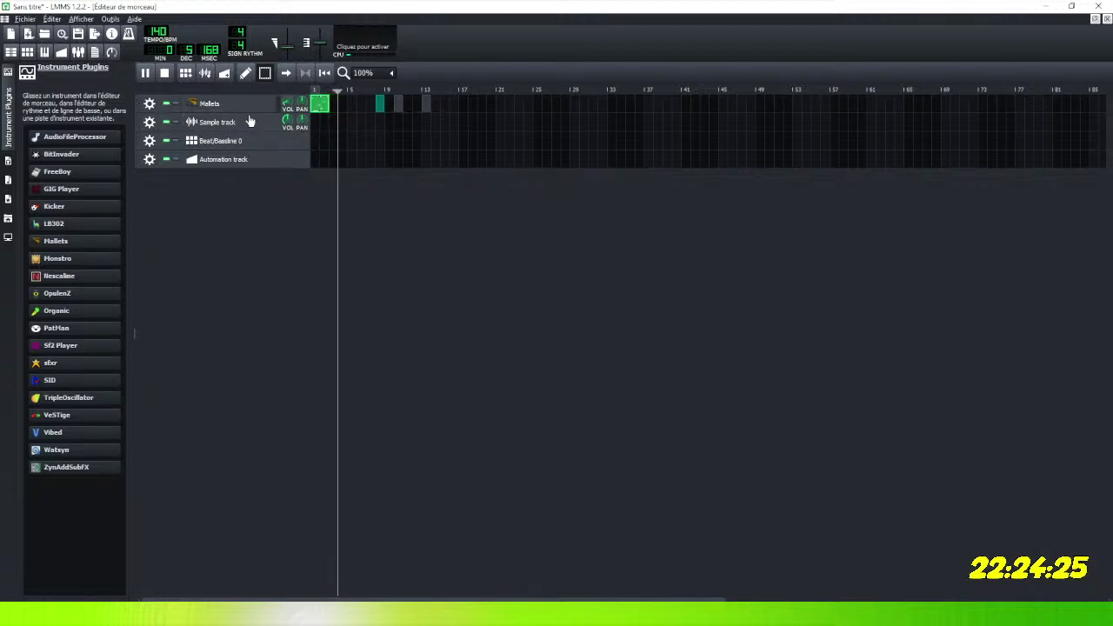
key(space)
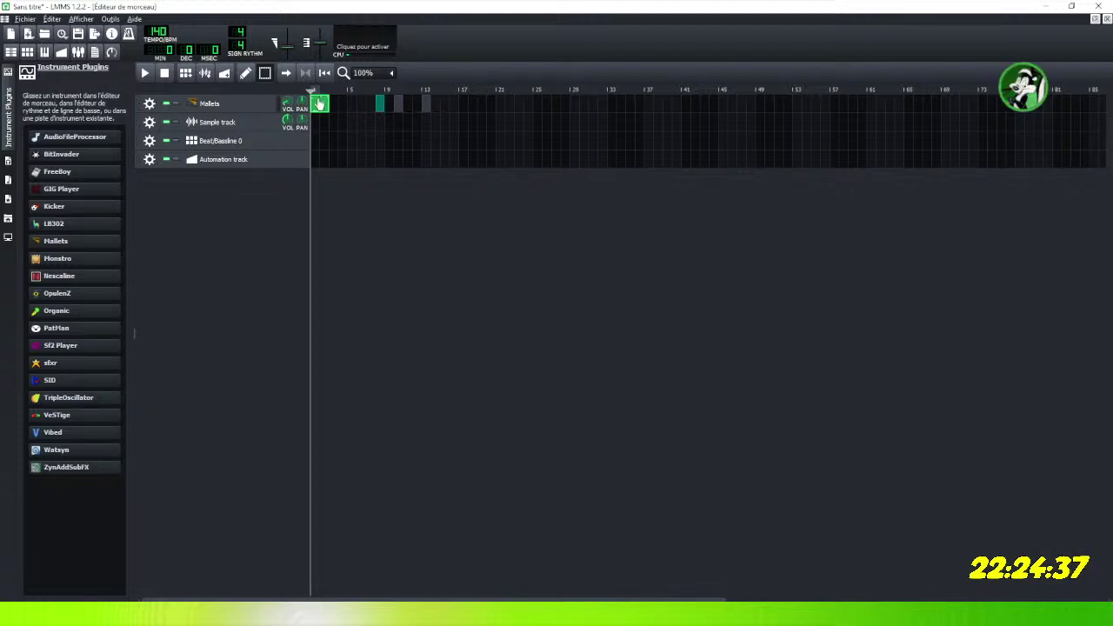
Open the Mallets pattern at bar 1 in the piano roll, move its window aside, and close it.
double_click(320, 104)
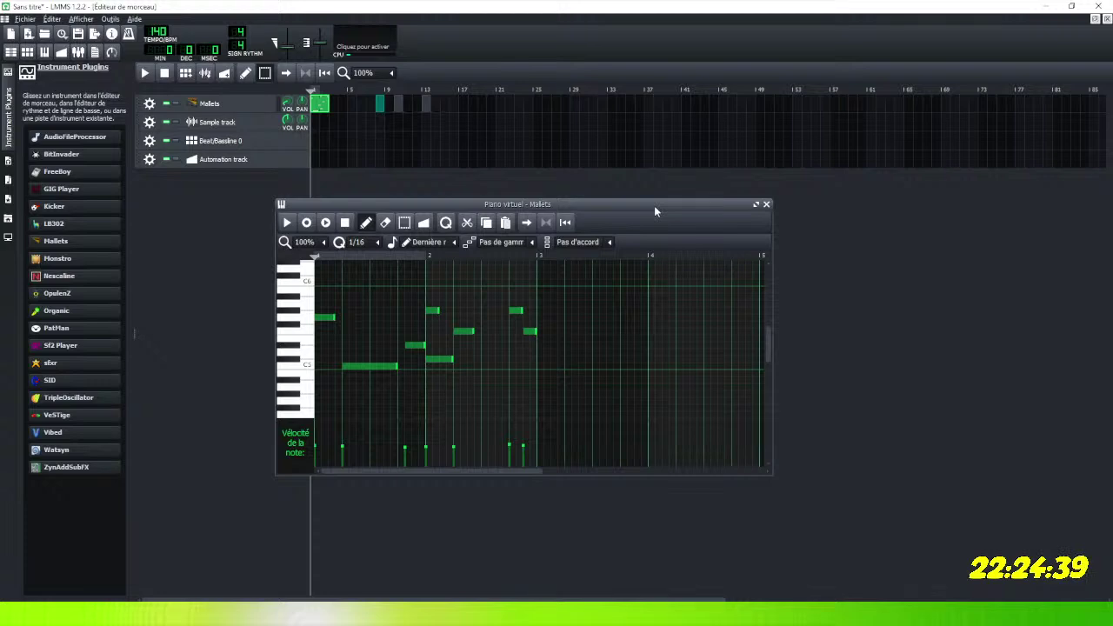
drag(654, 205, 764, 187)
click(872, 188)
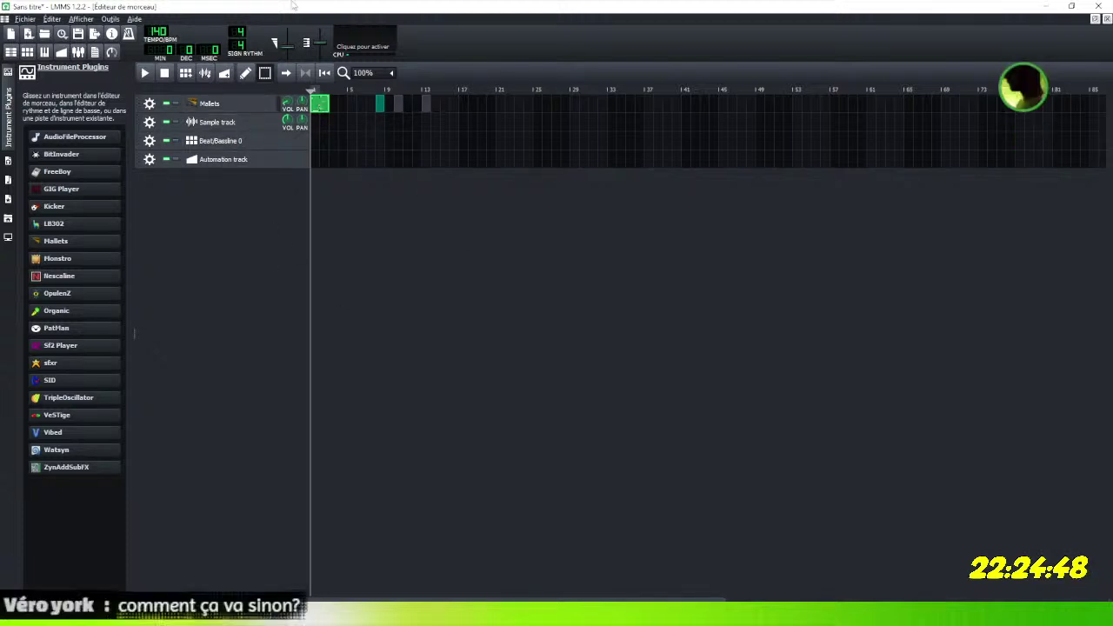
Add two beat/bassline tracks below the Automation track while the song plays, and stop playback.
click(145, 73)
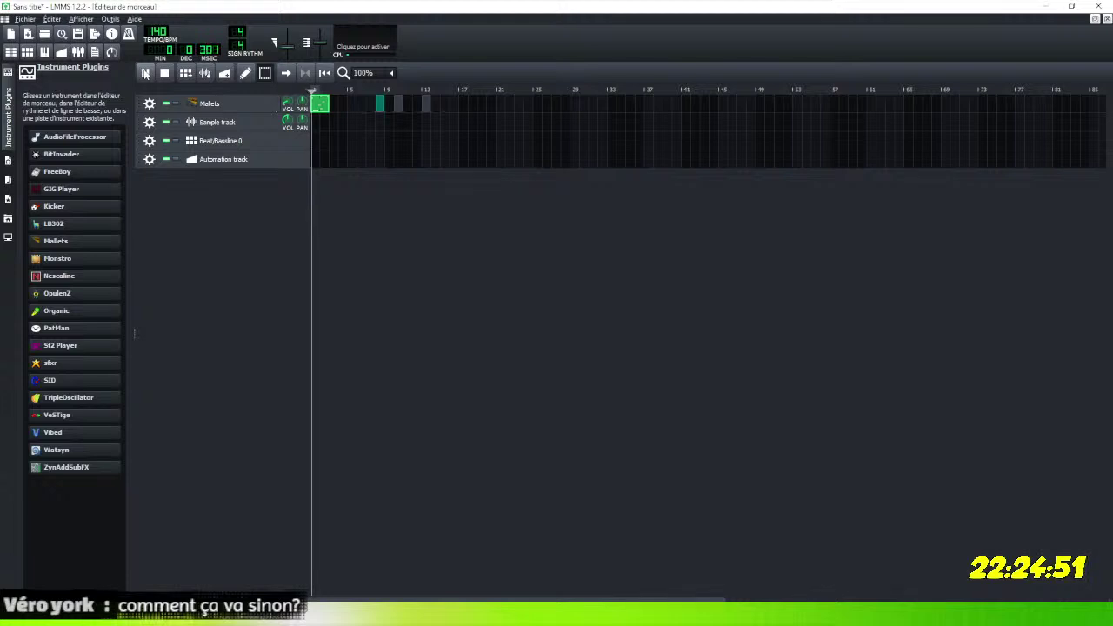
click(186, 76)
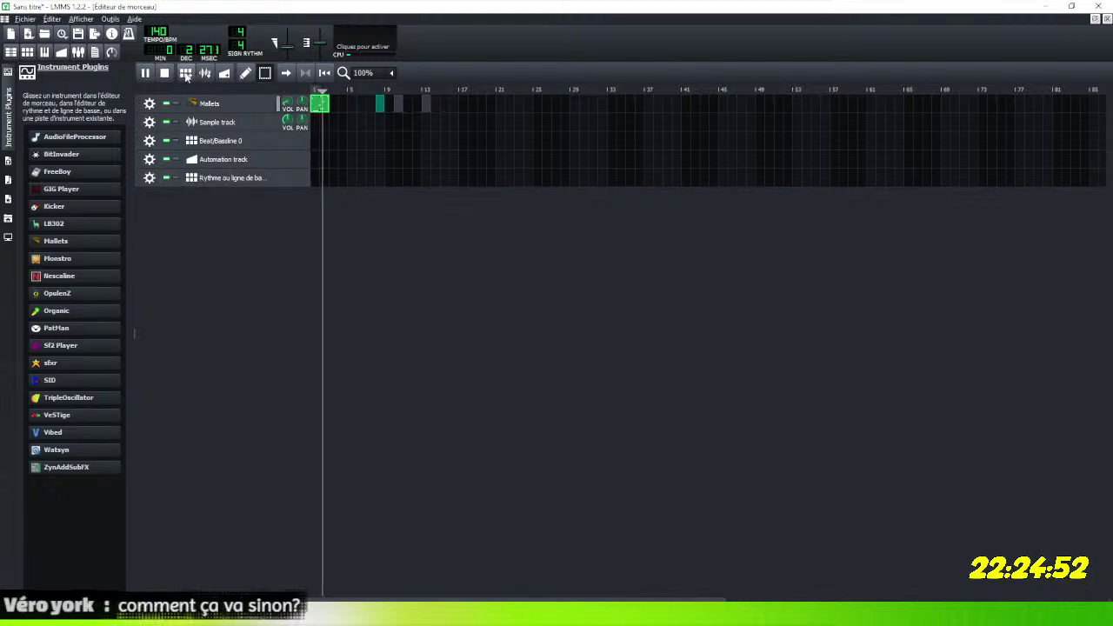
click(186, 76)
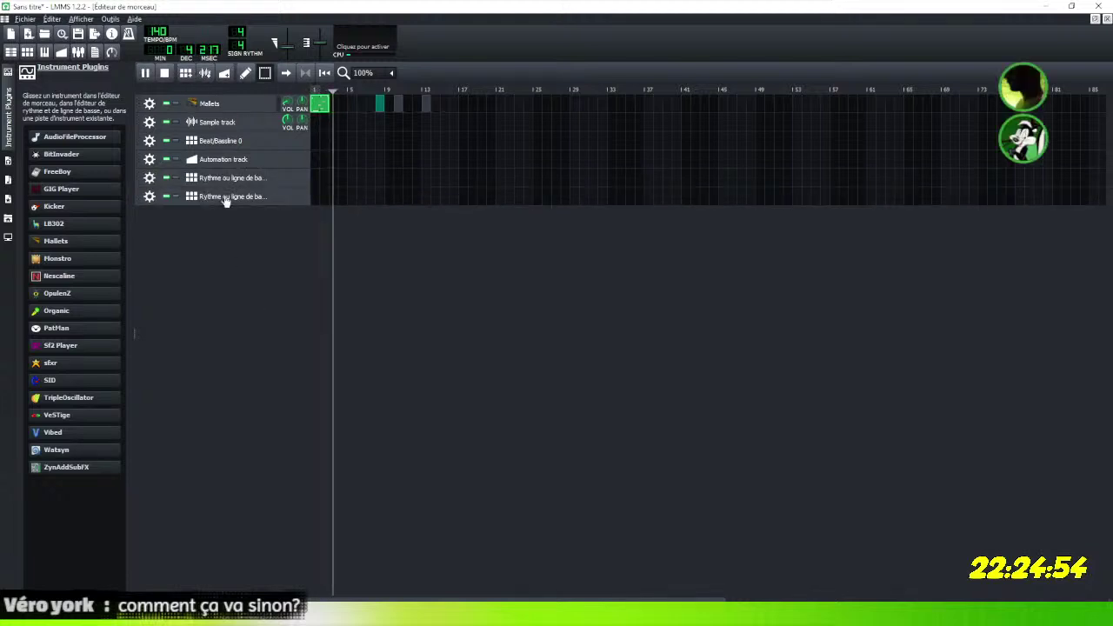
click(165, 73)
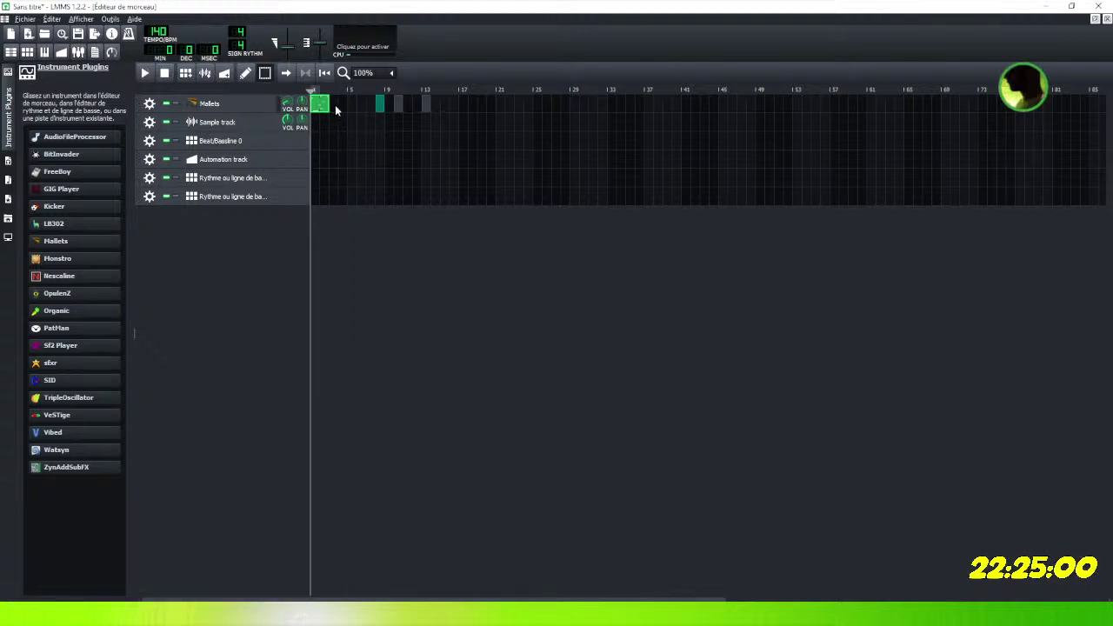
click(517, 90)
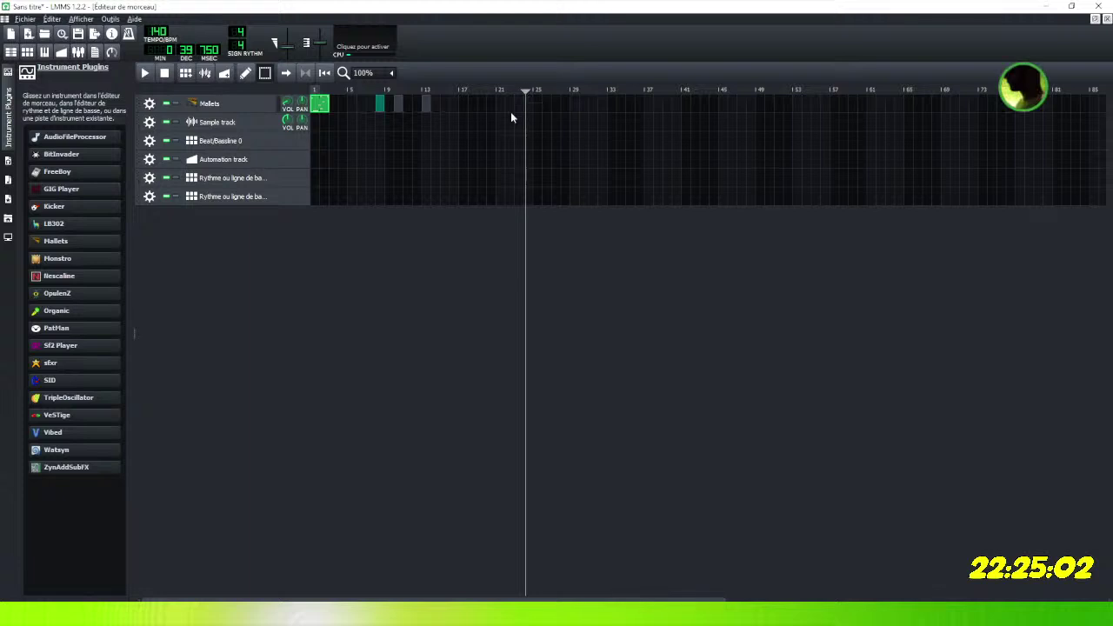
right_click(322, 105)
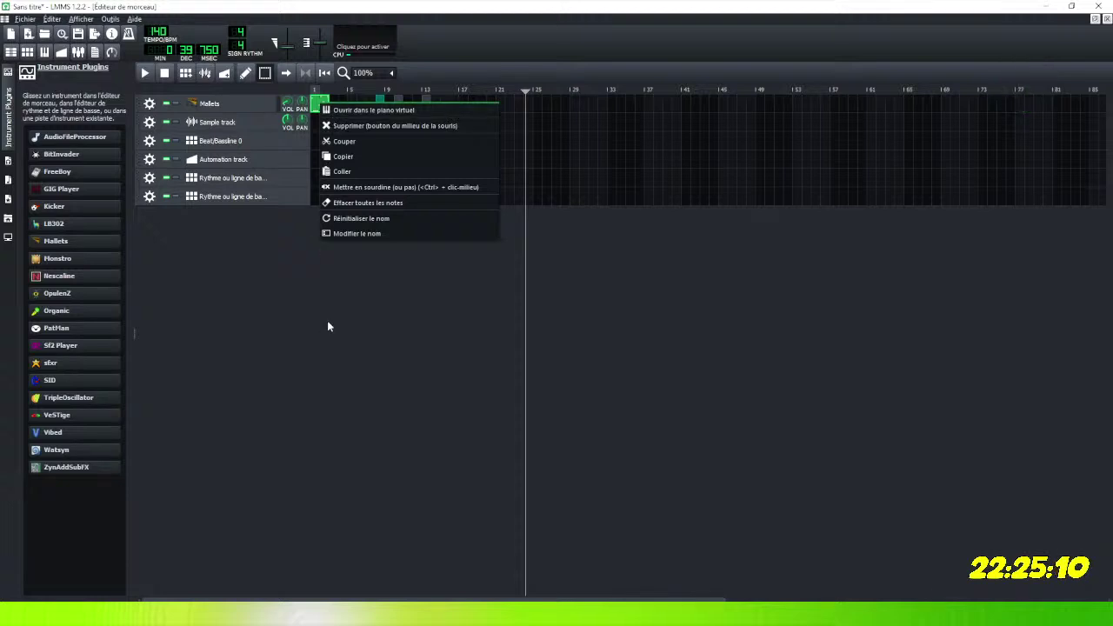
click(334, 276)
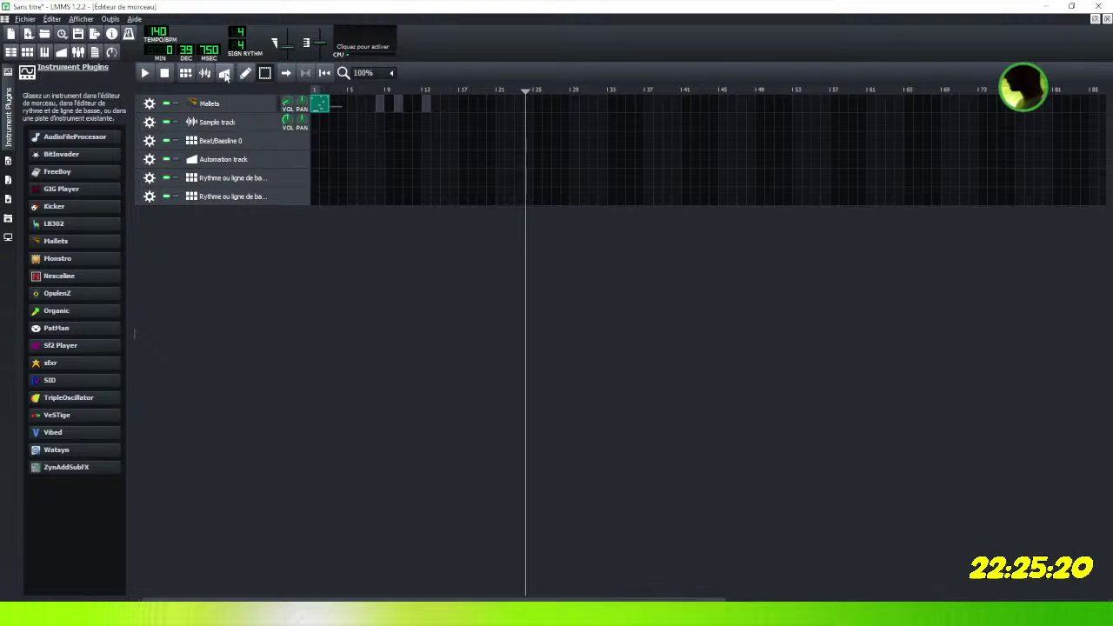
Switch to draw mode, copy the Mallets pattern at bar 1, and paste it into the empty slot at bar 3.
click(244, 75)
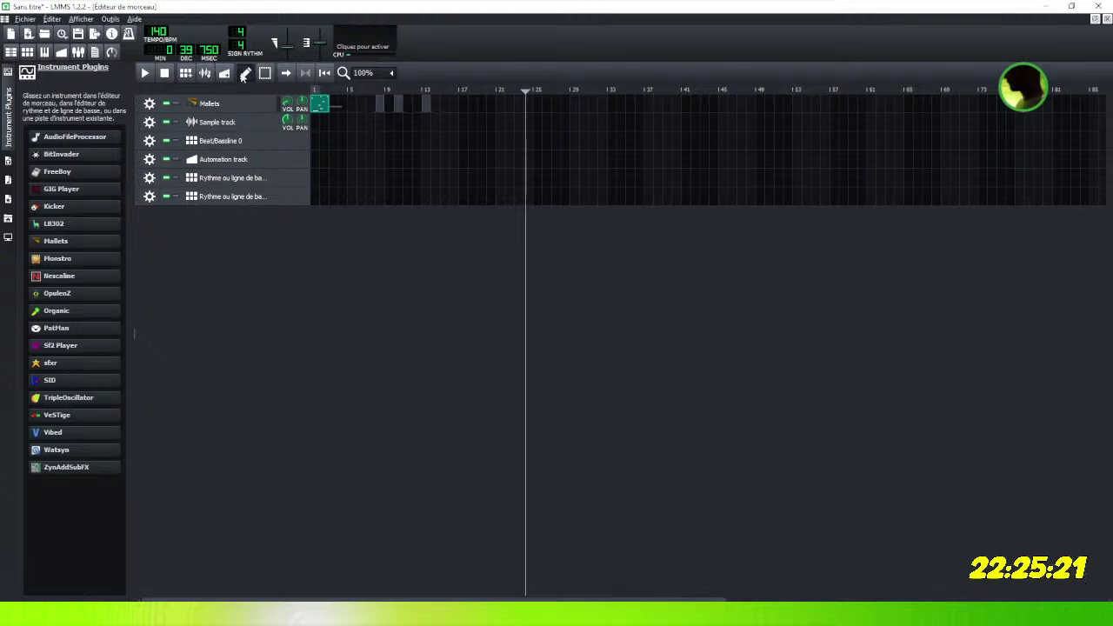
right_click(321, 106)
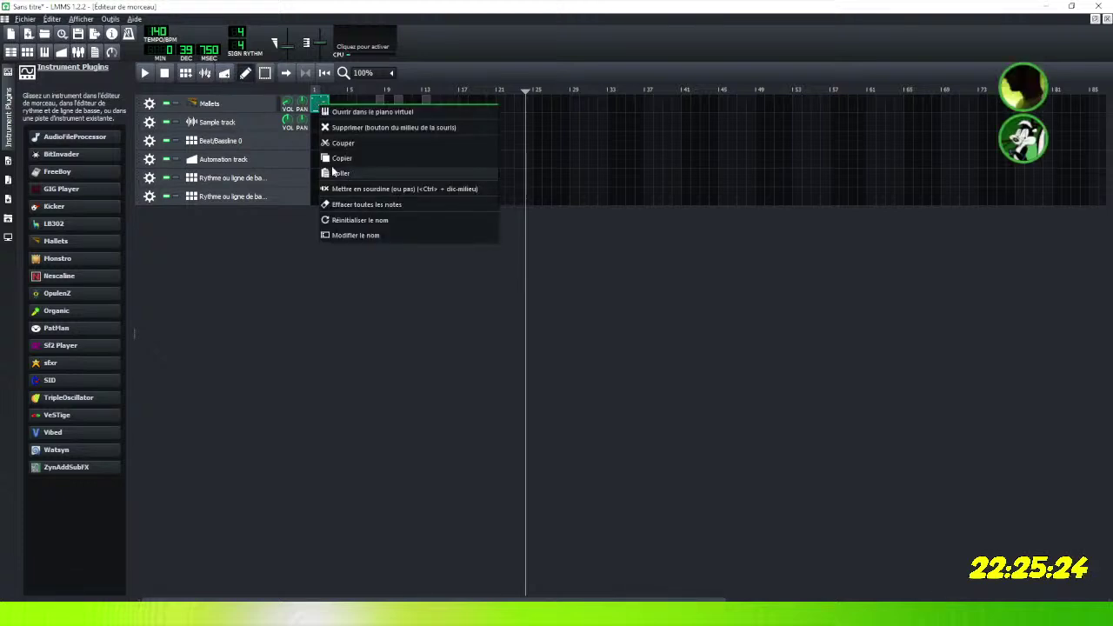
click(341, 158)
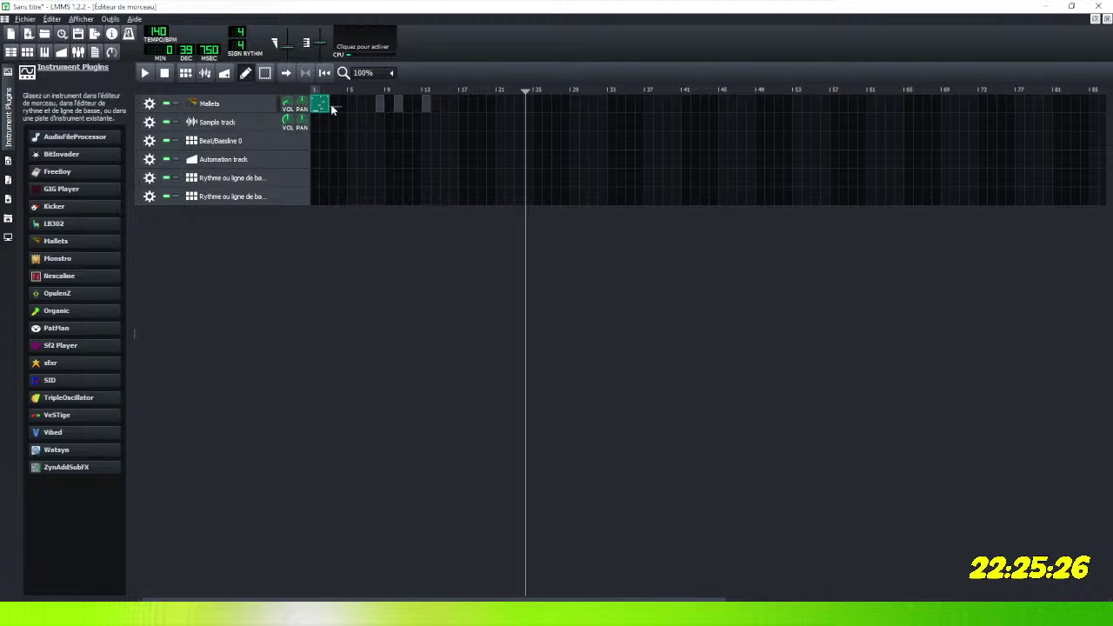
right_click(340, 111)
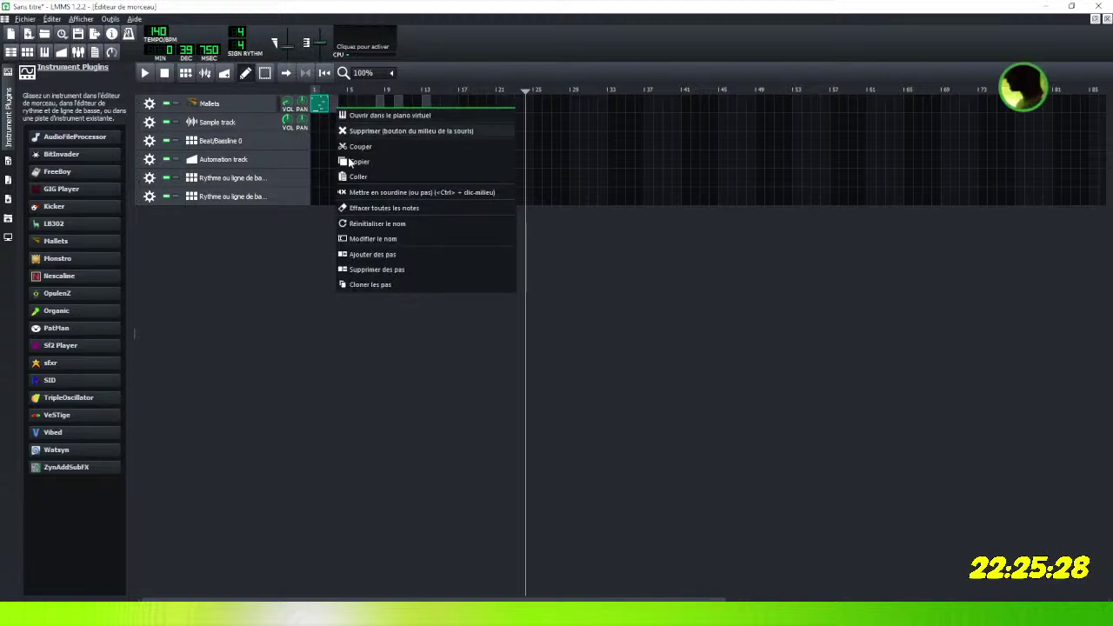
click(351, 178)
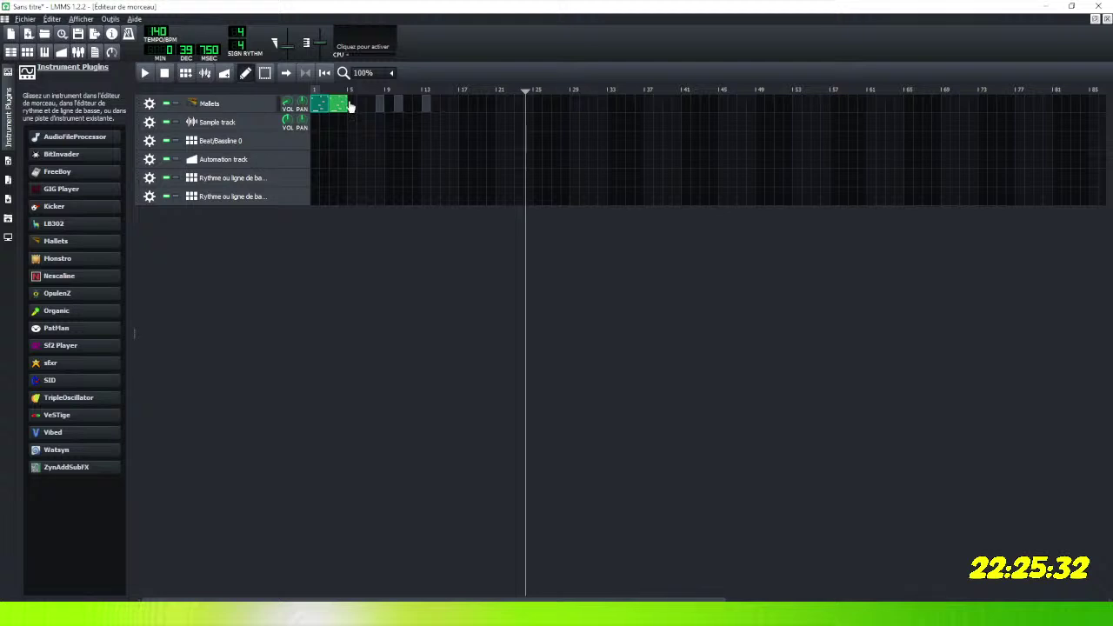
Copy the Mallets pattern at bar 3 and paste it into the empty slot at bar 5.
right_click(348, 103)
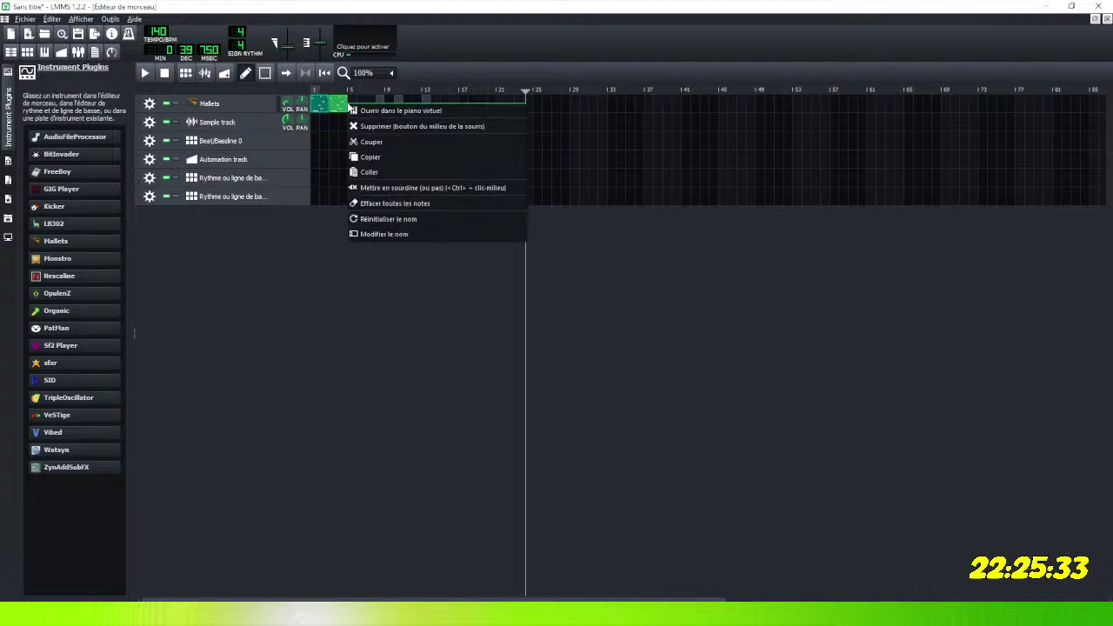
click(380, 177)
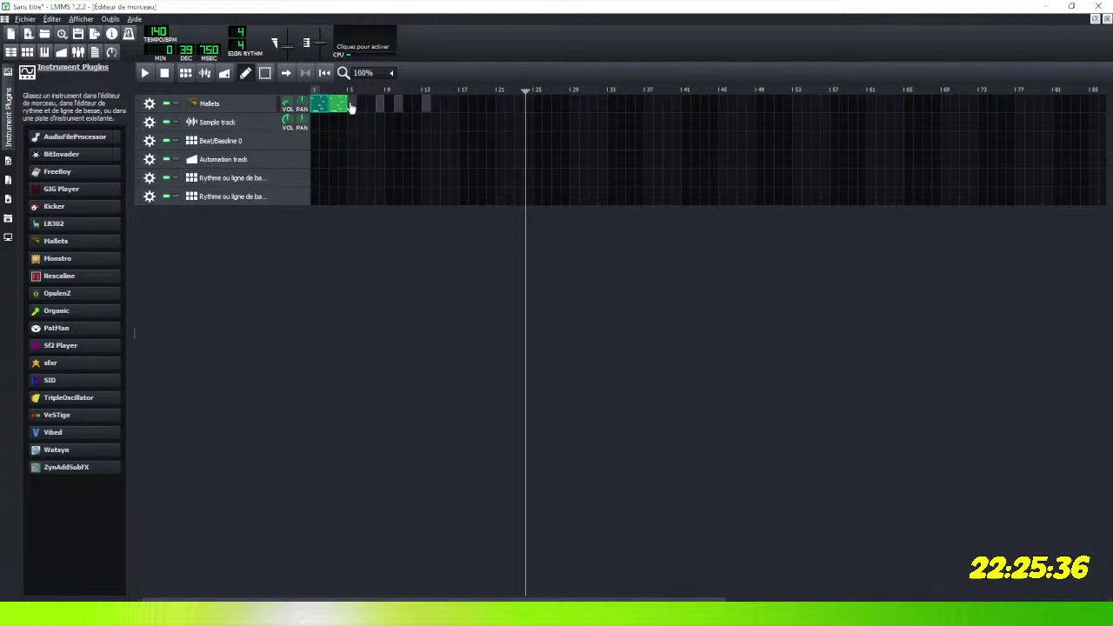
right_click(335, 109)
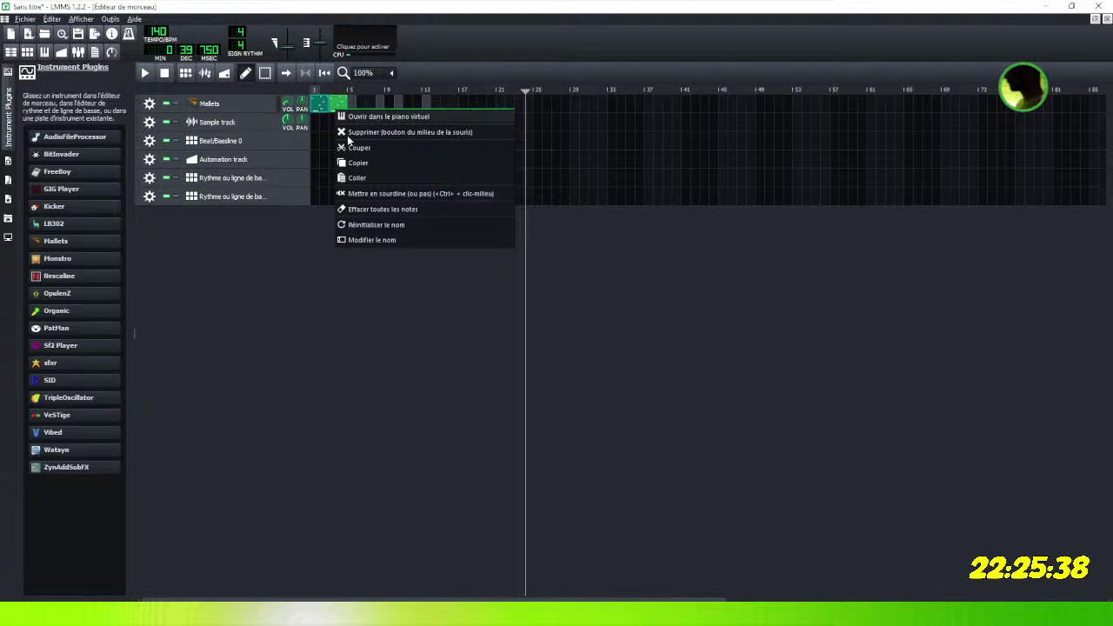
click(356, 163)
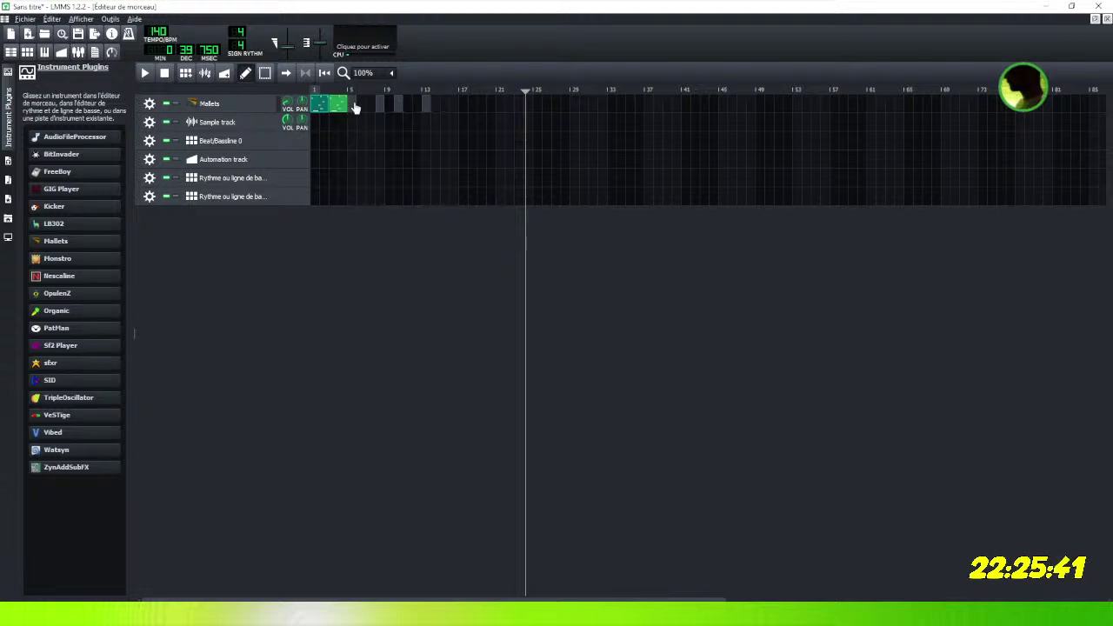
right_click(353, 104)
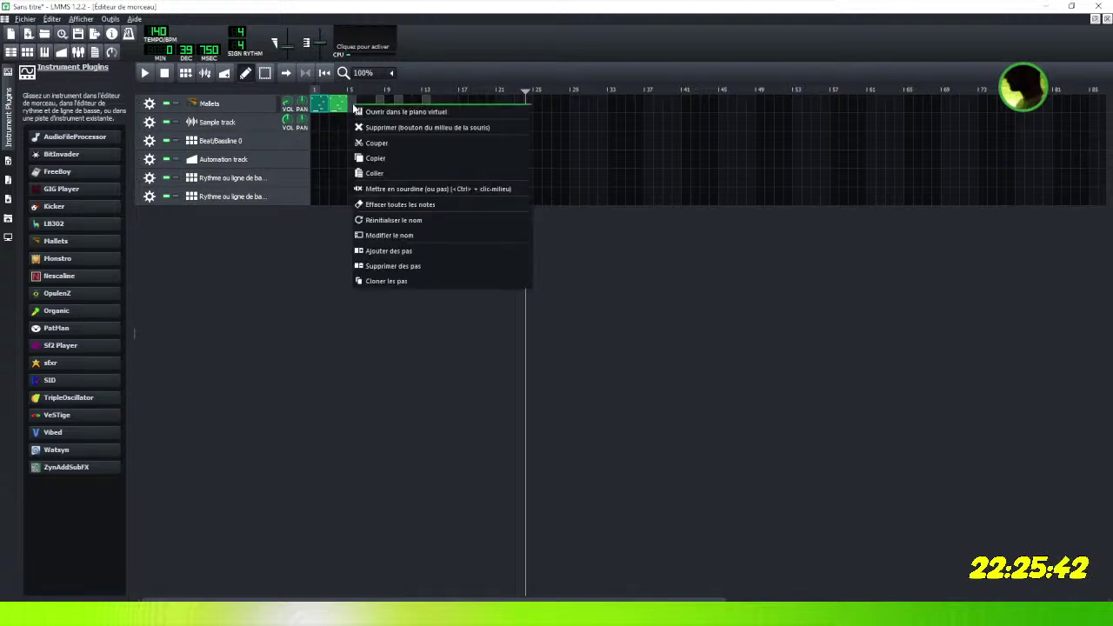
click(375, 174)
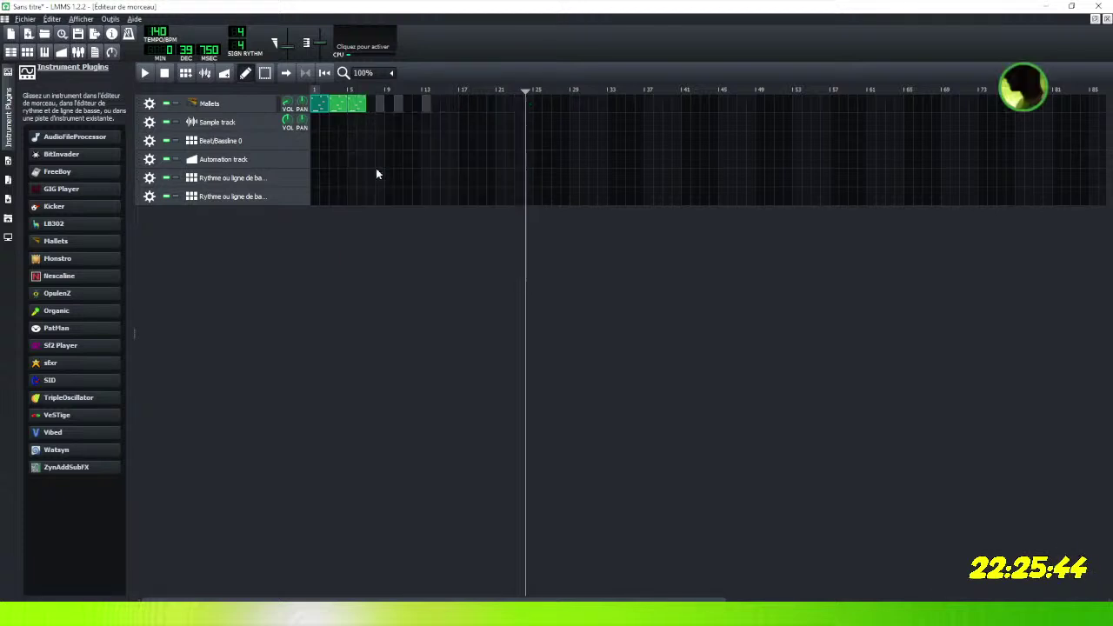
Copy the Mallets pattern at bar 5 and paste it into the empty slot at bar 7.
right_click(356, 107)
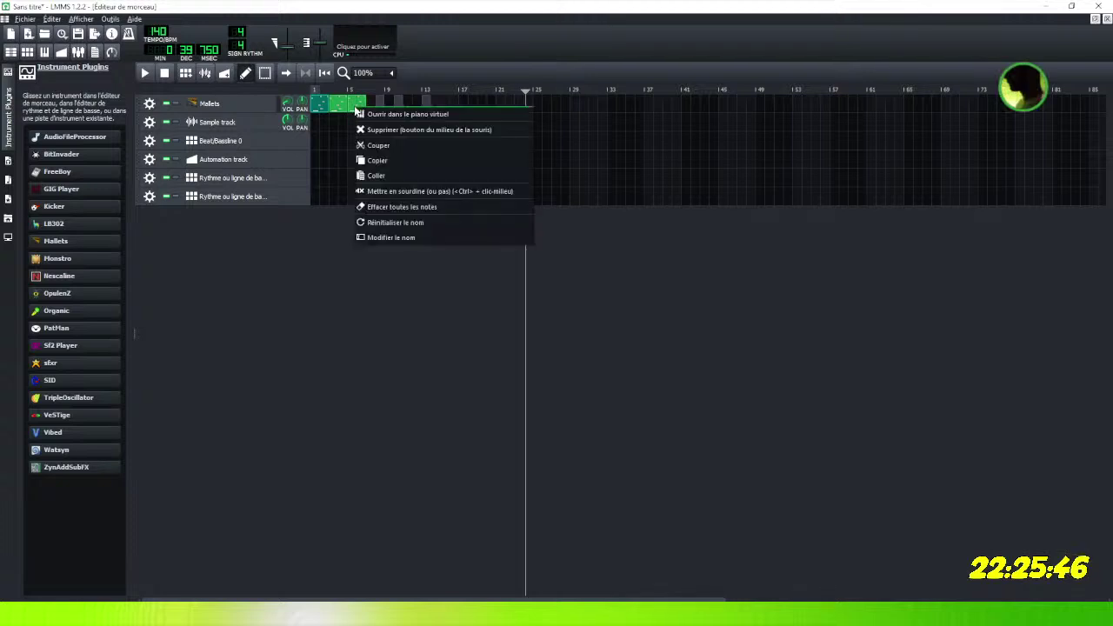
click(374, 161)
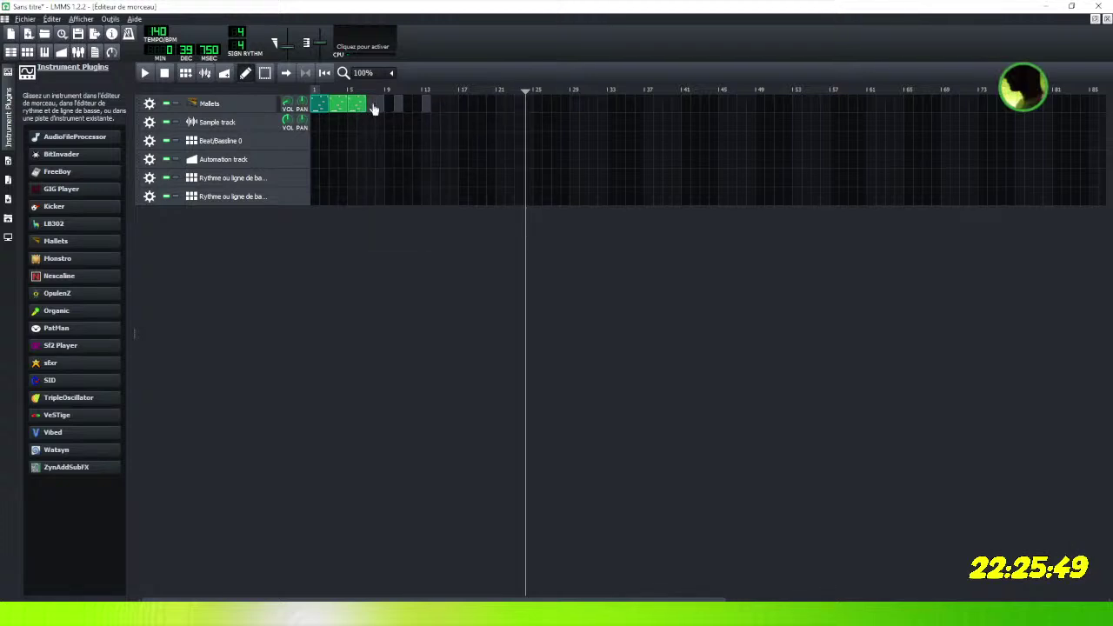
right_click(374, 107)
click(381, 173)
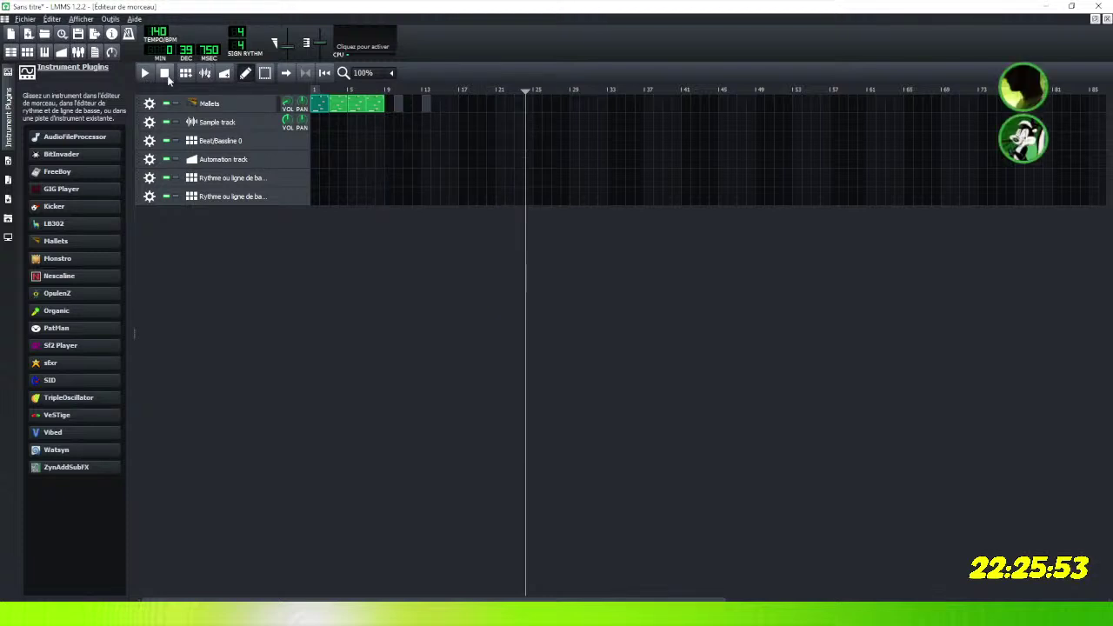
Move the playhead back to bar 1, play the repeated Mallets patterns, and stop playback.
click(313, 91)
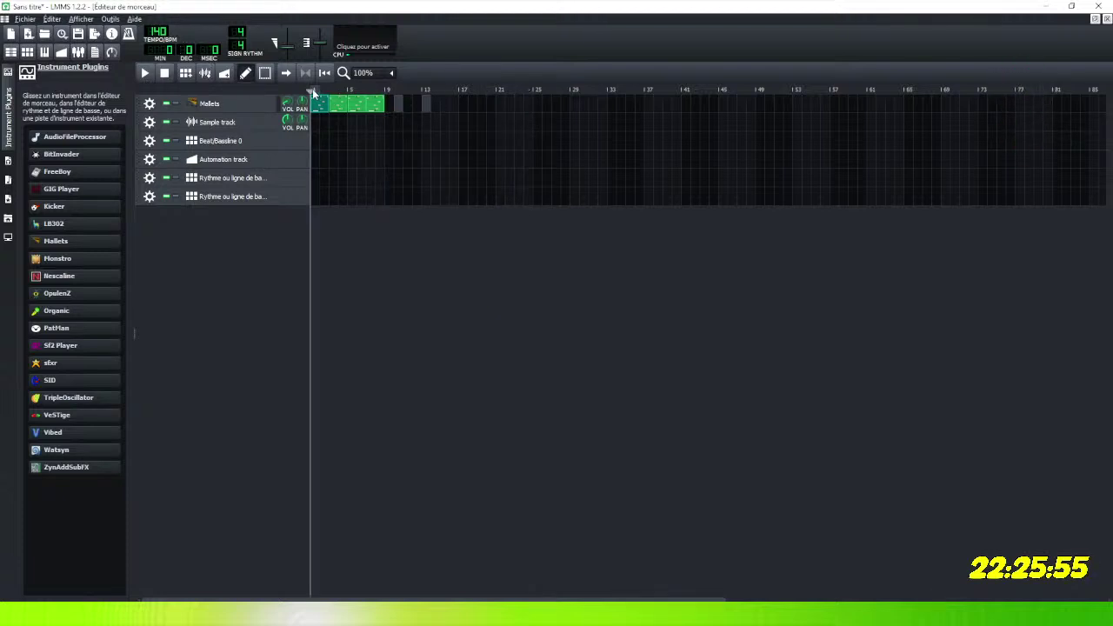
click(145, 75)
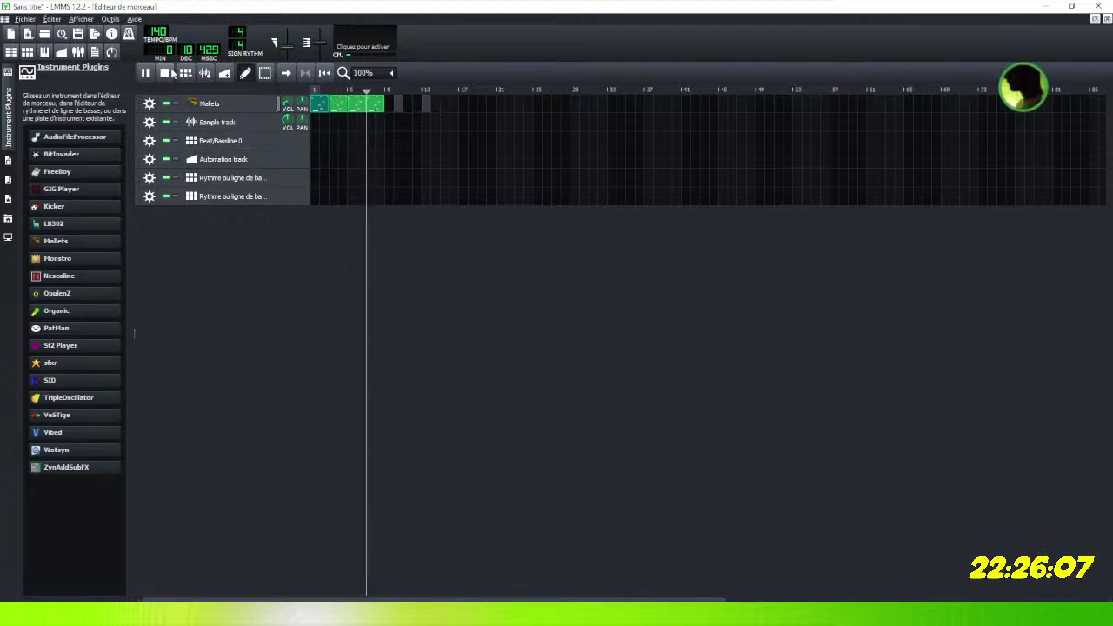
click(165, 72)
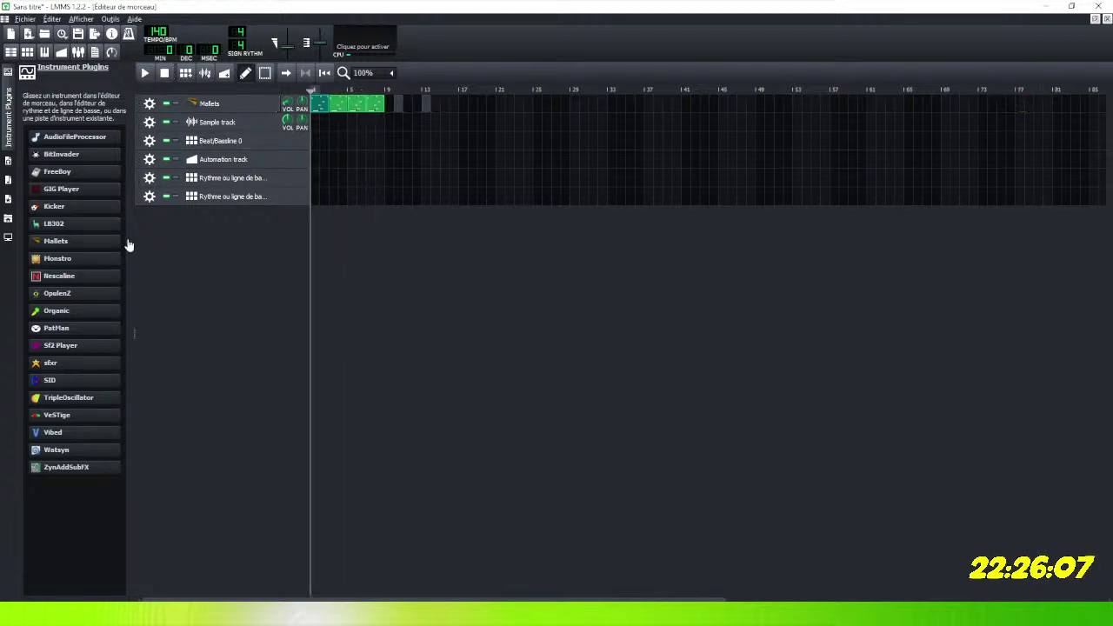
Delete the two extra beat/bassline tracks below the Automation track.
double_click(252, 178)
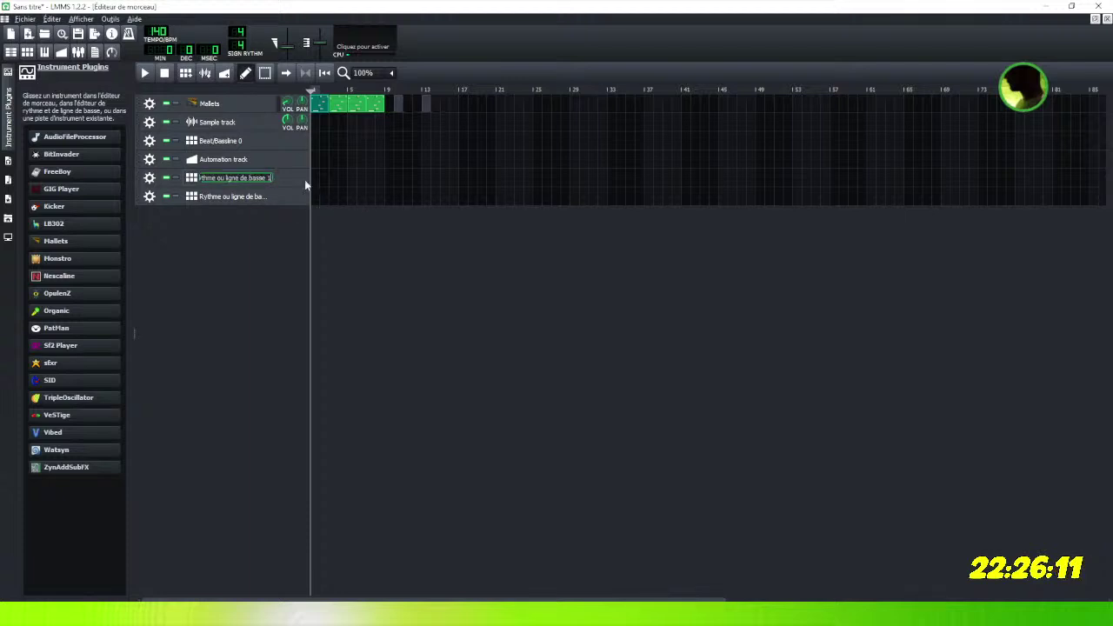
key(Return)
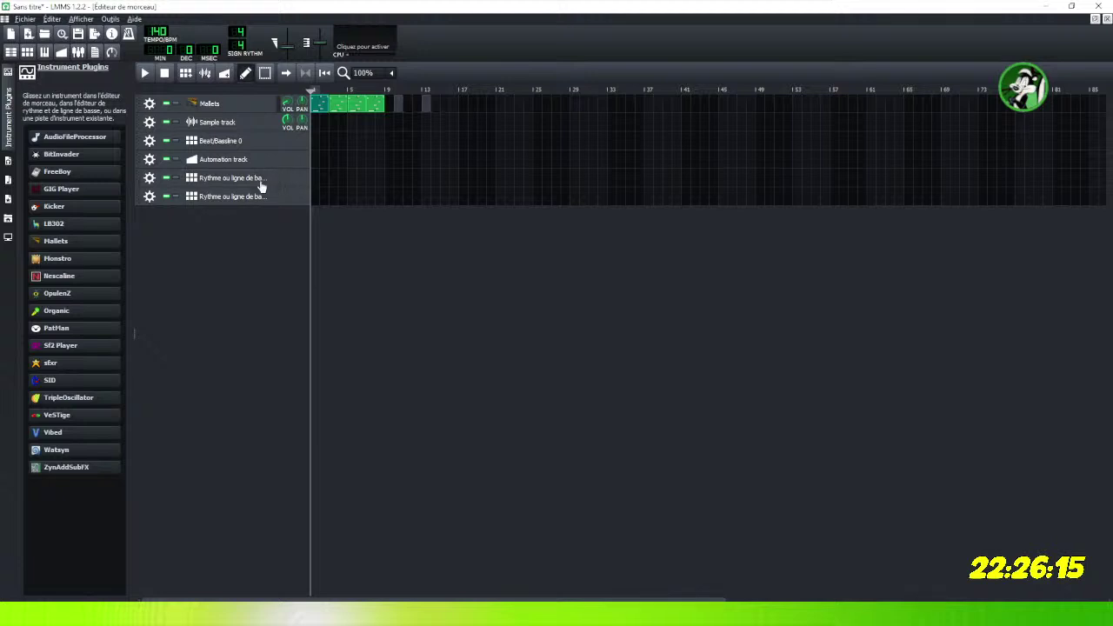
click(150, 178)
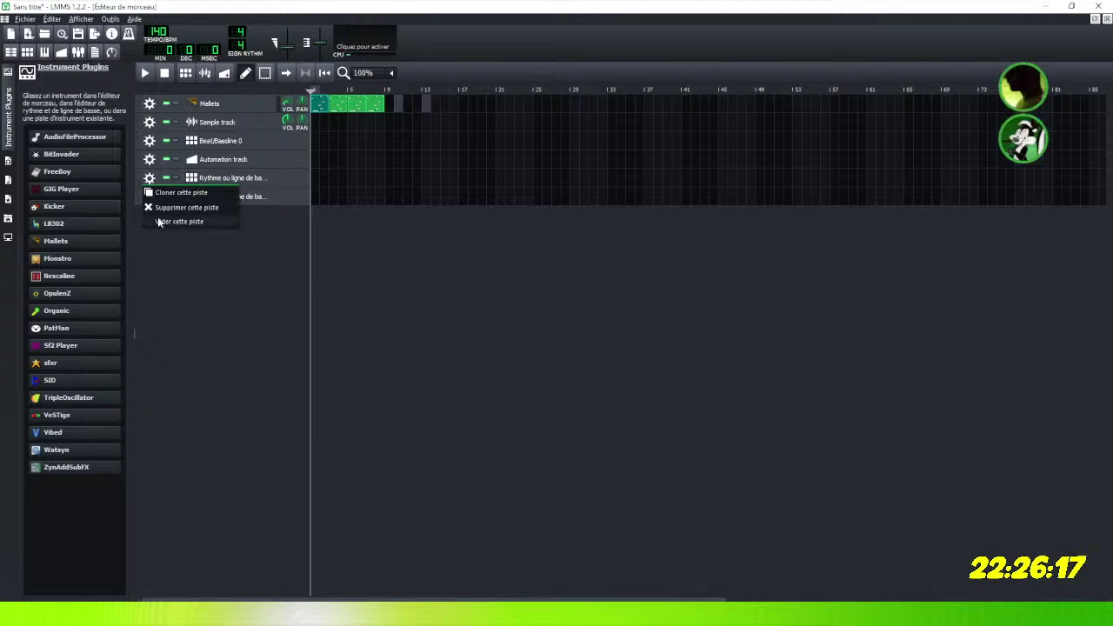
click(158, 208)
click(150, 178)
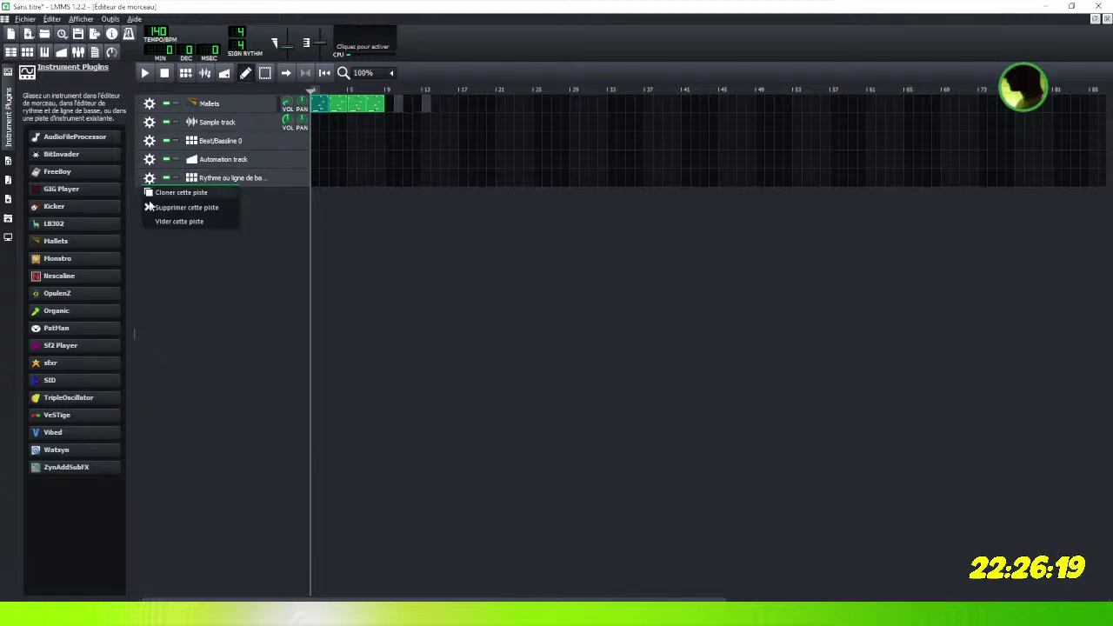
click(157, 208)
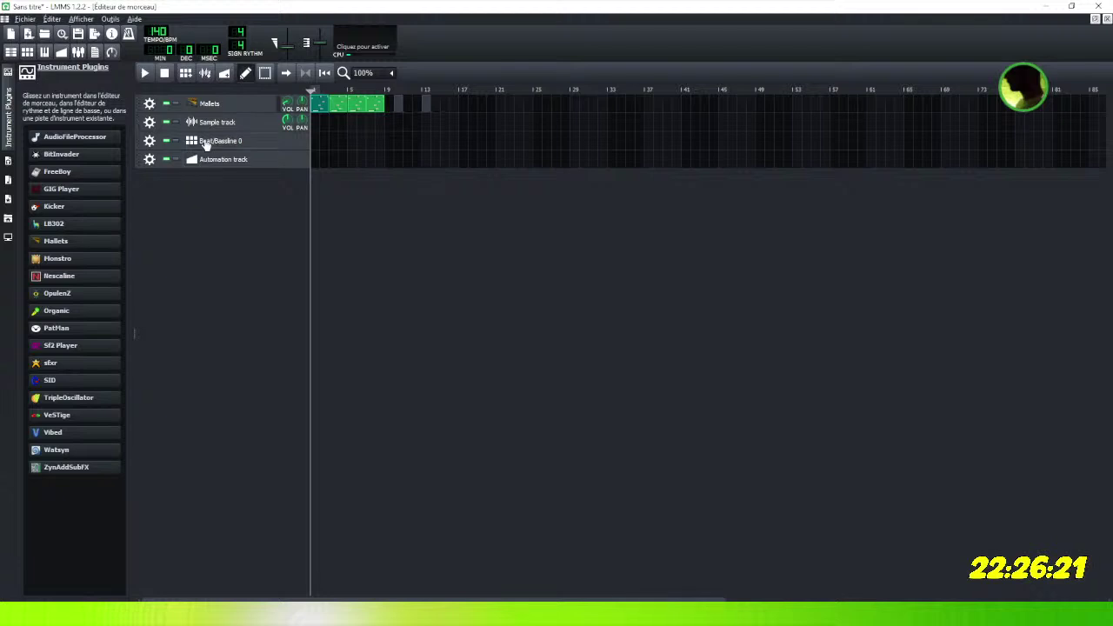
Place a Beat/Bassline 0 block at bar 1 and open it in the maximized beat and bassline editor.
click(206, 143)
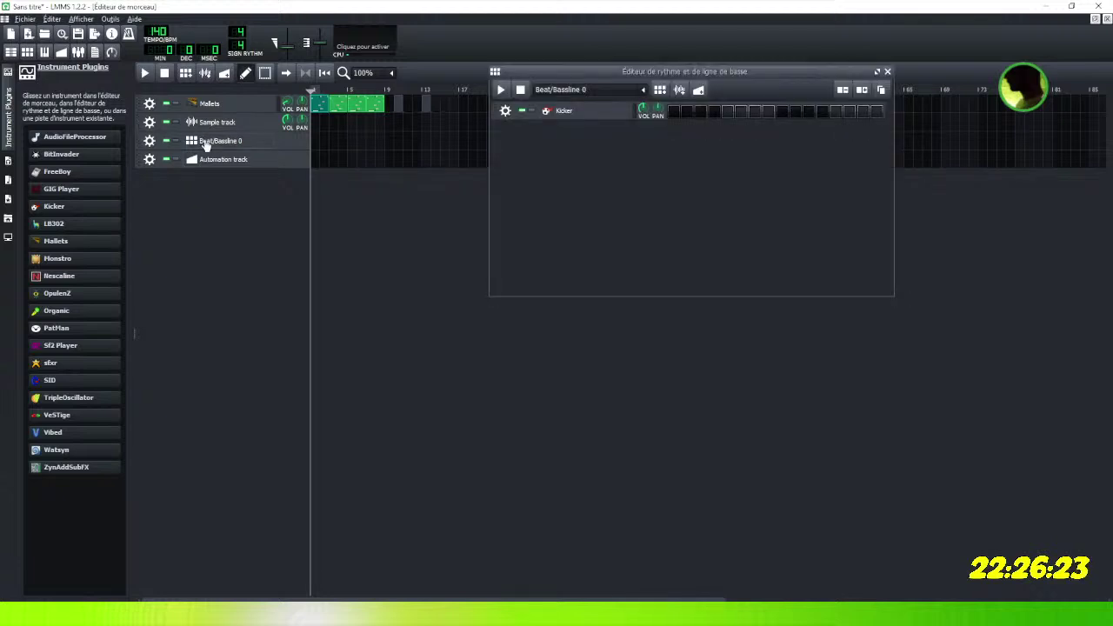
double_click(206, 146)
key(Return)
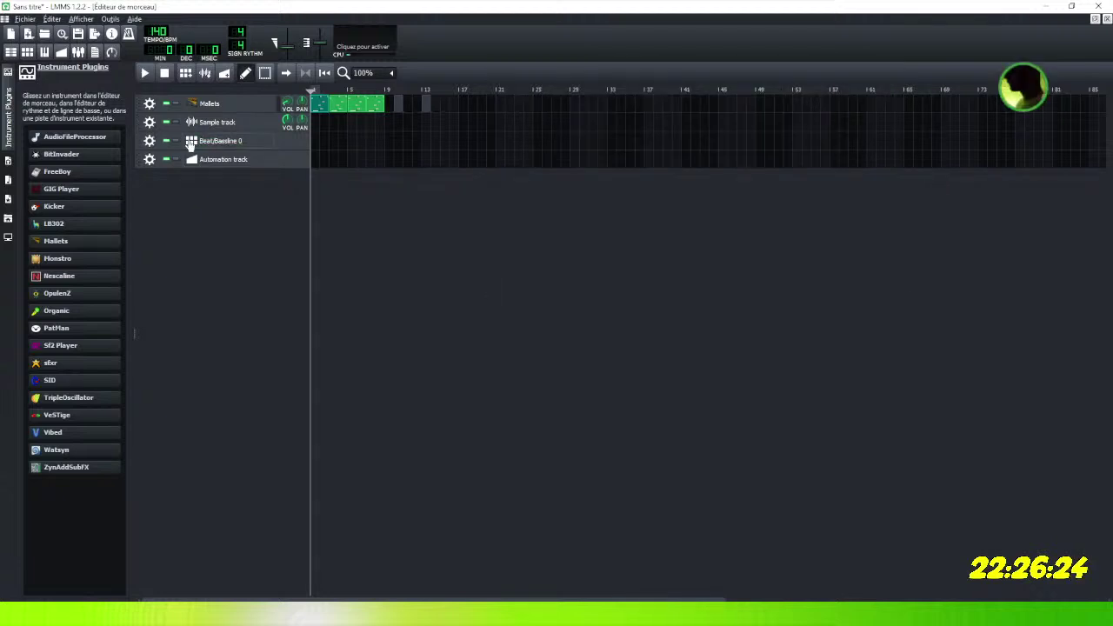
double_click(250, 144)
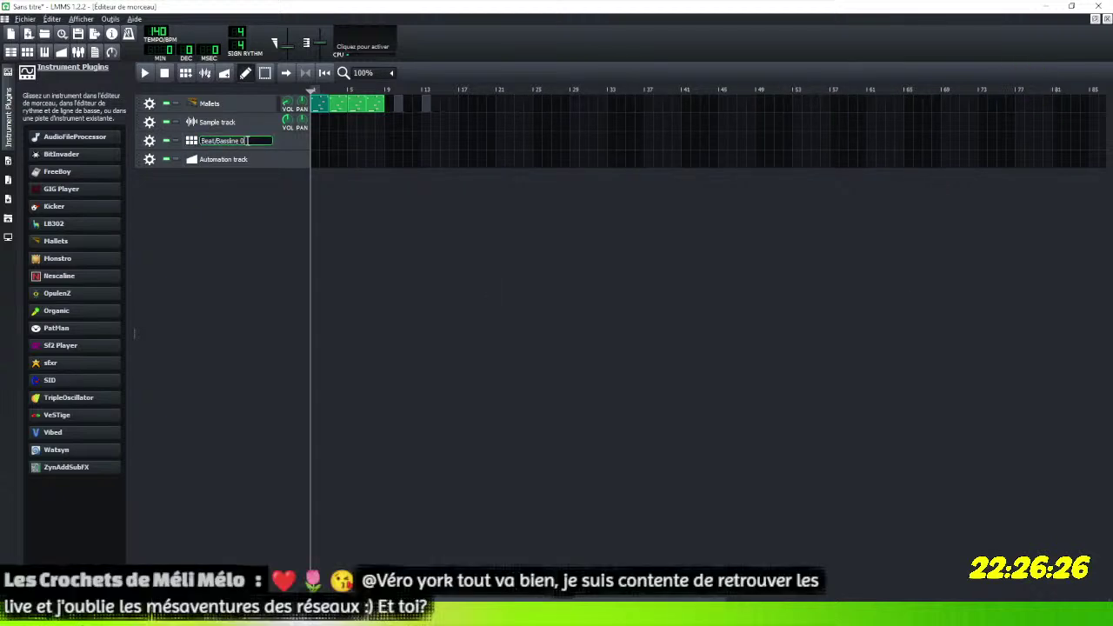
click(318, 143)
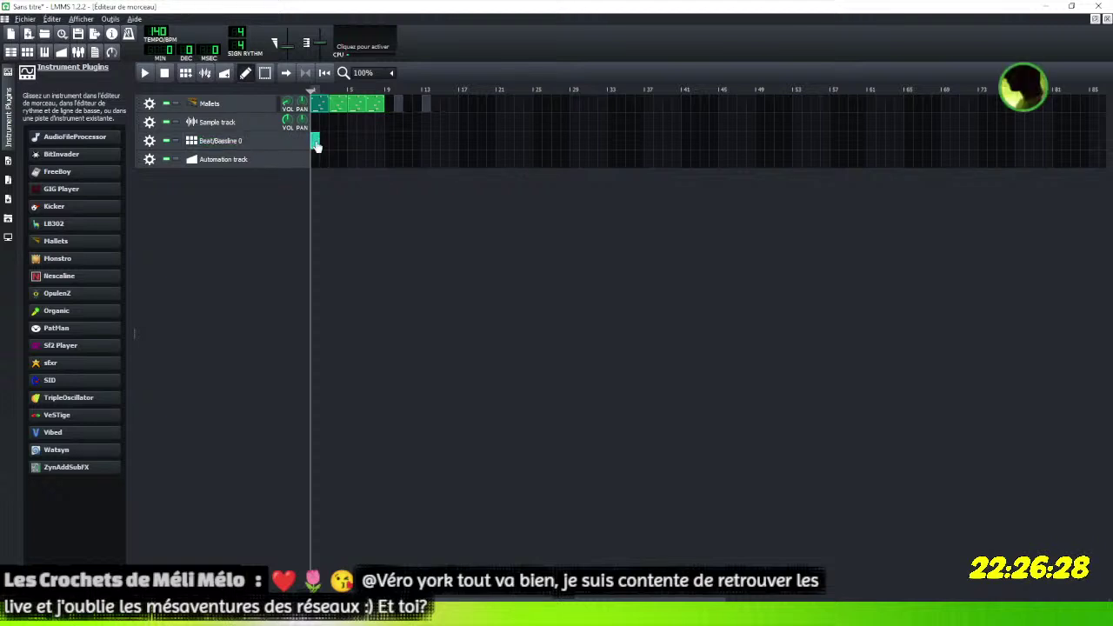
double_click(317, 143)
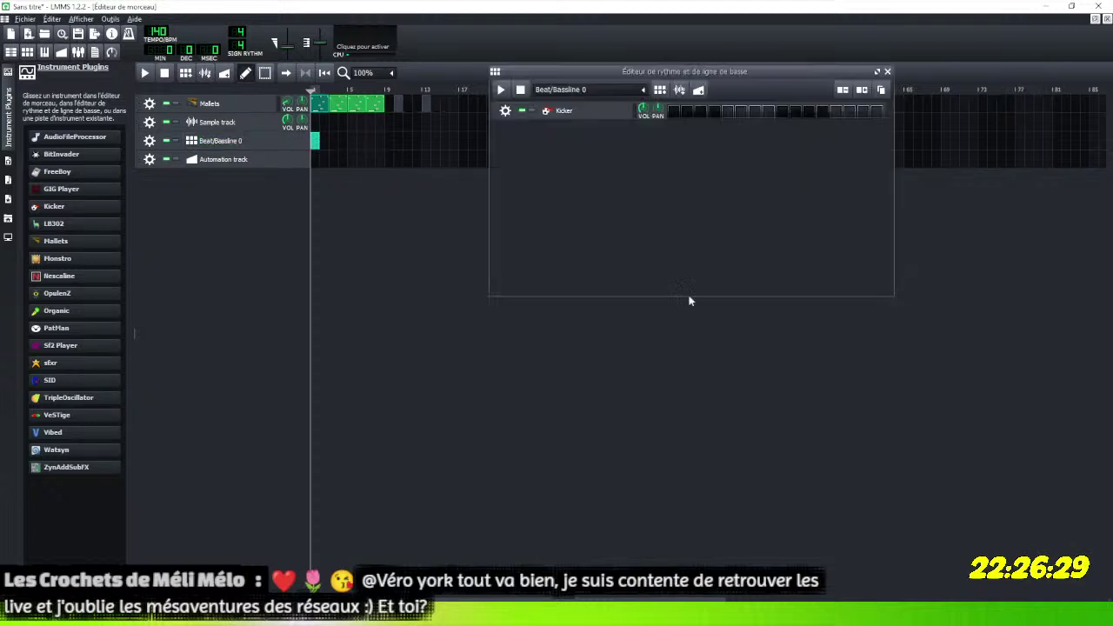
click(877, 71)
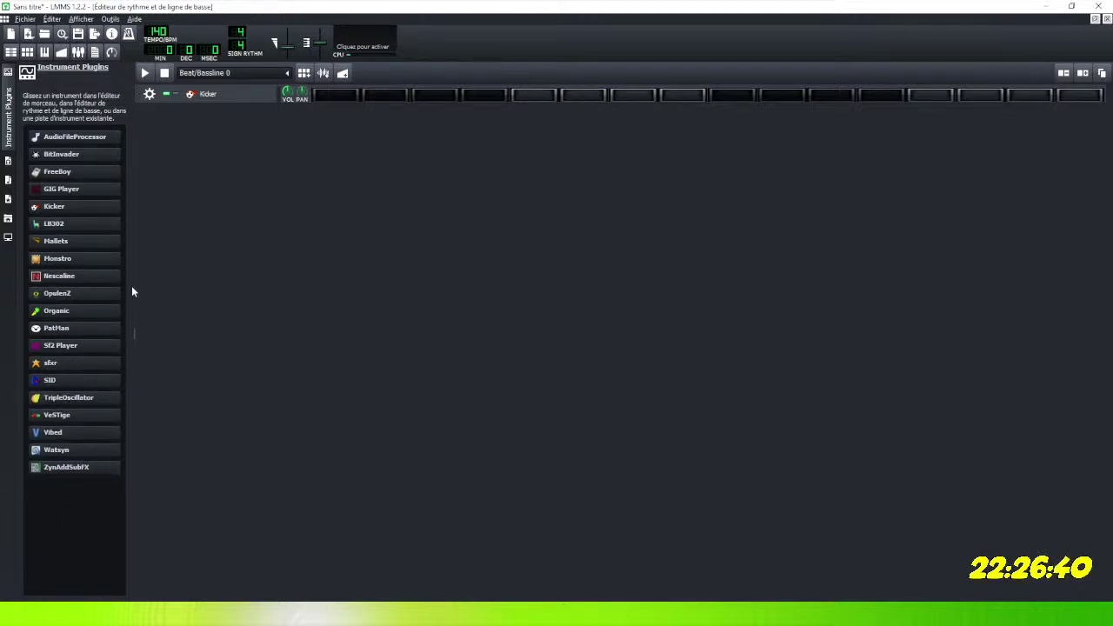
Open the Kicker instrument window, audition a note near C5, and move the window toward the middle of the editor.
click(214, 96)
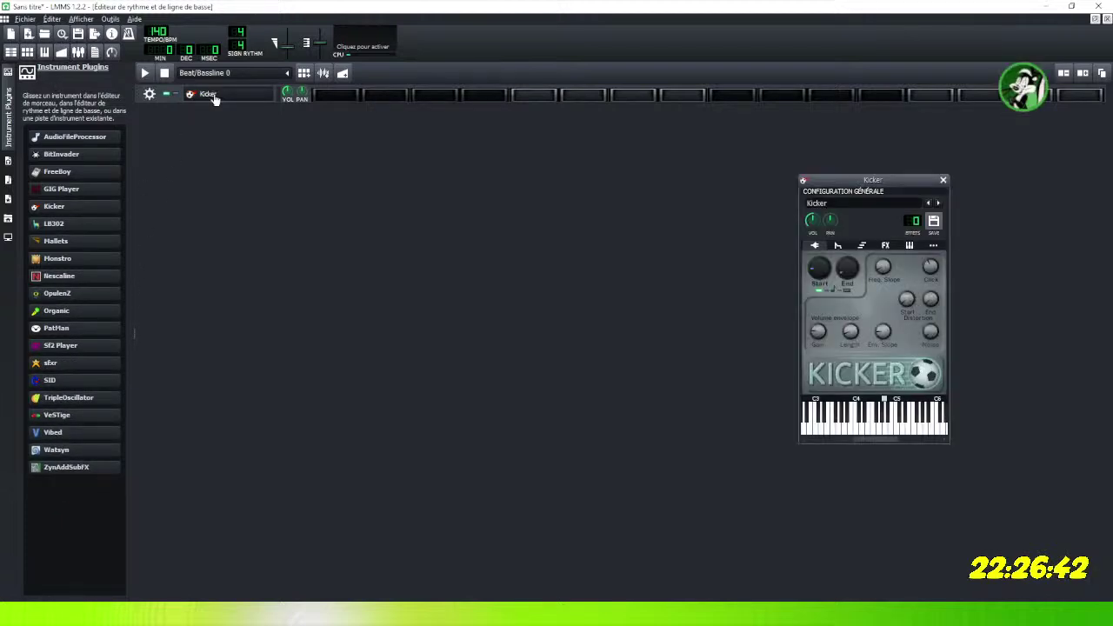
click(886, 432)
click(888, 433)
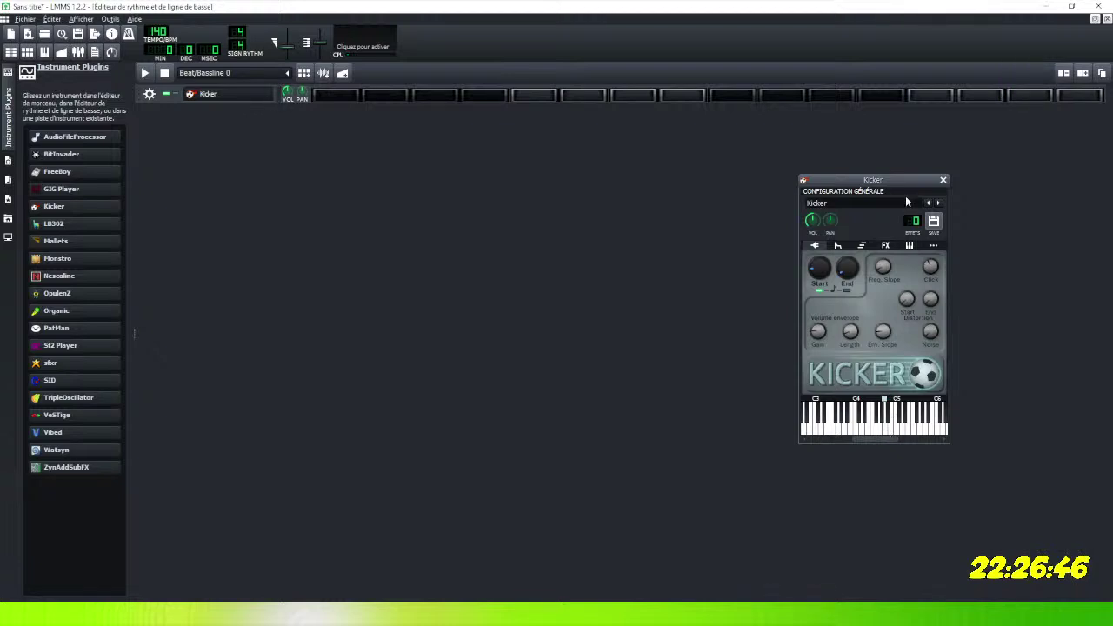
drag(897, 176, 559, 186)
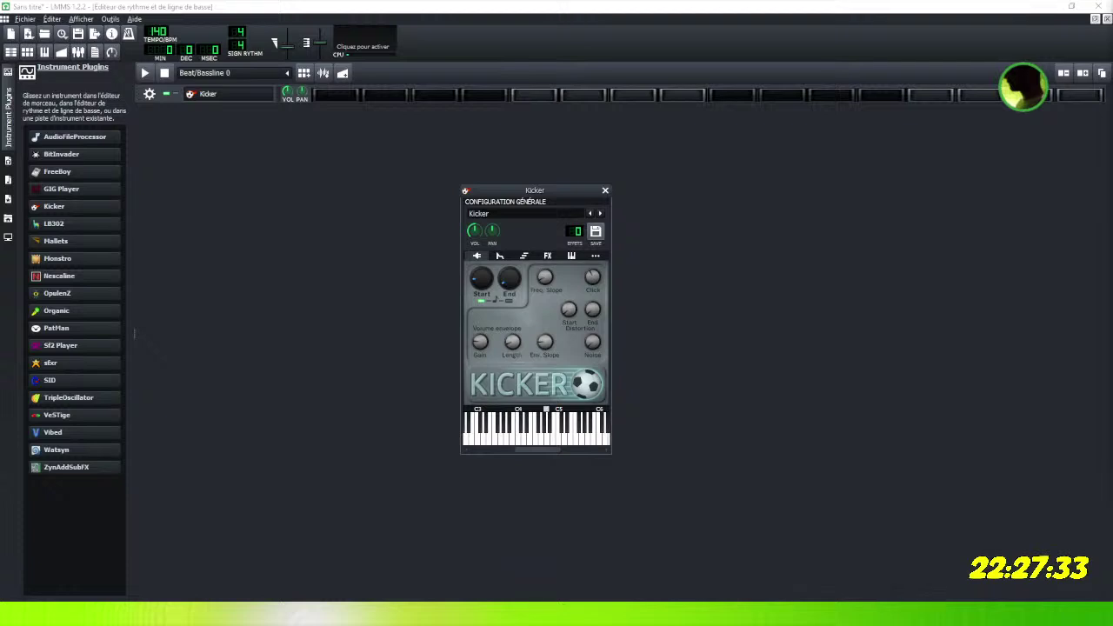
click(554, 193)
Audition the Kicker sound at several pitches around C4 and C5 on its keyboard.
drag(559, 439, 526, 444)
click(526, 444)
click(526, 444)
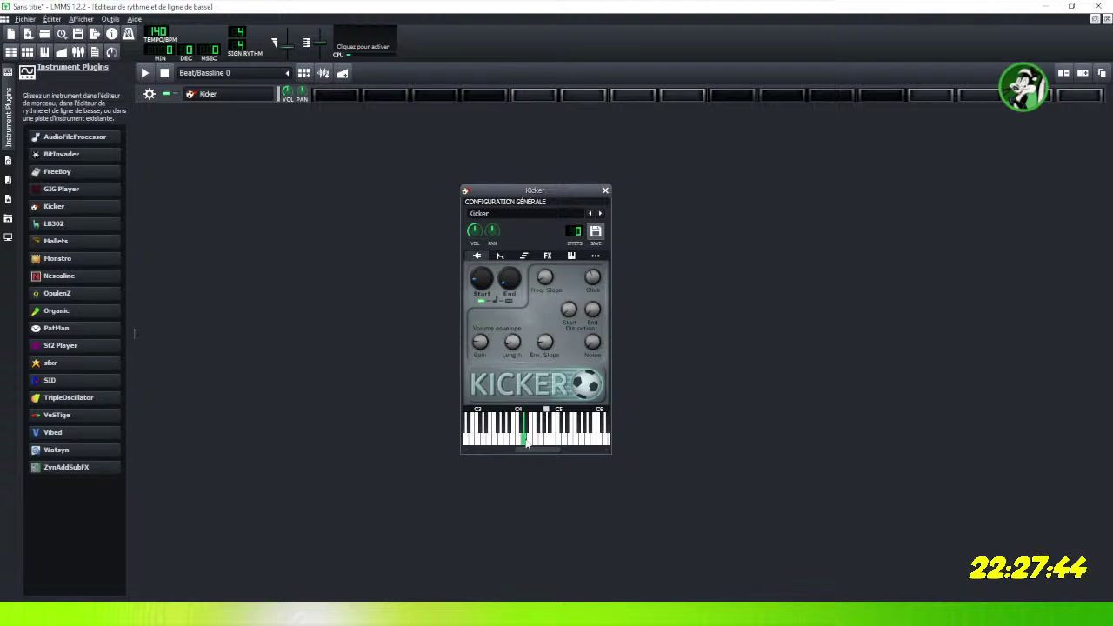
click(526, 443)
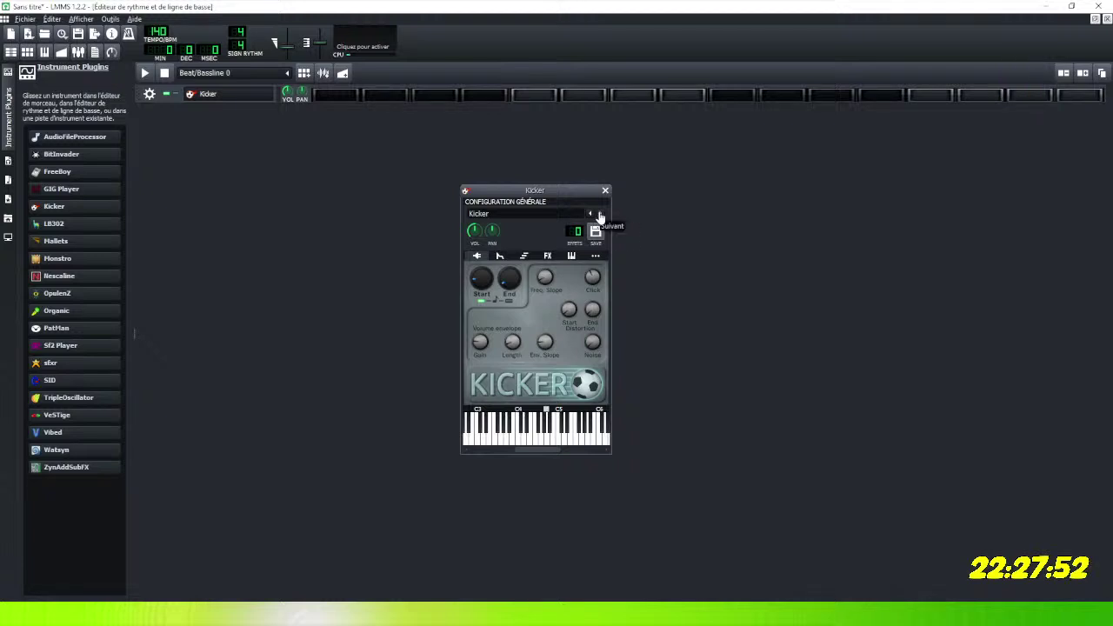
click(571, 440)
click(517, 442)
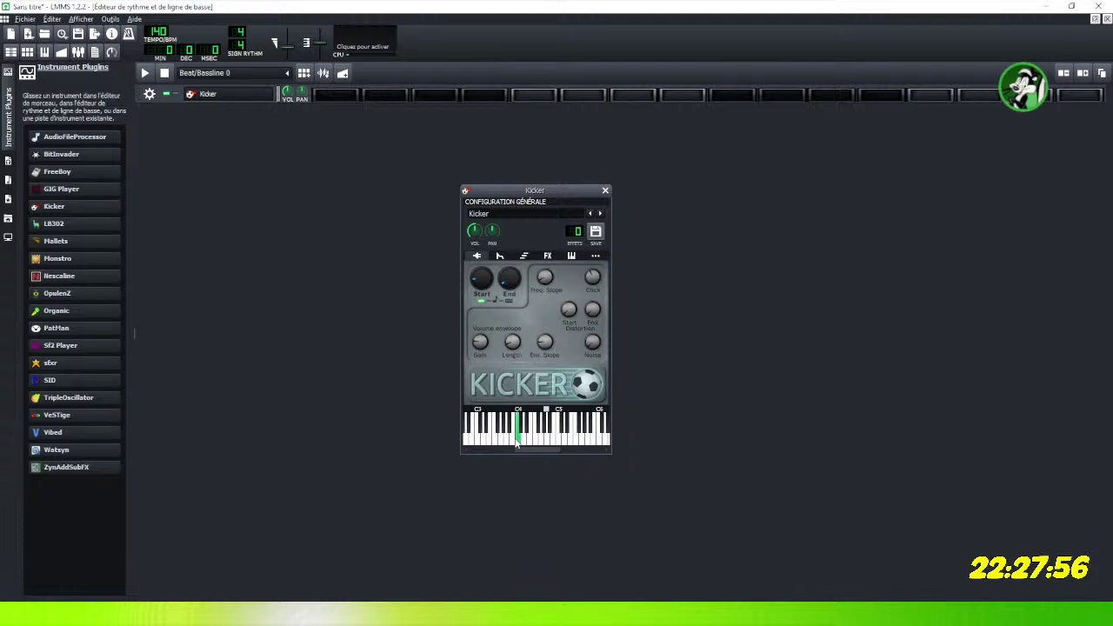
click(516, 441)
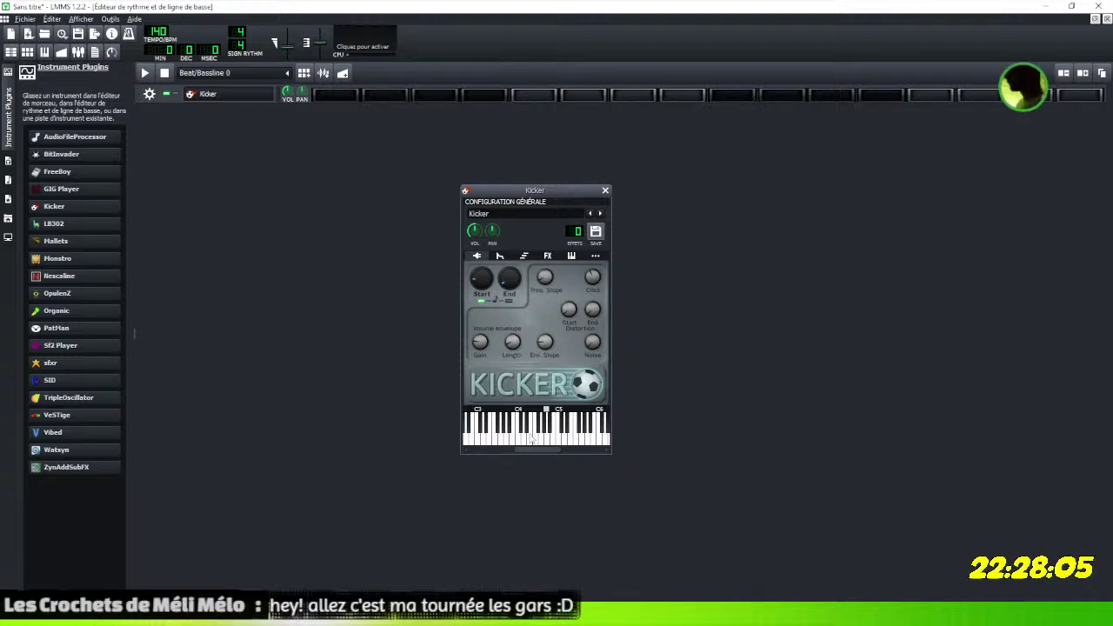
click(532, 435)
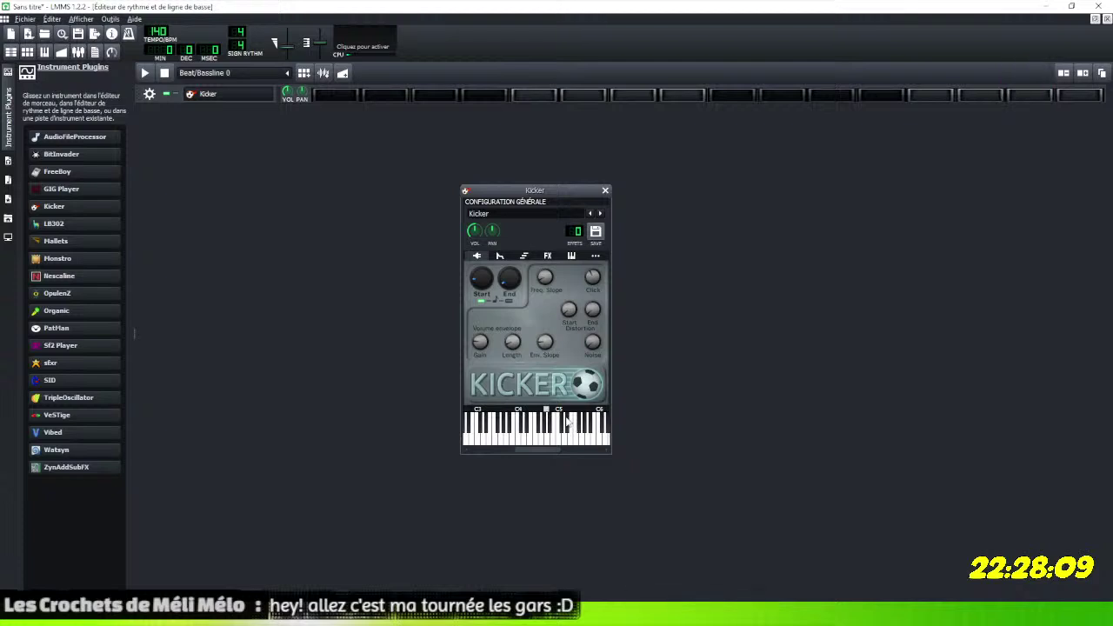
click(519, 440)
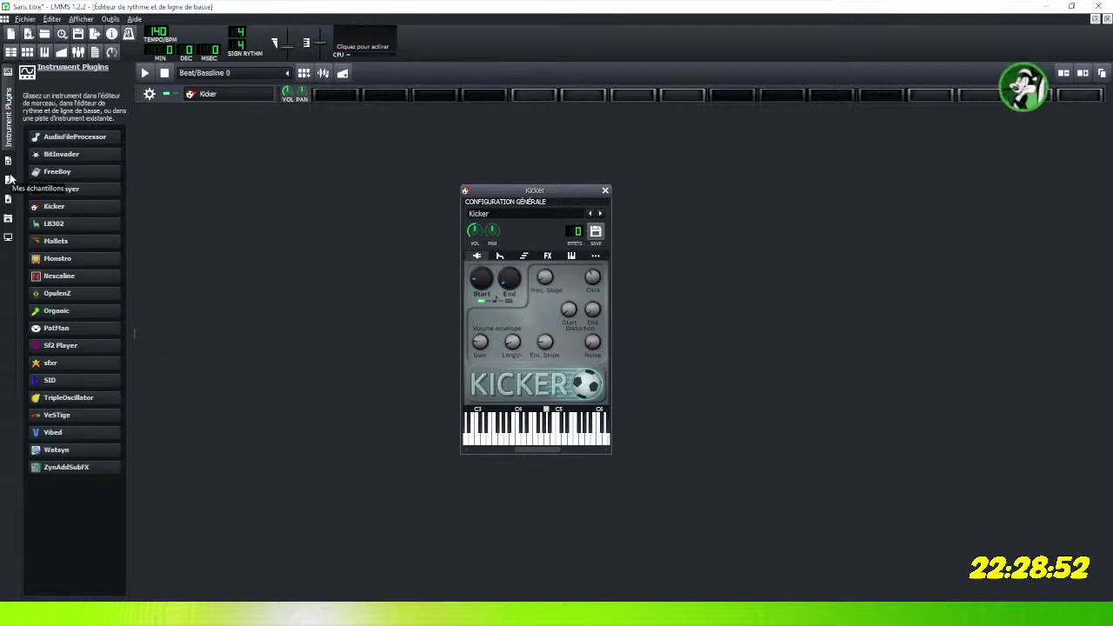
Browse the drums folder in the sample library and preview bassdrum01.ogg and bassdrum02.ogg.
mouse_move(74, 243)
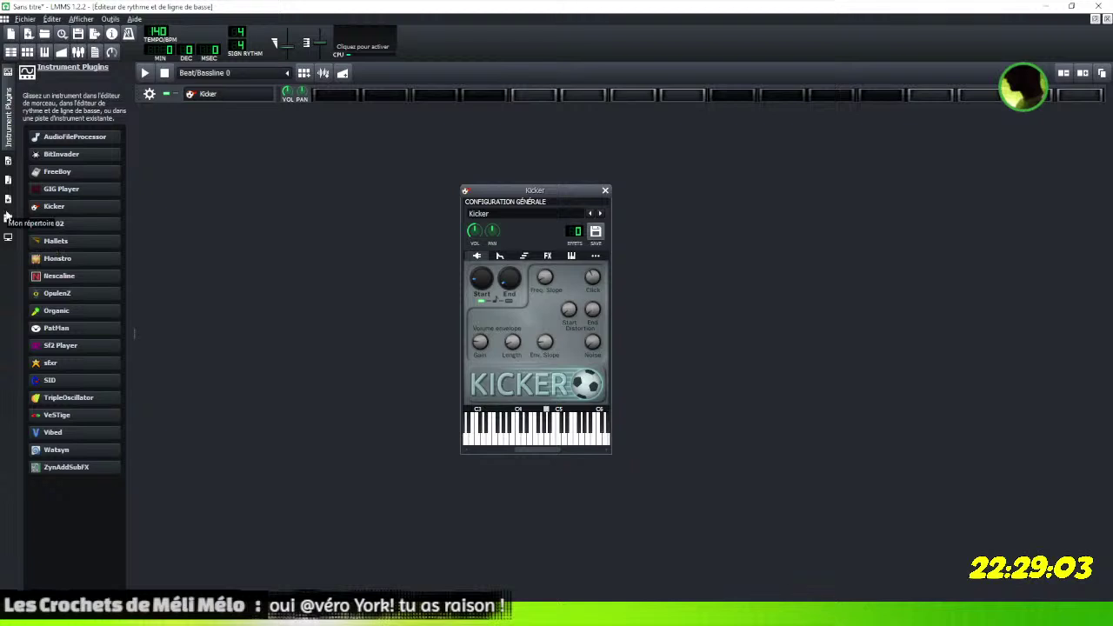
click(8, 162)
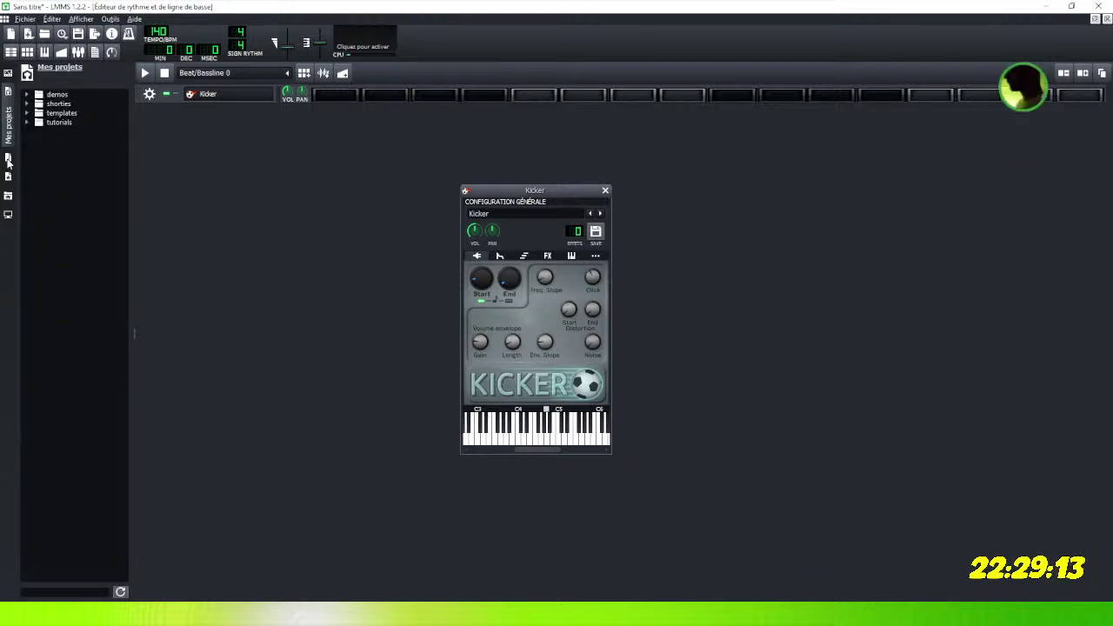
click(8, 160)
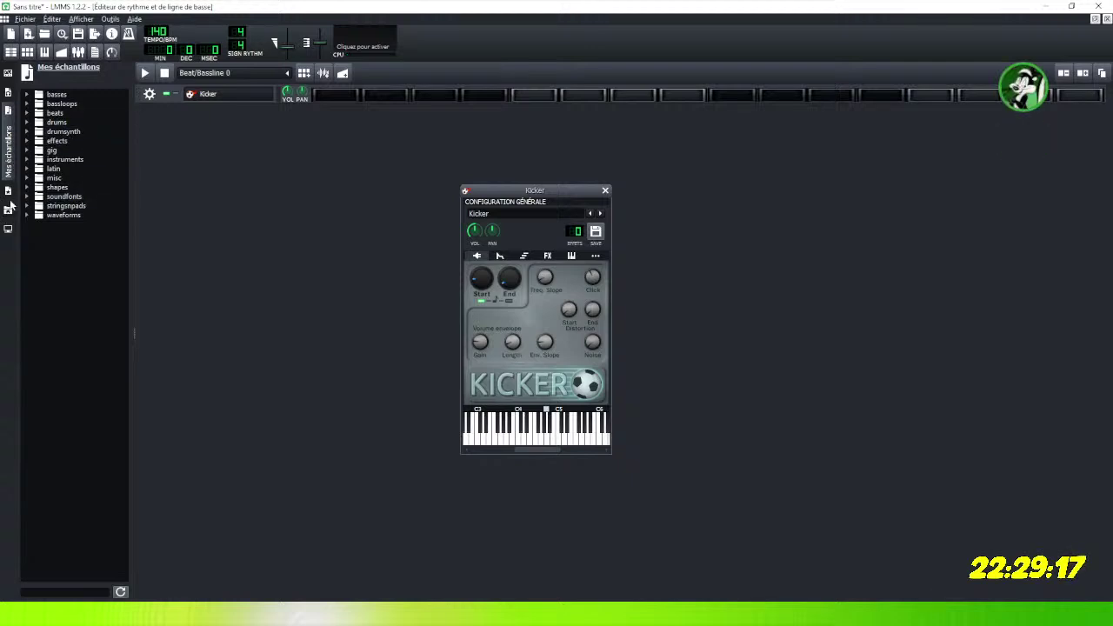
click(27, 123)
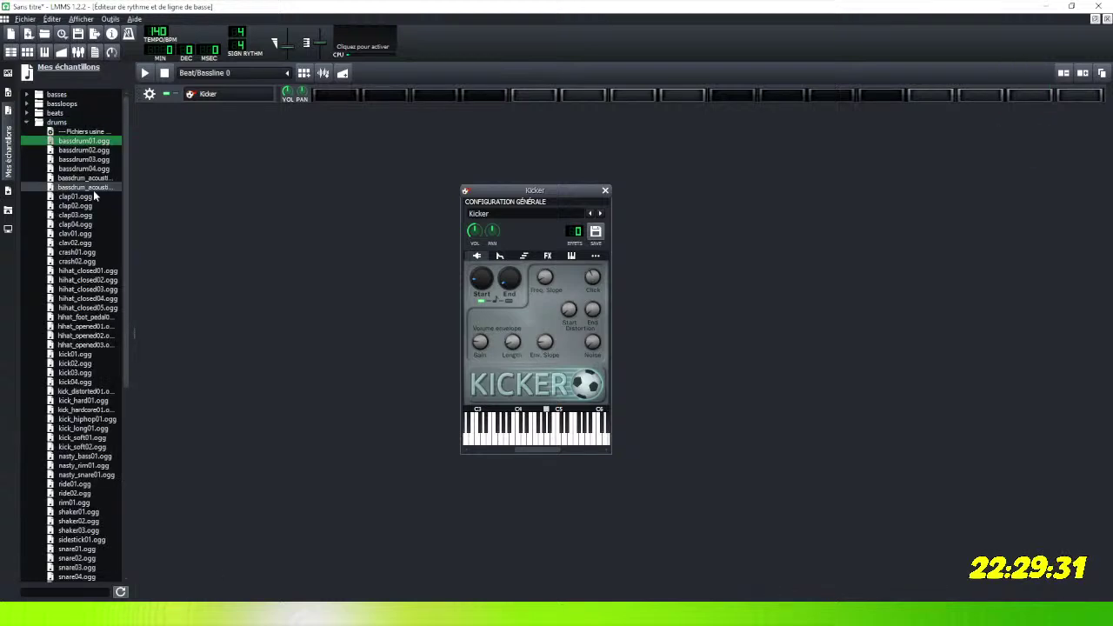
click(90, 147)
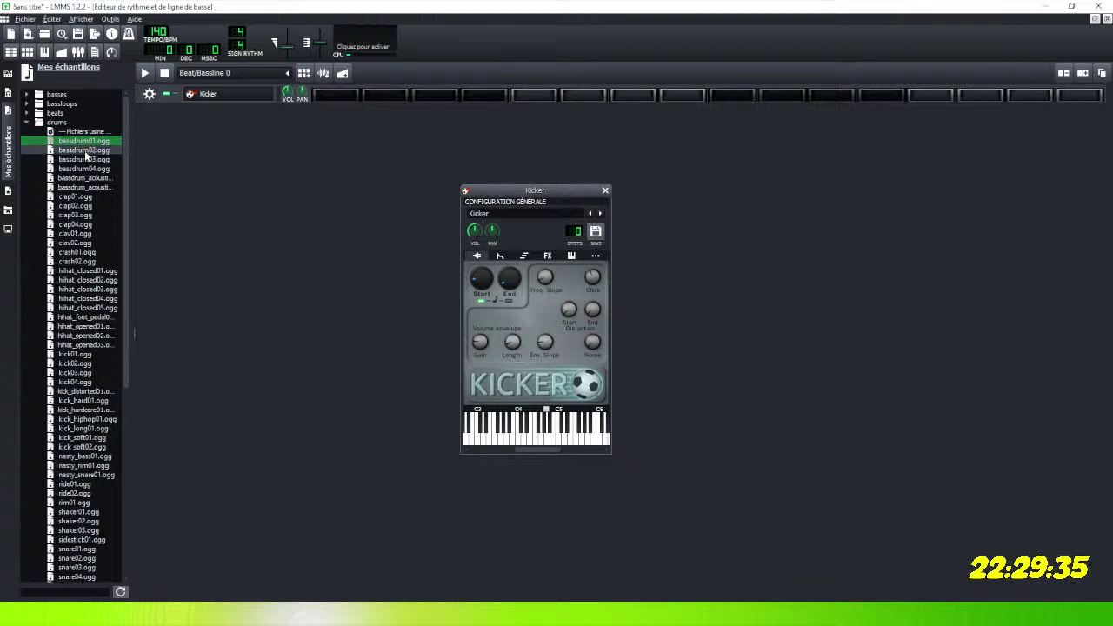
click(85, 151)
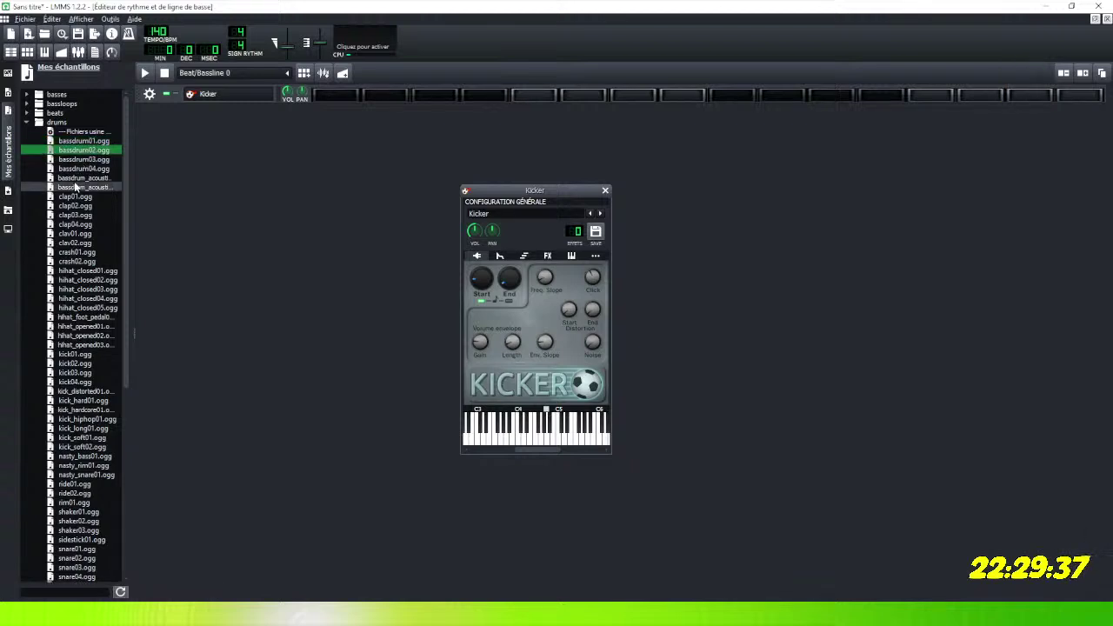
Add the bassdrum_acoustic02 sample as one track and bassdrum04.ogg as three tracks in Beat/Bassline 0.
double_click(76, 187)
click(79, 178)
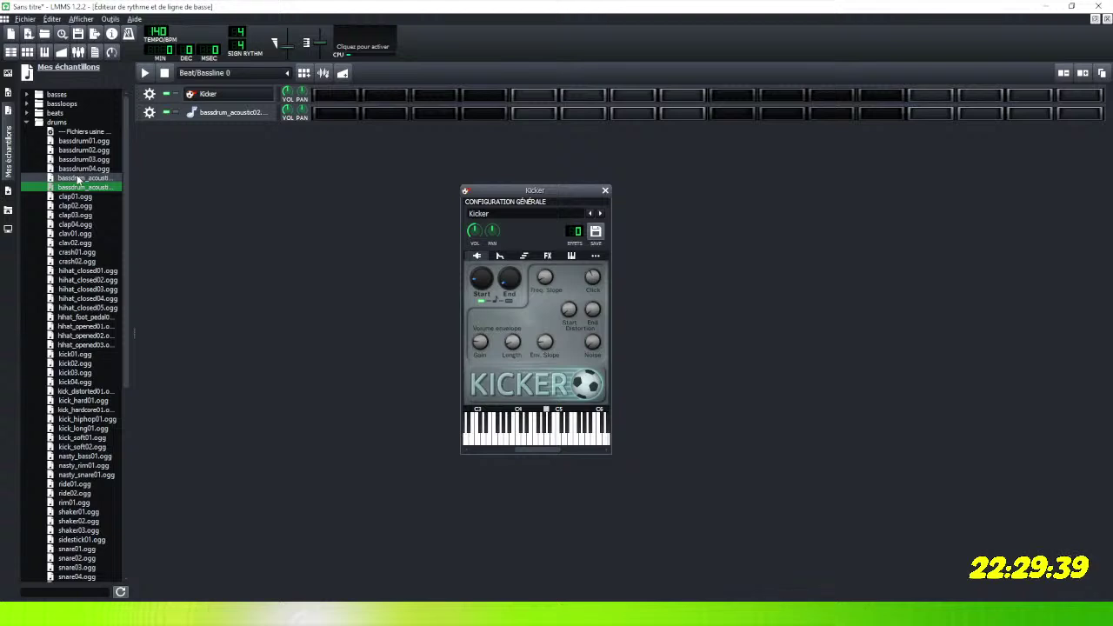
click(80, 169)
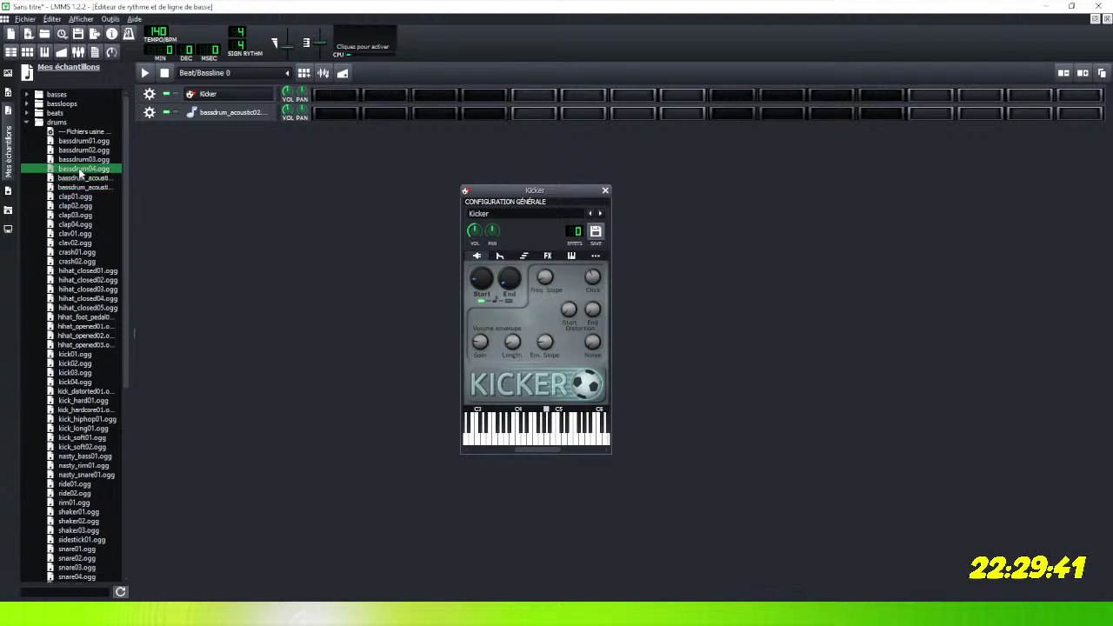
double_click(80, 169)
double_click(80, 171)
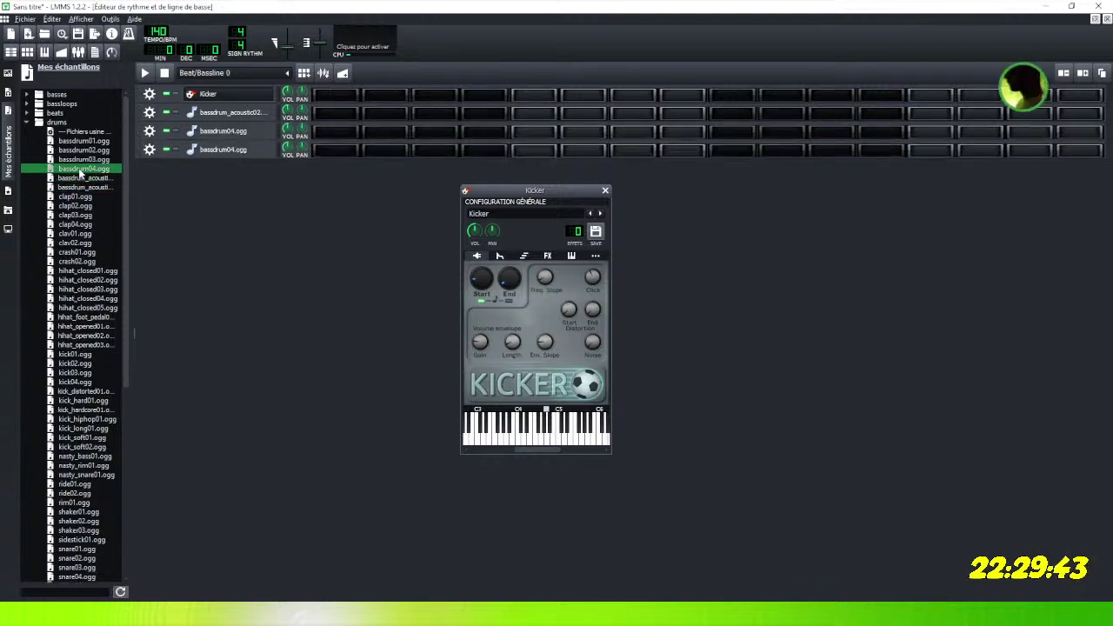
double_click(79, 171)
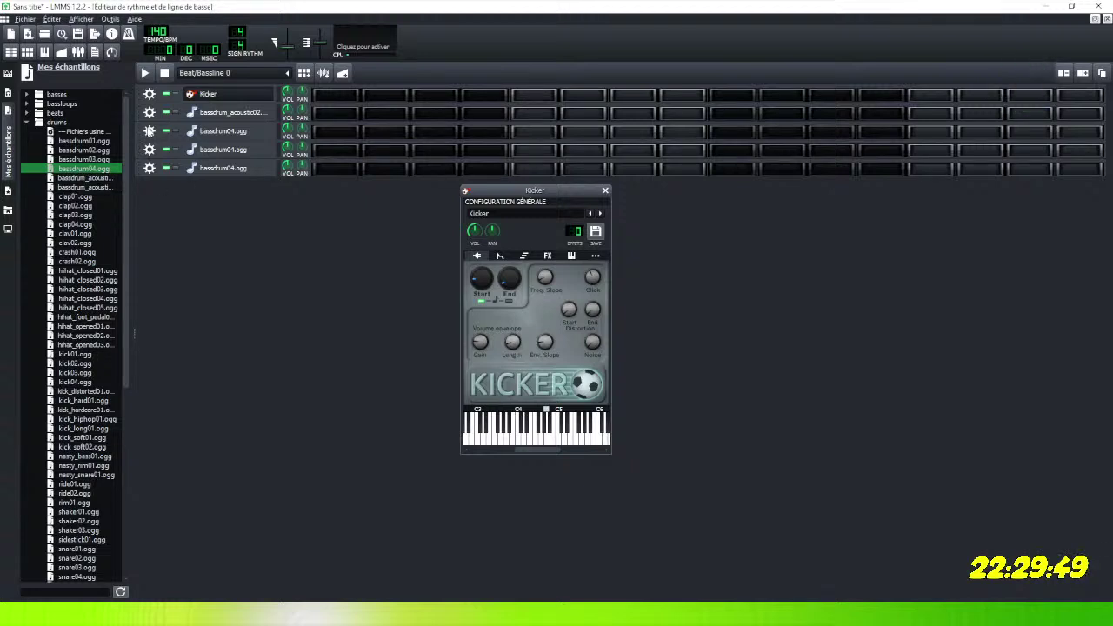
Delete two of the duplicate bassdrum04.ogg tracks, keeping a single one.
click(149, 130)
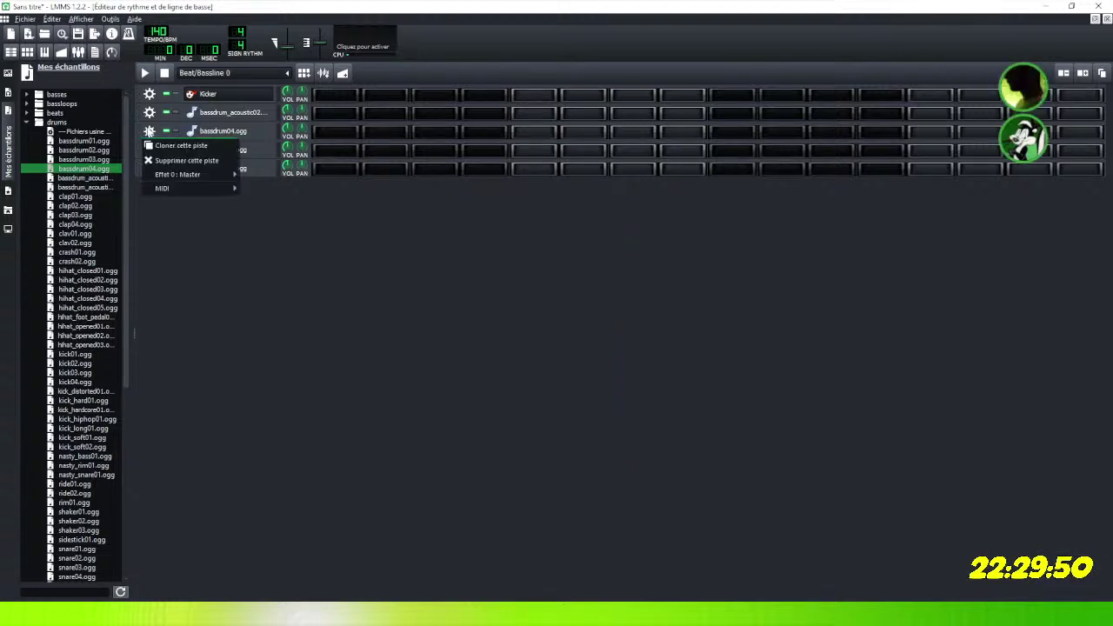
click(200, 161)
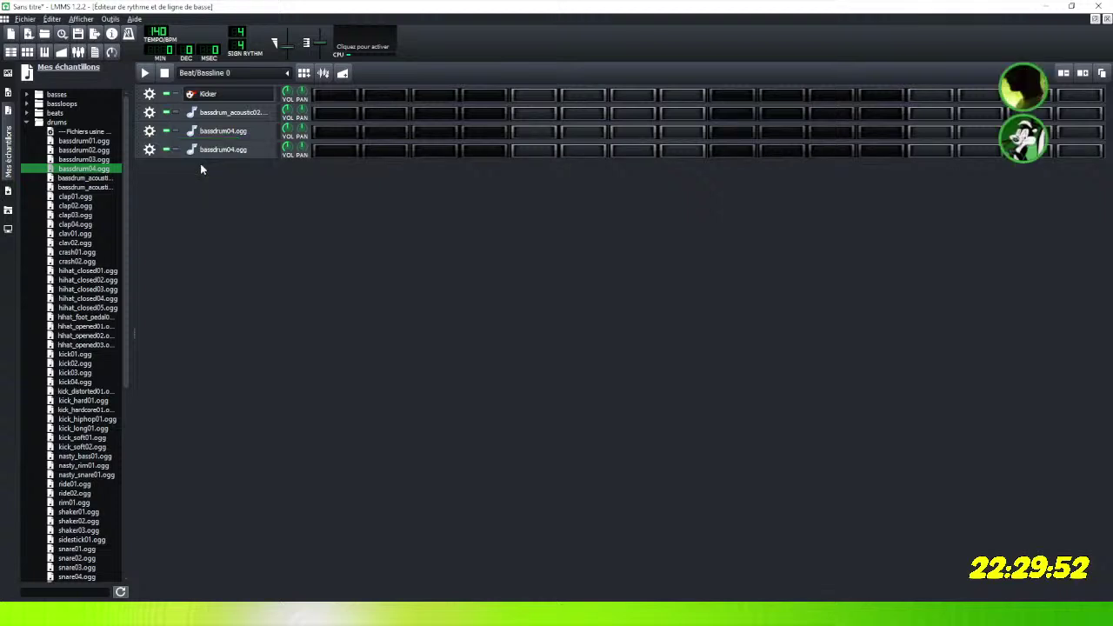
click(150, 149)
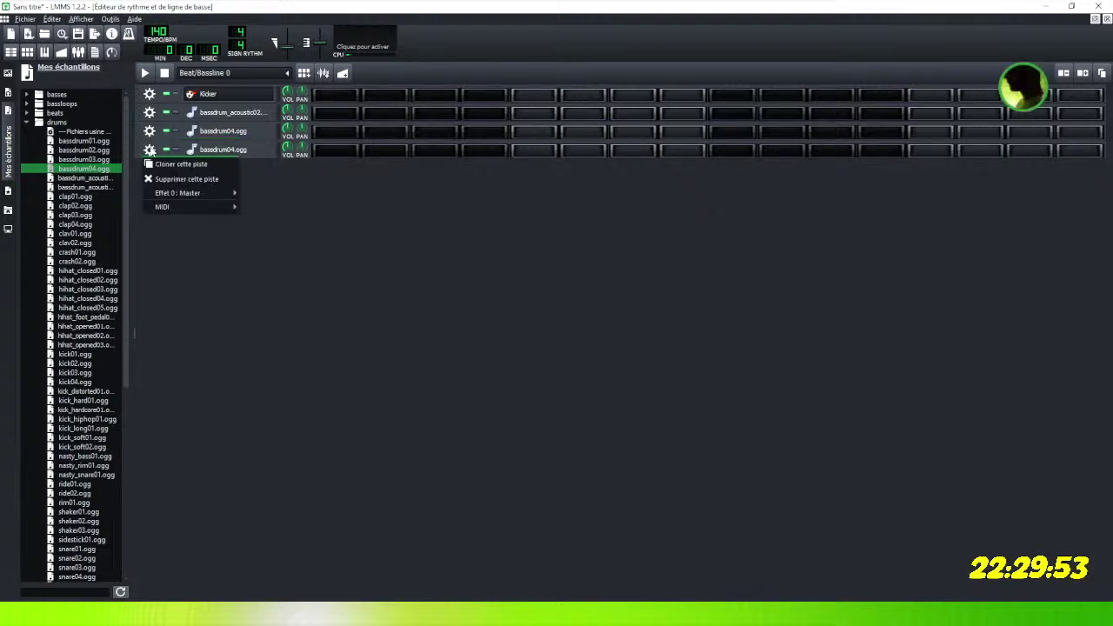
click(182, 178)
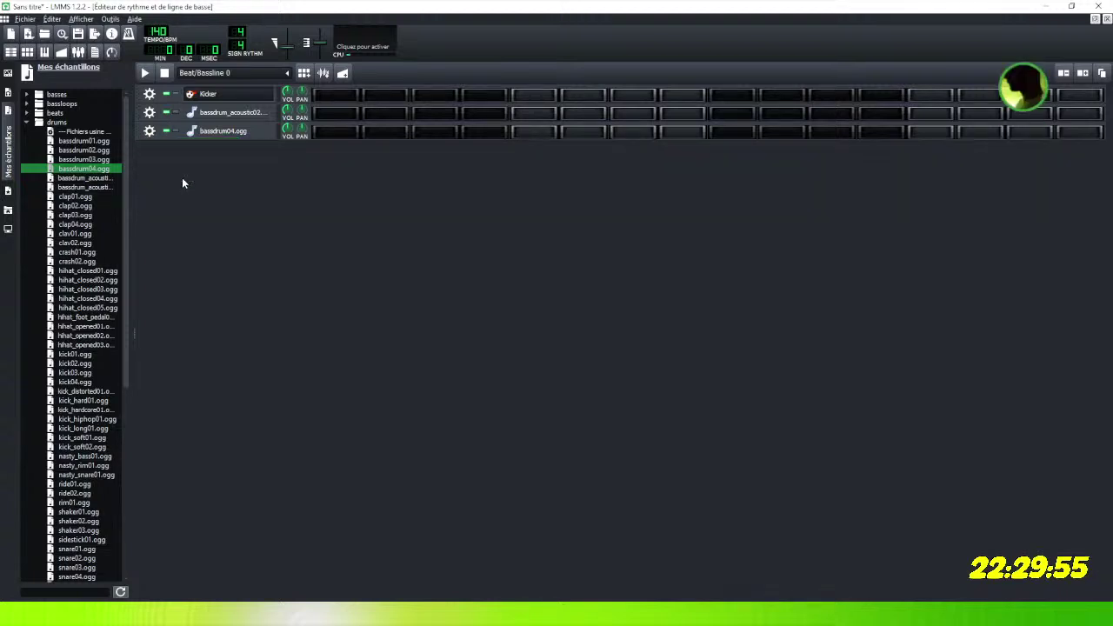
Start playback of Beat/Bassline 0 and place bassdrum04.ogg hits on steps 1, 5, 9 and 13.
click(144, 72)
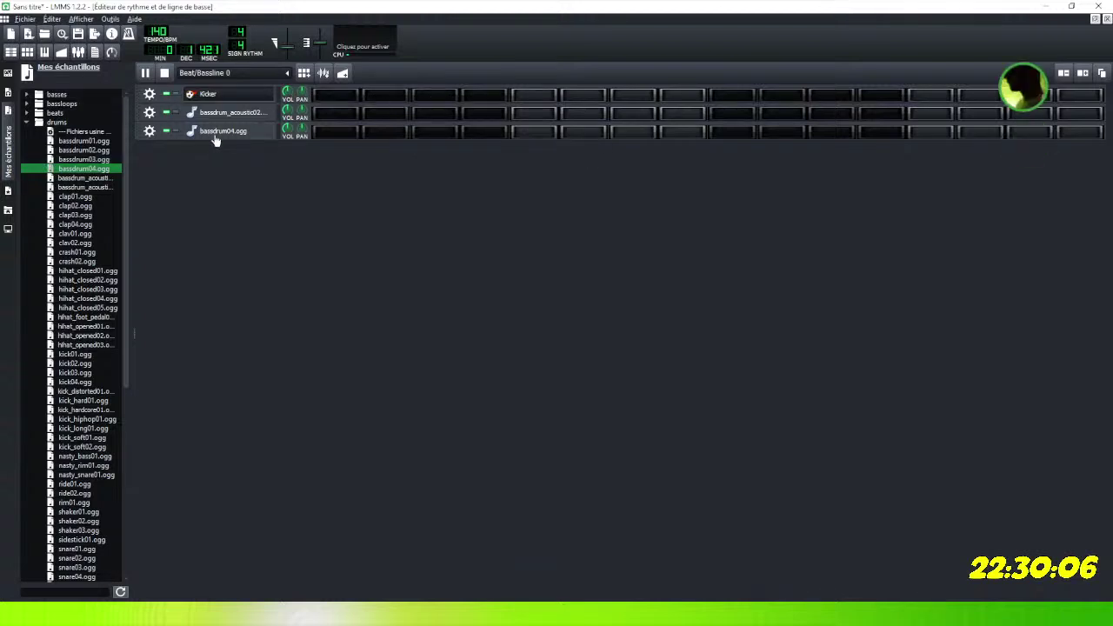
click(320, 136)
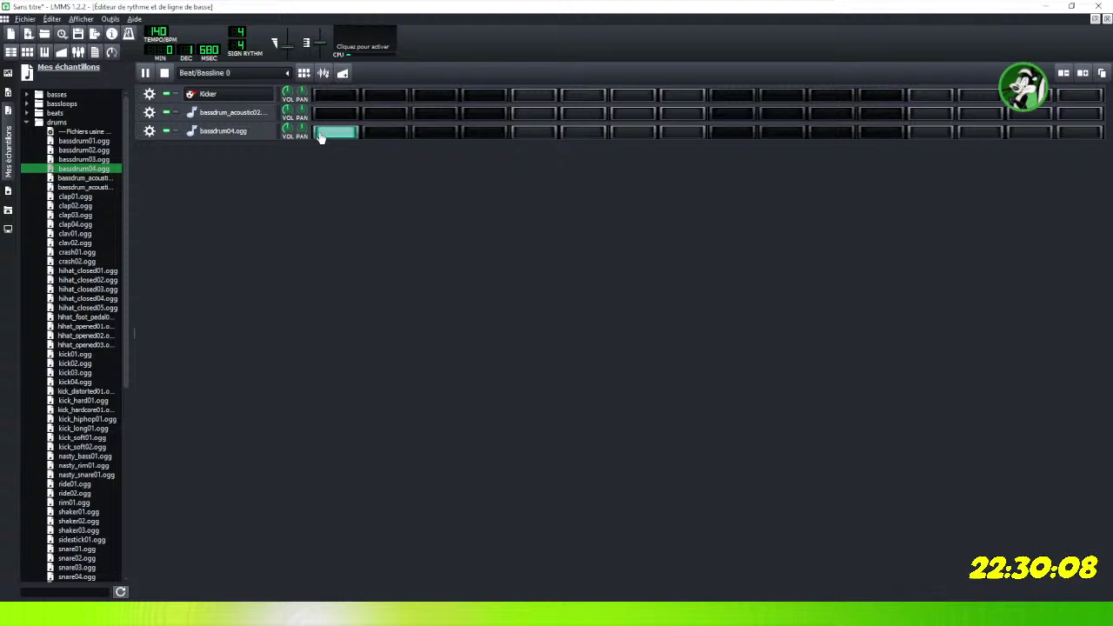
click(531, 132)
click(740, 136)
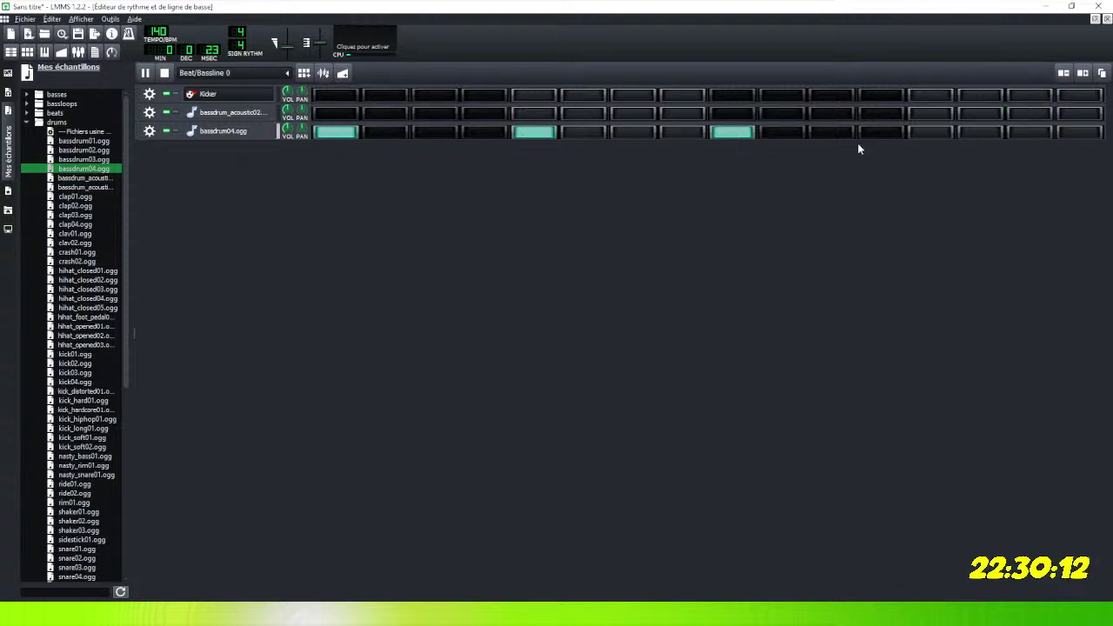
click(931, 136)
click(1010, 136)
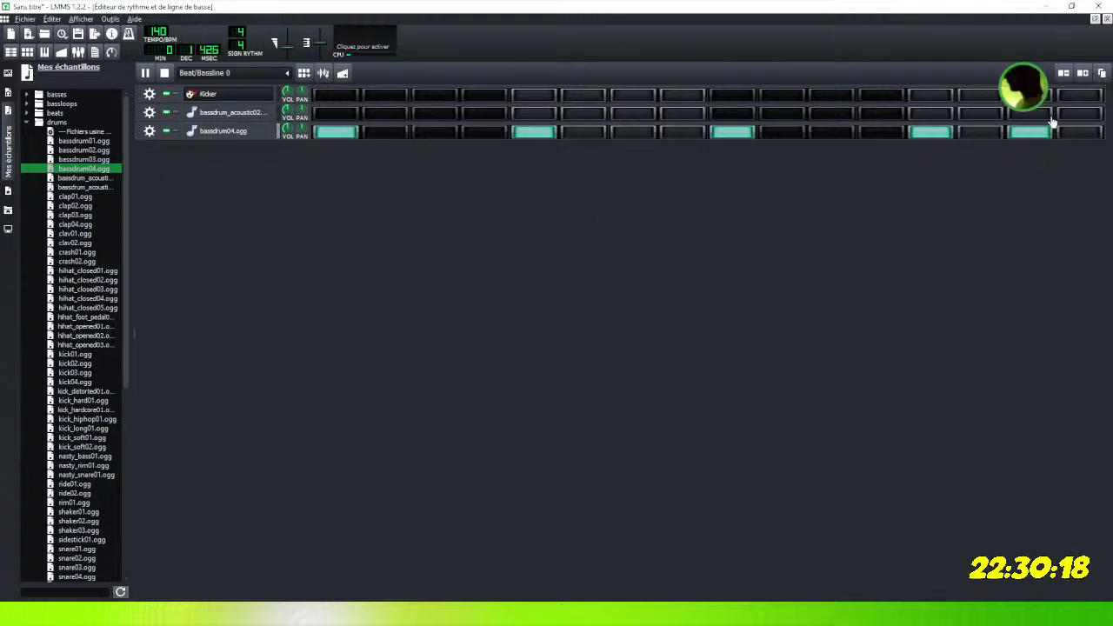
right_click(1028, 133)
click(873, 216)
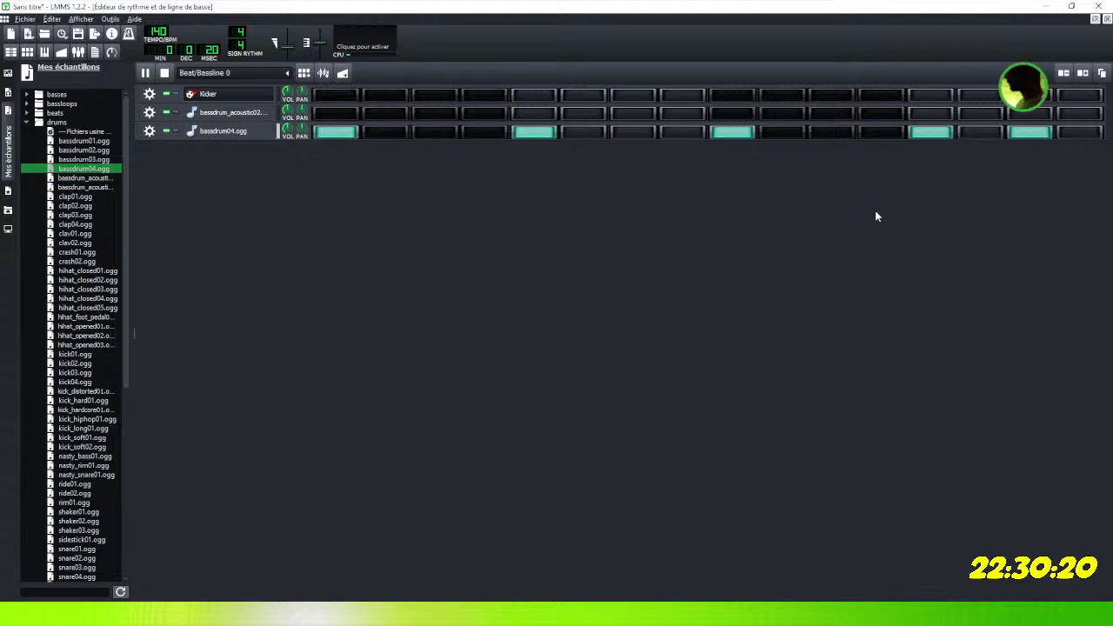
click(1031, 132)
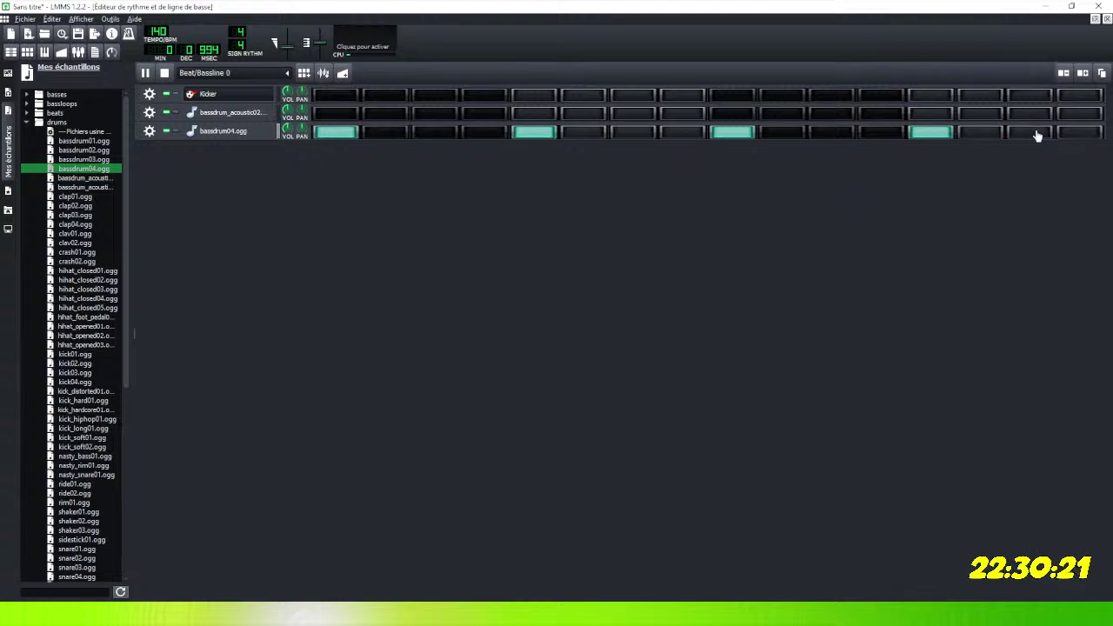
With playback stopped, extend the pattern by 16 steps and add bassdrum04.ogg hits on steps 17 and 21.
click(165, 72)
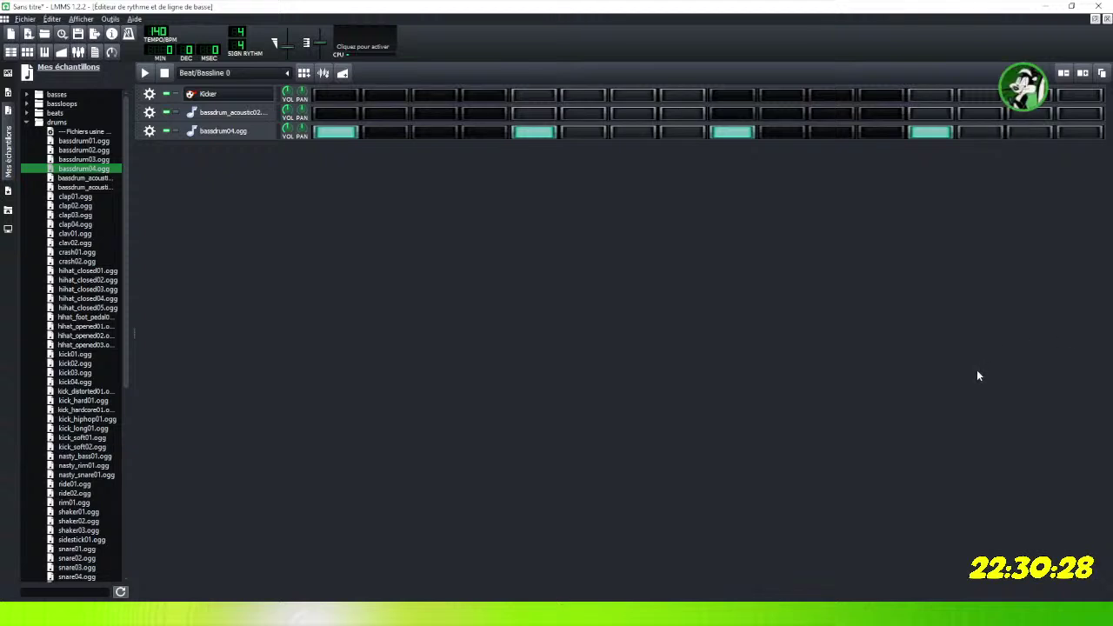
click(1089, 74)
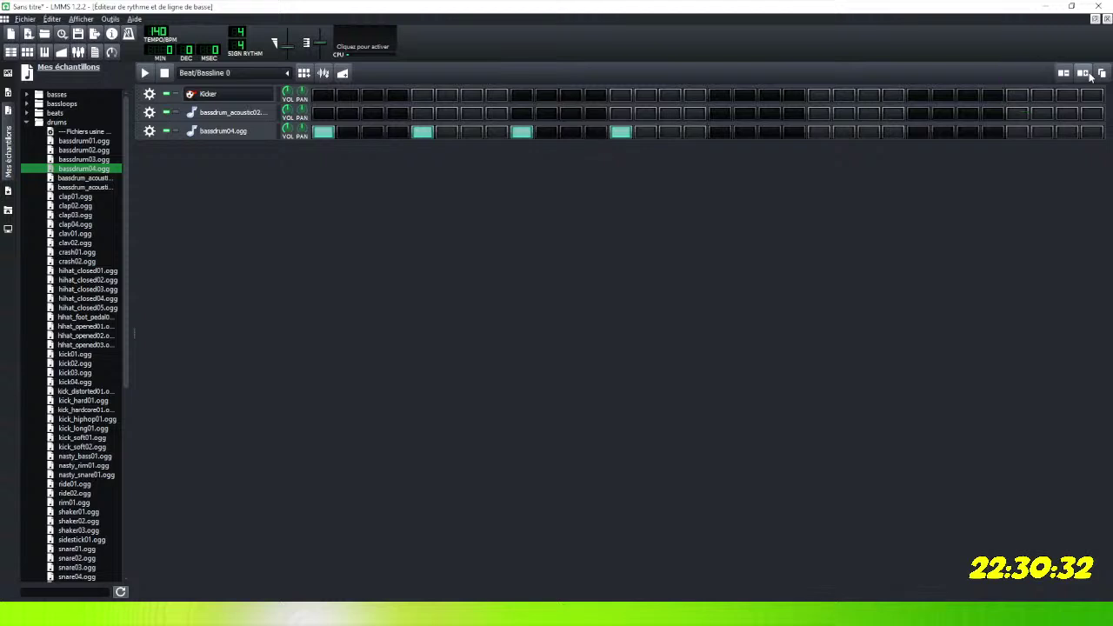
click(721, 134)
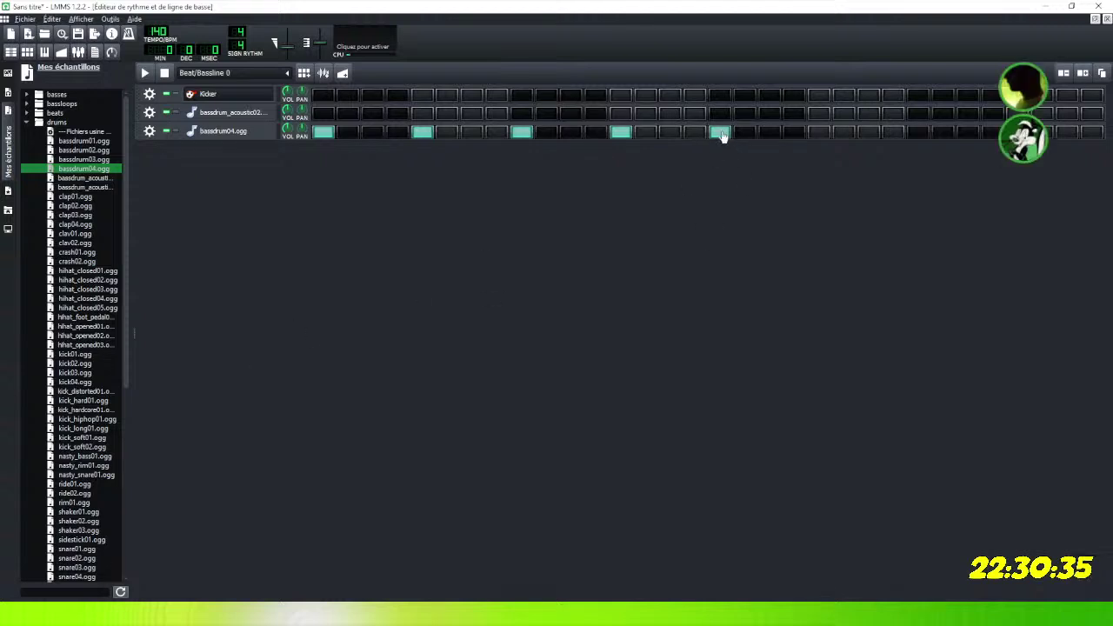
click(821, 133)
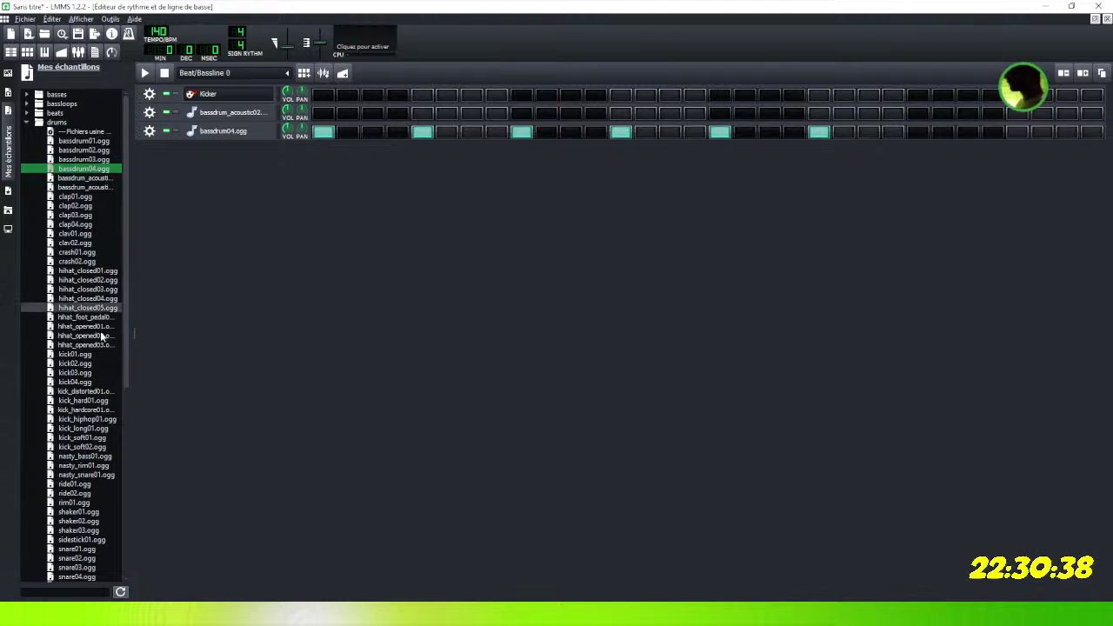
scroll(86, 357, down, 1)
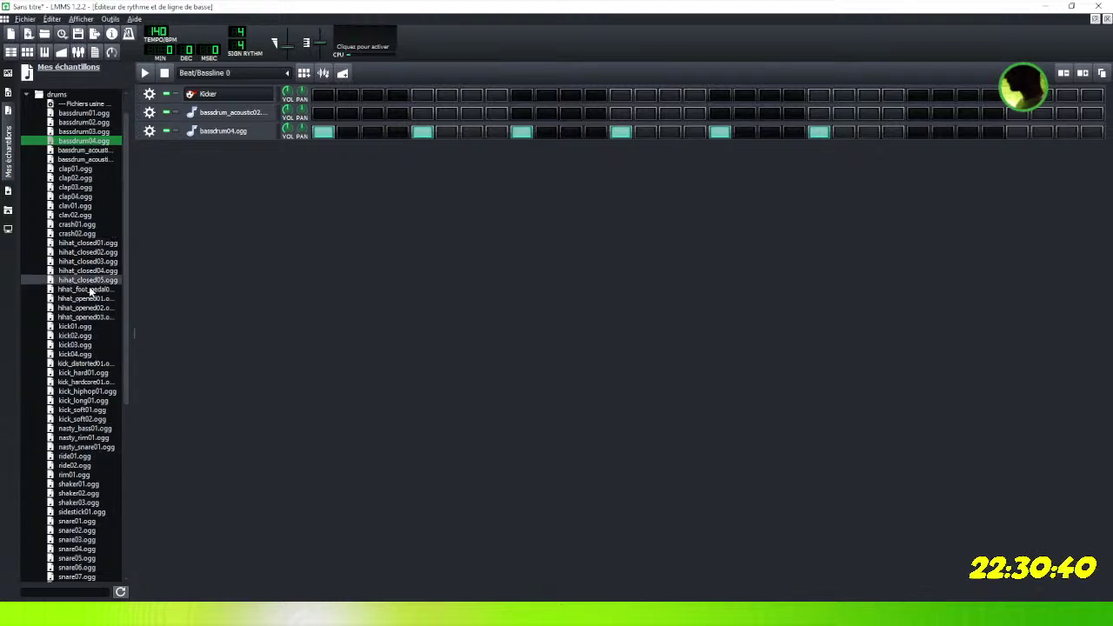
click(85, 559)
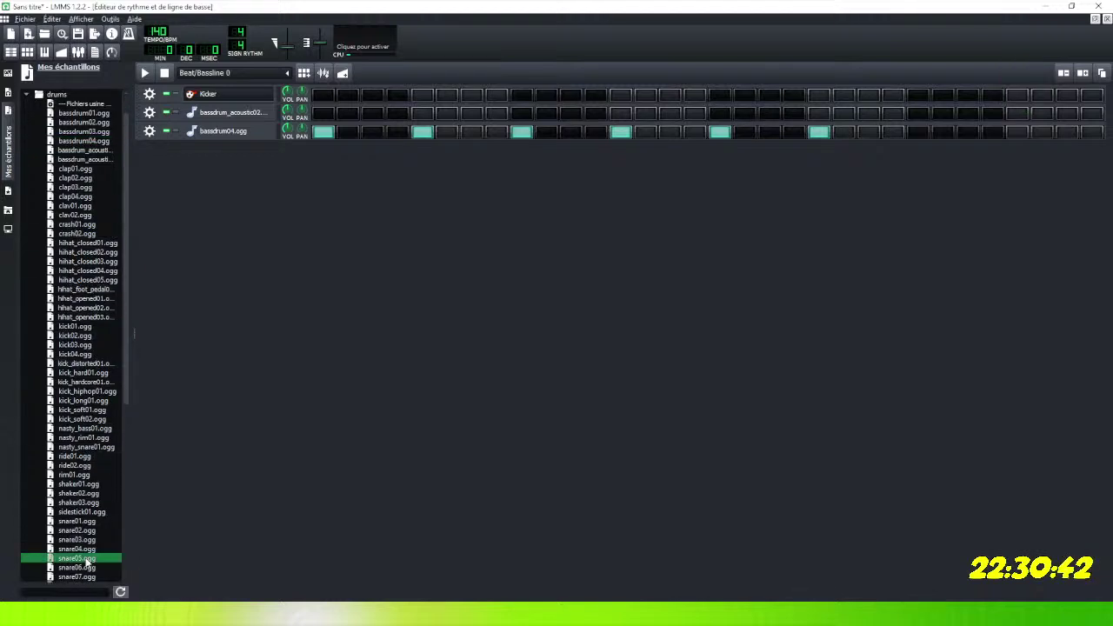
double_click(84, 551)
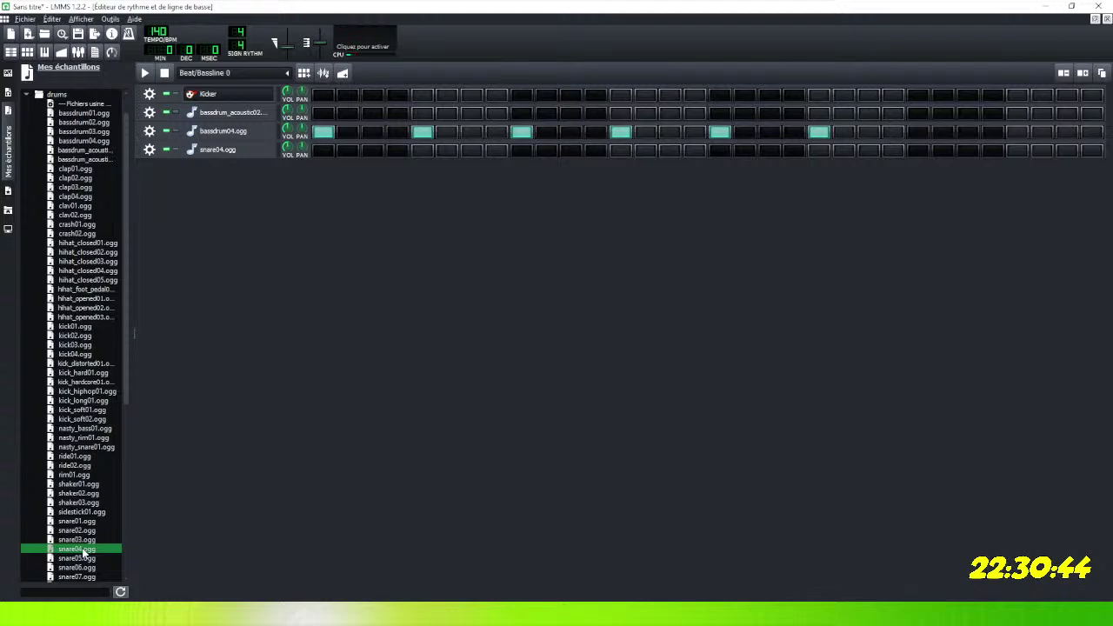
click(149, 151)
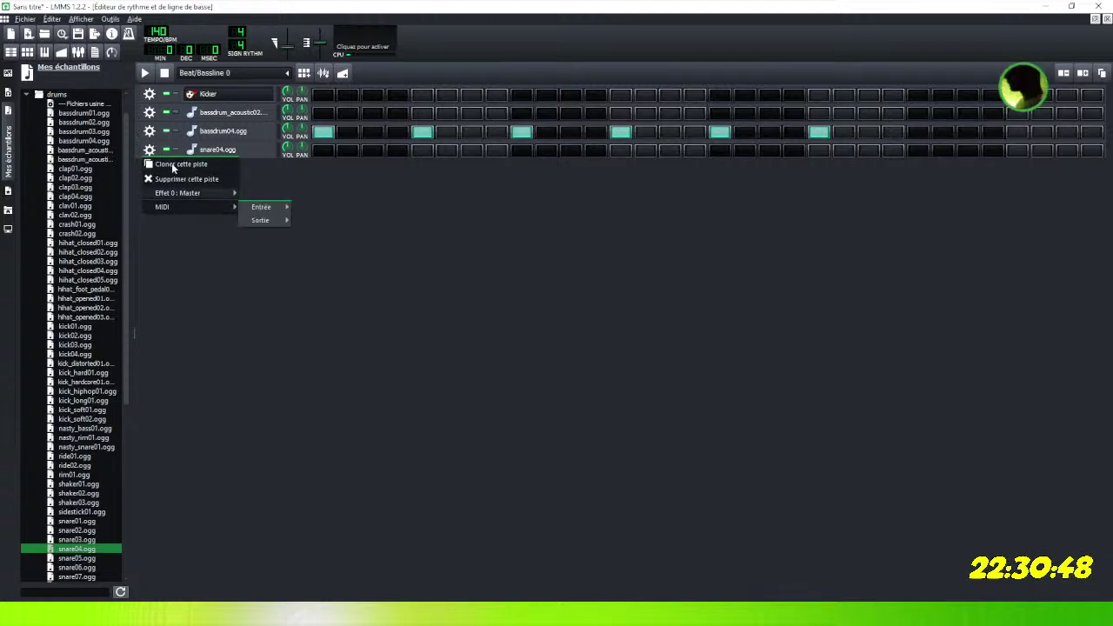
click(174, 179)
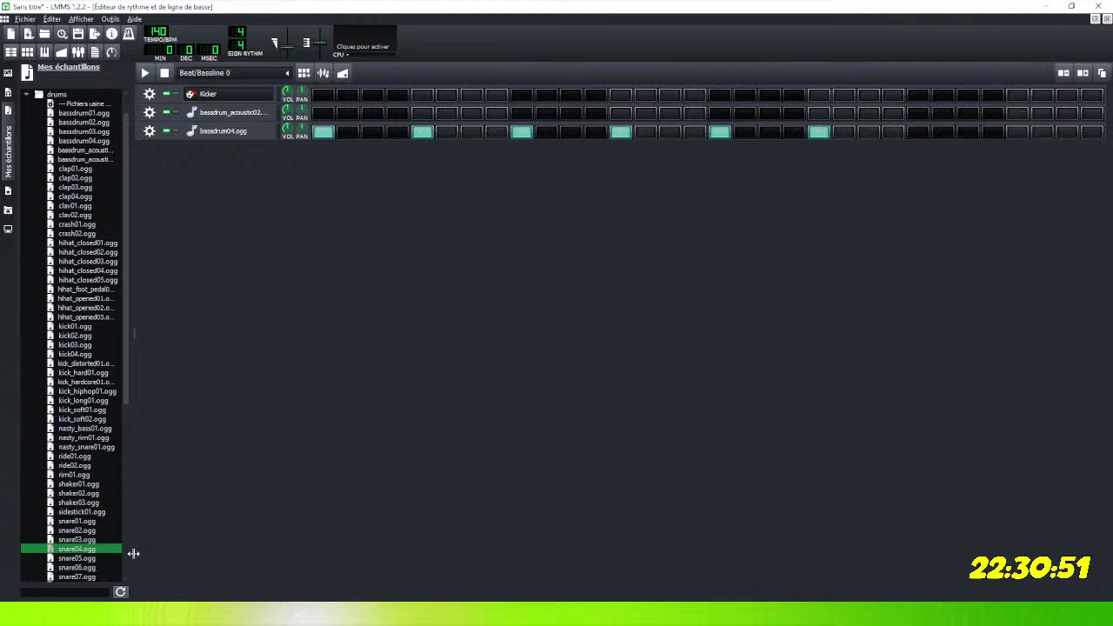
Preview the snare02.ogg, snare03.ogg, sidestick01.ogg and snare04.ogg samples in the drums folder.
click(74, 532)
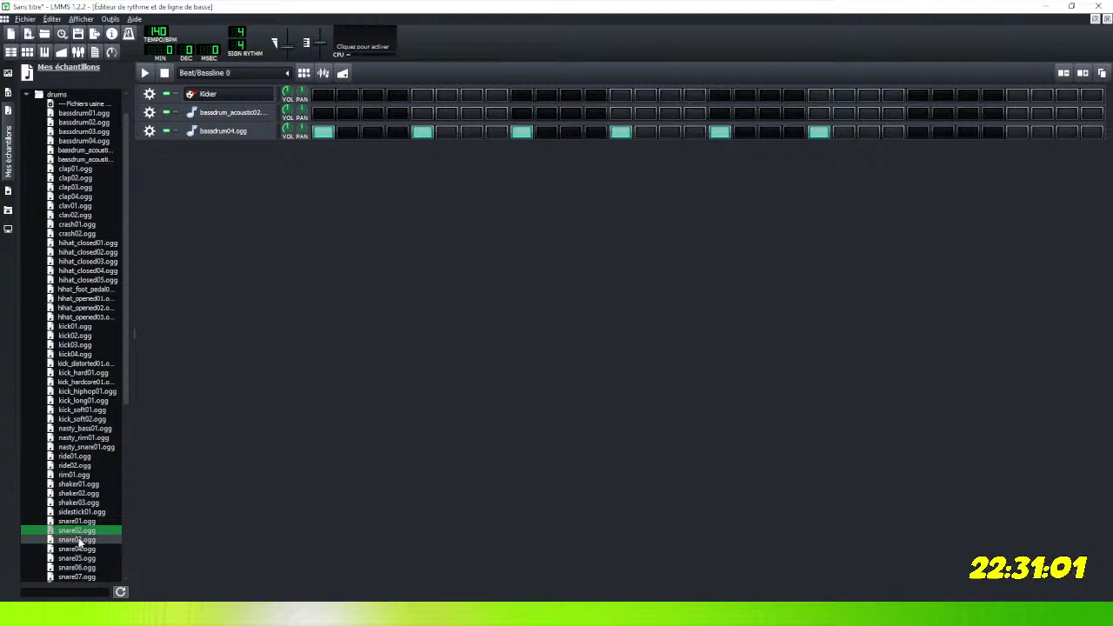
click(79, 540)
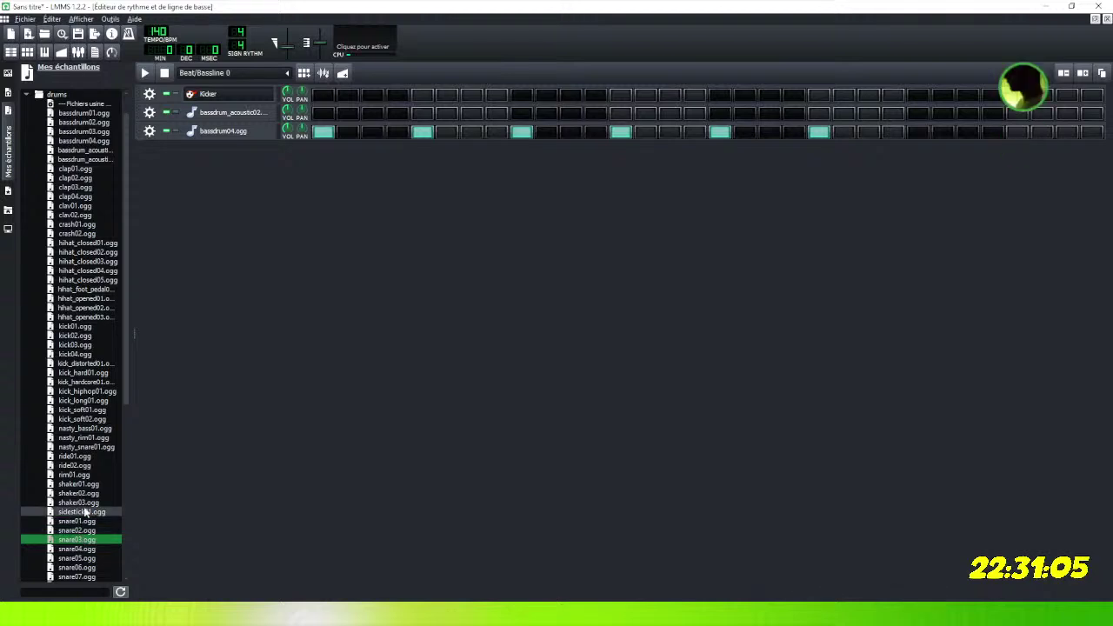
click(84, 511)
click(81, 531)
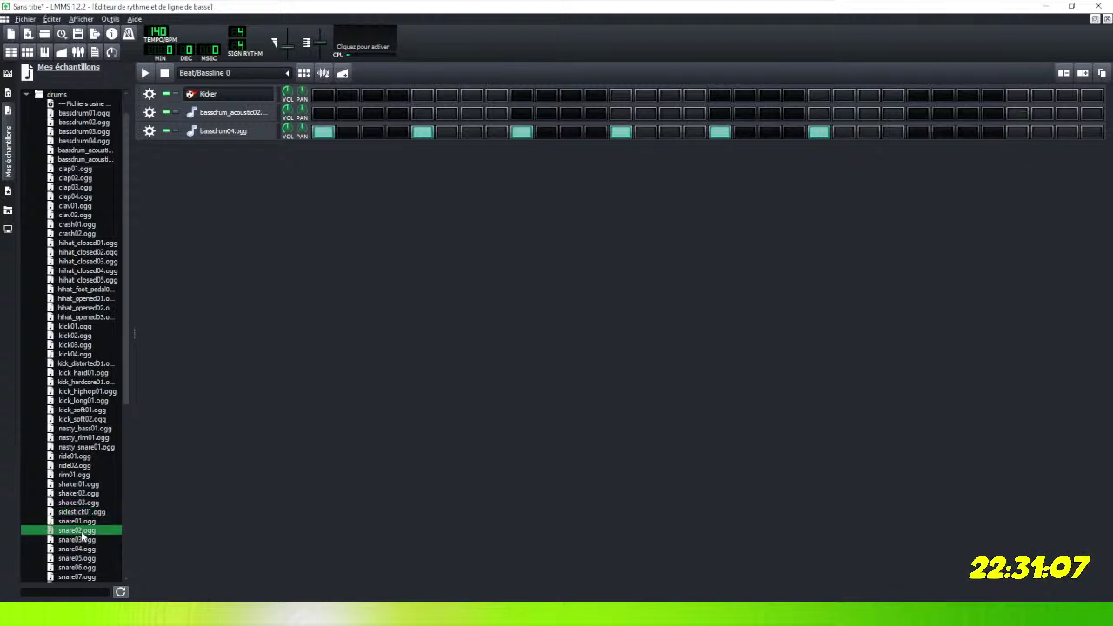
click(81, 540)
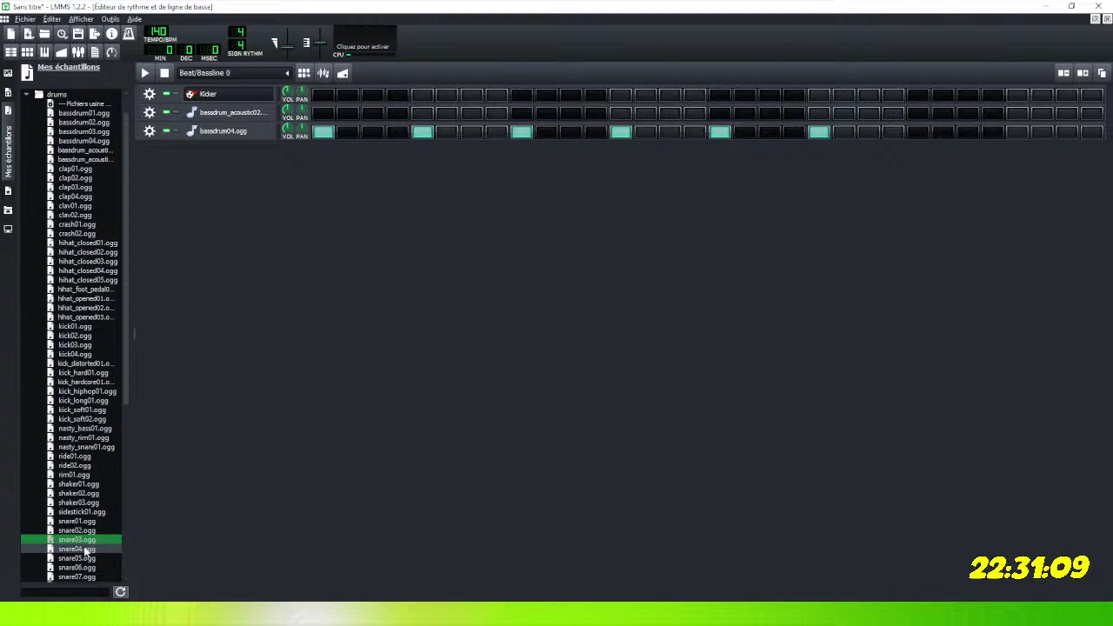
click(84, 549)
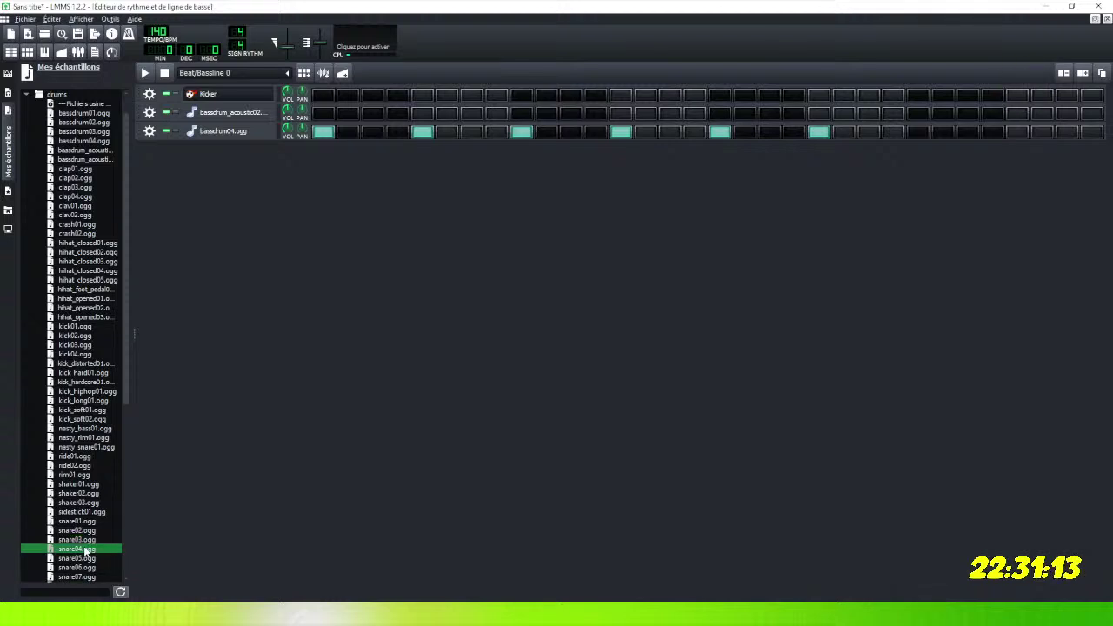
Add snare04.ogg as a track in Beat/Bassline 0 with hits on steps 5 and 13.
double_click(85, 551)
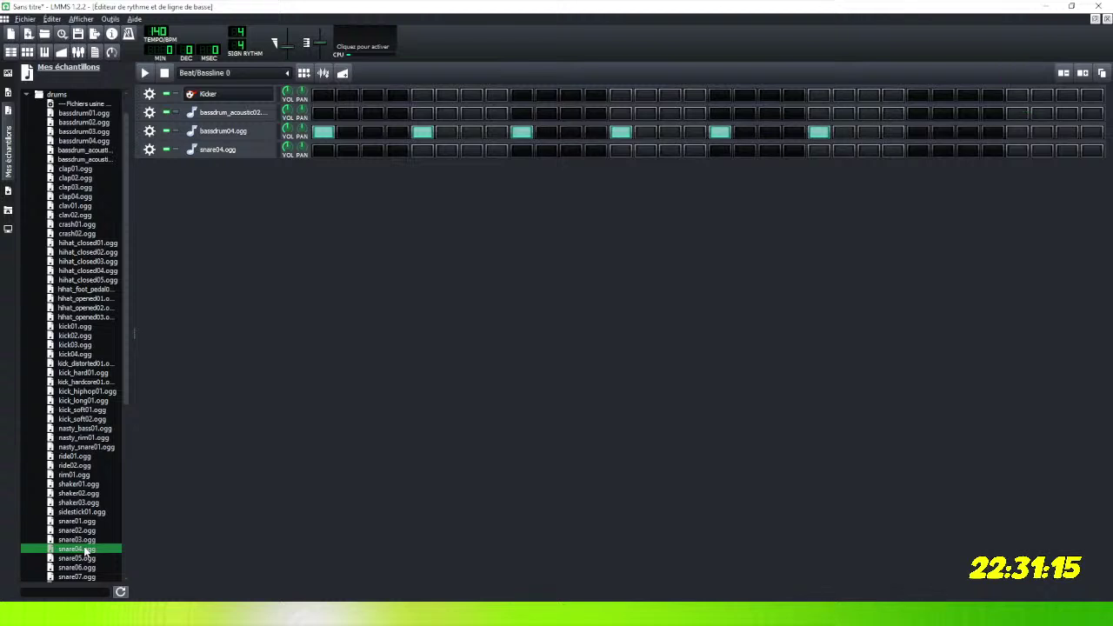
click(427, 152)
click(626, 153)
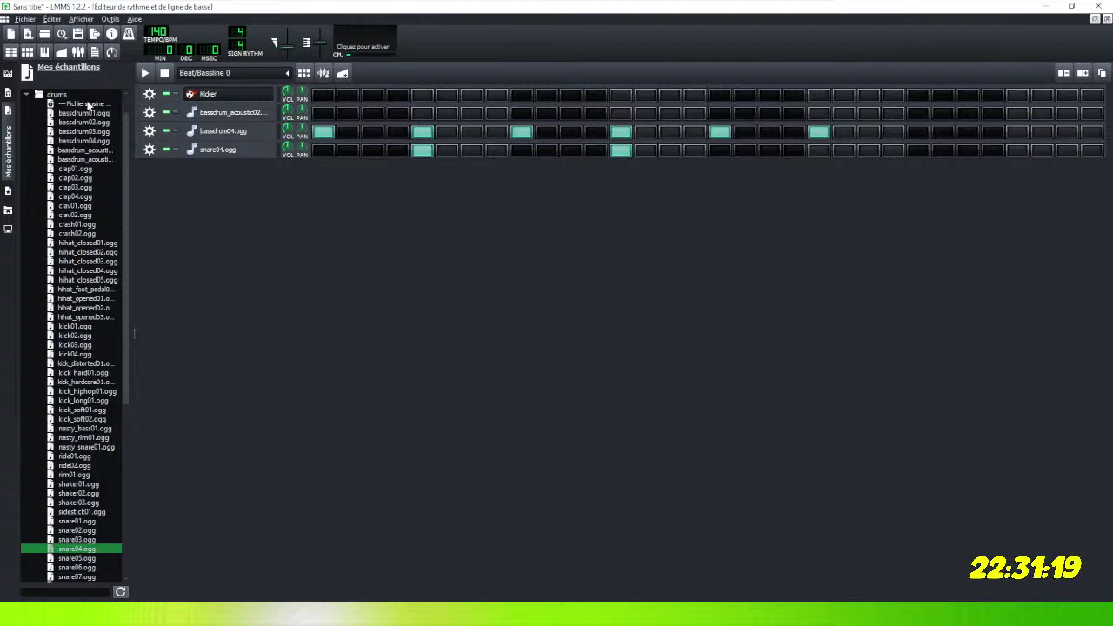
While the beat plays, add snare04.ogg hits on steps 22, 24, 29 and 31 and bassdrum04.ogg hits on steps 25 and 29.
click(144, 72)
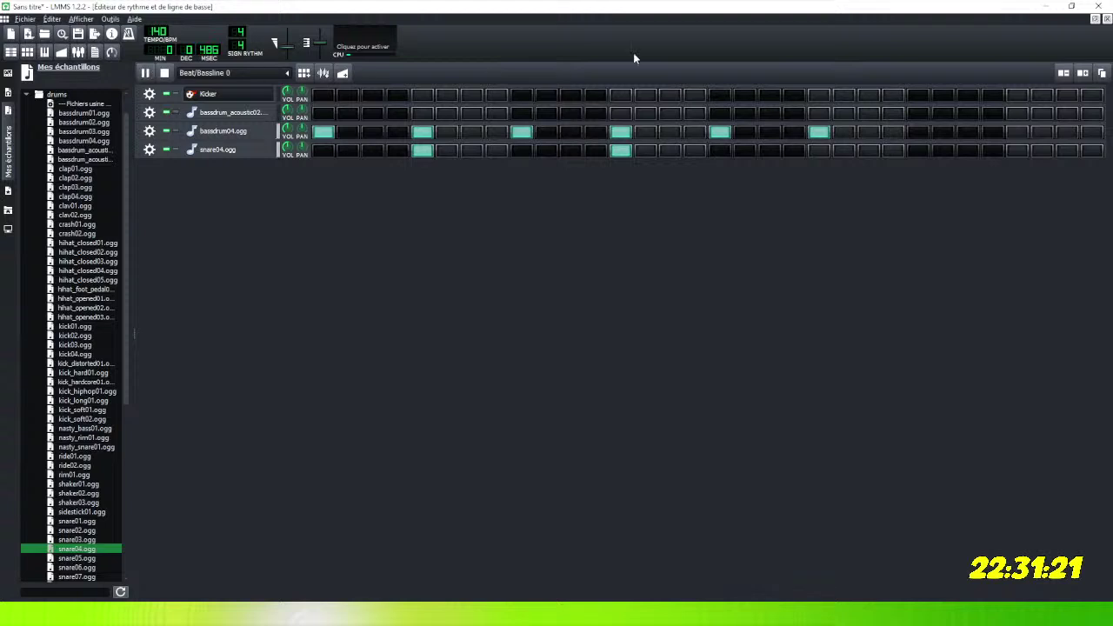
click(840, 151)
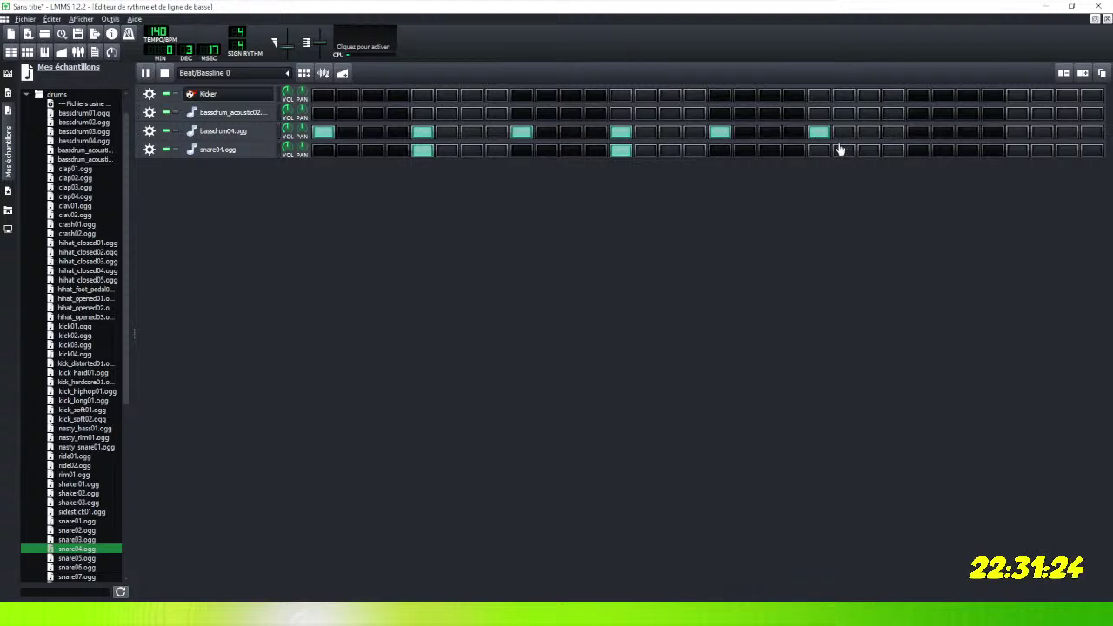
click(894, 152)
click(917, 135)
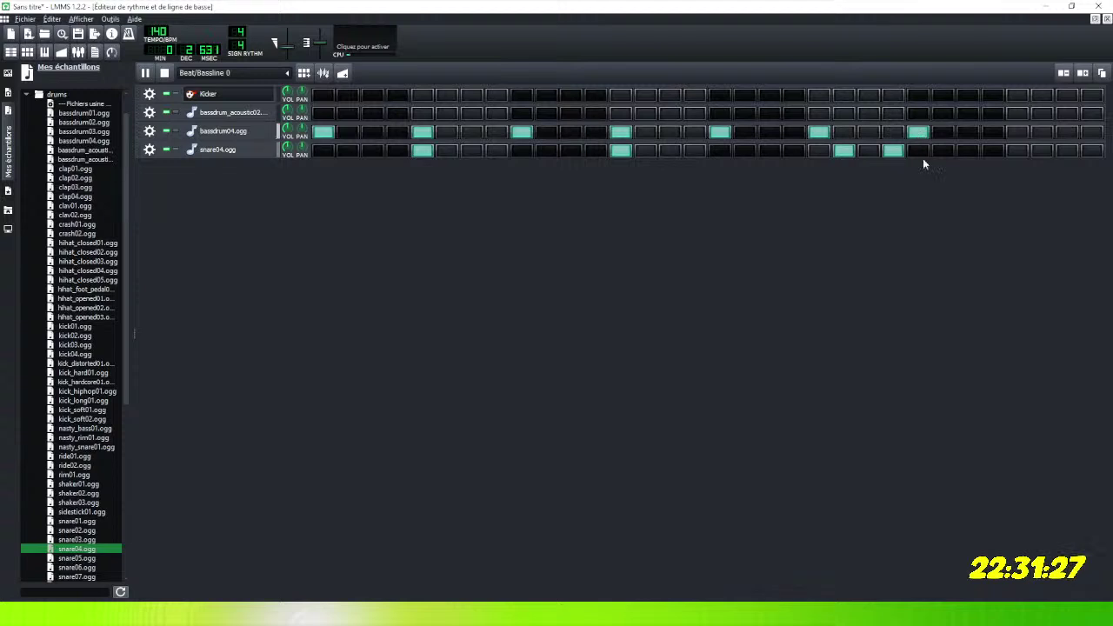
click(1016, 133)
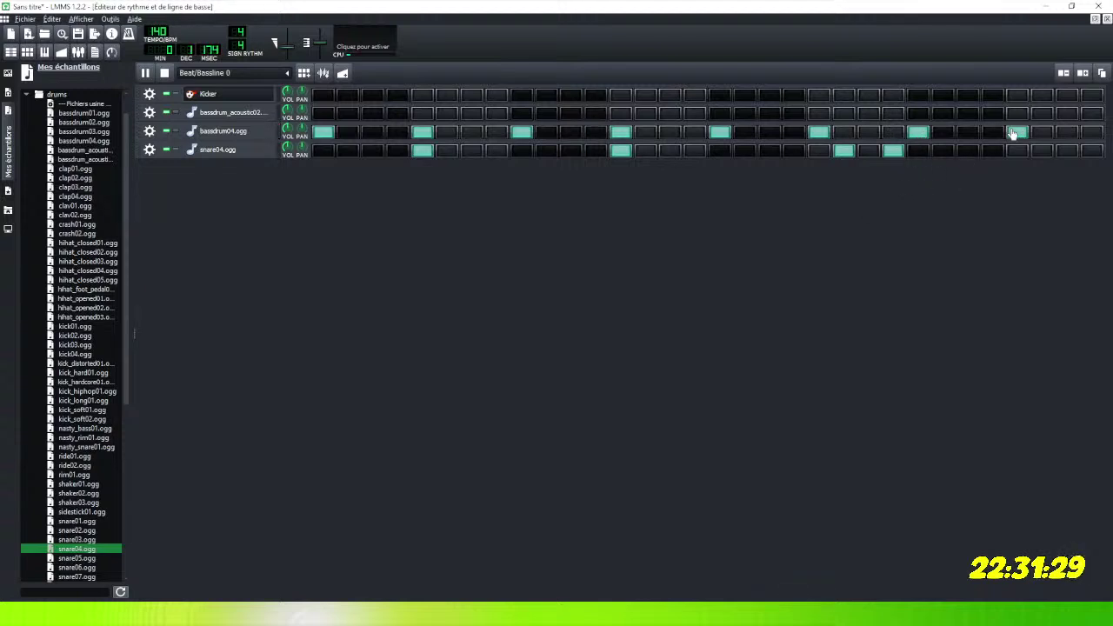
click(1064, 152)
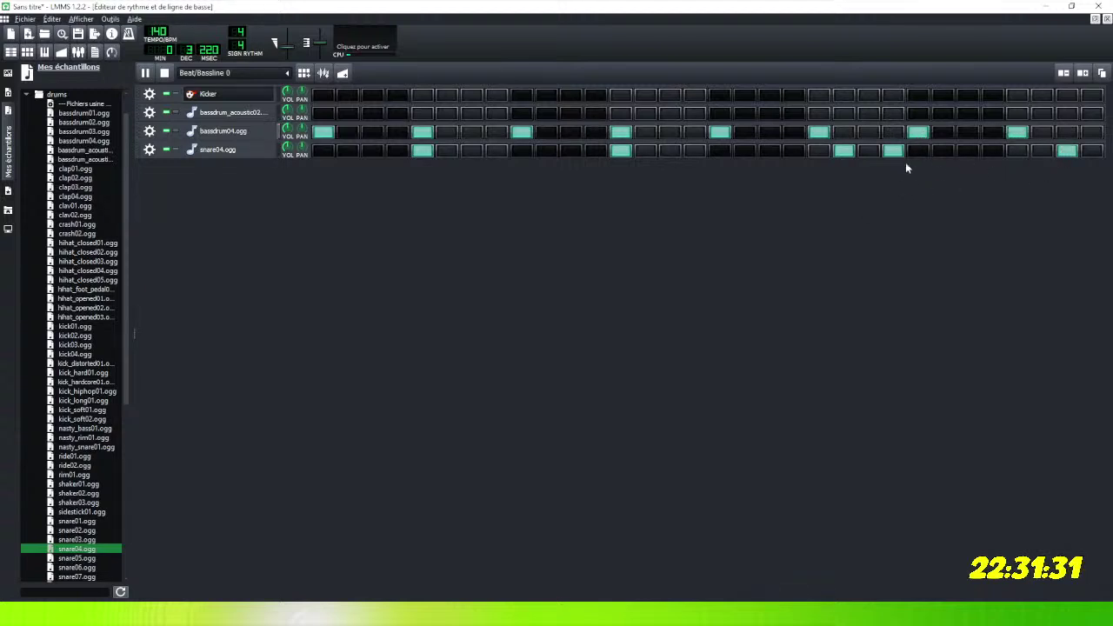
click(1019, 152)
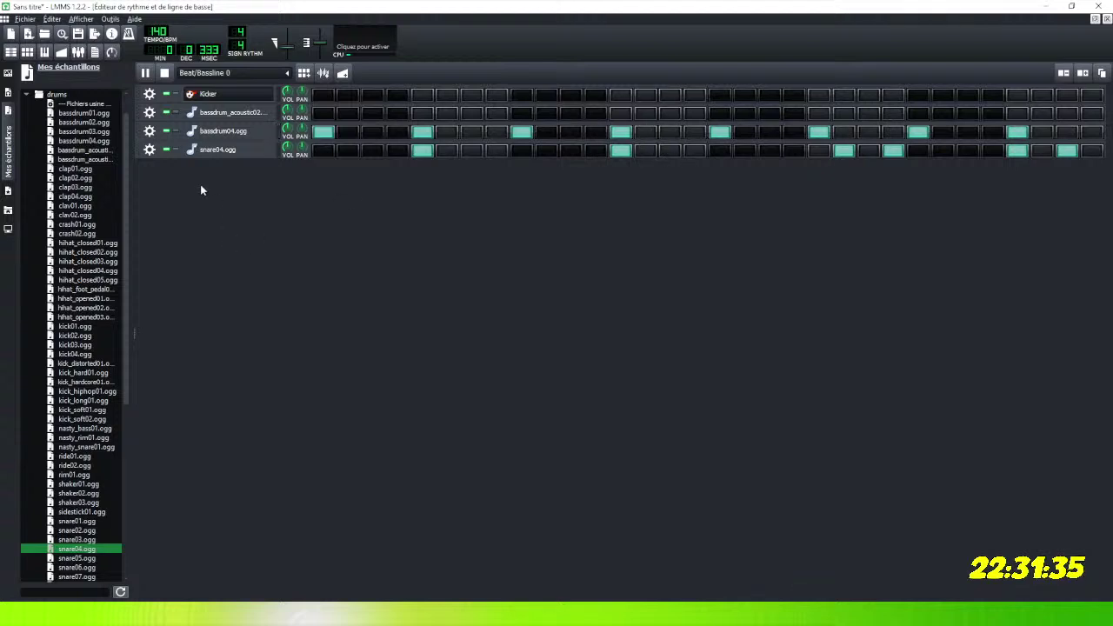
Add bassdrum_acoustic02 hits on steps 1, 4 and 5 while the beat plays.
click(245, 114)
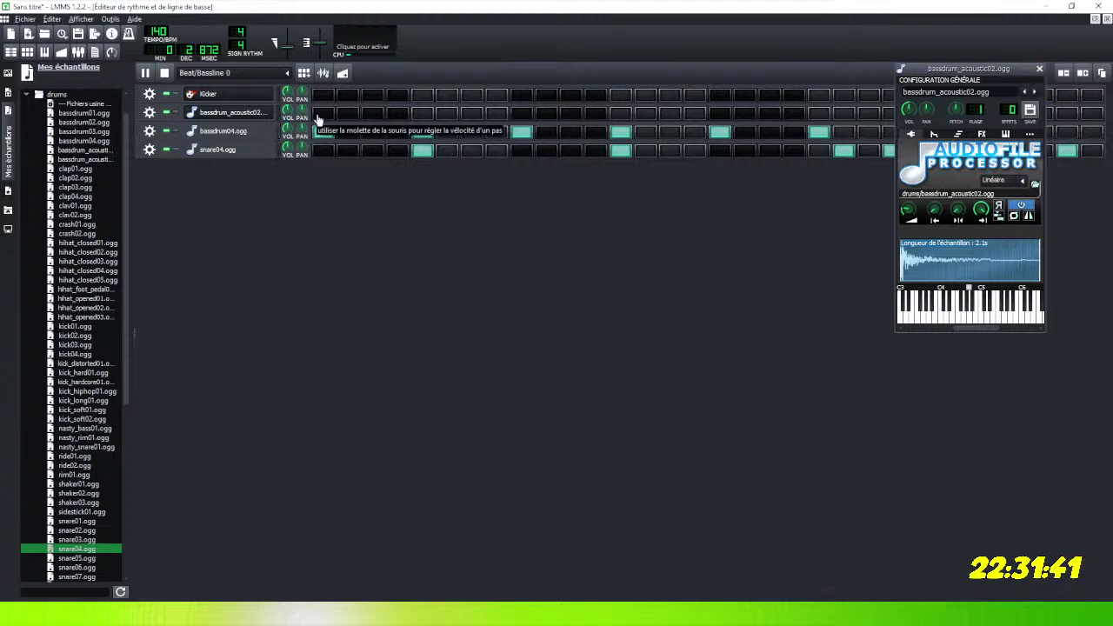
click(322, 113)
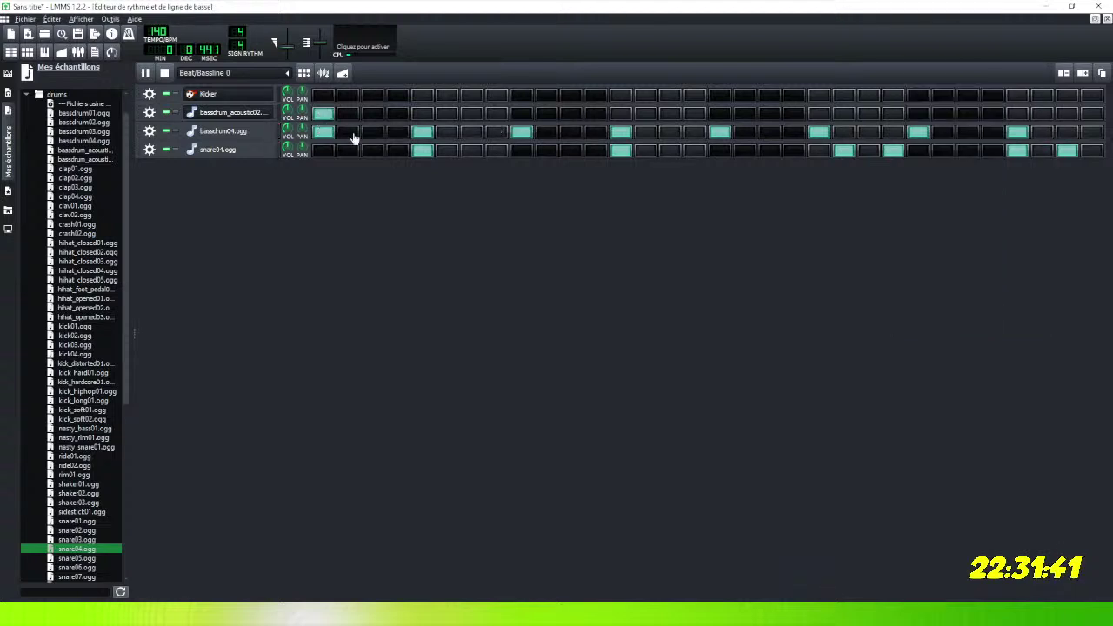
click(422, 113)
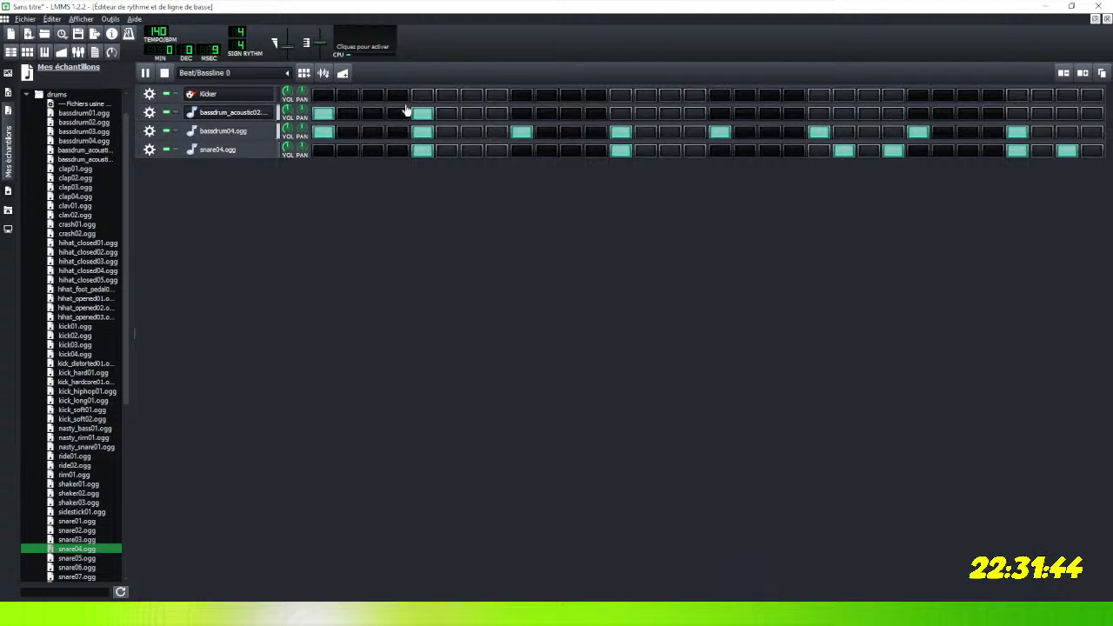
click(397, 113)
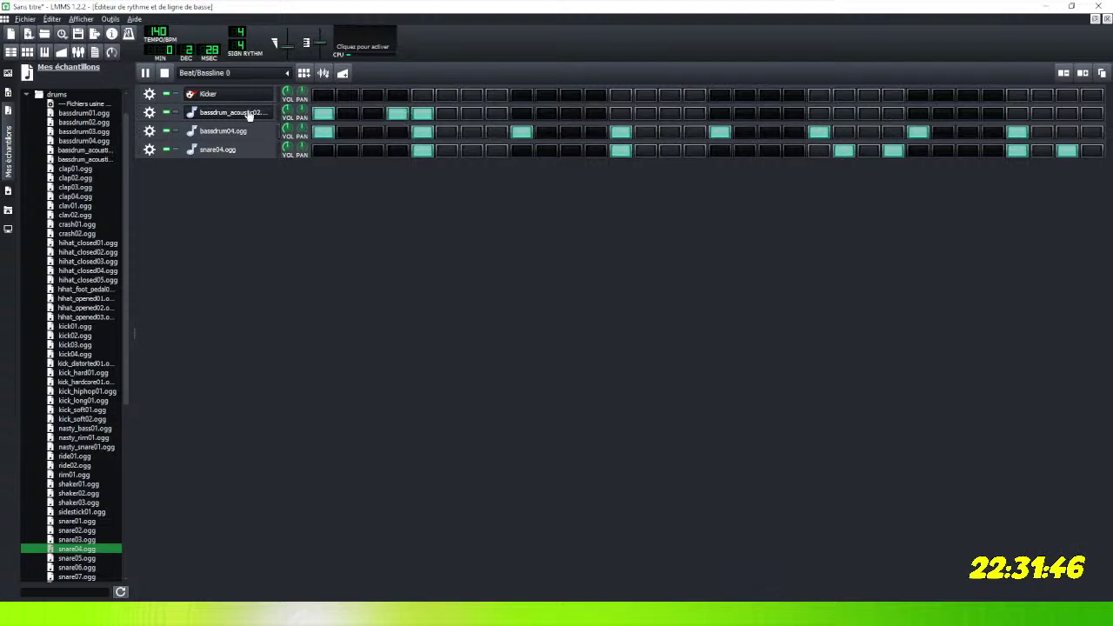
Lower the volume of the bassdrum_acoustic02 track and add its hits on steps 9 and 13.
drag(287, 111, 296, 151)
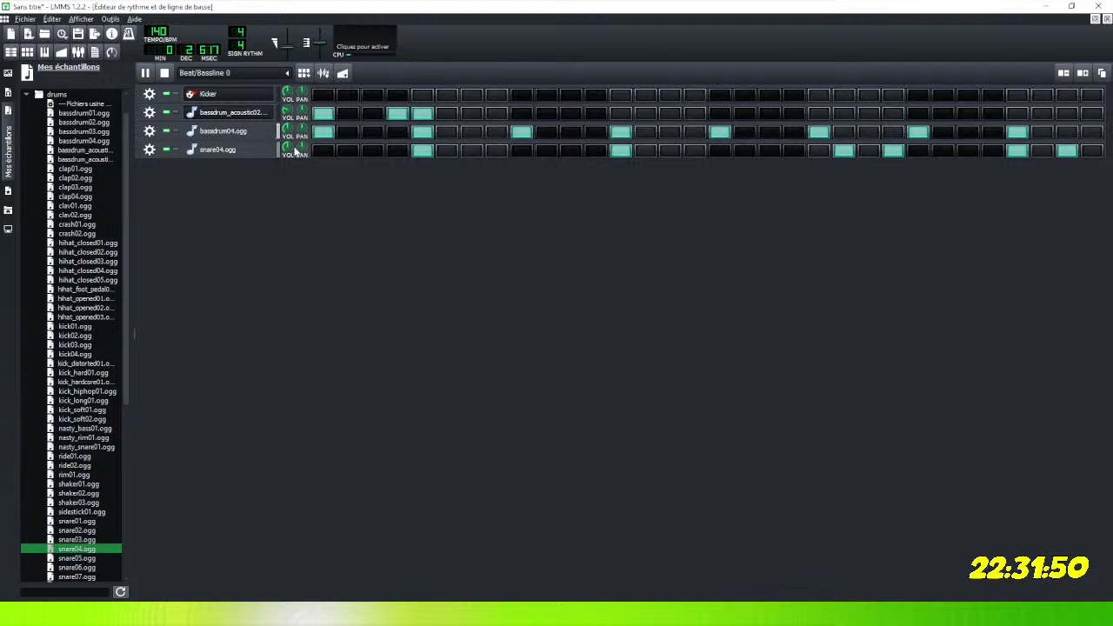
click(519, 114)
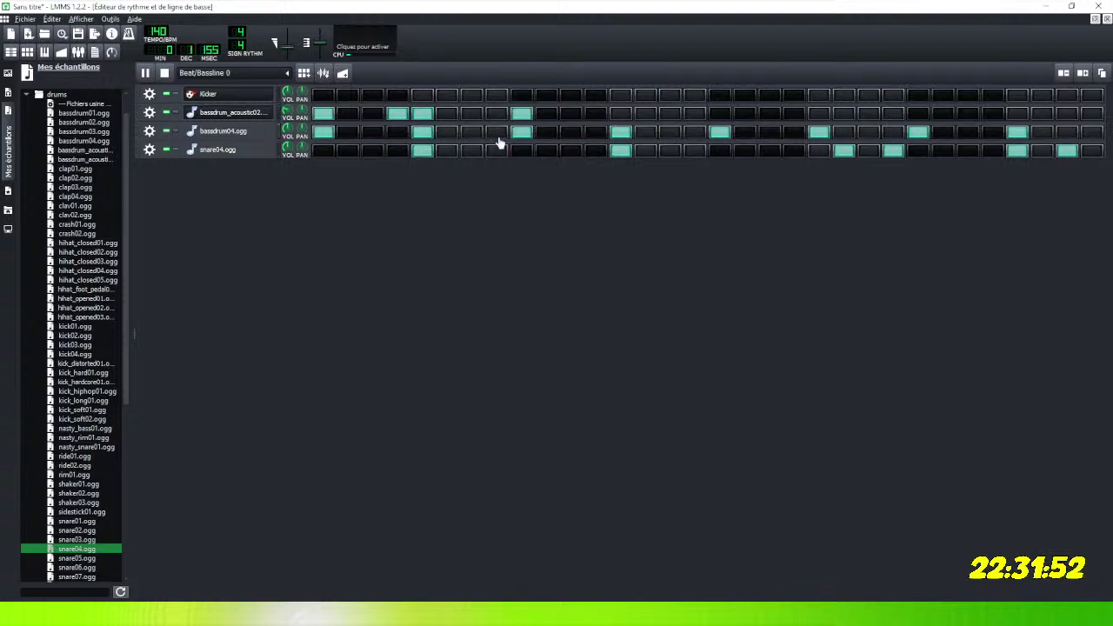
click(618, 114)
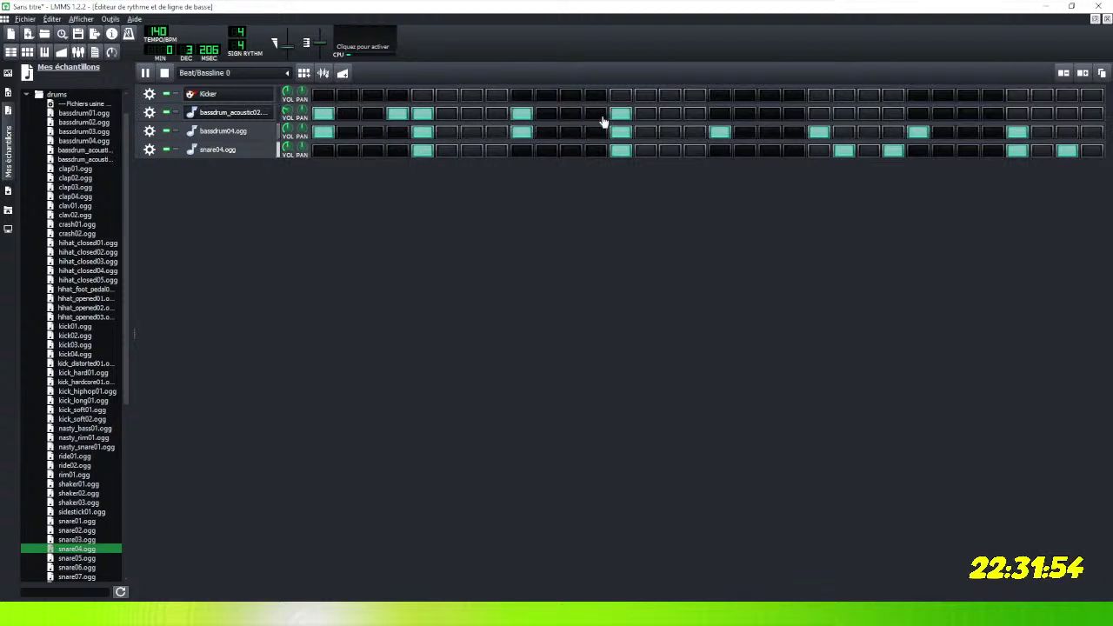
While the beat plays, add bassdrum_acoustic02 hits on steps 12, 17, 20, 21, 24, 25, 28 and 29, and stop playback.
click(597, 114)
click(719, 115)
click(818, 114)
click(794, 114)
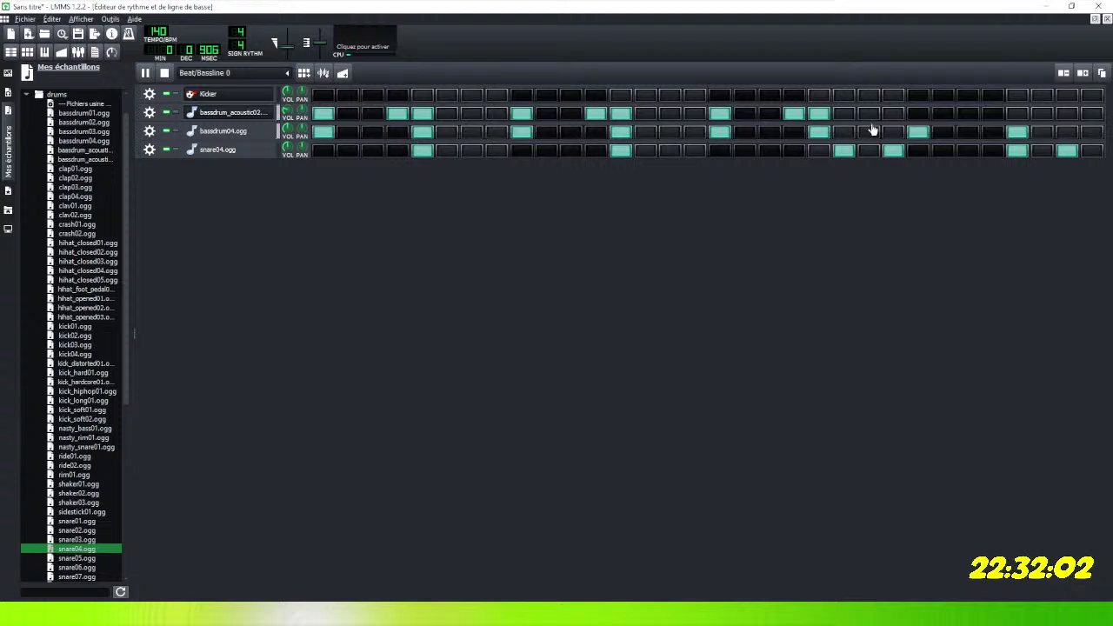
click(924, 116)
click(893, 117)
click(1015, 117)
click(992, 117)
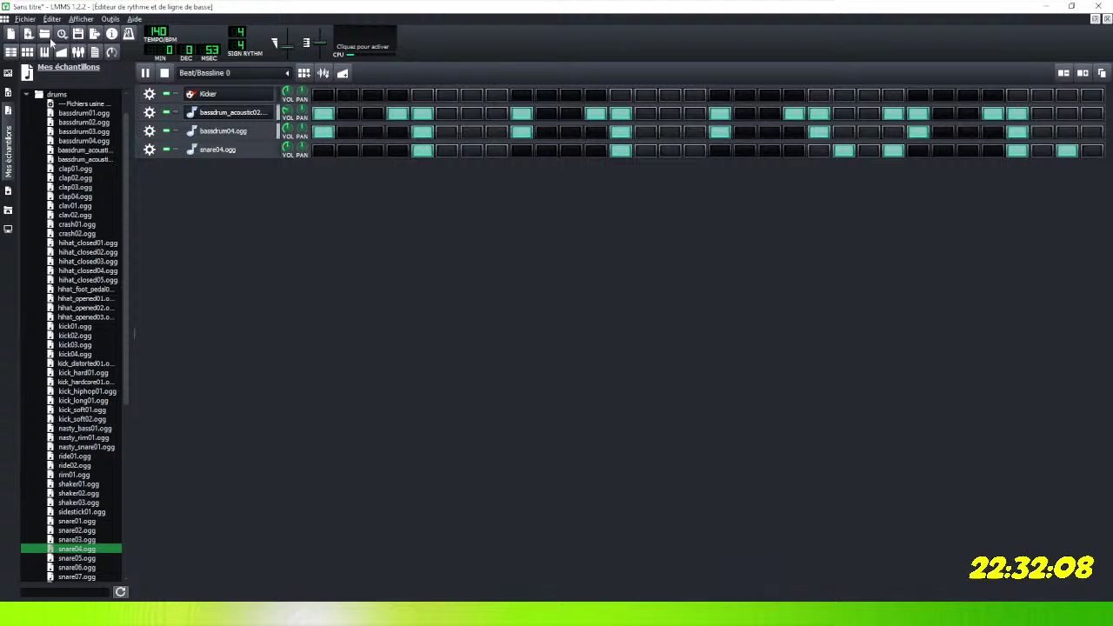
click(1024, 87)
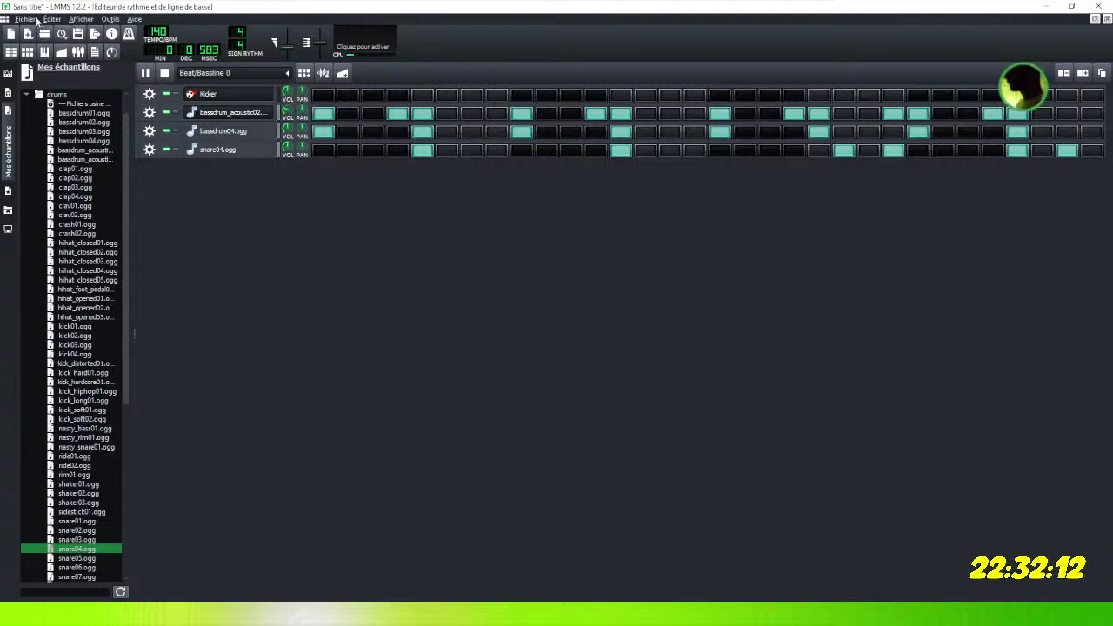
click(164, 74)
click(1019, 89)
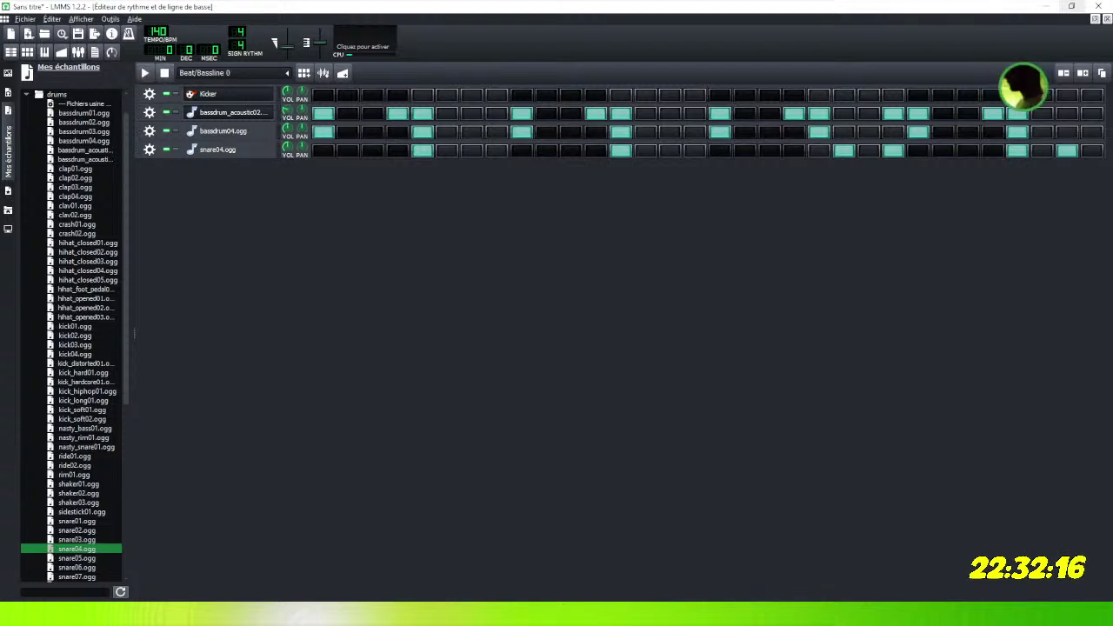
Return to the song editor, play the song while placing Beat/Bassline 0 blocks at bars 3 and 6, and stop playback.
click(1095, 19)
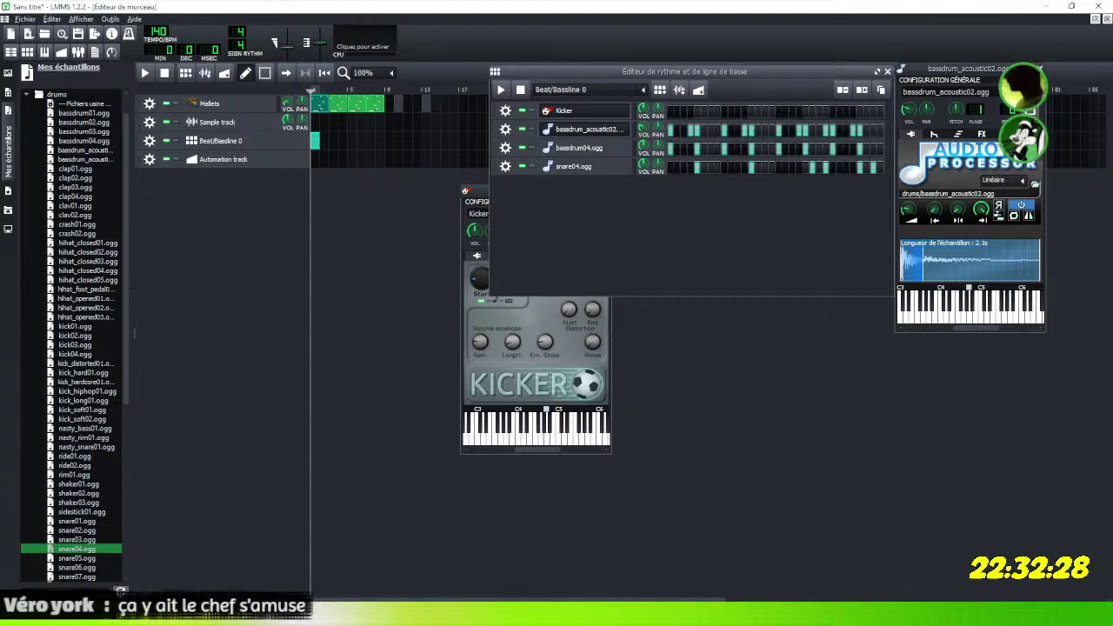
click(145, 76)
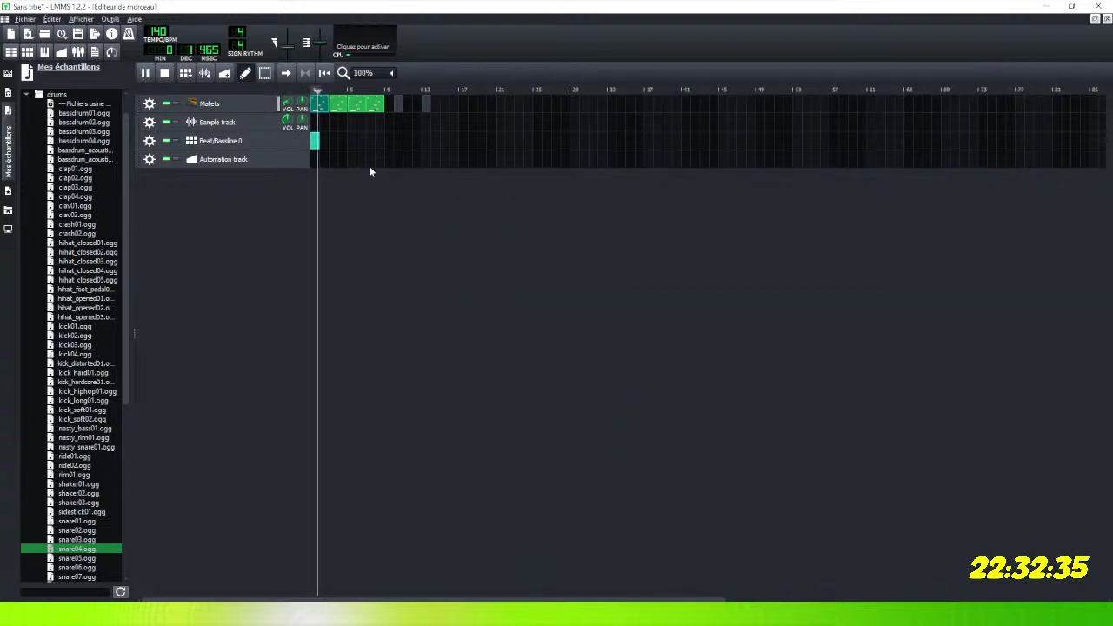
click(331, 141)
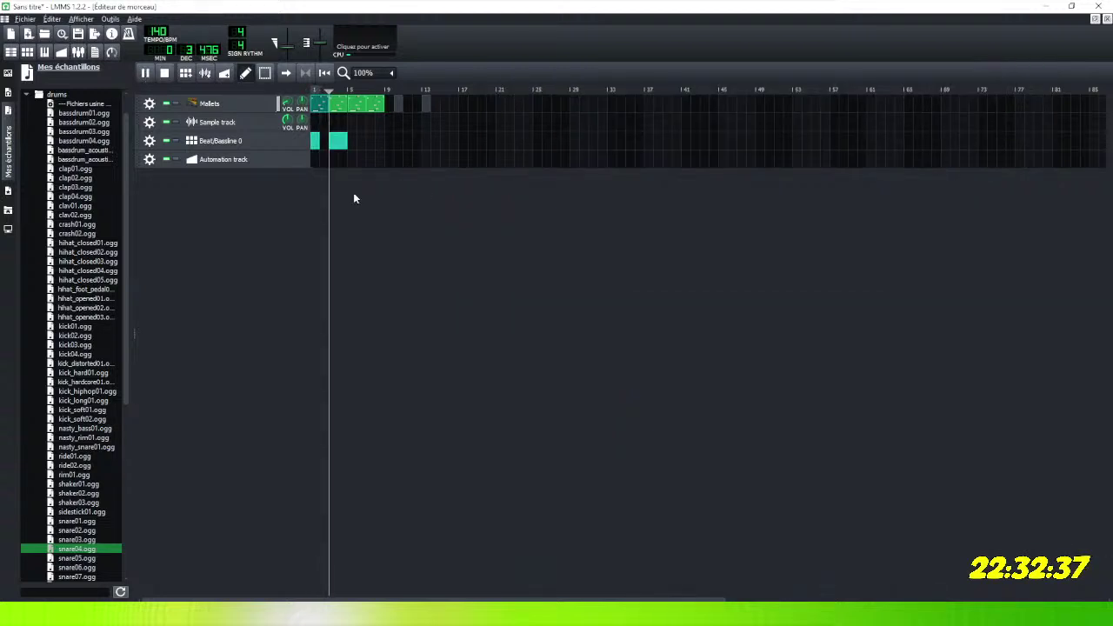
click(361, 143)
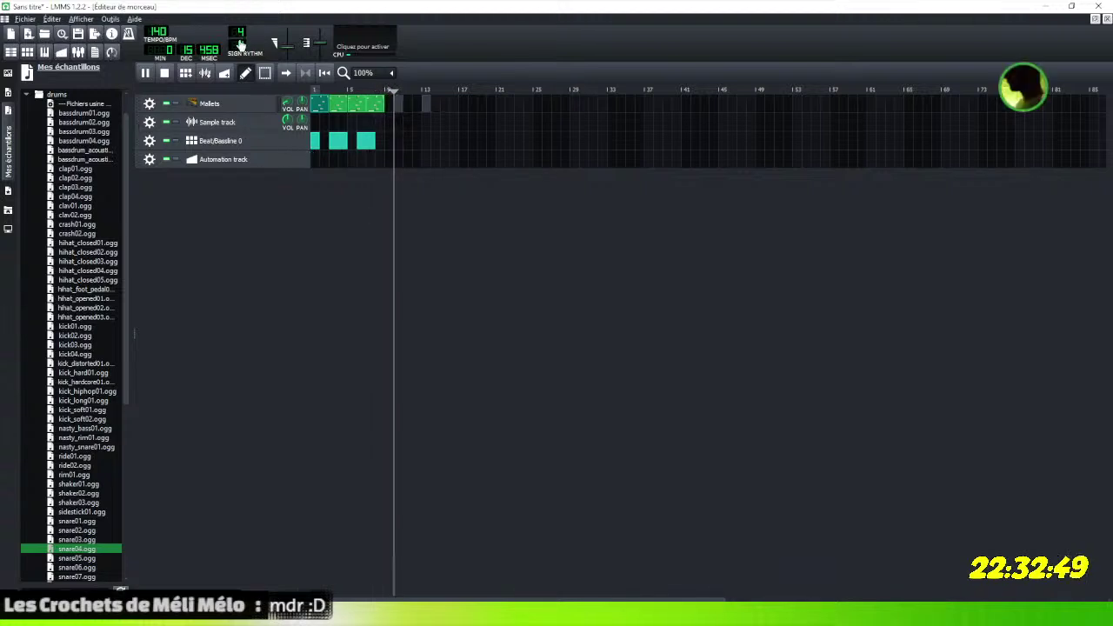
click(163, 74)
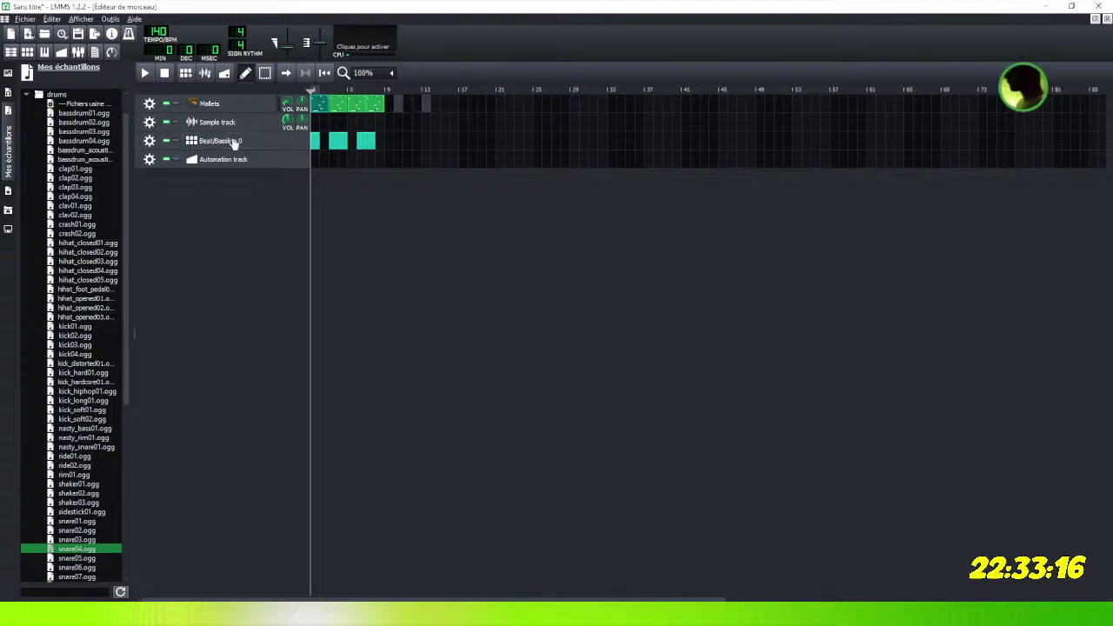
Place a Beat/Bassline 0 block at bar 2, view its beat pattern and delete the block.
double_click(189, 142)
key(Return)
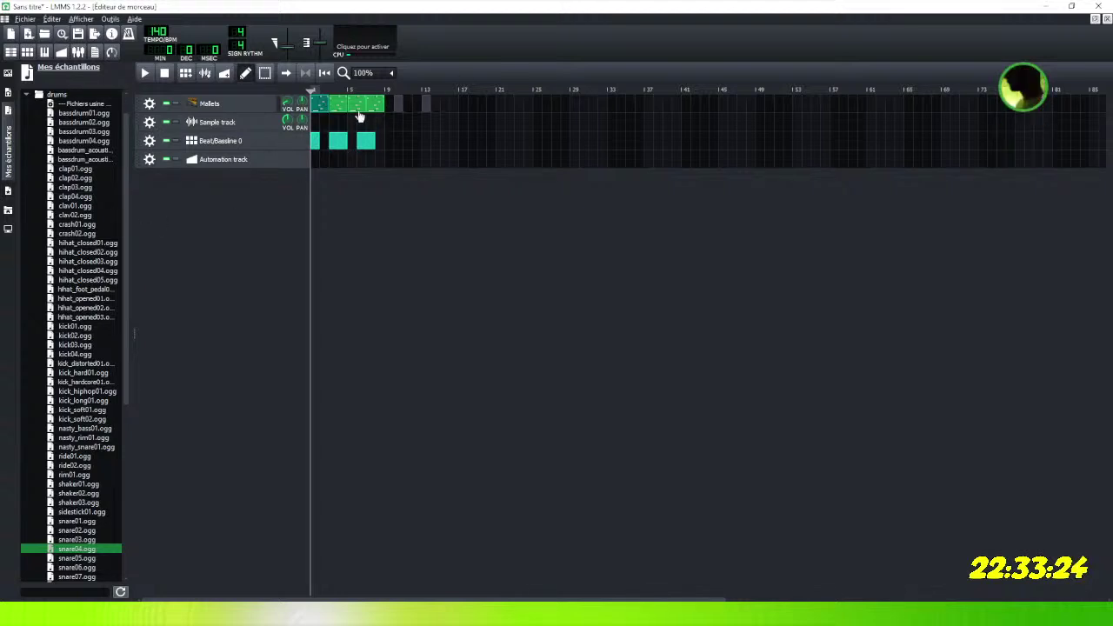
click(323, 146)
double_click(323, 145)
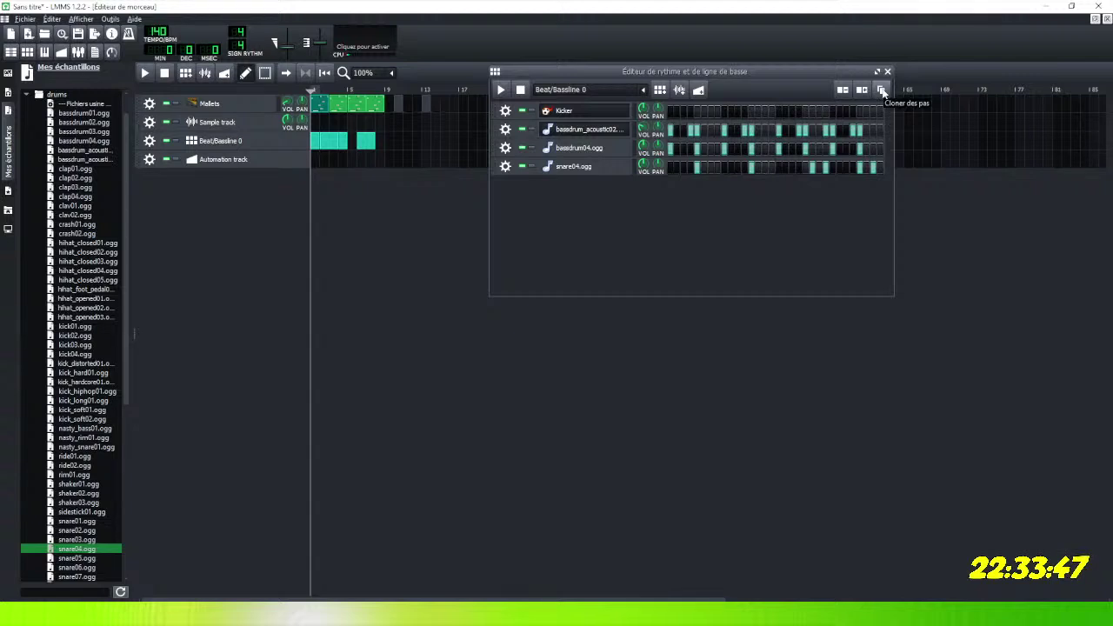
click(888, 72)
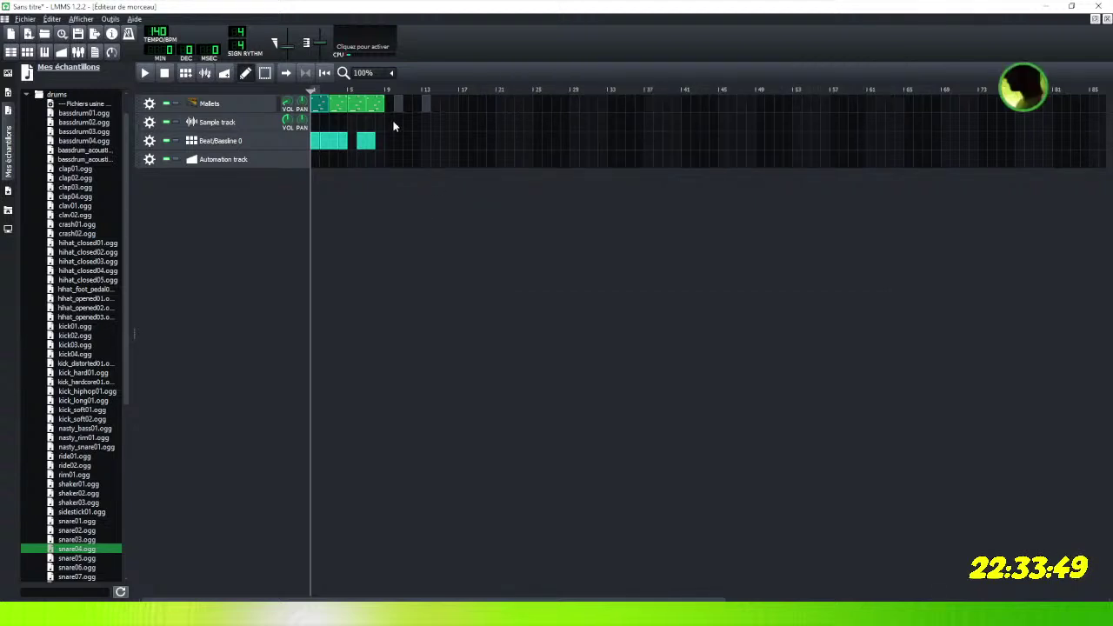
right_click(324, 144)
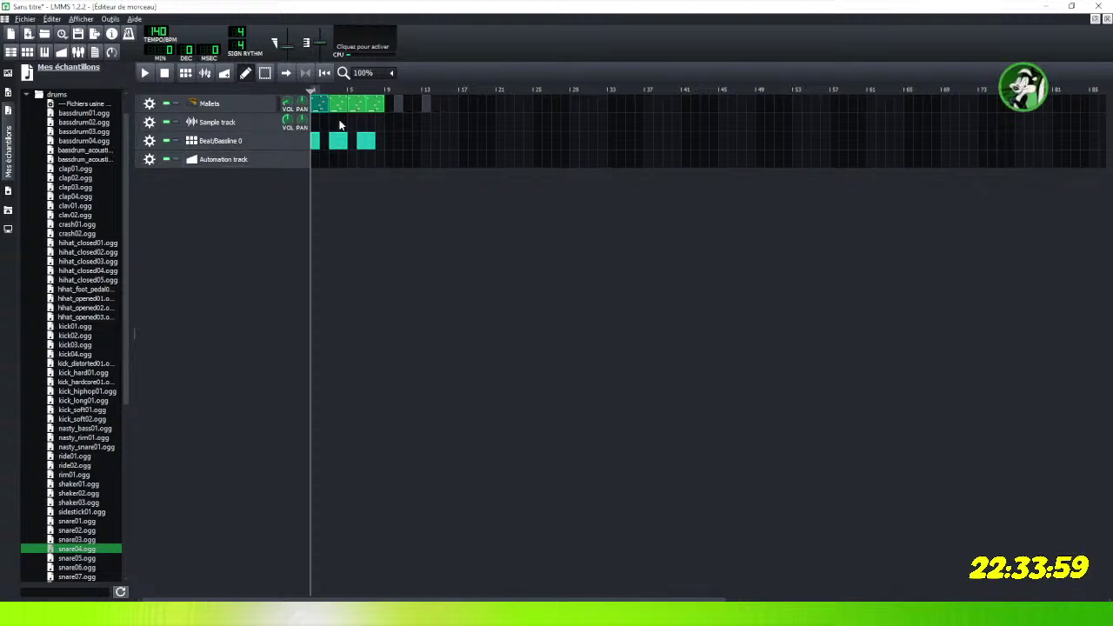
Try pasting onto the first Beat/Bassline 0 block, and place and delete another block at bar 2.
right_click(314, 141)
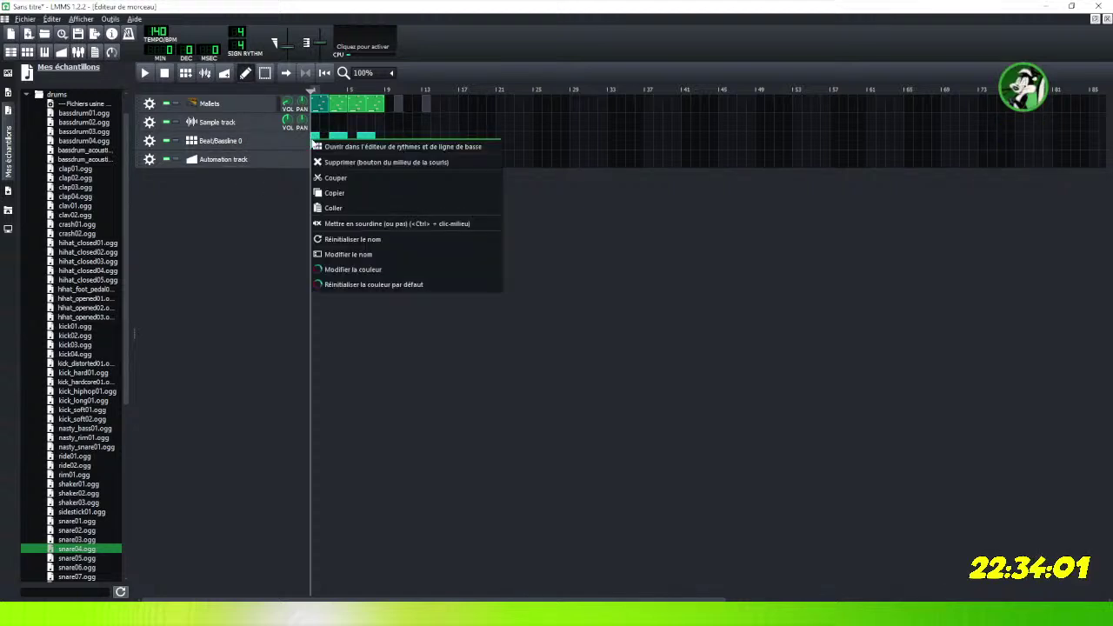
click(333, 209)
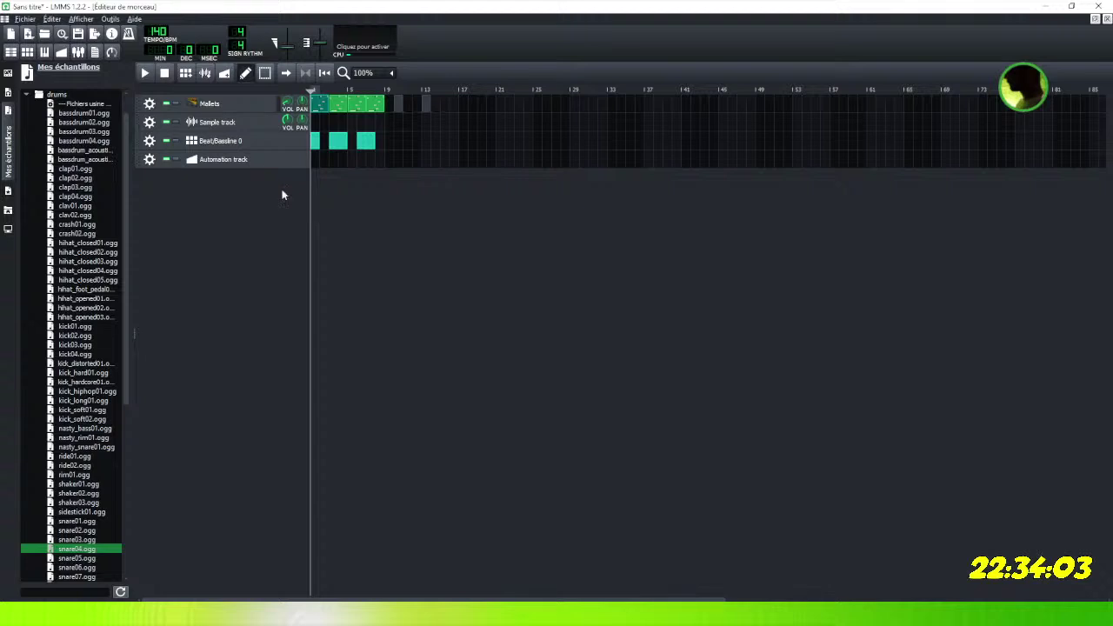
click(324, 145)
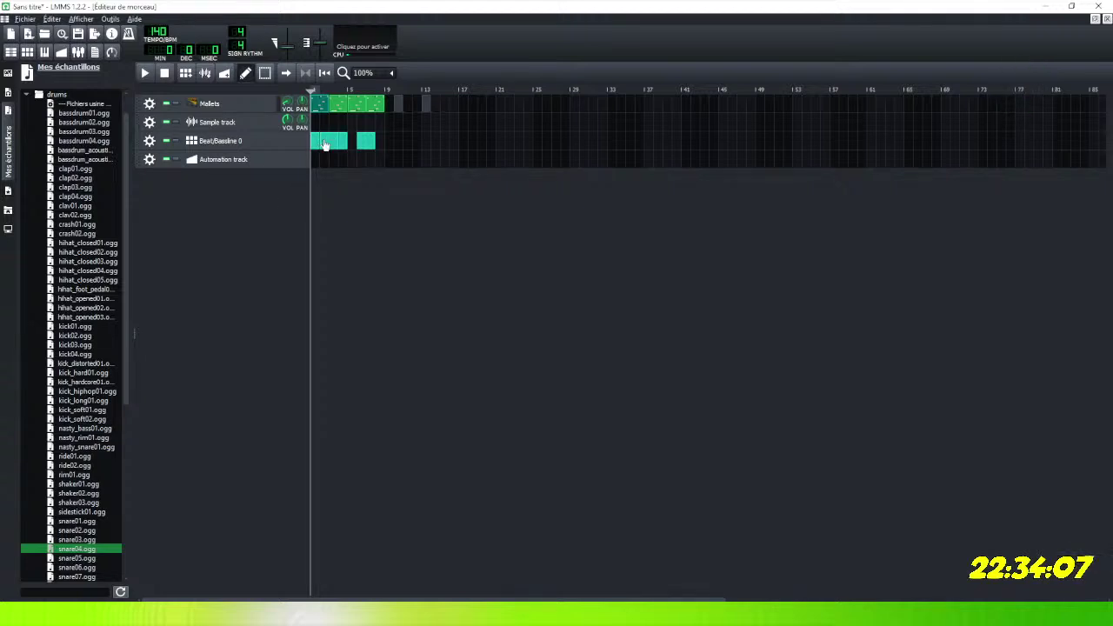
right_click(325, 145)
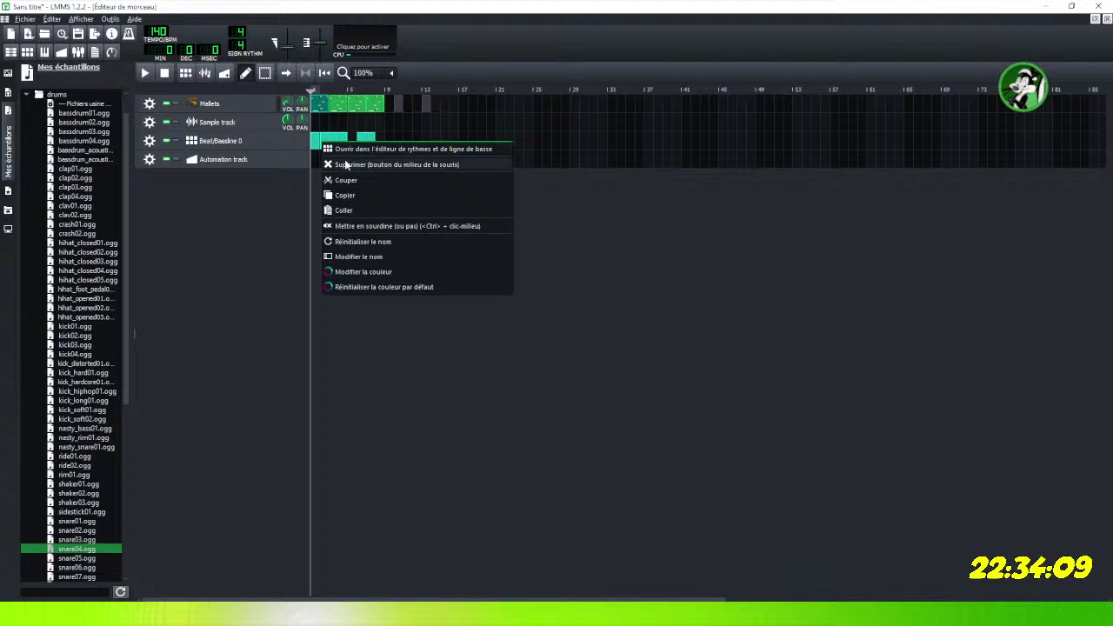
click(328, 142)
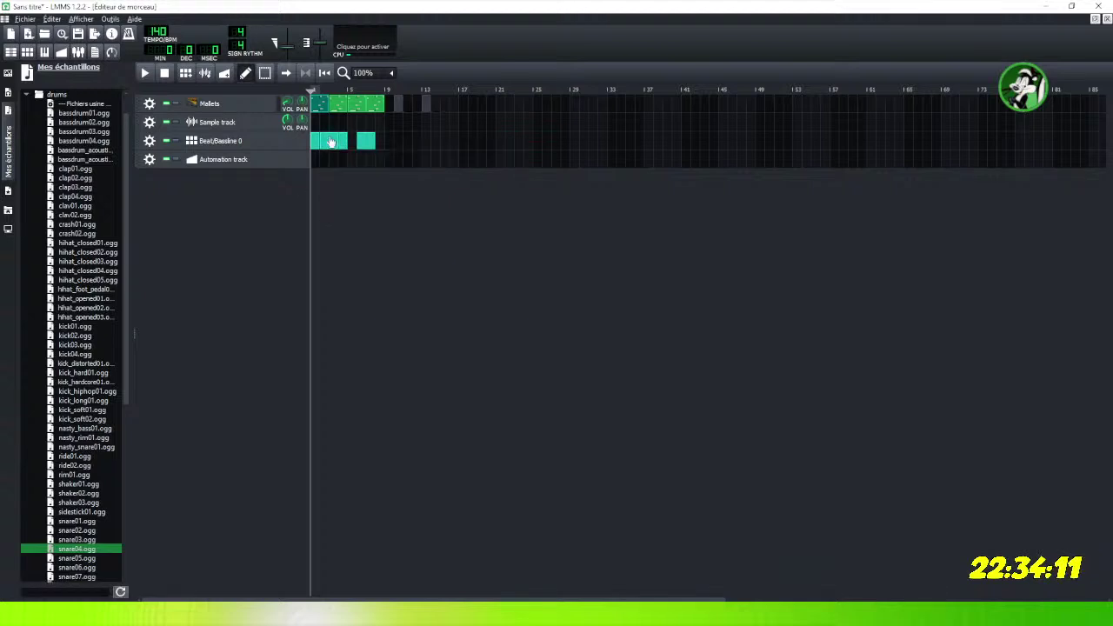
right_click(327, 143)
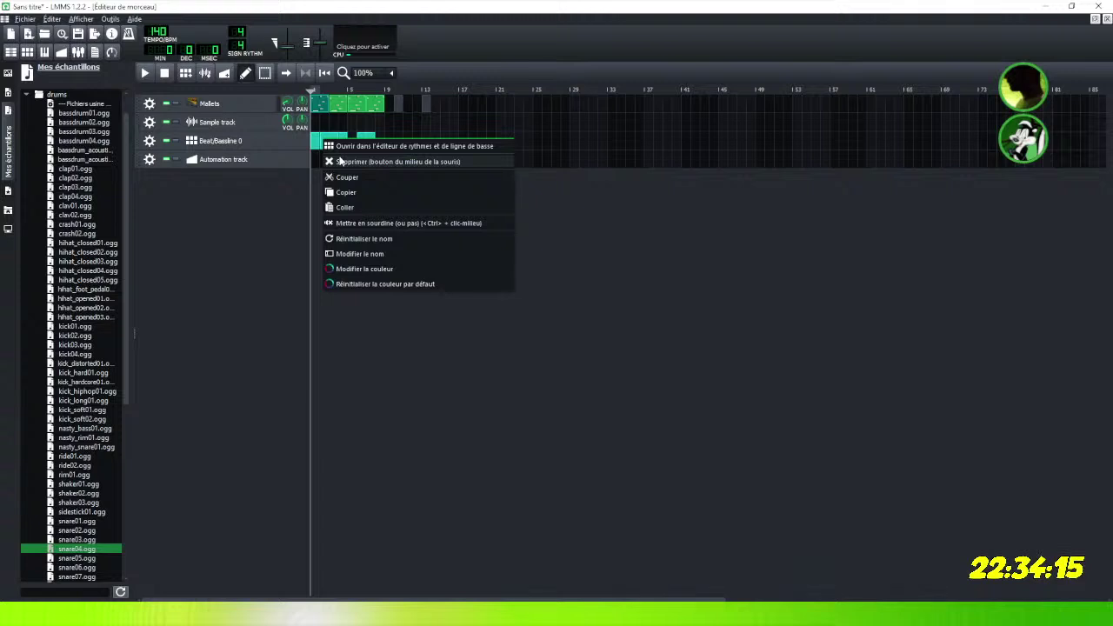
click(570, 103)
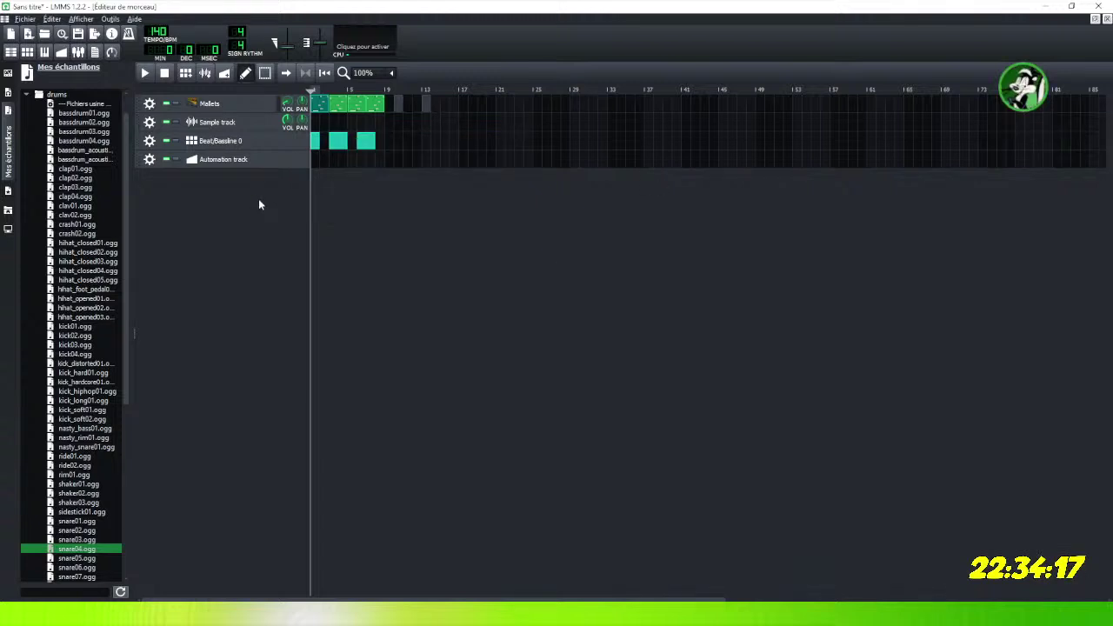
Clone the Beat/Bassline 0 track and delete all of the blocks on the clone.
click(150, 141)
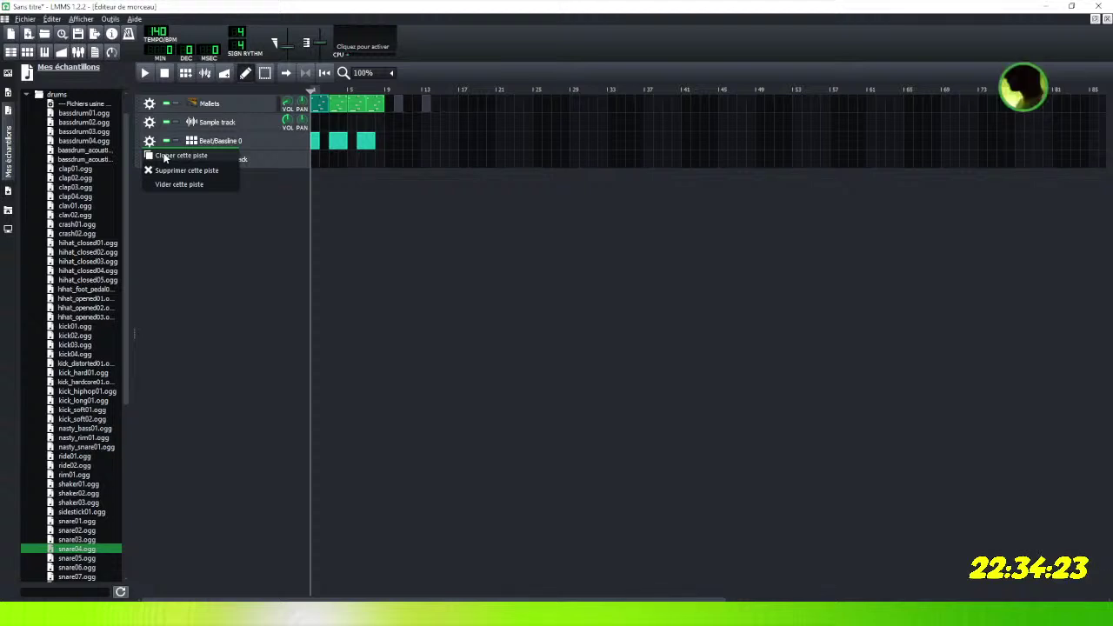
click(165, 156)
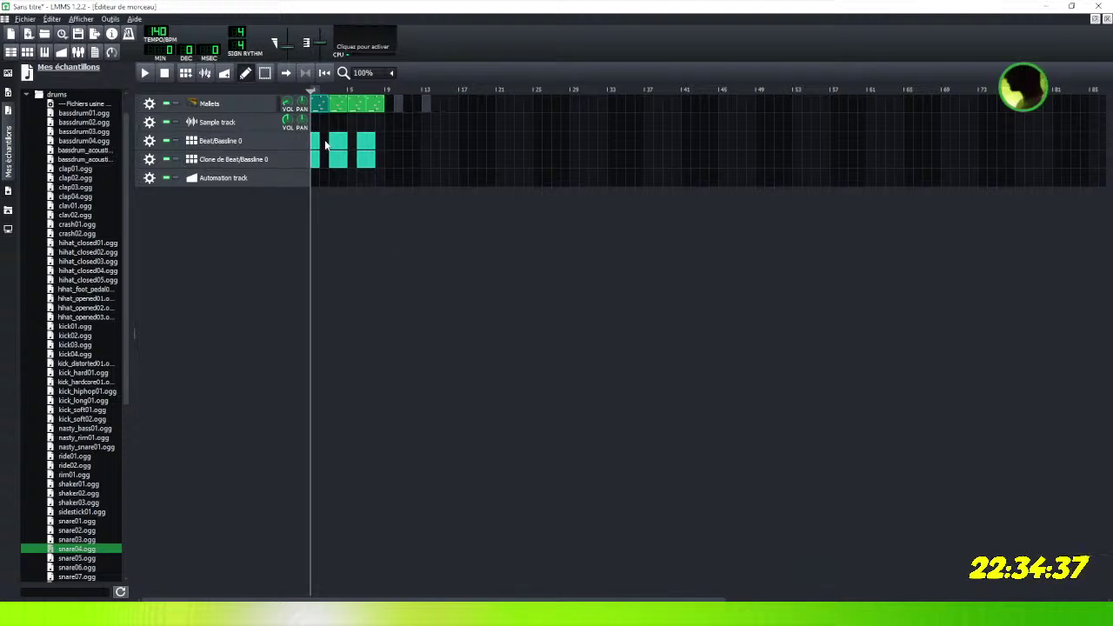
right_click(379, 172)
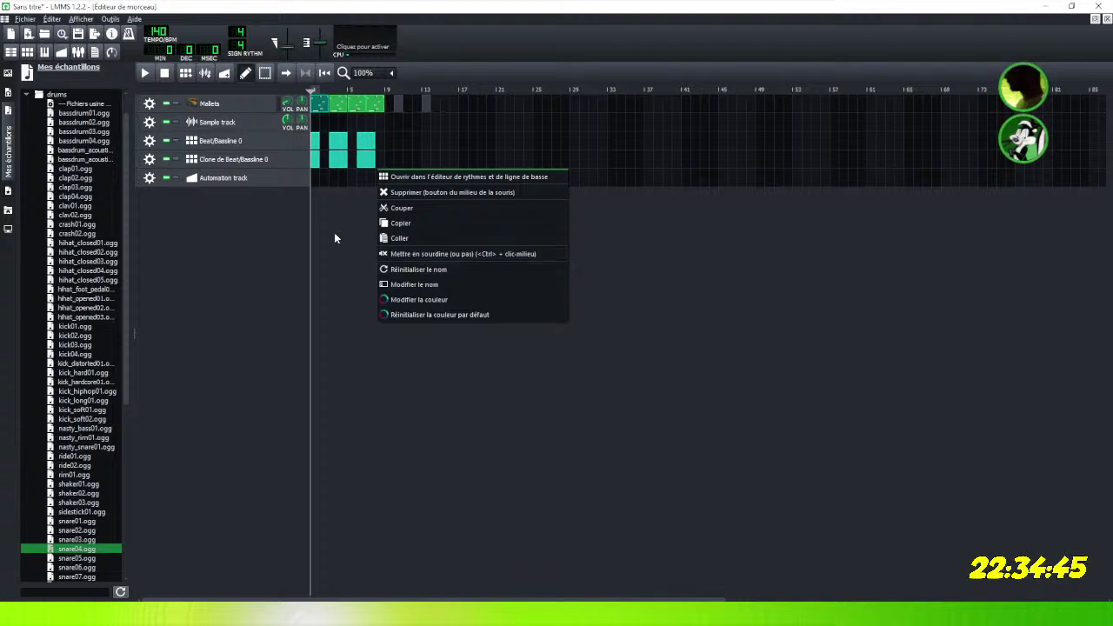
click(470, 193)
middle_click(340, 167)
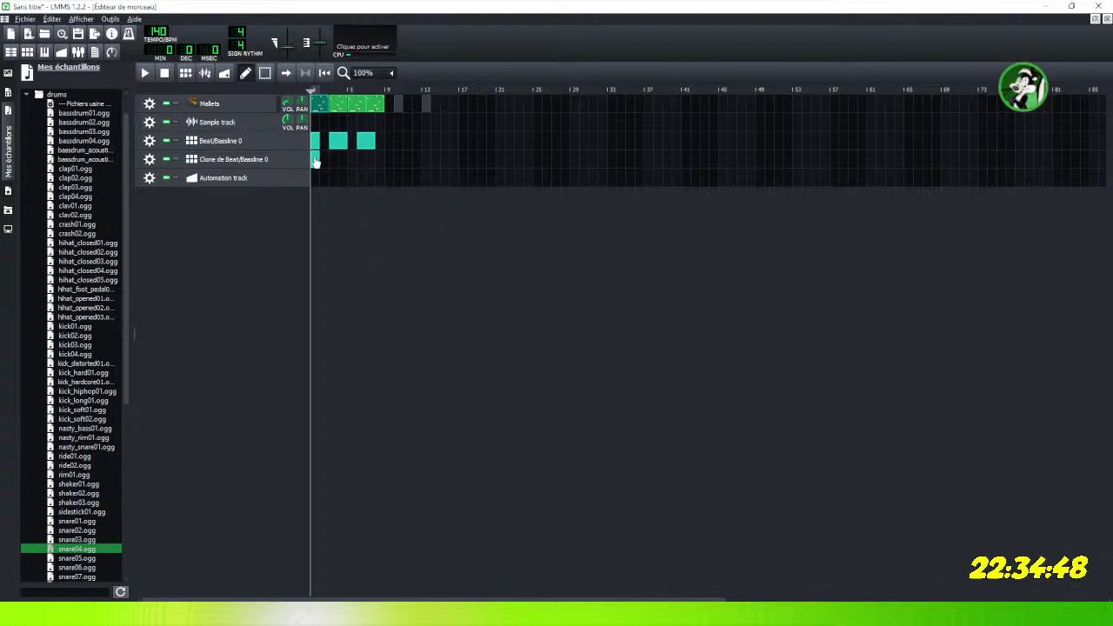
middle_click(315, 162)
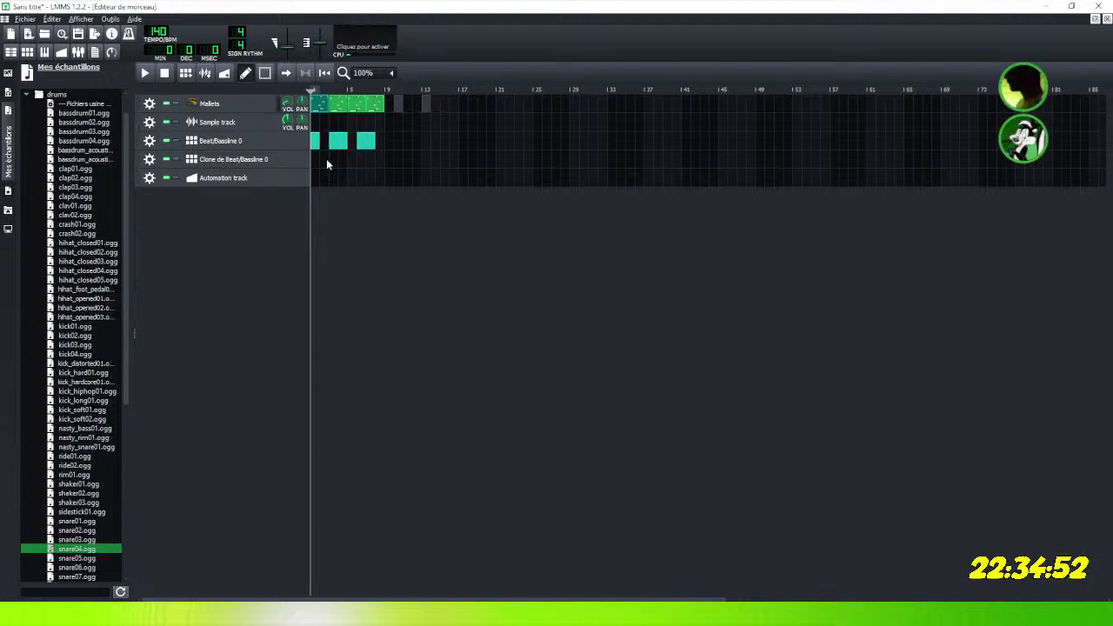
Place cloned-beat blocks at bars 2 and 8, and move the second Beat/Bassline 0 block to bar 4.
click(327, 163)
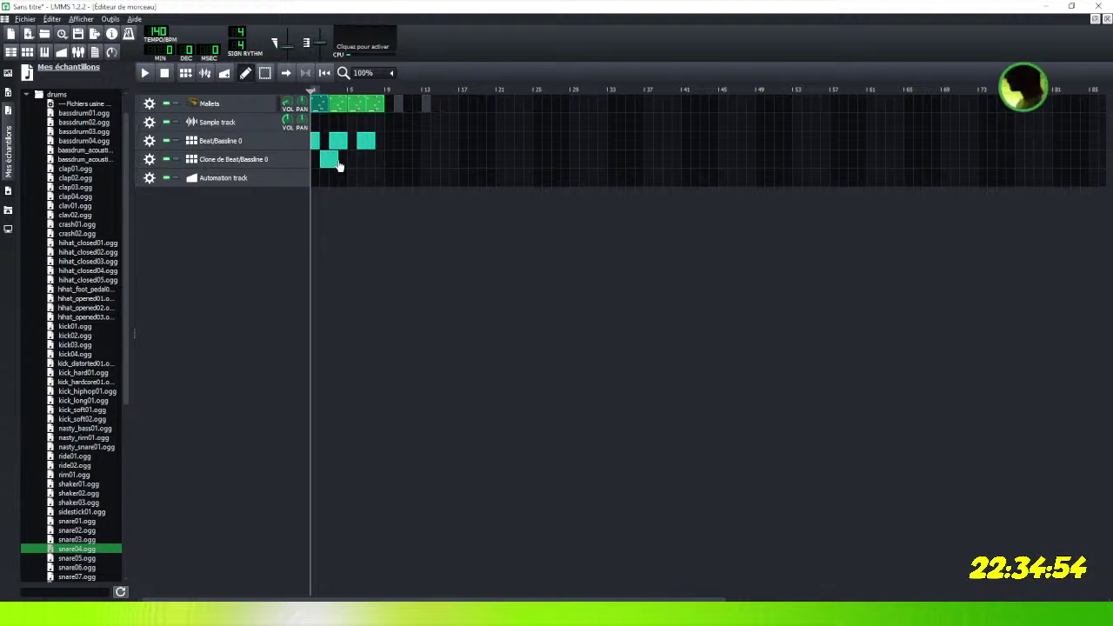
double_click(329, 162)
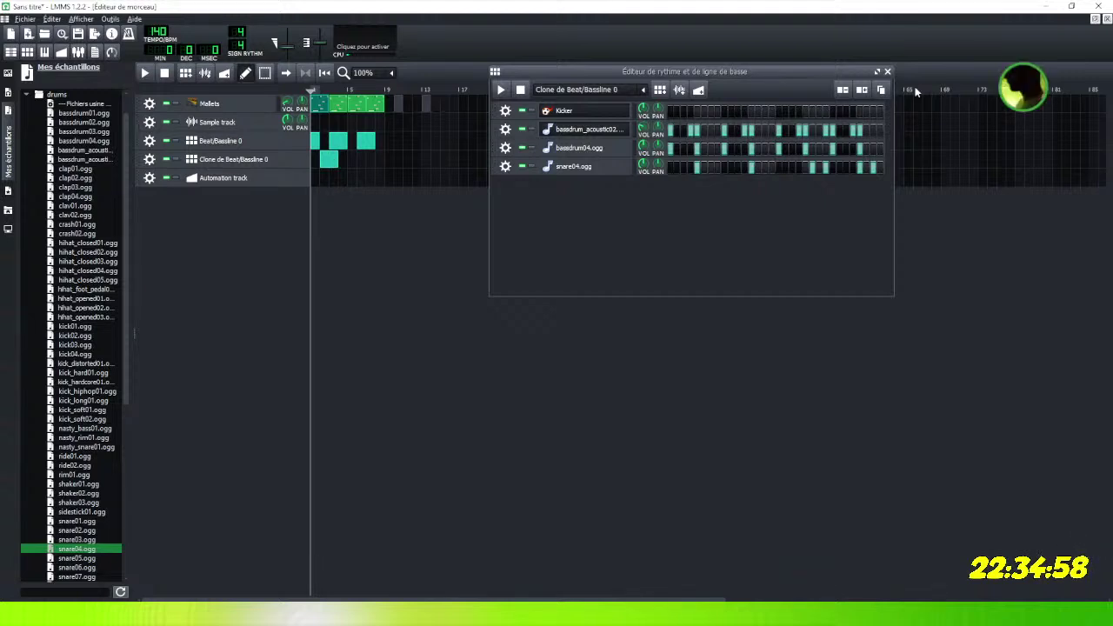
mouse_move(366, 140)
mouse_down()
mouse_move(384, 139)
mouse_move(357, 146)
mouse_move(380, 158)
mouse_up()
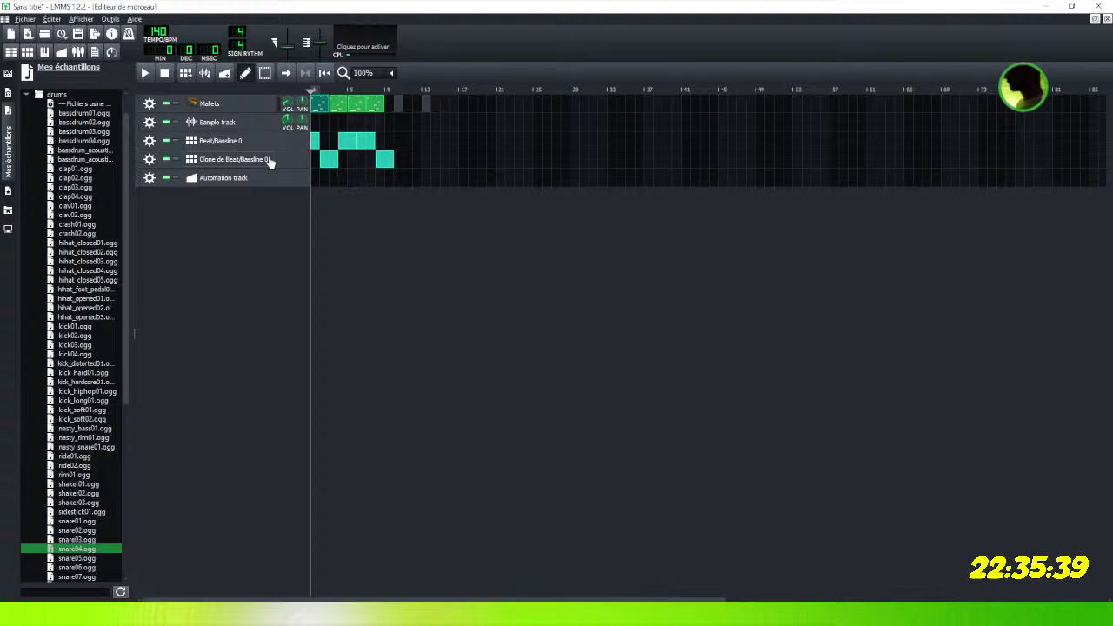
In the cloned beat, move the snare04.ogg hit from step 22 to 21 and remove the bassdrum_acoustic02 hit on step 21.
double_click(329, 162)
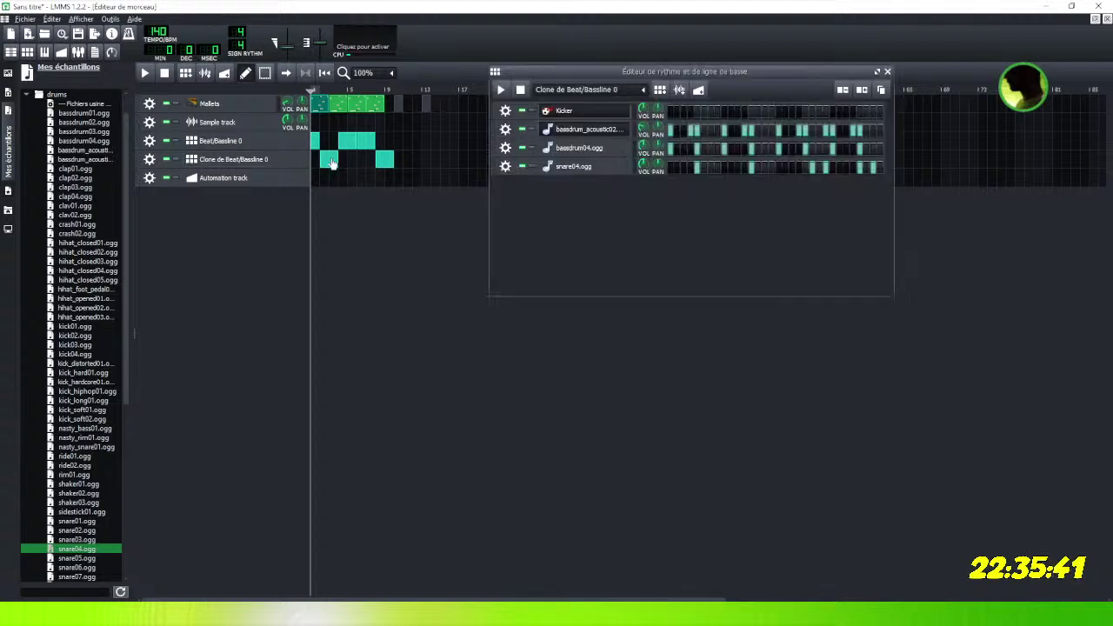
click(878, 72)
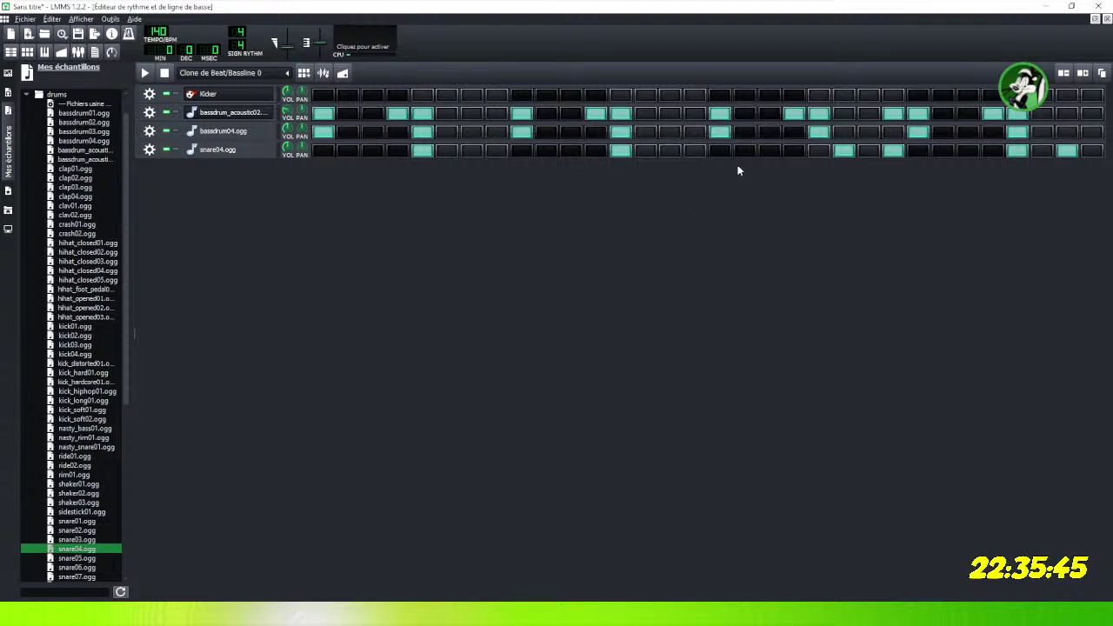
click(823, 151)
right_click(840, 155)
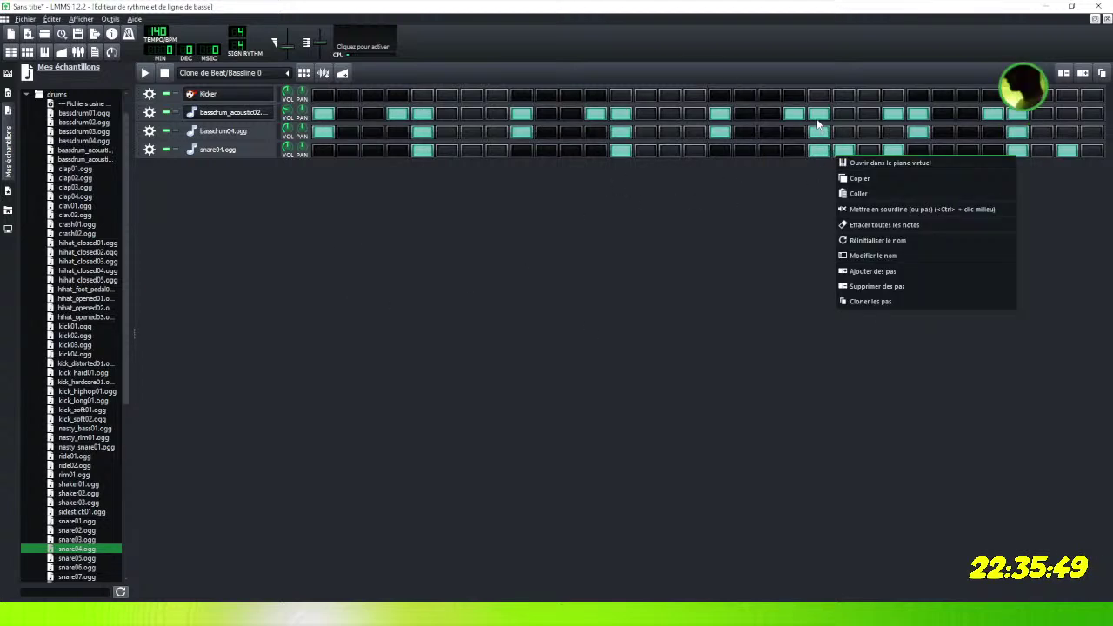
click(840, 153)
click(820, 114)
Move the cloned beat's bassdrum04.ogg hit from step 25 to 24 and remove the bassdrum_acoustic02 hit on step 25.
click(911, 135)
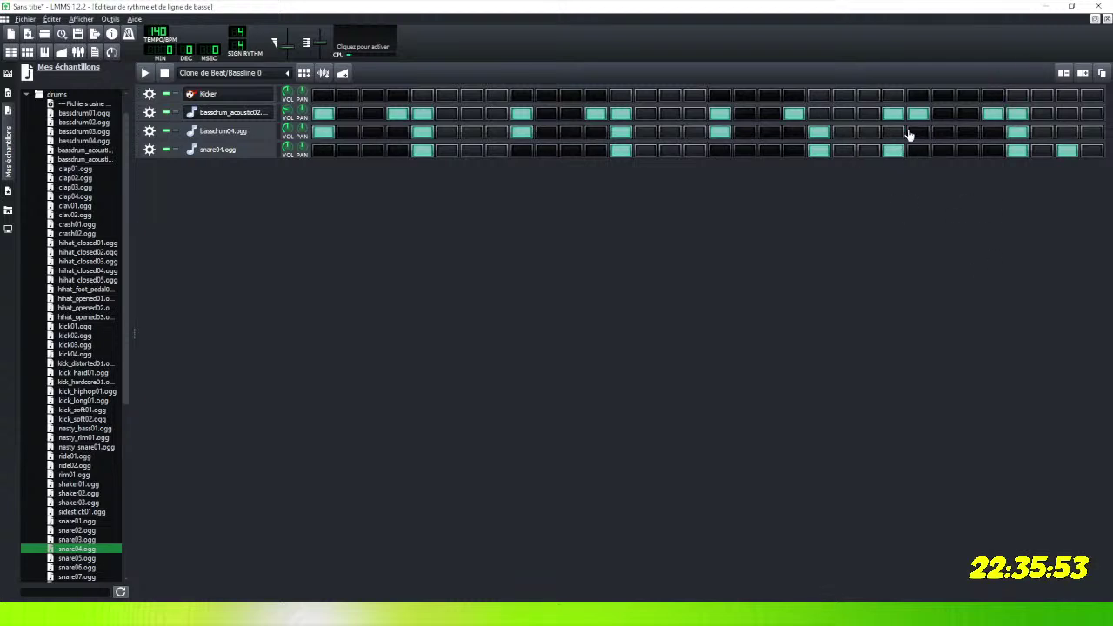
click(894, 132)
click(915, 113)
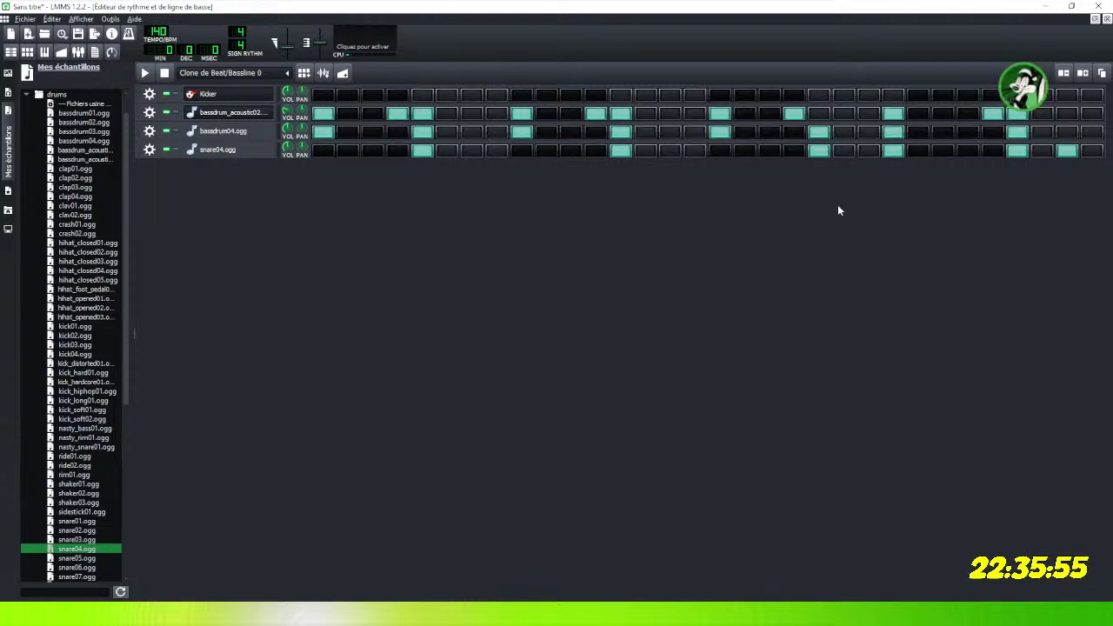
In the Clone de Beat/Bassline 0 pattern, move the bassdrum_acoustic02 hit from step 24 to step 23.
click(868, 114)
click(894, 114)
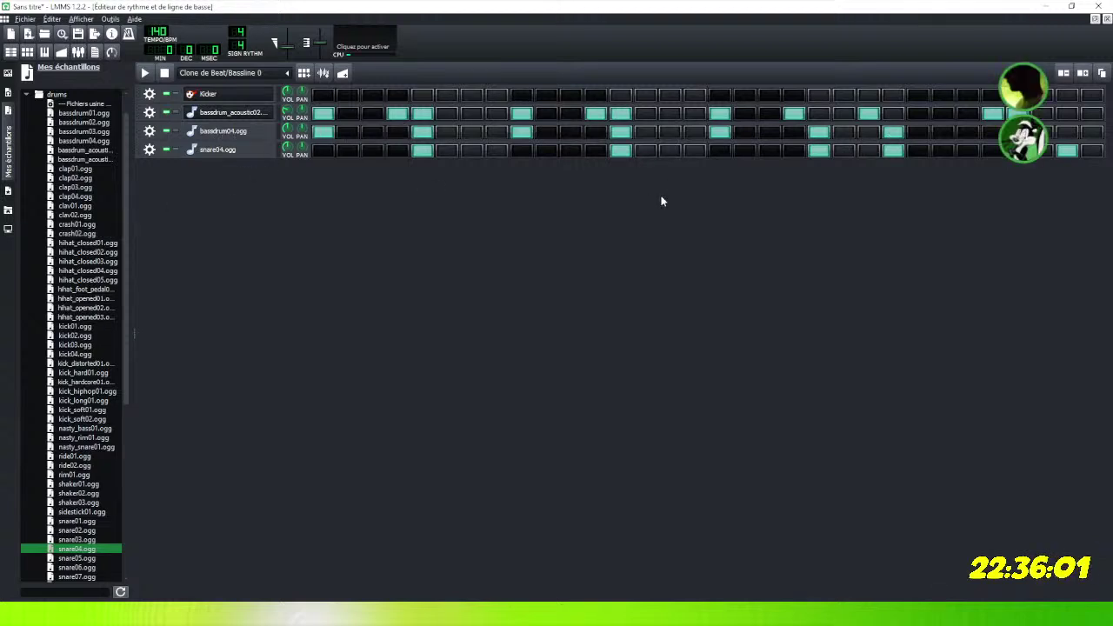
click(323, 114)
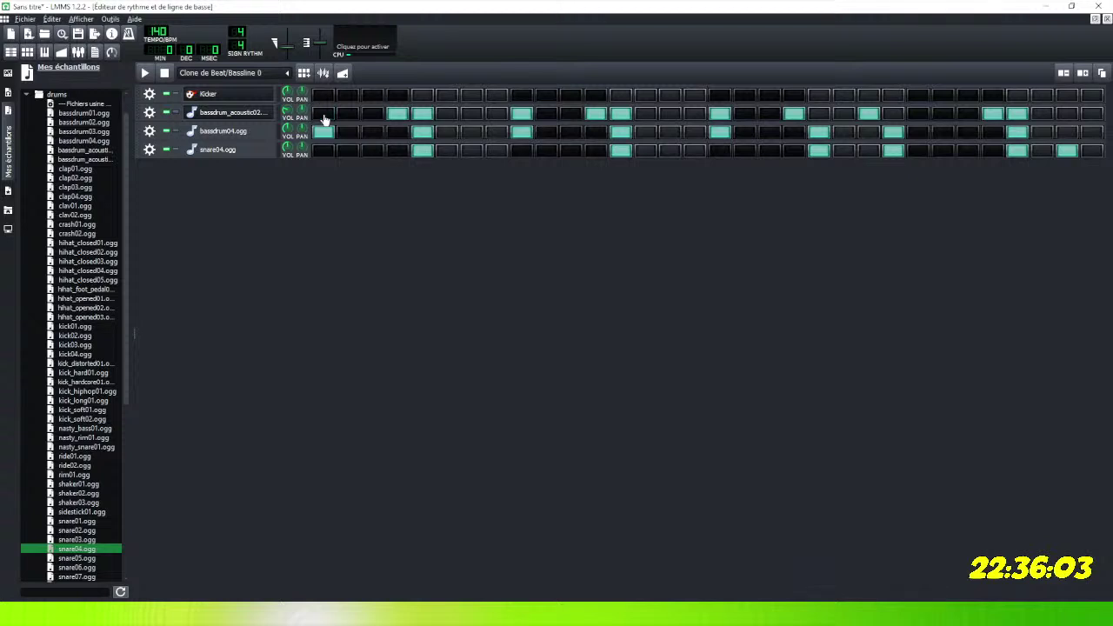
click(323, 115)
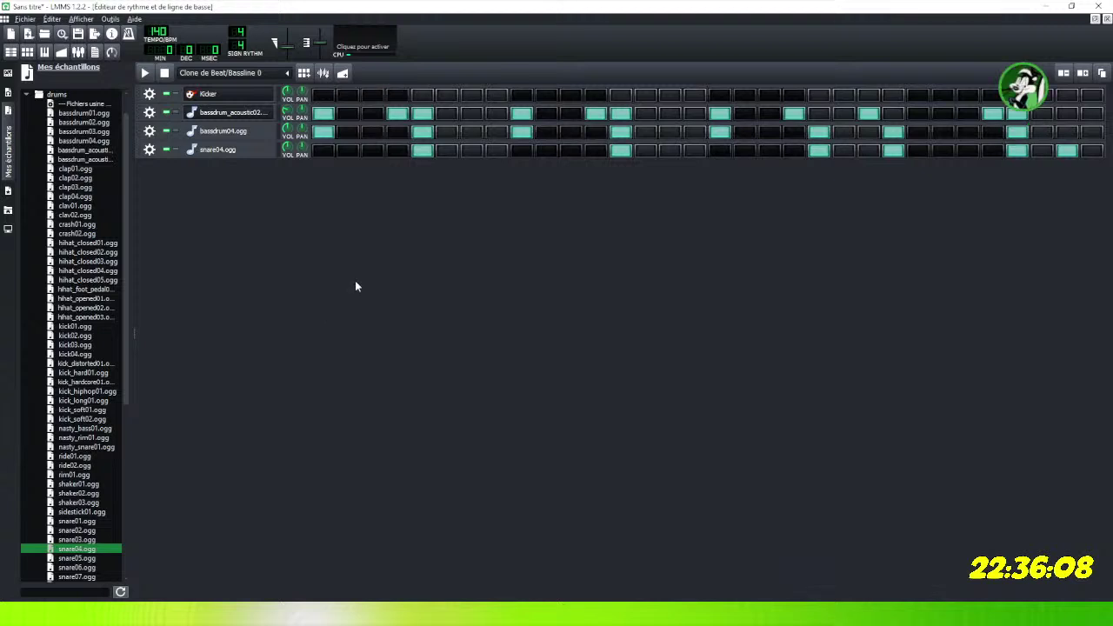
click(322, 115)
click(322, 114)
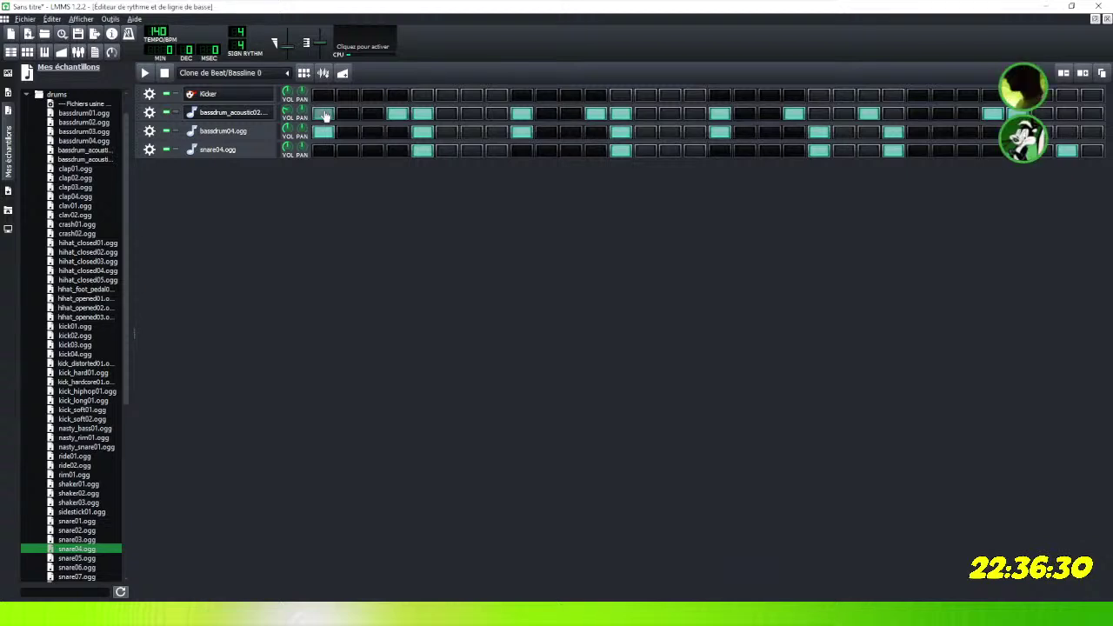
click(323, 114)
Lower the volume of the bassdrum_acoustic02 hits on steps 4, 12, 20 and 28 of the cloned pattern.
click(397, 114)
scroll(397, 115, down, 2)
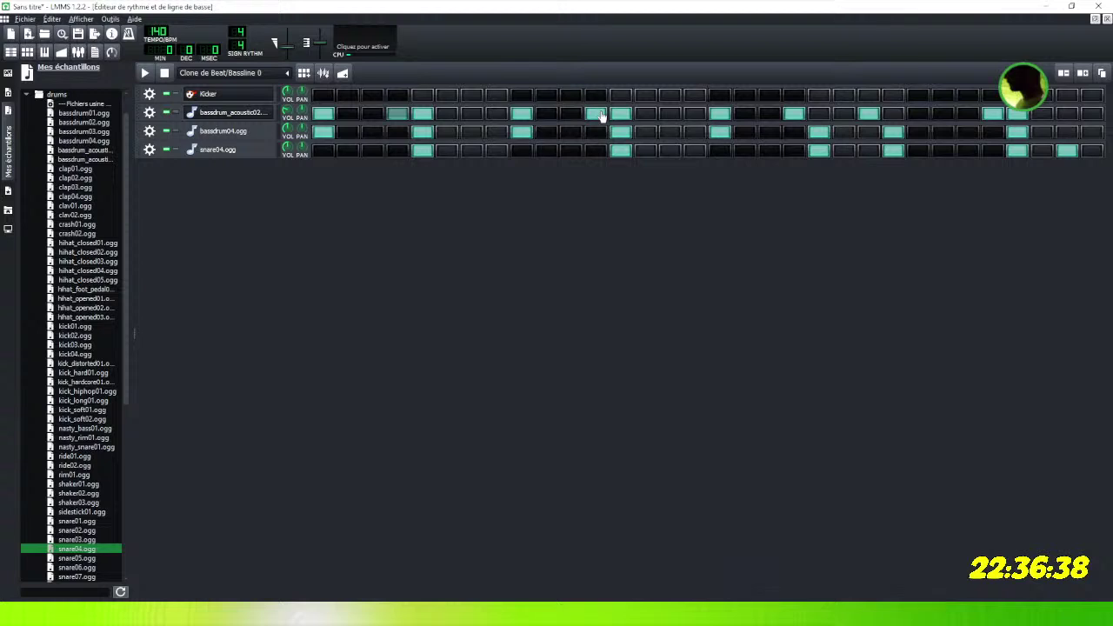
scroll(596, 115, down, 2)
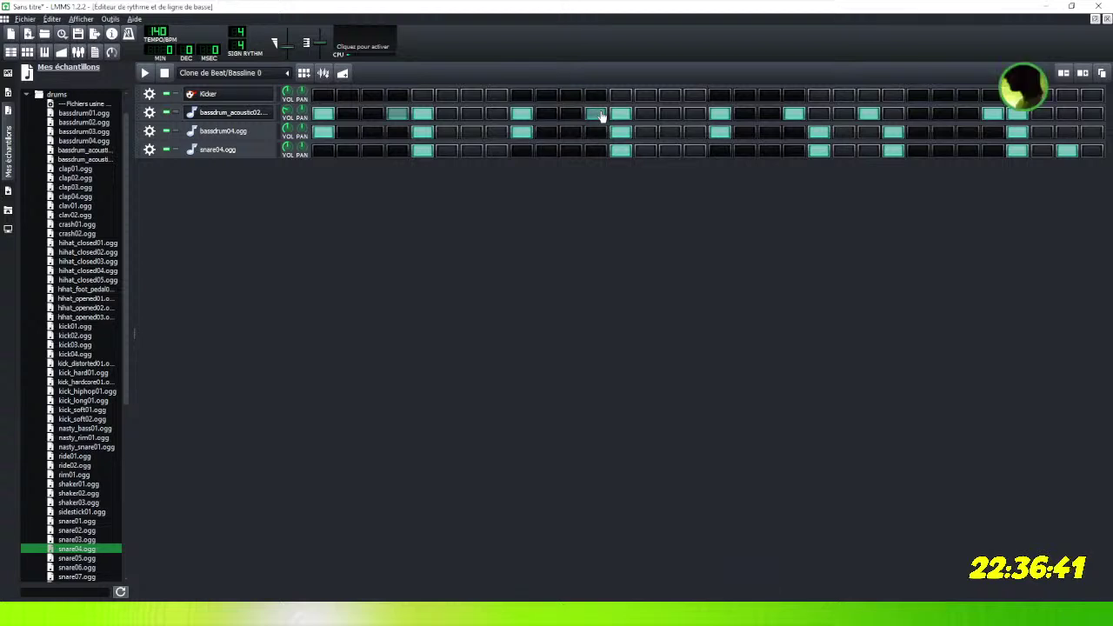
scroll(796, 114, down, 2)
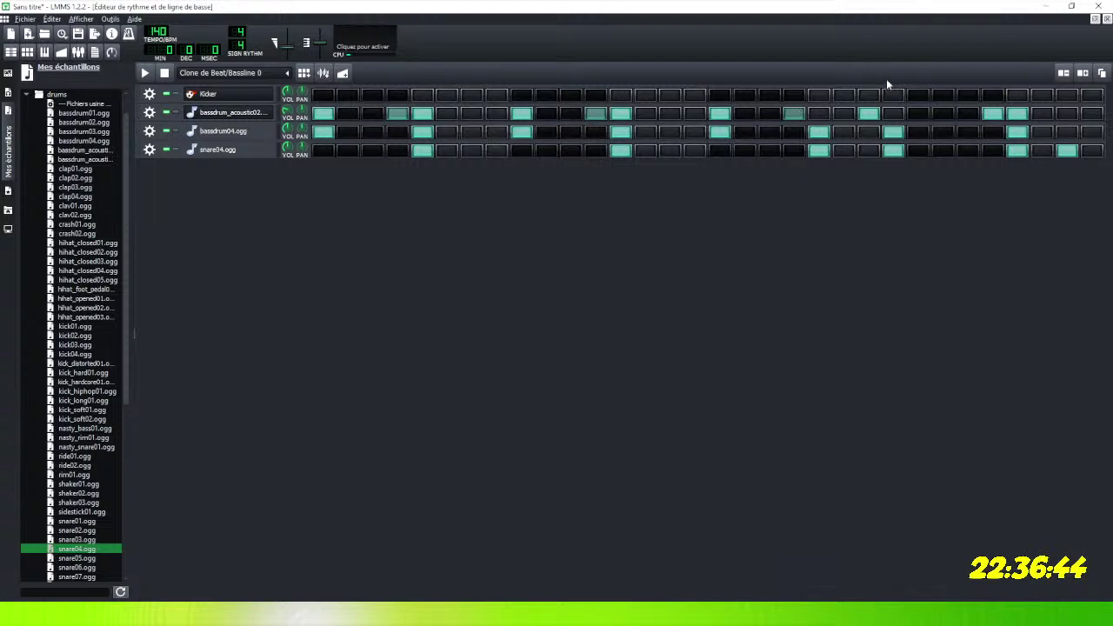
scroll(995, 115, down, 2)
scroll(994, 116, down, 2)
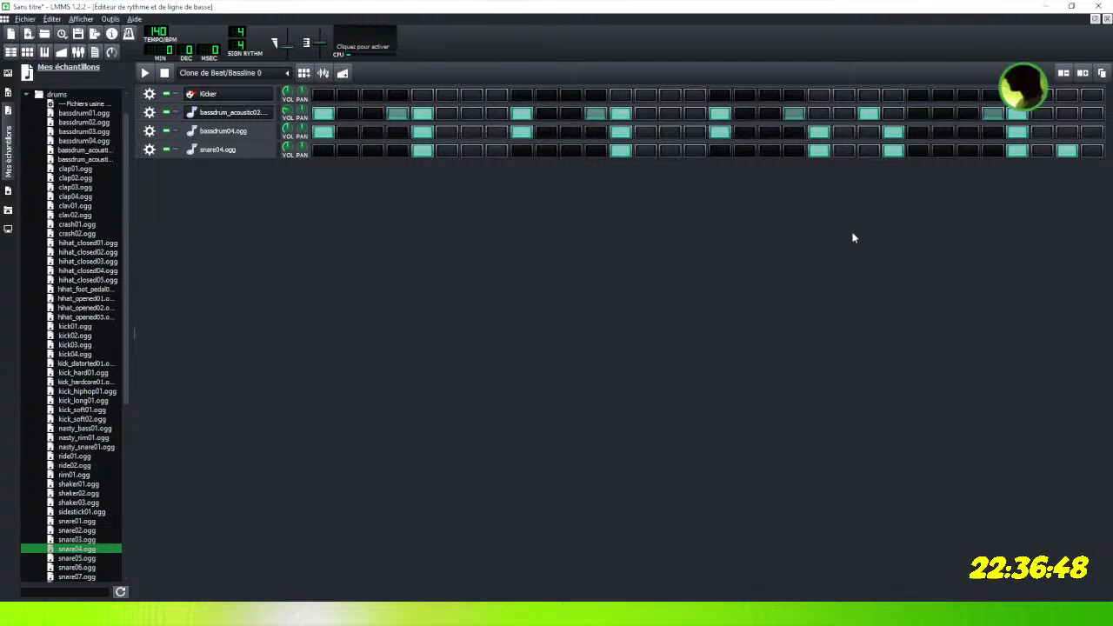
Open the Beat/Bassline 0 pattern and lower the volume of its bassdrum_acoustic02 hits on steps 4, 12, 20, 24 and 28.
click(1095, 19)
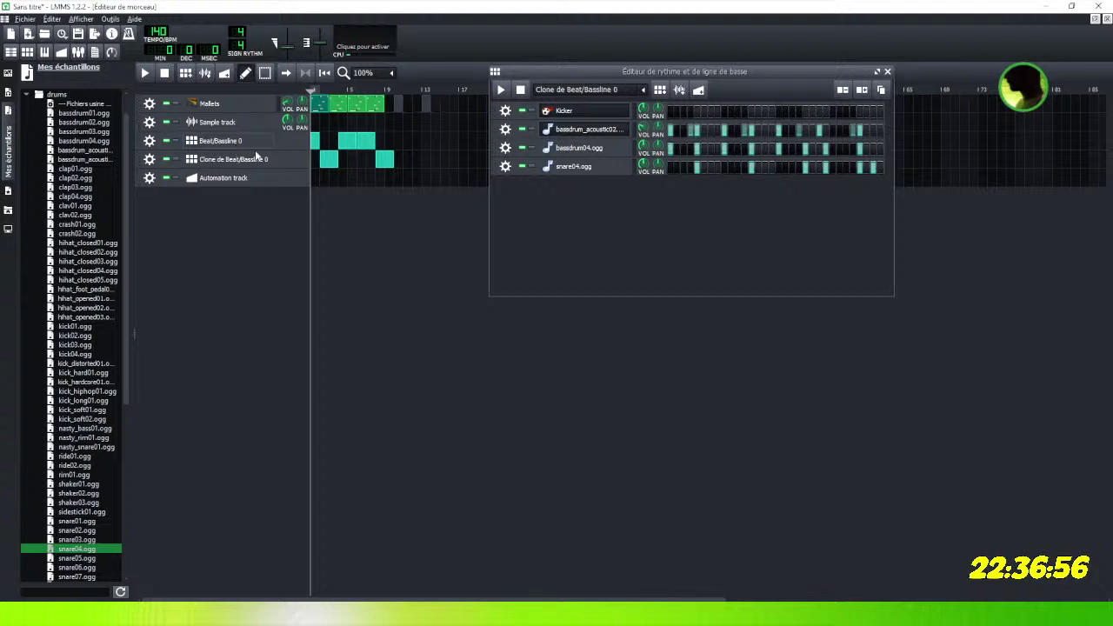
key(F6)
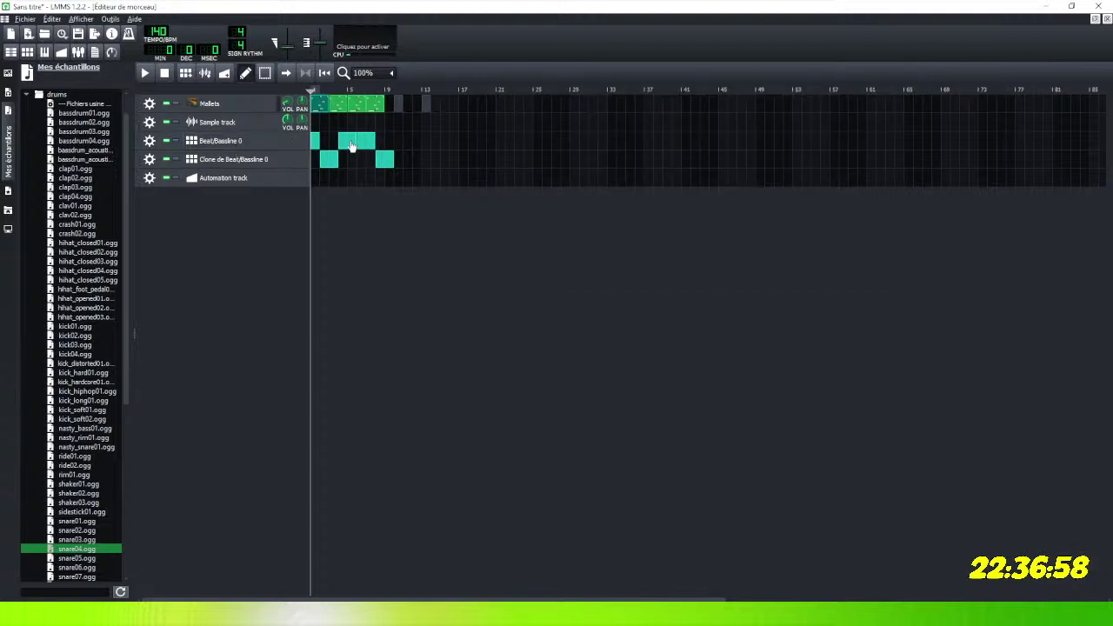
double_click(351, 146)
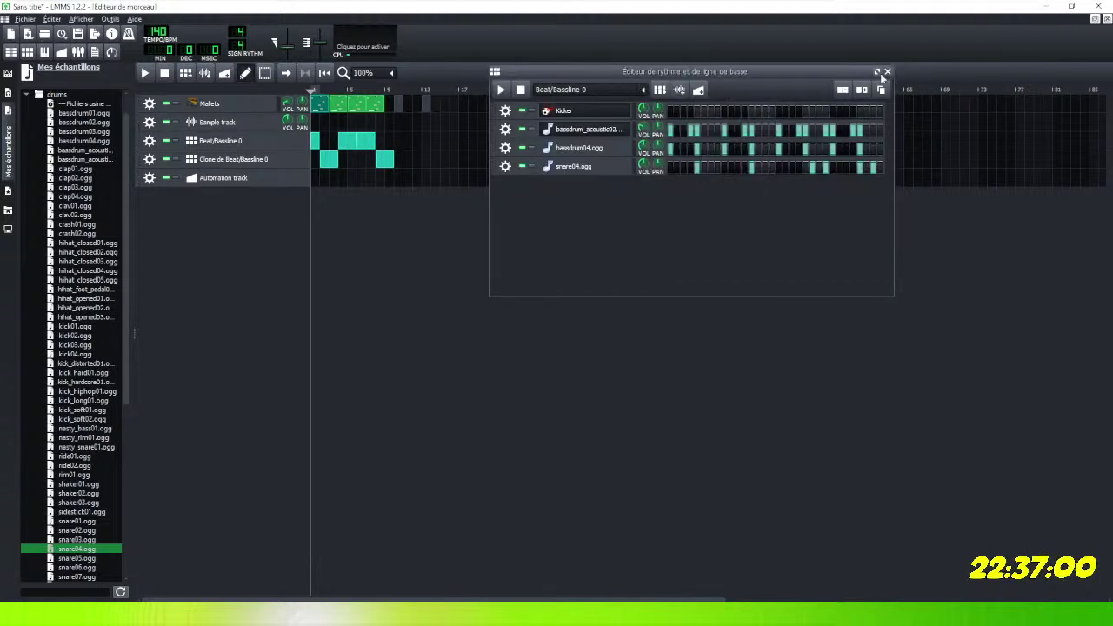
click(878, 72)
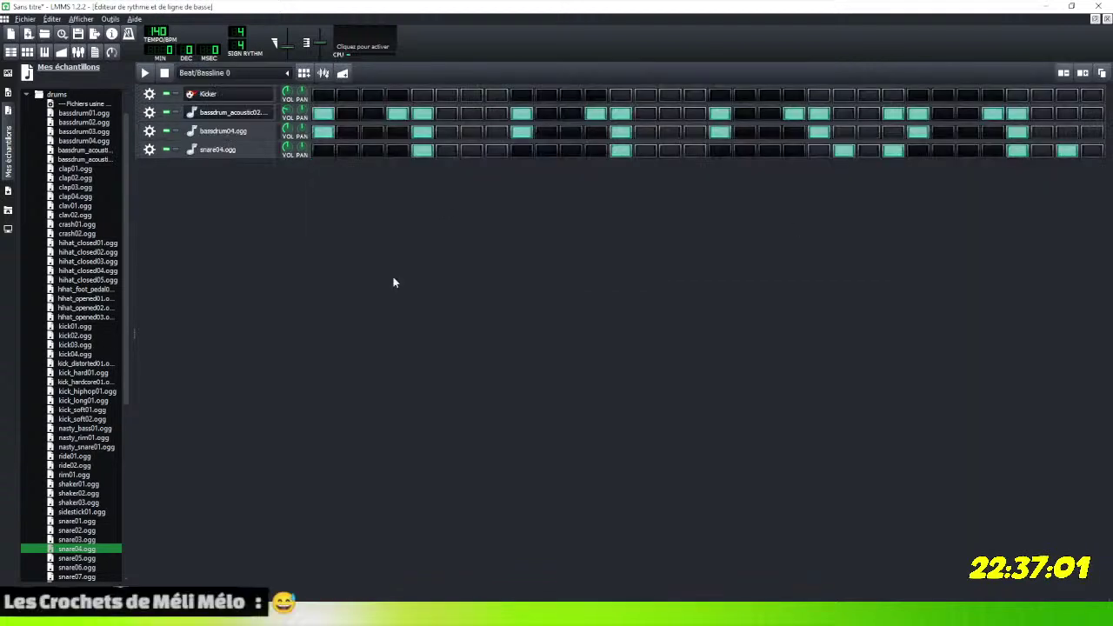
click(396, 114)
click(596, 114)
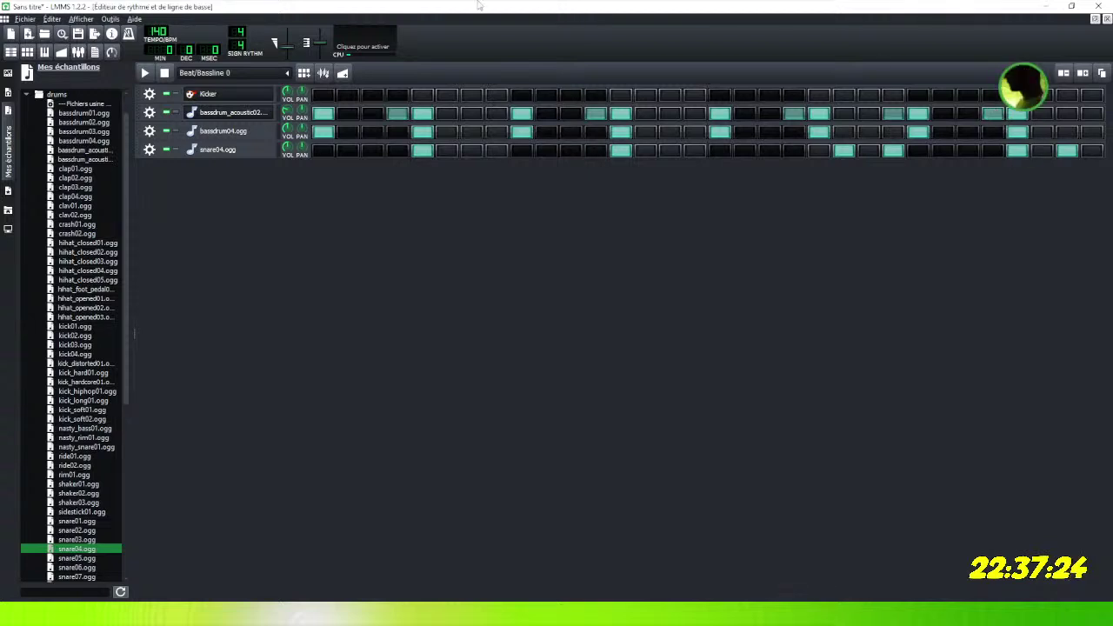
Listen to the Beat/Bassline 0 pattern on its own and to the whole song arrangement.
click(147, 73)
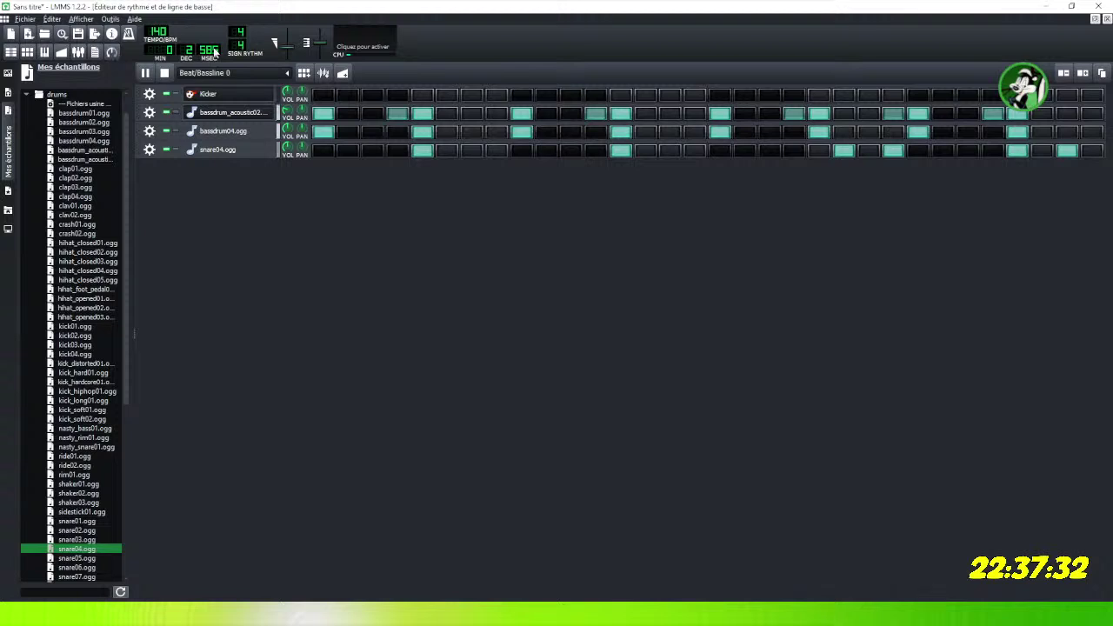
click(163, 72)
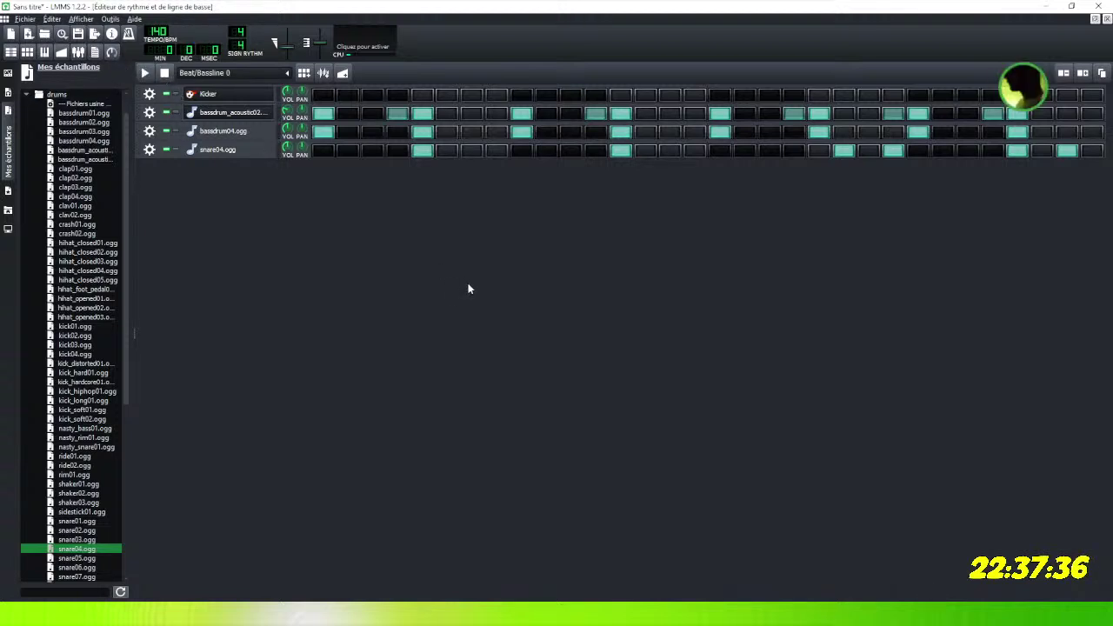
click(1096, 20)
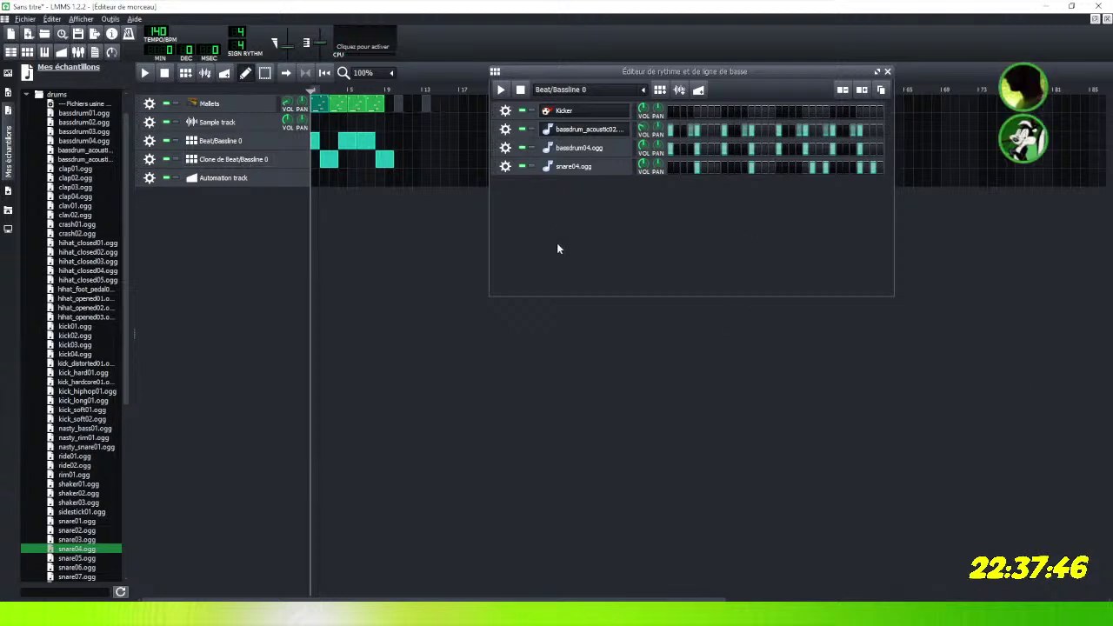
click(146, 74)
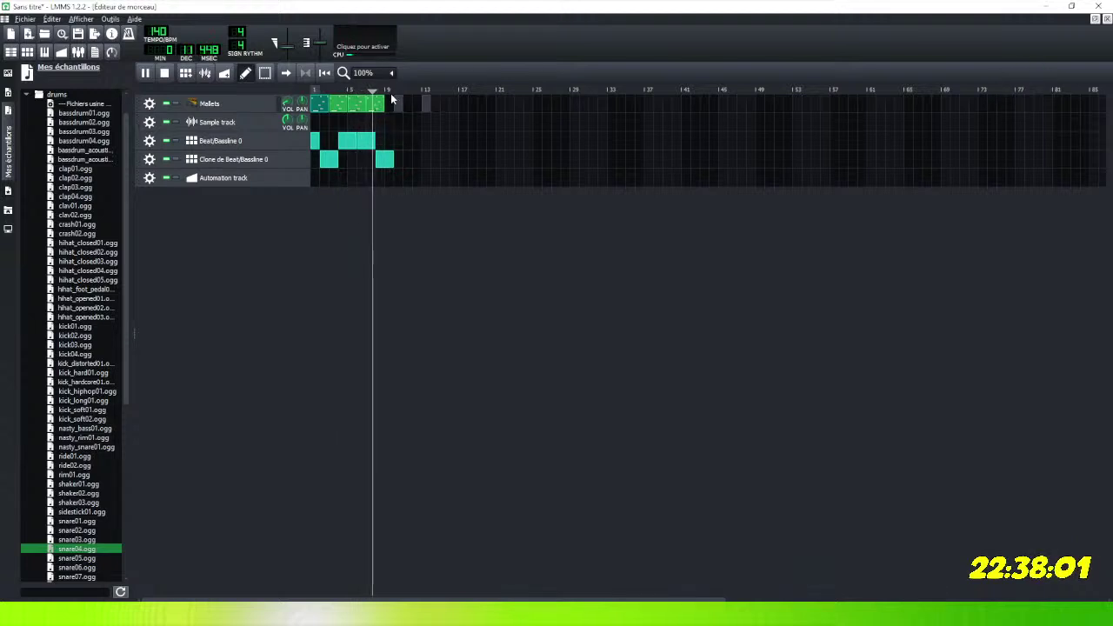
click(167, 74)
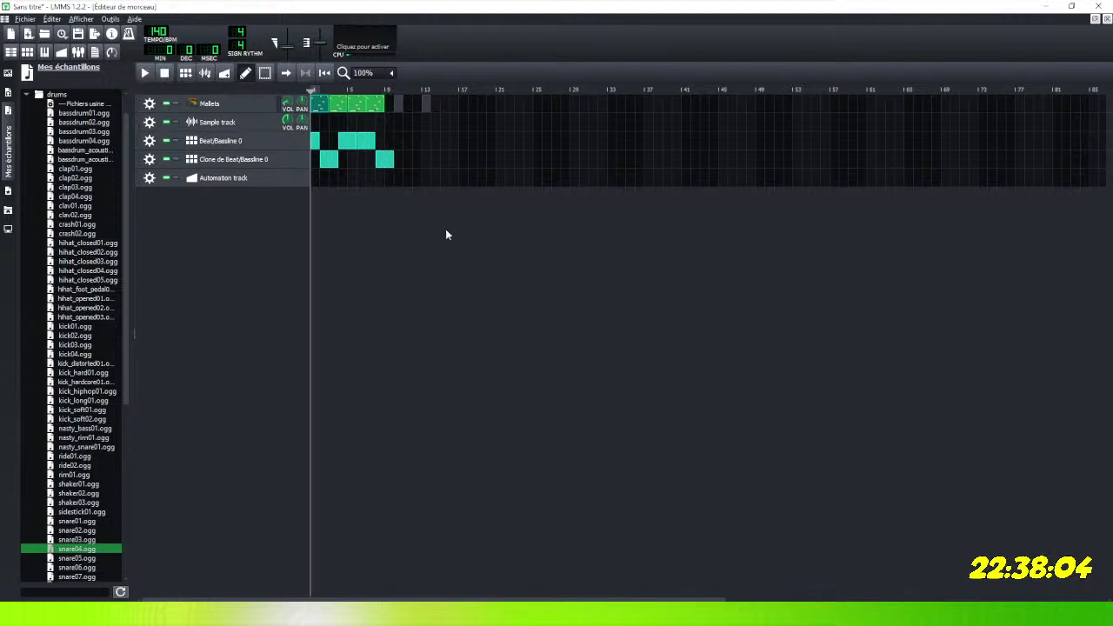
Shorten the last Clone de Beat/Bassline 0 block to one bar, ending it level with the Mallets melody, and play the song.
right_click(389, 165)
key(Escape)
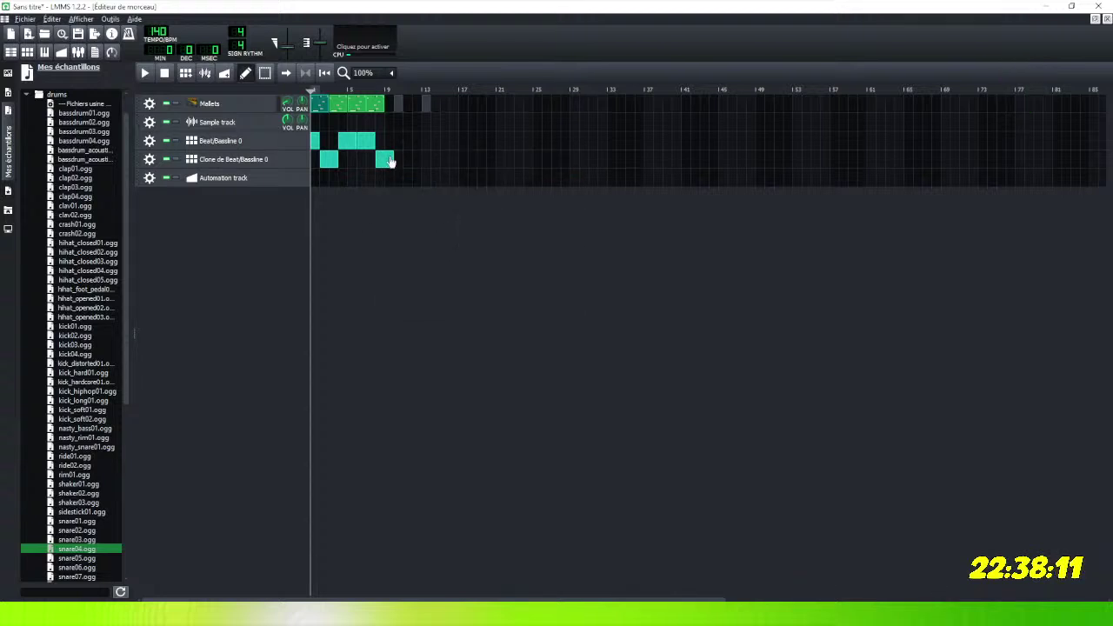
right_click(390, 161)
middle_click(381, 160)
click(380, 161)
drag(394, 161, 384, 163)
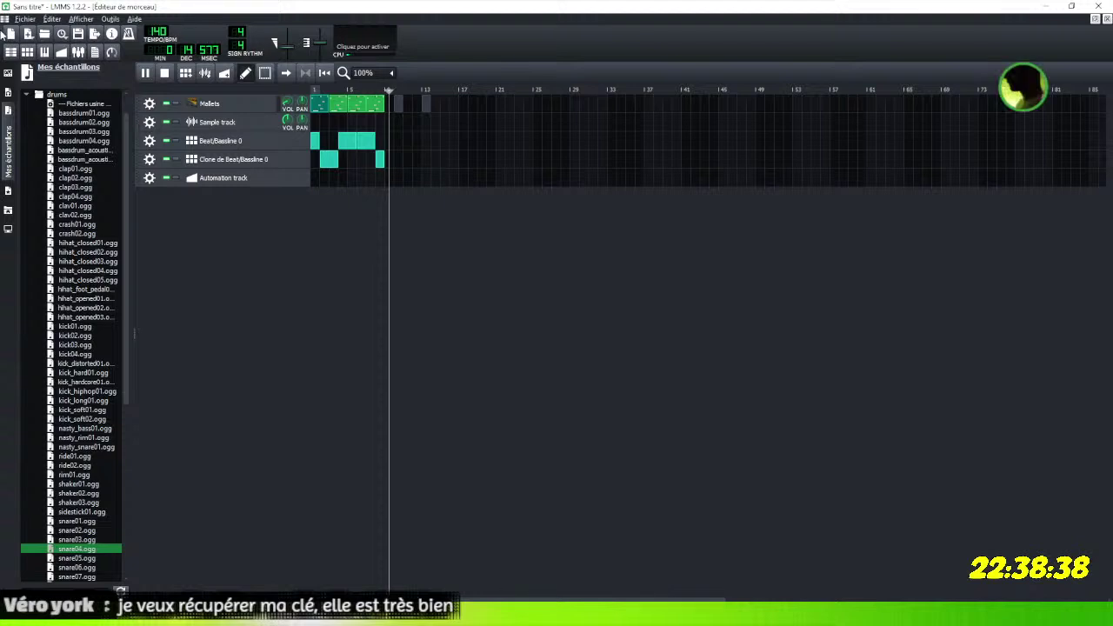
click(168, 73)
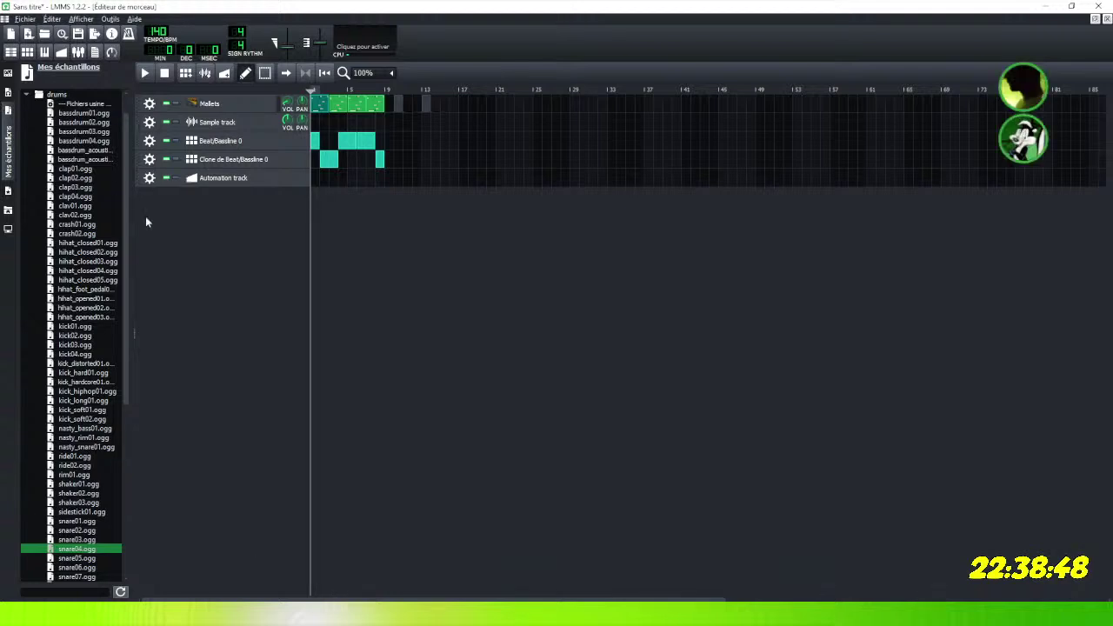
Look through the samples in the drums folder and collapse the folder.
scroll(82, 392, down, 10)
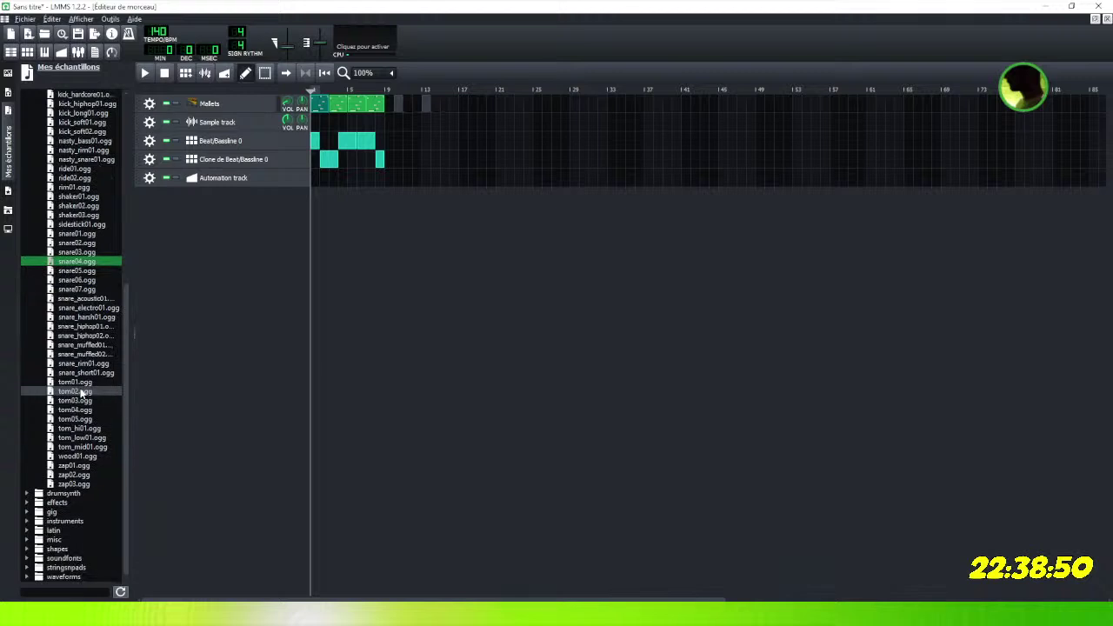
scroll(82, 391, up, 11)
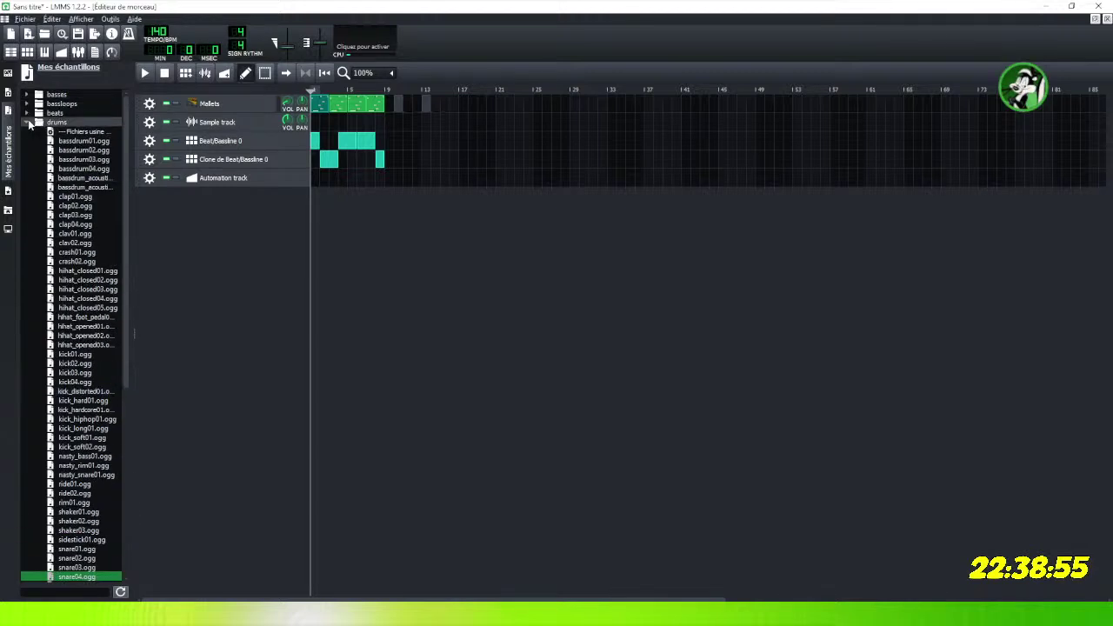
click(27, 122)
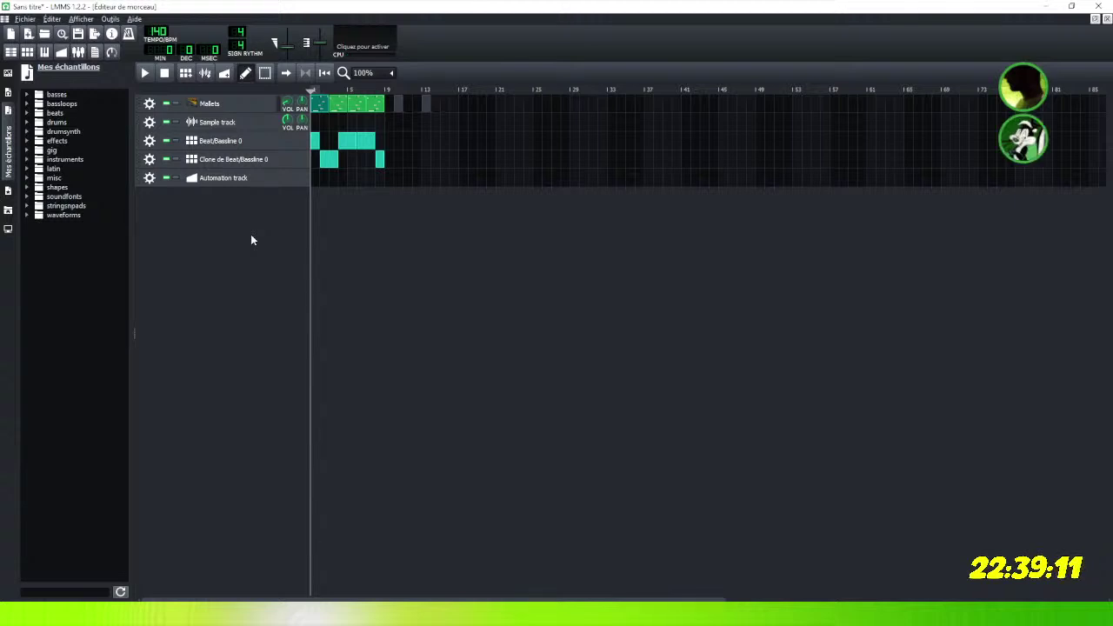
Preview technobass.wav, technosynth1.wav, technosynth2.wav and technosynth5.wav from the shapes sample folder, and collapse the folder.
click(60, 188)
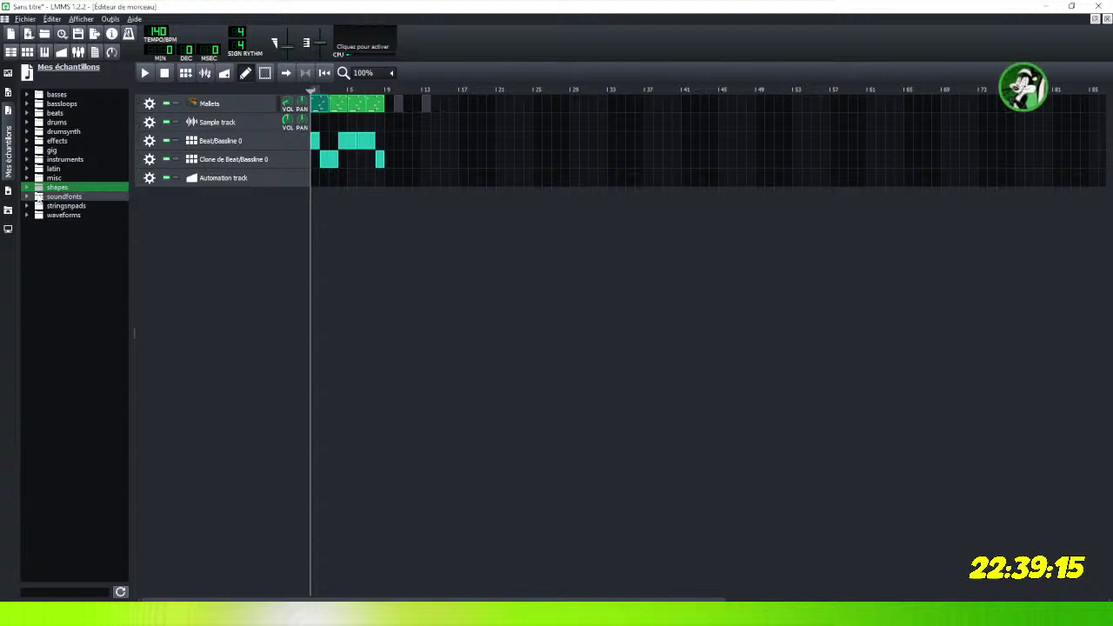
click(27, 189)
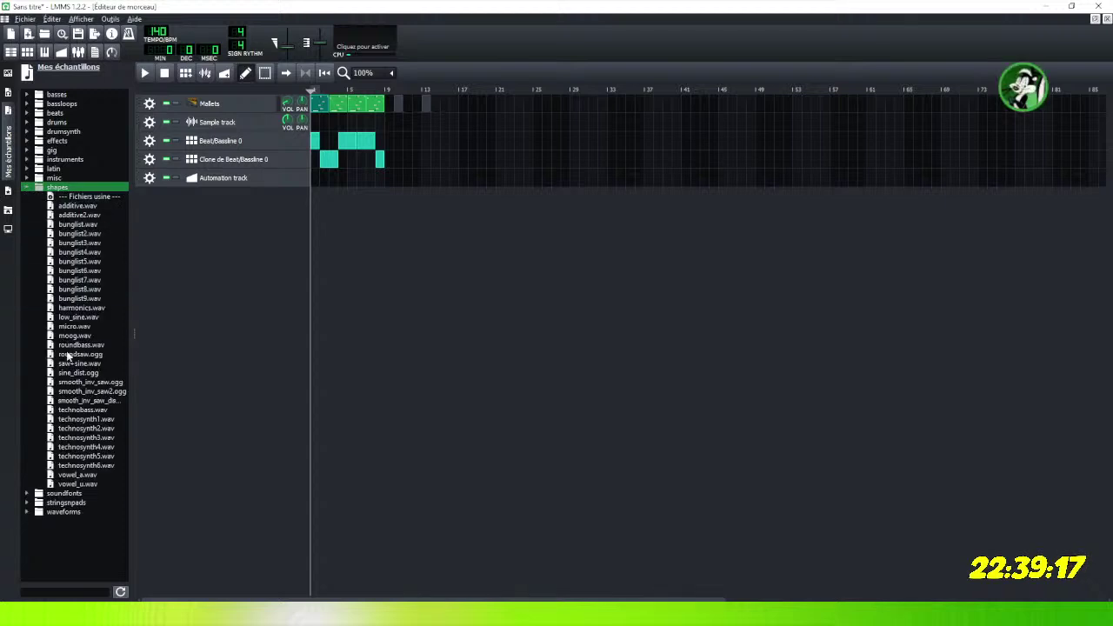
click(83, 410)
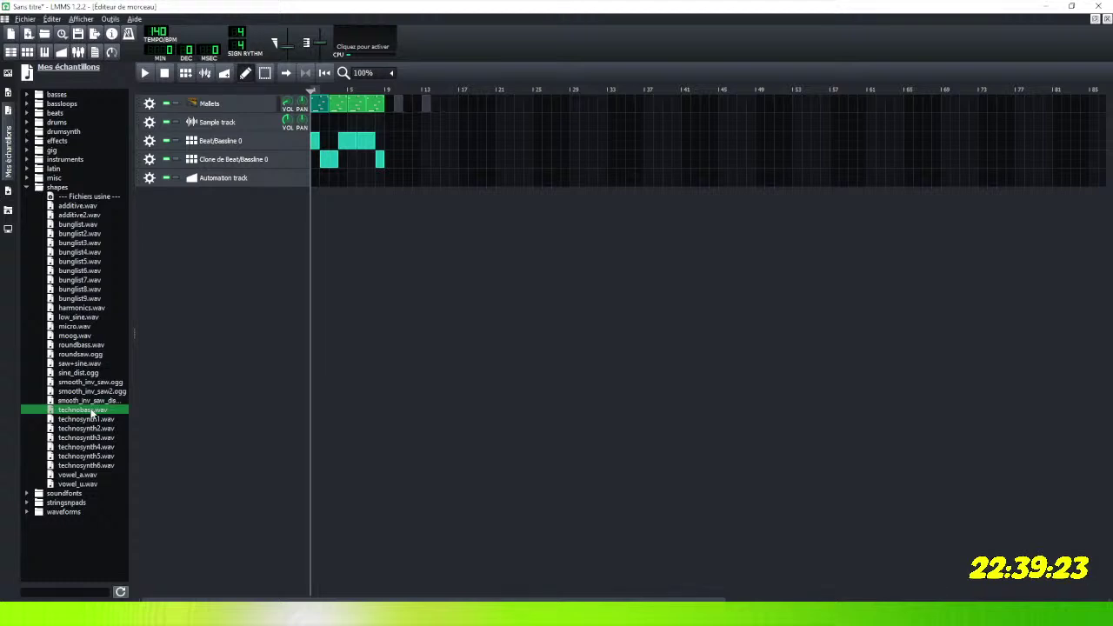
click(90, 423)
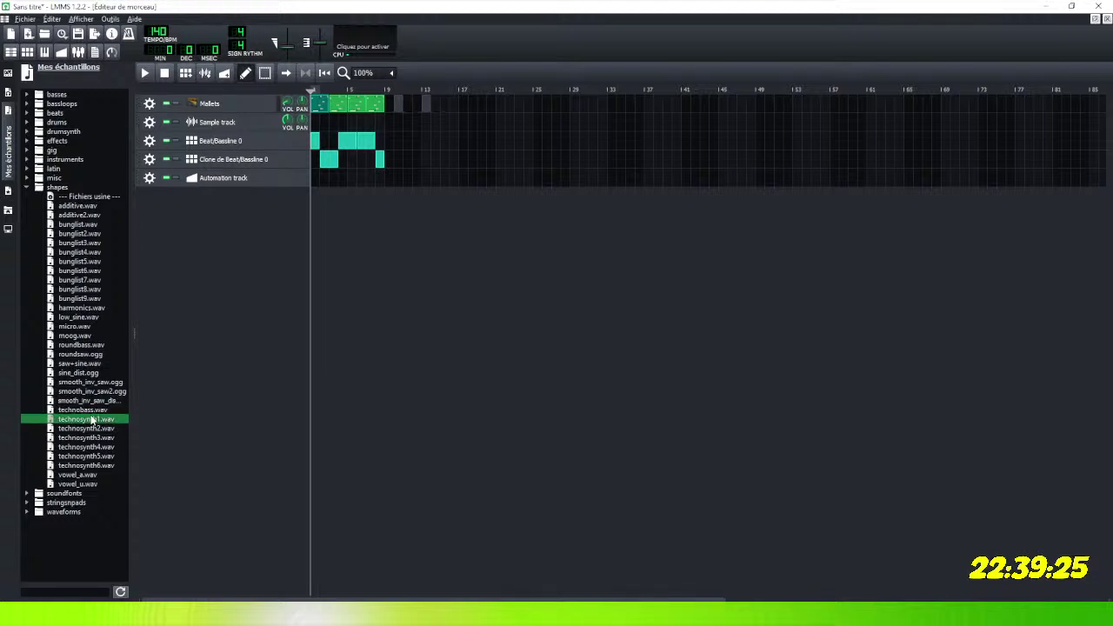
click(89, 430)
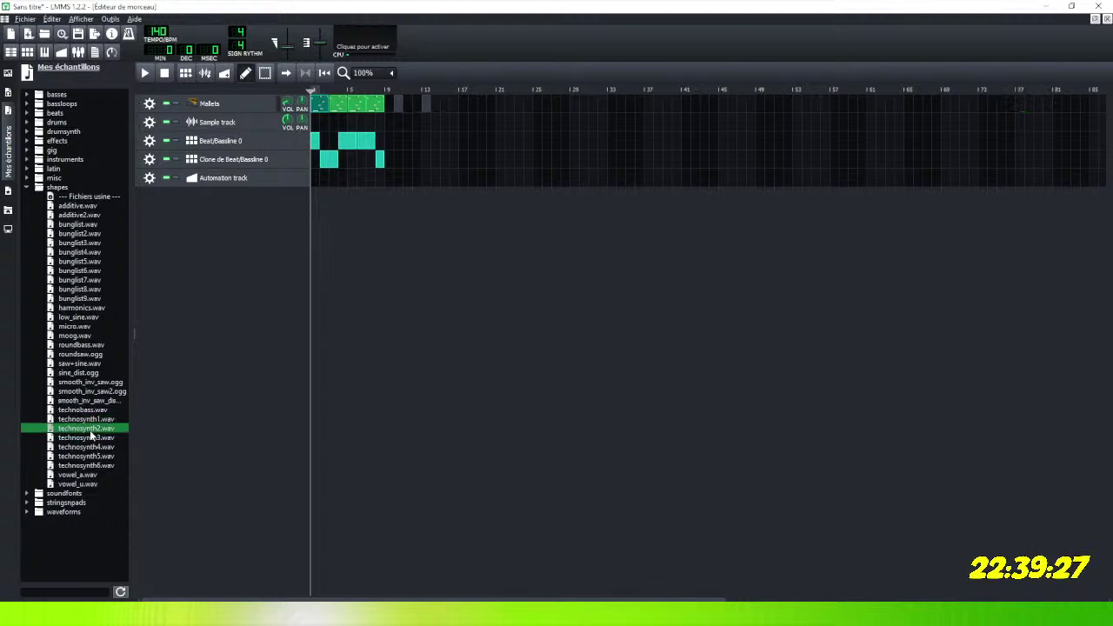
click(85, 457)
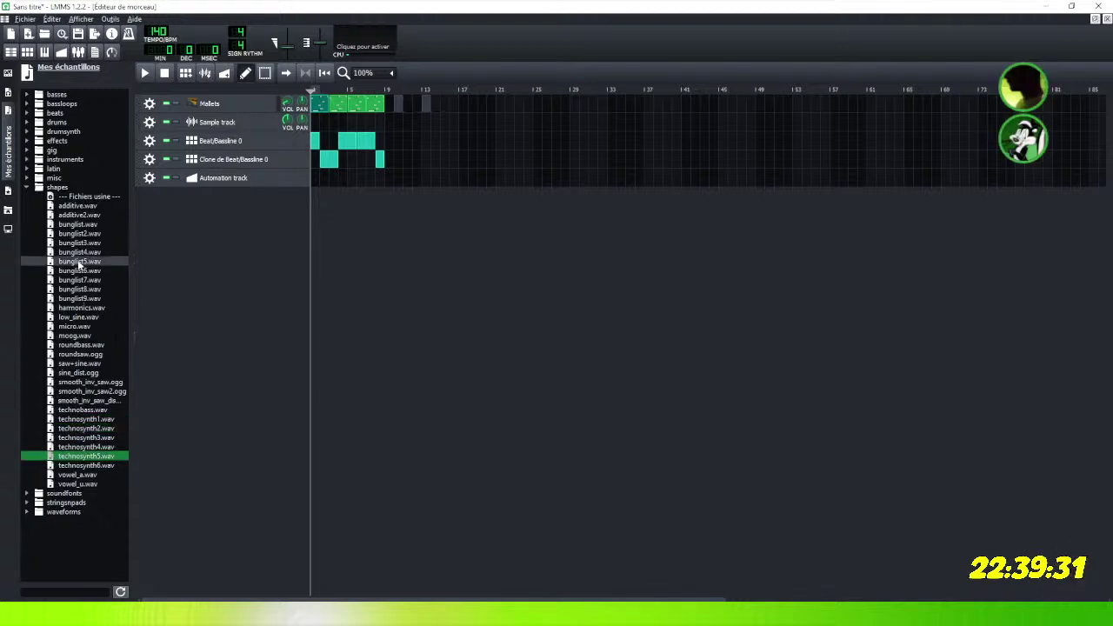
click(27, 187)
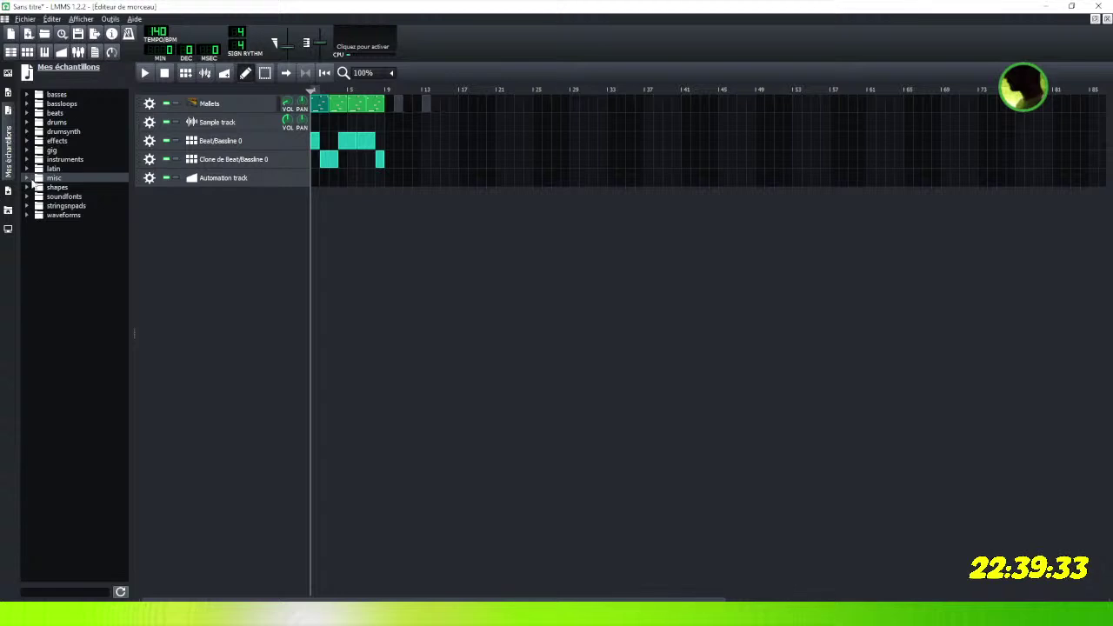
Preview bassslap01.ogg and bassslap02.ogg from the instruments sample folder.
click(86, 160)
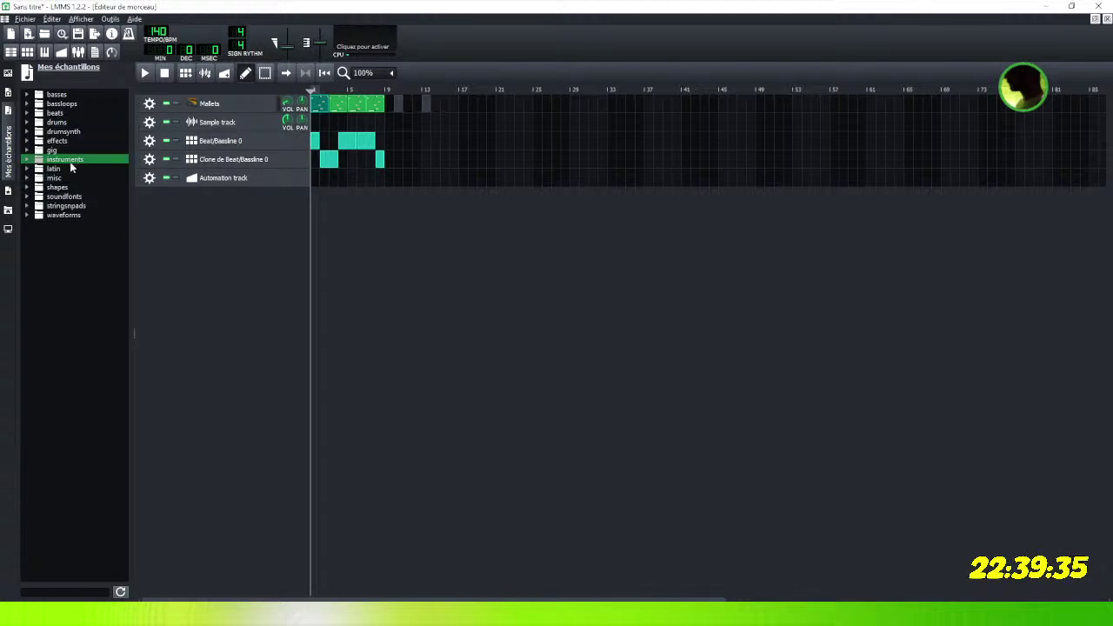
click(27, 160)
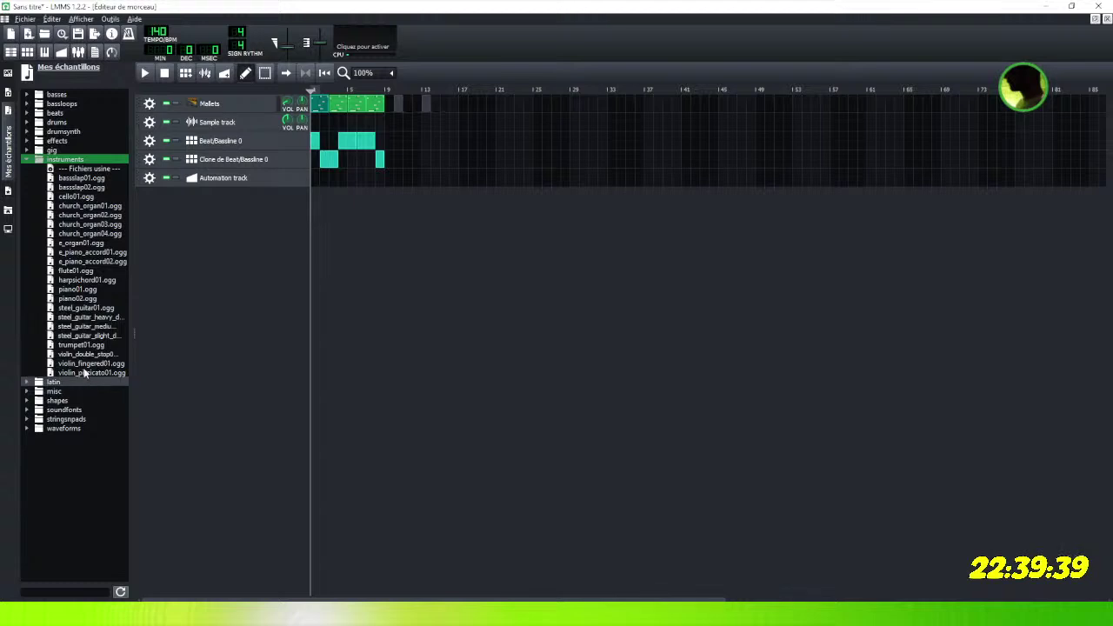
click(66, 179)
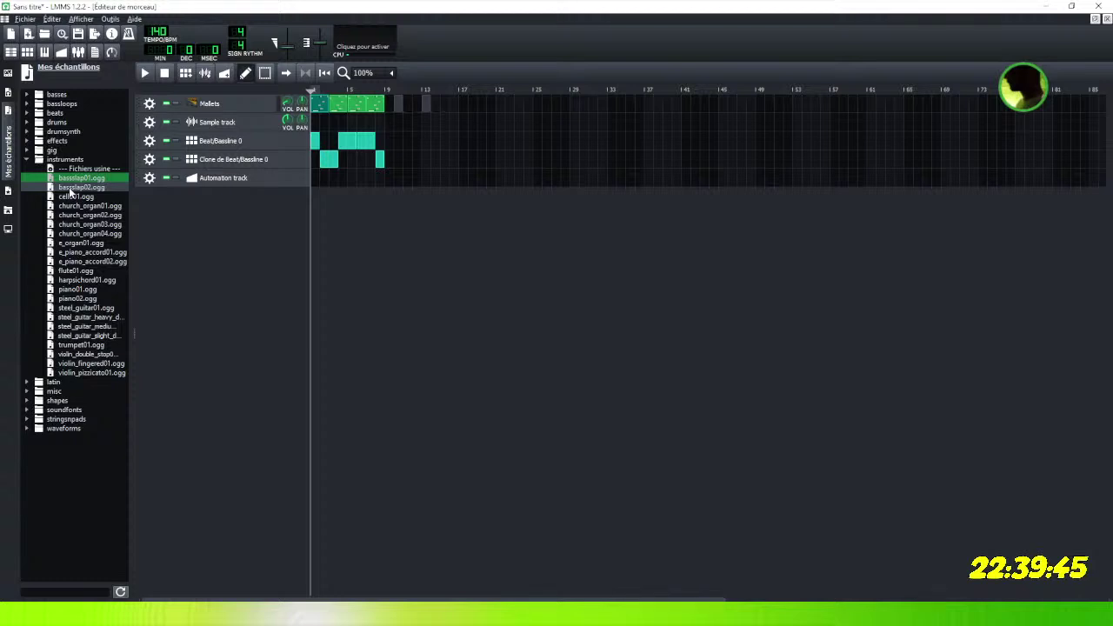
click(70, 188)
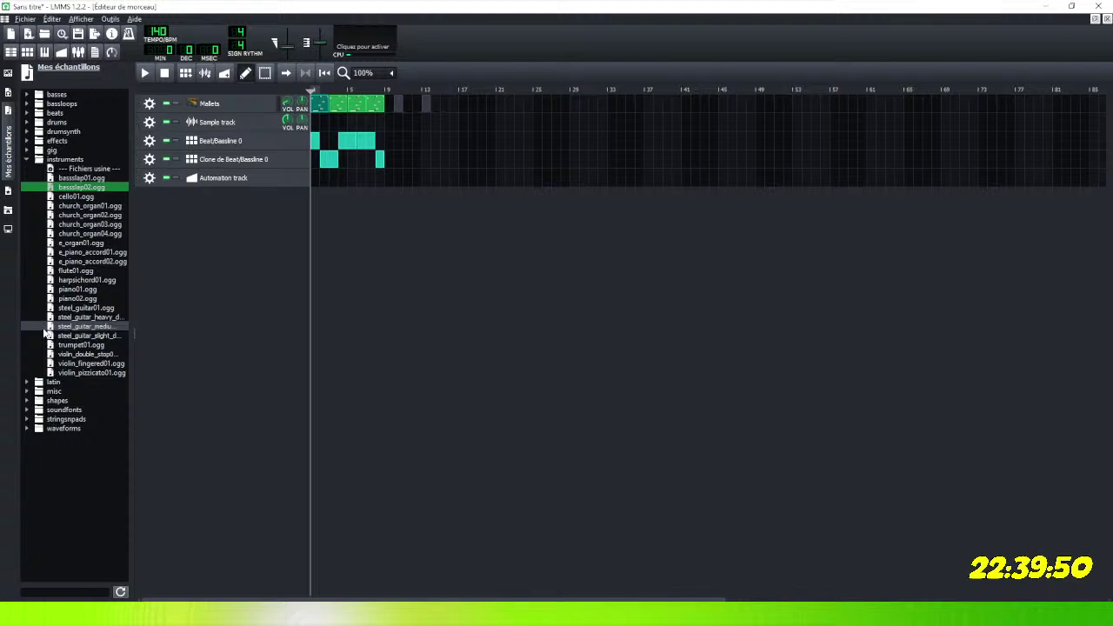
Collapse the instruments folder and preview bass01.ogg, bass_acid01.ogg, bass_acid02.ogg, bass_hard02.ogg, rave_bass01.ogg and horror_bass01.ogg from the basses sample folder.
click(65, 161)
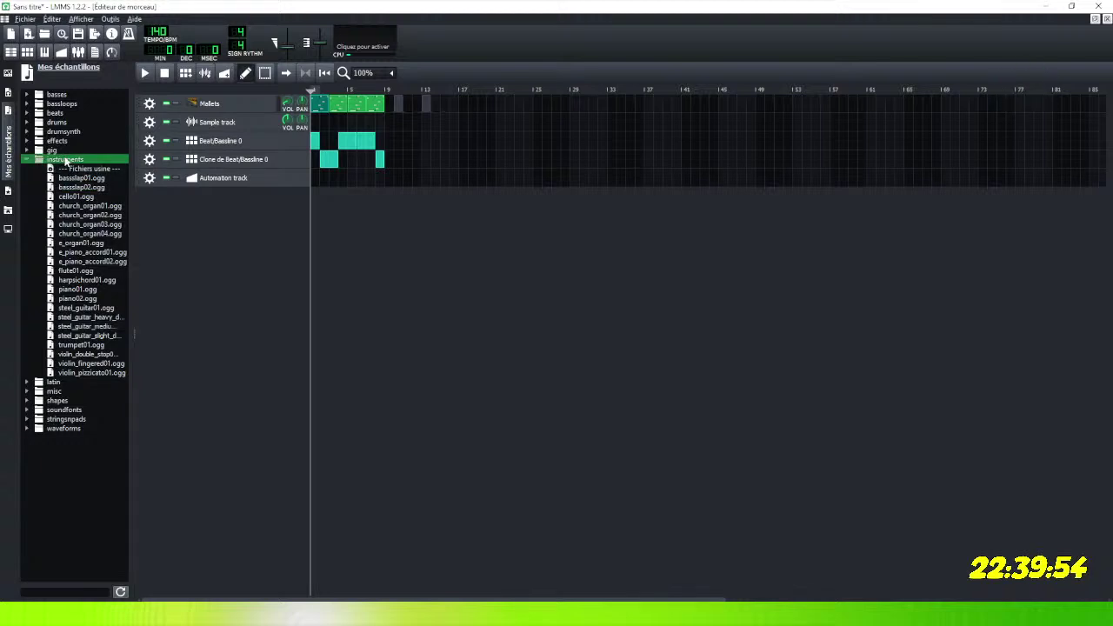
click(28, 160)
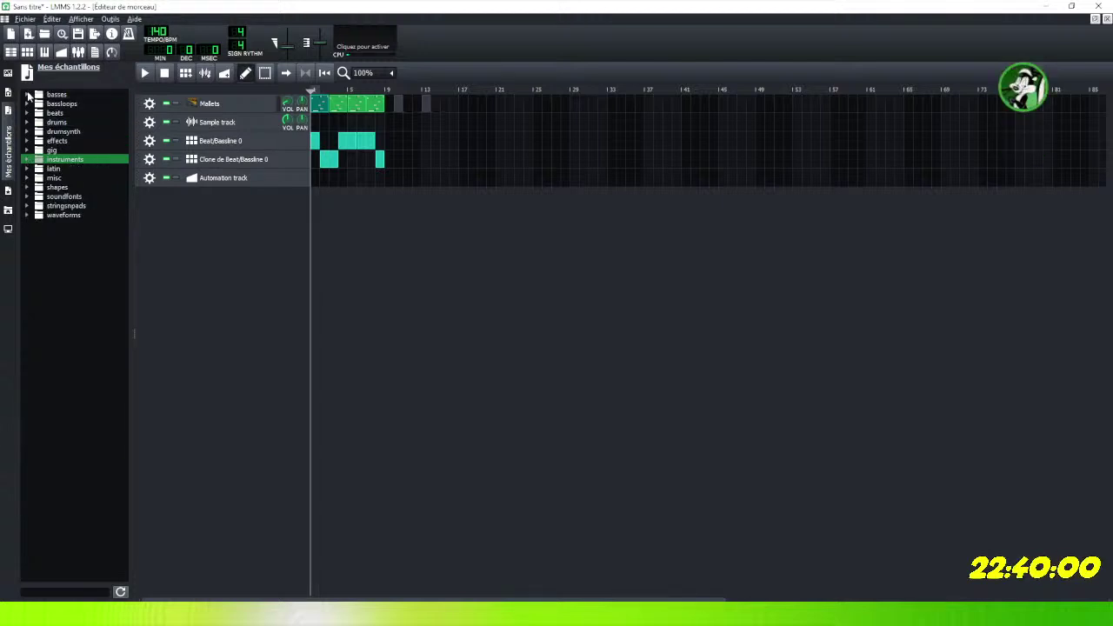
click(28, 94)
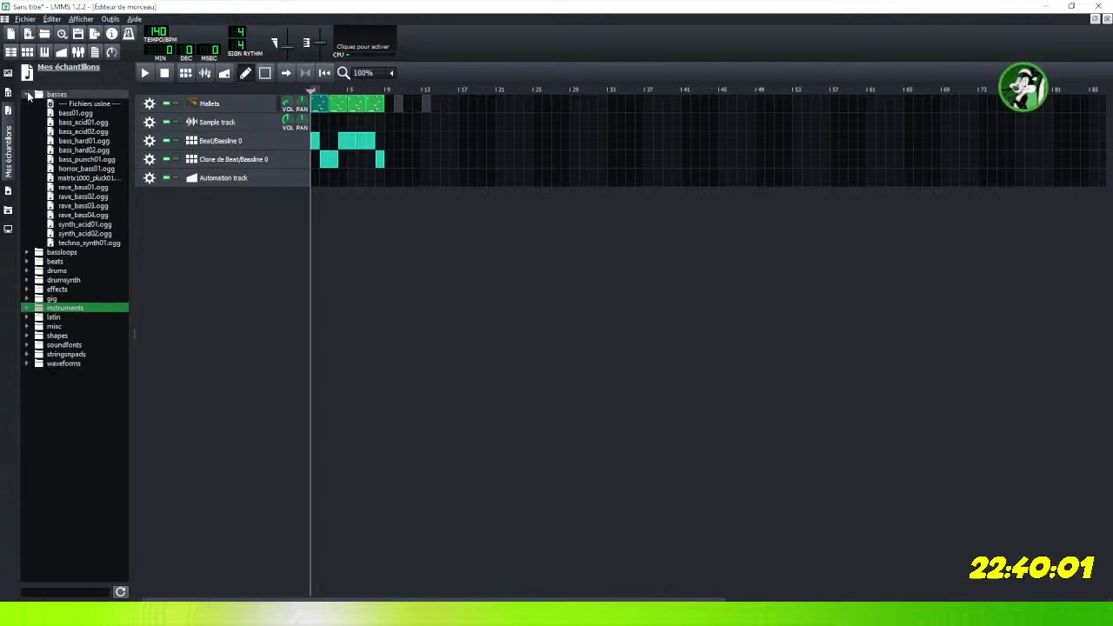
click(84, 113)
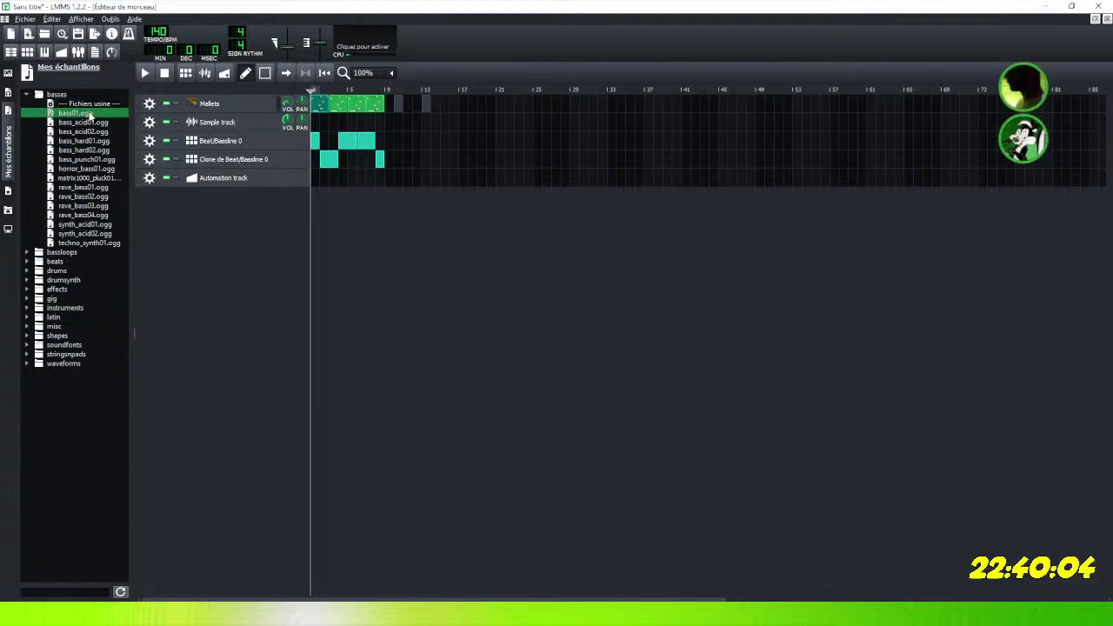
click(92, 123)
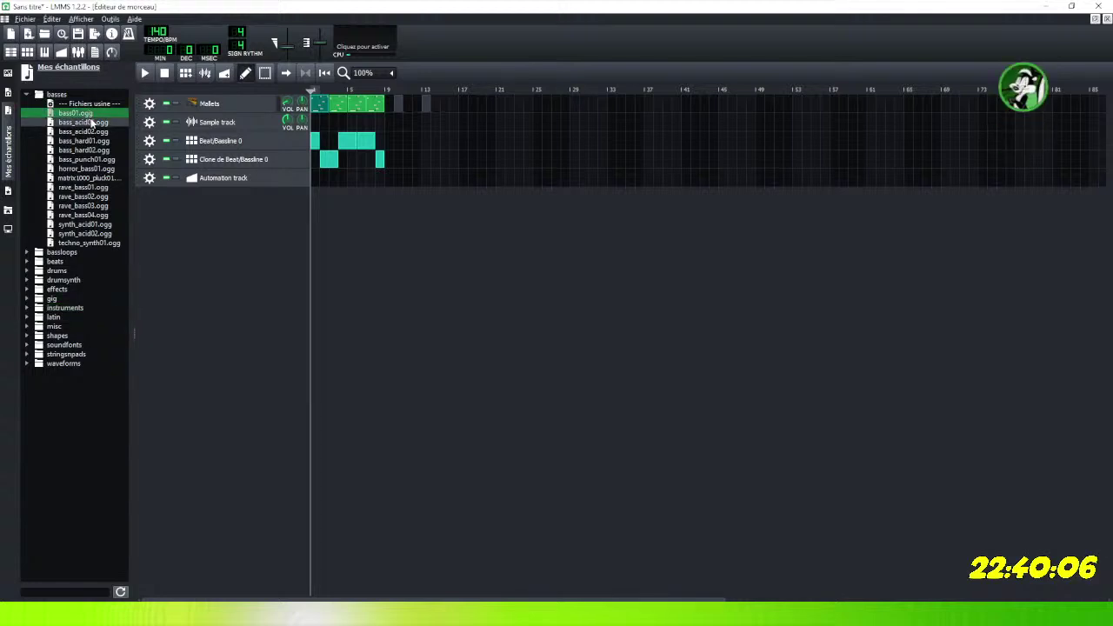
click(91, 132)
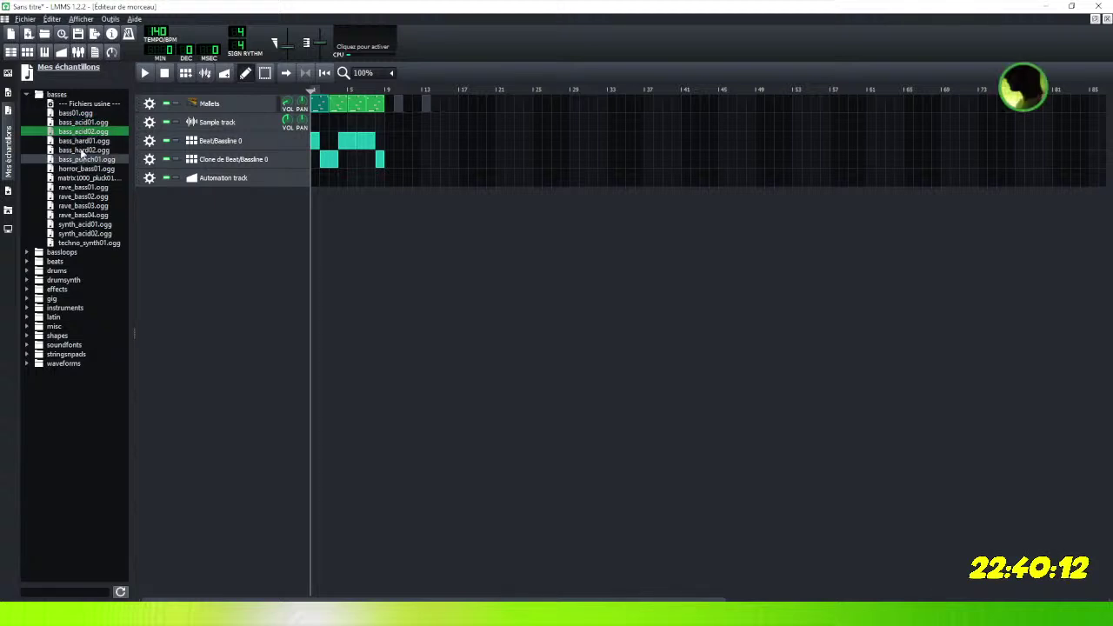
click(82, 150)
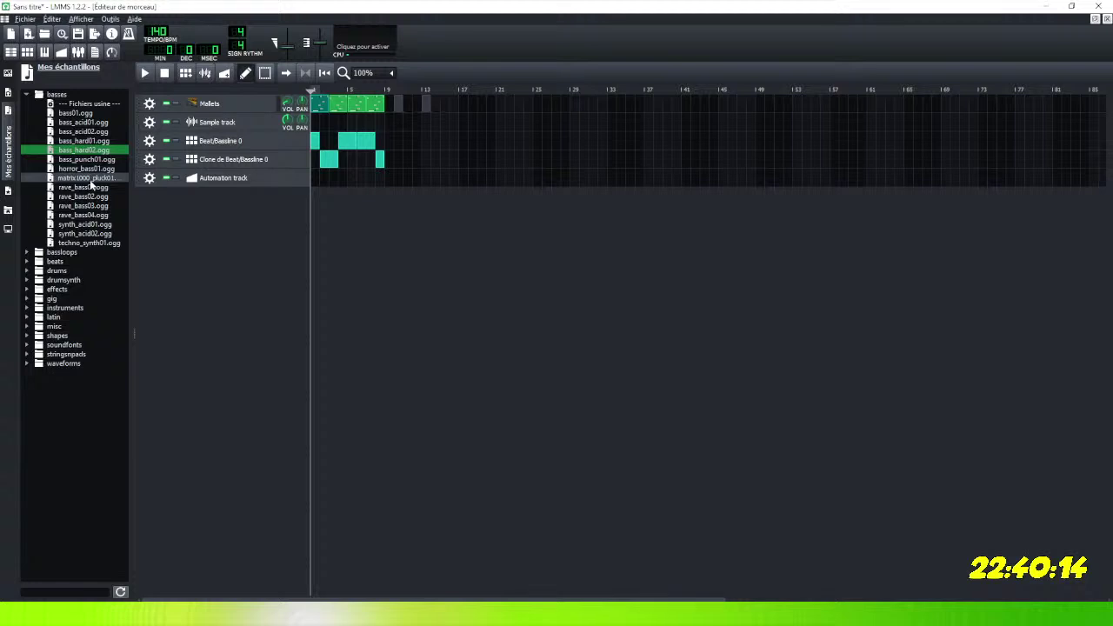
click(90, 187)
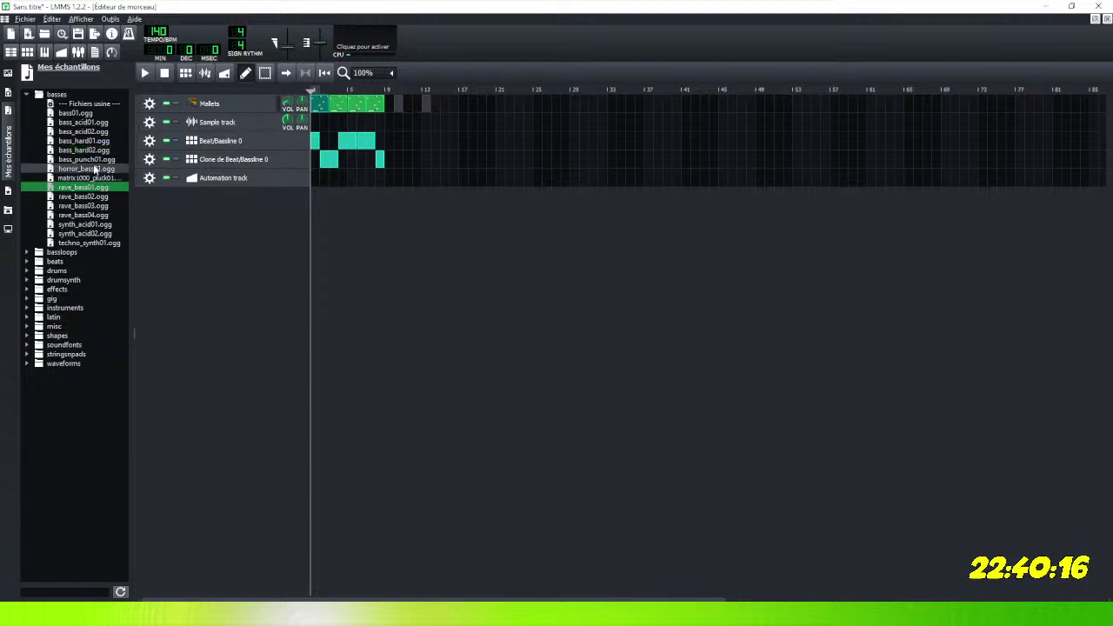
click(94, 169)
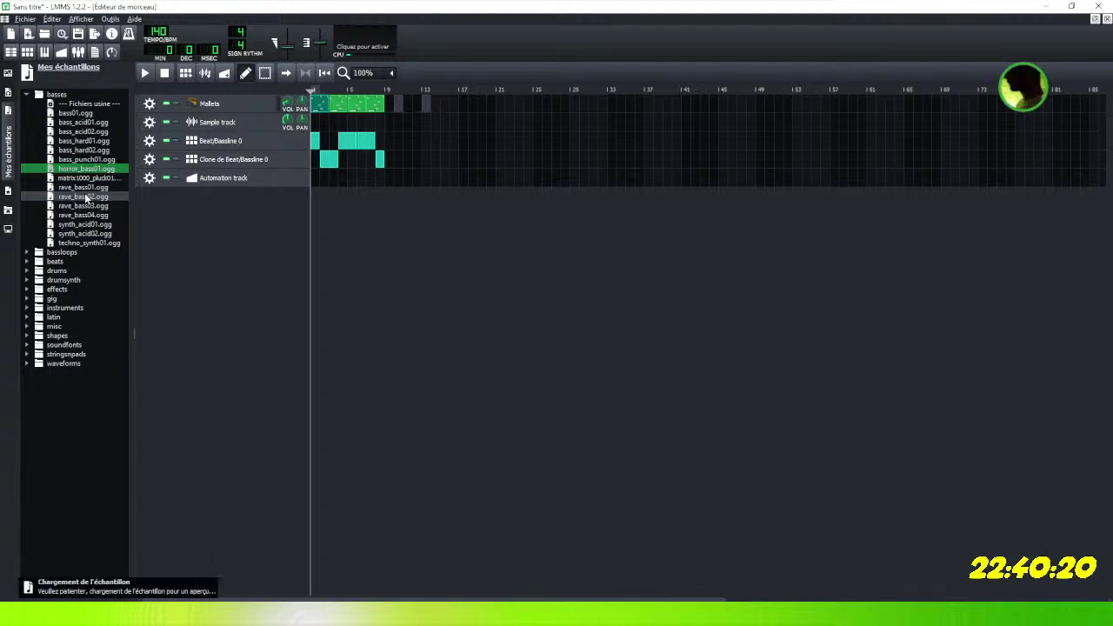
Preview rave_bass02.ogg, rave_bass03.ogg, synth_acid02.ogg, synth_acid01.ogg and techno_synth01.ogg, and collapse the basses folder.
click(87, 196)
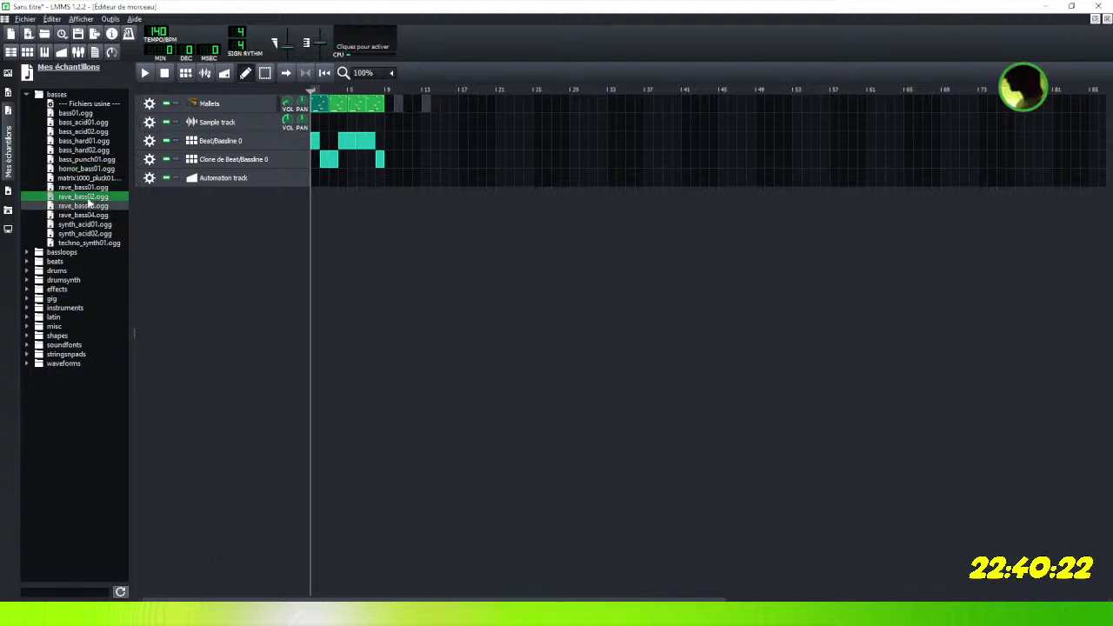
click(90, 199)
click(87, 206)
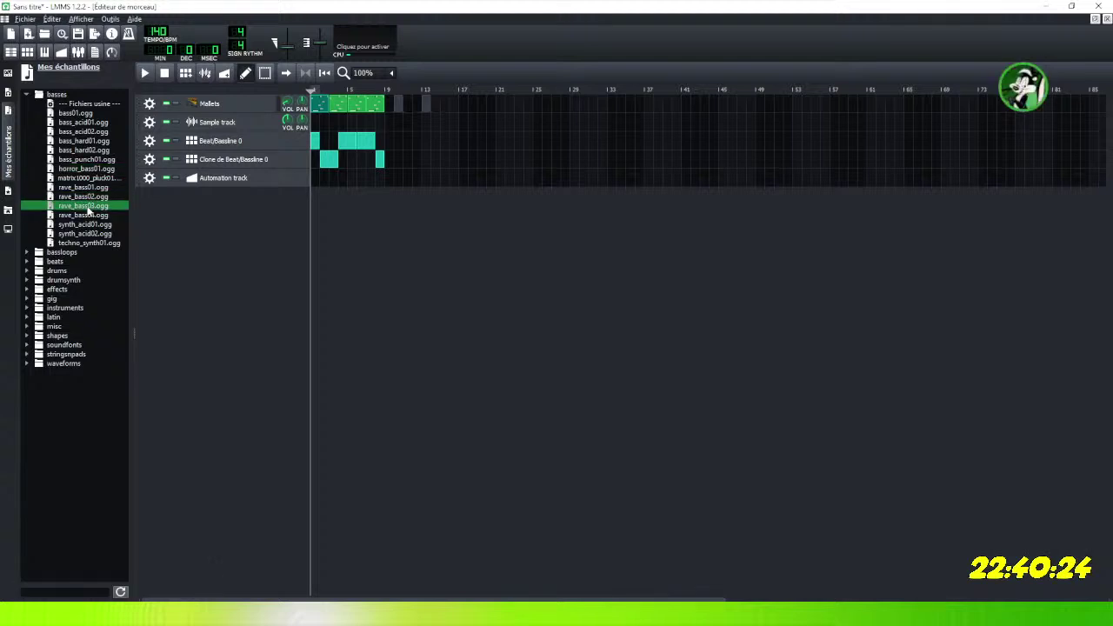
click(85, 233)
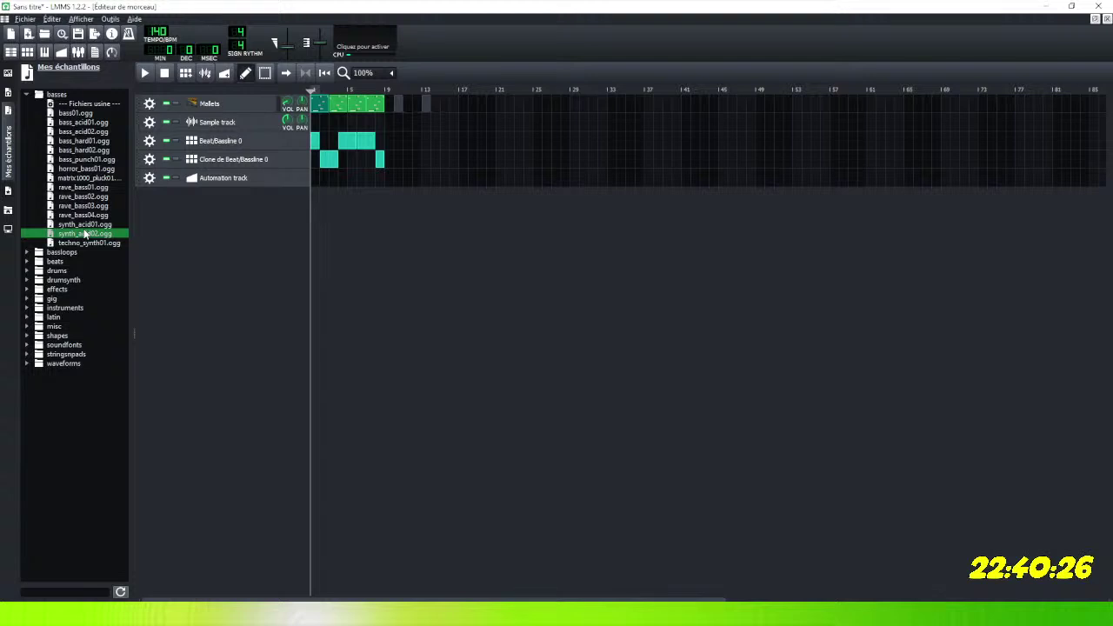
click(86, 225)
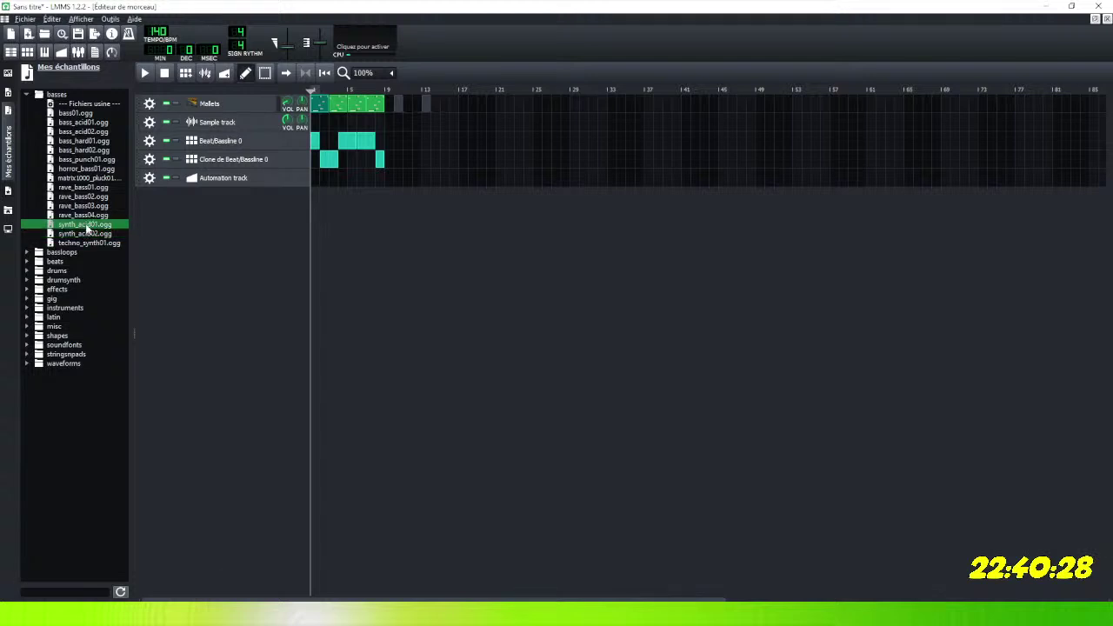
click(86, 244)
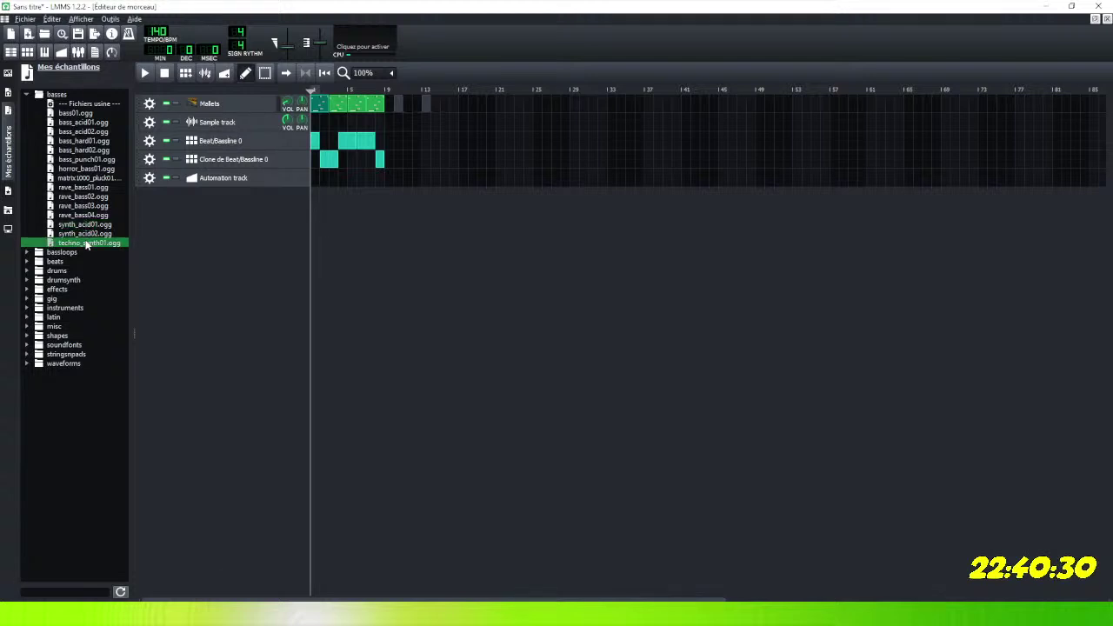
click(28, 94)
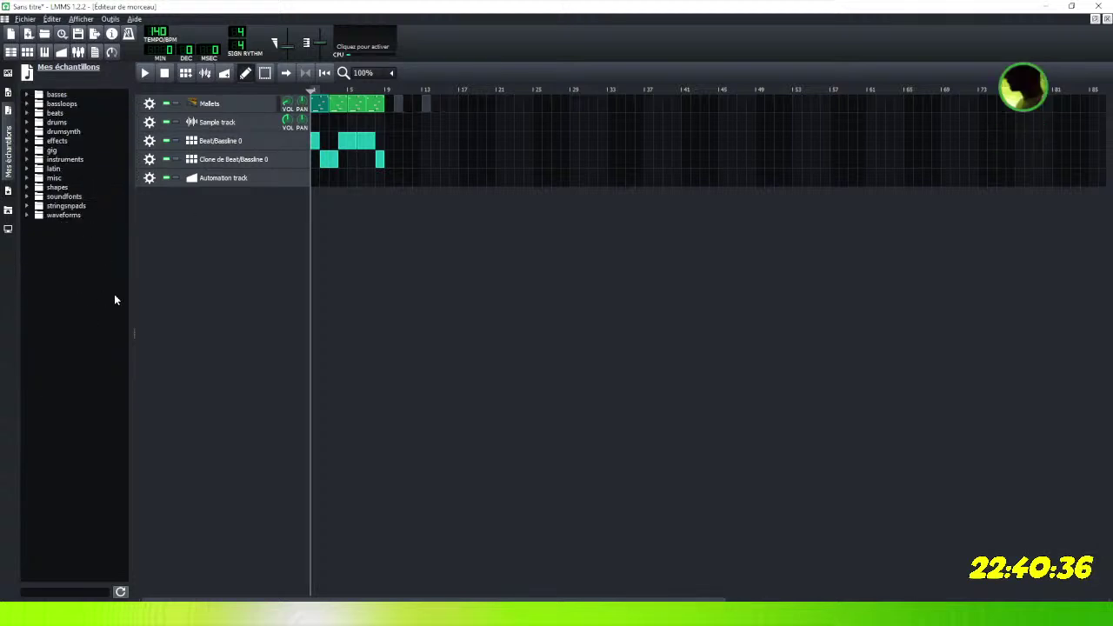
Check the waveforms folder, and preview Cowbell.ds, Hat_c.ds, Kick.ds, Kickhard.ds and Kicklong.ds from the tr808 subfolder of drumsynth.
click(27, 215)
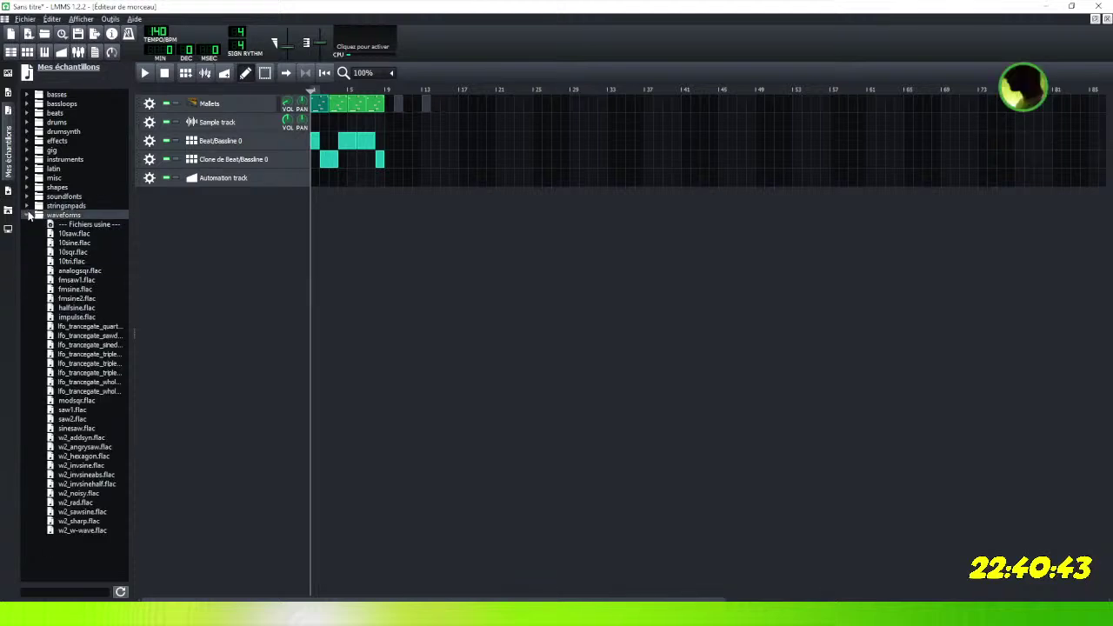
click(27, 217)
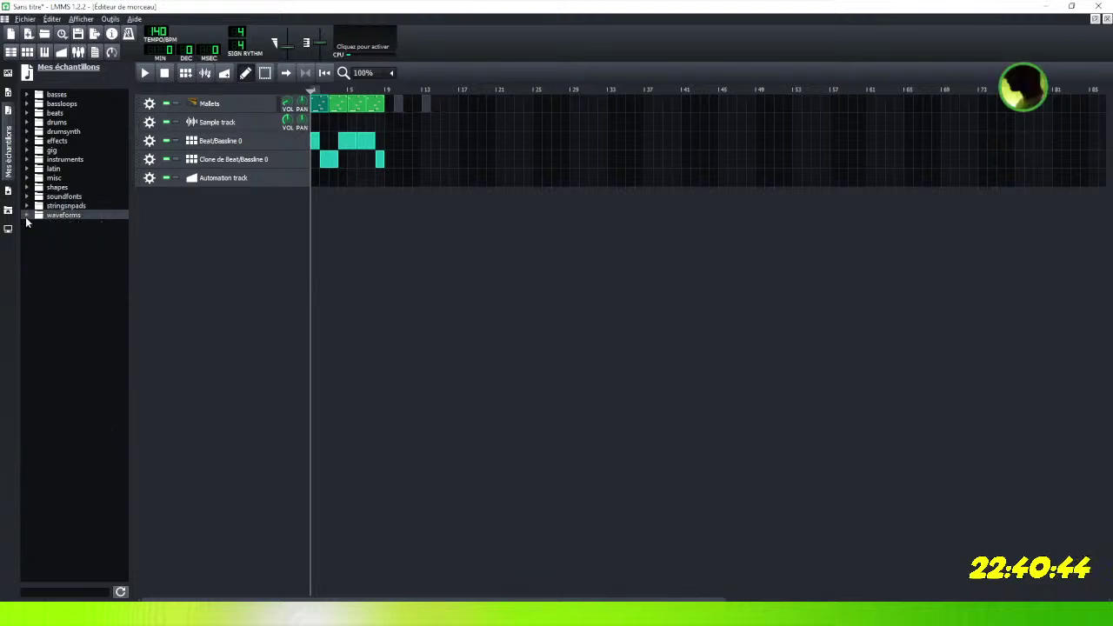
click(28, 133)
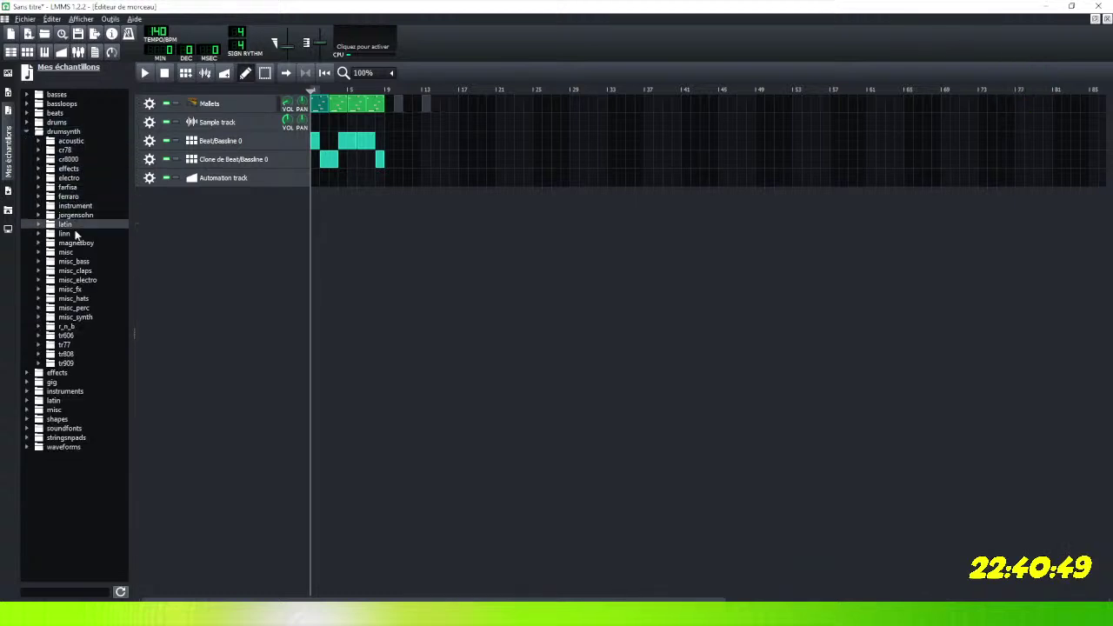
click(39, 354)
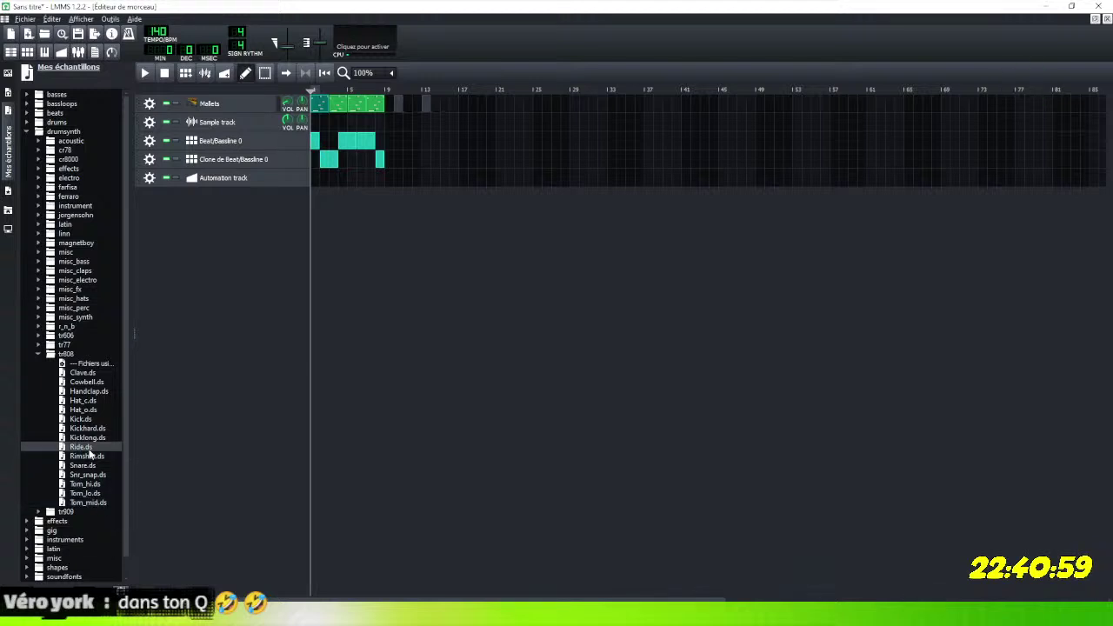
click(69, 375)
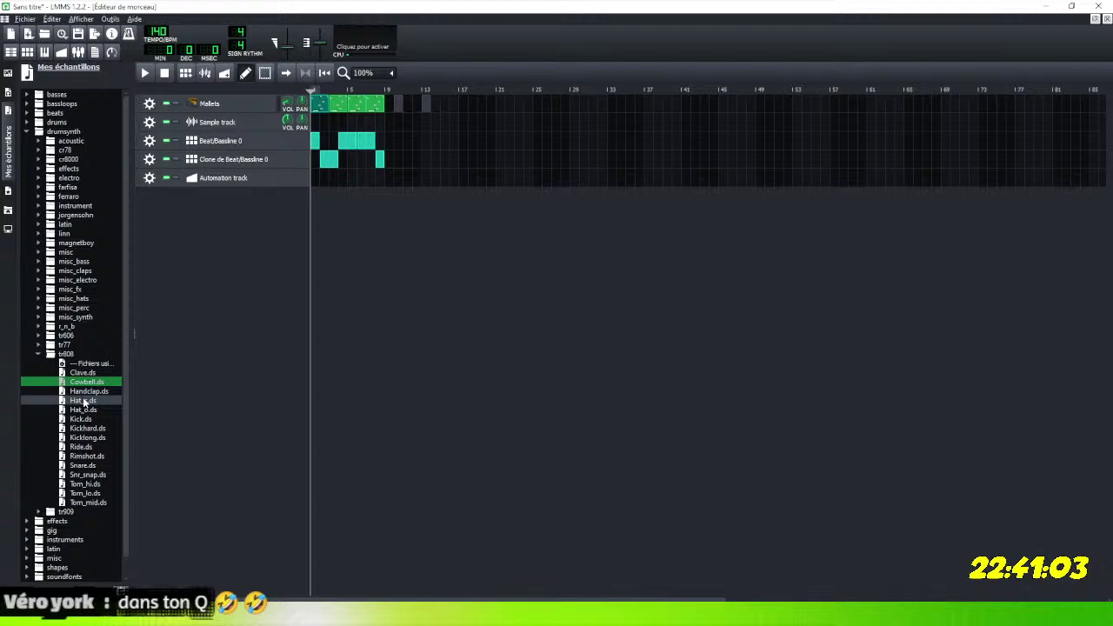
click(84, 402)
click(76, 418)
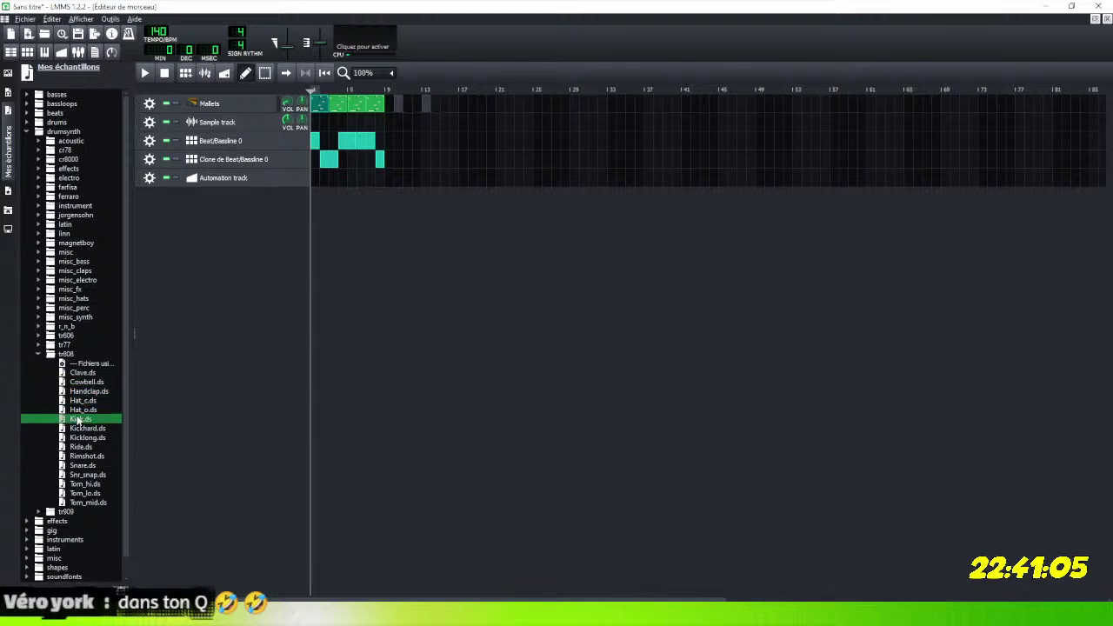
click(78, 428)
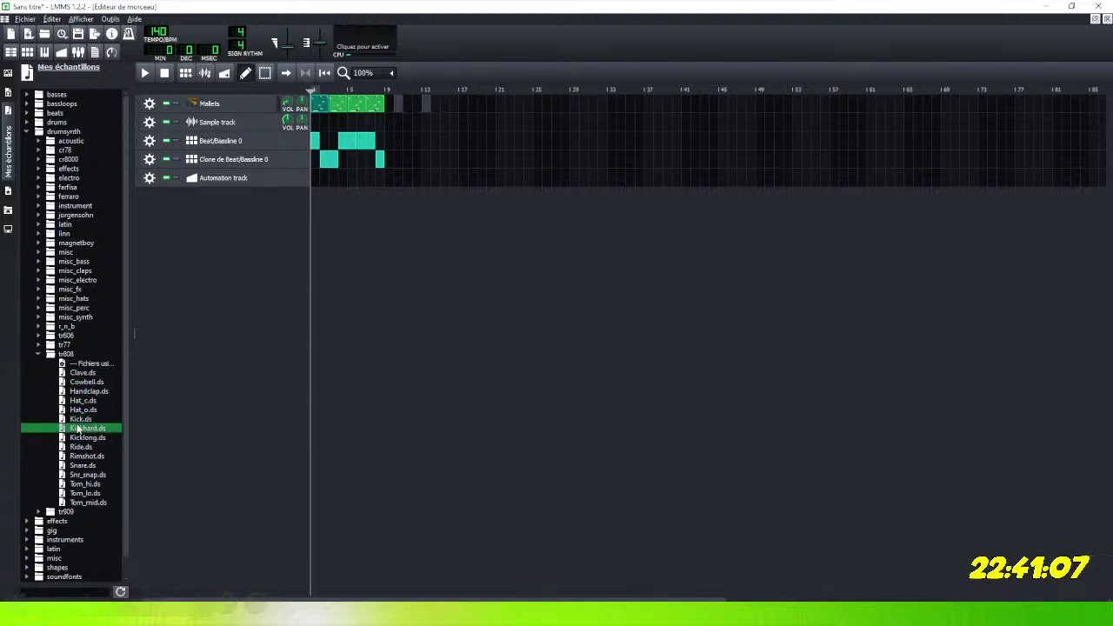
click(79, 438)
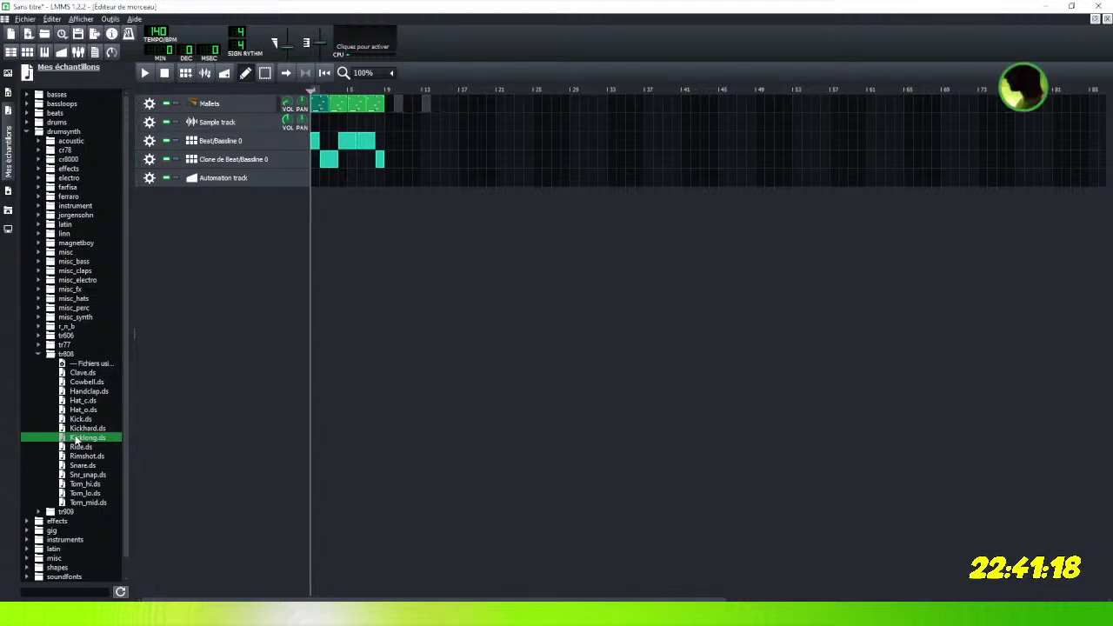
click(76, 440)
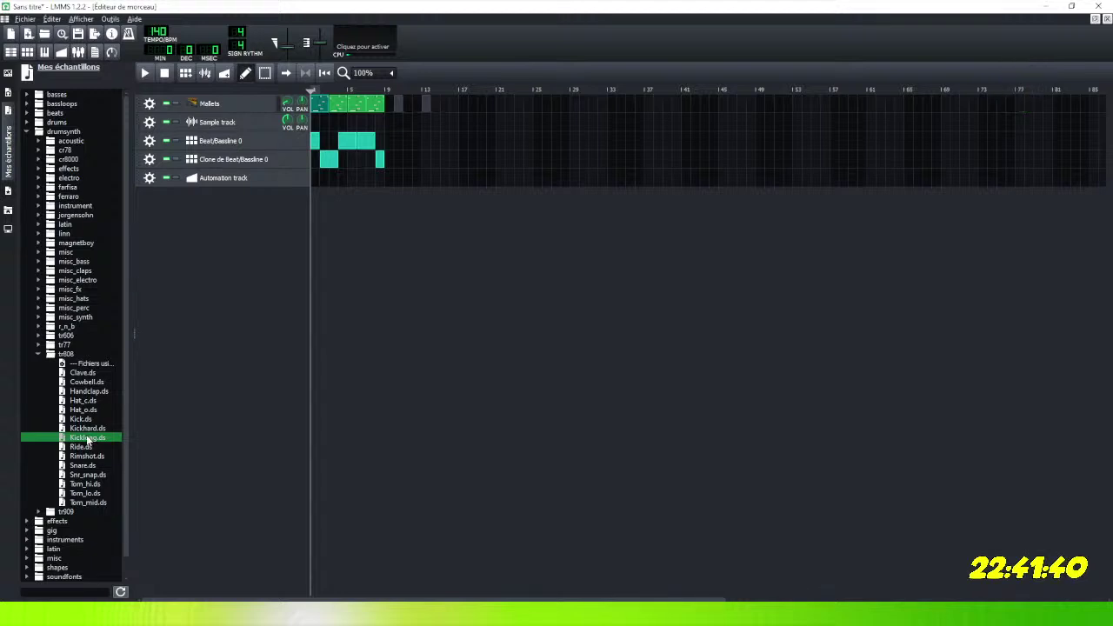
click(88, 439)
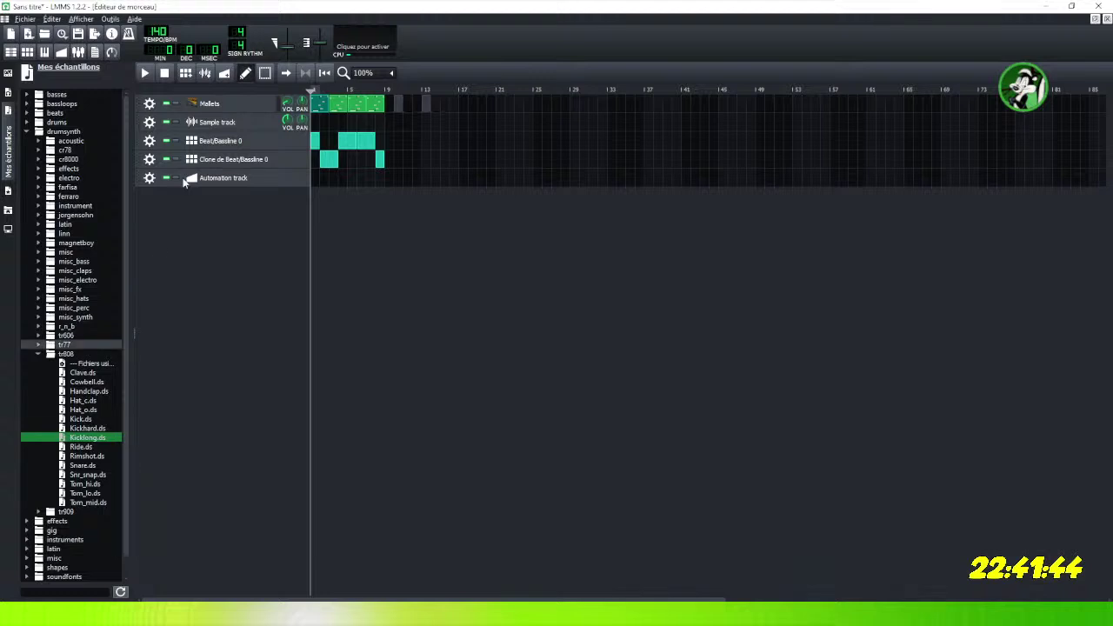
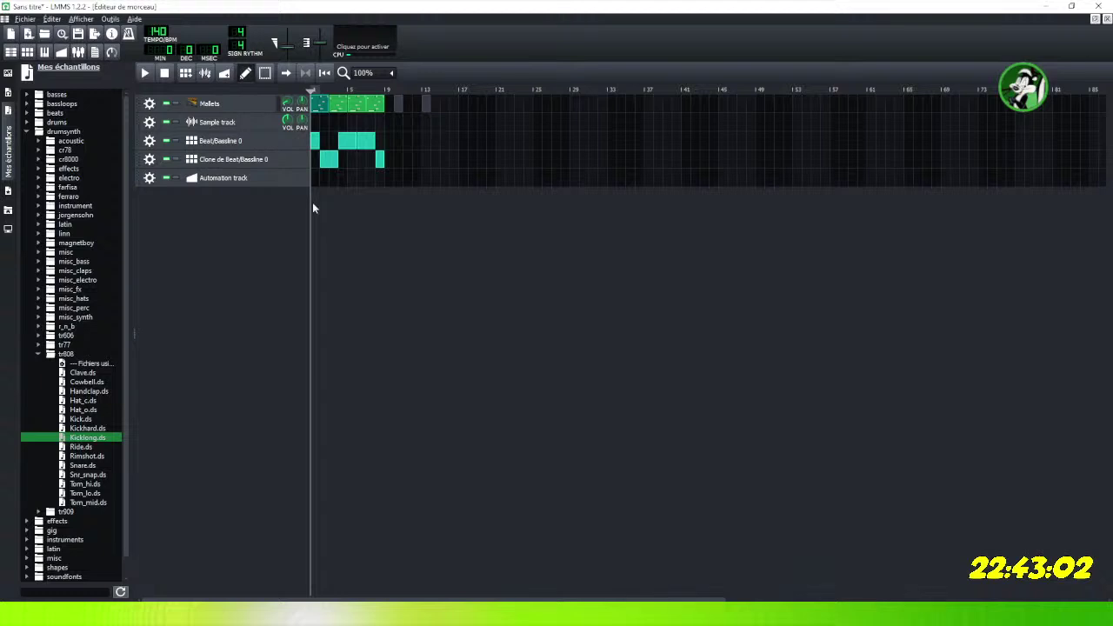
Examine the notes of the first Mallets pattern in the maximized piano roll, and restore the piano roll to its smaller window.
double_click(322, 108)
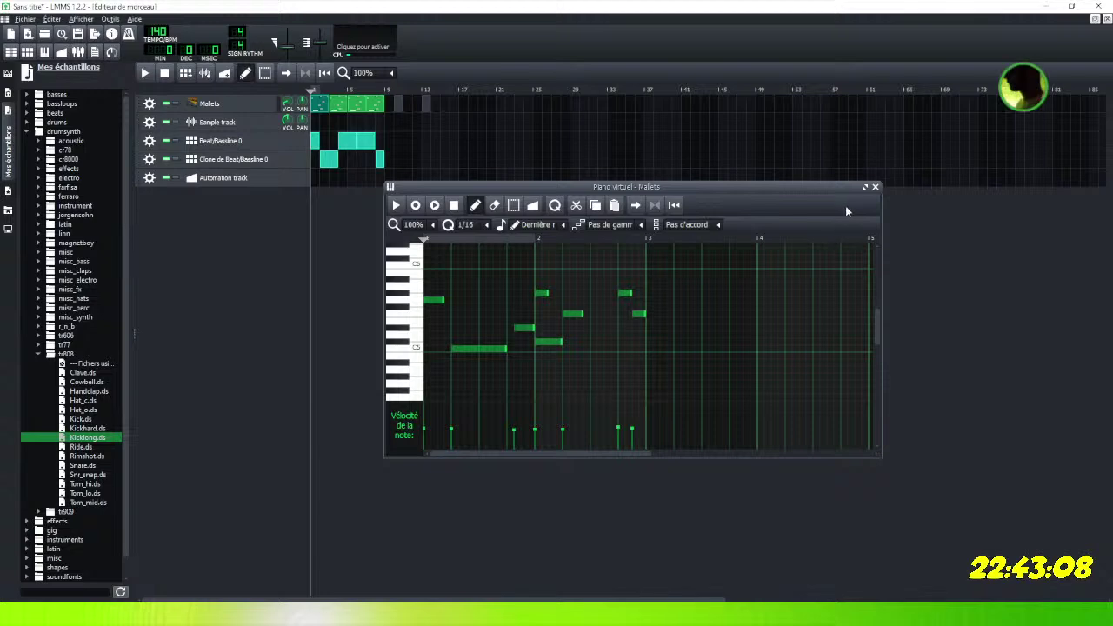
click(866, 188)
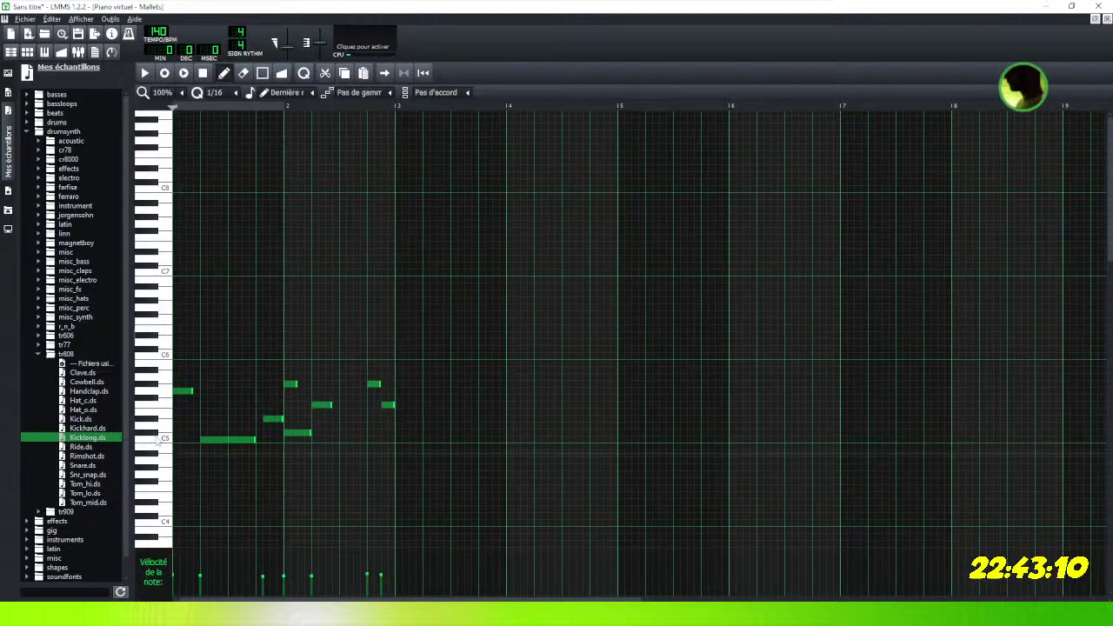
scroll(270, 402, down, 2)
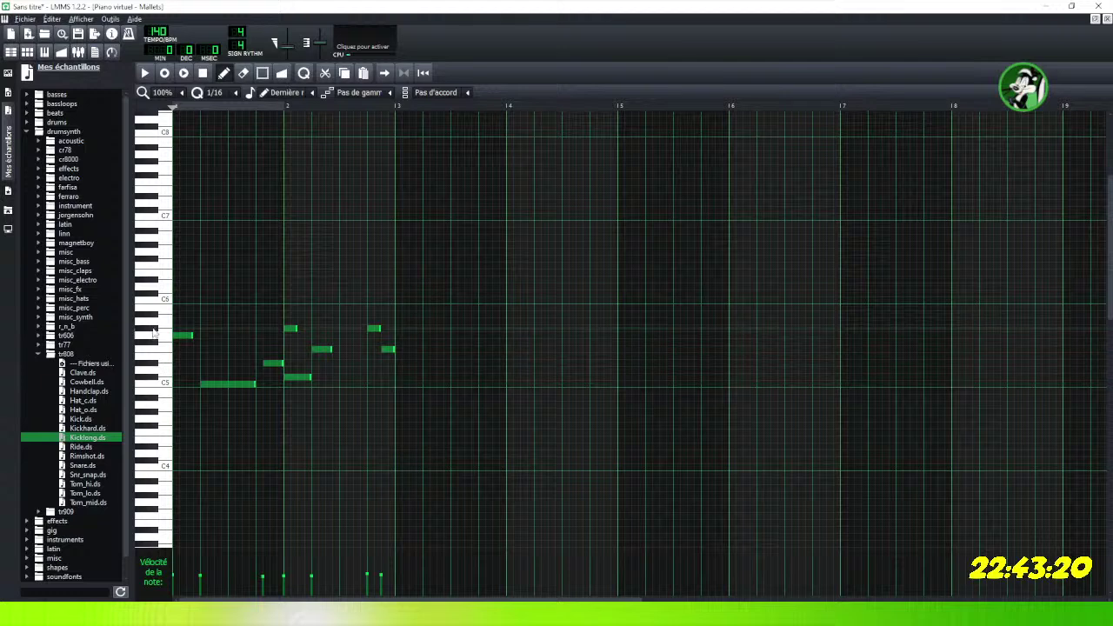
click(1095, 20)
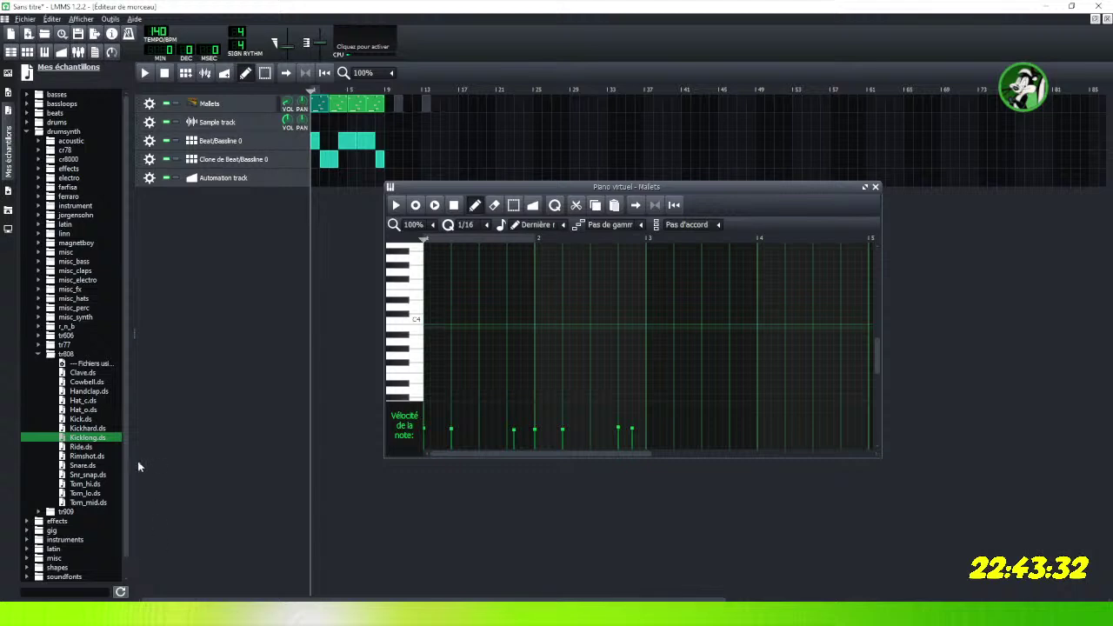
Add Kicklong.ds from the tr808 samples as a new song track and place it directly above the Automation track.
drag(100, 441, 237, 195)
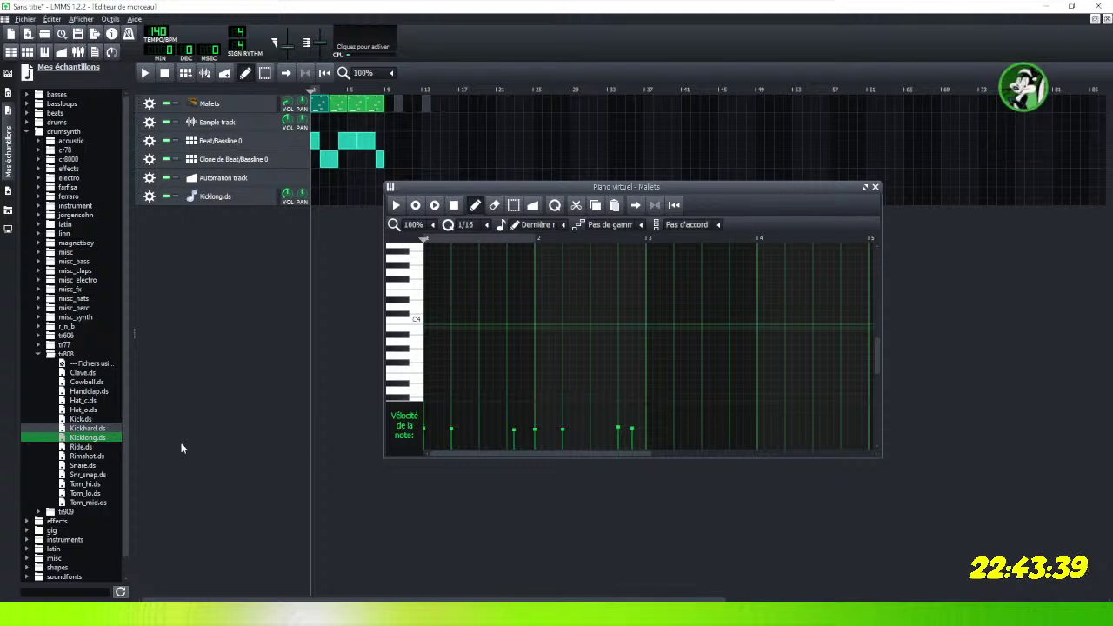
drag(290, 179, 293, 227)
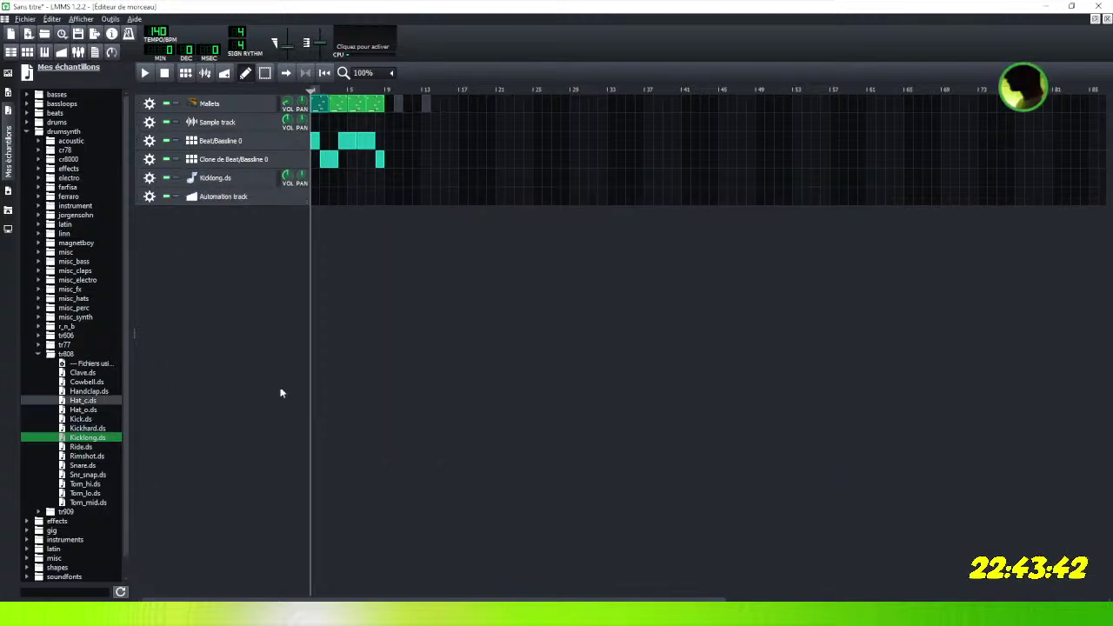
Open the first pattern of the Kicklong.ds track in the piano roll and maximize the piano roll window.
double_click(217, 179)
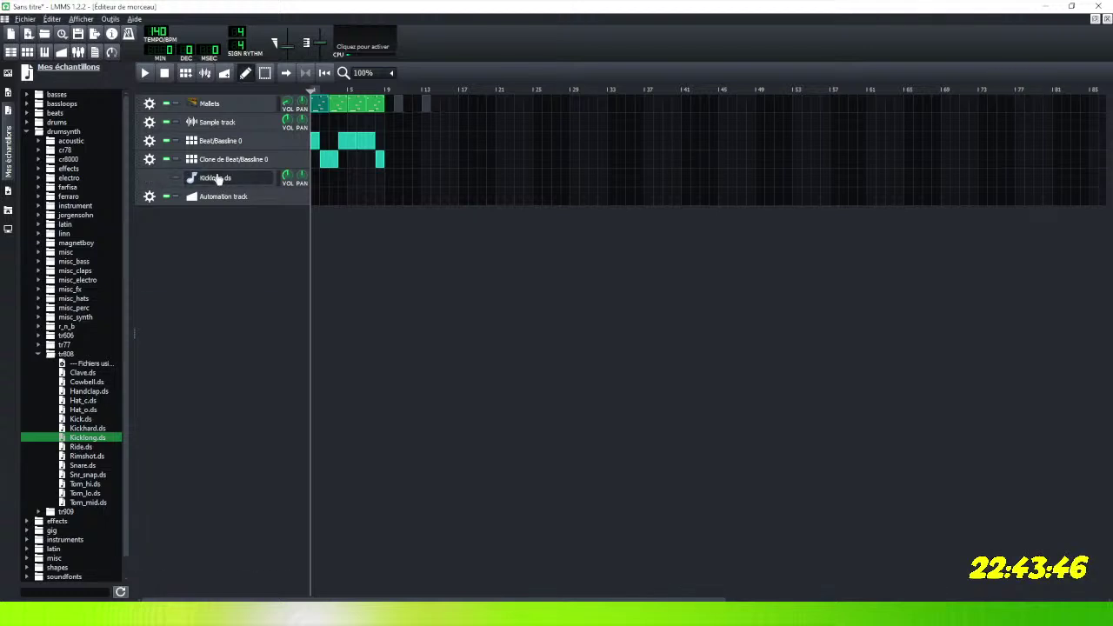
click(190, 180)
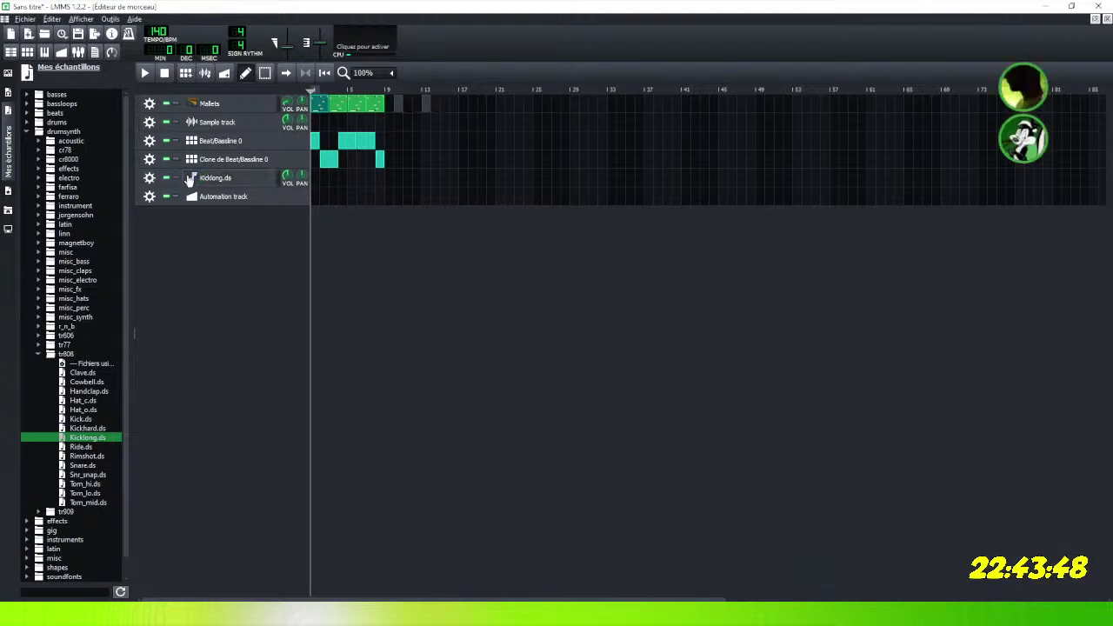
click(190, 180)
double_click(190, 180)
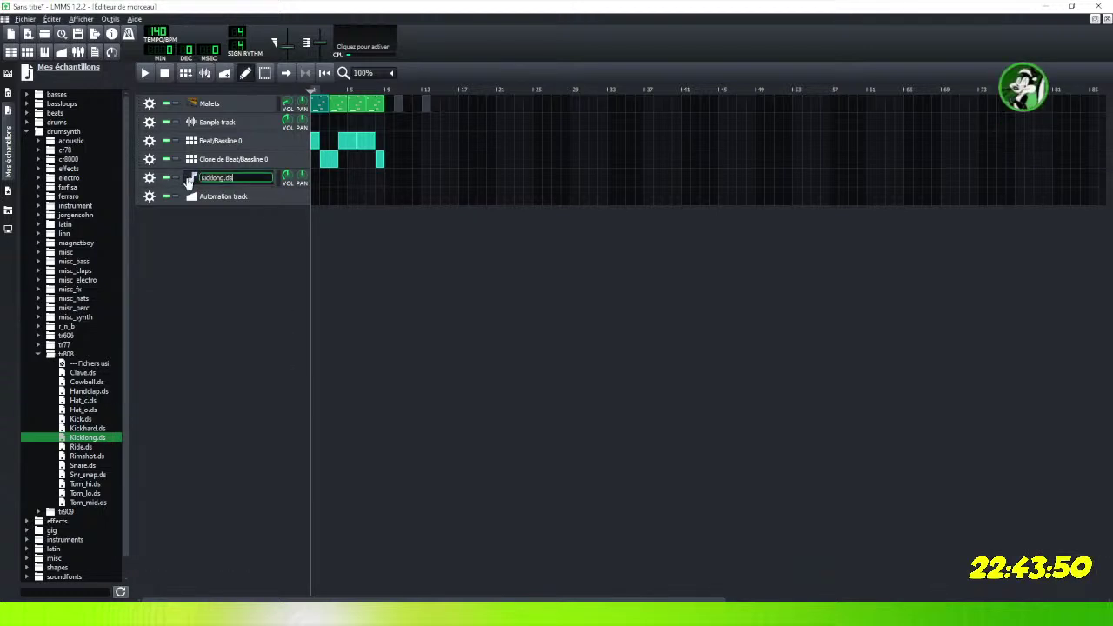
double_click(318, 183)
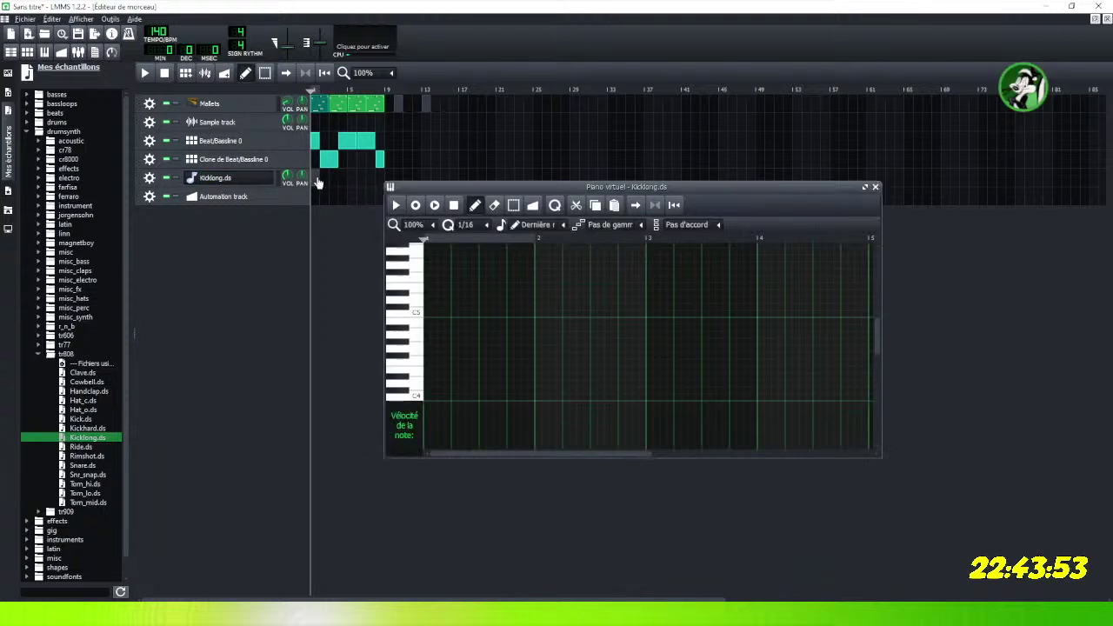
click(865, 187)
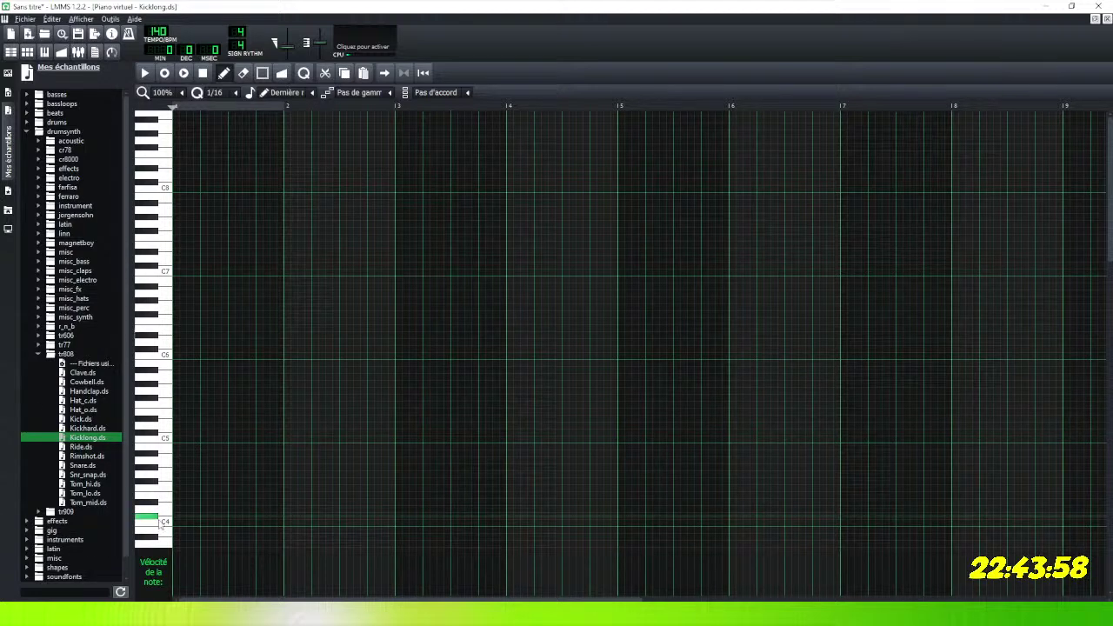
Audition the C4 key, draw a one-bar C4 note at the start of the pattern, and play it back.
click(166, 524)
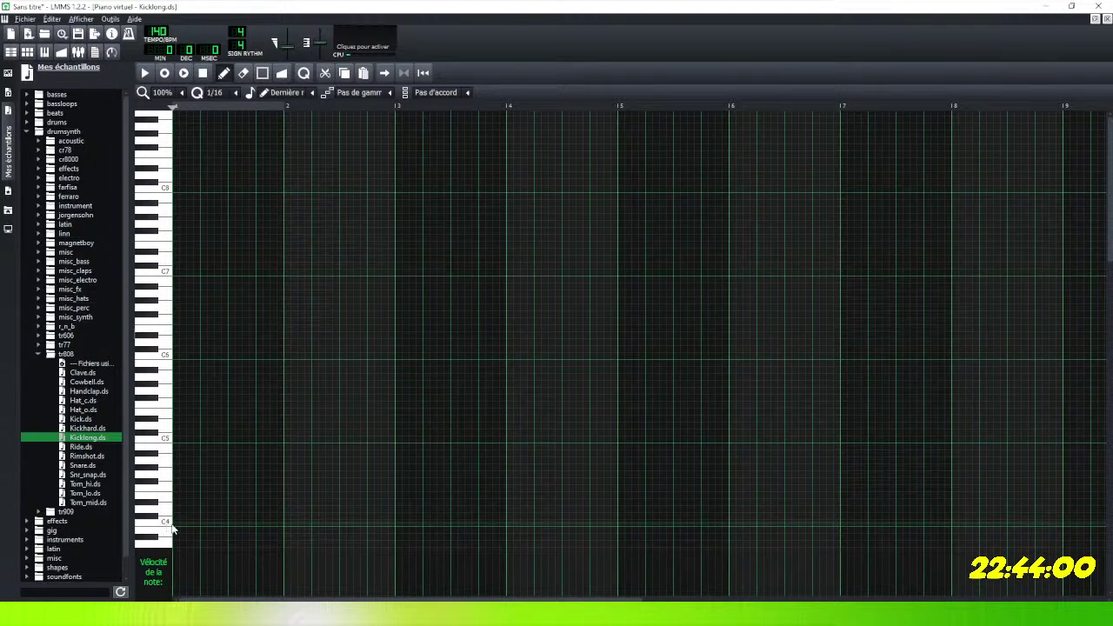
click(190, 523)
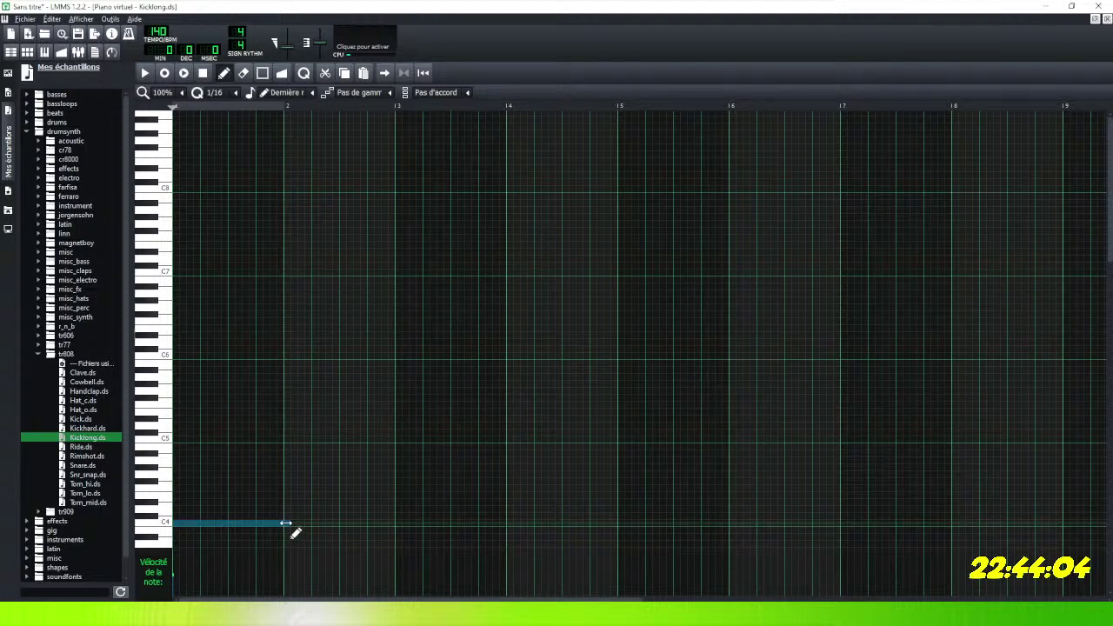
drag(286, 523, 284, 523)
click(145, 75)
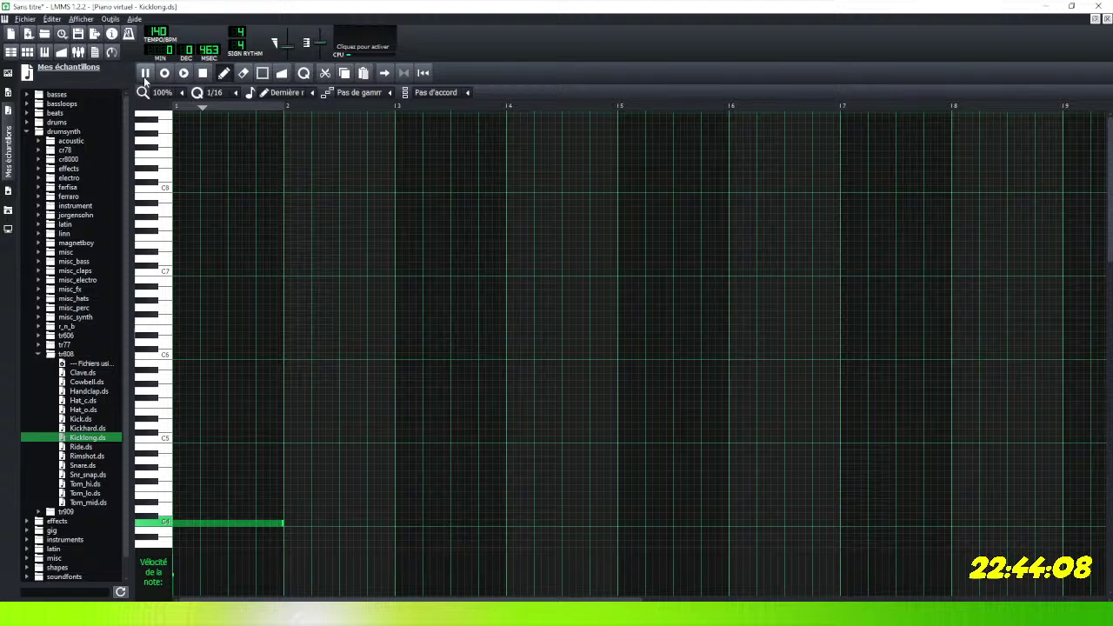
click(145, 75)
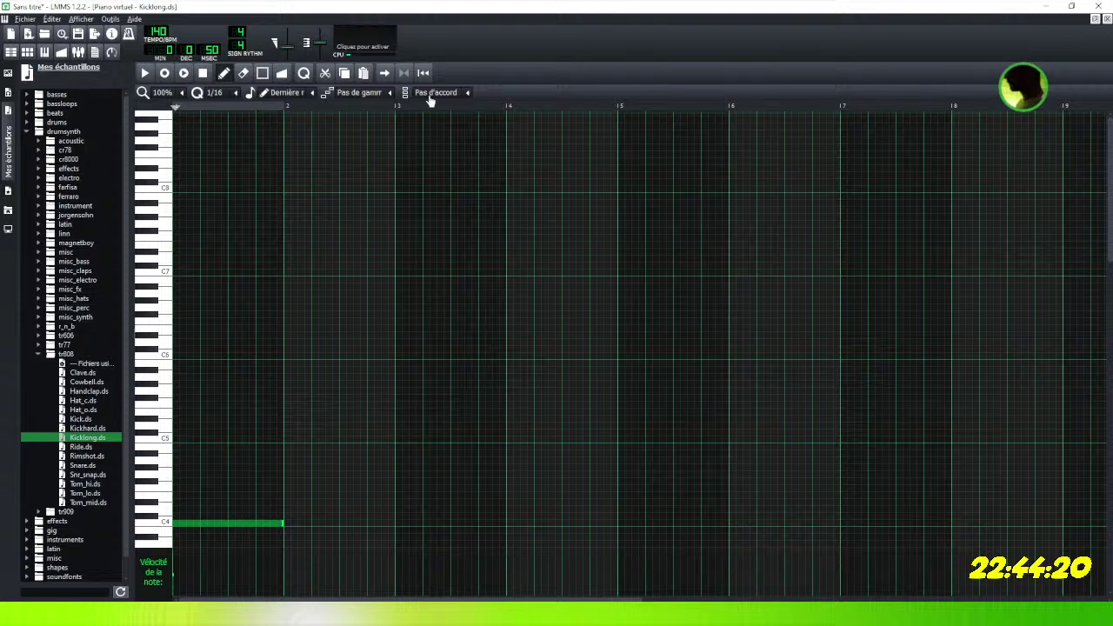
Set the chord type to Maj7 and place a one-bar chord rooted on C4 in bar 2.
click(464, 93)
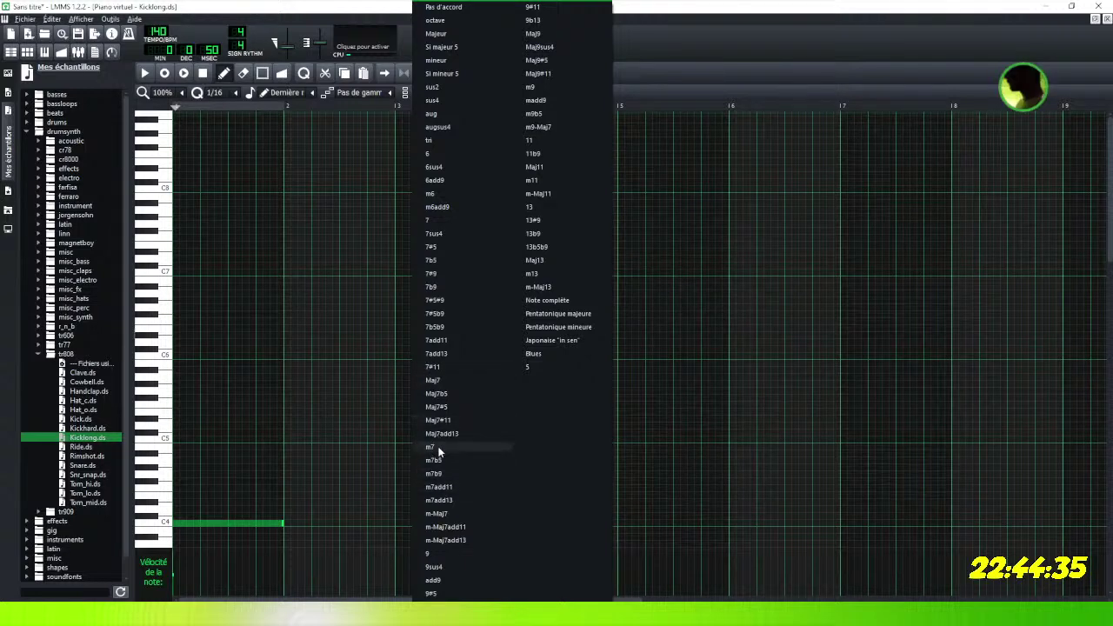
click(439, 381)
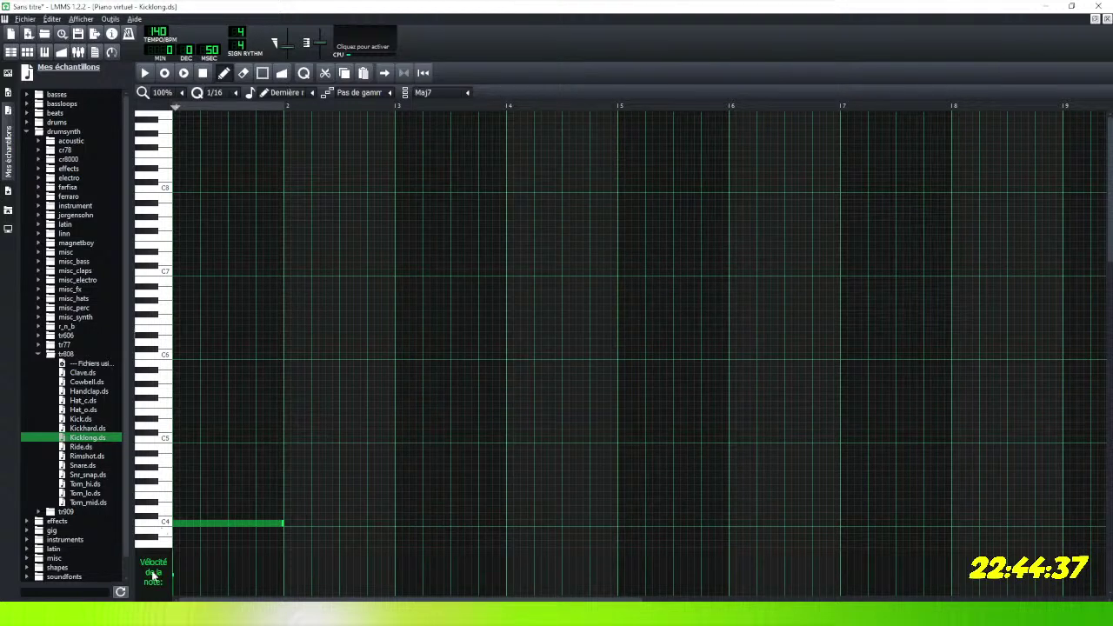
click(252, 461)
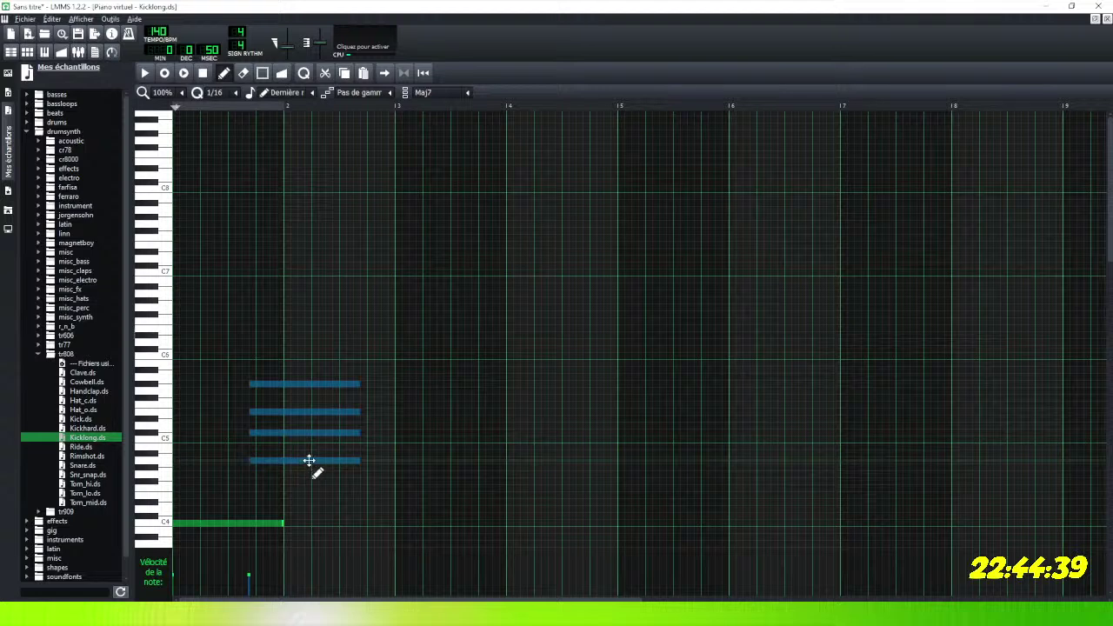
drag(309, 461, 353, 528)
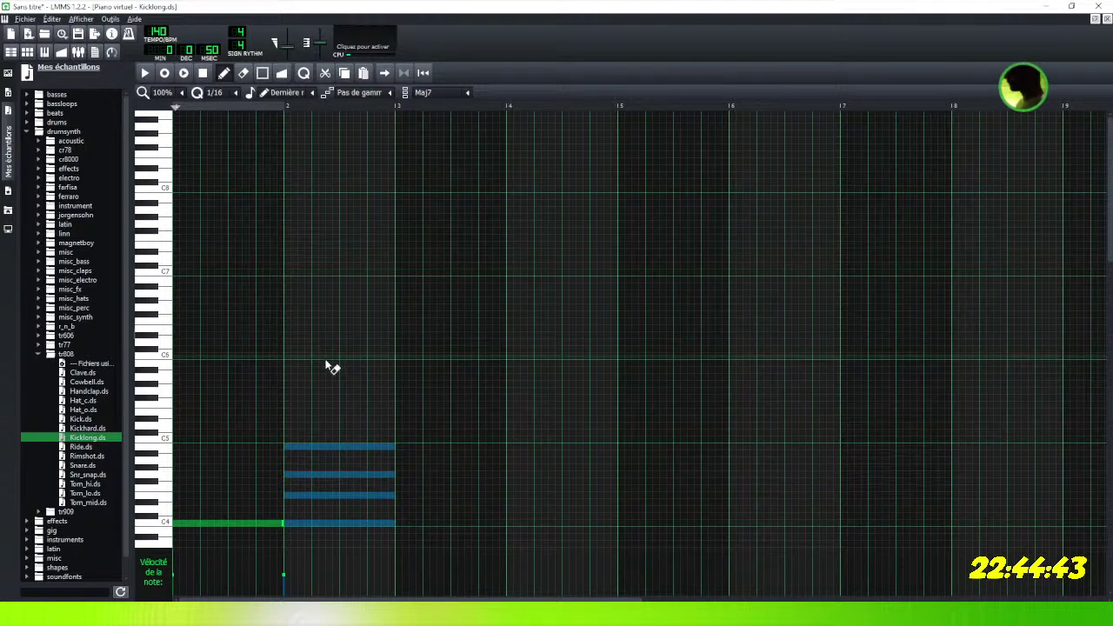
Delete all four notes of the Maj7 chord from bar 2.
right_click(365, 495)
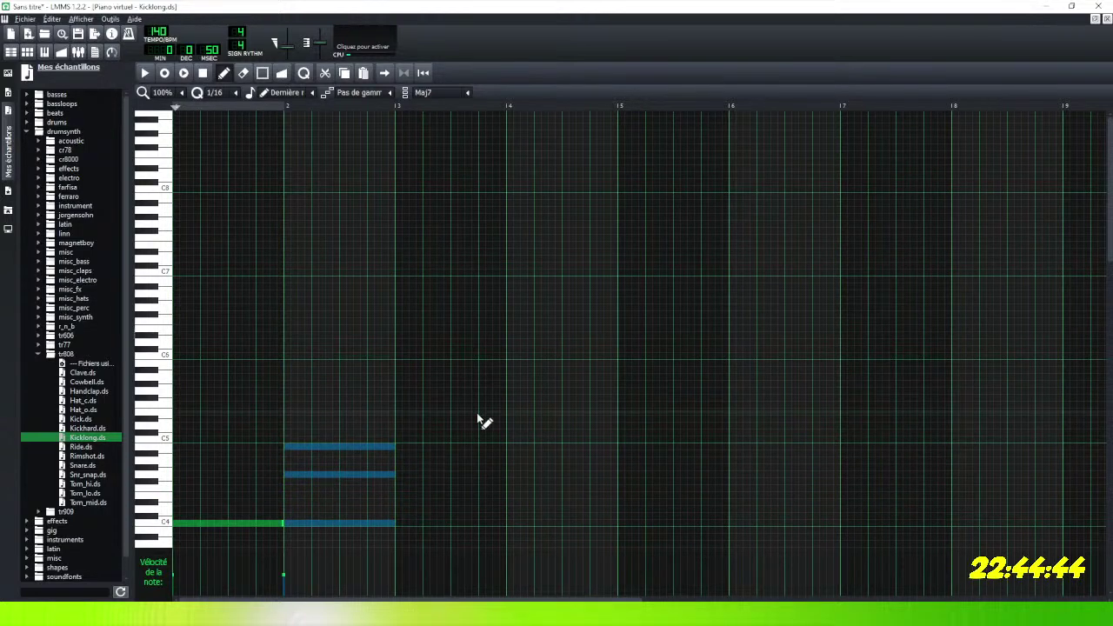
right_click(320, 446)
right_click(335, 474)
right_click(348, 524)
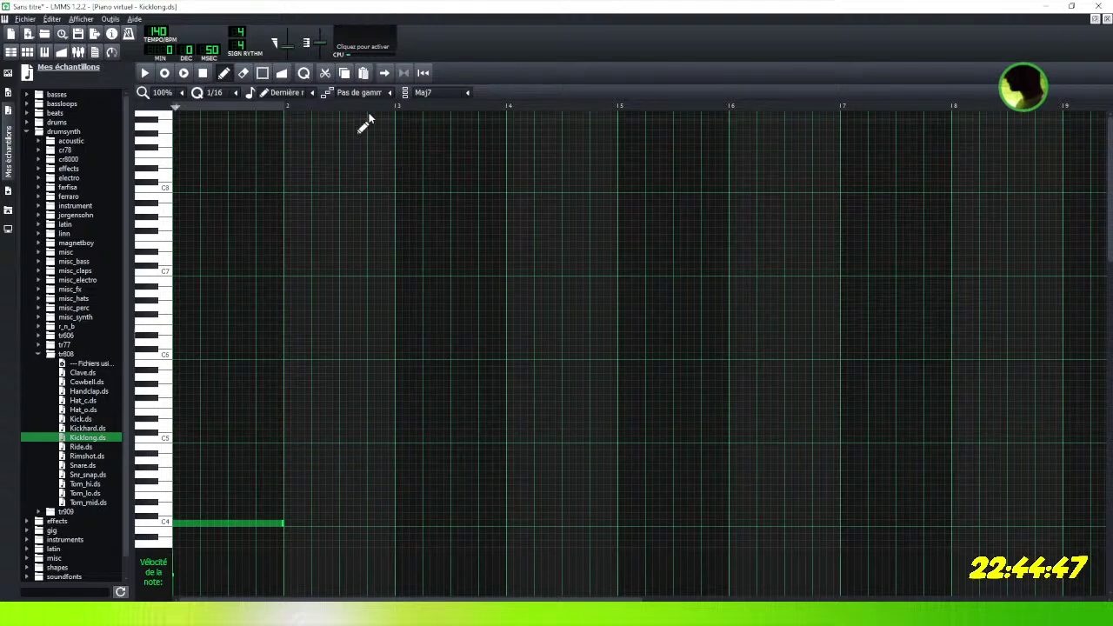
Set the chord type to Pentatonique majeure, place it on C4 in bar 2, and shift the notes to bar 3.
click(467, 93)
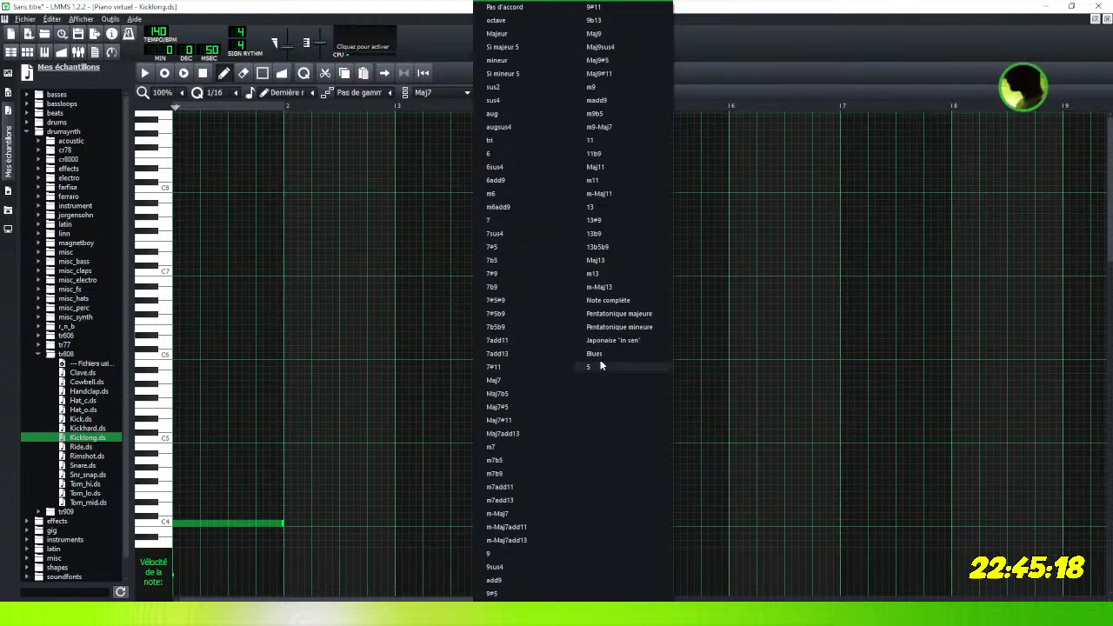
click(609, 314)
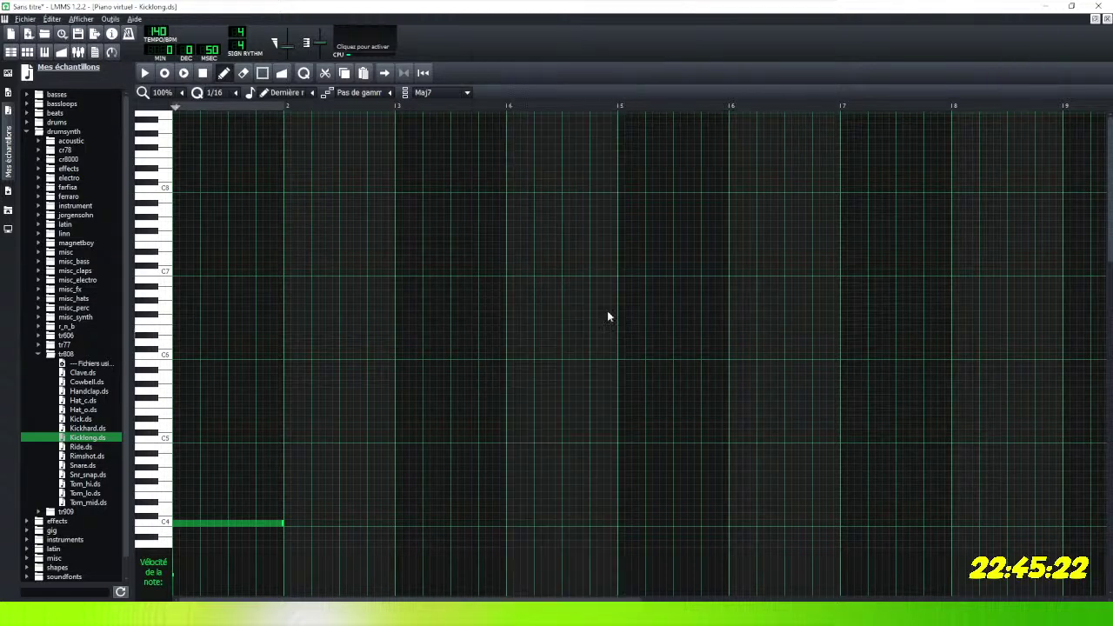
click(290, 524)
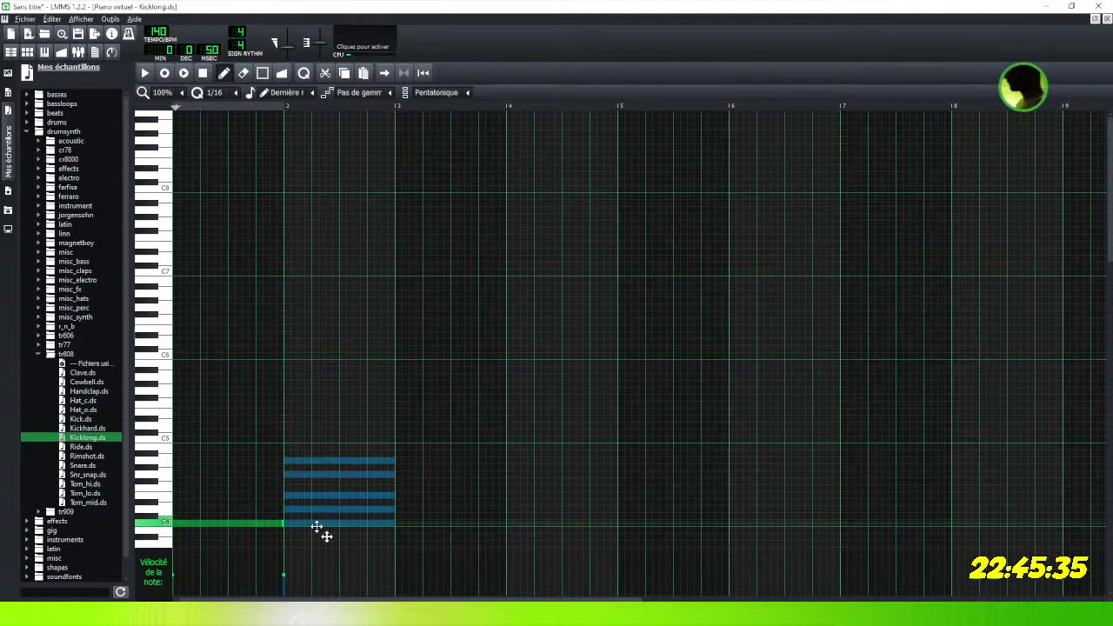
drag(369, 517, 435, 522)
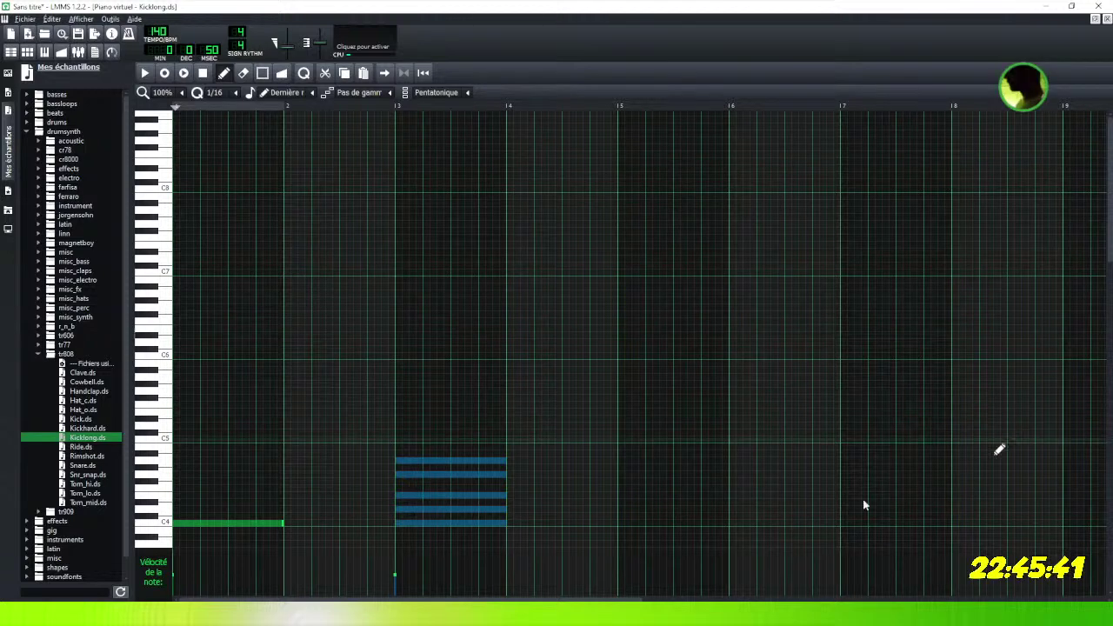
drag(450, 527, 331, 523)
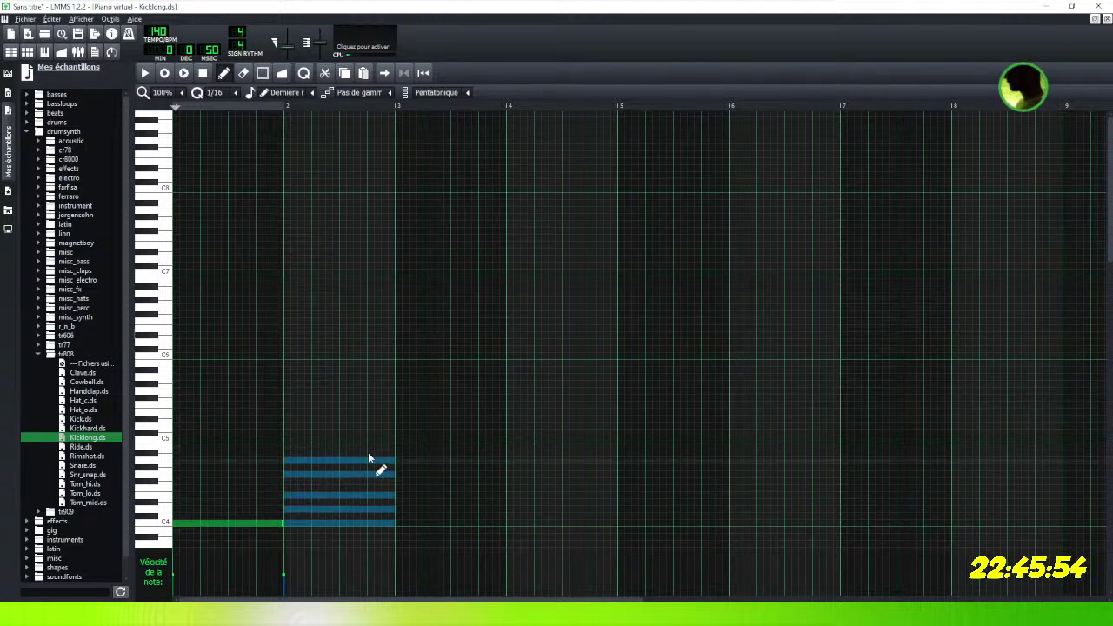
click(354, 521)
mouse_move(355, 522)
mouse_down()
mouse_move(474, 525)
mouse_move(464, 520)
mouse_up()
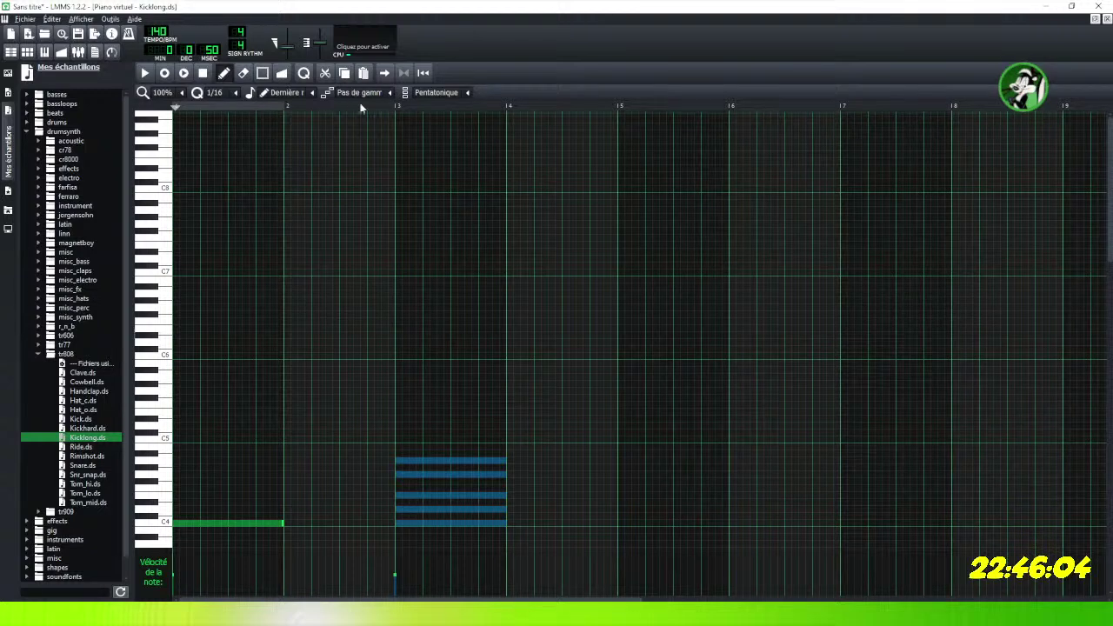
Look through the scale options, and delete the five pentatonic notes from bar 3.
click(390, 92)
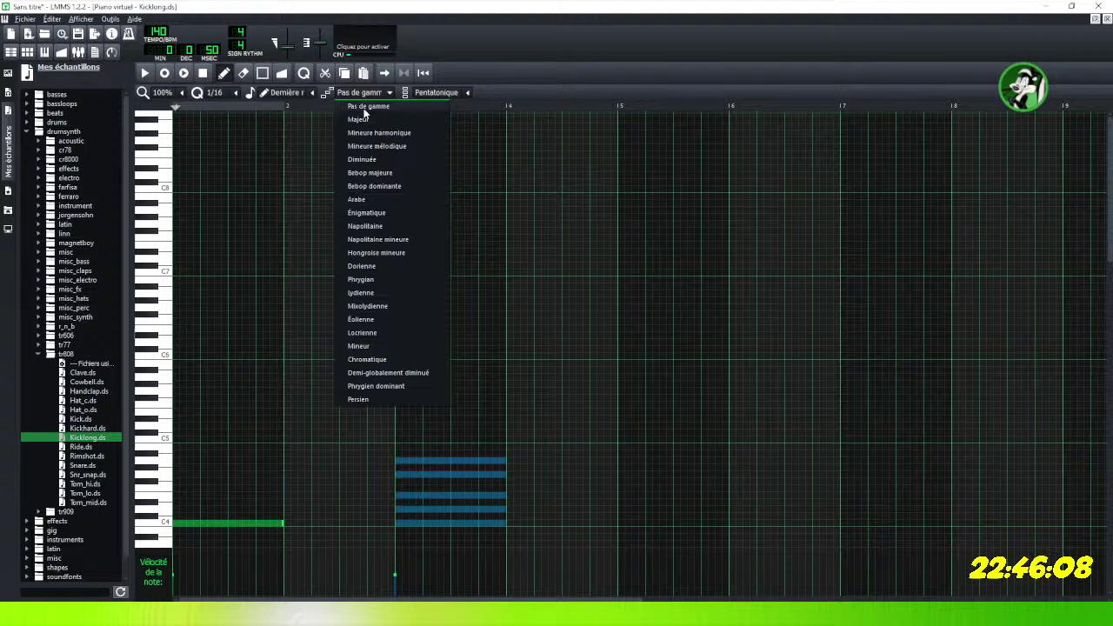
click(527, 401)
right_click(480, 494)
right_click(485, 508)
right_click(487, 523)
right_click(474, 473)
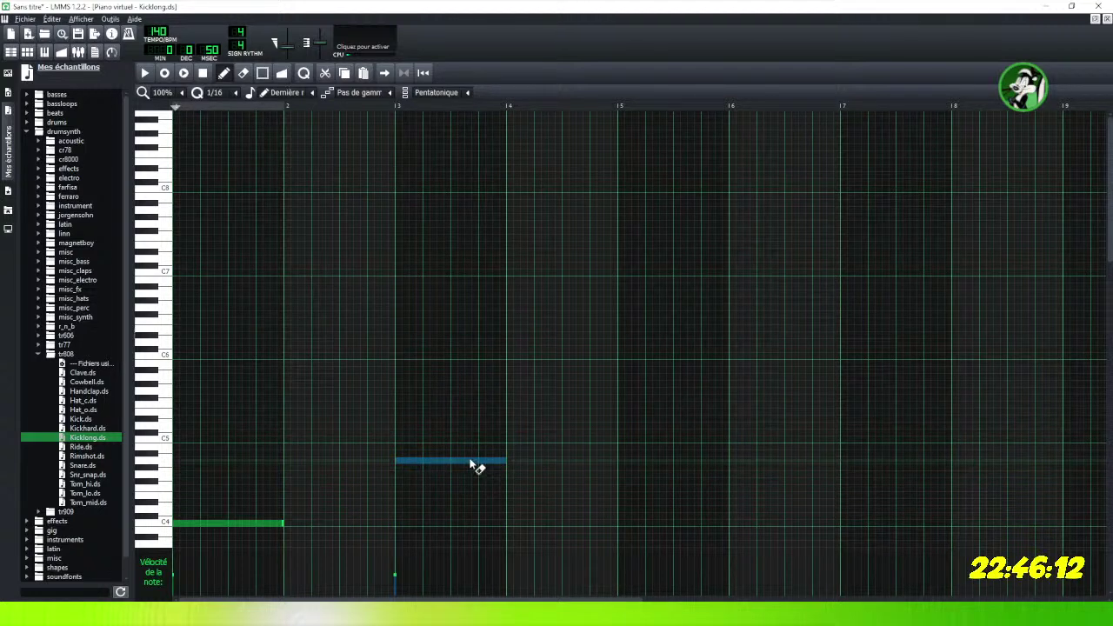
right_click(471, 461)
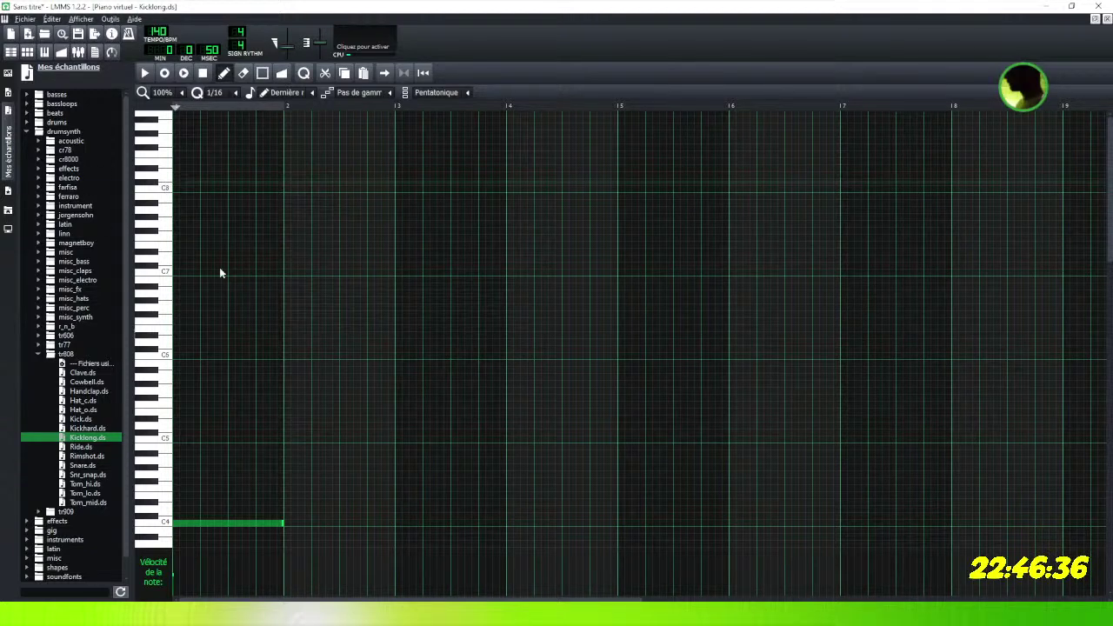
Set the scale to Majeur and place a one-bar pentatonic chord on C4 near the start of bar 2.
click(389, 96)
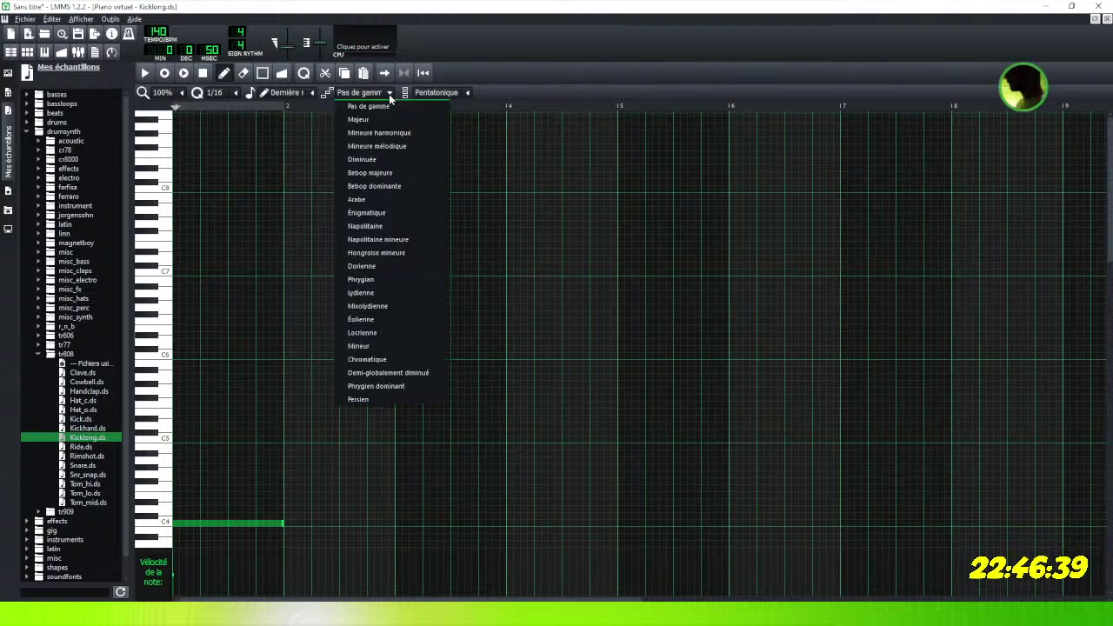
click(352, 120)
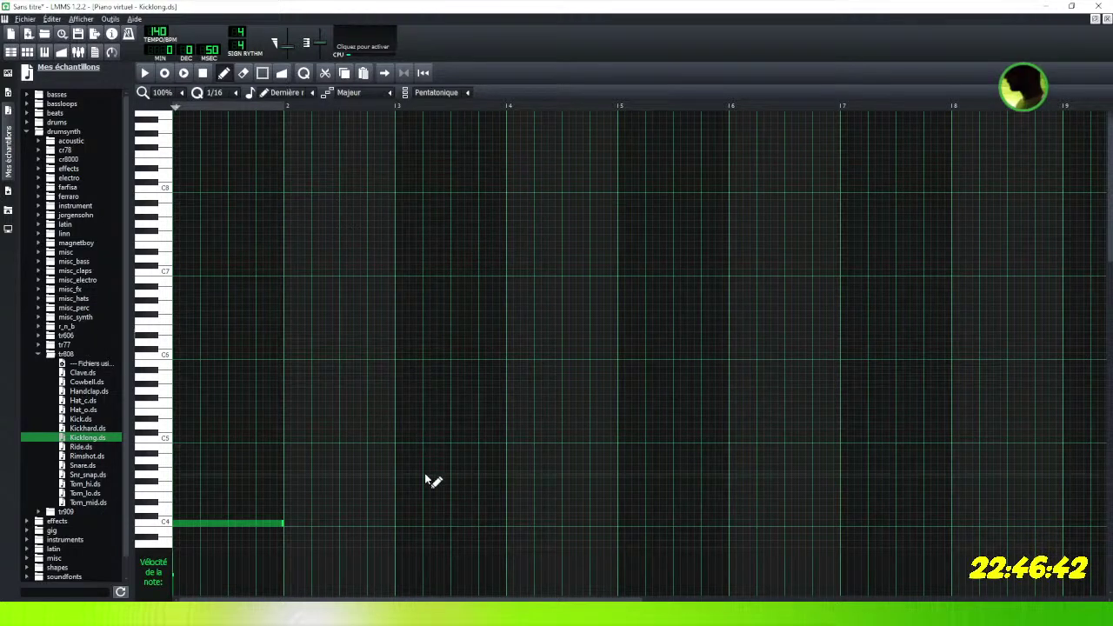
click(345, 523)
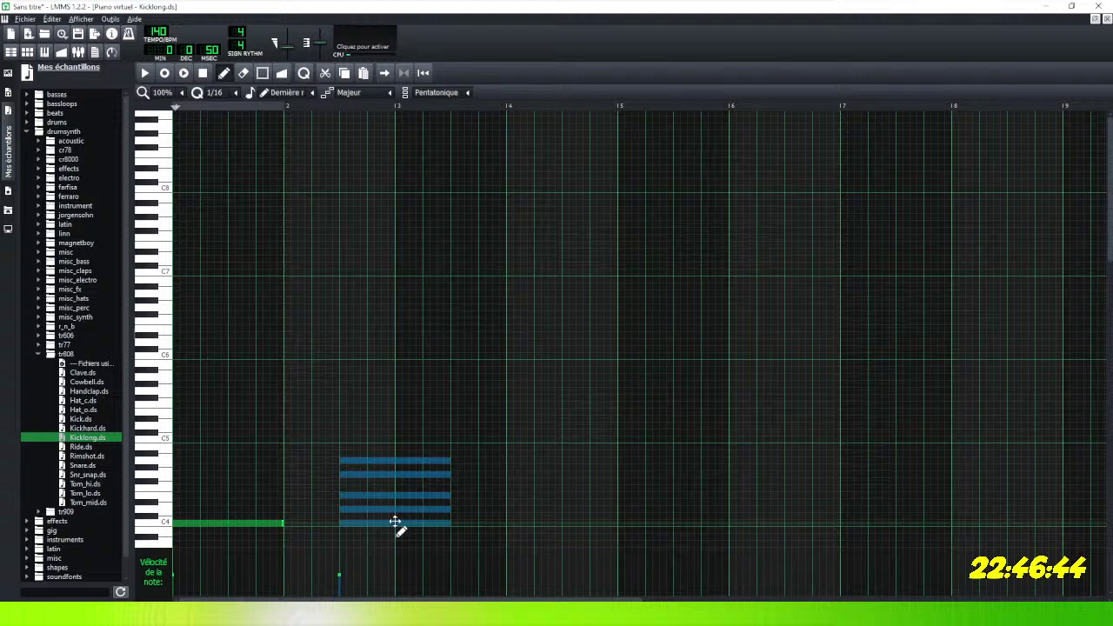
mouse_move(397, 523)
mouse_down()
mouse_move(340, 527)
mouse_move(449, 521)
mouse_move(467, 531)
mouse_move(348, 526)
mouse_up()
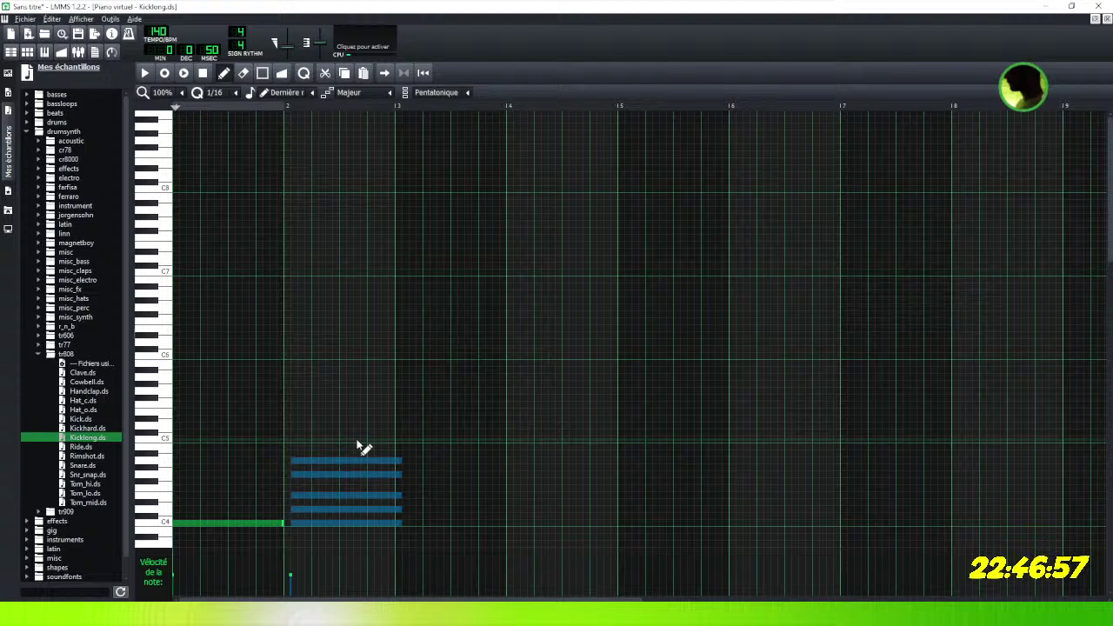
Delete the five pentatonic chord notes from bar 2.
right_click(365, 509)
right_click(365, 523)
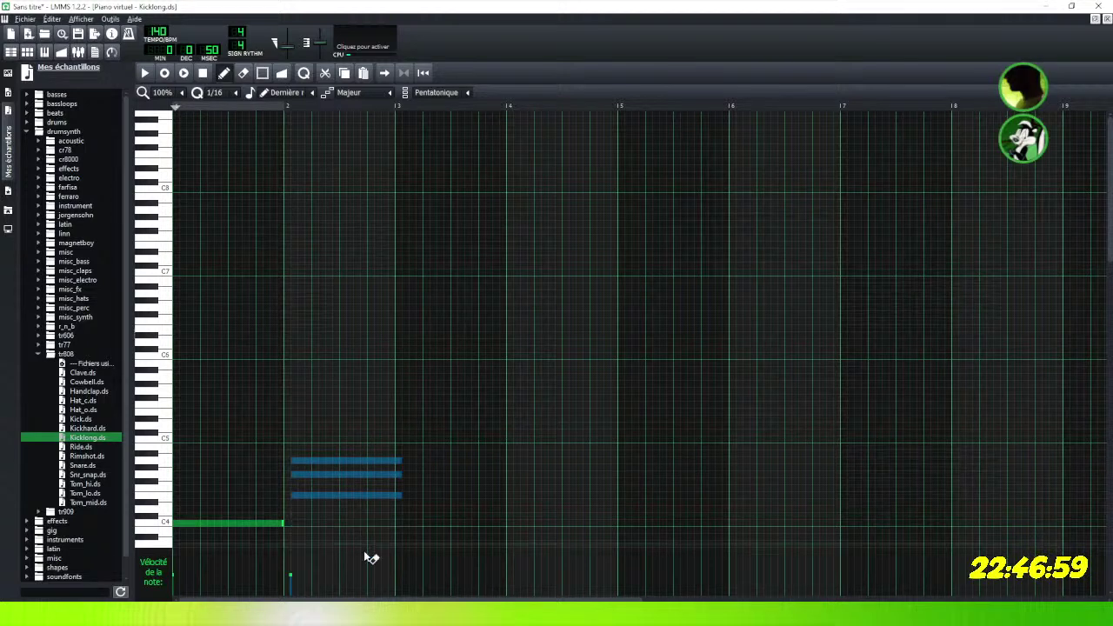
right_click(375, 474)
right_click(378, 494)
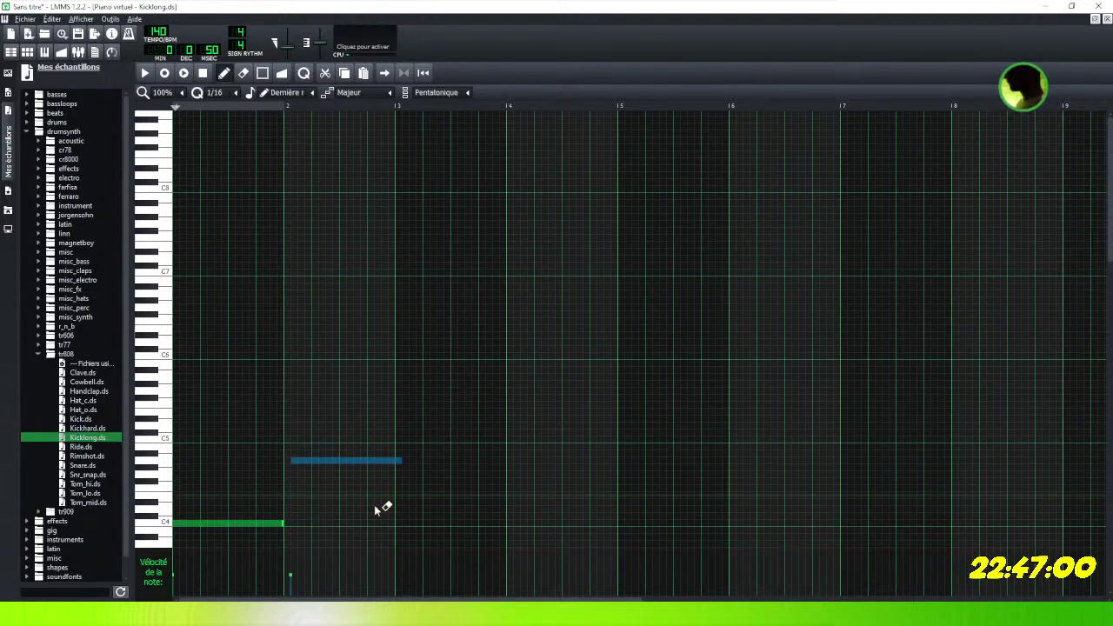
right_click(376, 460)
Place a pentatonic chord above C6 from the middle of bar 3, and delete its five notes.
click(454, 307)
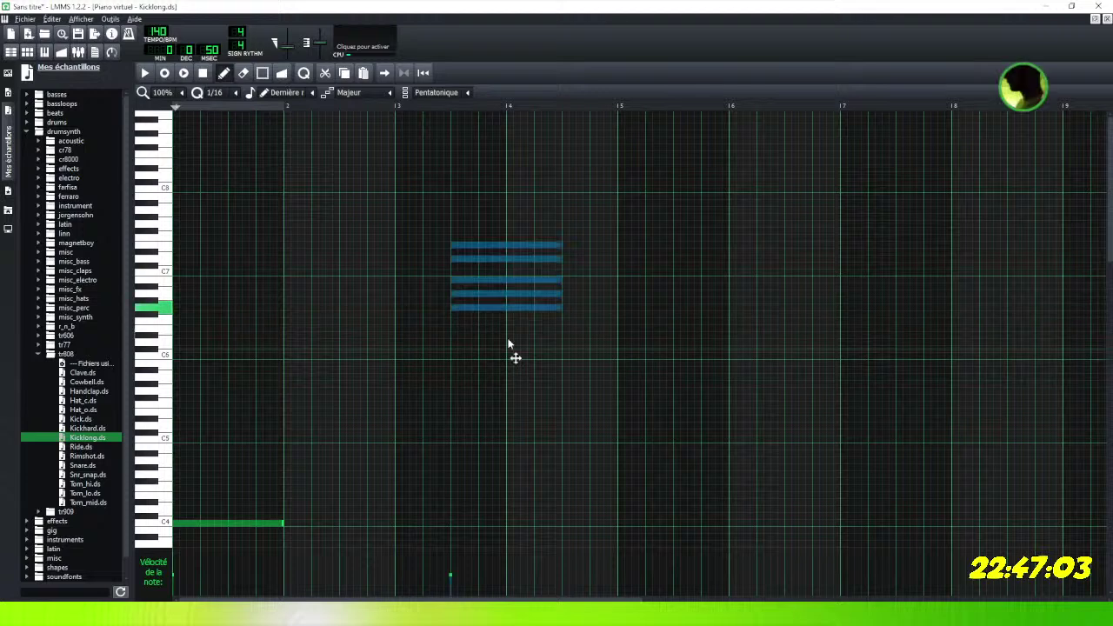
right_click(500, 307)
right_click(500, 246)
right_click(503, 258)
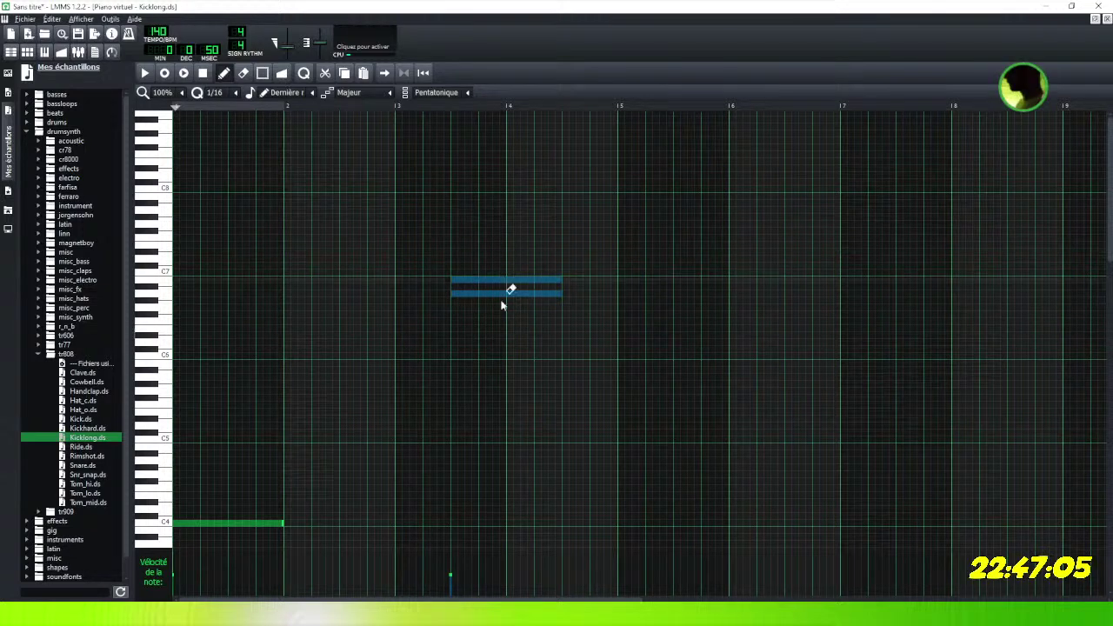
right_click(505, 278)
right_click(504, 293)
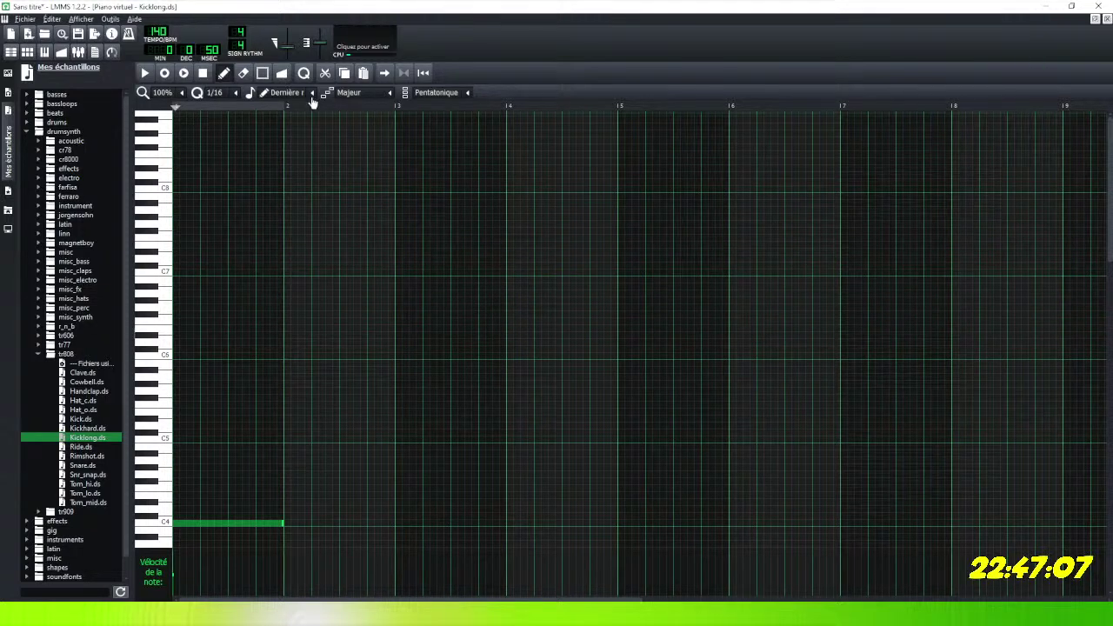
Check the available note lengths and reset the scale to Pas de gamme.
click(314, 92)
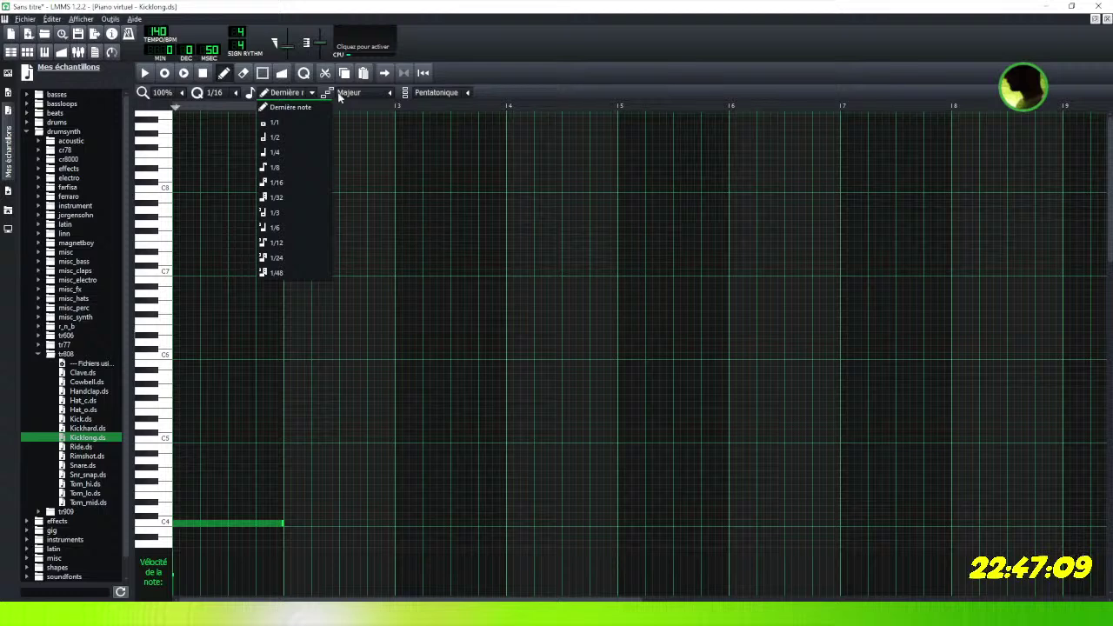
click(388, 94)
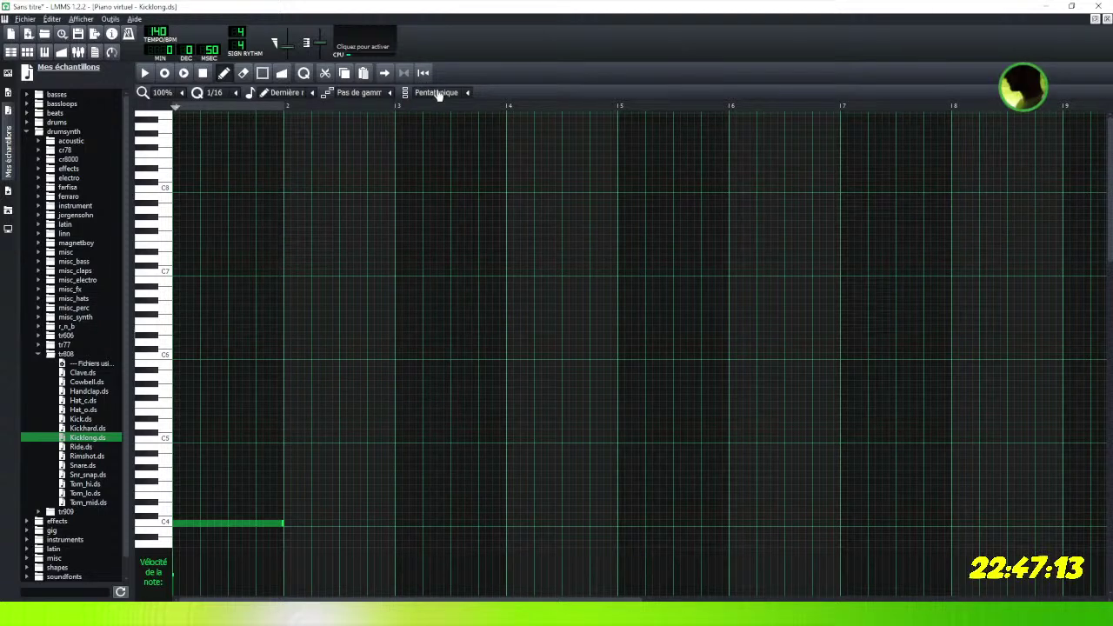
Reset the chord type to Pas d'accord and stack one-bar D#4 and G4 notes above the C4 note in bar 1.
click(469, 93)
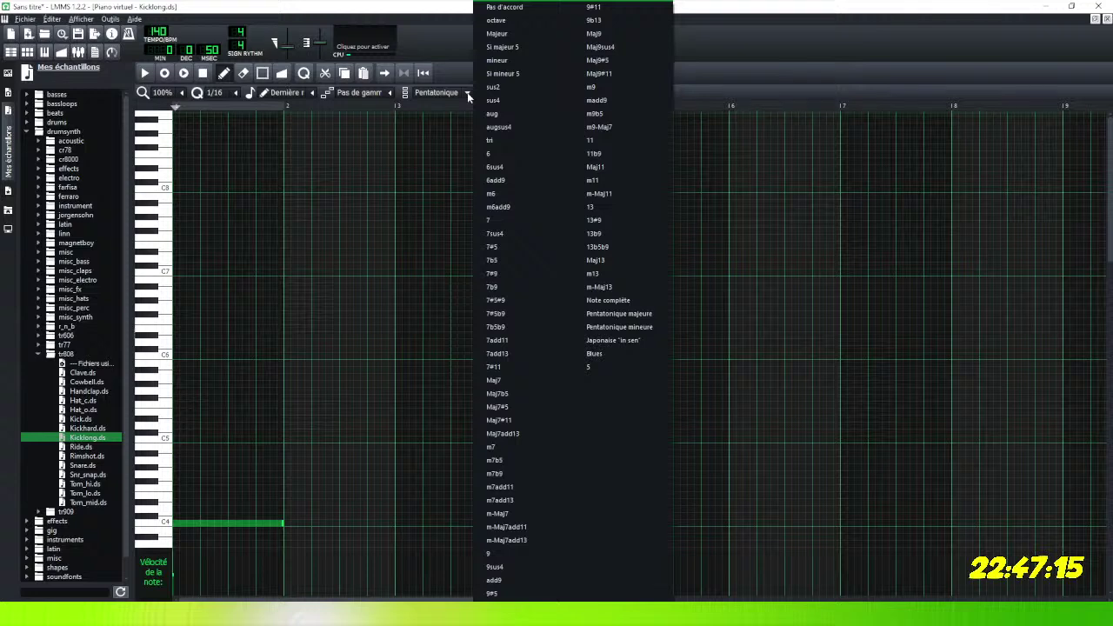
click(514, 8)
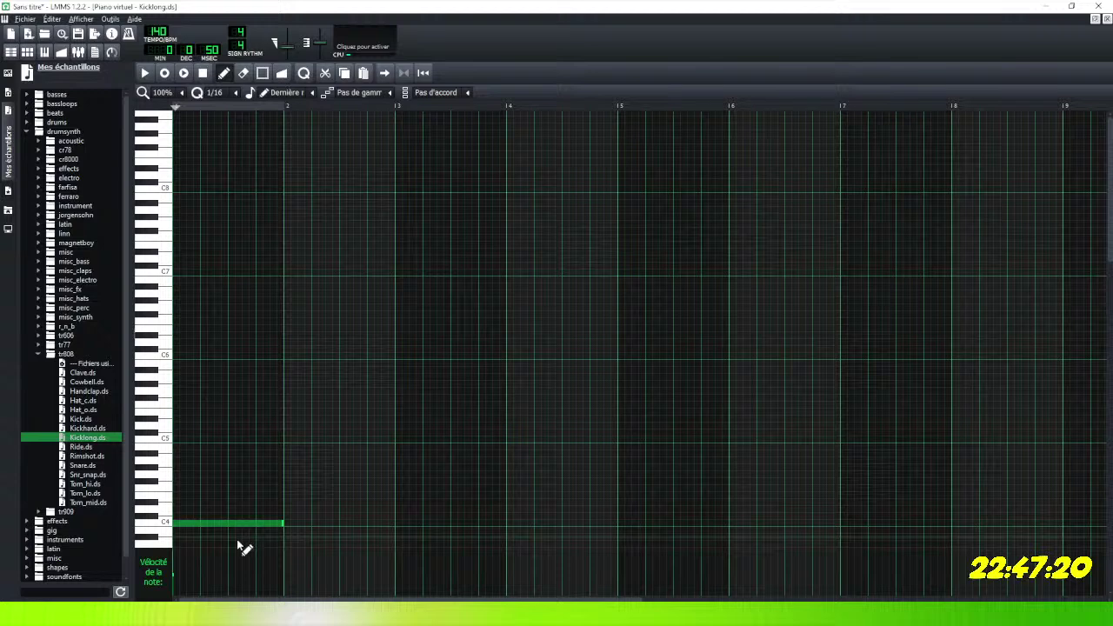
click(196, 504)
drag(201, 505, 180, 505)
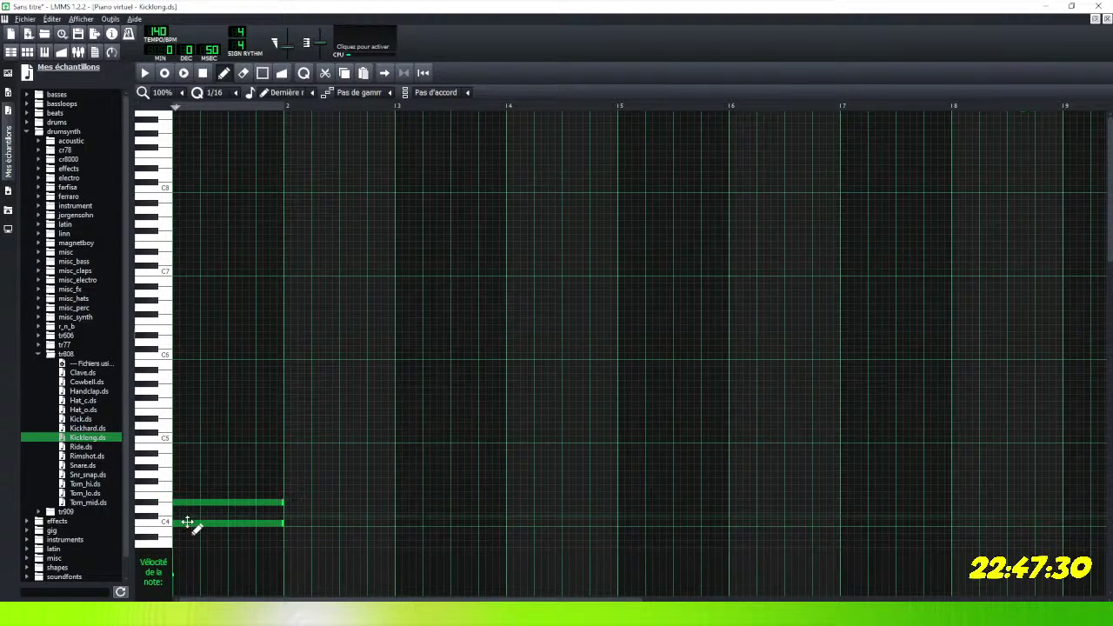
click(188, 477)
click(203, 475)
drag(202, 476, 187, 474)
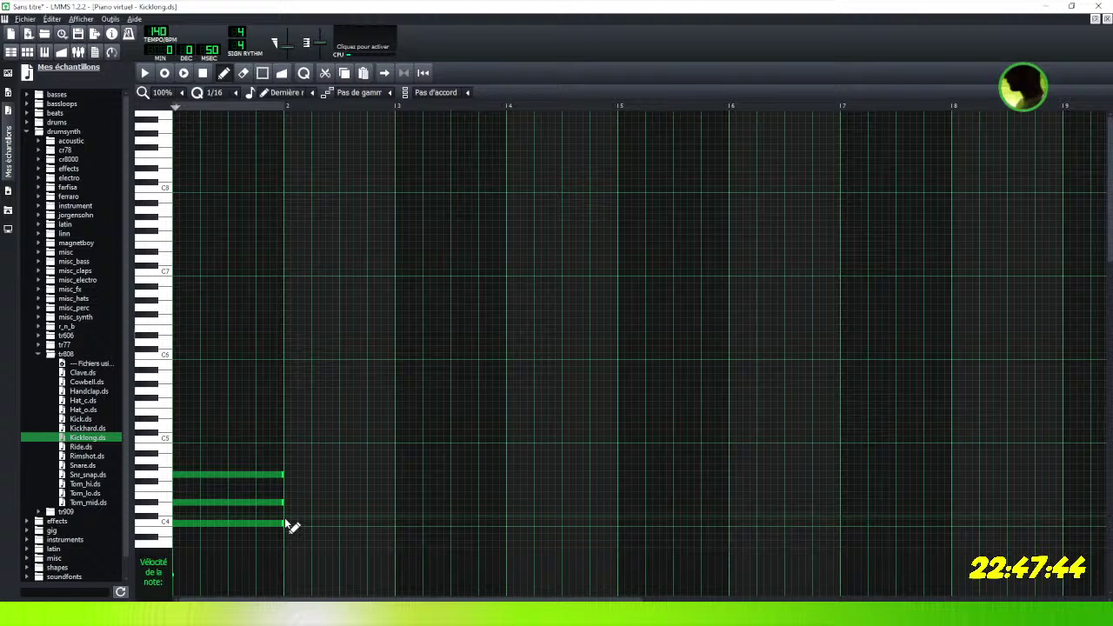
Shorten the C4 note to one beat and delete the G4 note.
drag(283, 523, 198, 529)
drag(227, 476, 279, 472)
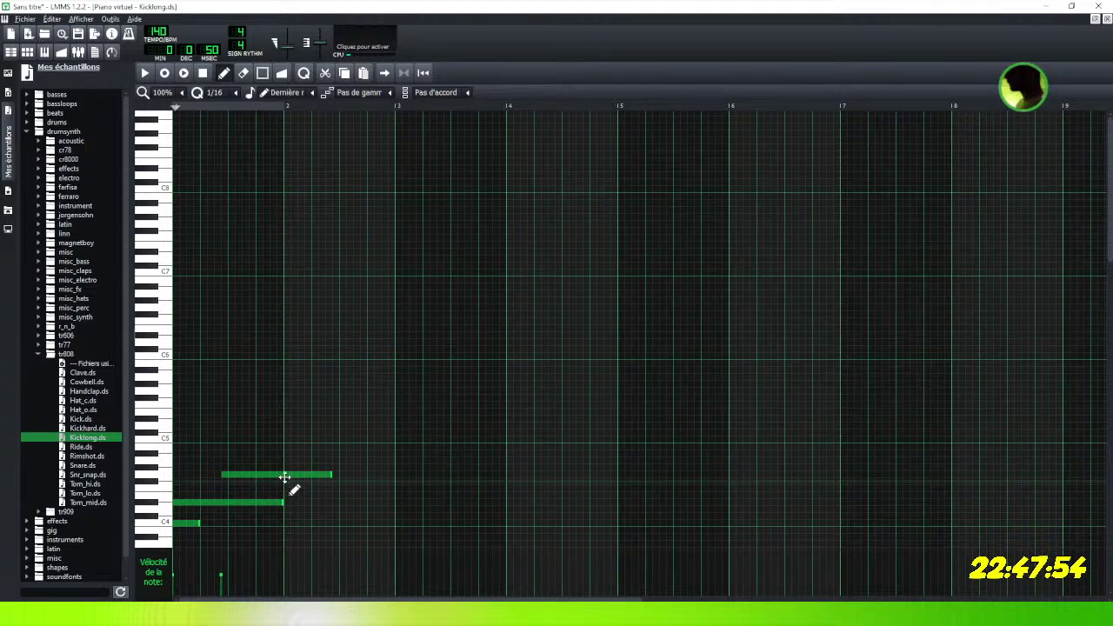
right_click(285, 478)
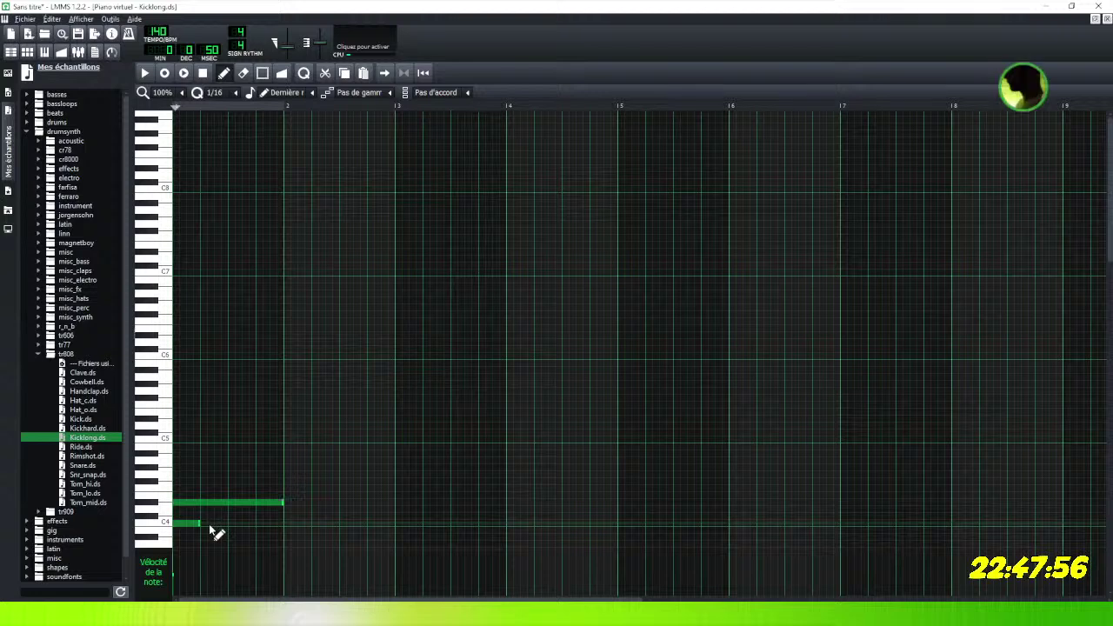
Place a one-bar F#4 note starting on beat 2 of bar 1, and close the piano roll.
click(214, 475)
click(215, 475)
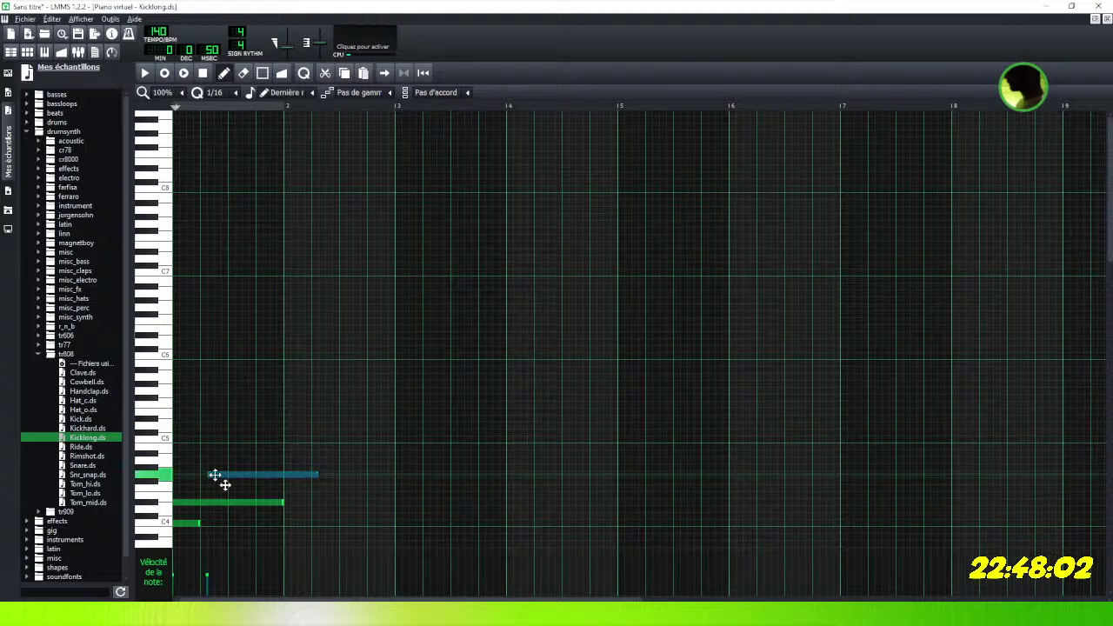
drag(211, 475, 248, 482)
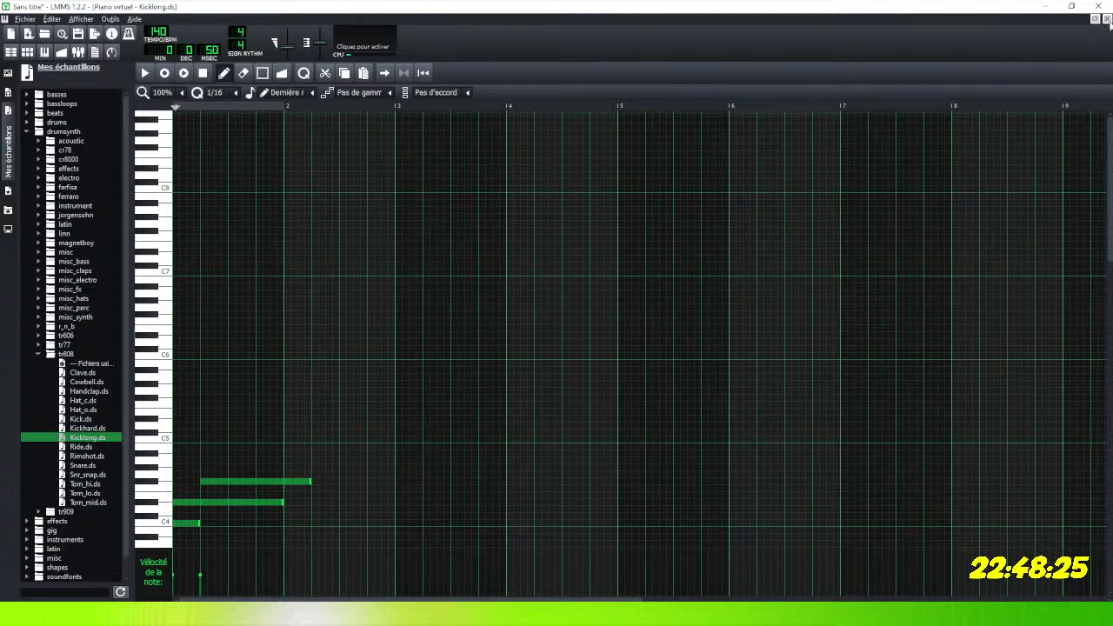
click(1107, 19)
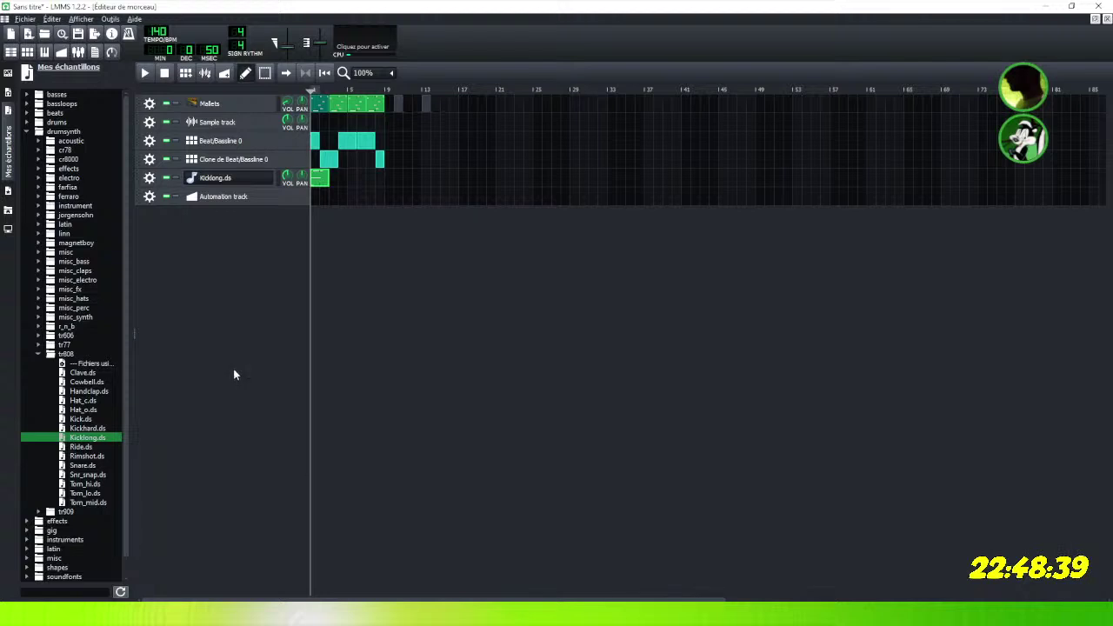
Open the Kicklong.ds instrument window, shift the sample's loop point towards the middle, and audition a few notes.
click(216, 179)
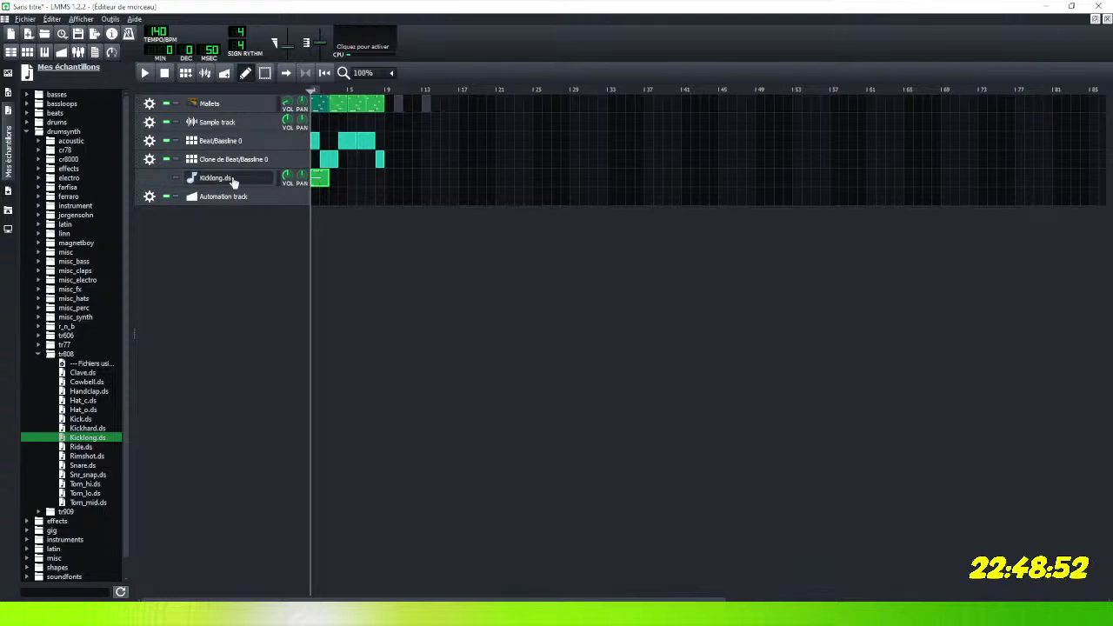
drag(237, 305, 575, 141)
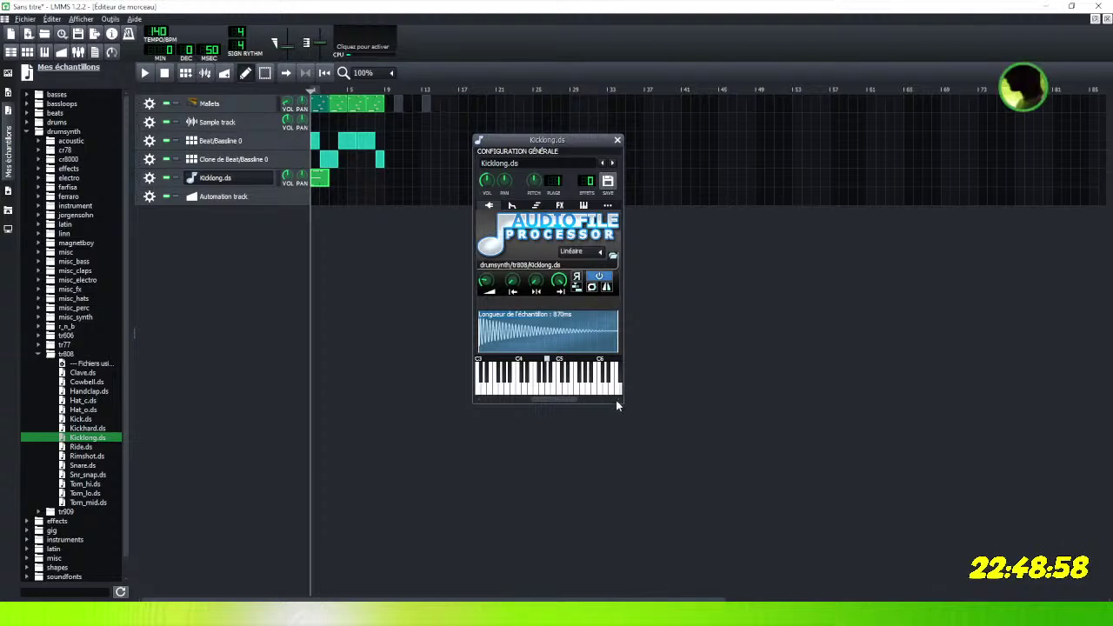
drag(480, 335, 490, 334)
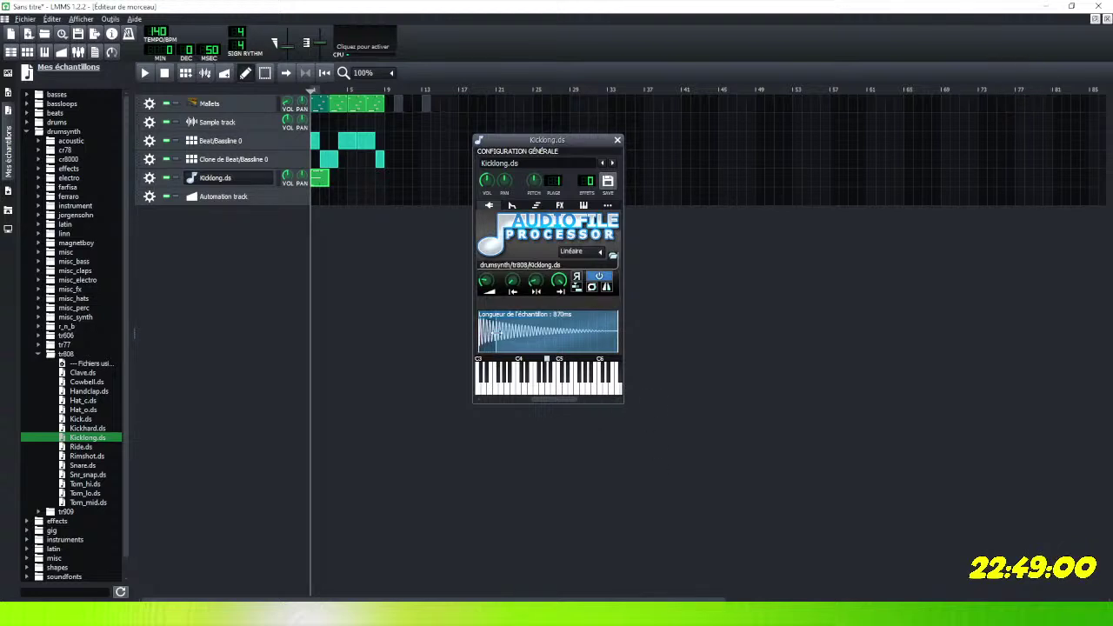
click(546, 390)
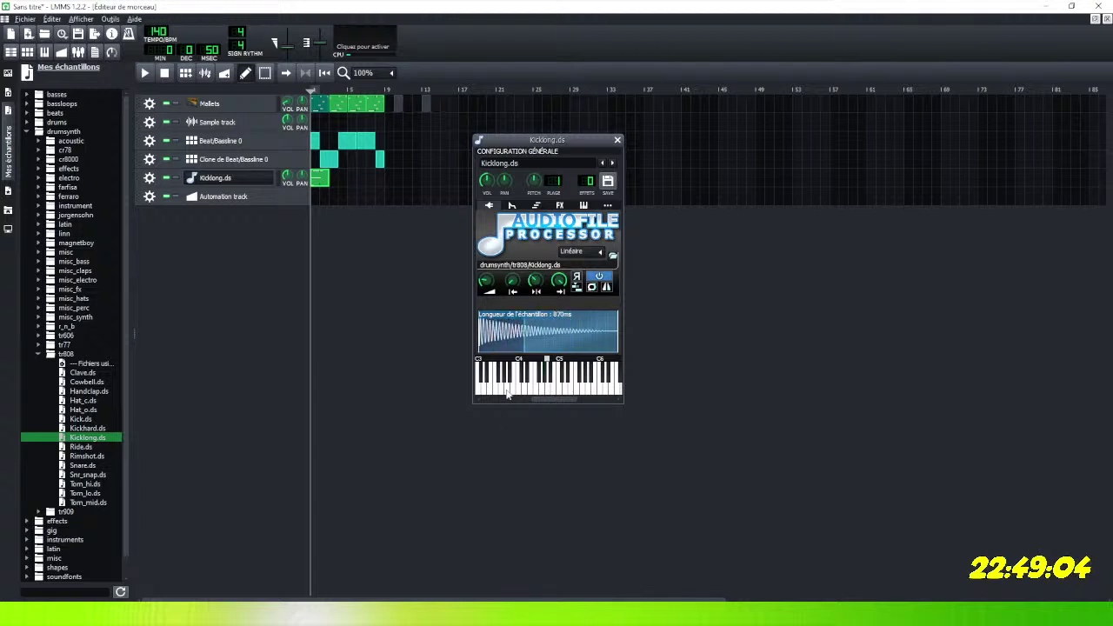
click(530, 389)
click(529, 390)
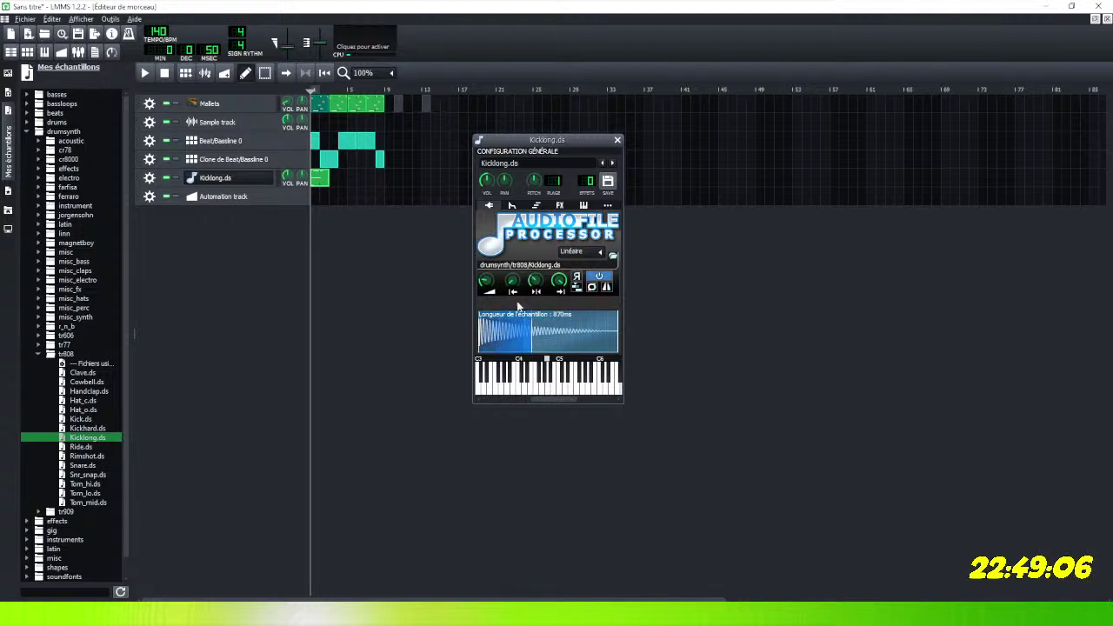
Try the loop point close to the sample's start, and check the available interpolation modes.
click(522, 333)
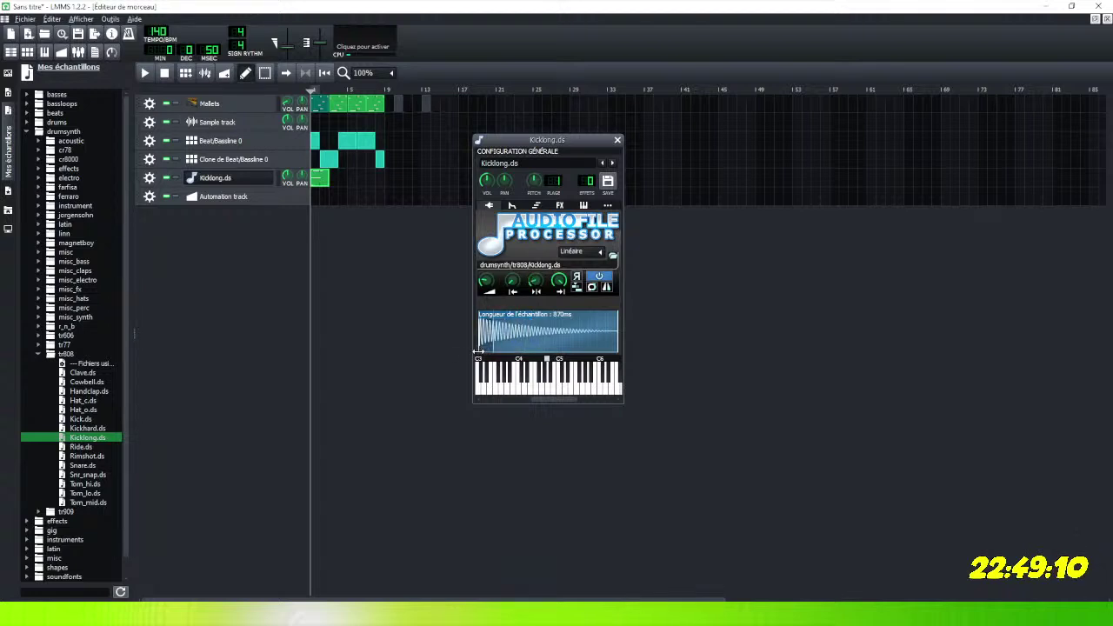
click(471, 352)
drag(490, 344, 491, 343)
click(484, 345)
click(599, 252)
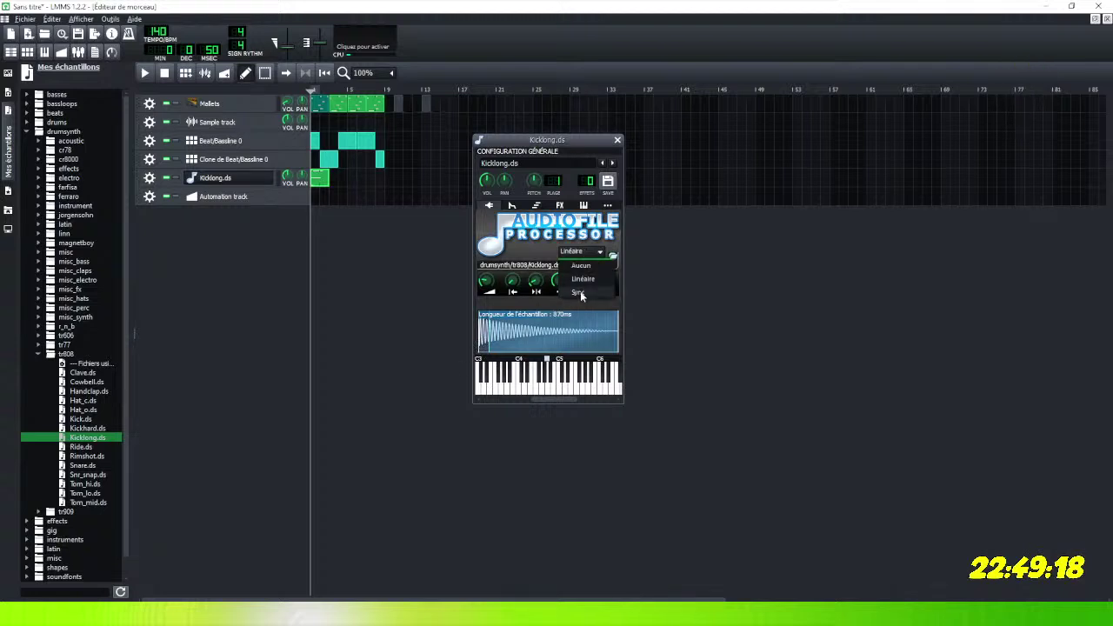
click(467, 288)
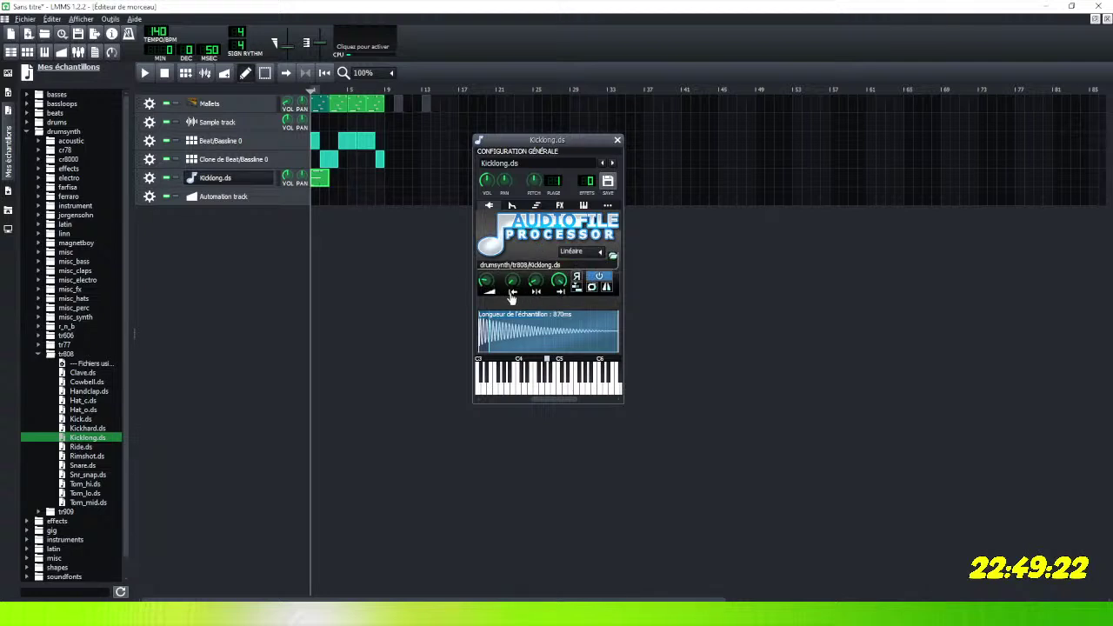
Set the loop point to the sample's end and the start marker to about 0.048, auditioning the result.
drag(513, 286, 513, 284)
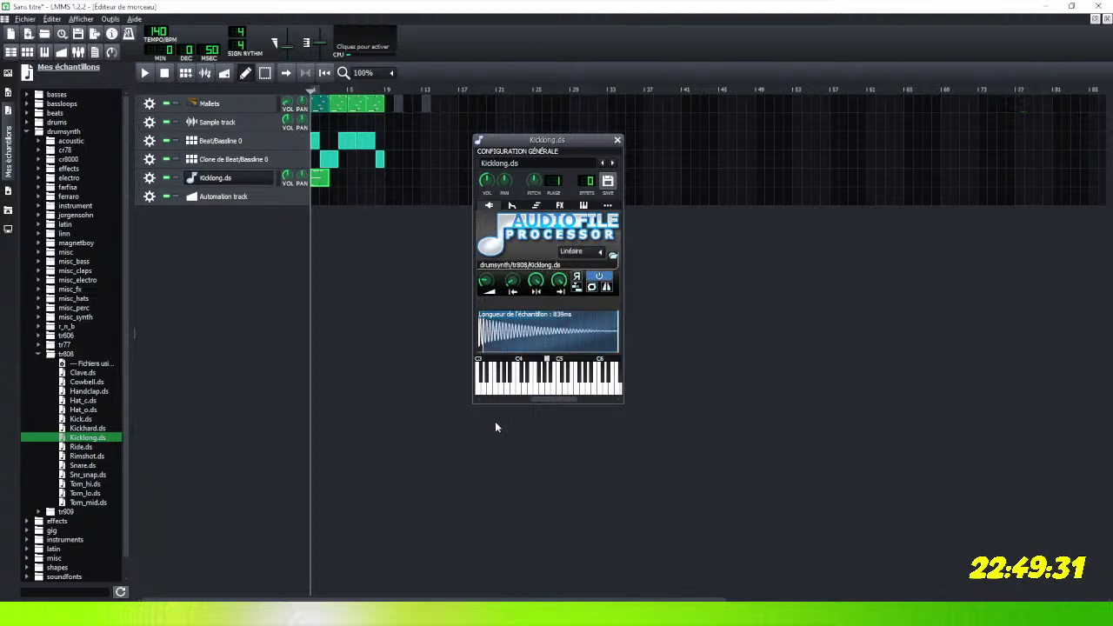
click(525, 389)
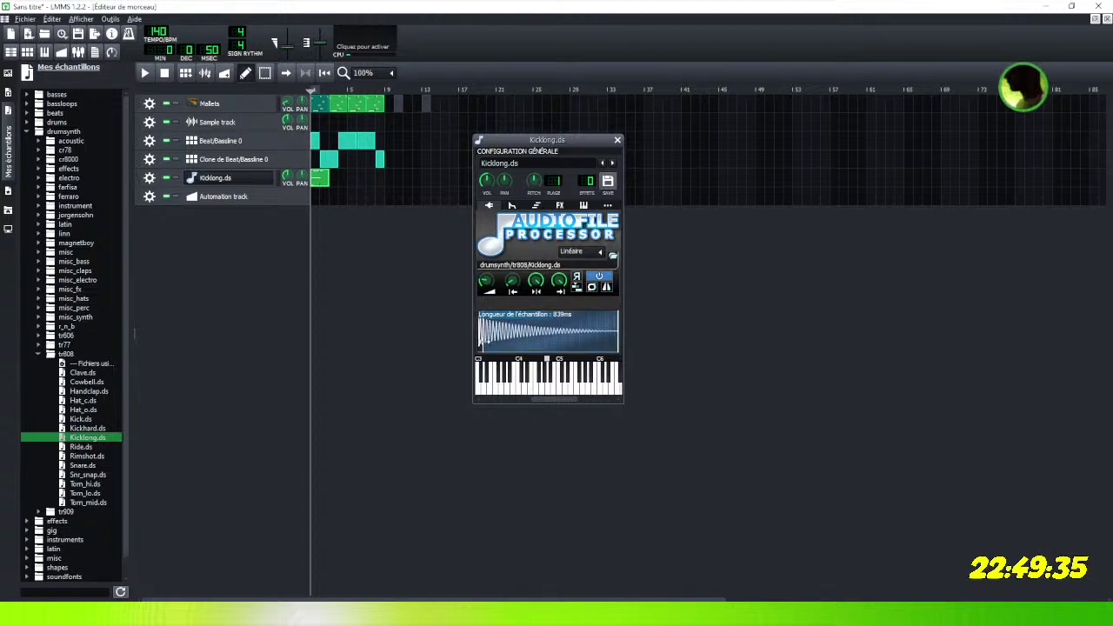
drag(481, 340, 485, 341)
click(541, 394)
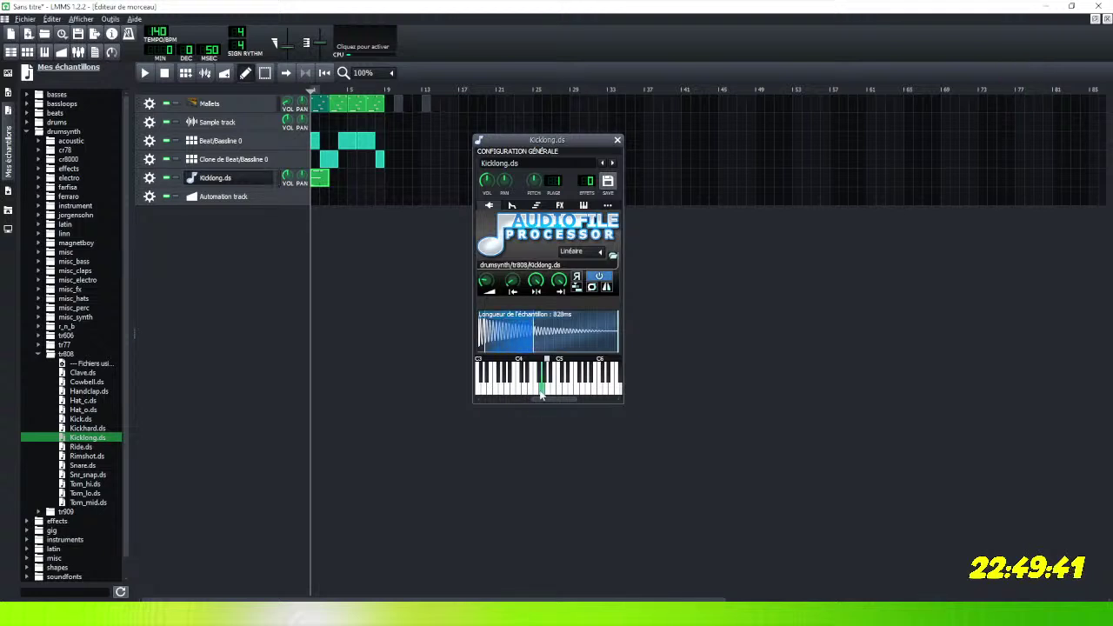
click(541, 394)
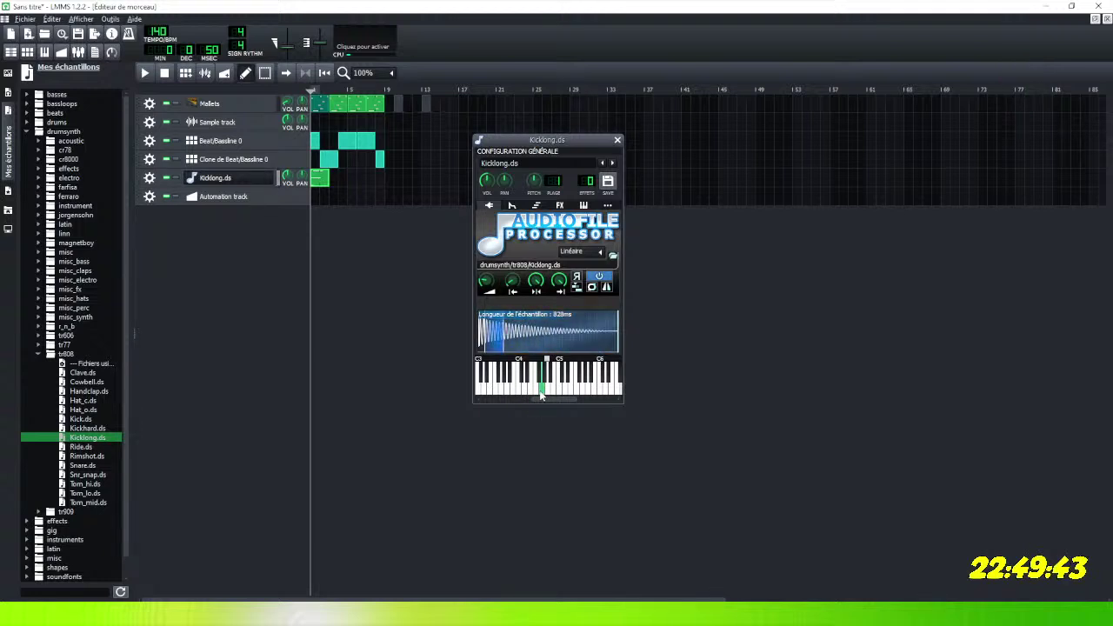
Raise the amplifier to about 150% and trim the start to a sample length of about 797 ms, auditioning high and low notes.
drag(488, 278, 485, 273)
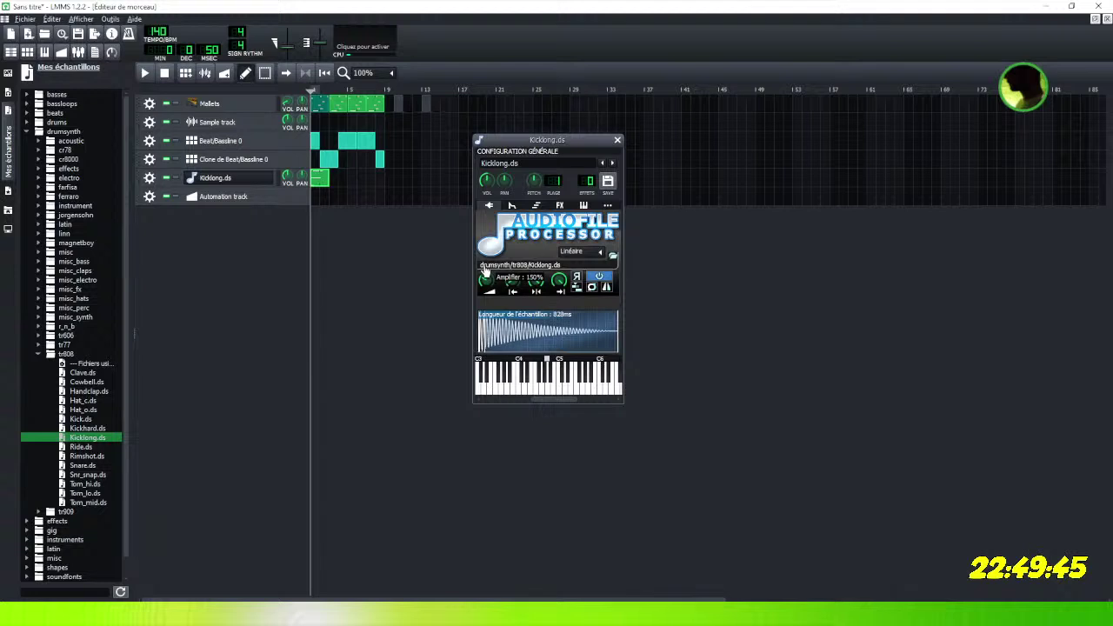
click(543, 393)
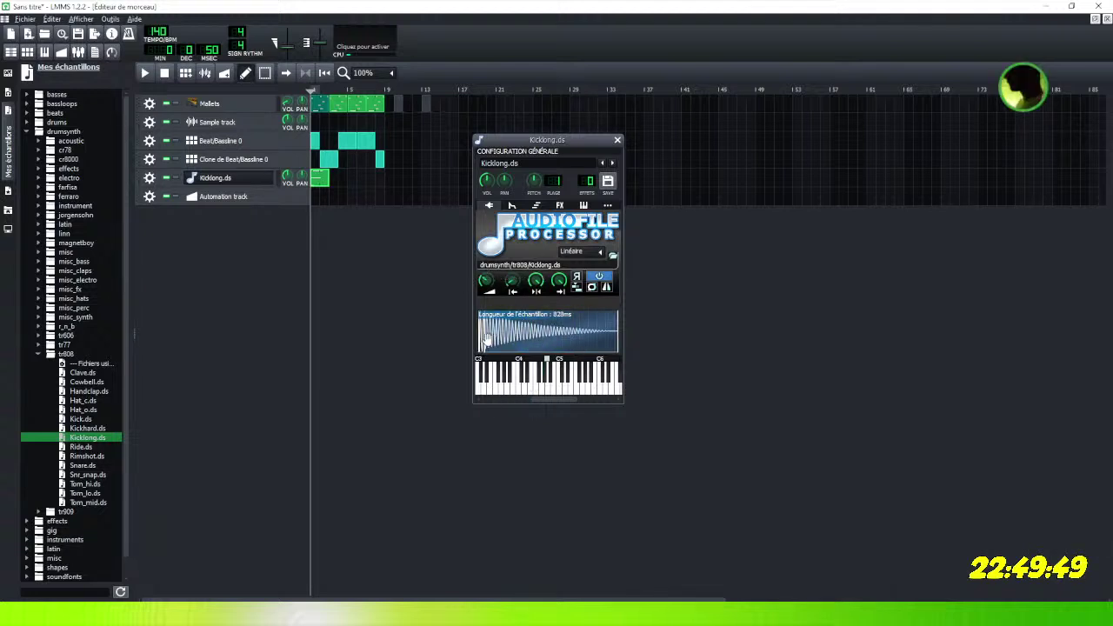
click(512, 290)
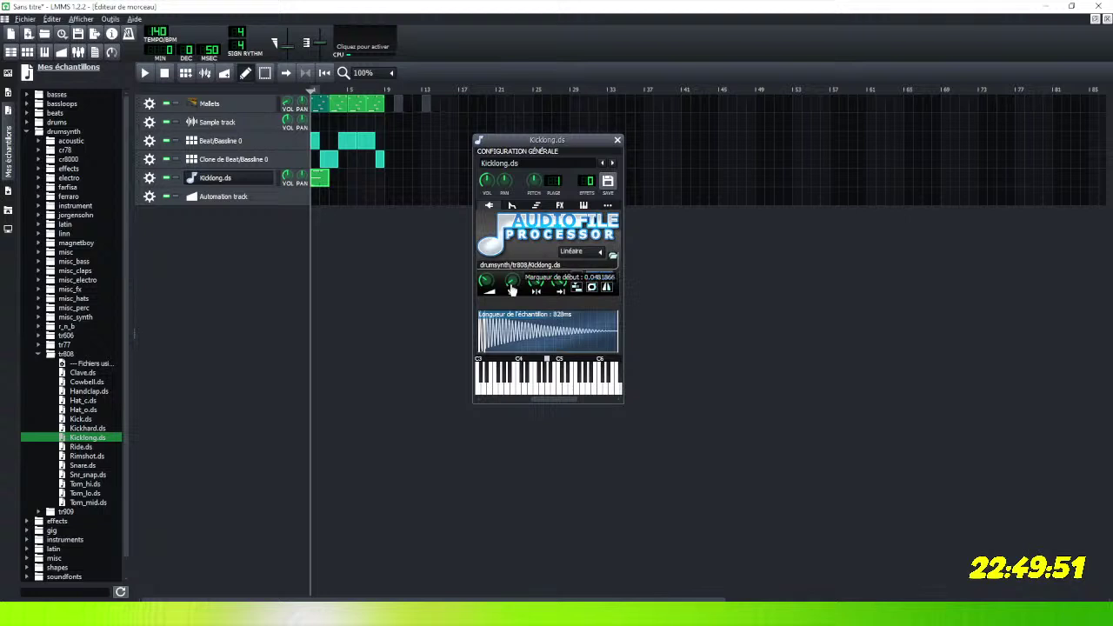
drag(512, 290, 513, 287)
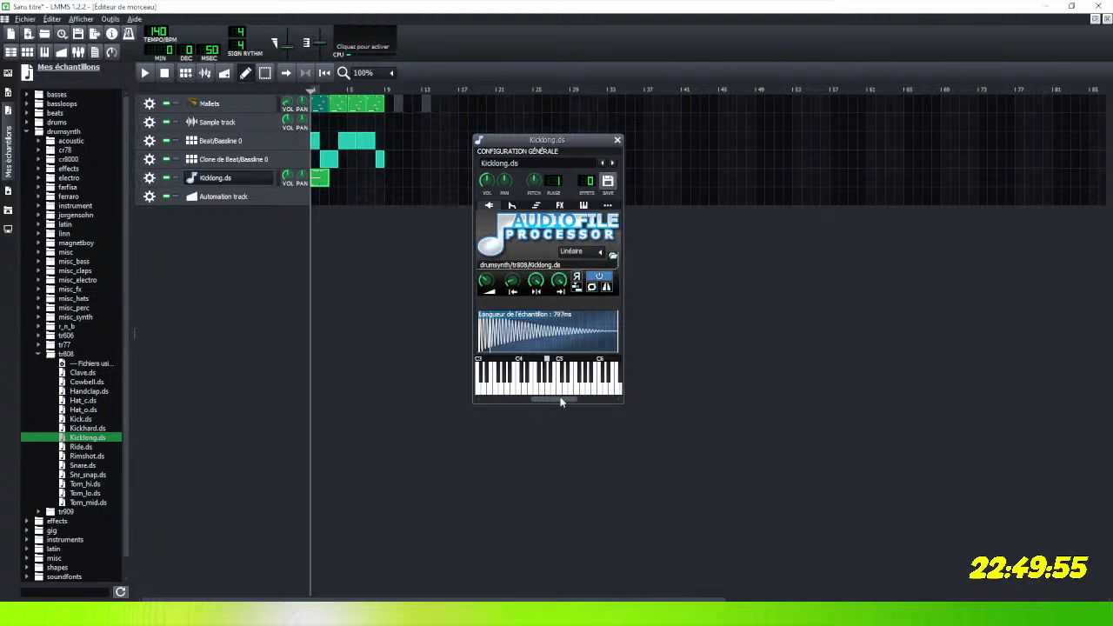
click(561, 388)
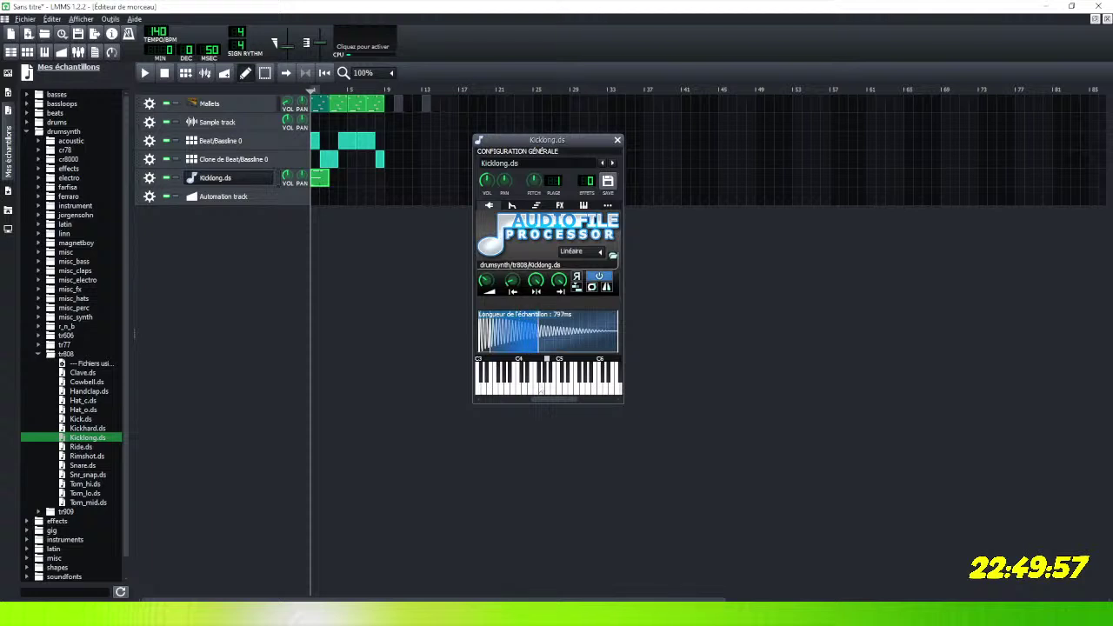
click(509, 390)
click(509, 390)
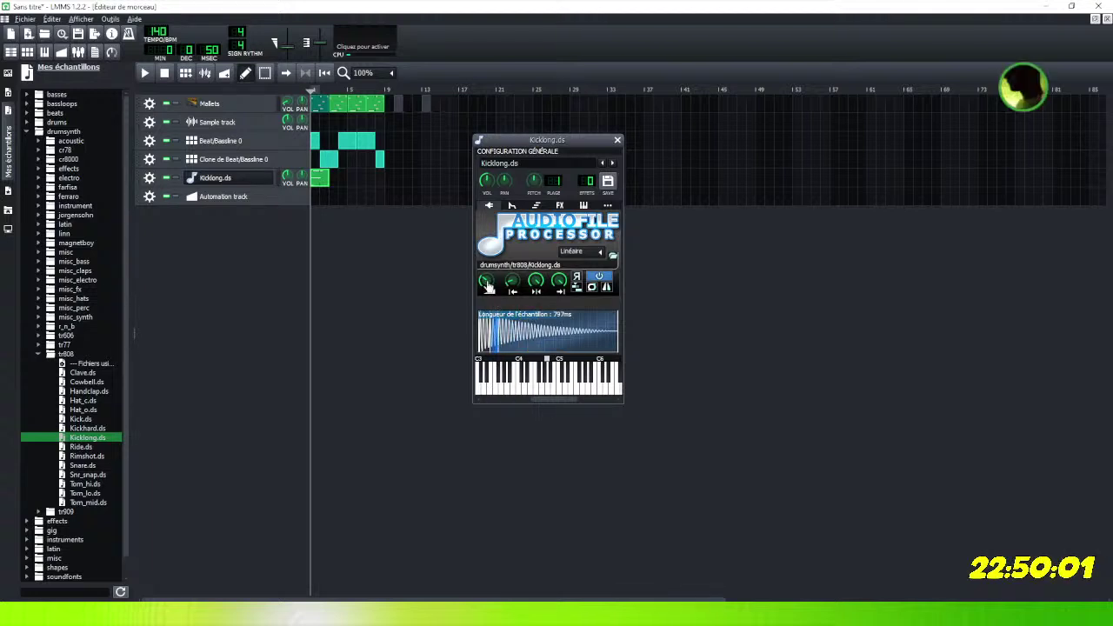
Move the loop point to mid-sample and bring the end marker in to a length of about 630 ms, auditioning the changes.
mouse_move(545, 294)
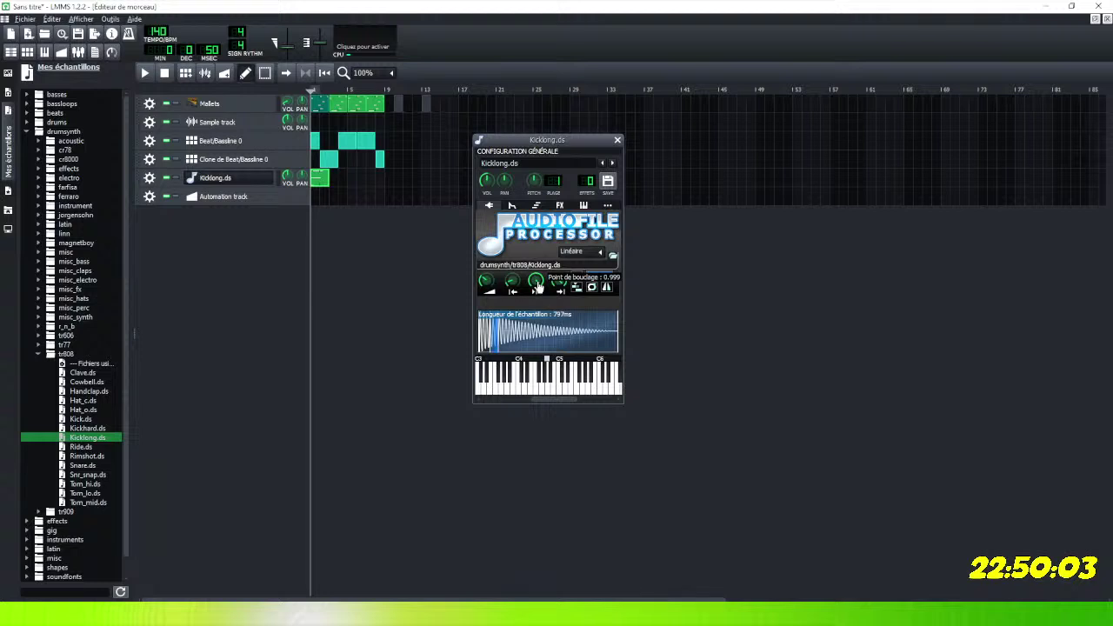
drag(545, 294, 560, 369)
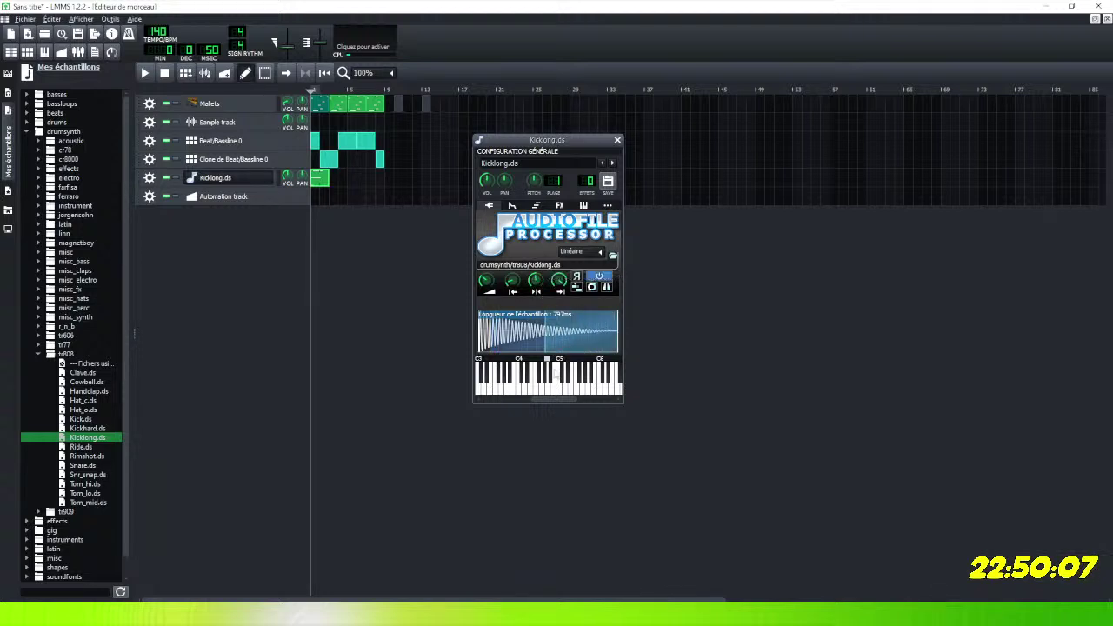
click(548, 389)
mouse_move(558, 290)
mouse_down()
mouse_move(555, 268)
mouse_move(562, 298)
mouse_up()
click(555, 388)
click(555, 389)
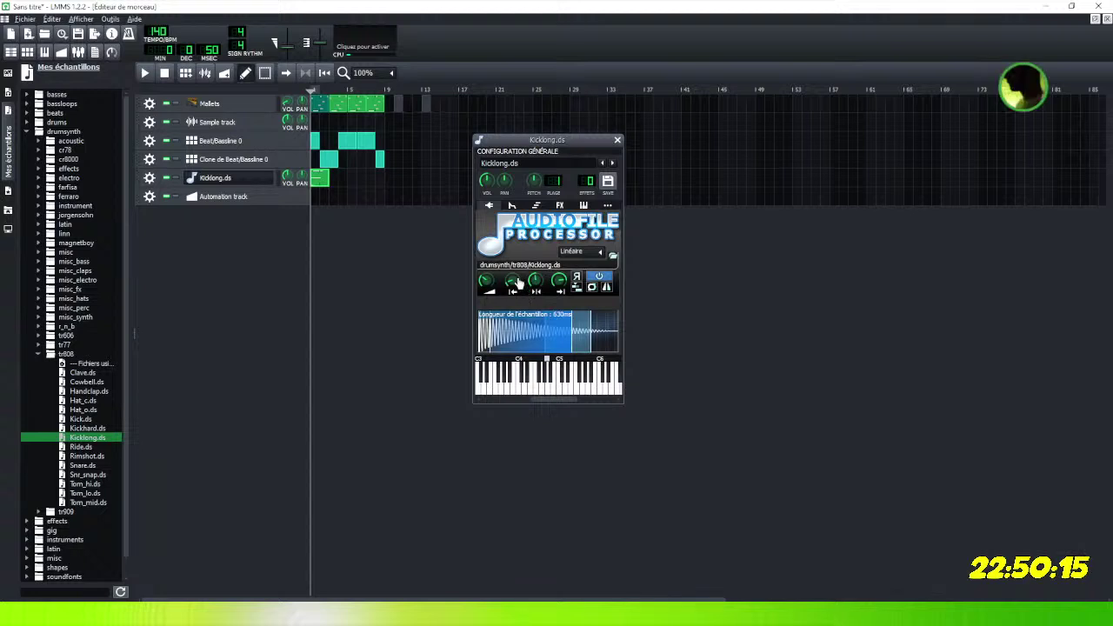
Trim the sample's start to a length of about 581 ms and enable continuous sample playback across notes.
mouse_move(515, 285)
mouse_down()
mouse_move(516, 271)
mouse_move(516, 292)
mouse_up()
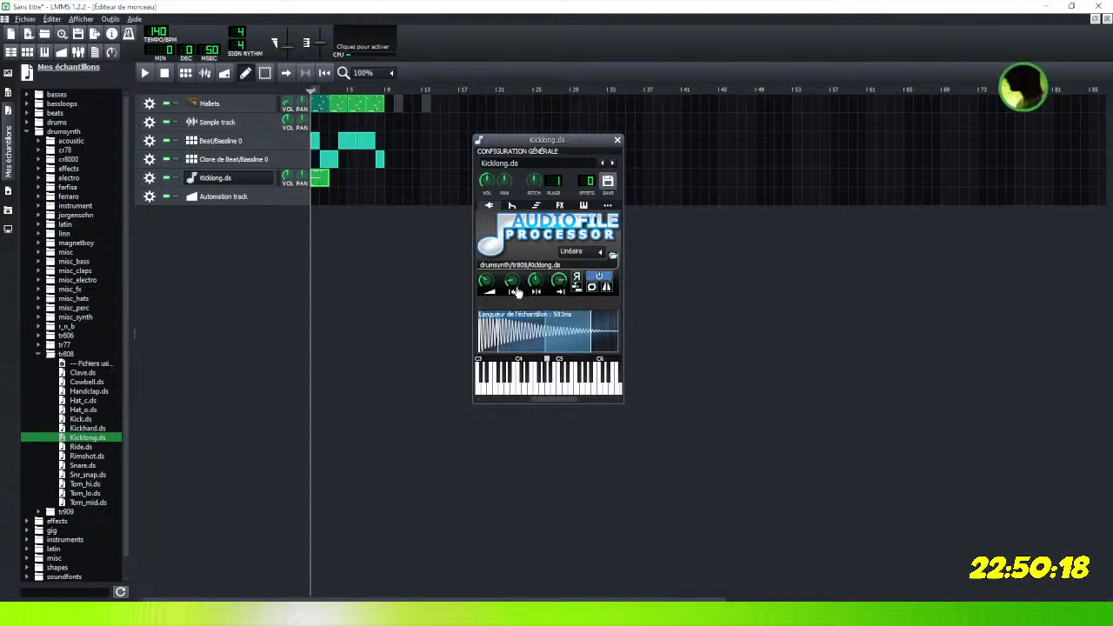
click(577, 288)
click(547, 392)
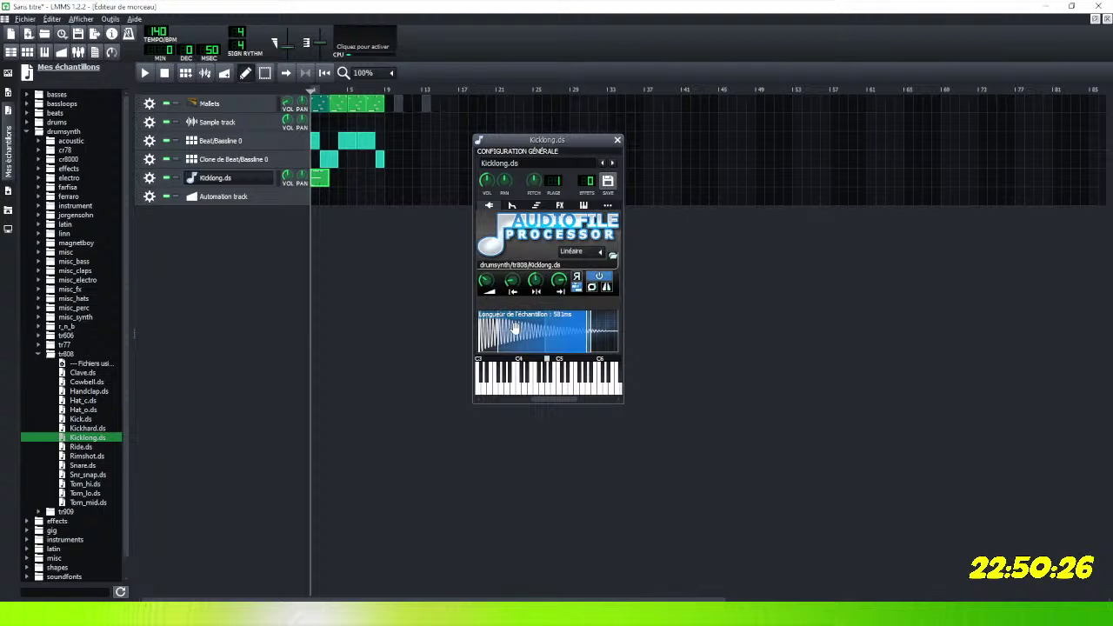
Move the start marker further in to a sample length of about 515 ms and audition the kick.
drag(514, 287, 514, 278)
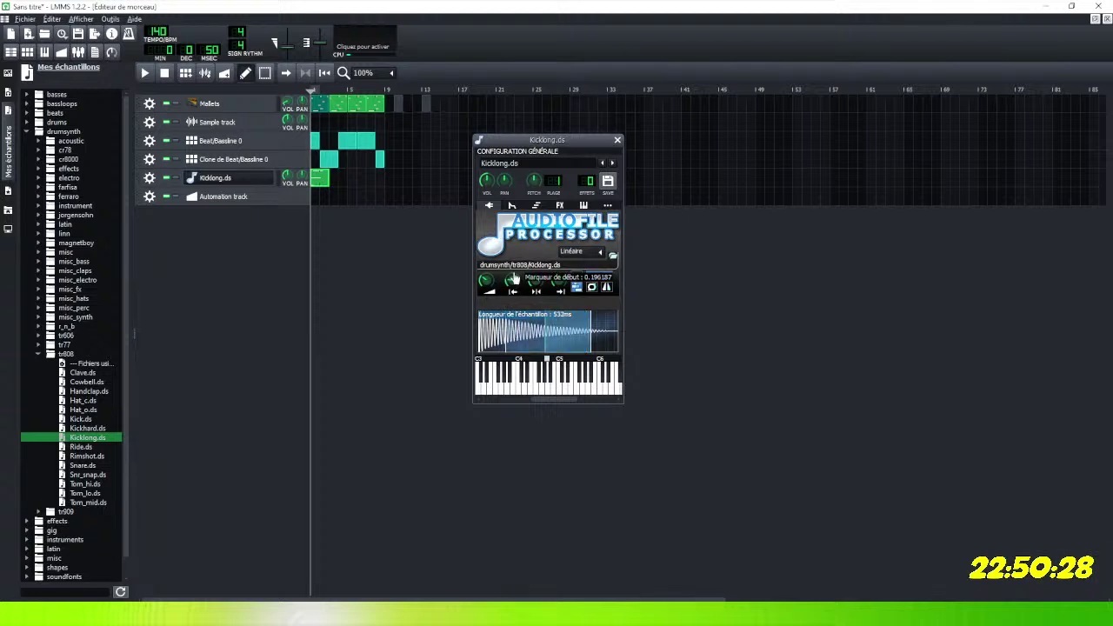
click(547, 389)
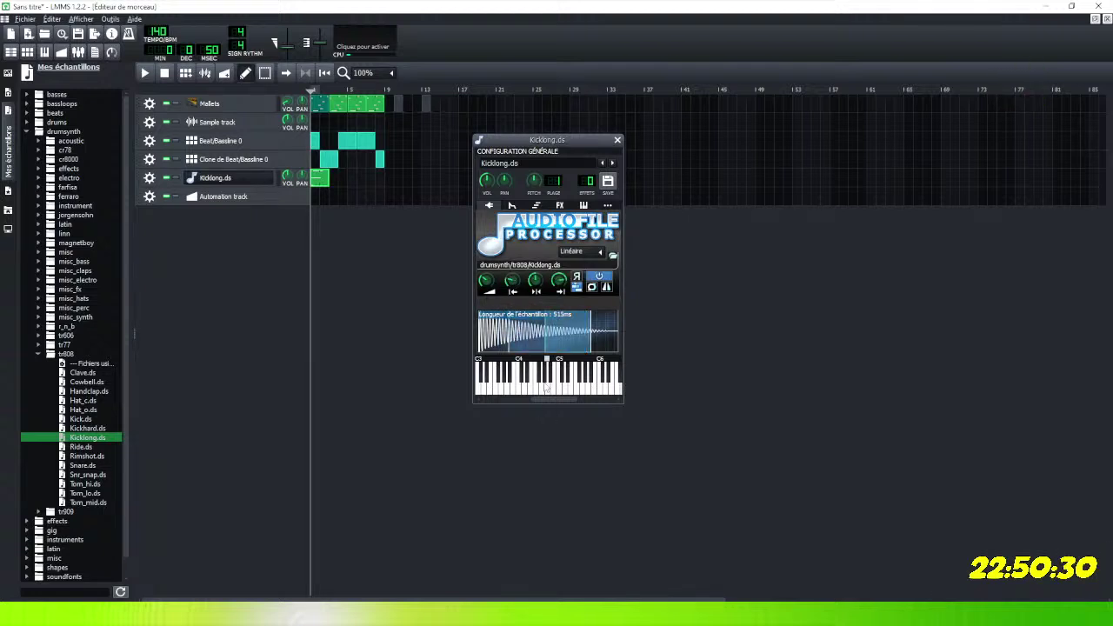
click(547, 389)
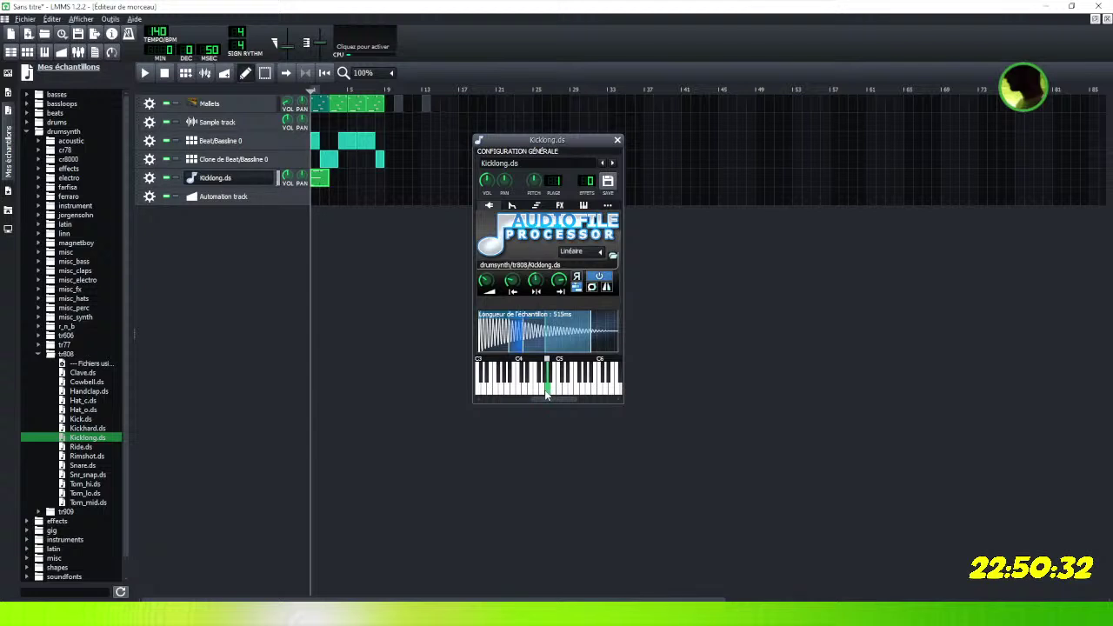
Audition the shaped kick on C4 and a higher note, and close the Kicklong instrument window.
click(537, 393)
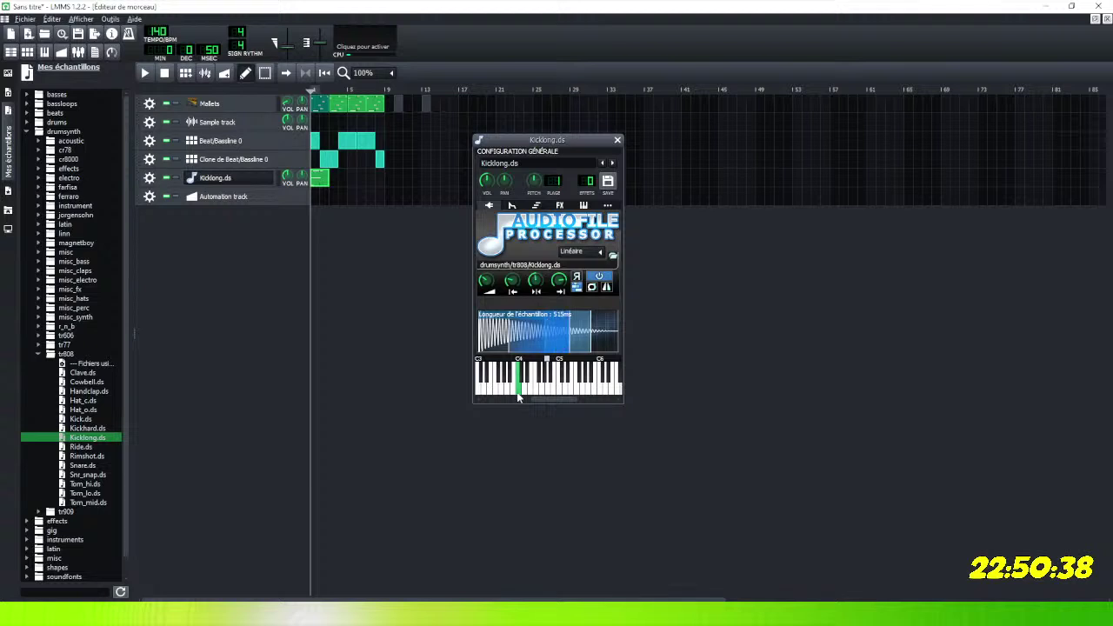
click(518, 392)
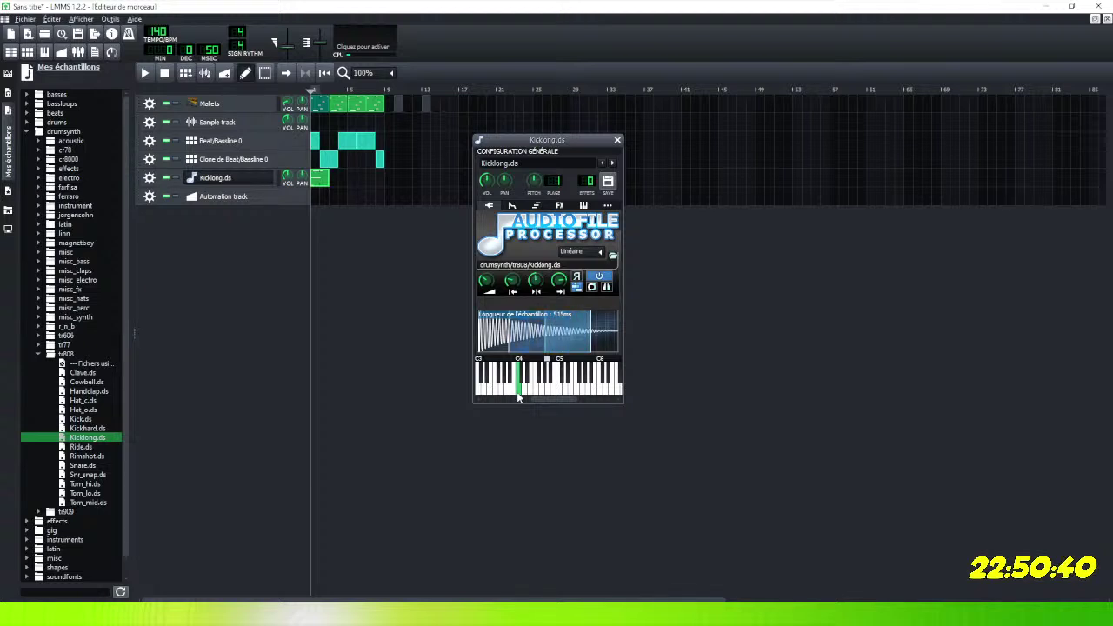
click(616, 141)
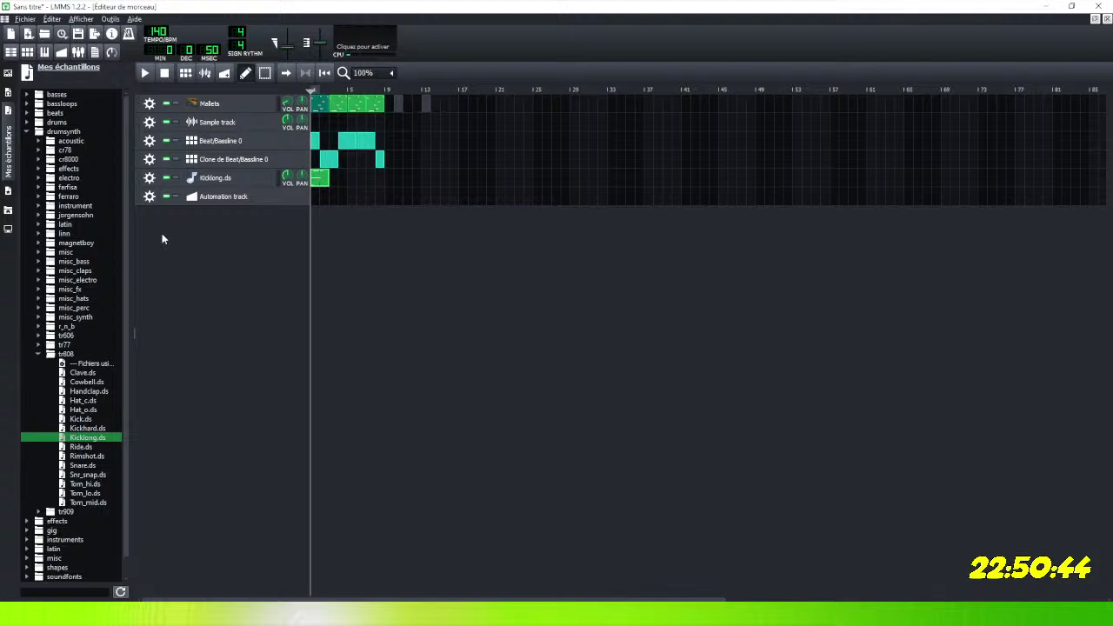
In the Kicklong pattern, delete the two long upper notes and keep only the C4 note at the start.
double_click(322, 178)
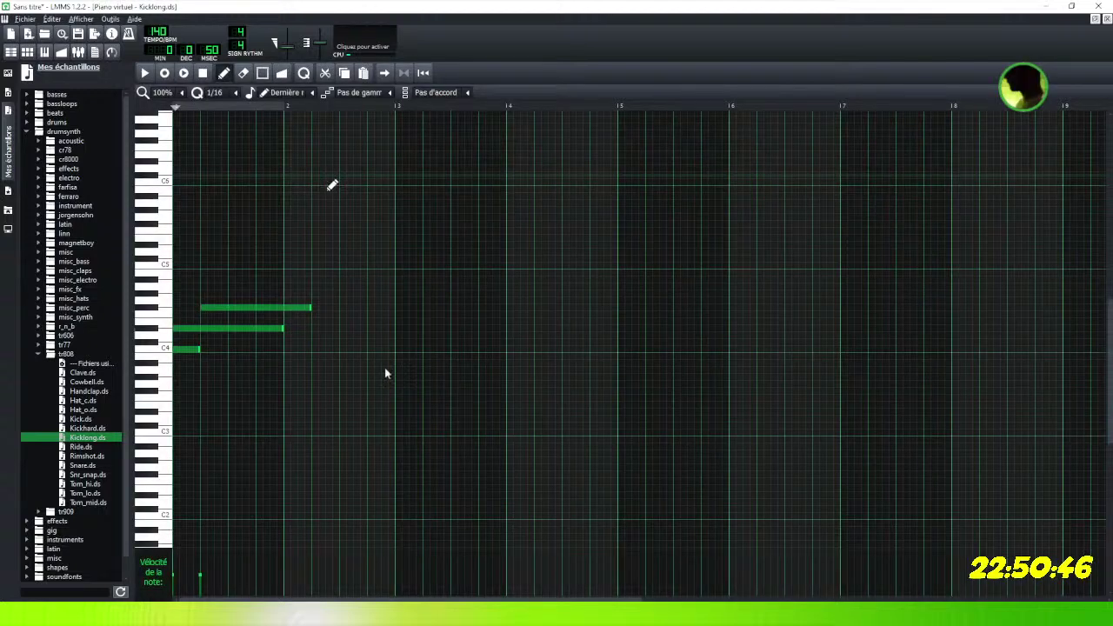
drag(256, 327, 287, 334)
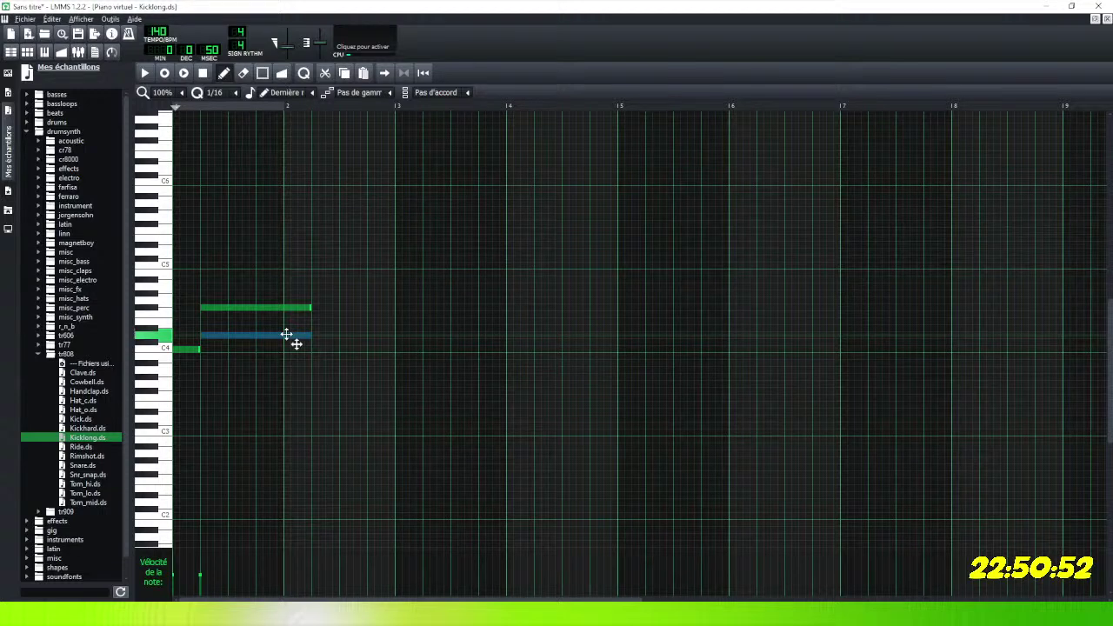
right_click(288, 335)
right_click(279, 308)
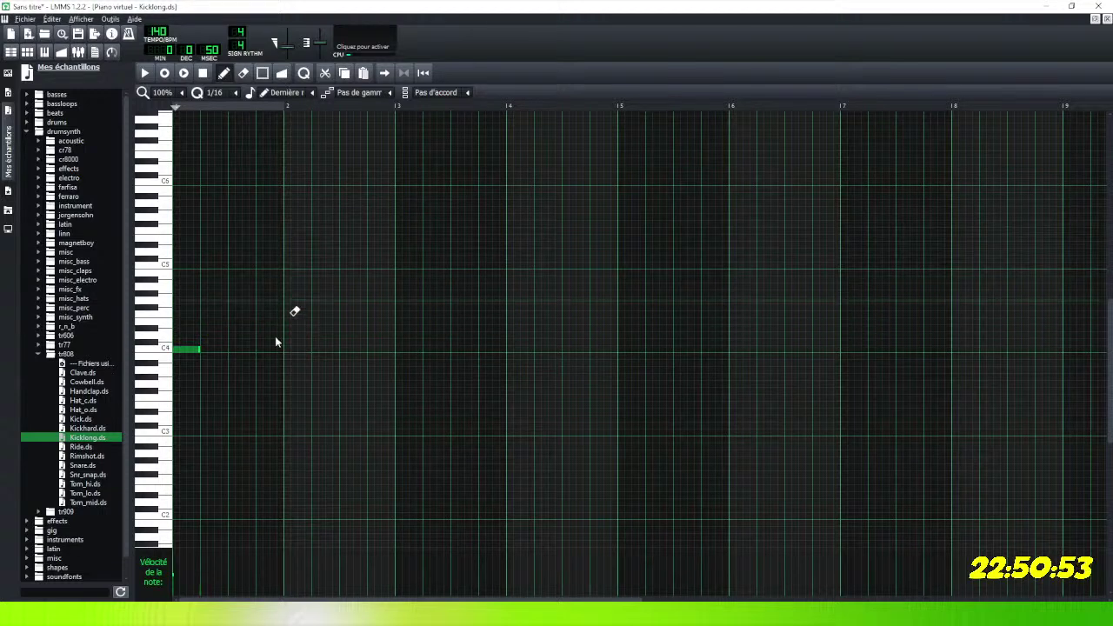
Add a two-beat D#4 note on beat 2 of bar 1 and lengthen the opening C4 note to two beats.
click(207, 330)
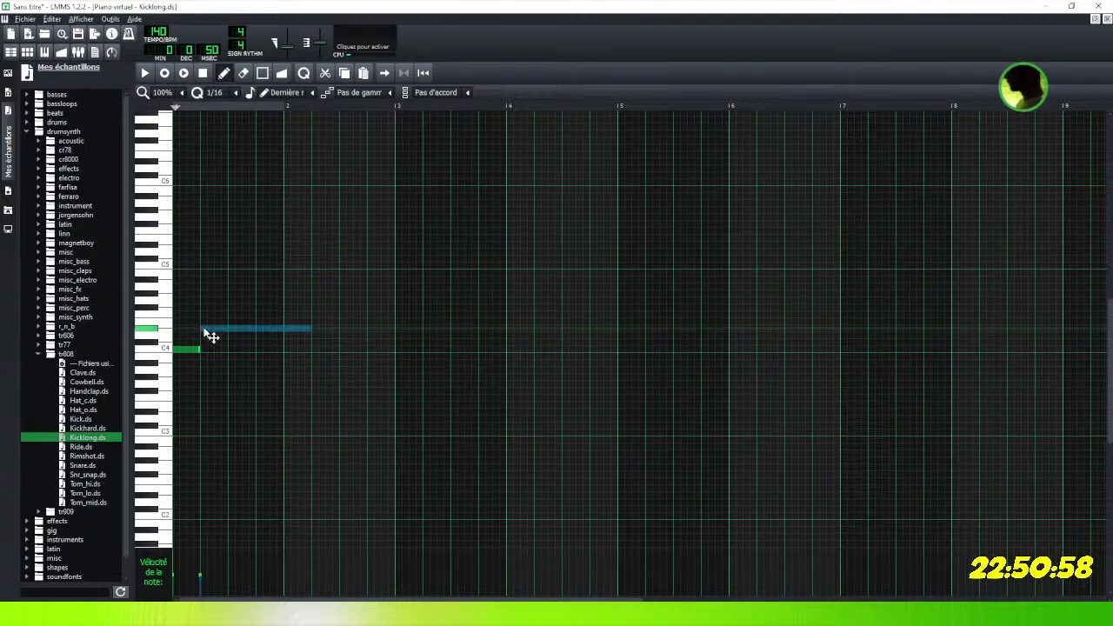
drag(311, 330, 253, 341)
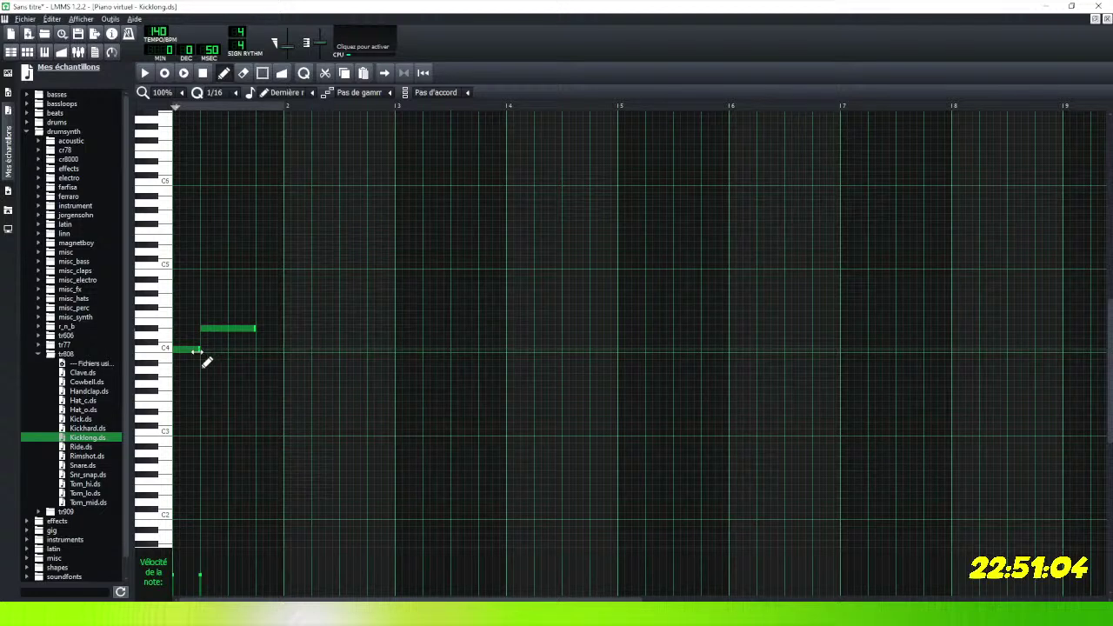
drag(199, 349, 231, 350)
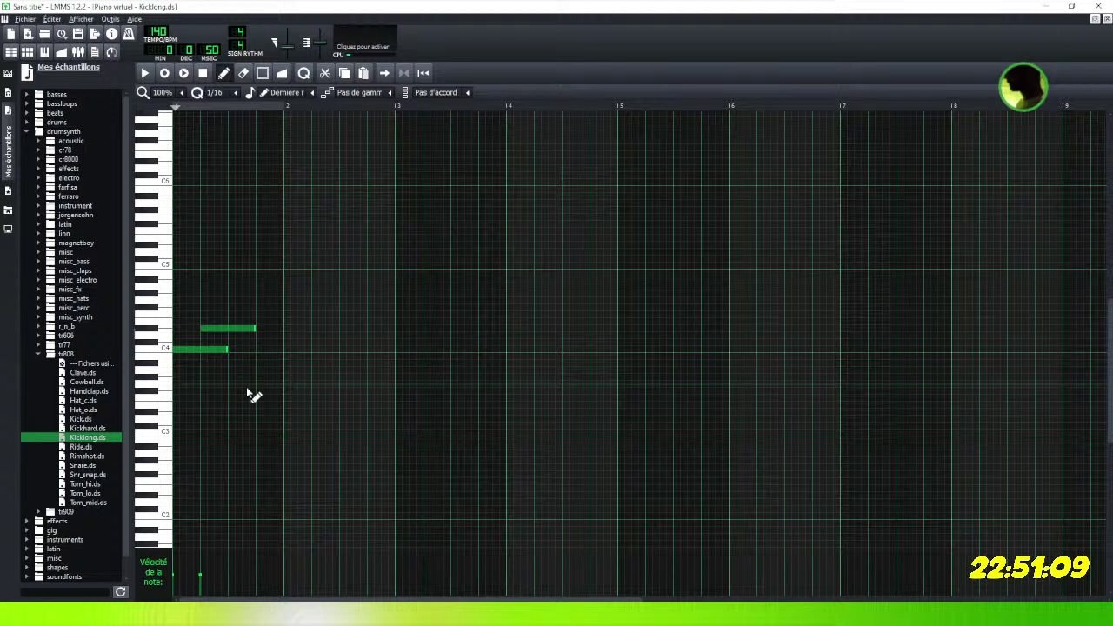
Add a one-beat C4 note on beat 4 of bar 1, ending exactly at bar 2.
click(255, 349)
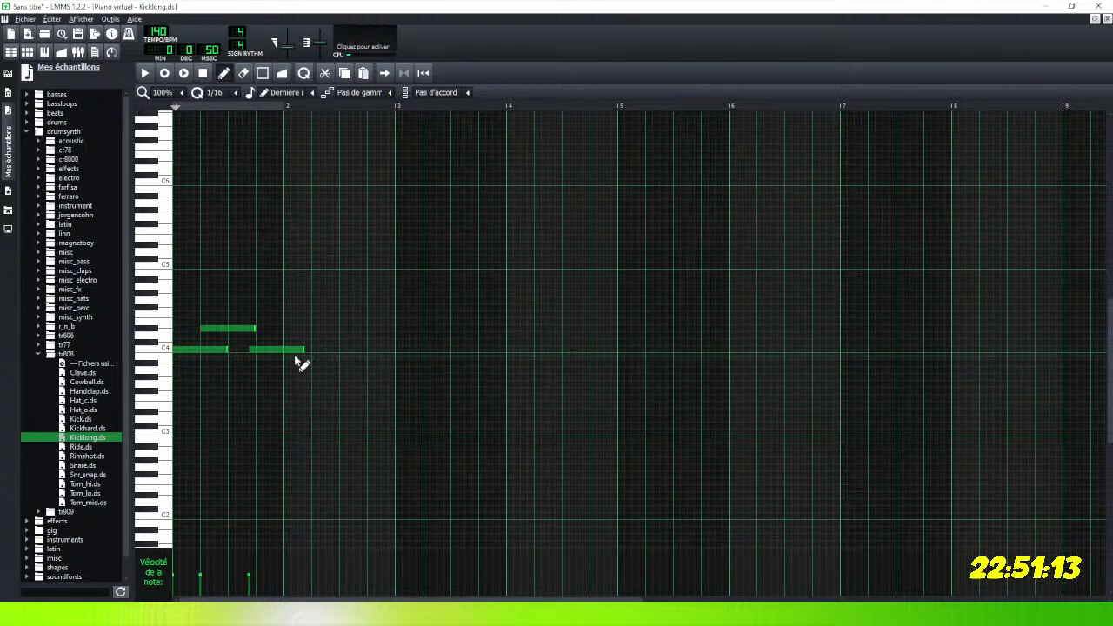
click(291, 349)
mouse_move(297, 349)
mouse_down()
mouse_move(313, 363)
mouse_move(279, 352)
mouse_move(301, 360)
mouse_up()
click(319, 355)
click(276, 348)
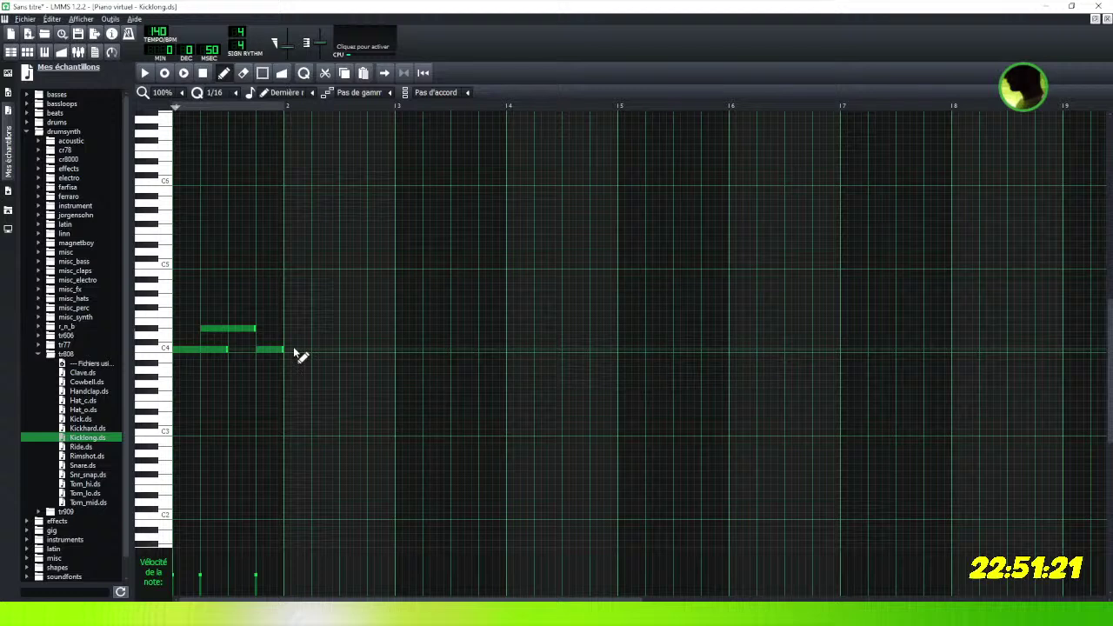
Add G4, E4 and G4 notes on the first three beats of bar 2, extending the first two to overlap their successors.
click(288, 300)
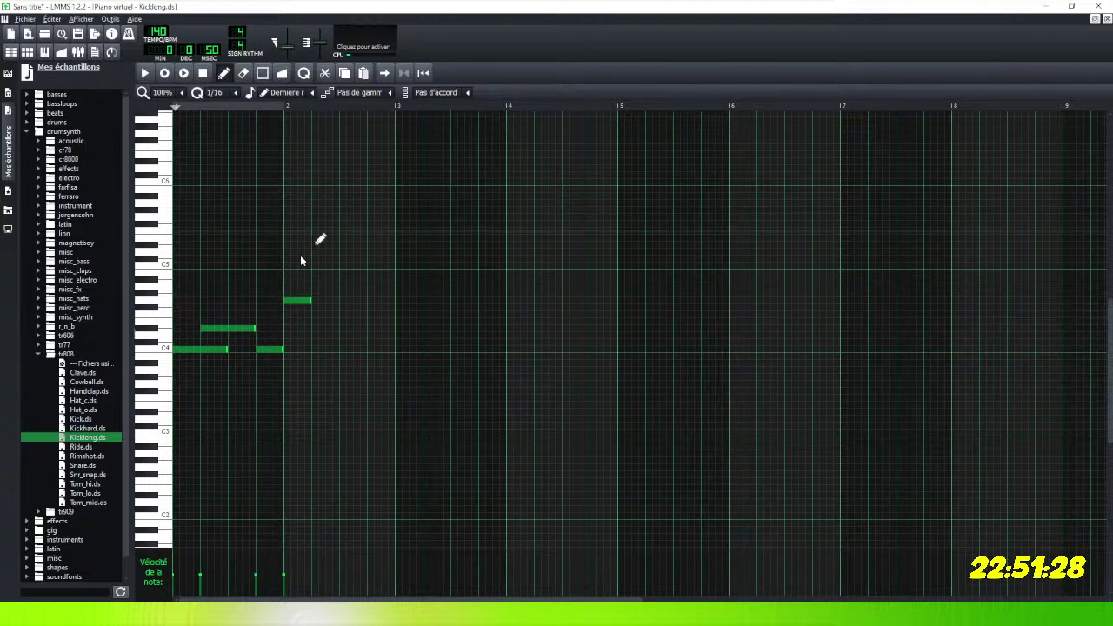
click(315, 329)
mouse_move(334, 331)
mouse_down()
mouse_move(355, 331)
mouse_move(324, 324)
mouse_up()
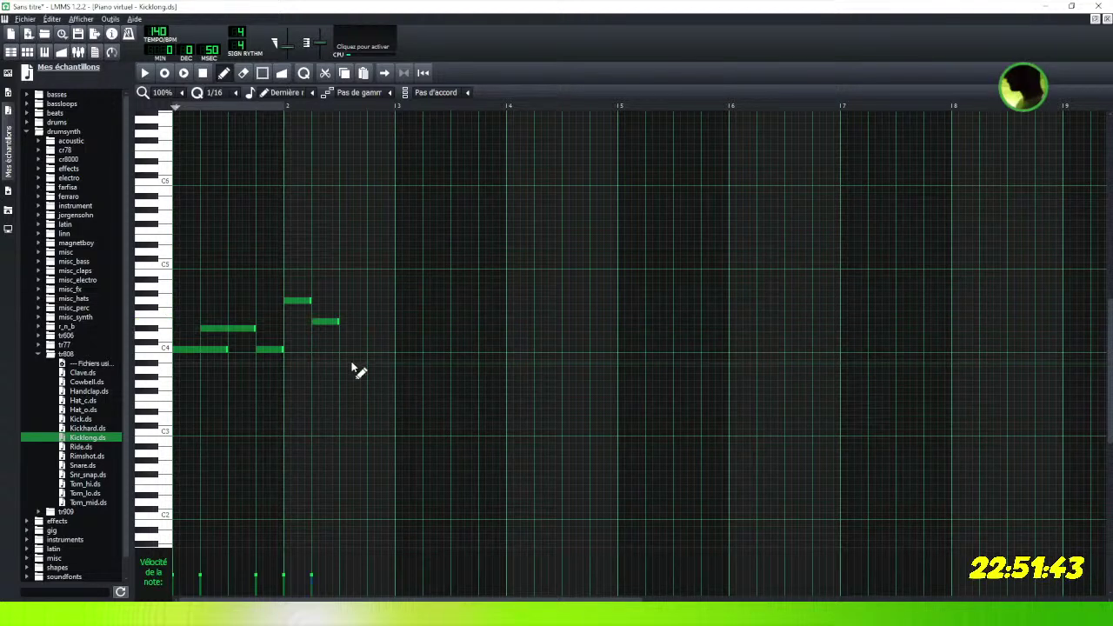
click(350, 301)
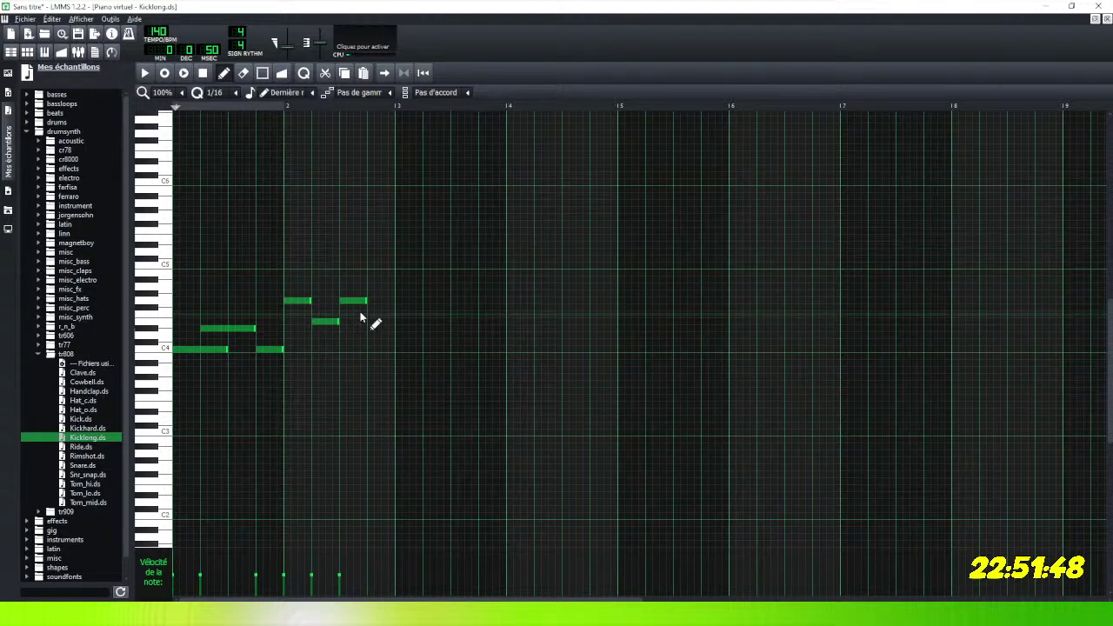
drag(346, 327, 320, 303)
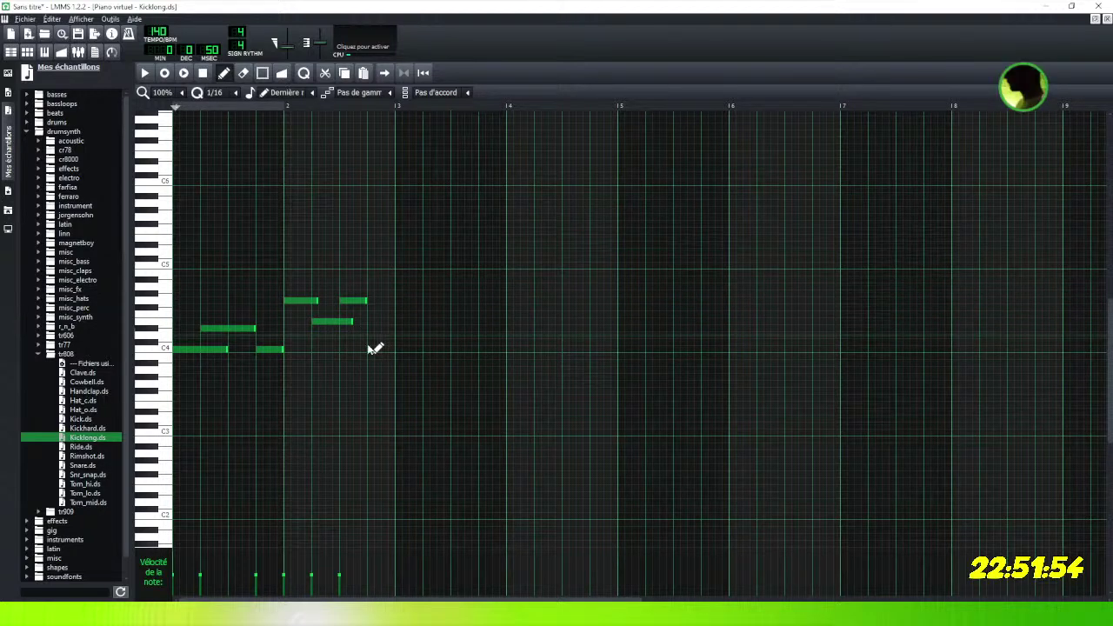
Add a one-beat C4 note on beat 4 of bar 2, play the pattern and close the piano roll.
click(368, 351)
mouse_move(400, 352)
mouse_down()
mouse_move(383, 352)
mouse_move(395, 352)
mouse_up()
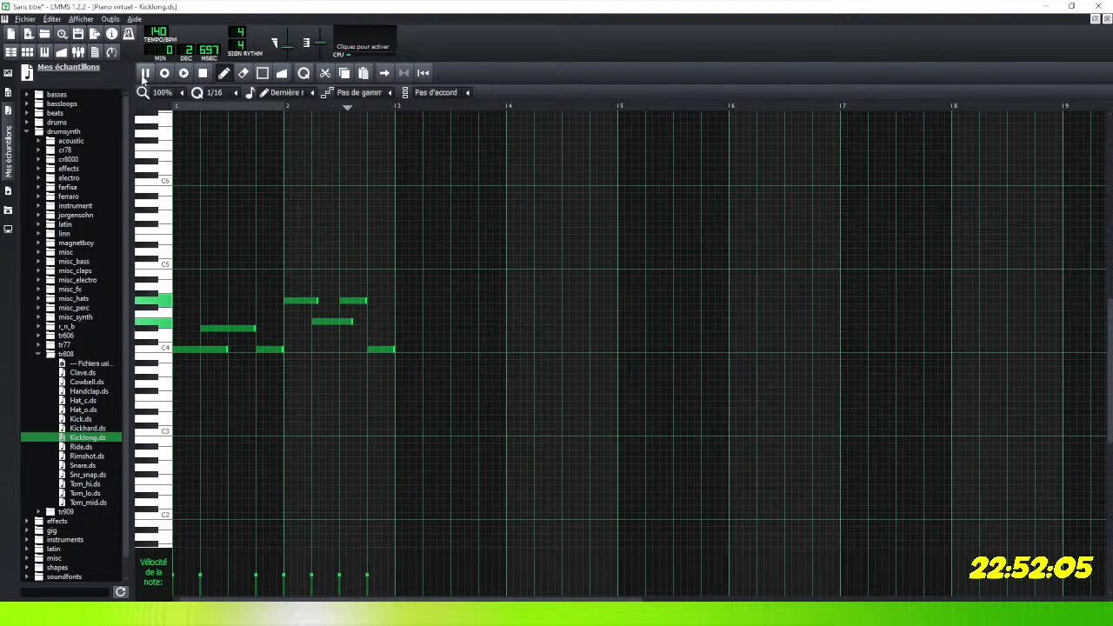
click(203, 74)
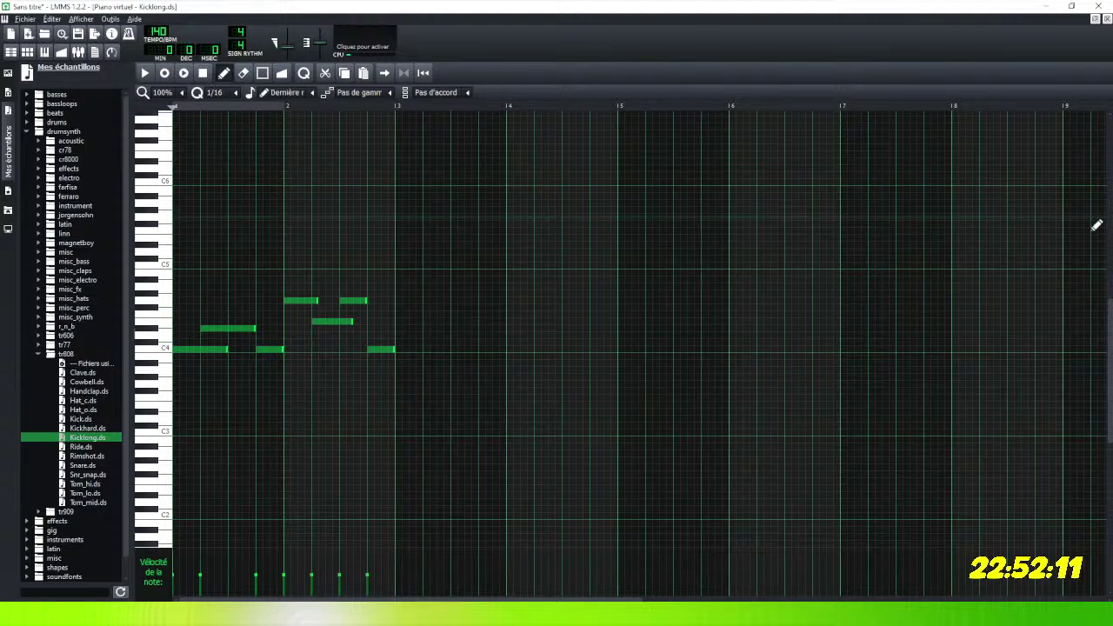
click(1106, 18)
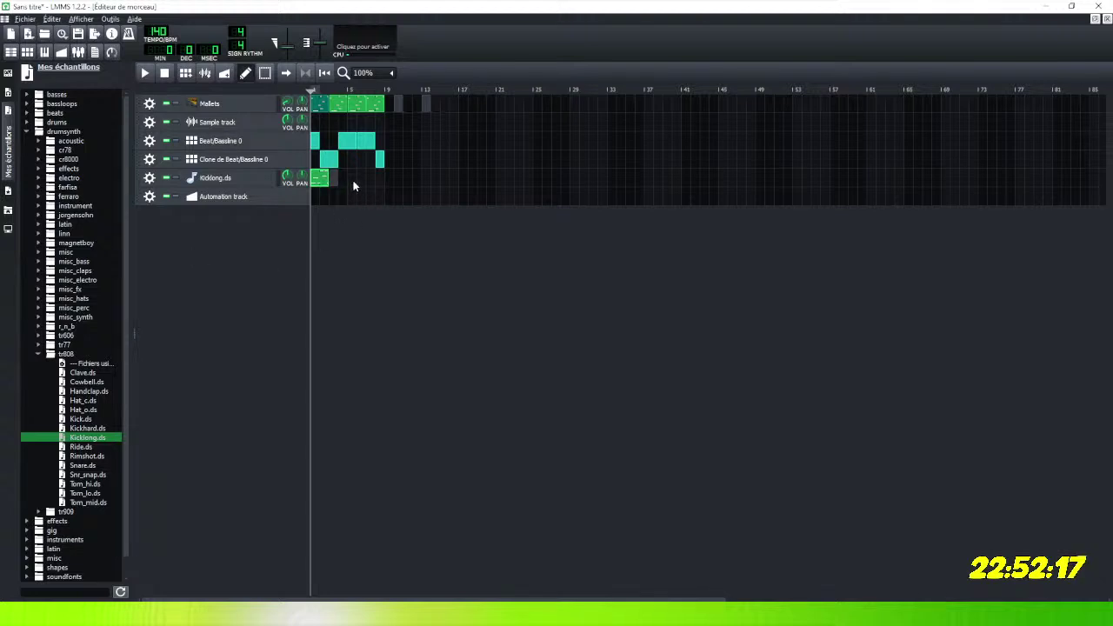
Copy the two-bar Kicklong pattern and paste it into the clip at bar 3.
right_click(320, 181)
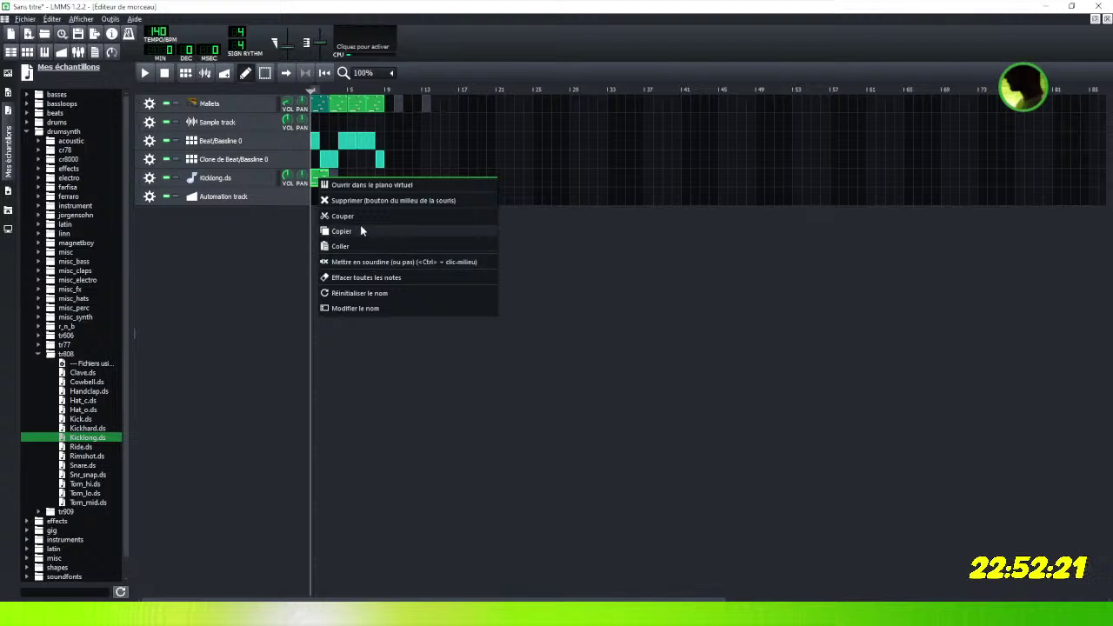
click(361, 230)
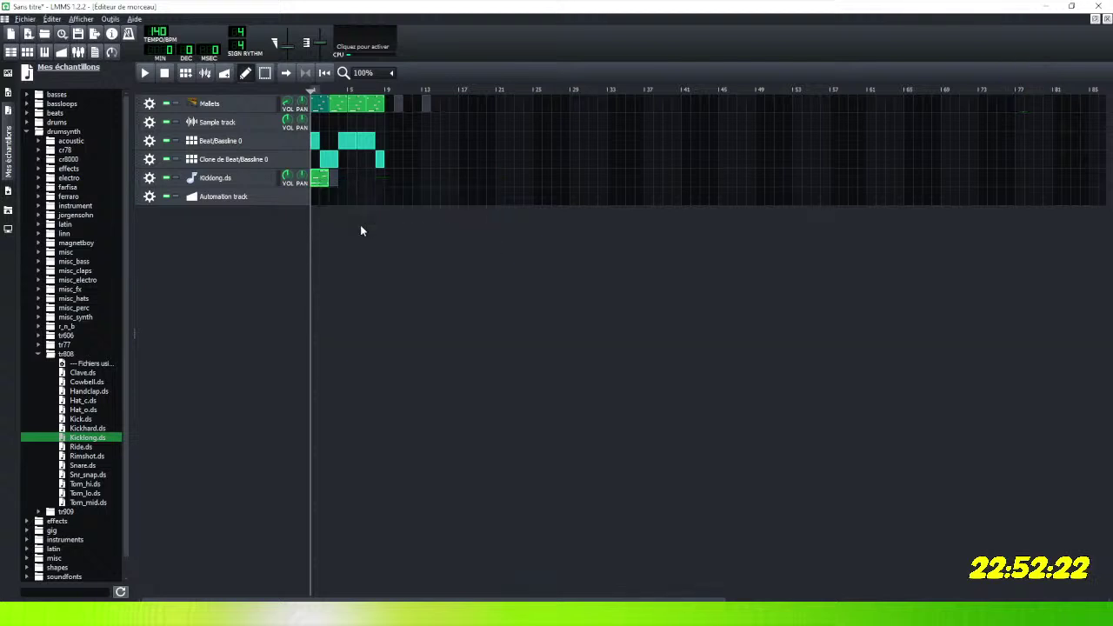
right_click(334, 180)
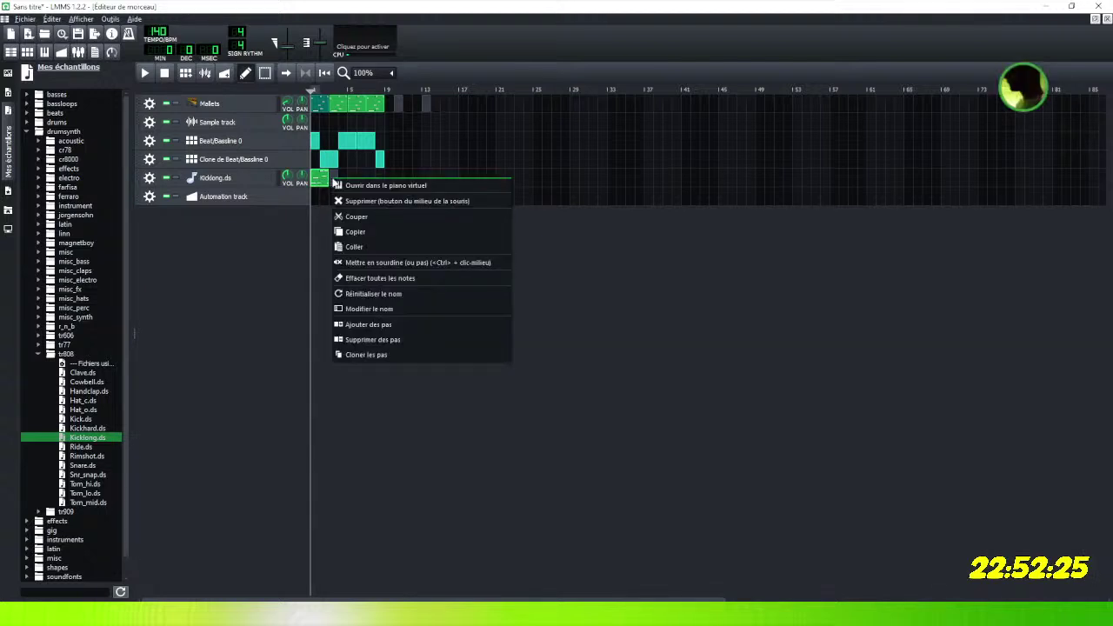
click(369, 247)
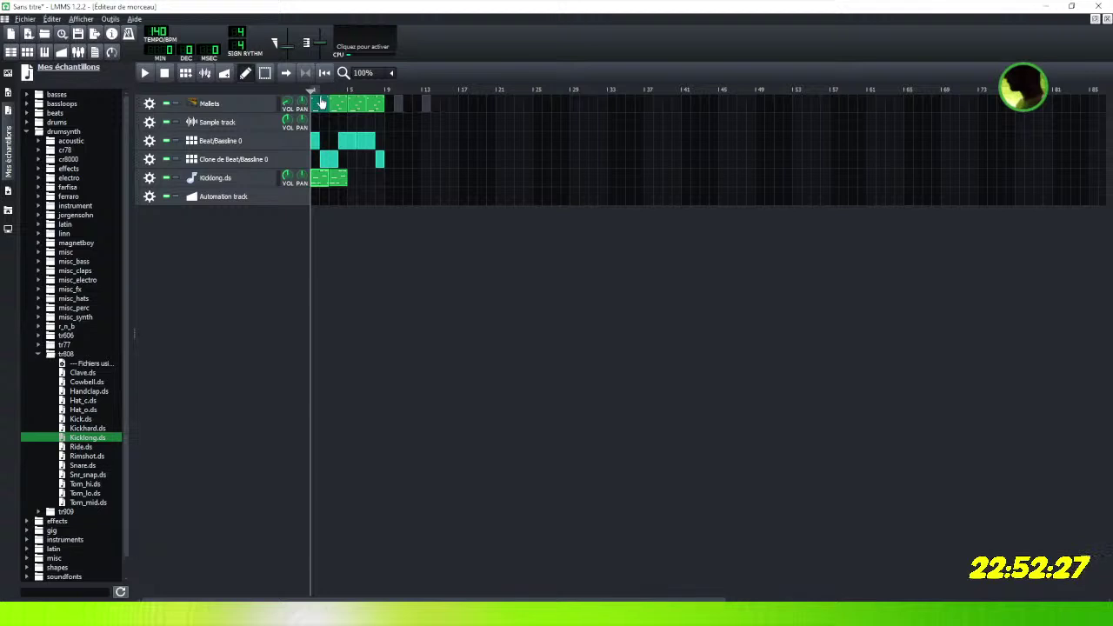
Create Kicklong clips at bars 5 and 7 and paste the copied kick pattern into both.
double_click(356, 180)
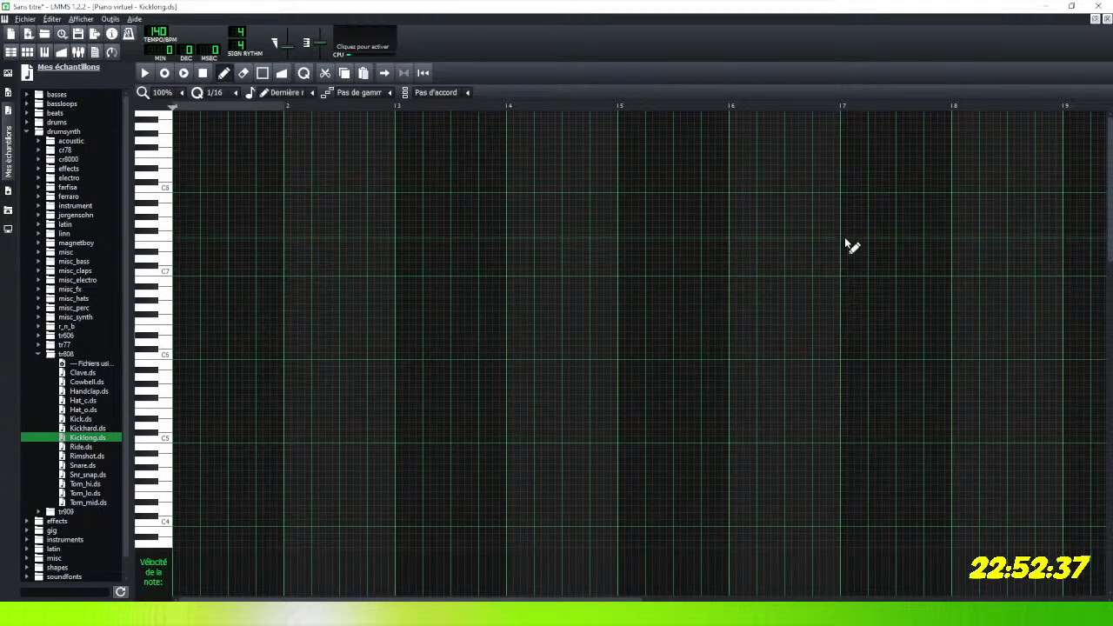
scroll(847, 244, down, 5)
scroll(847, 247, up, 5)
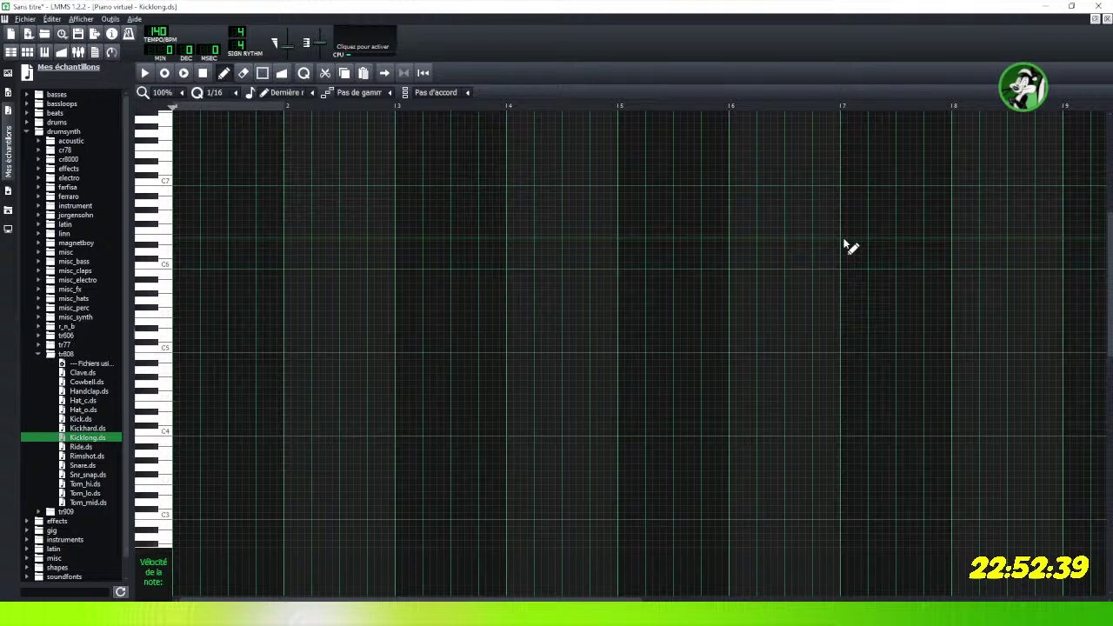
click(1107, 21)
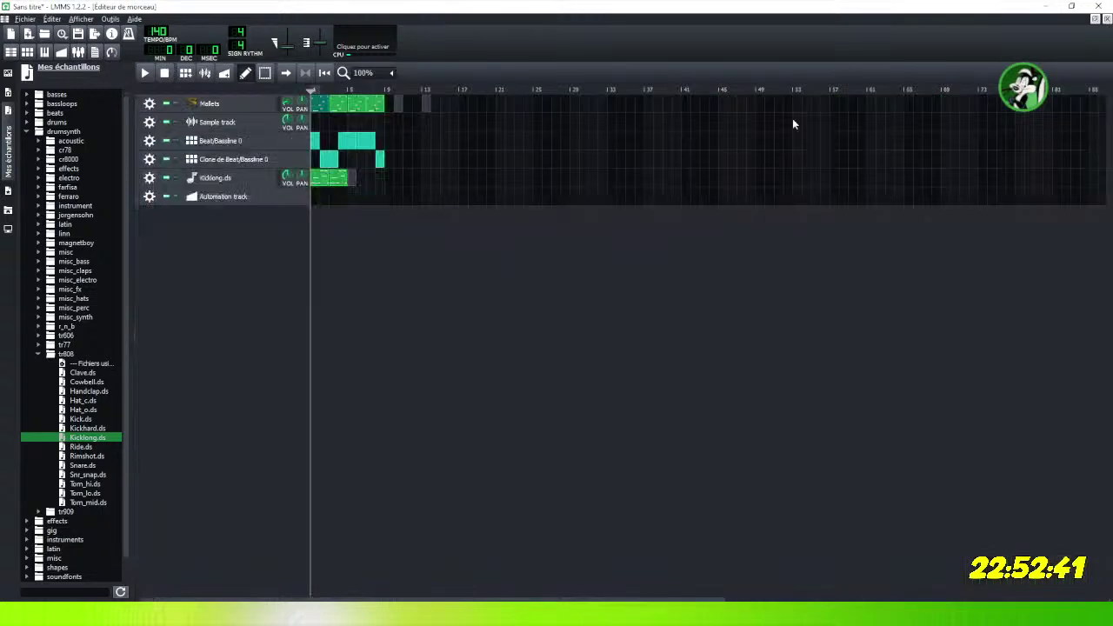
right_click(342, 180)
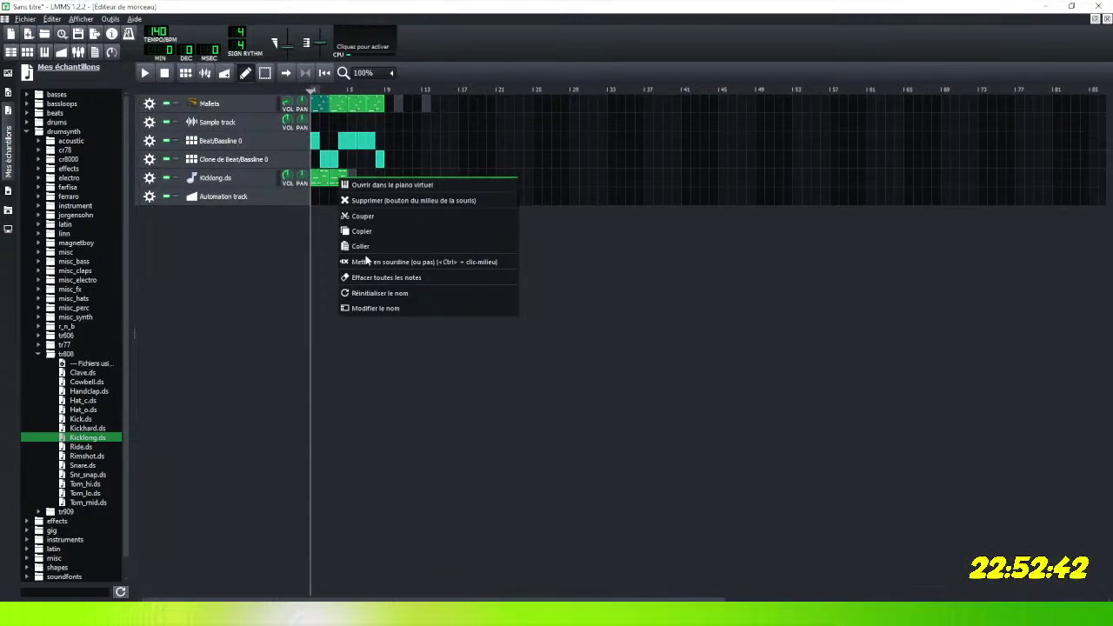
click(370, 231)
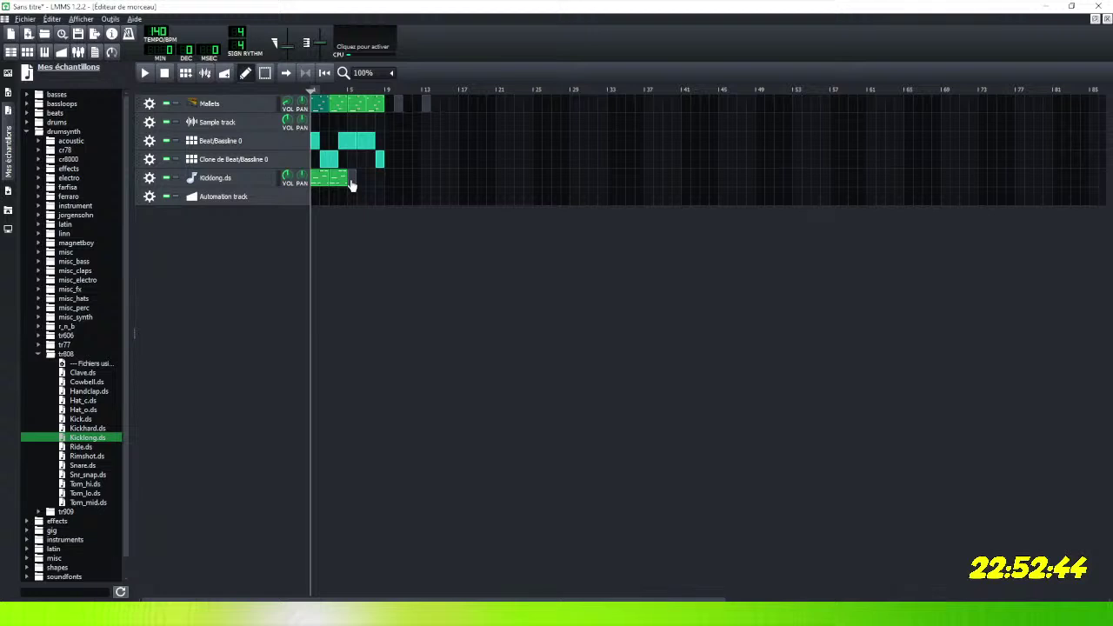
right_click(353, 185)
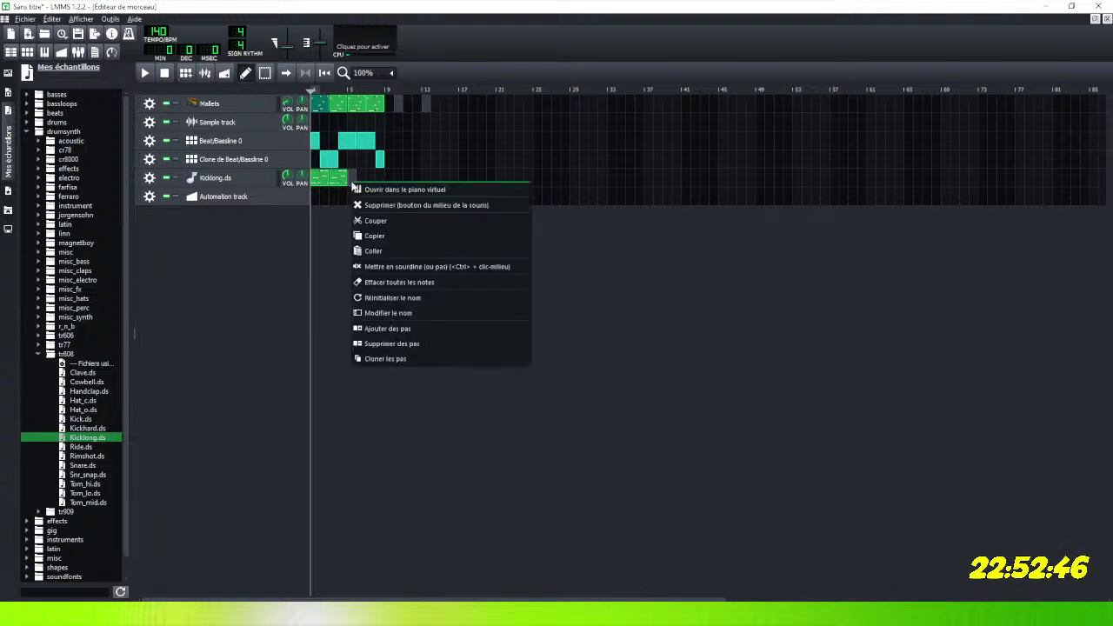
click(373, 252)
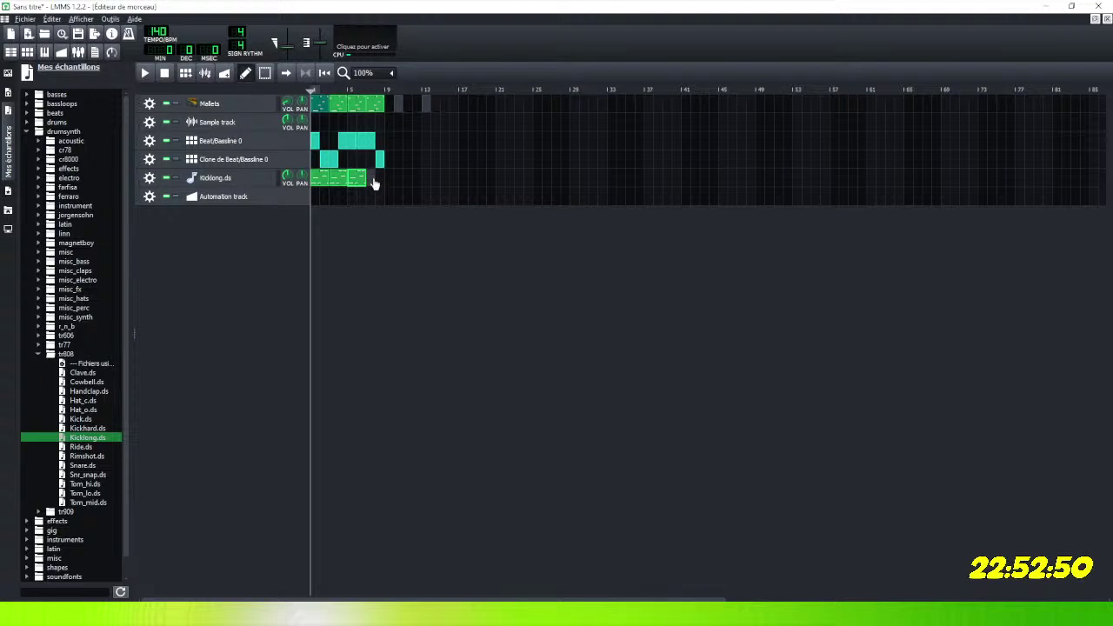
right_click(373, 183)
click(383, 249)
Play the song, lower the Kicklong track's volume and replay the song to check the balance.
click(146, 73)
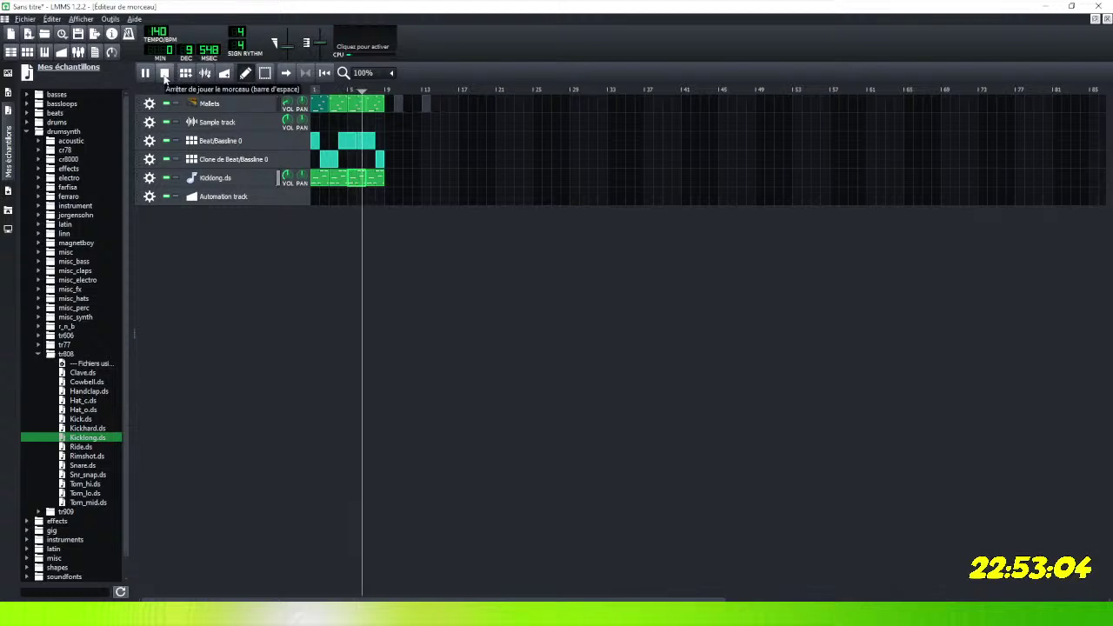
click(164, 75)
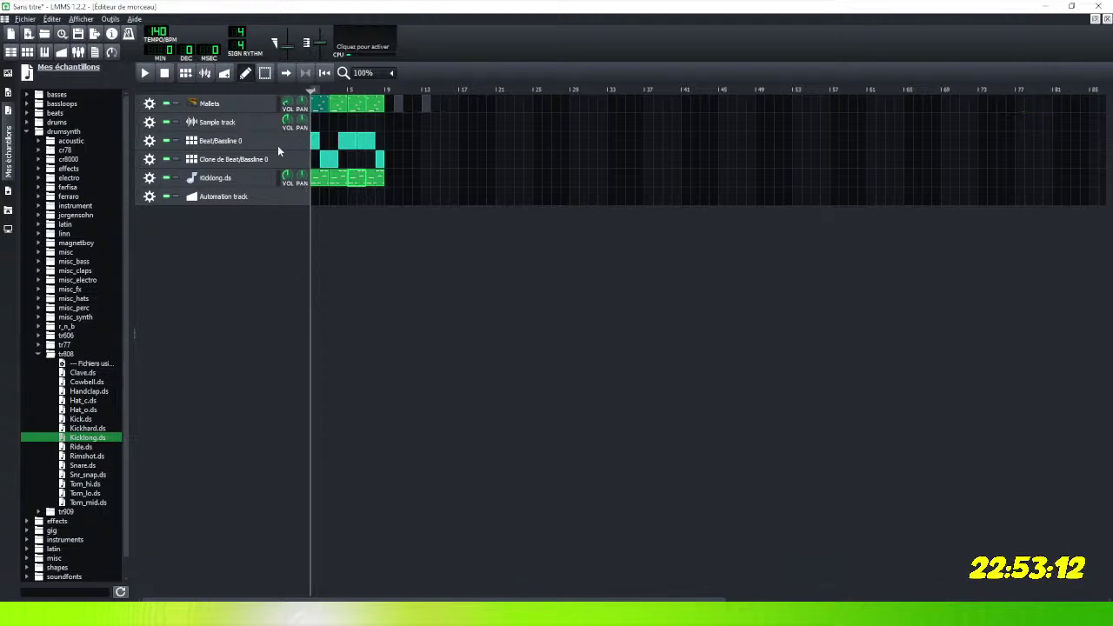
drag(294, 181, 290, 189)
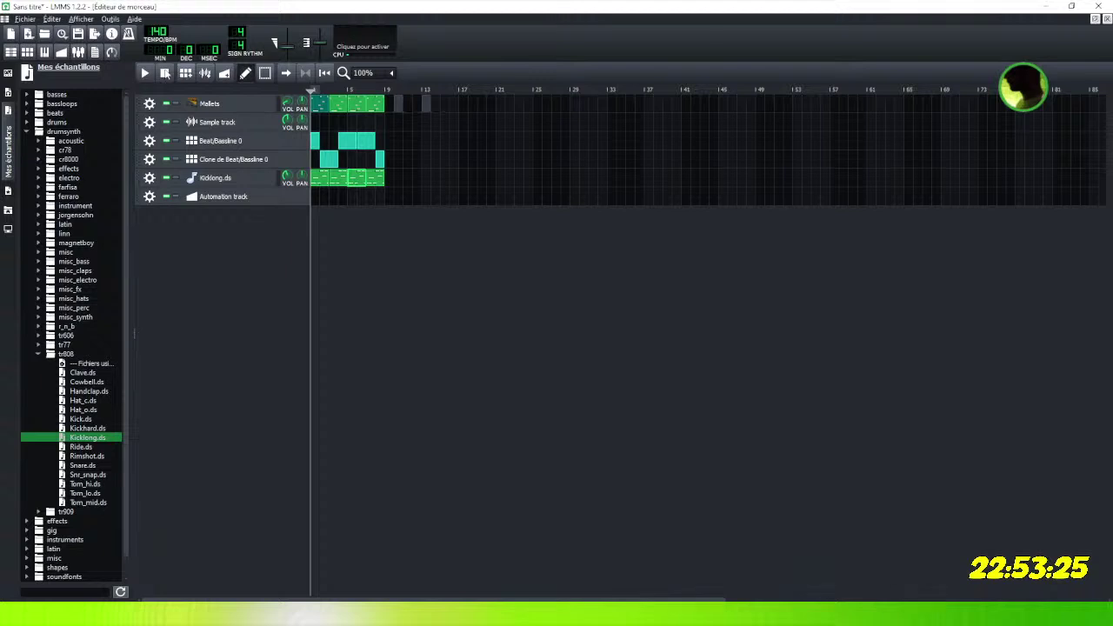
key(space)
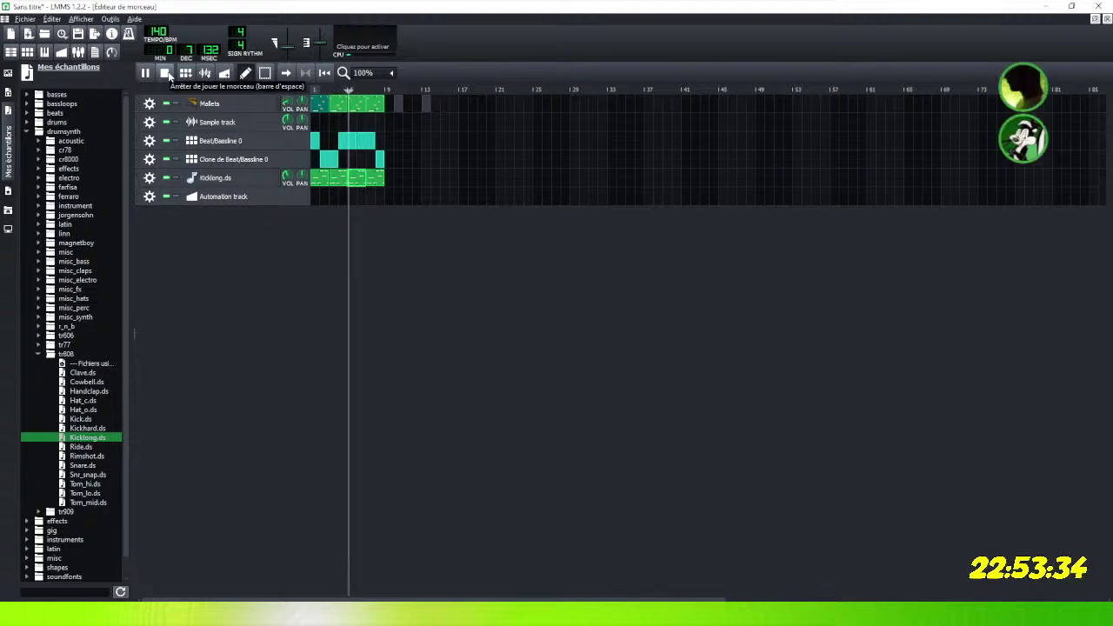
click(166, 73)
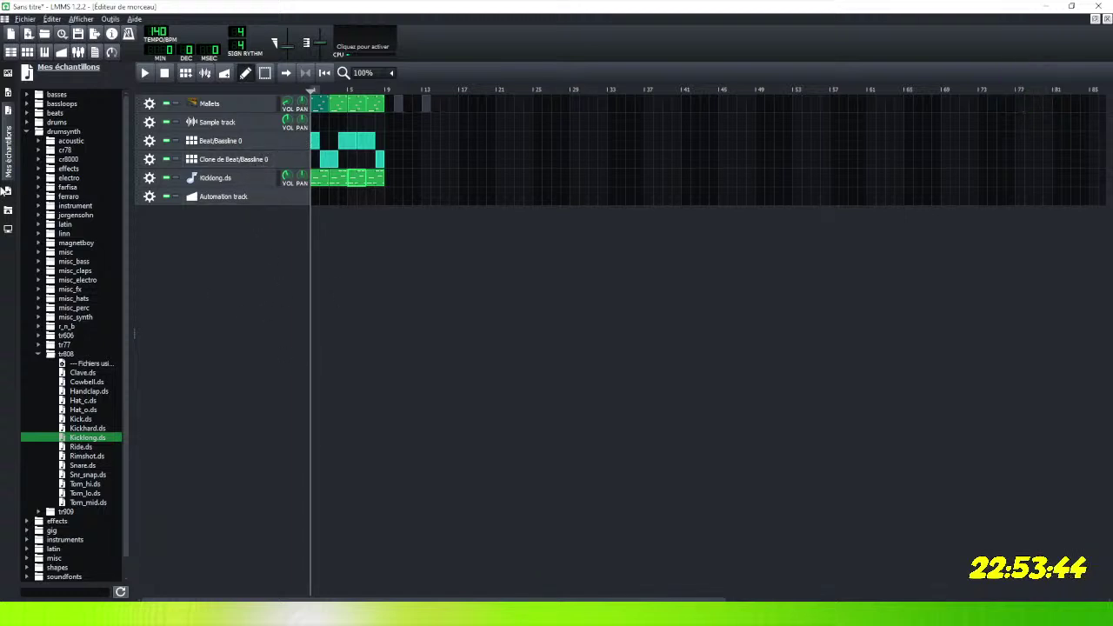
Check the drum steps of the Beat/Bassline 0 pattern in the beat editor and close it.
click(149, 142)
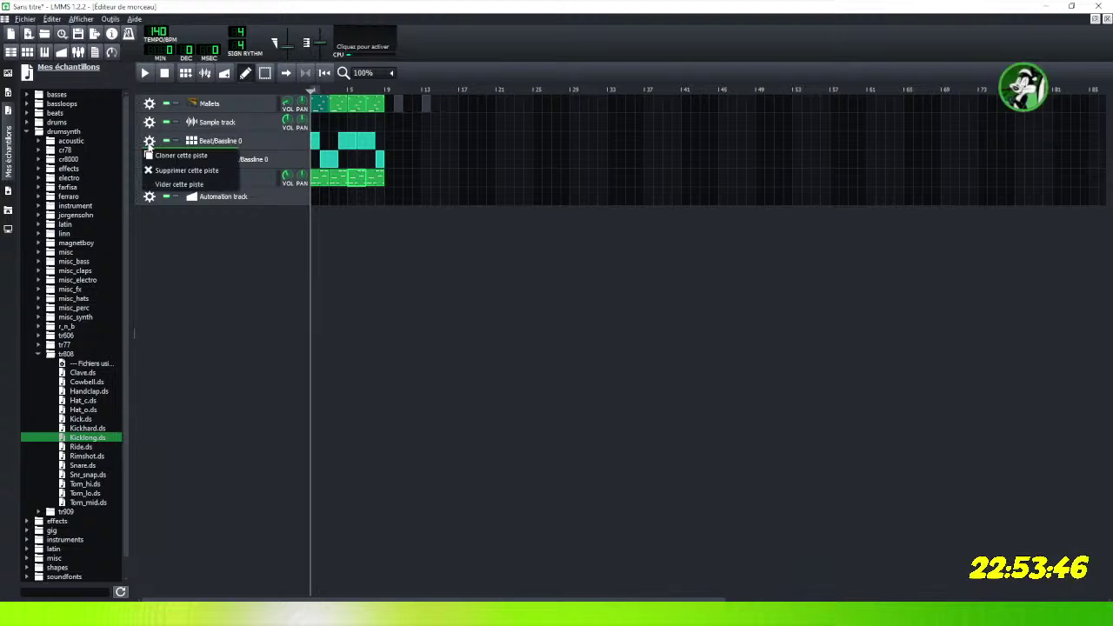
click(284, 144)
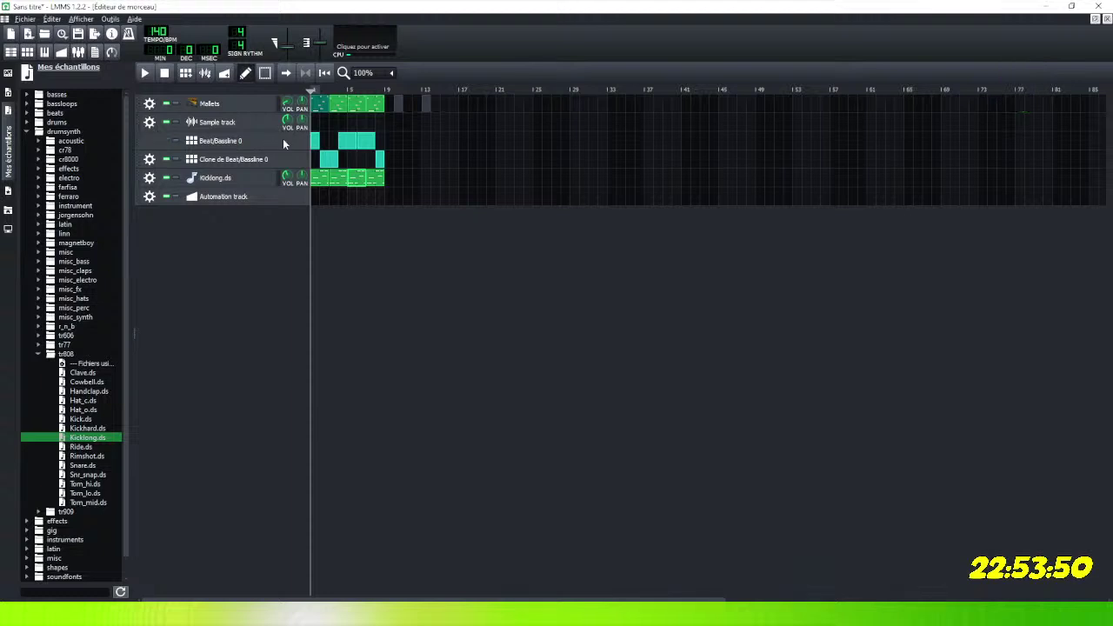
double_click(352, 144)
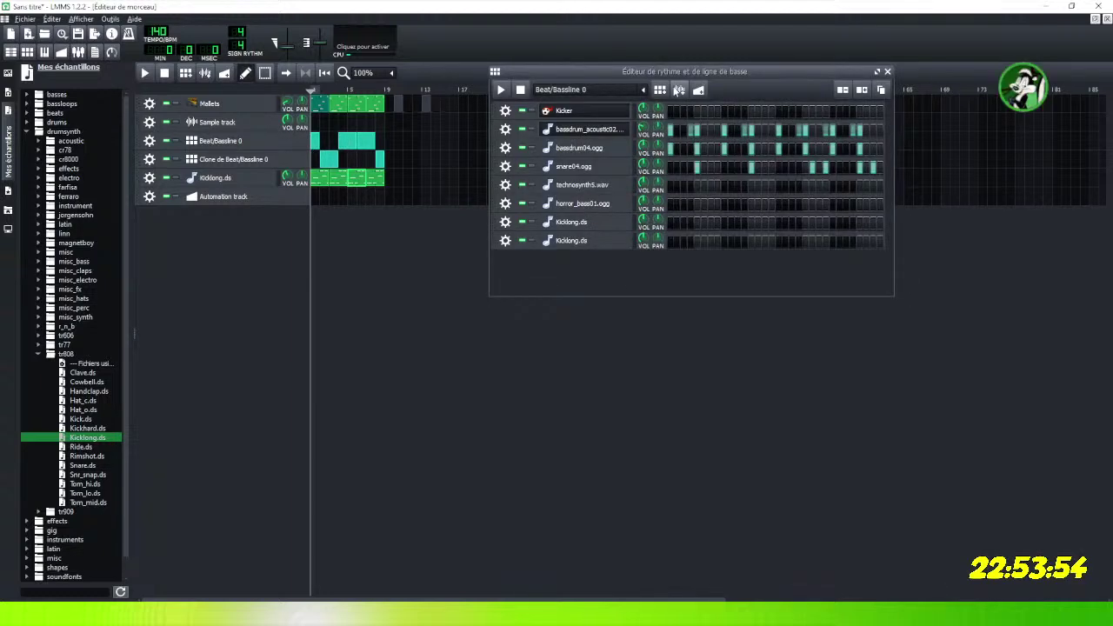
click(887, 73)
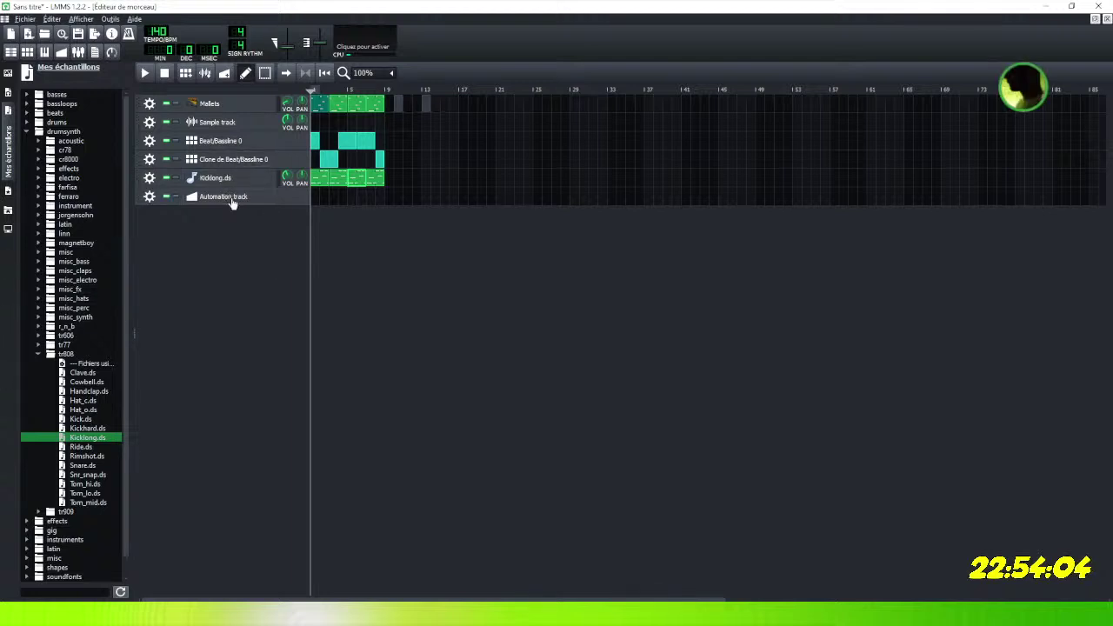
Create an automation clip at bar 1 of the Automation track and view it in the automation editor.
double_click(230, 198)
key(Return)
double_click(316, 198)
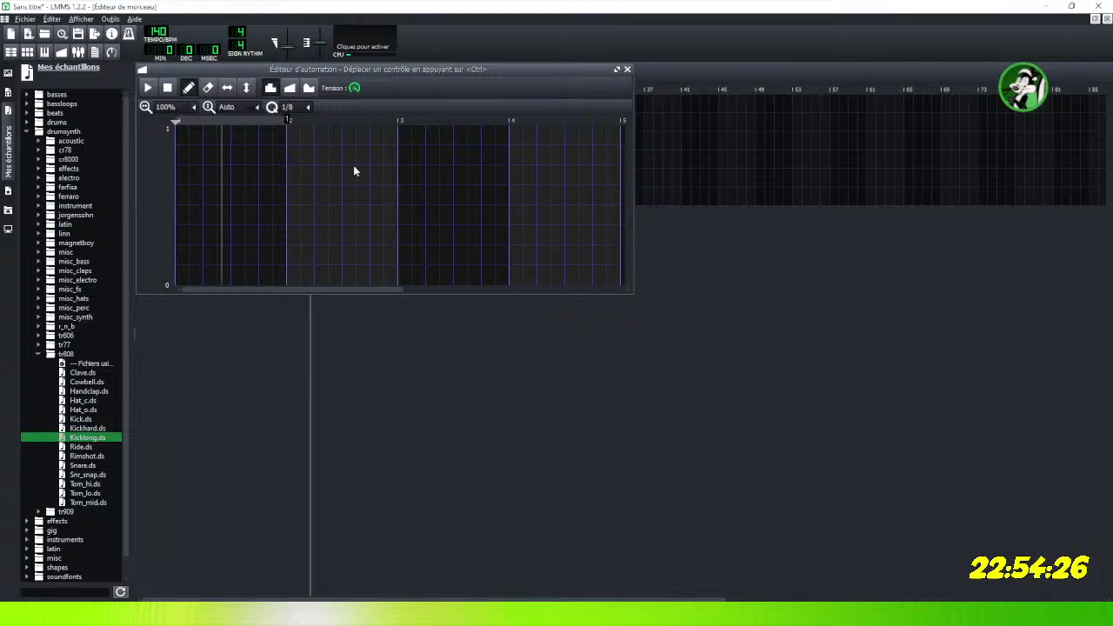
click(627, 70)
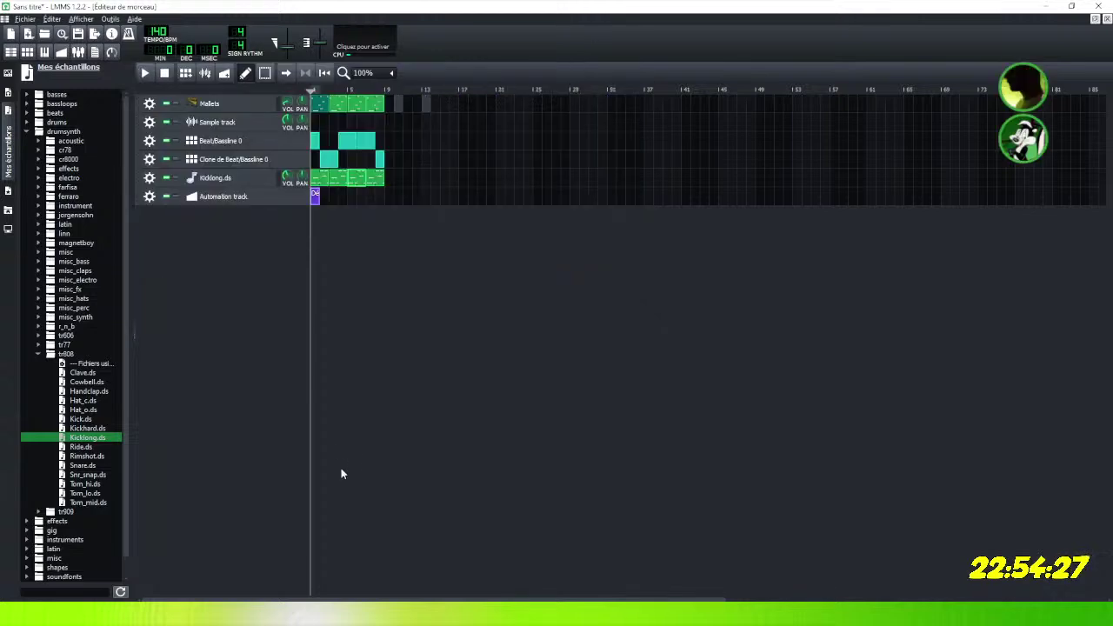
double_click(316, 197)
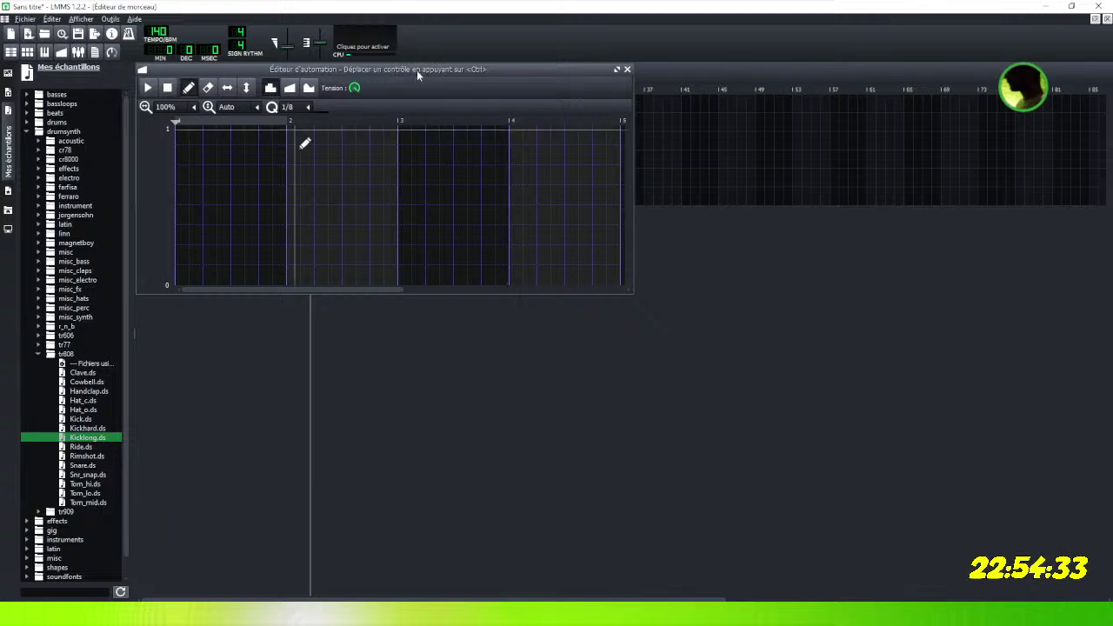
click(628, 69)
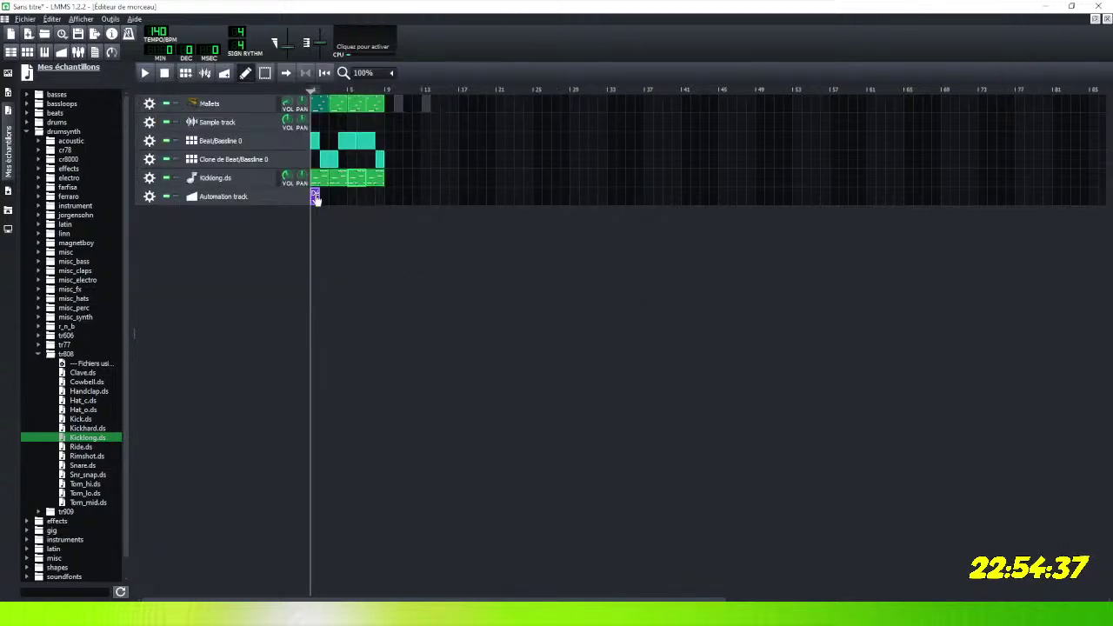
View the bar 1 automation clip once more, close its editor and delete the clip from the Automation track.
right_click(320, 198)
click(331, 207)
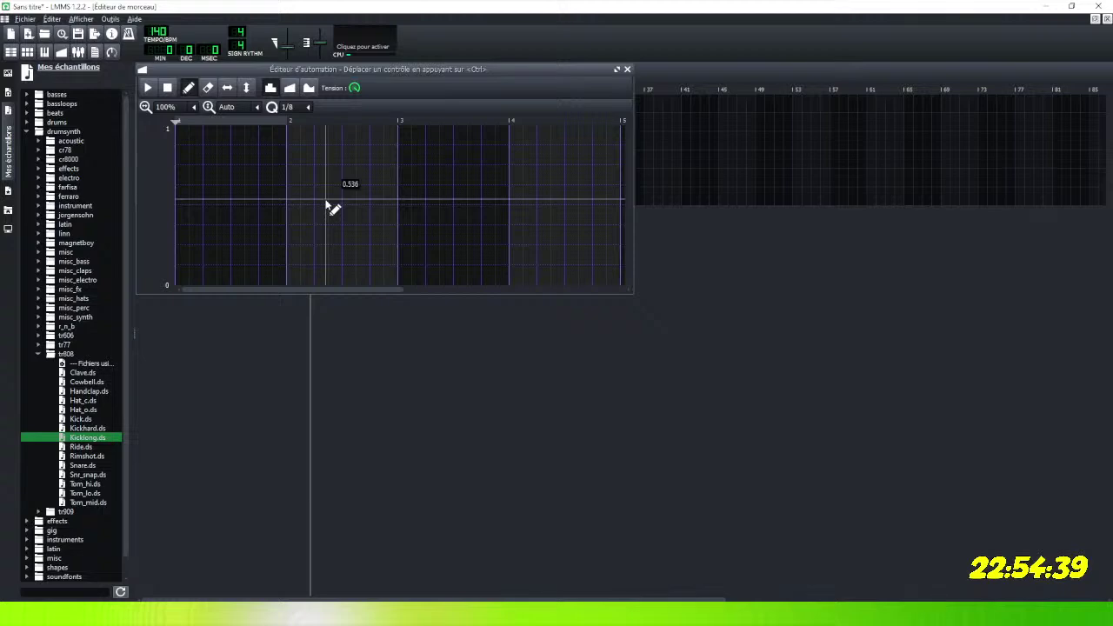
click(627, 69)
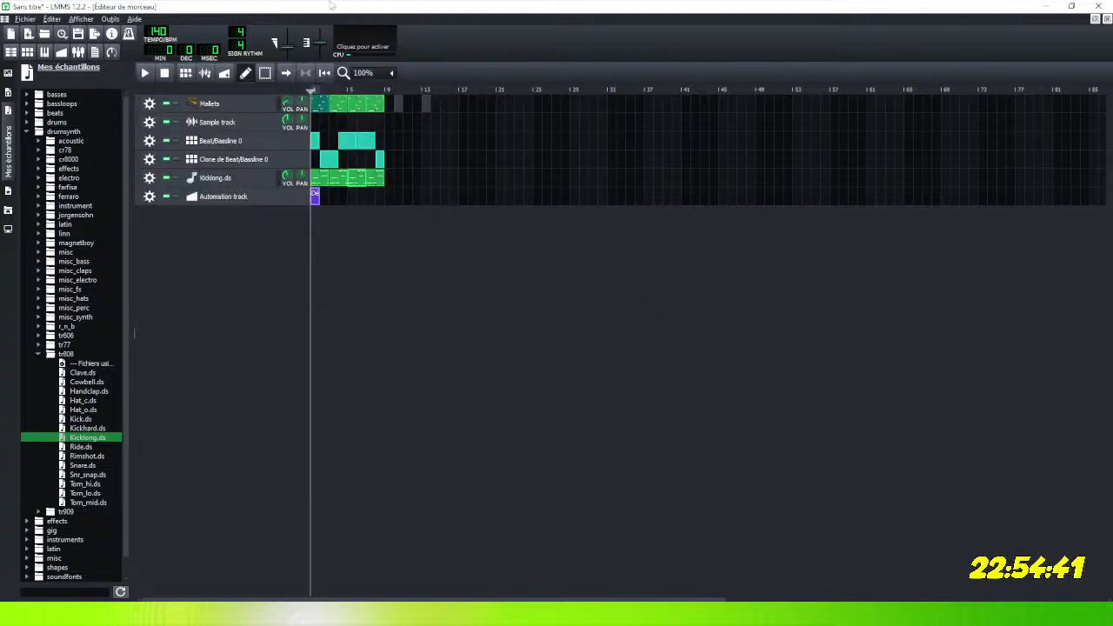
right_click(314, 207)
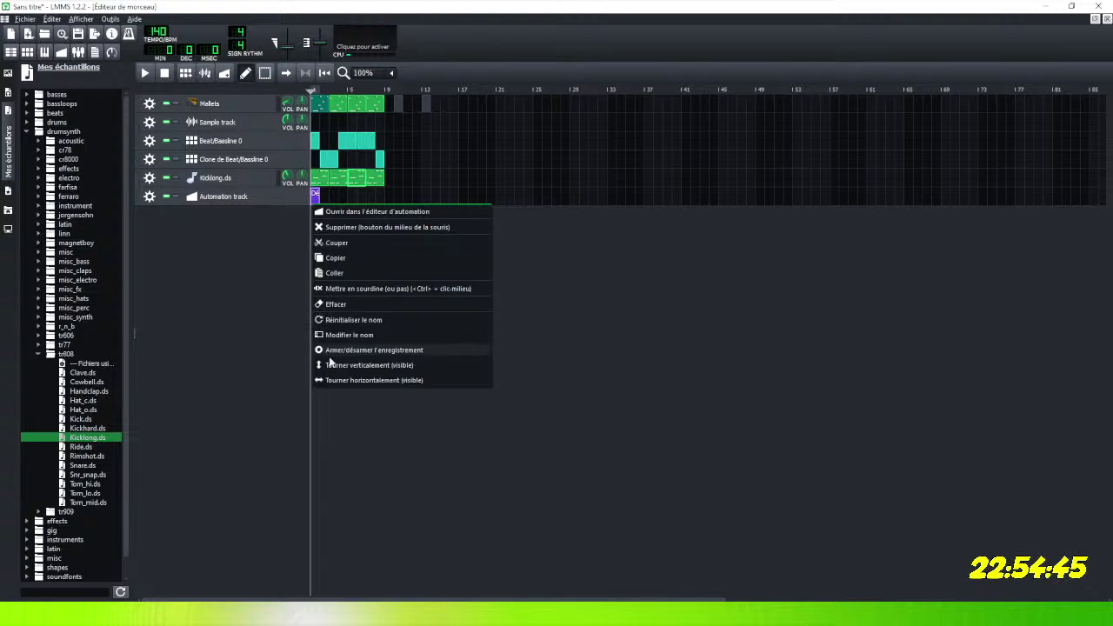
click(346, 227)
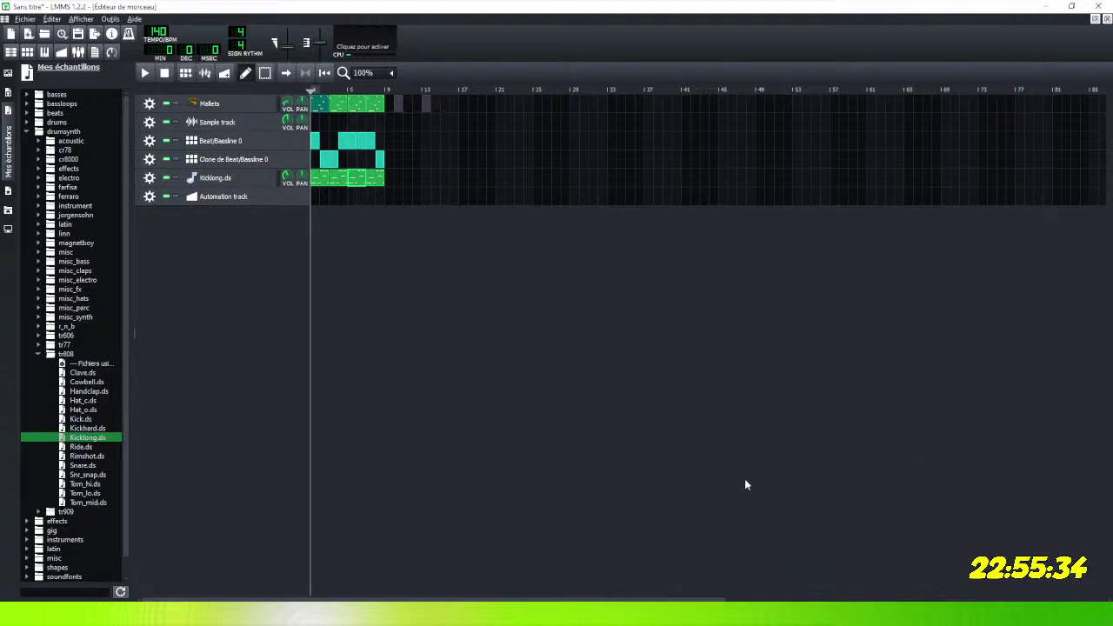
Expand the instruments folder in the sample library and audition its three violin samples.
click(9, 75)
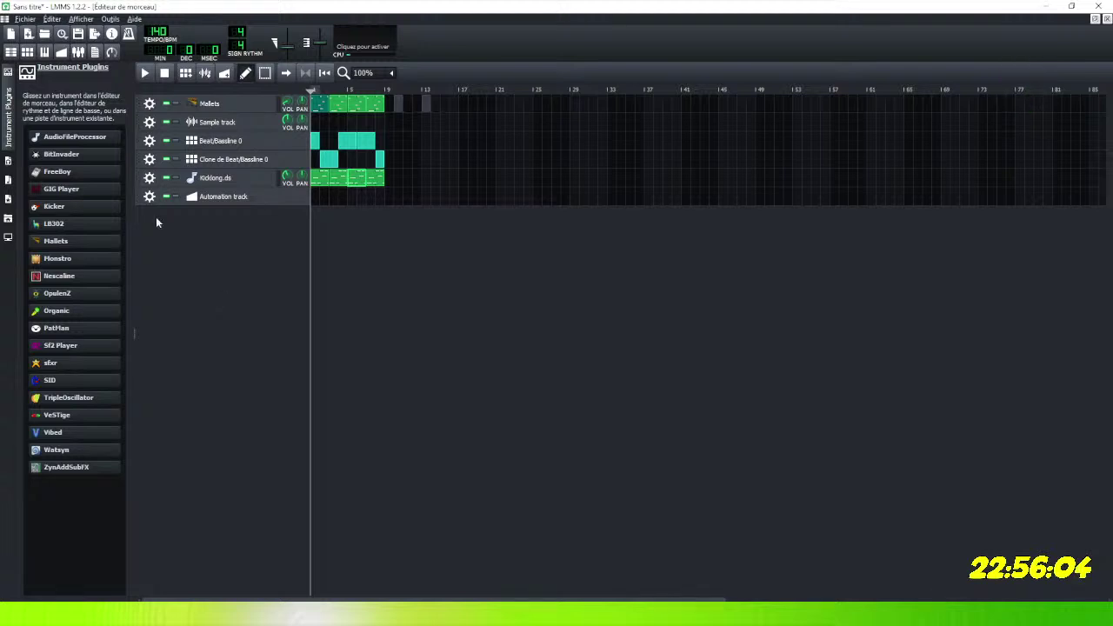
click(9, 180)
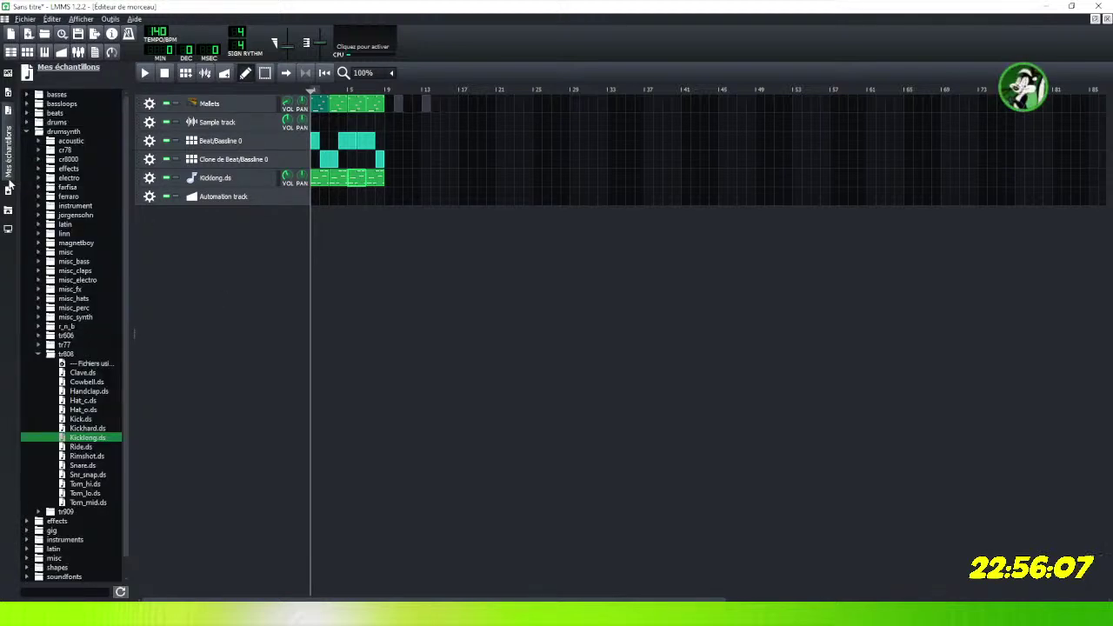
scroll(78, 318, down, 1)
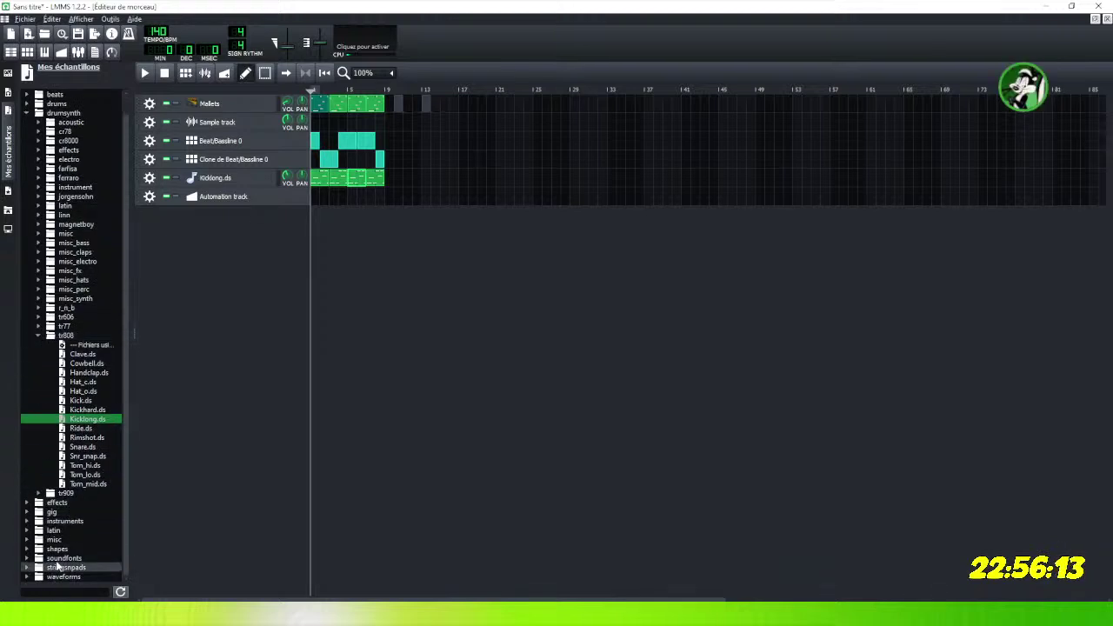
click(65, 524)
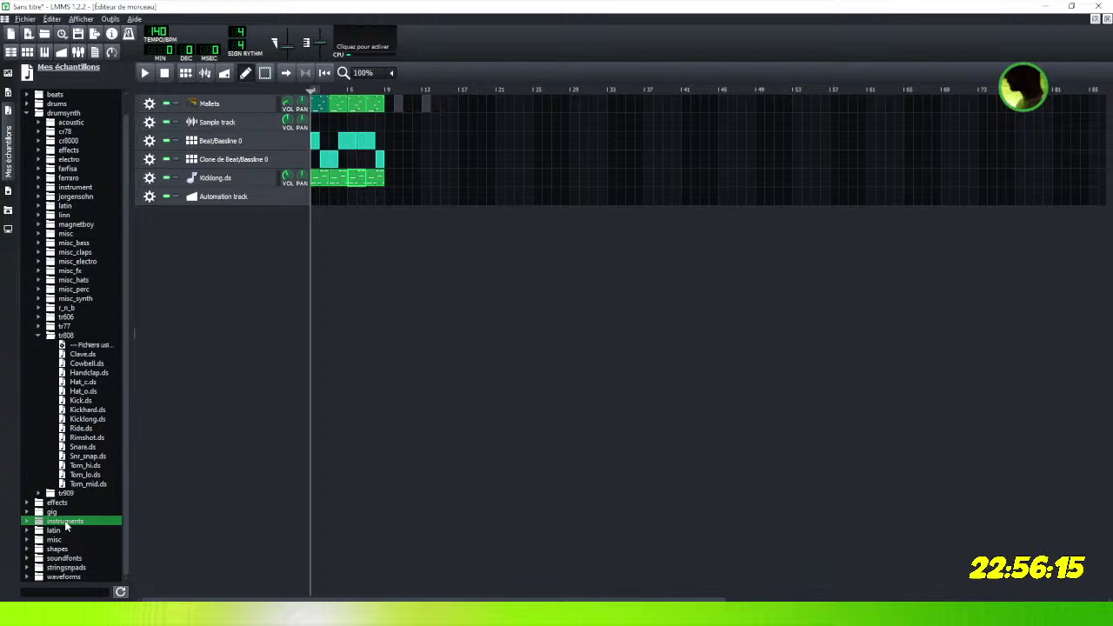
click(27, 521)
scroll(35, 522, down, 8)
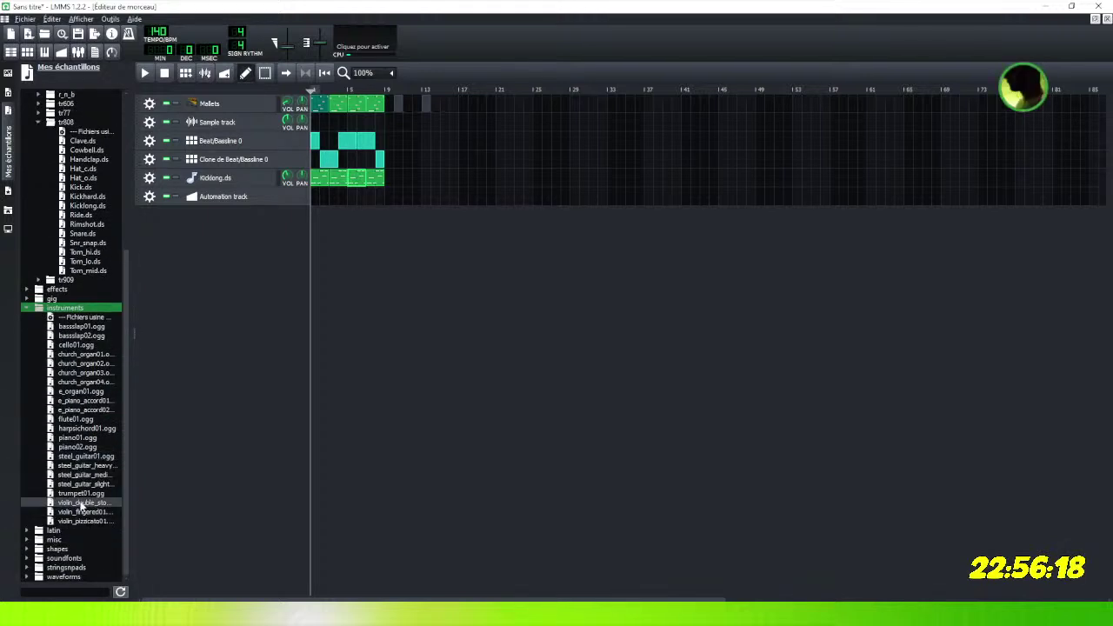
click(80, 503)
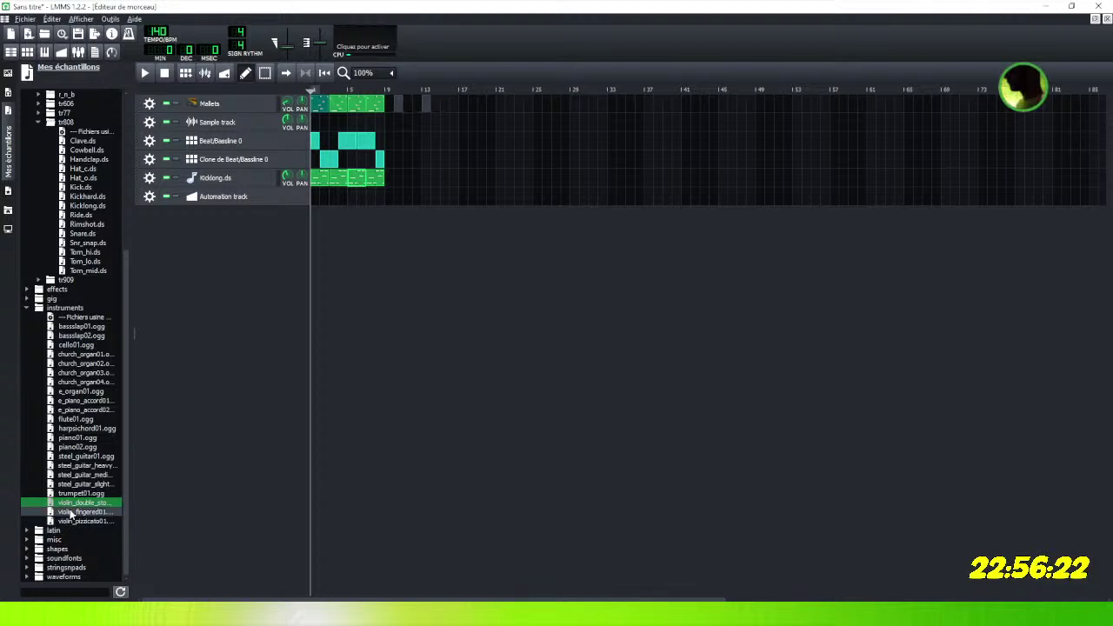
click(74, 513)
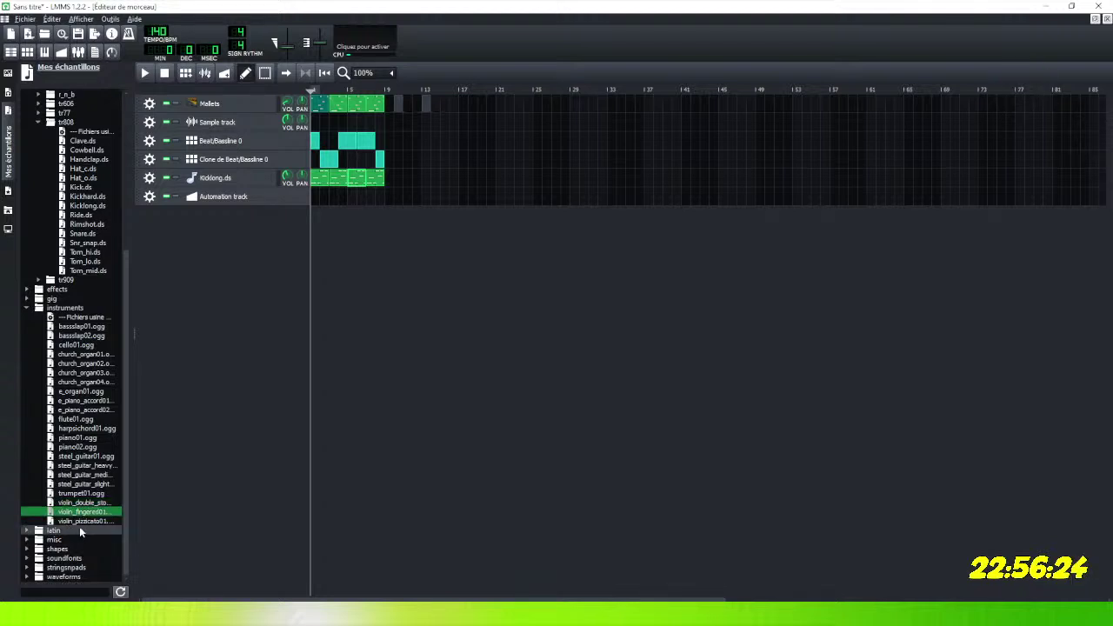
click(82, 521)
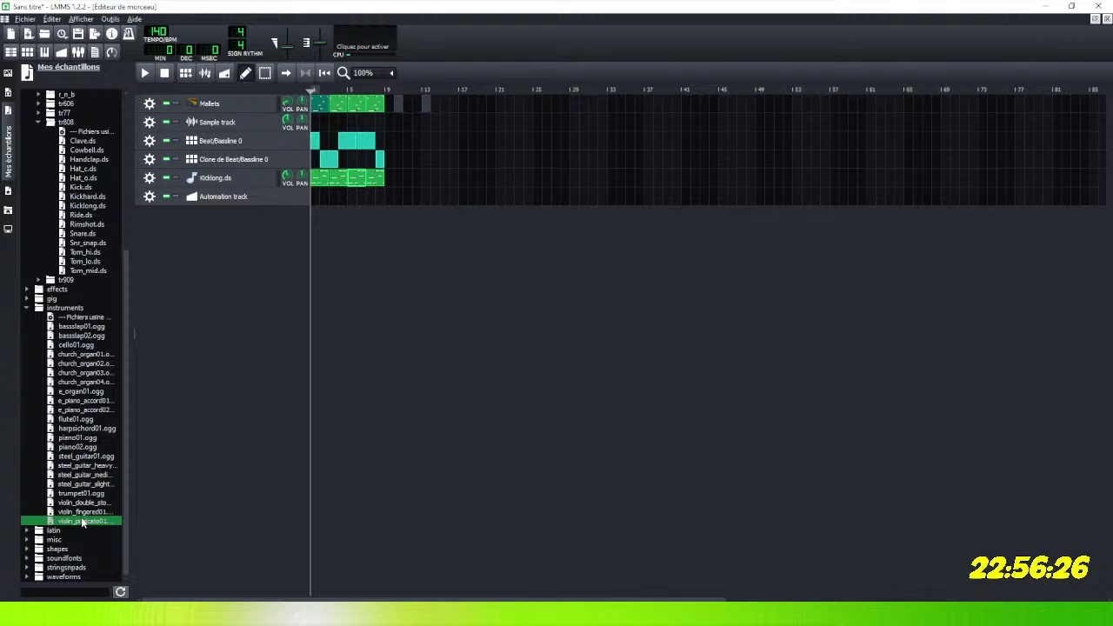
Audition the e_piano_accord01, flute01.ogg and harpsichord01.ogg samples, then replay the flute.
click(77, 400)
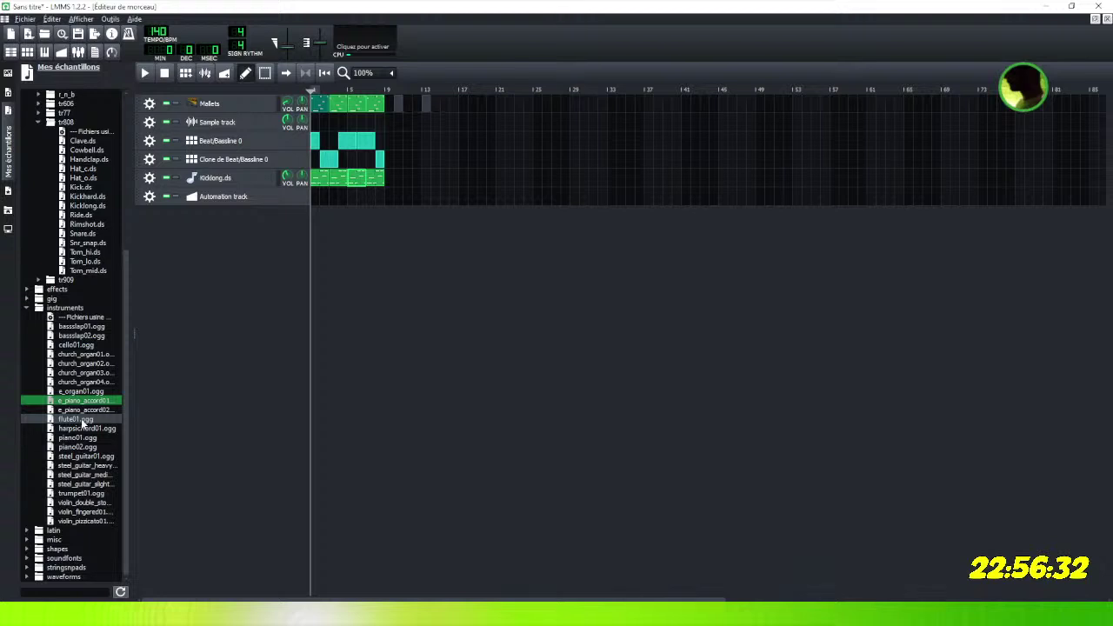
click(83, 421)
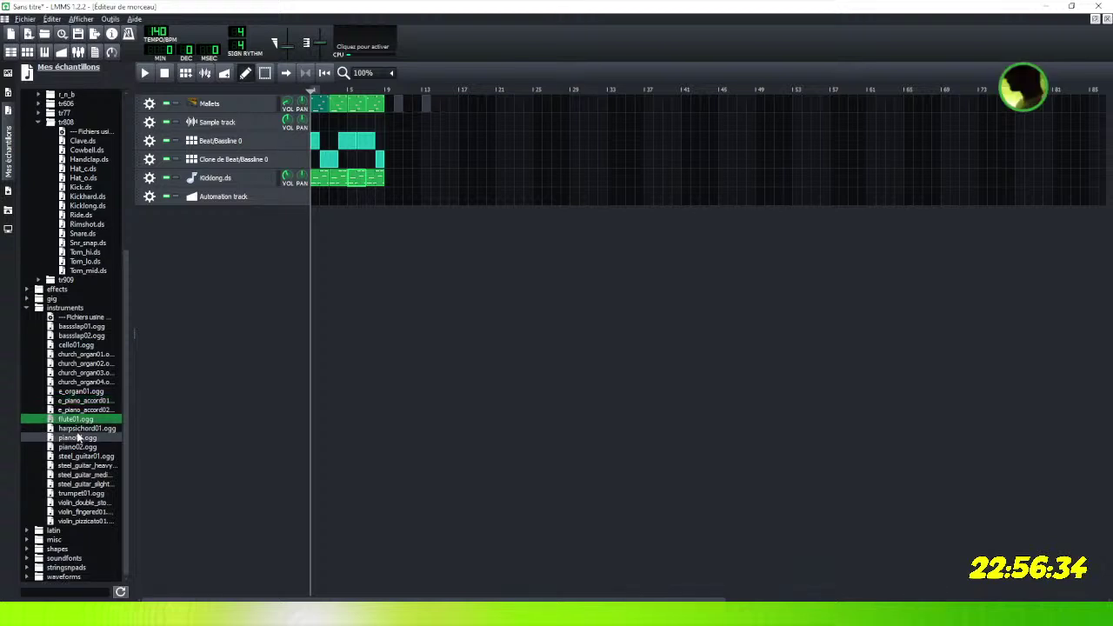
click(80, 429)
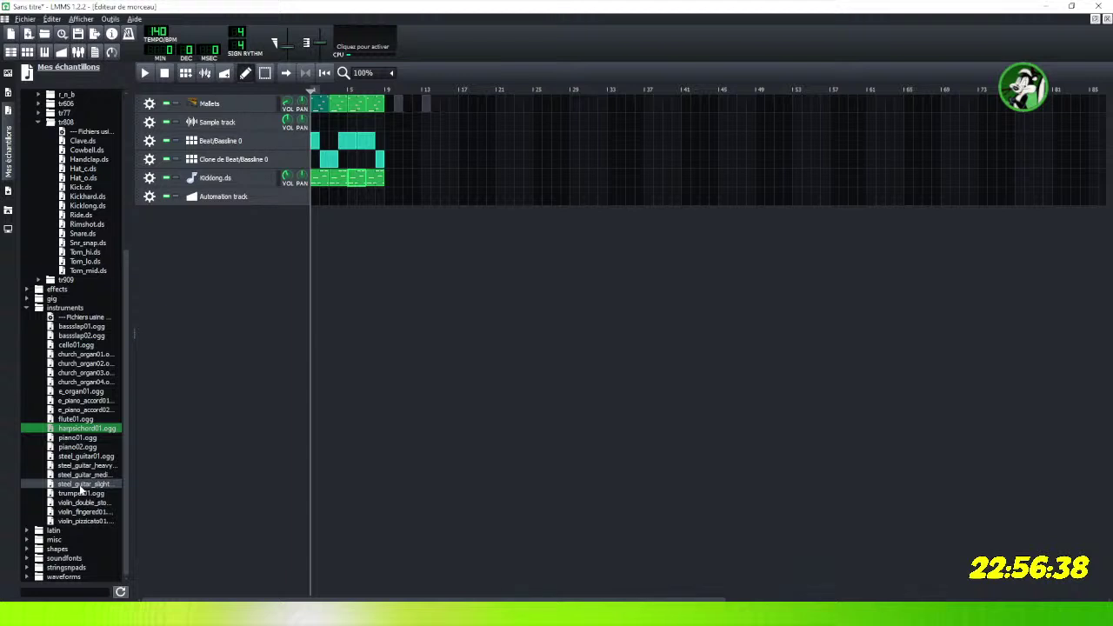
click(84, 420)
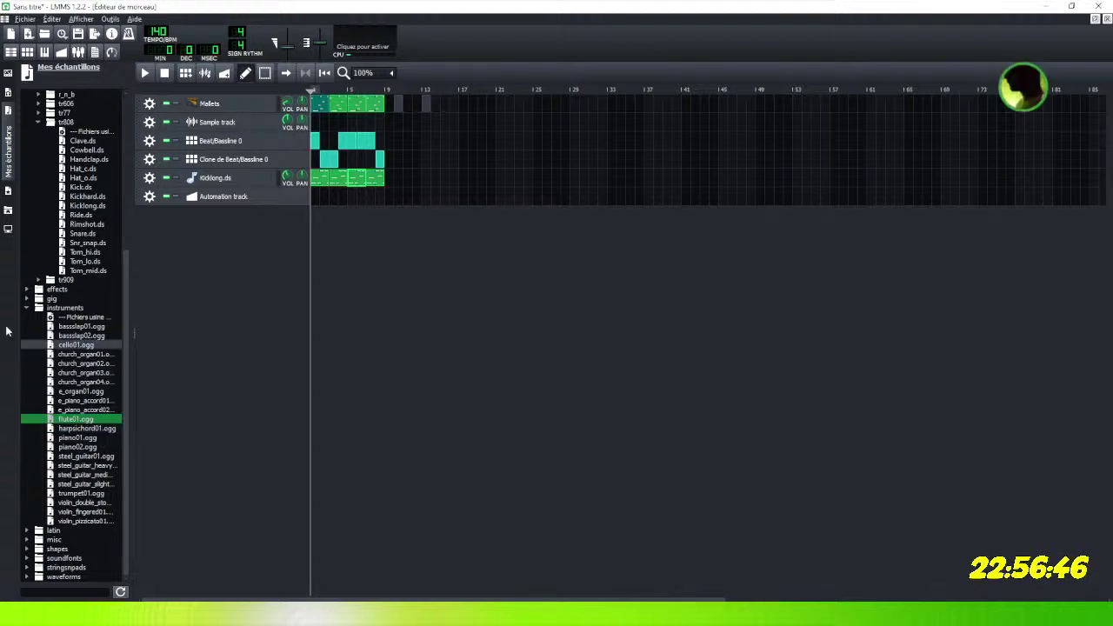
Audition the cello01.ogg sample and the church organ samples 01, 02 and 04.
click(67, 346)
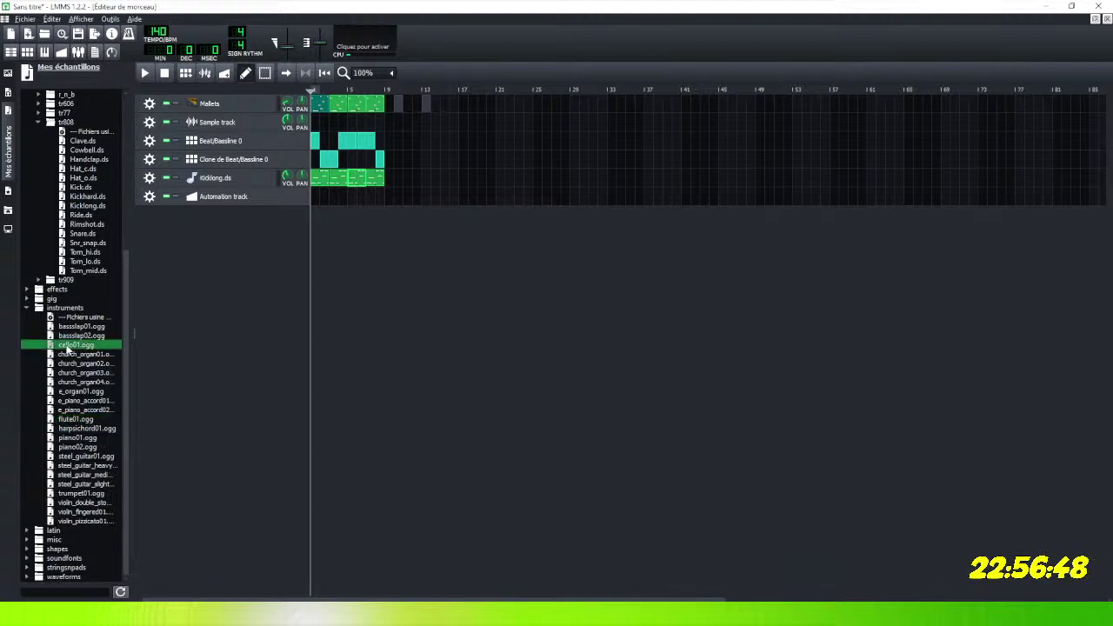
click(79, 354)
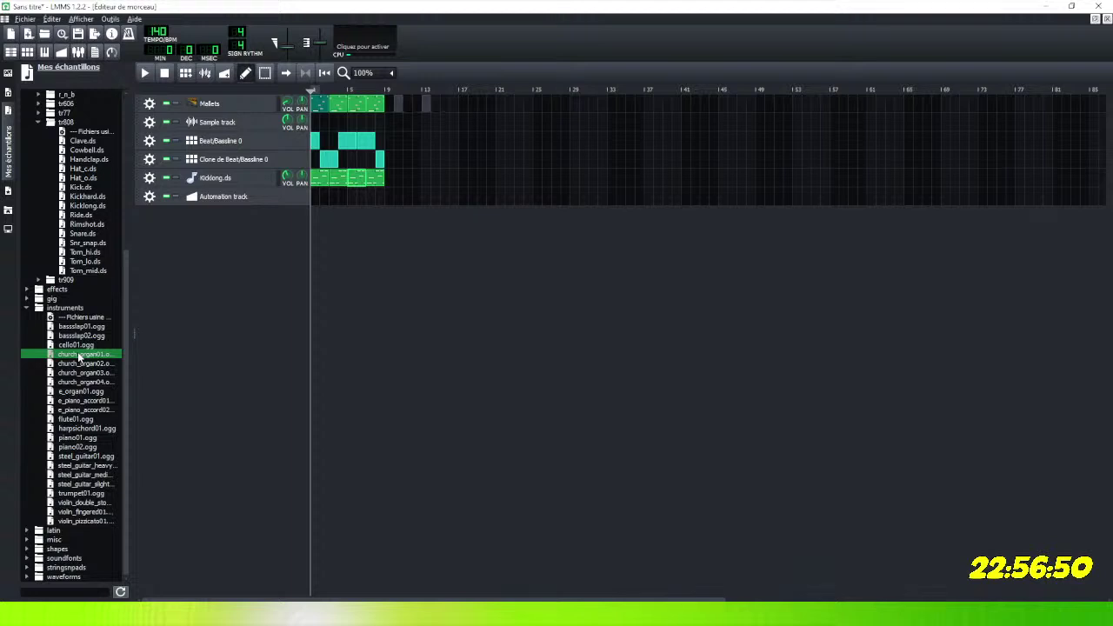
click(80, 364)
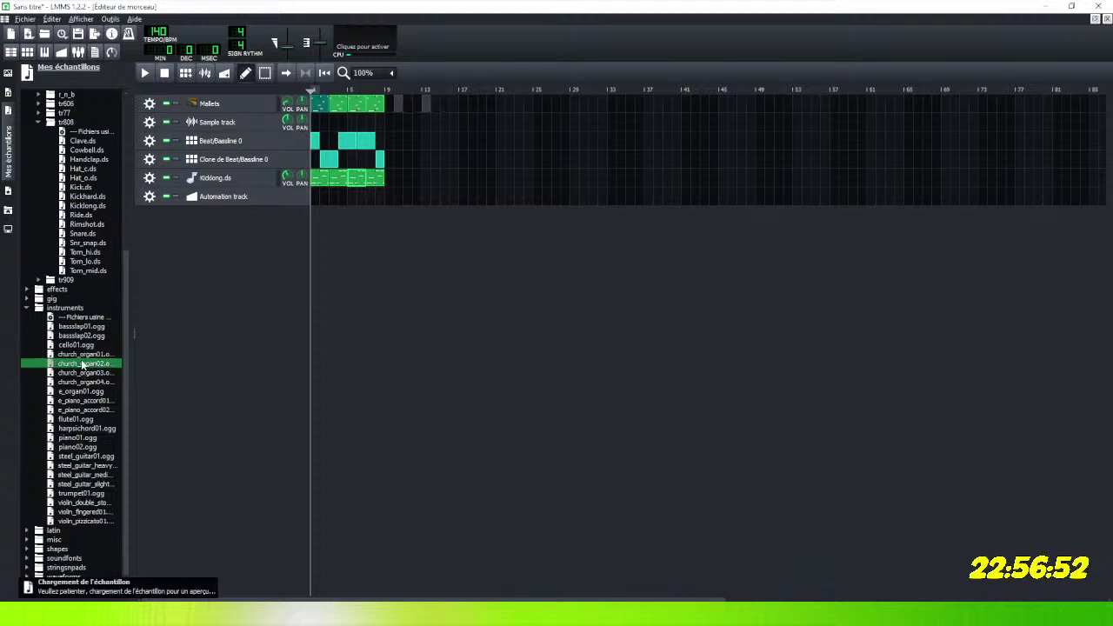
click(82, 383)
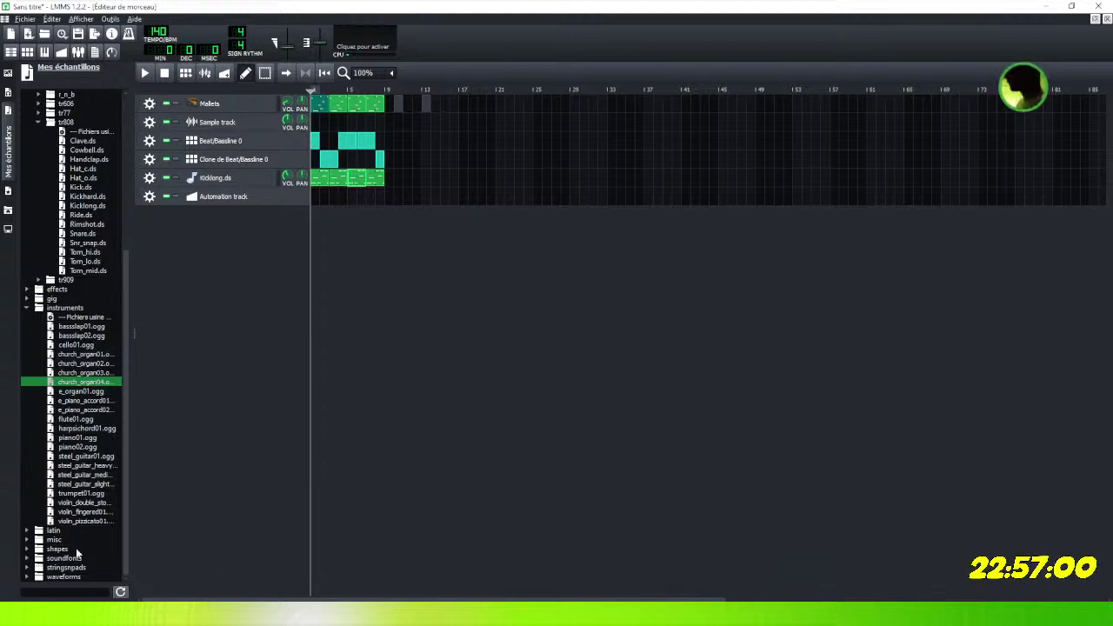
Replay the flute01.ogg sample, add it to the song as a new track and lower its volume to about 59%.
click(68, 421)
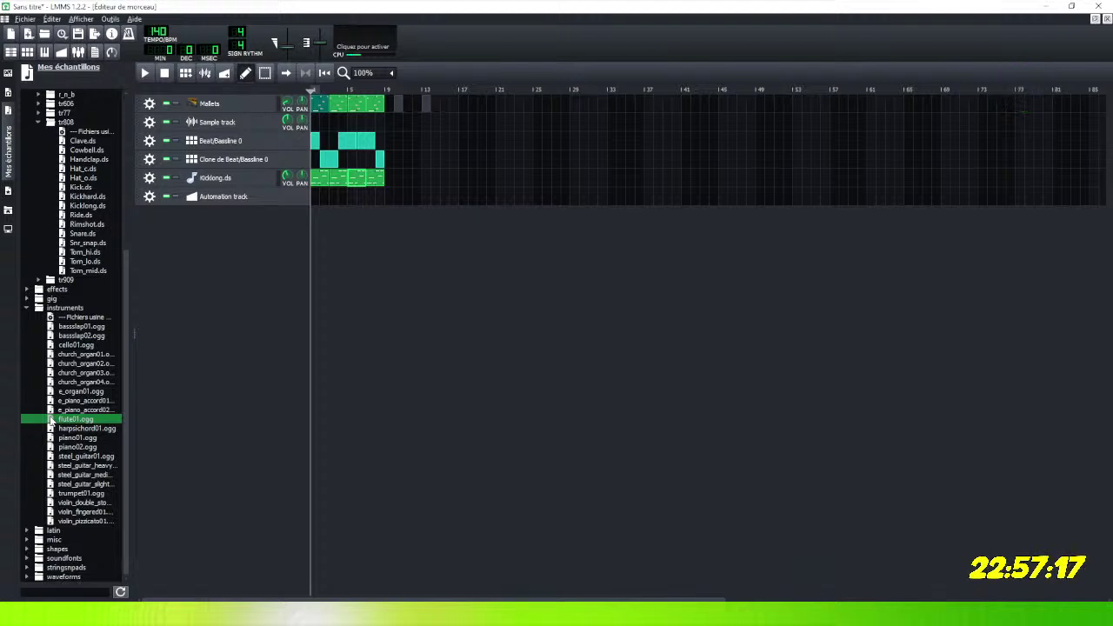
click(69, 422)
drag(68, 421, 290, 243)
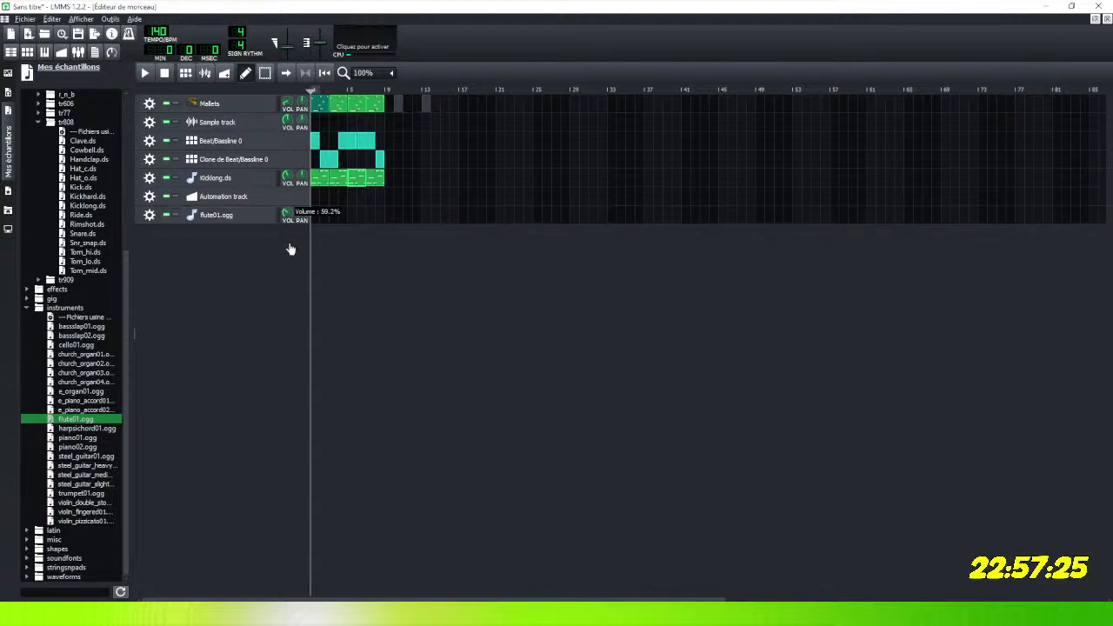
Create an empty clip at bar 1 of the flute01.ogg track, view it in the piano roll and return to the song.
double_click(317, 217)
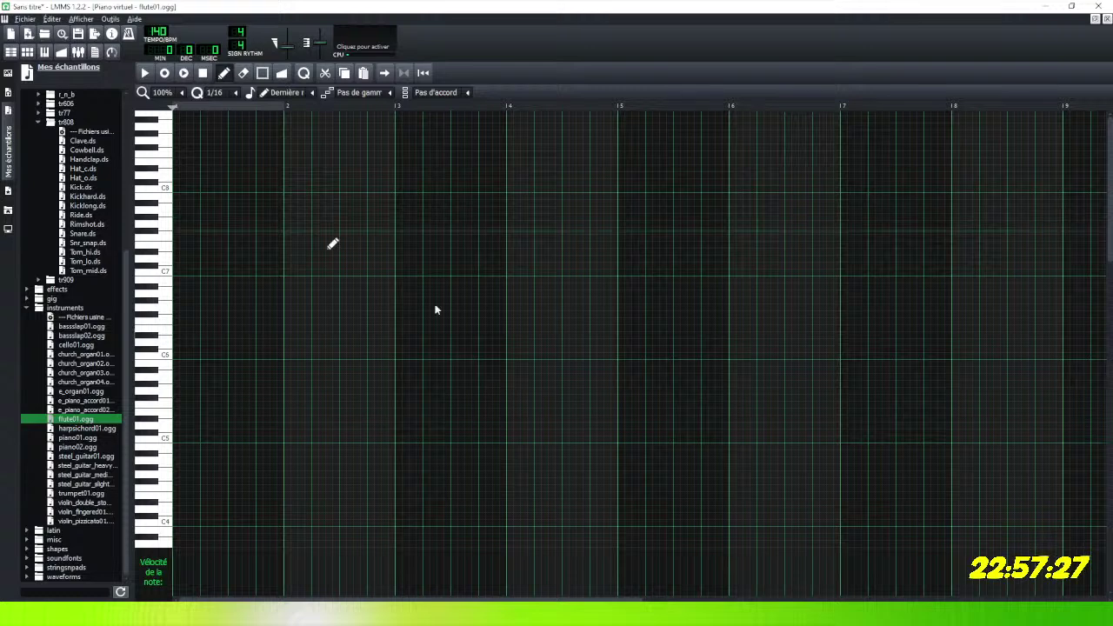
click(1108, 19)
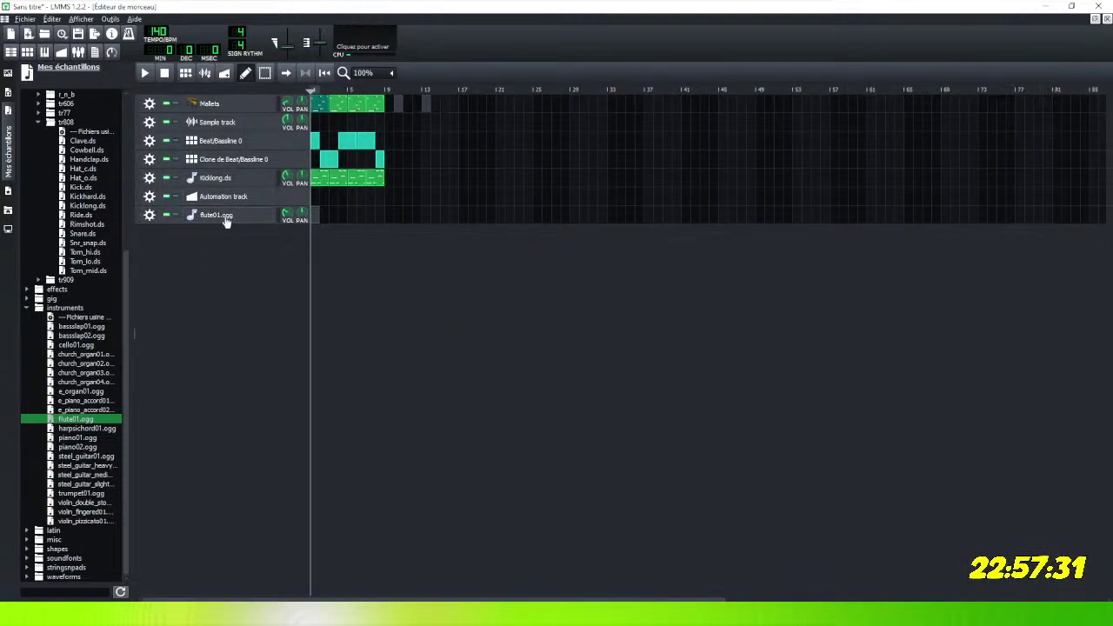
click(149, 216)
click(148, 220)
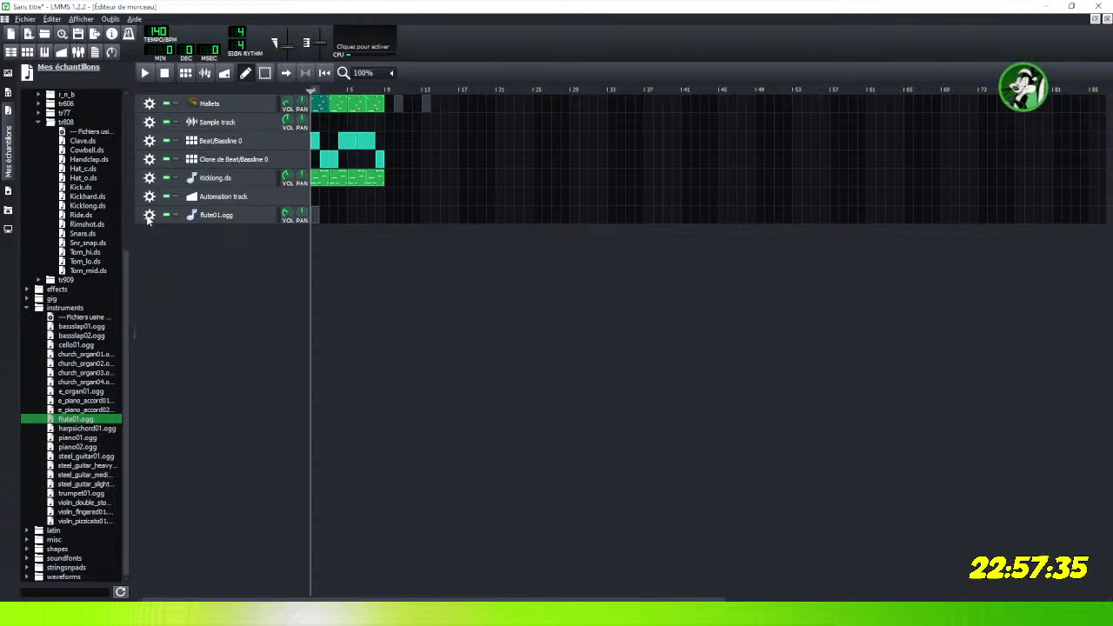
double_click(320, 219)
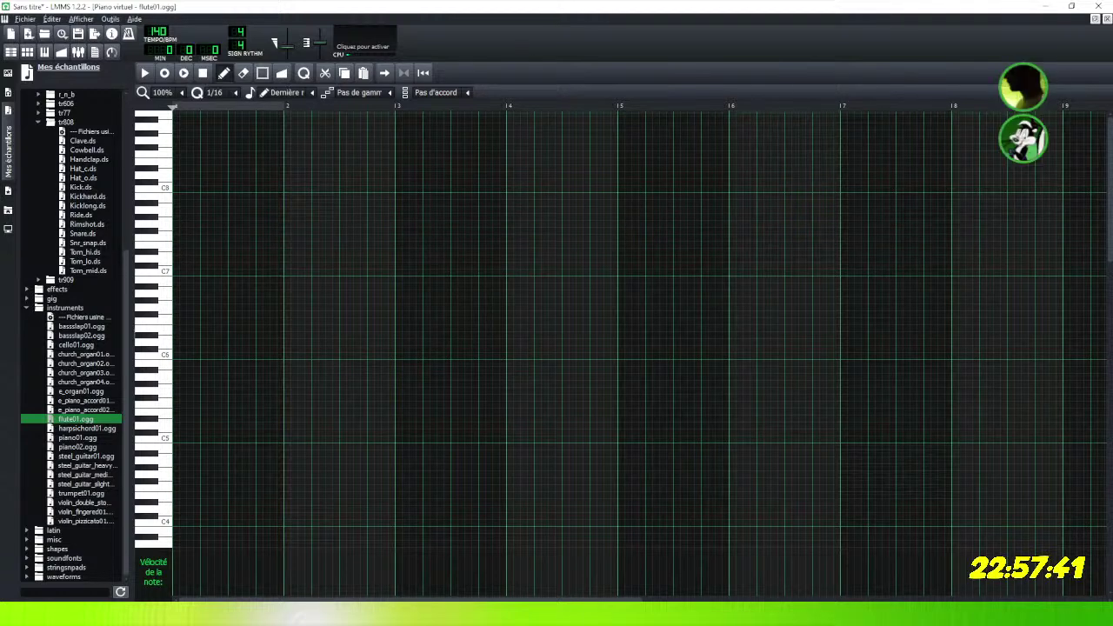
click(1105, 19)
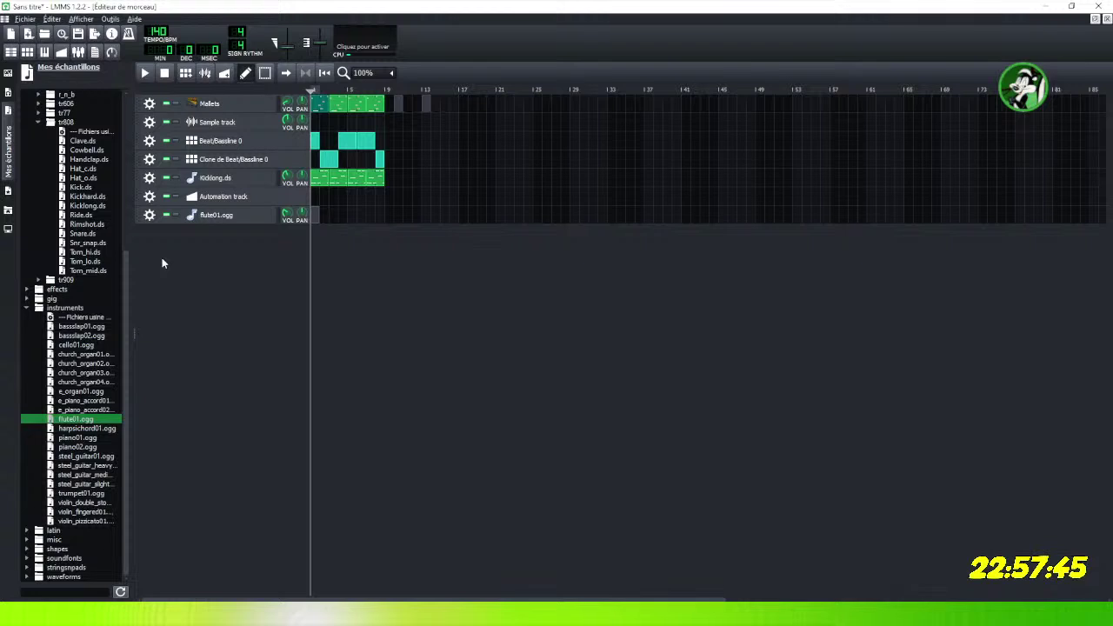
Lower the amplification of the flute01.ogg sample, audition notes on its keyboard and close the instrument settings.
drag(208, 218, 207, 217)
click(207, 217)
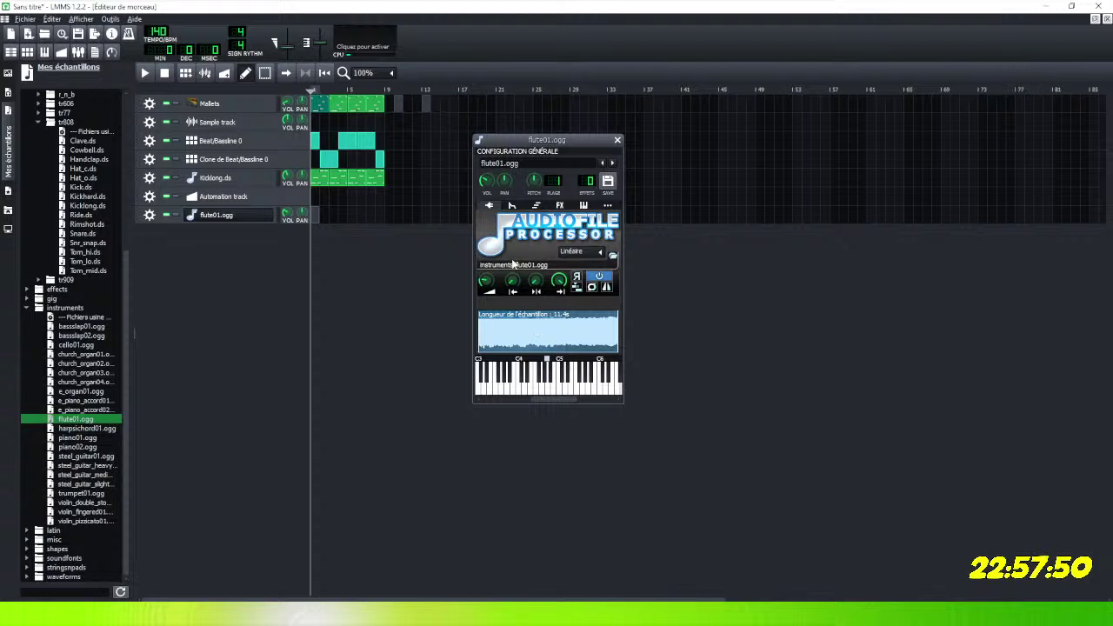
mouse_move(537, 392)
mouse_down()
mouse_move(523, 397)
mouse_move(535, 392)
mouse_up()
drag(492, 288, 489, 292)
click(538, 391)
click(539, 391)
drag(539, 391, 528, 393)
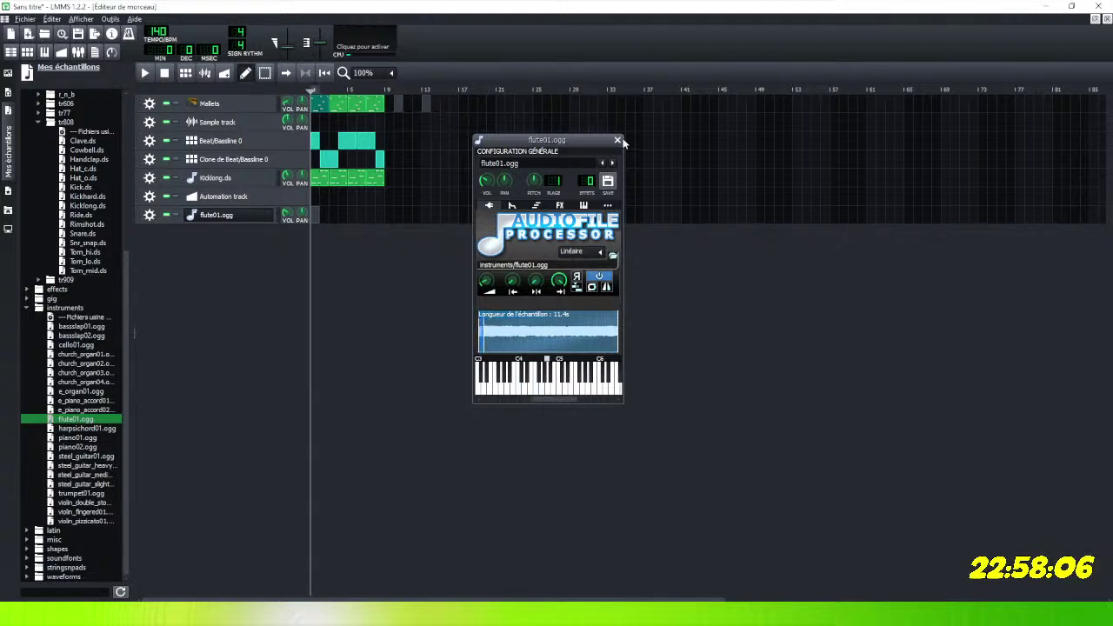
click(616, 140)
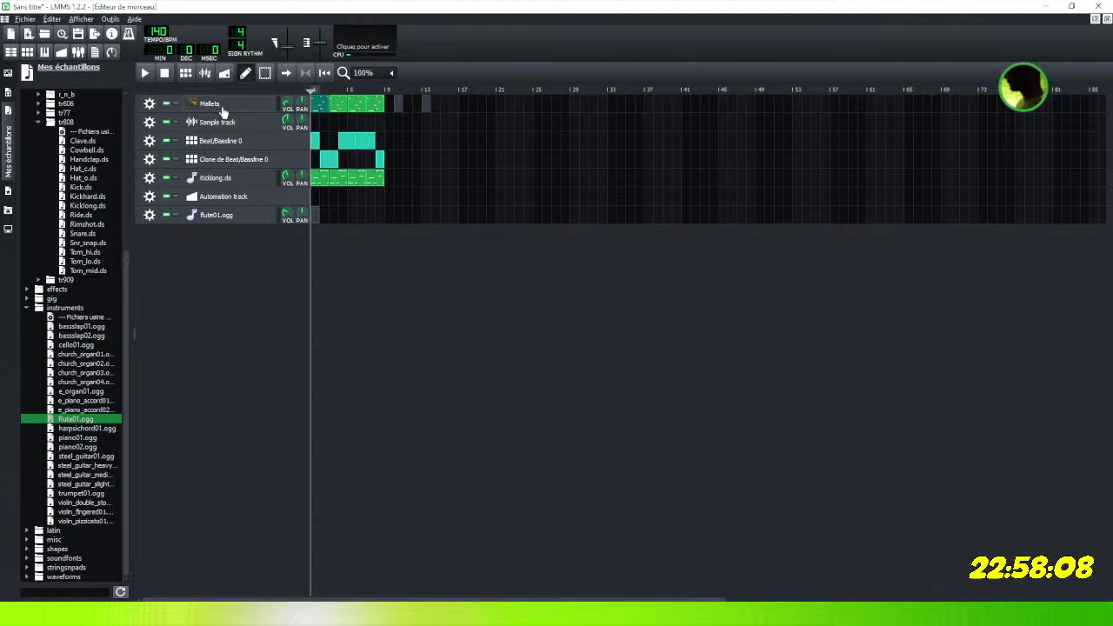
Bring up the flute01.ogg clip at bar 1 in the piano roll and audition several keys.
double_click(315, 217)
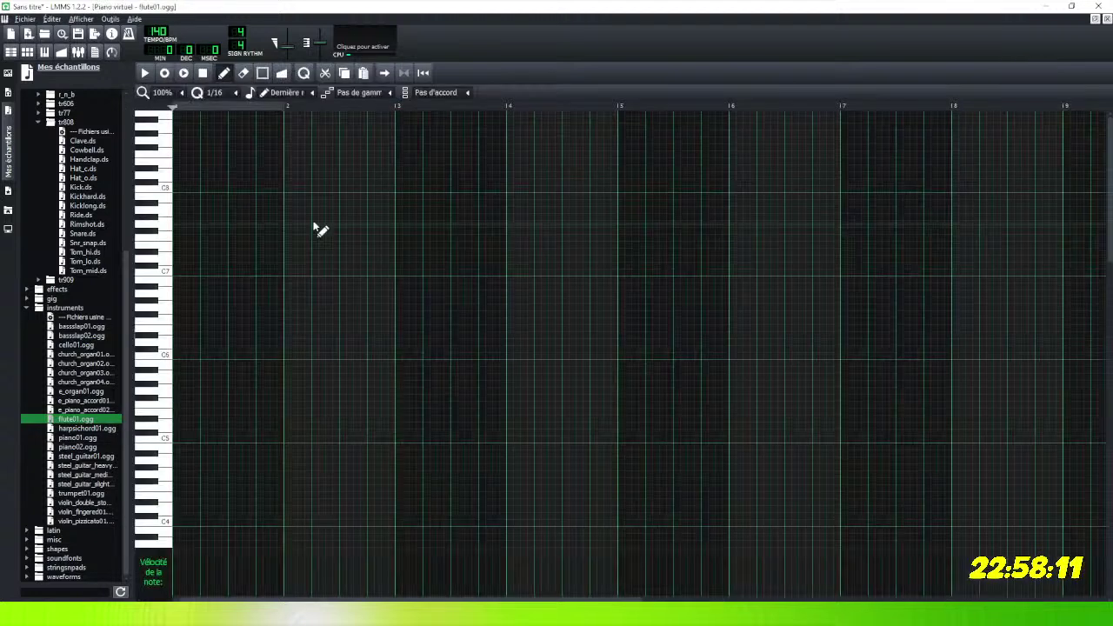
click(158, 440)
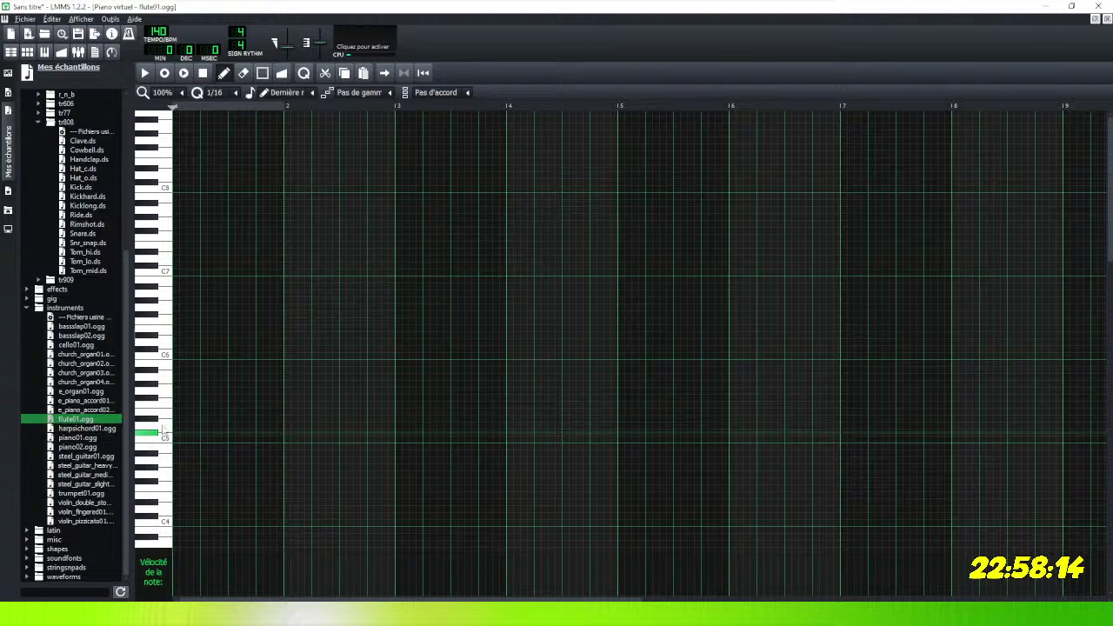
scroll(161, 439, down, 4)
click(160, 428)
click(152, 414)
click(152, 399)
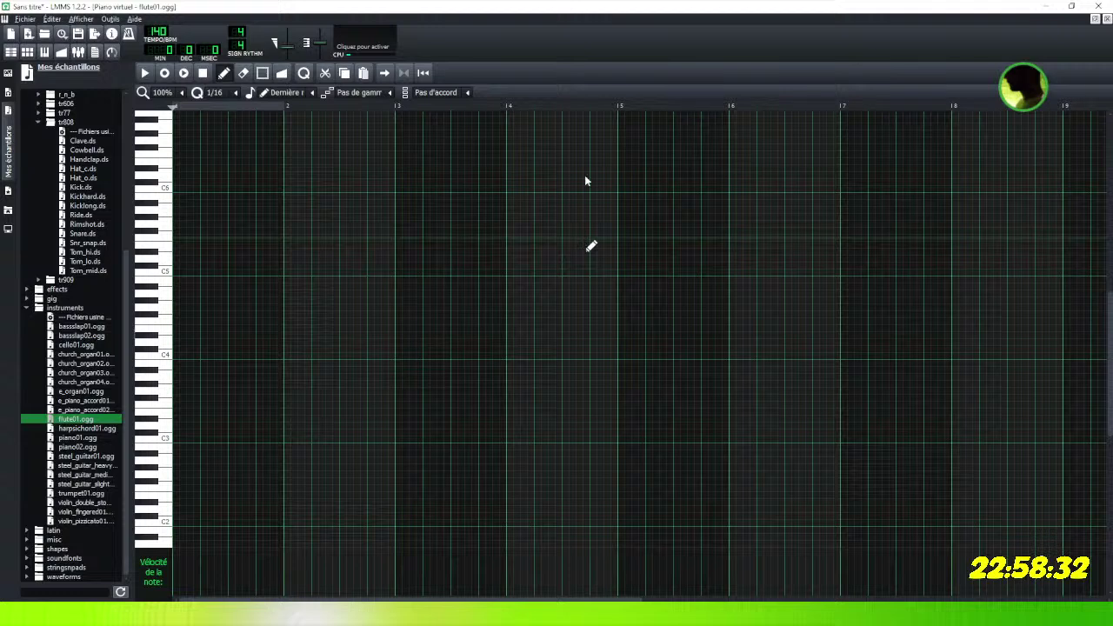
click(161, 443)
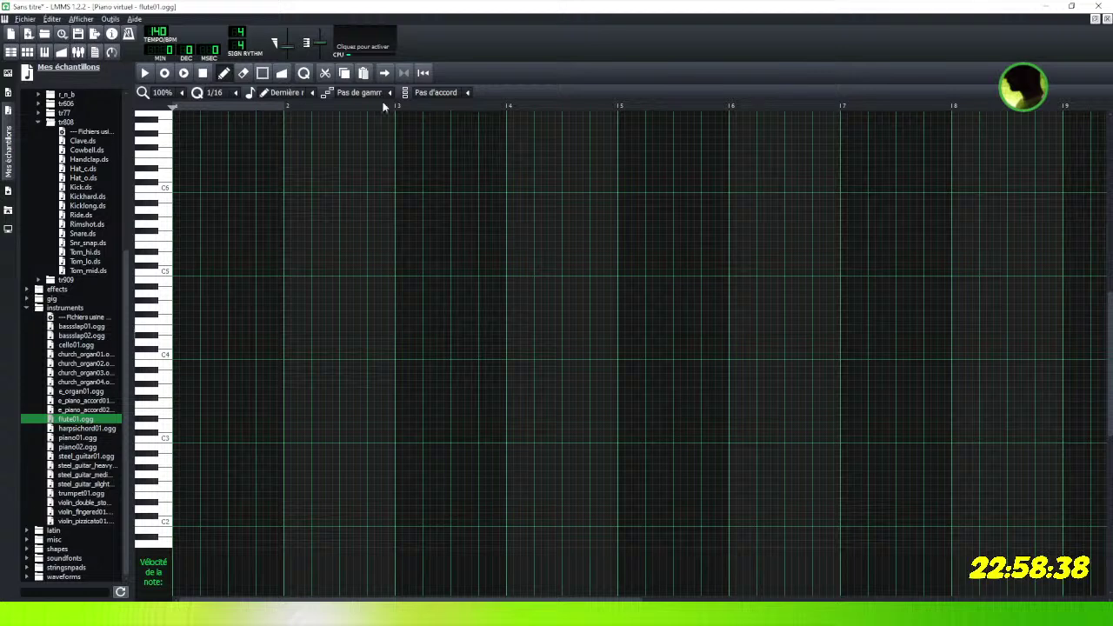
Set the scale to Majeur, try a C3 note at bar 2 and remove it.
scroll(379, 96, down, 1)
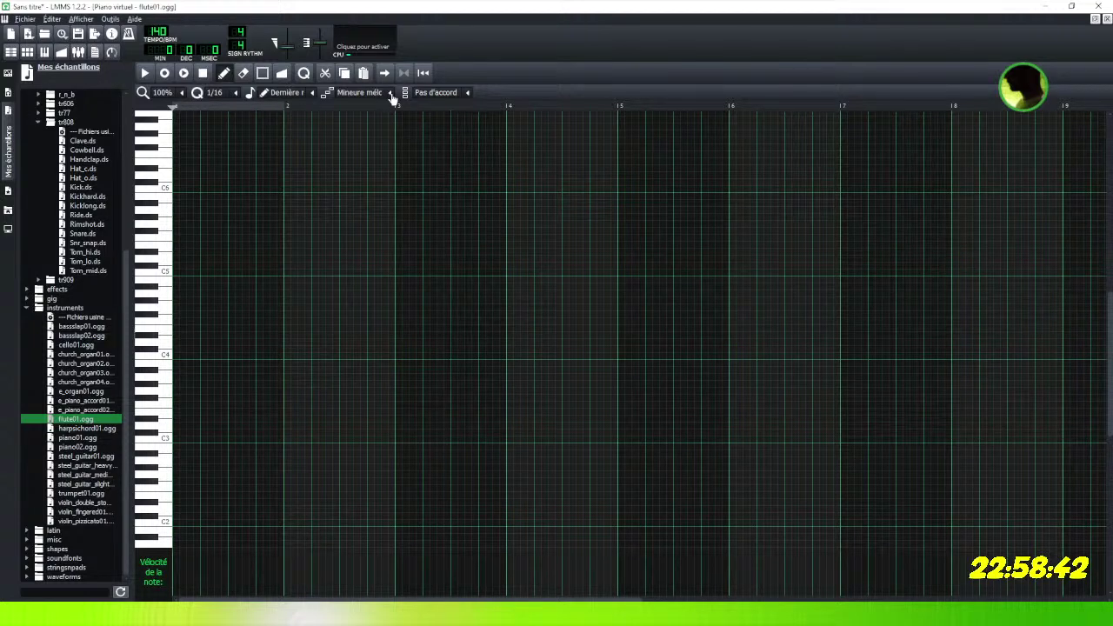
click(390, 94)
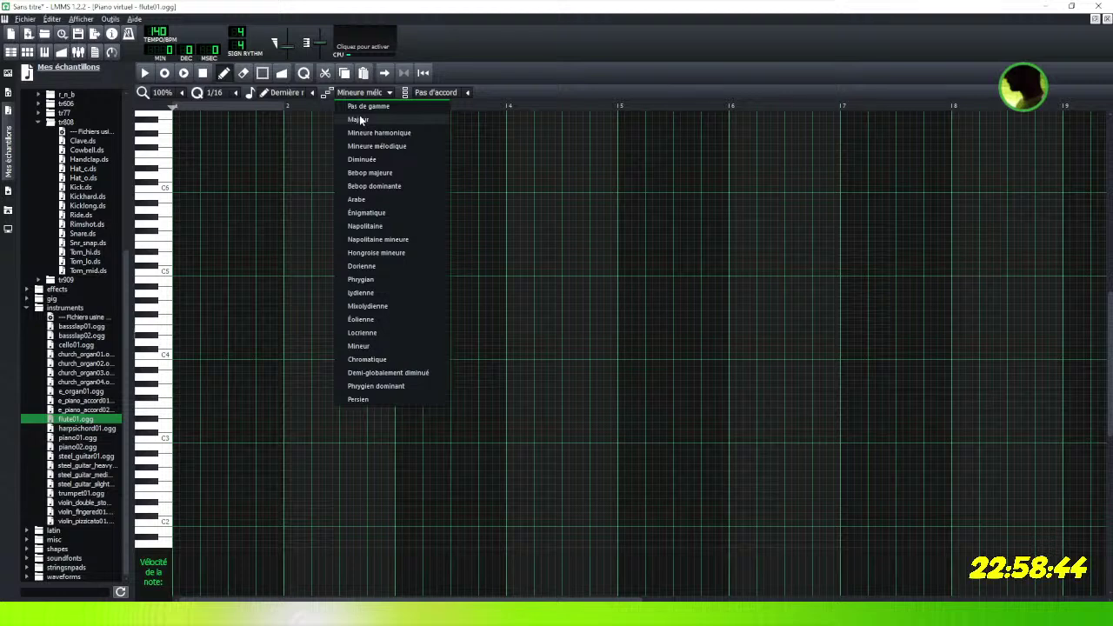
click(360, 120)
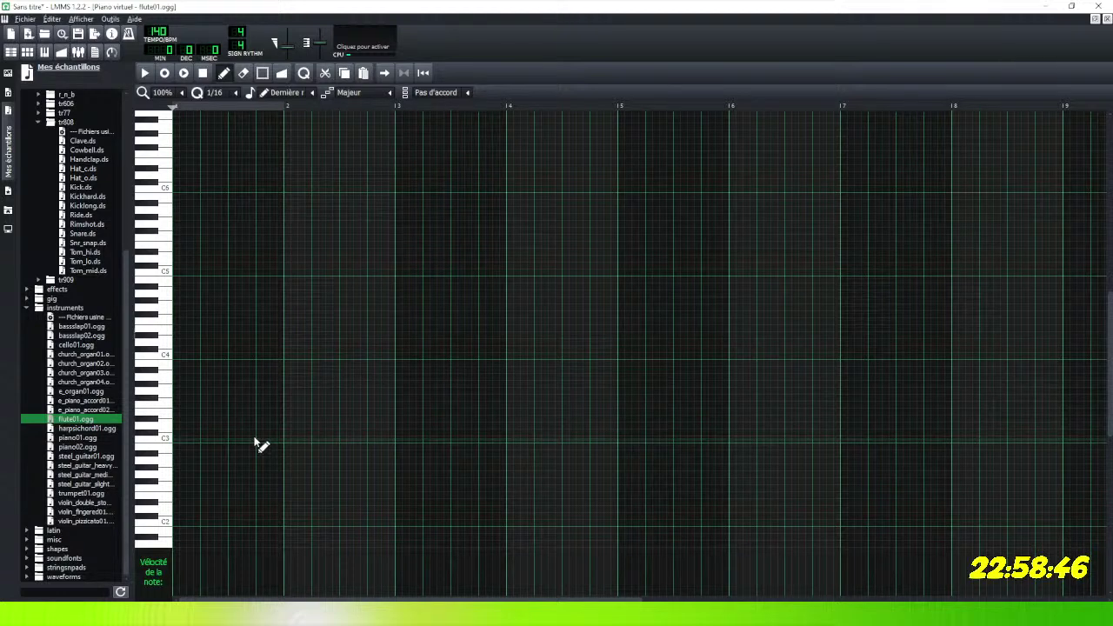
click(288, 439)
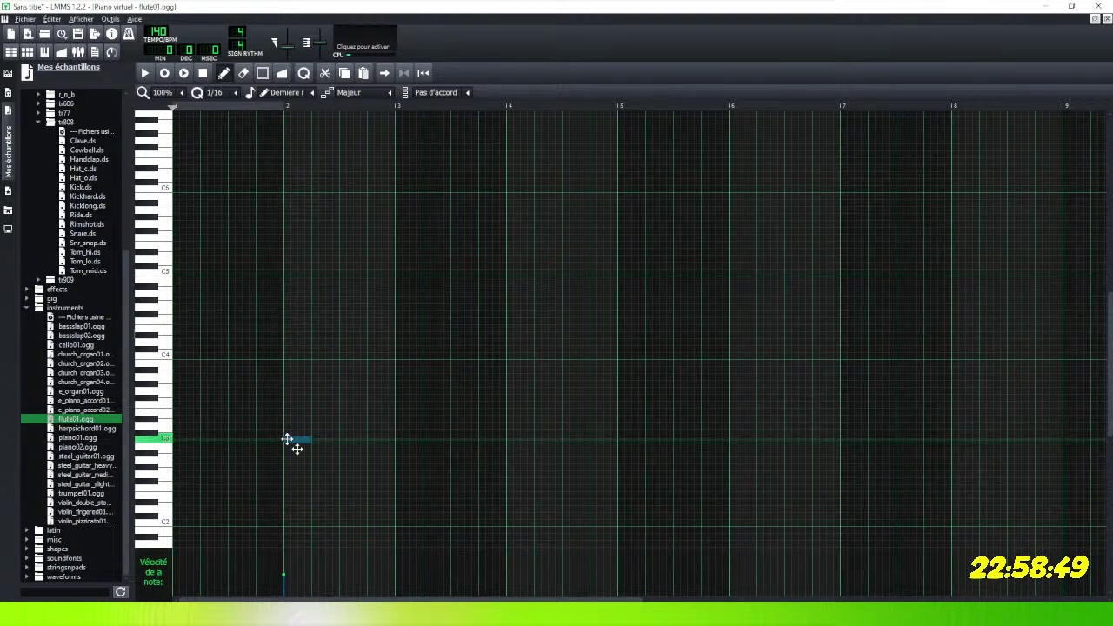
right_click(302, 443)
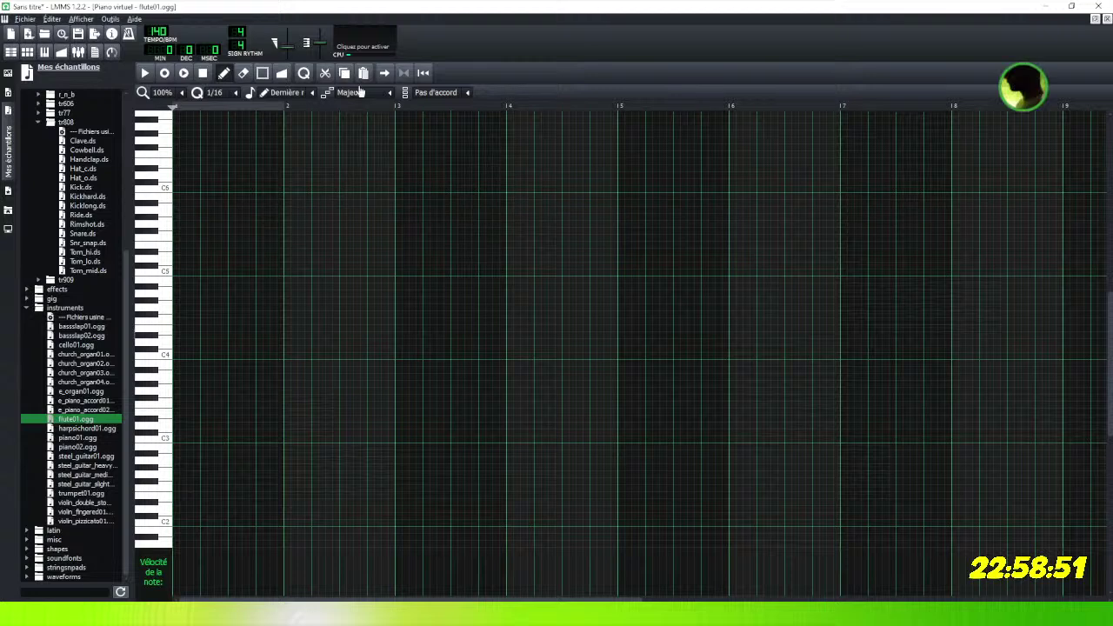
Choose the Maj7 chord, place it on C5 at bar 2 and lengthen it to a full bar.
click(468, 94)
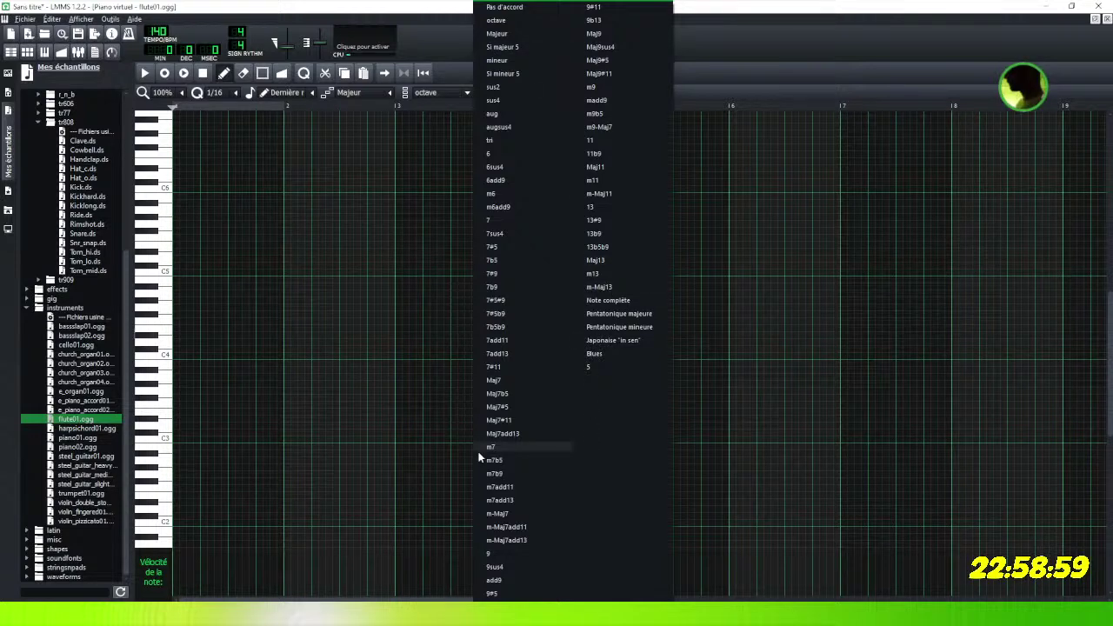
click(494, 381)
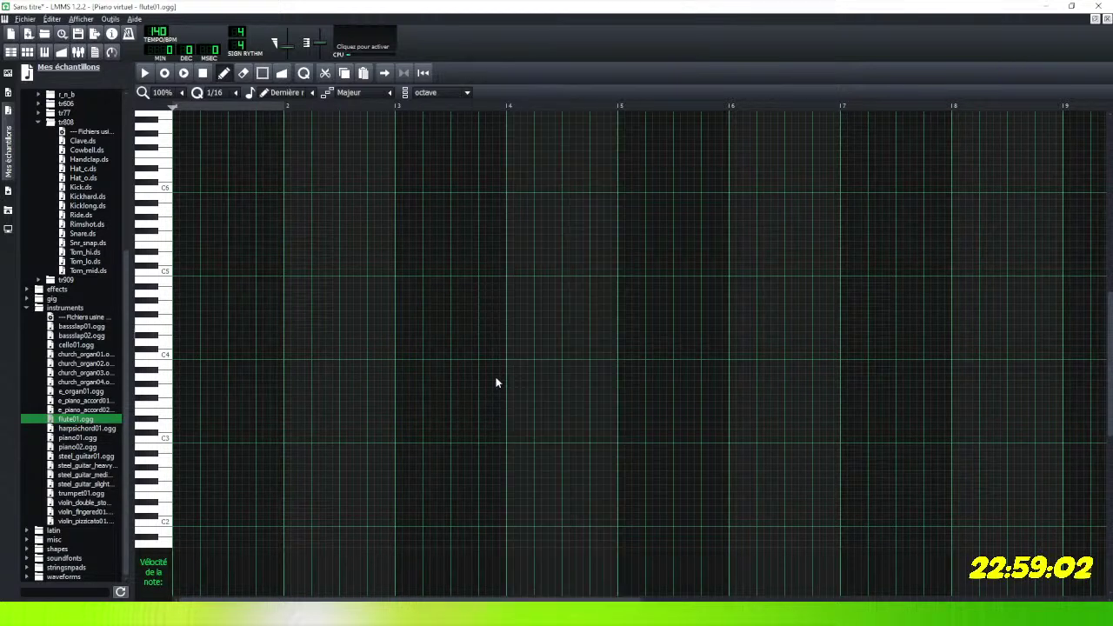
click(291, 275)
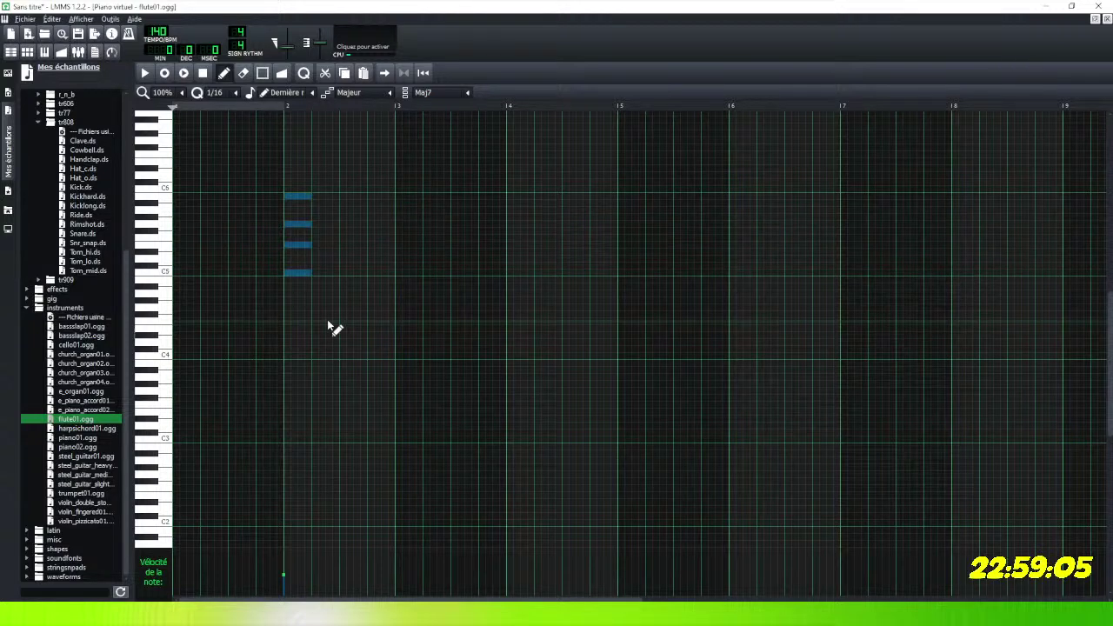
drag(312, 275, 393, 266)
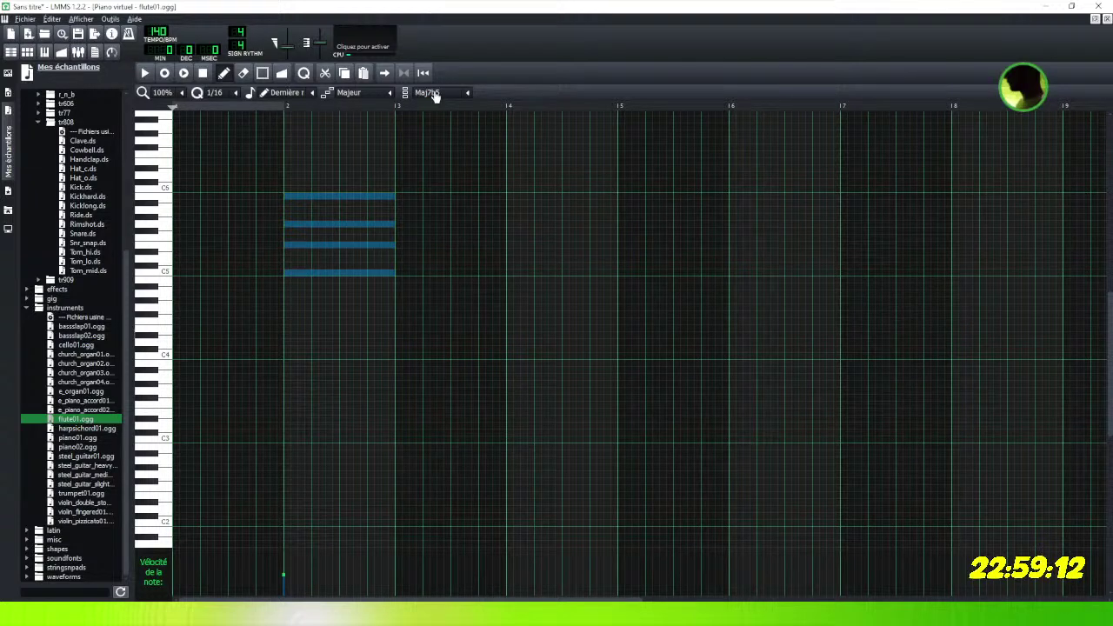
Reset the chord to "Pas d'accord" and the scale to "Pas de gamme".
click(462, 92)
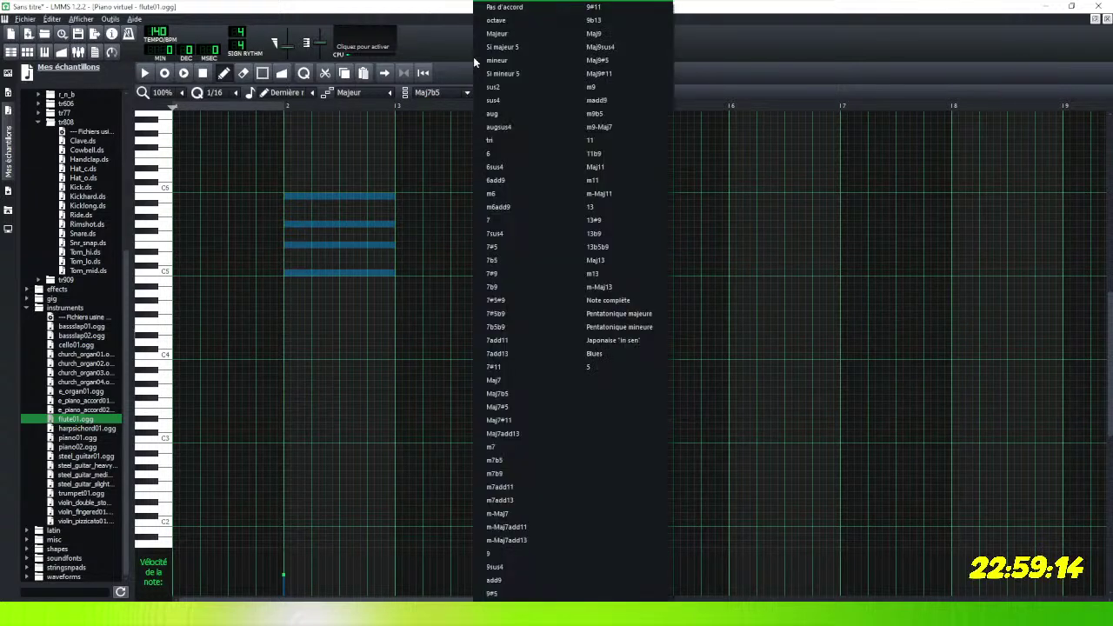
click(532, 11)
click(393, 94)
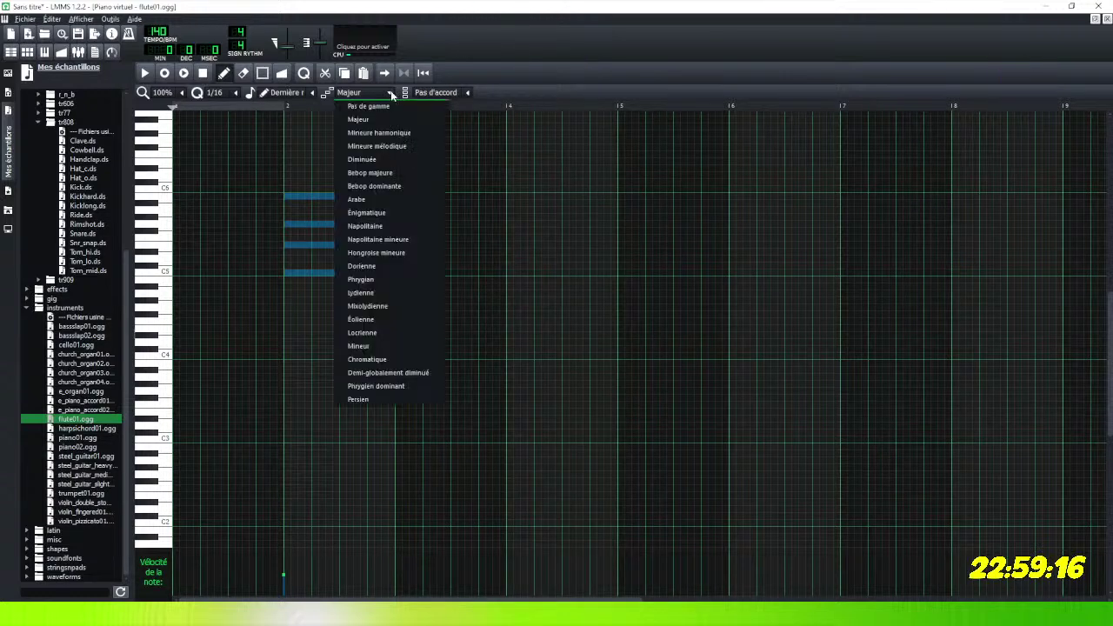
click(385, 110)
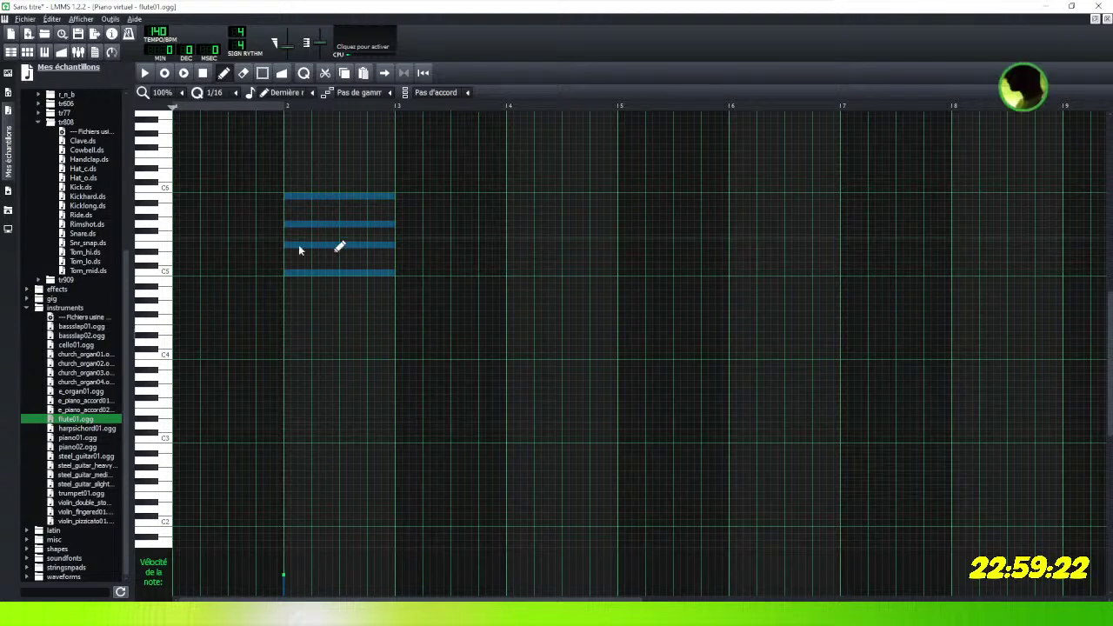
Play the clip to hear the Maj7 chord, trying and removing an extra B5 note at bar 1, and stop playback.
click(152, 75)
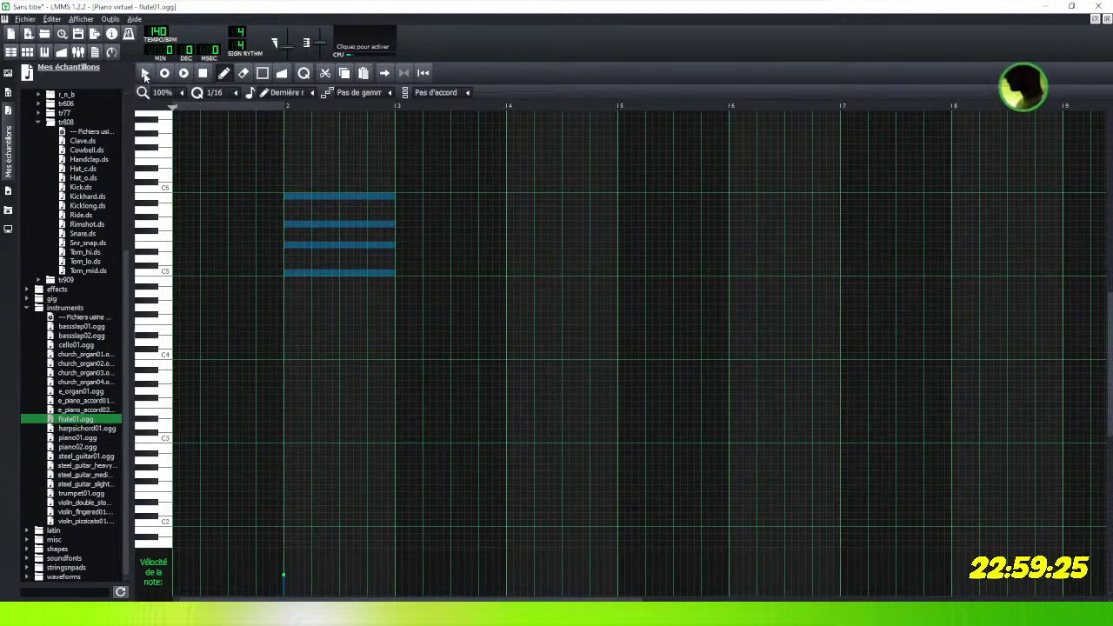
click(184, 202)
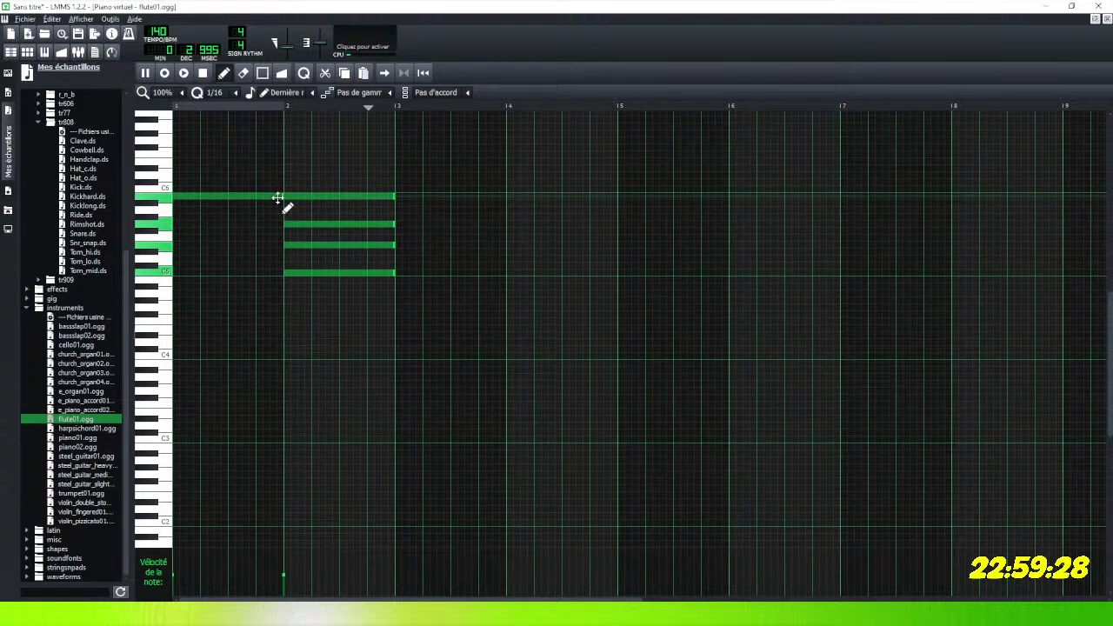
drag(281, 195, 194, 197)
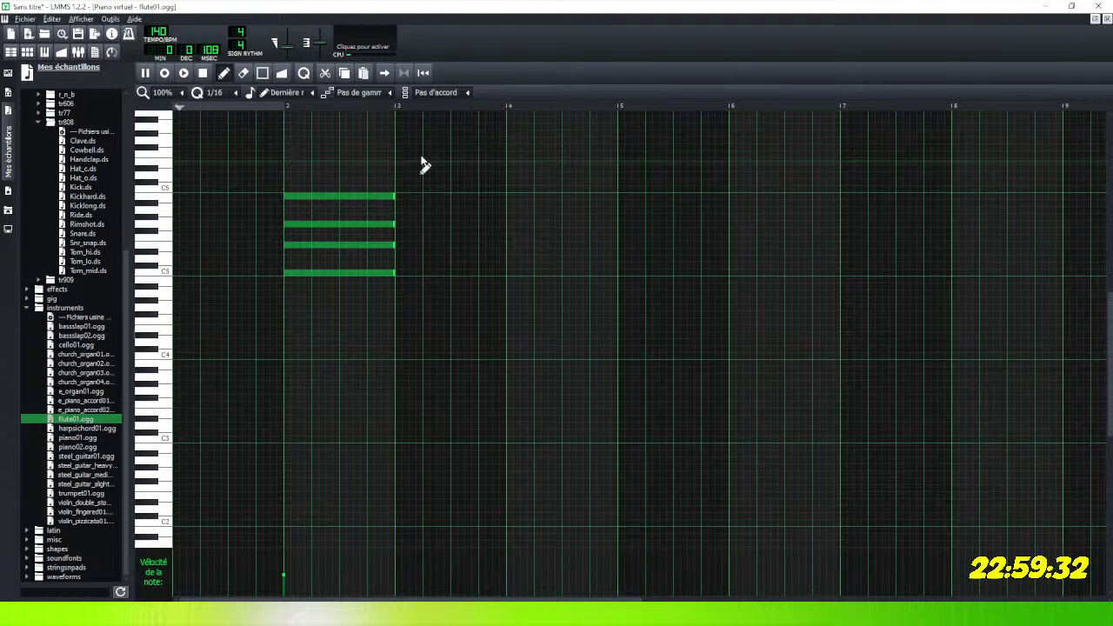
click(203, 72)
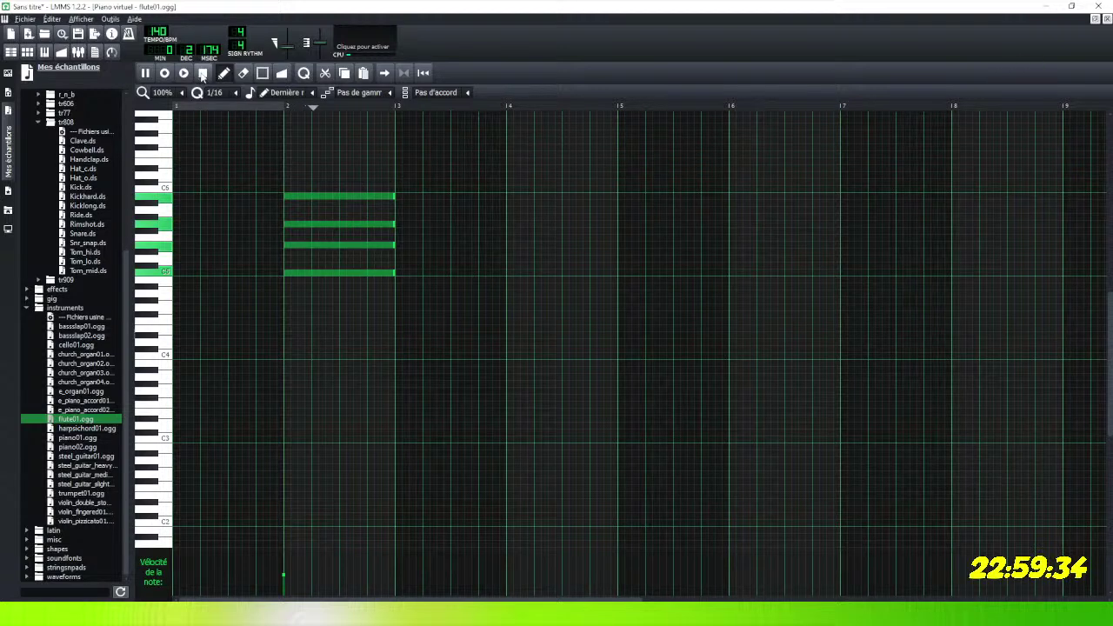
Delete all four notes of the Maj7 chord at bar 2.
right_click(341, 244)
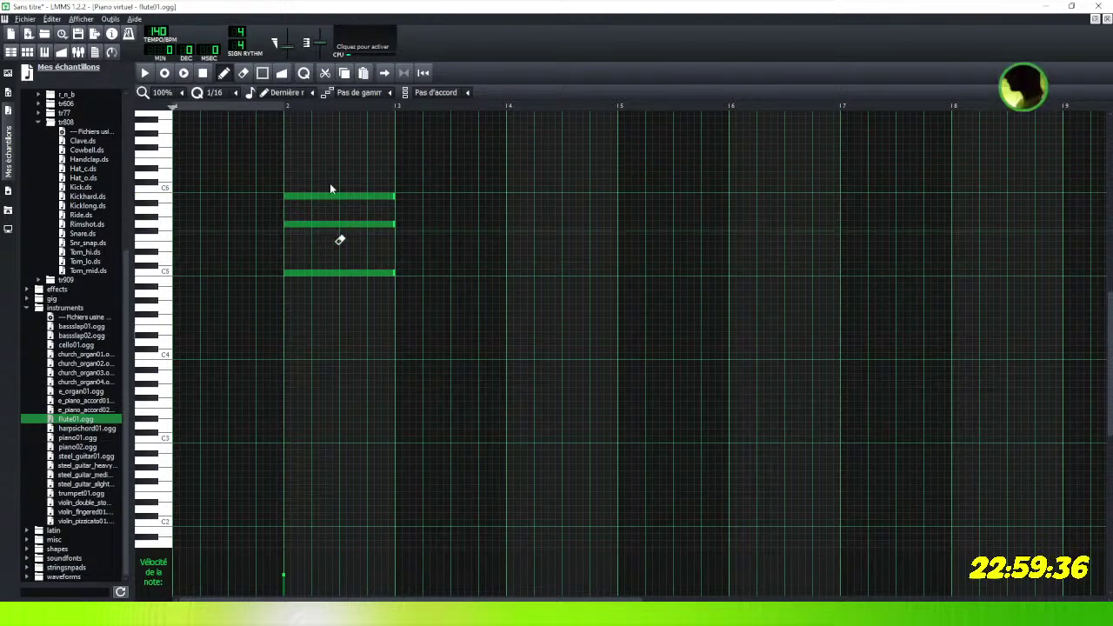
right_click(339, 224)
right_click(337, 273)
right_click(327, 195)
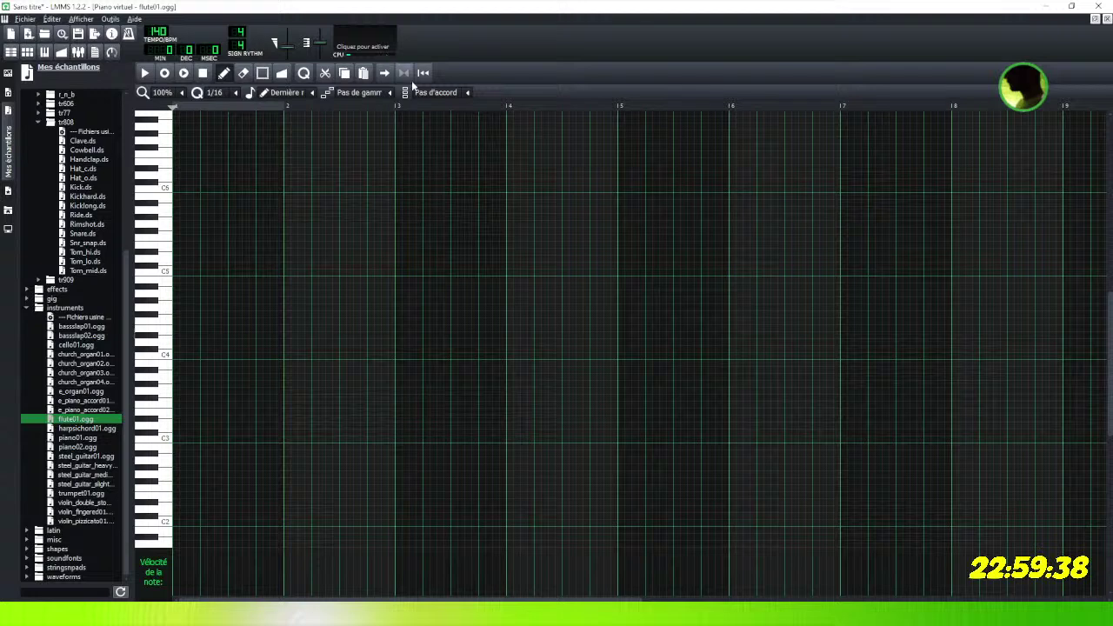
Place an m7 chord at the start of bar 3 and move it down so its root is on C3.
scroll(457, 97, down, 1)
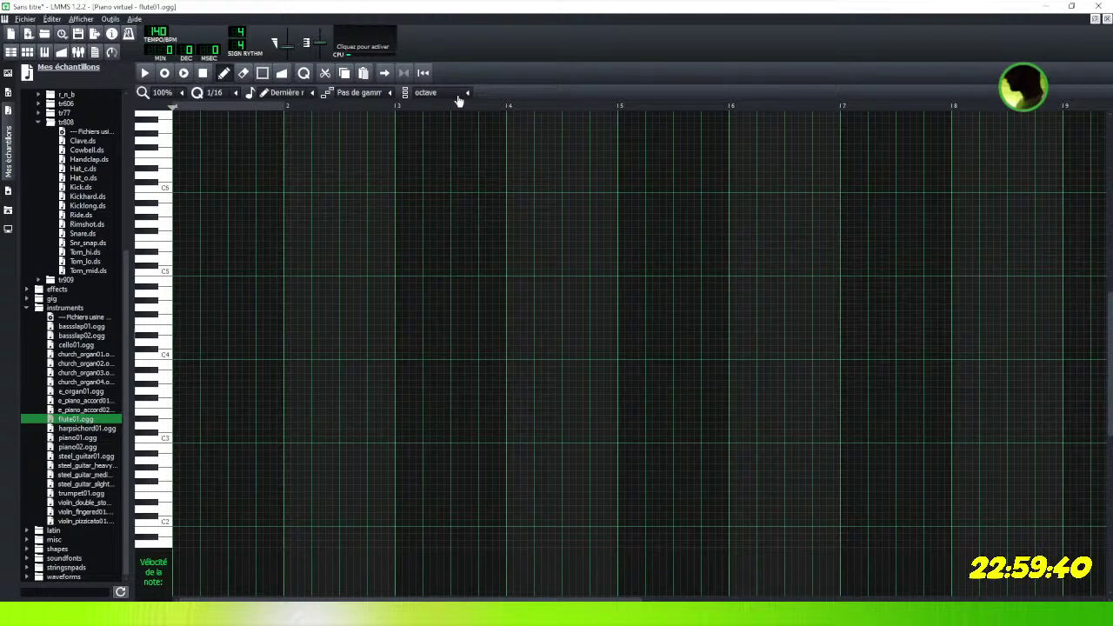
click(466, 94)
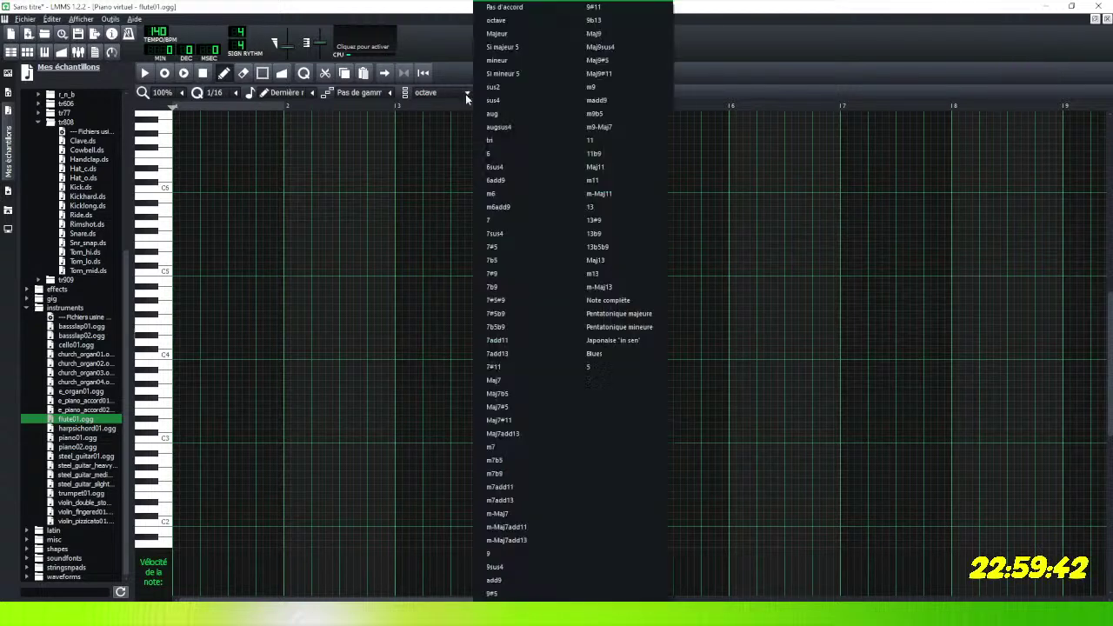
click(494, 448)
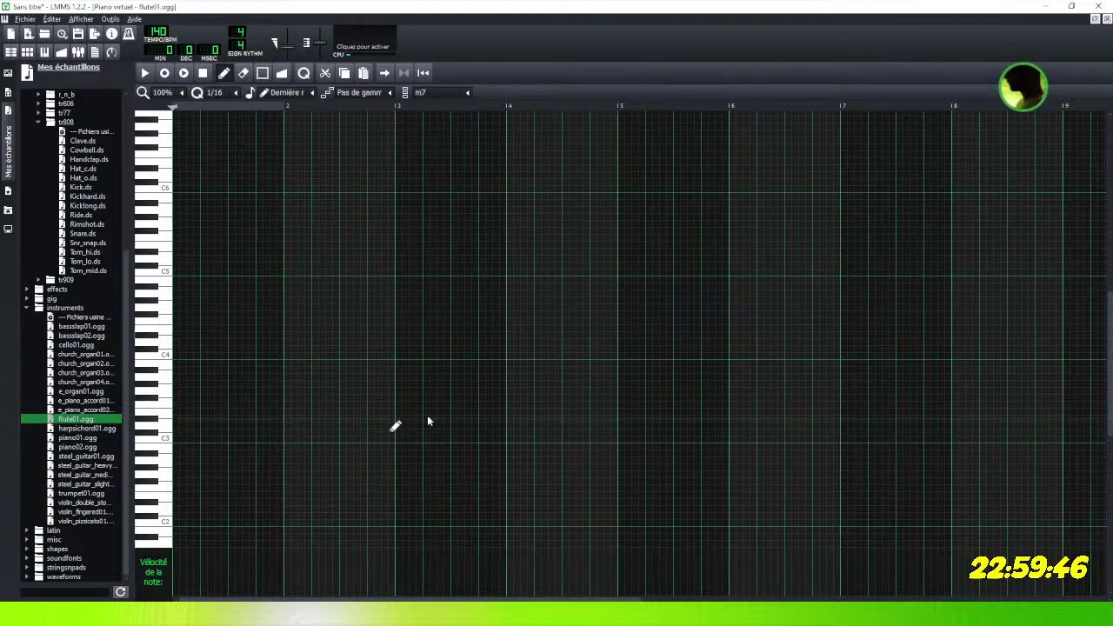
click(405, 335)
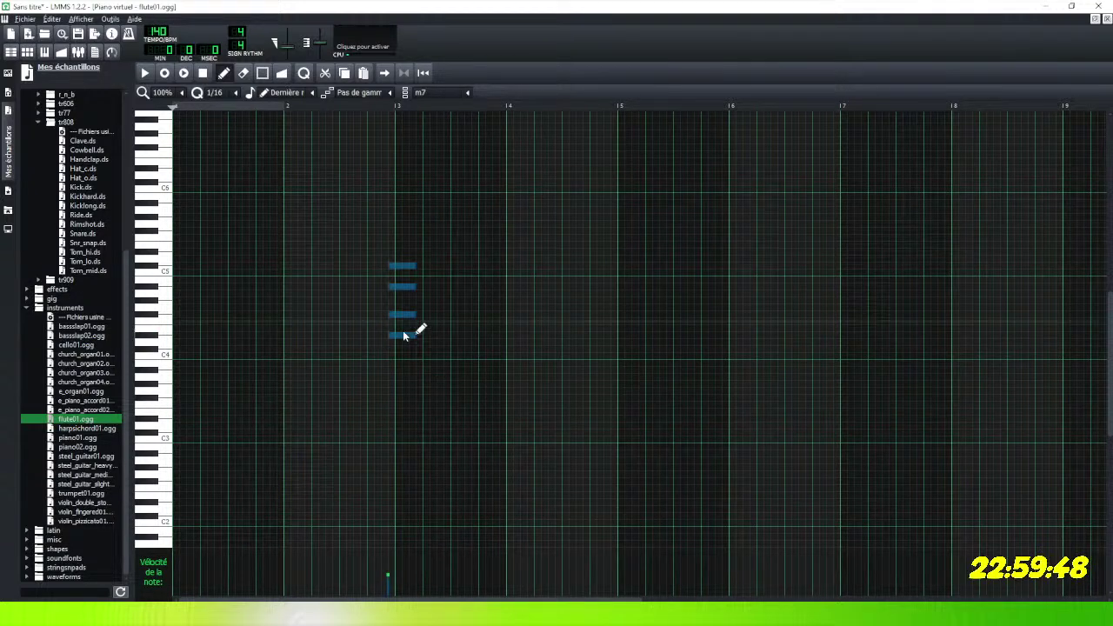
drag(403, 333, 416, 360)
click(160, 357)
scroll(161, 357, down, 4)
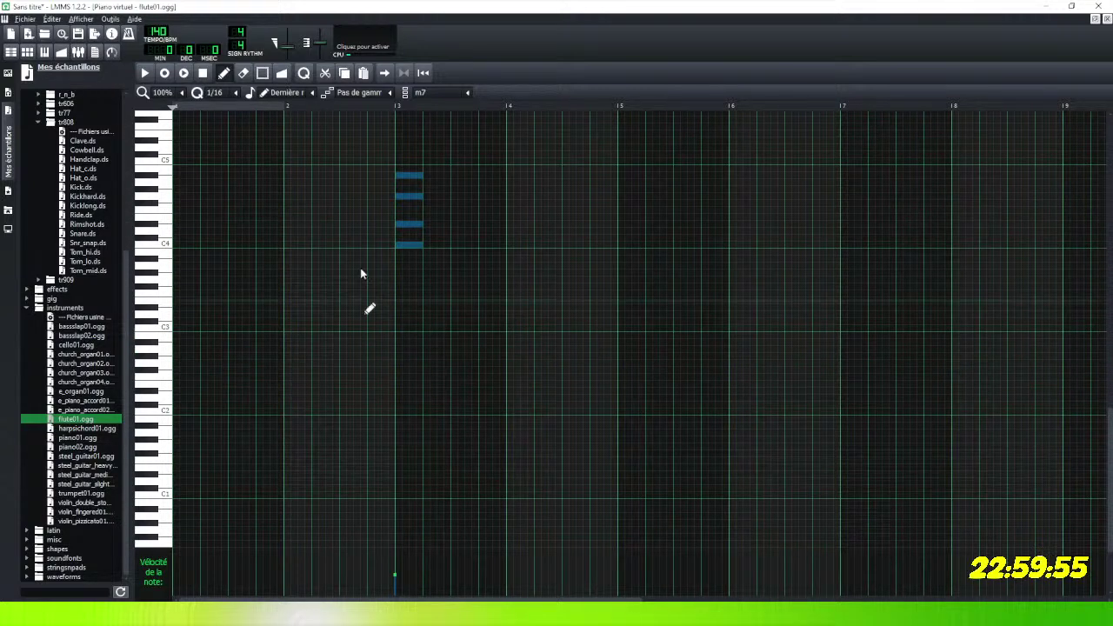
drag(408, 243, 408, 326)
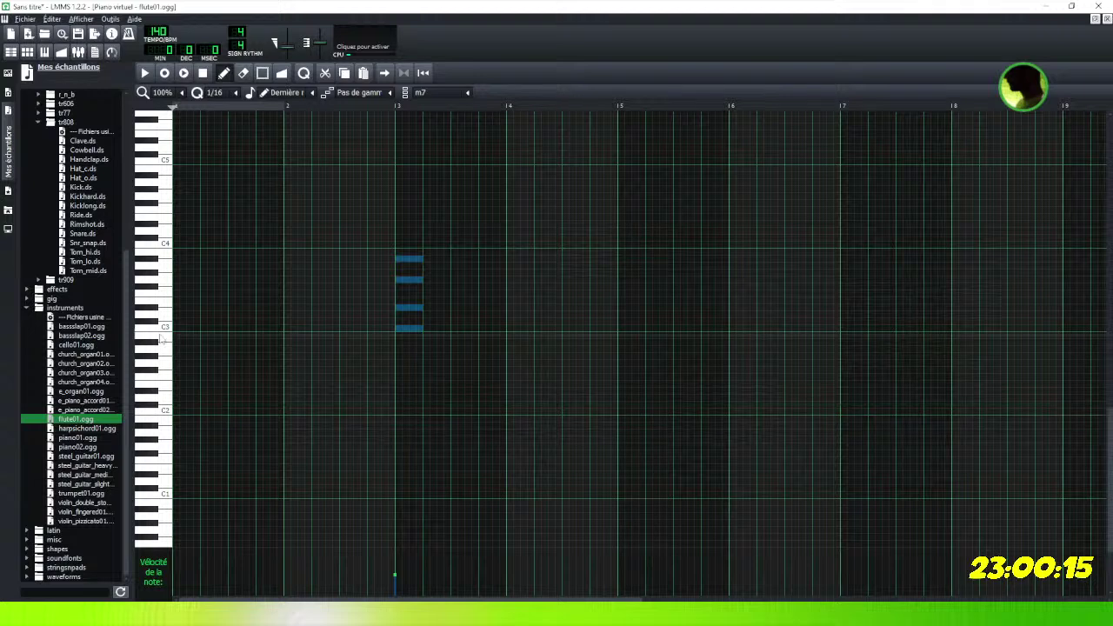
Try pasting a copy of the m7 chord near the start of bar 1 and remove its four notes.
key(ctrl+a)
key(ctrl+c)
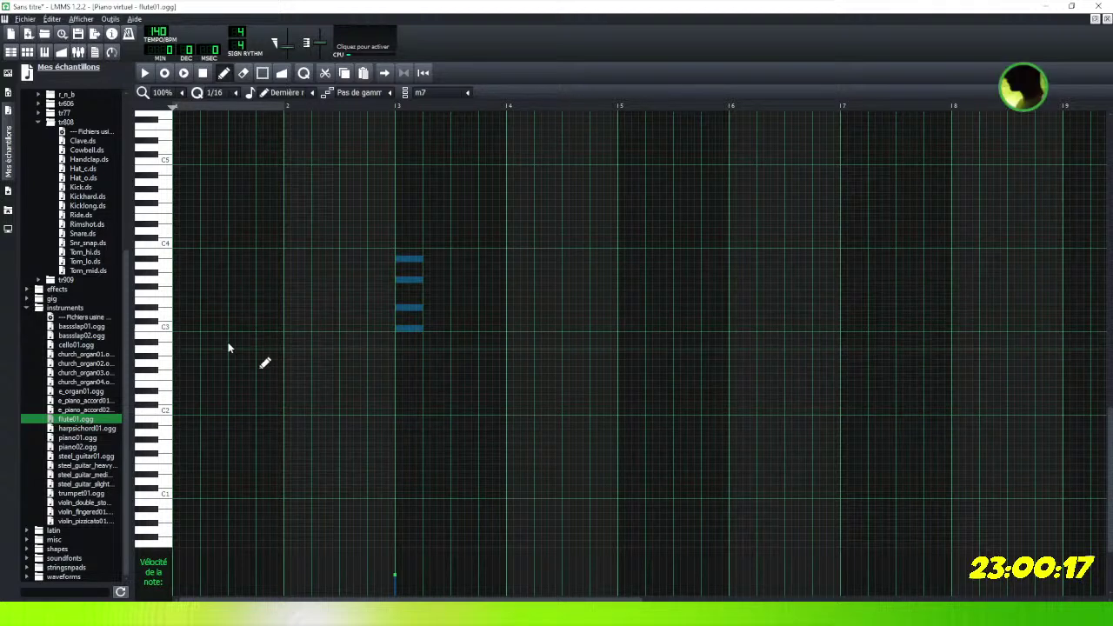
key(ctrl+v)
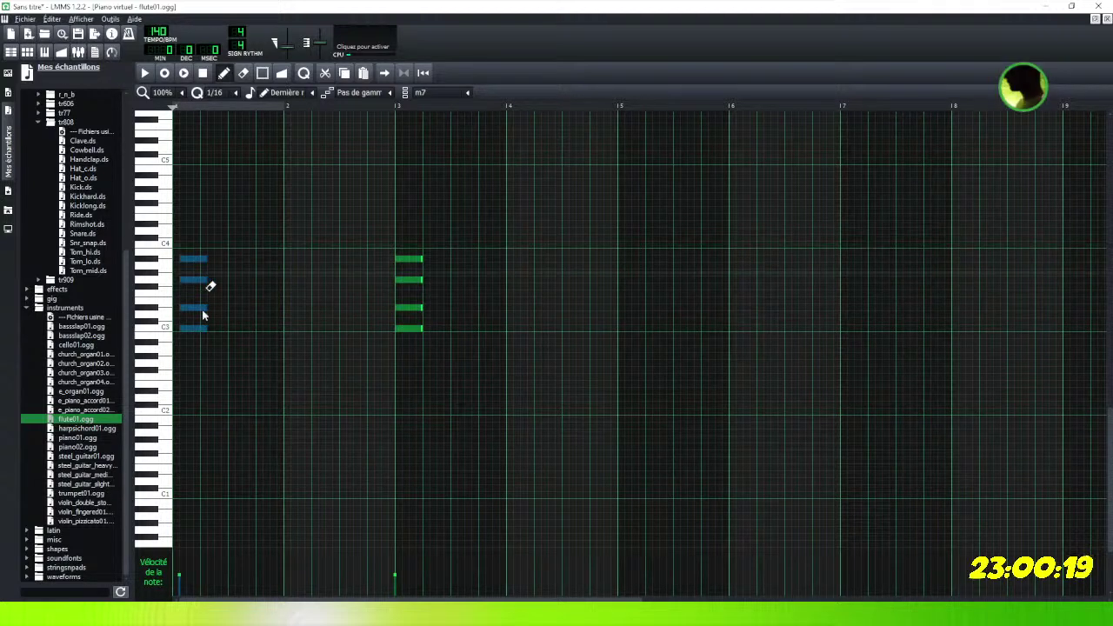
right_click(200, 258)
right_click(200, 279)
right_click(200, 307)
right_click(200, 328)
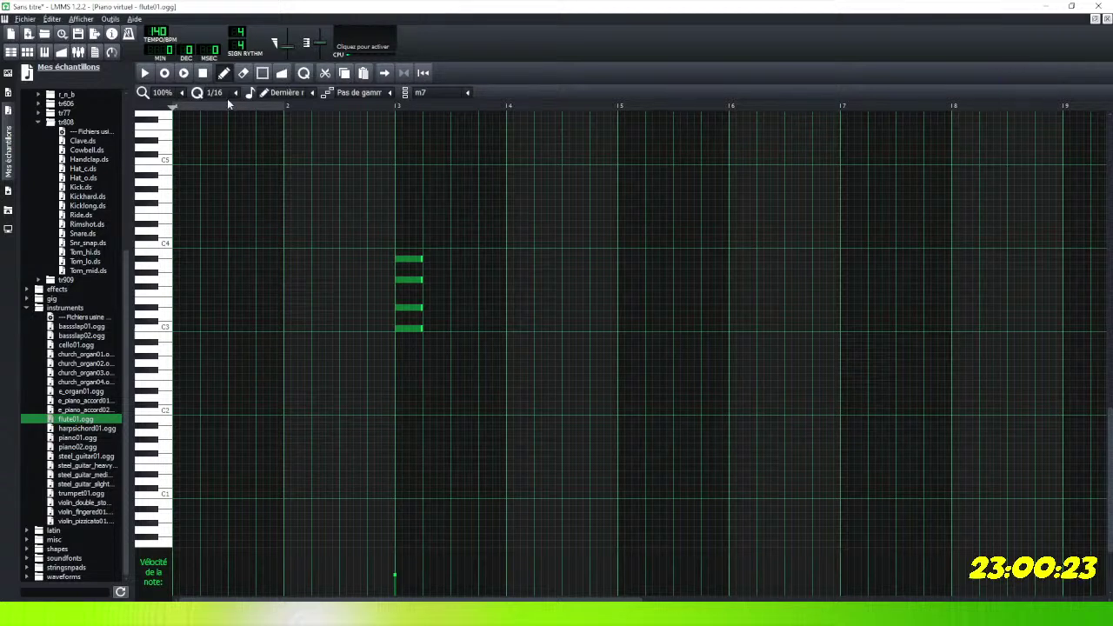
Turn chord mode off, place four rising notes C3, C#3, F#3 and A#3 across bar 1, and play the clip.
click(465, 93)
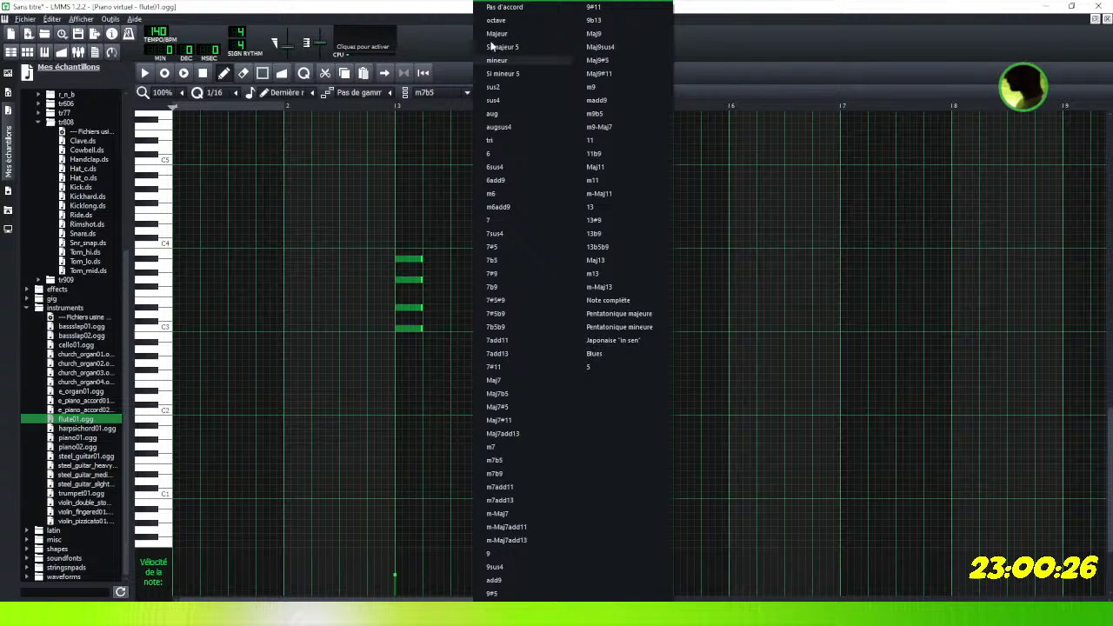
click(506, 12)
click(186, 329)
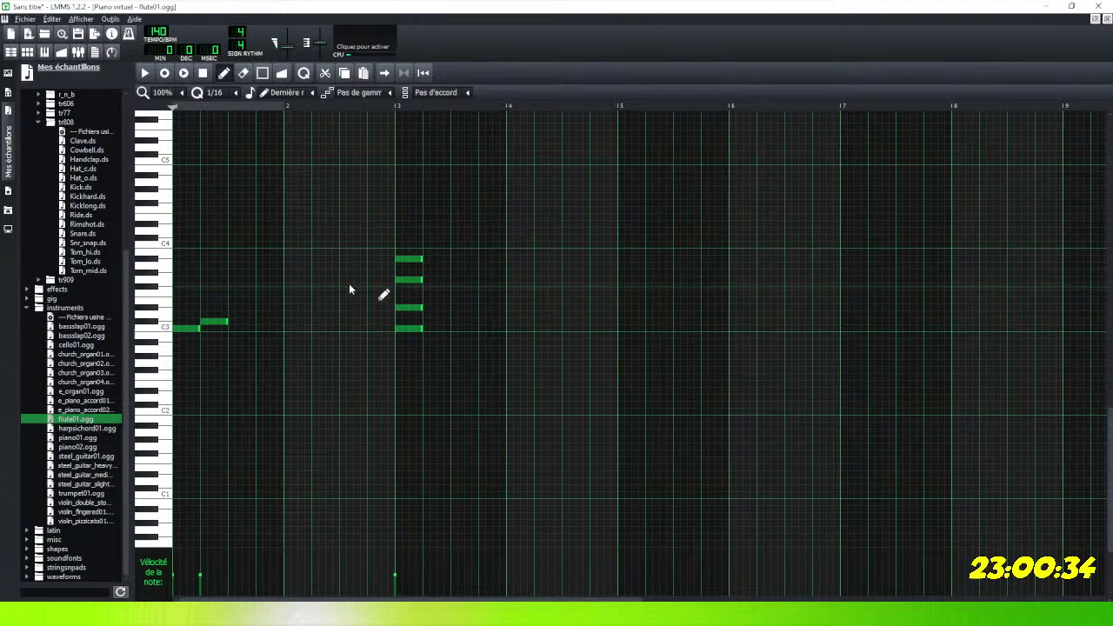
click(235, 288)
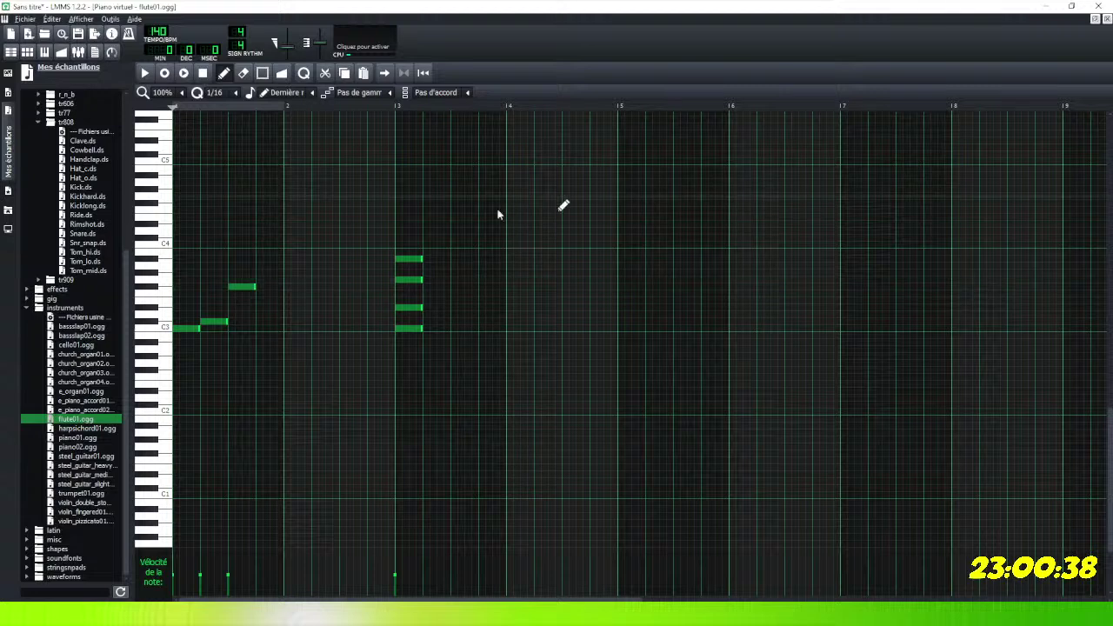
click(260, 259)
click(145, 75)
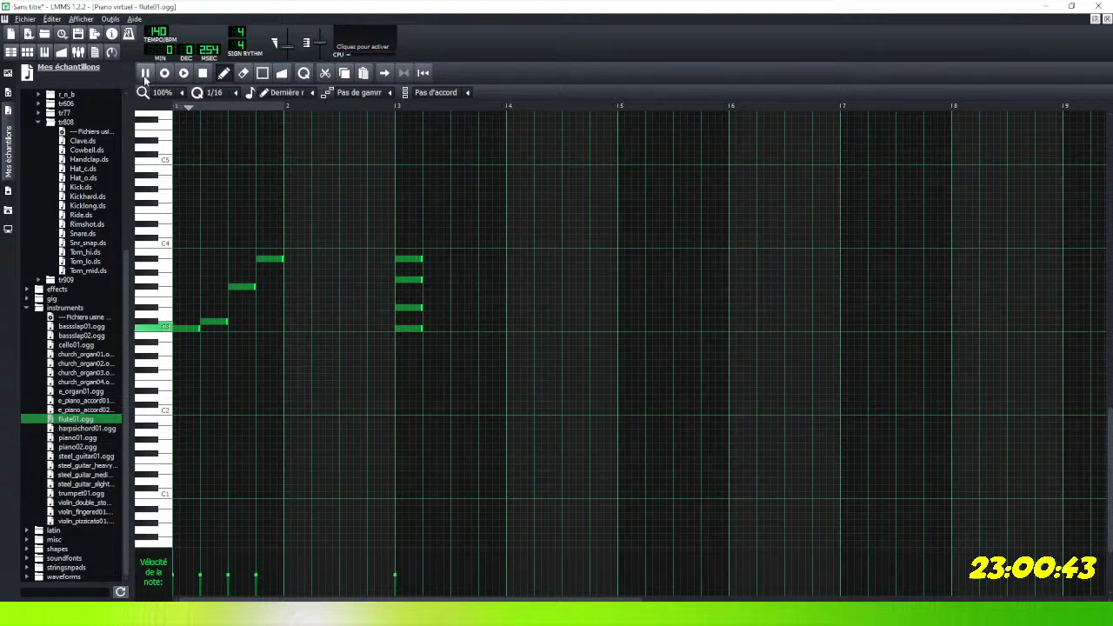
click(203, 74)
Spread the notes into a two-bar phrase with a two-beat C3, C#3, F#3, C#3, A#3 and C3, and play it.
mouse_move(221, 321)
mouse_down()
mouse_move(253, 321)
mouse_move(227, 327)
mouse_up()
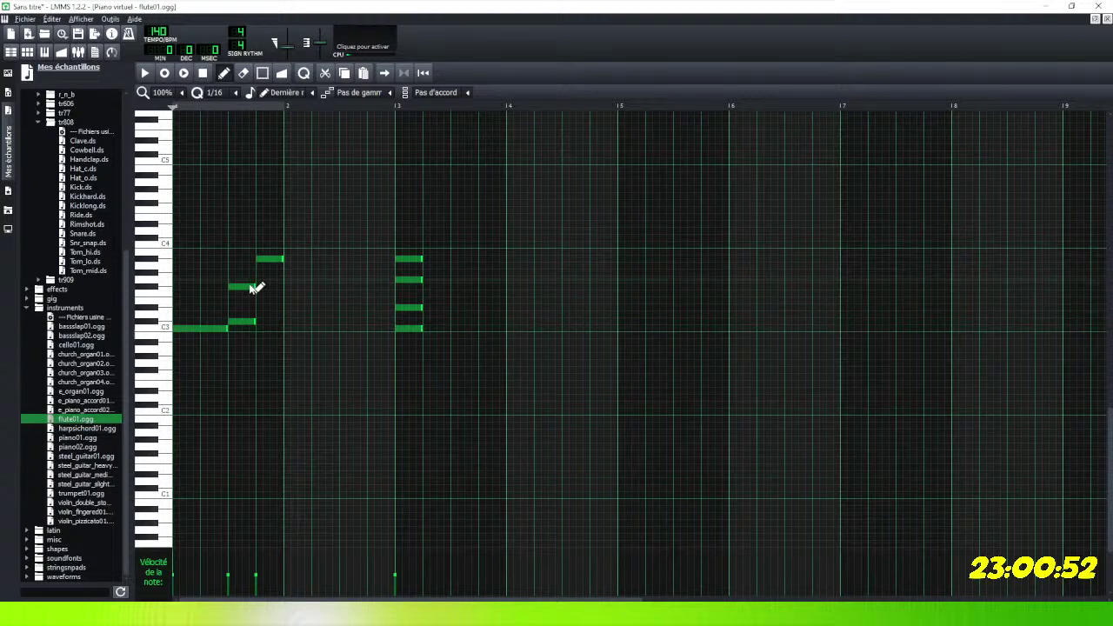
mouse_move(261, 286)
mouse_down()
mouse_move(279, 287)
mouse_move(293, 321)
mouse_up()
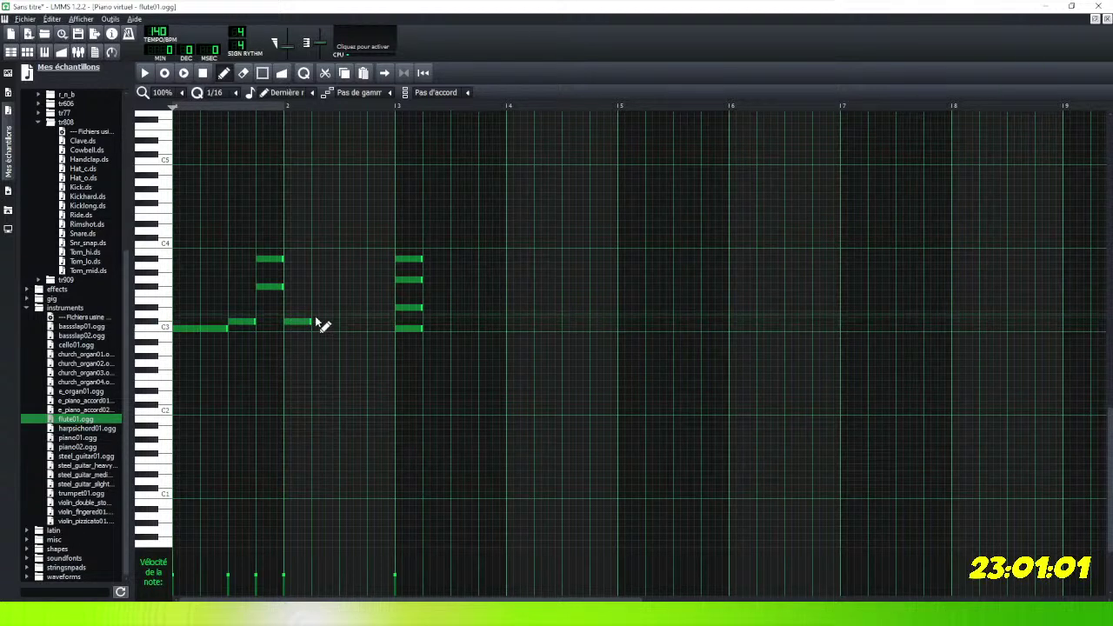
drag(278, 261, 333, 262)
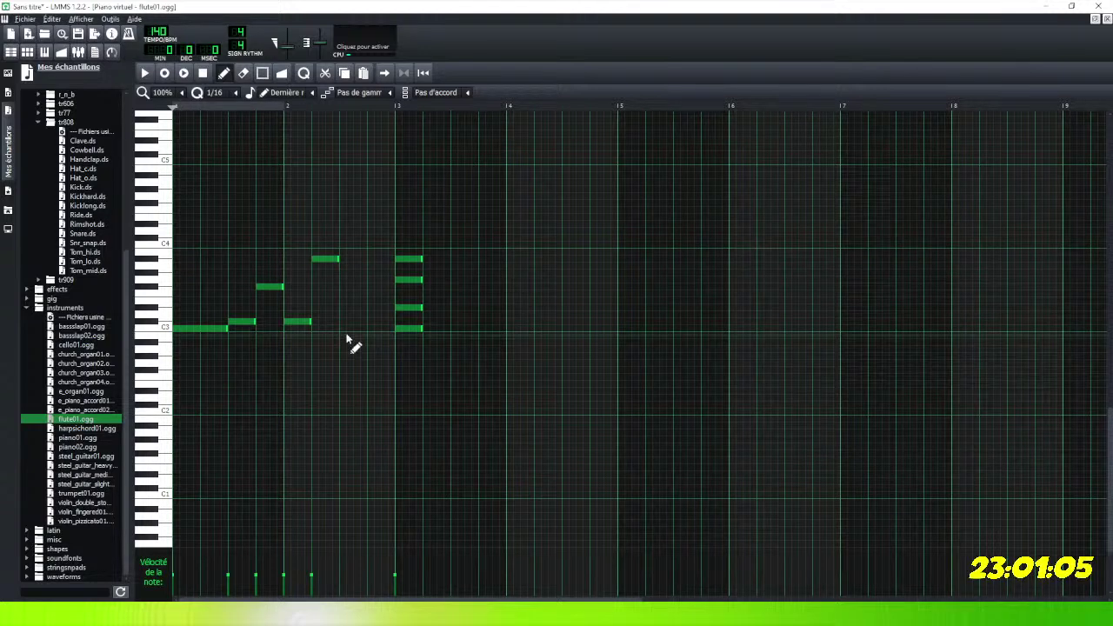
click(344, 329)
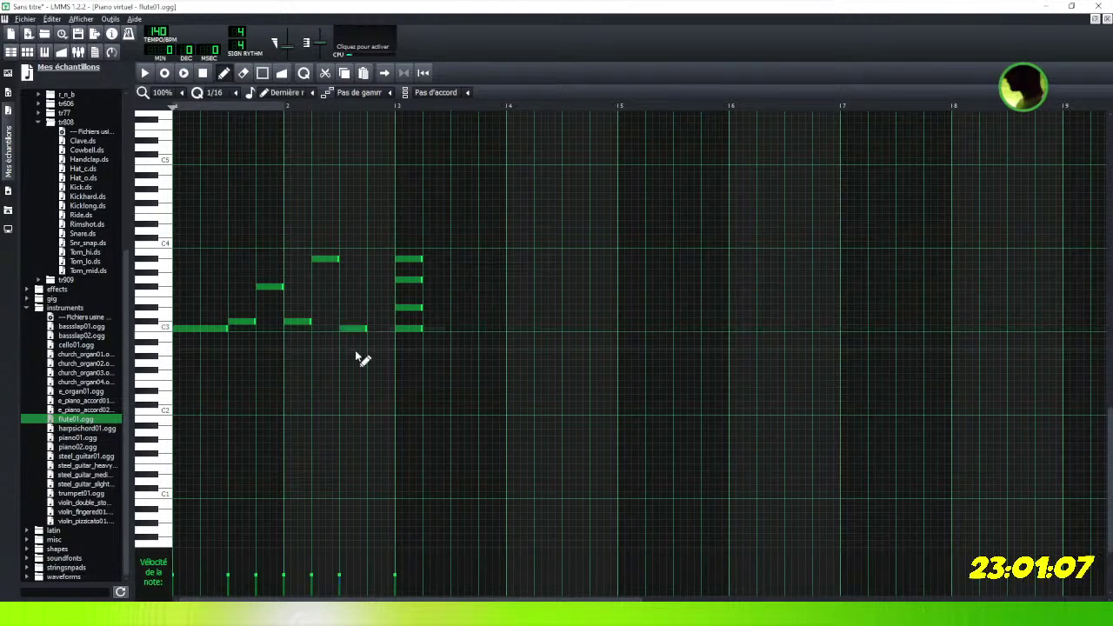
click(144, 73)
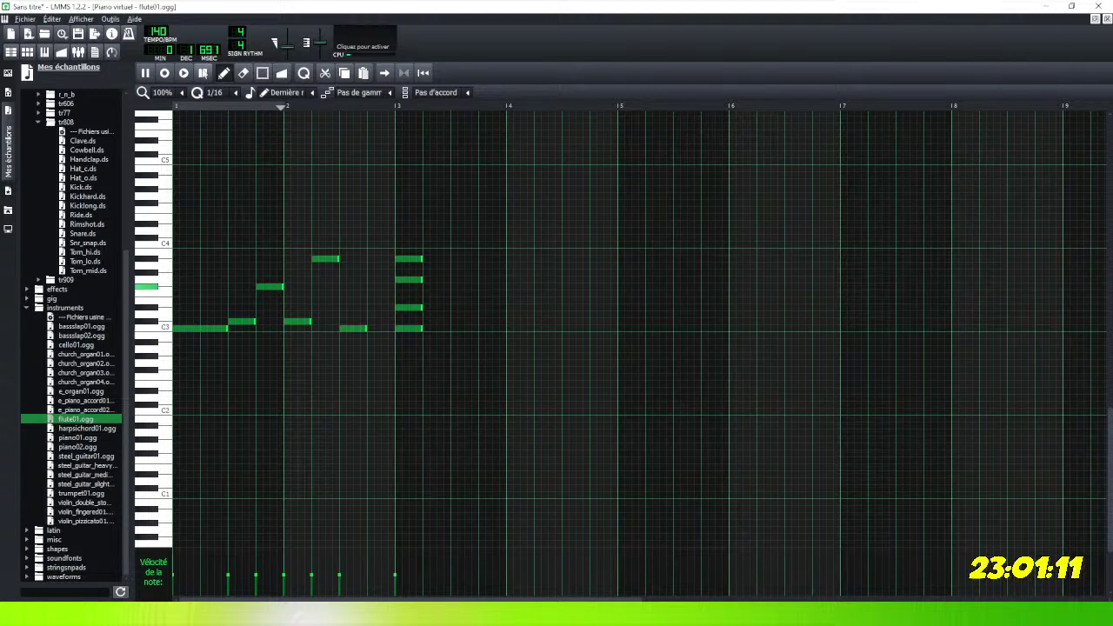
click(206, 74)
Delete the m7 chord at bar 3 and copy the whole two-bar phrase to the start of bar 3.
drag(424, 254, 411, 365)
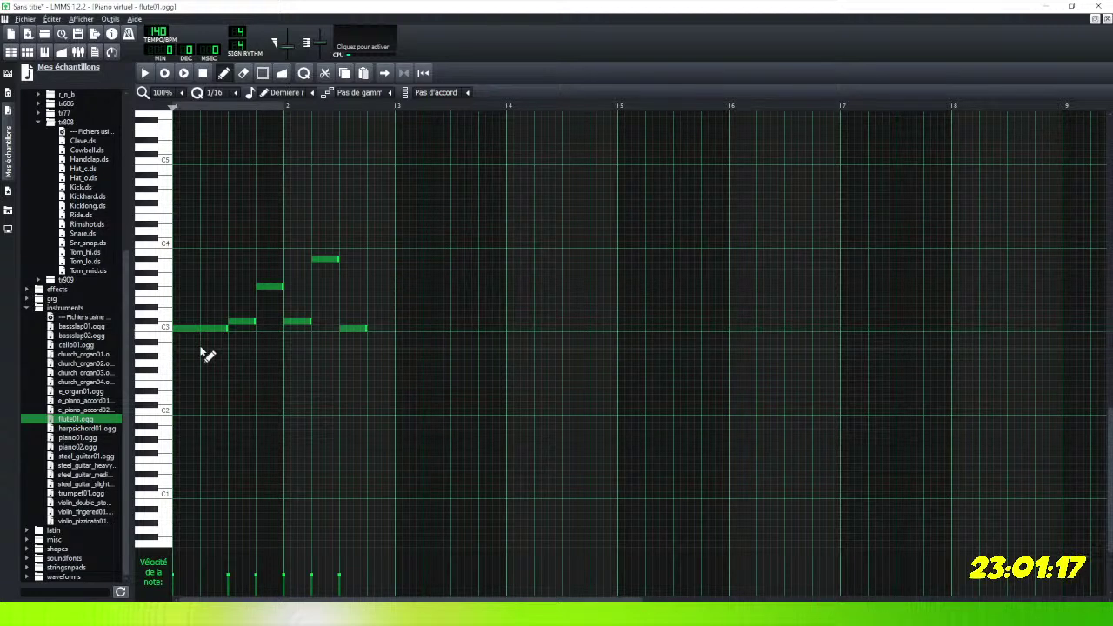
key(shift+s)
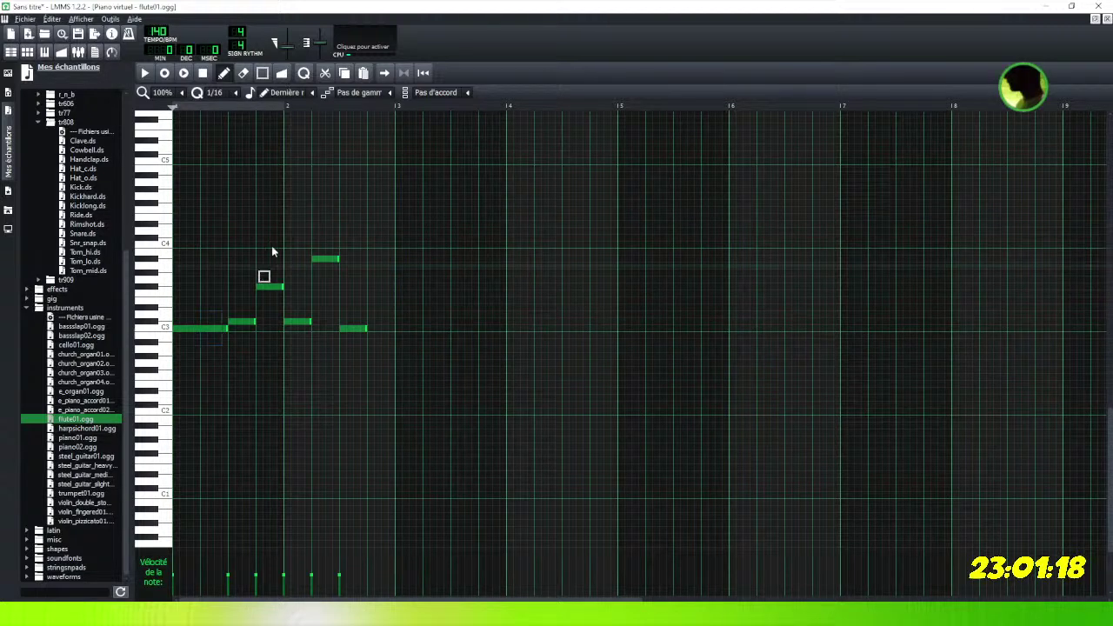
key(ctrl+a)
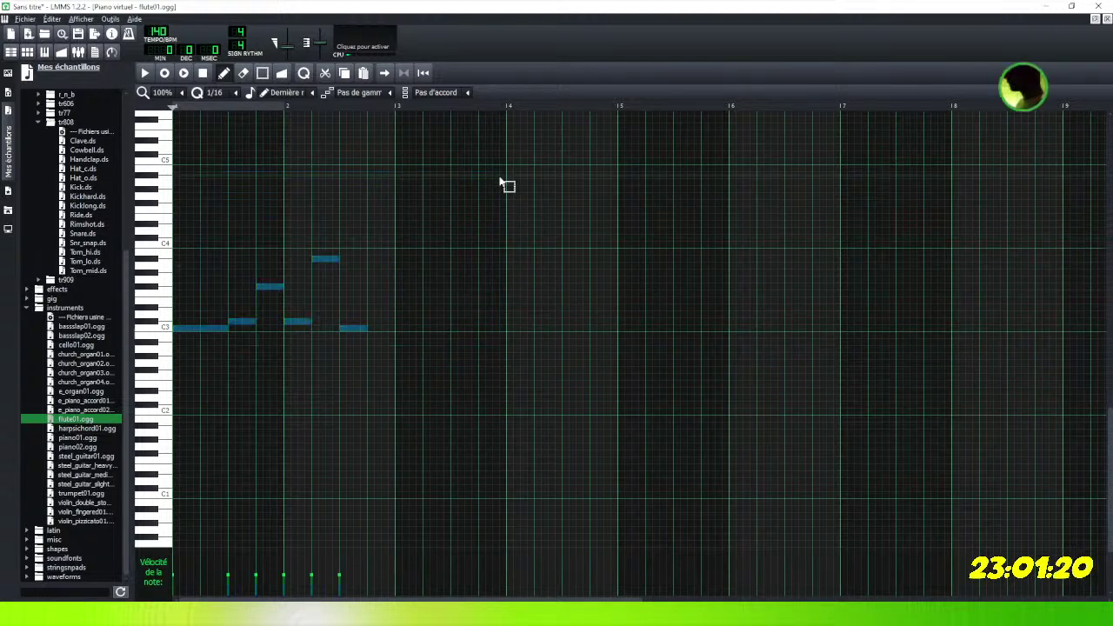
click(193, 329)
mouse_move(193, 328)
mouse_down()
mouse_move(496, 315)
mouse_move(406, 333)
mouse_move(420, 326)
mouse_up()
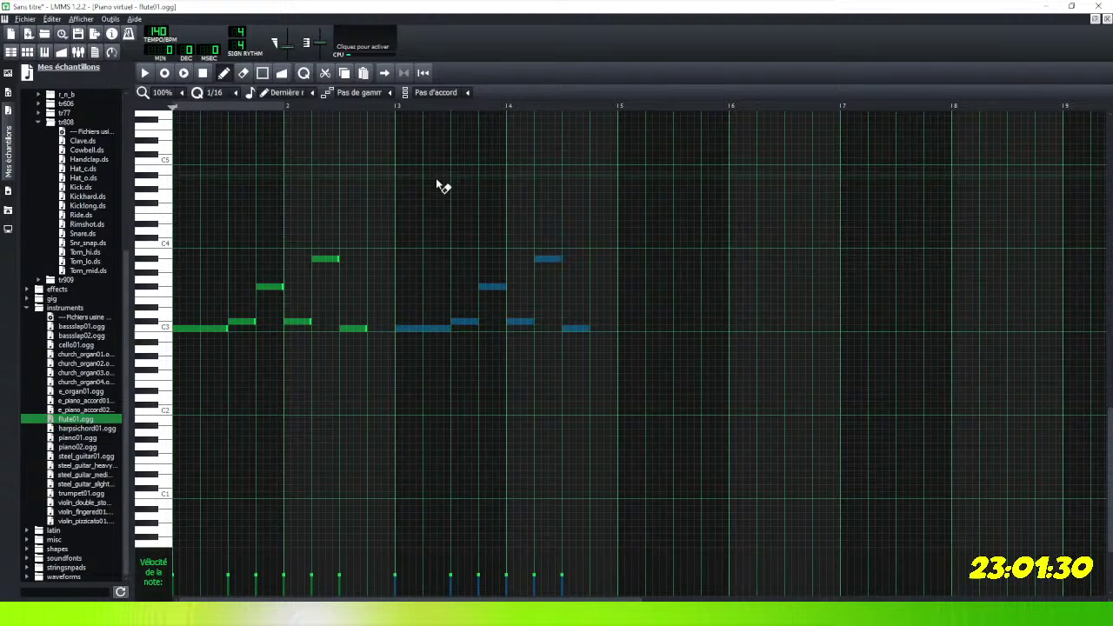
click(656, 217)
right_click(681, 218)
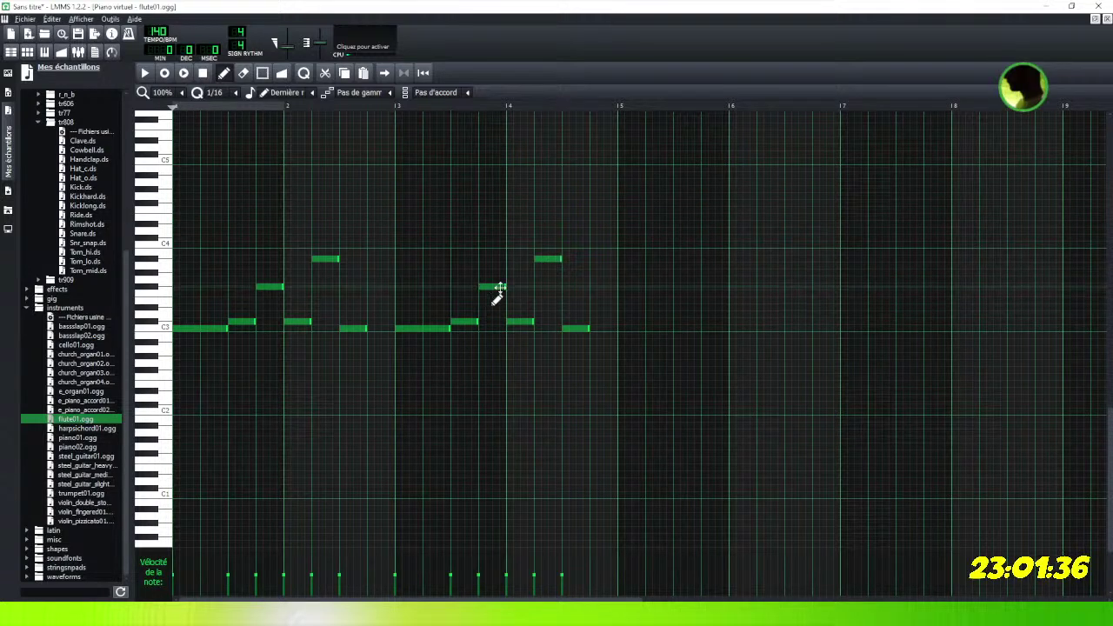
Swap the positions of the F#3 and A#3 notes in the copied phrase across bars 3 and 4, and play the clip.
drag(495, 286, 546, 290)
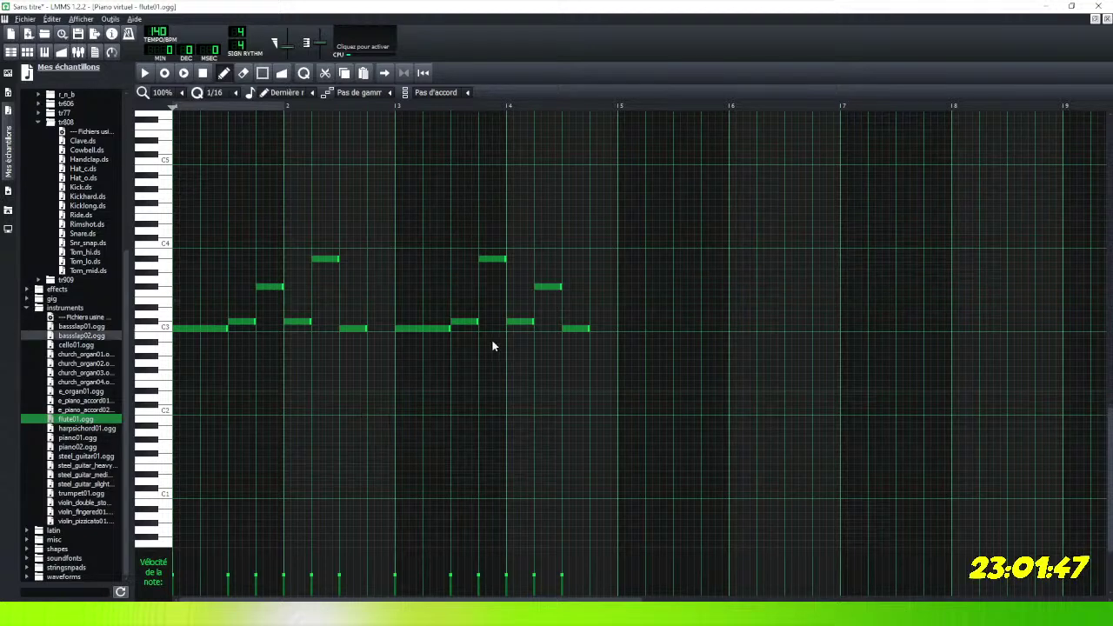
click(144, 74)
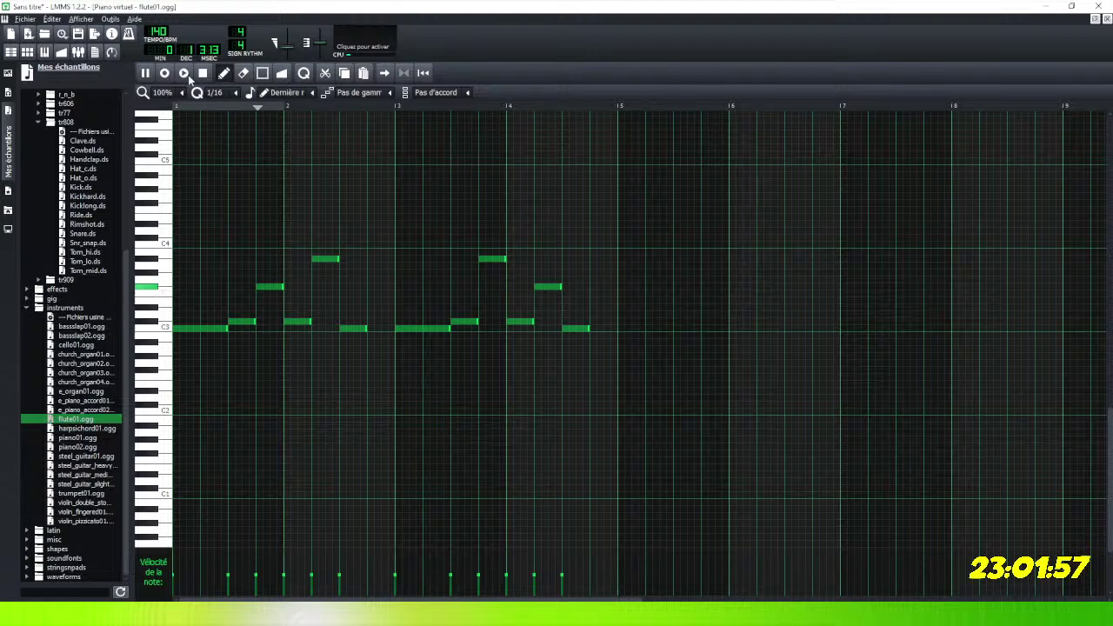
key(space)
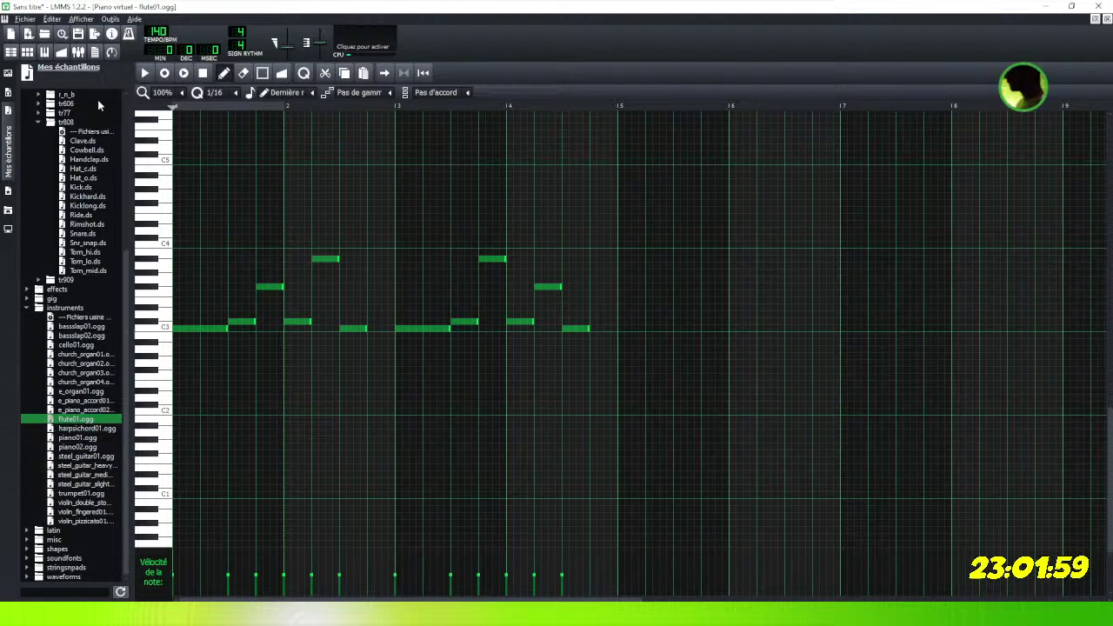
Return to the song editor, duplicate the flute01.ogg clip to bar 5, and play the song.
click(1107, 20)
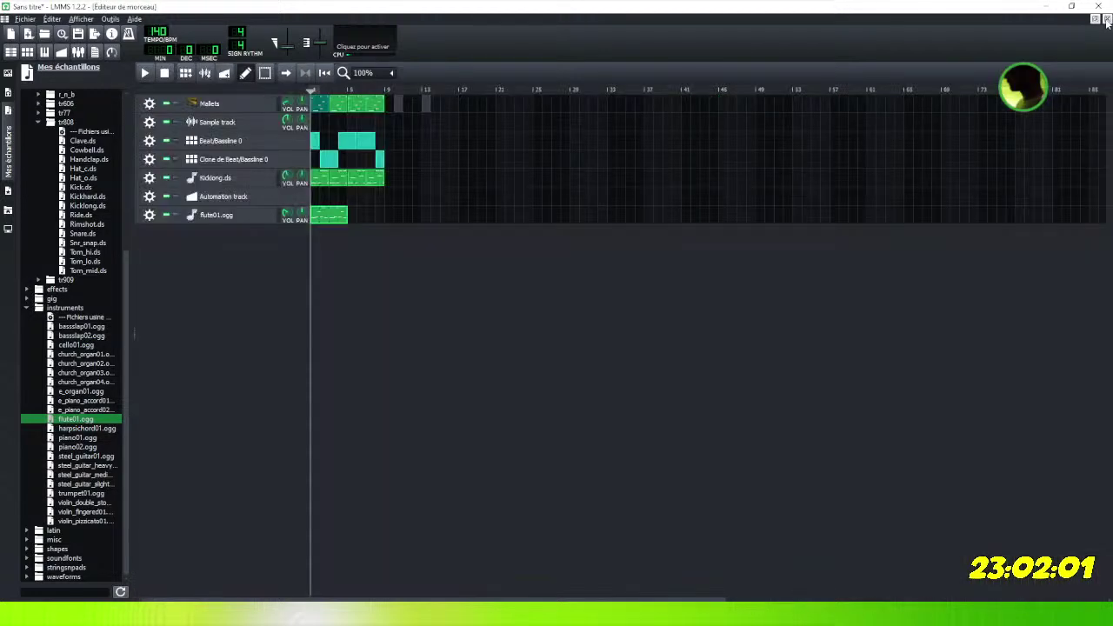
right_click(338, 219)
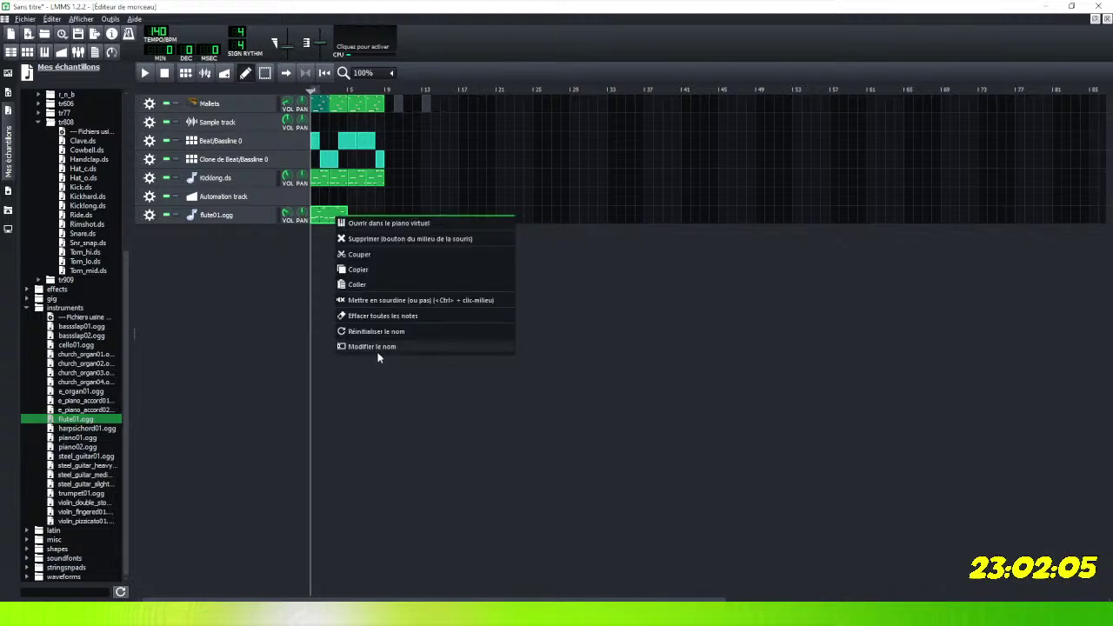
click(357, 270)
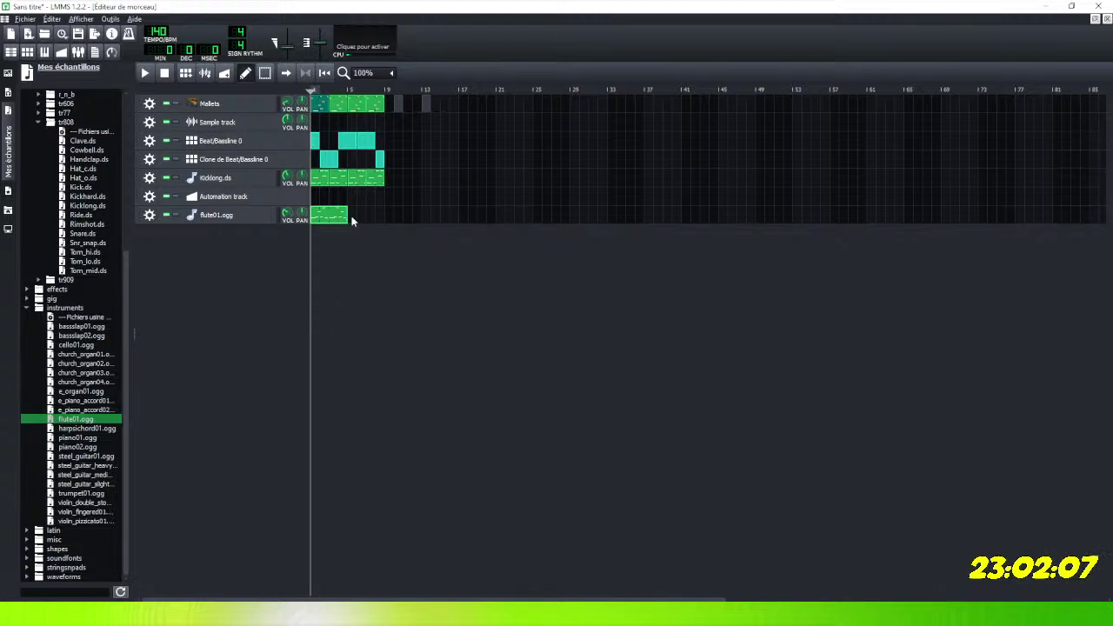
right_click(354, 219)
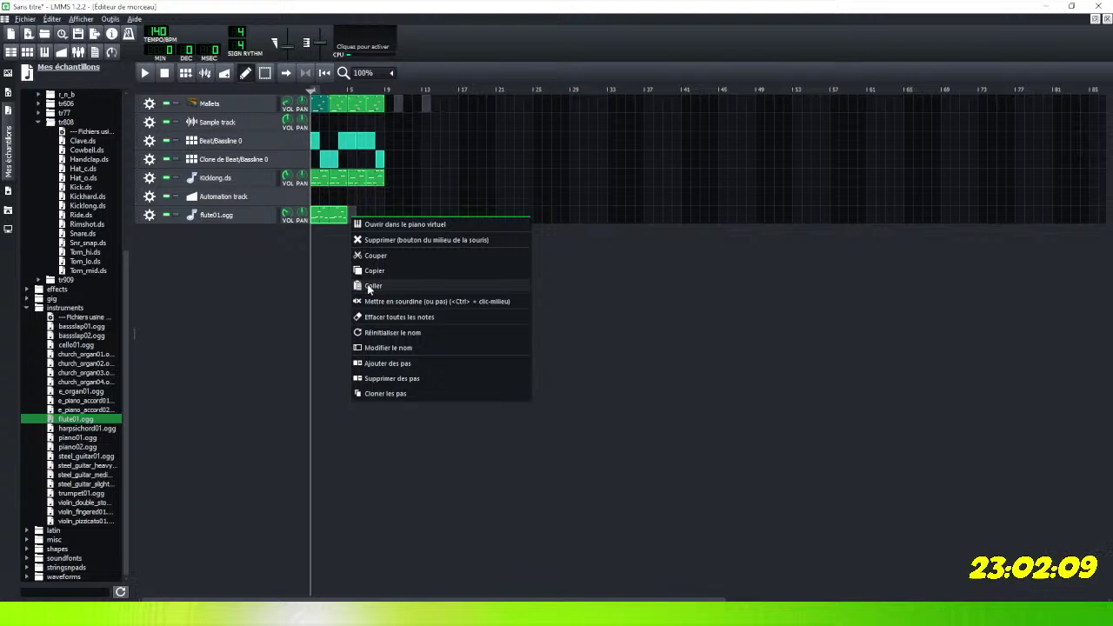
click(369, 287)
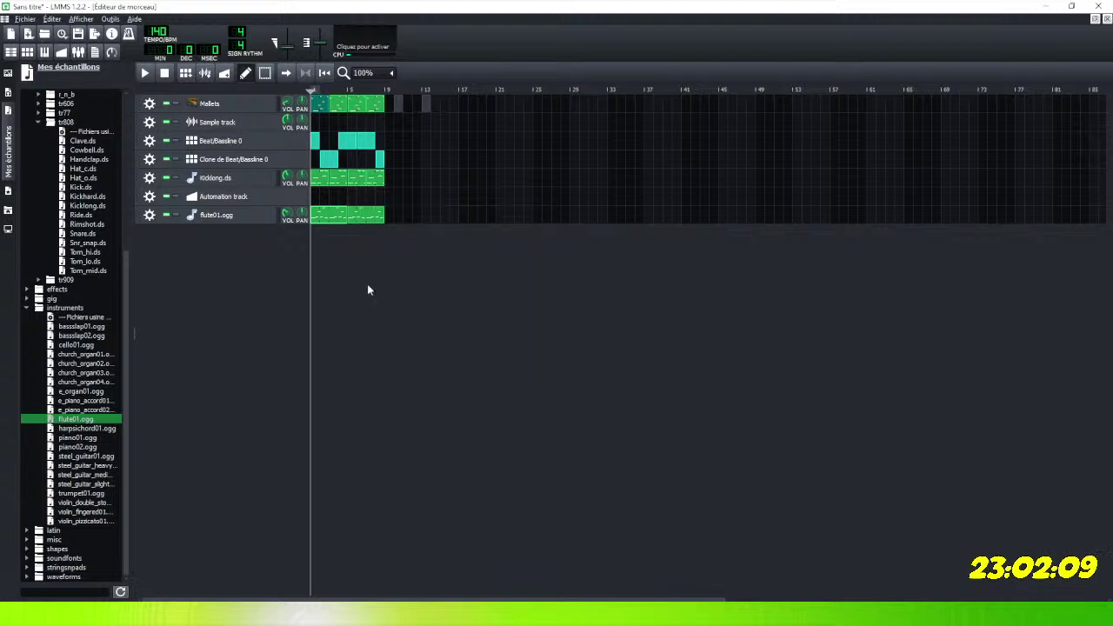
click(146, 73)
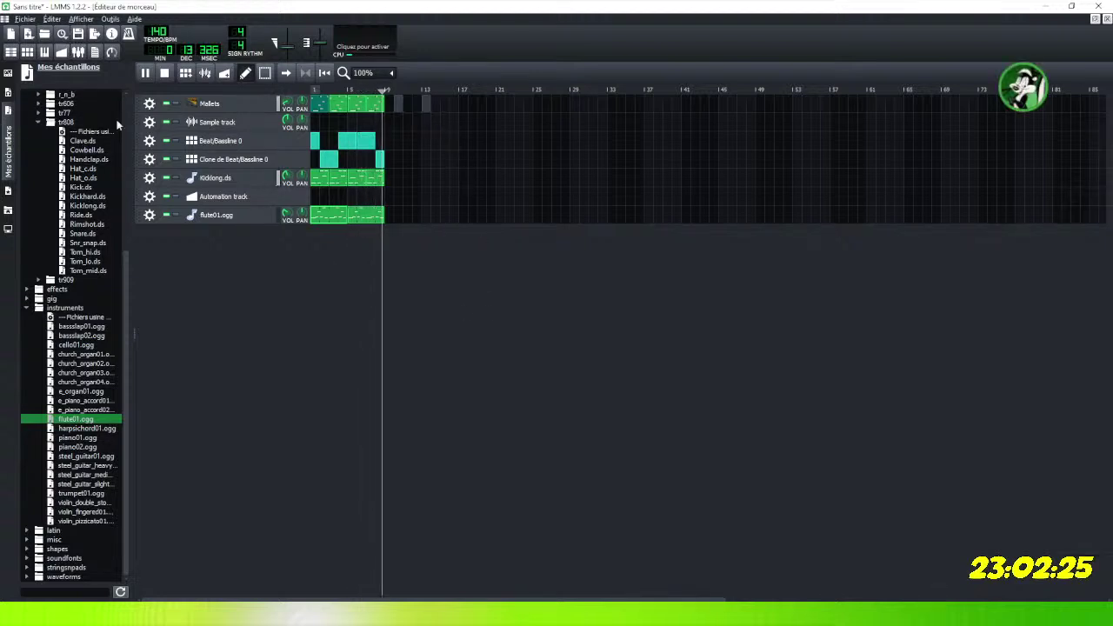
click(164, 73)
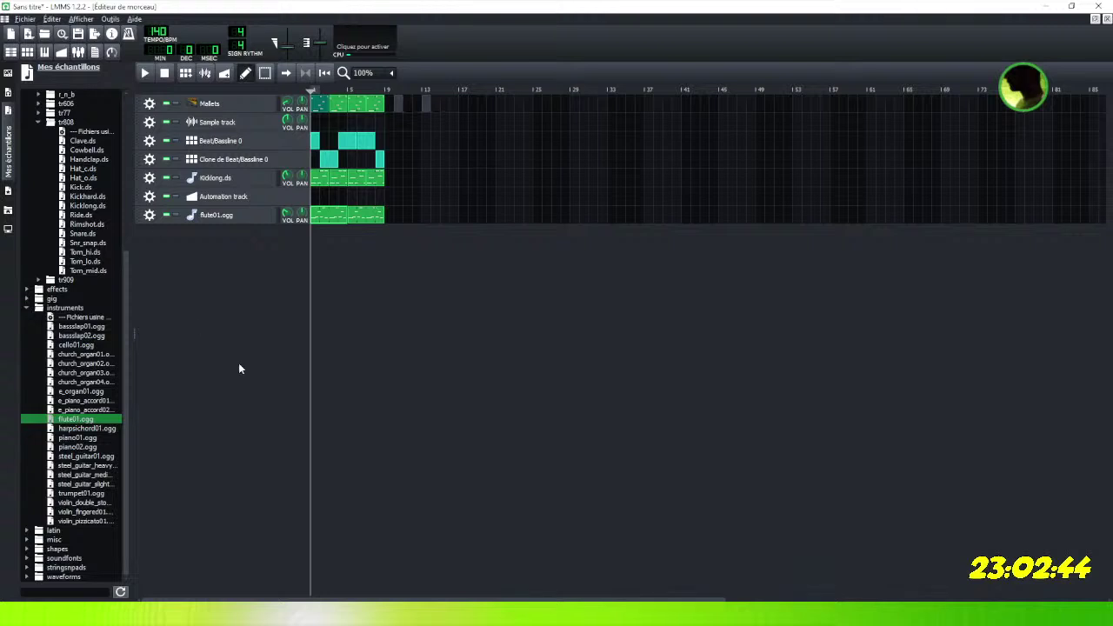
Reopen the first flute clip and review the piano roll's quantization, note length and zoom options.
double_click(323, 219)
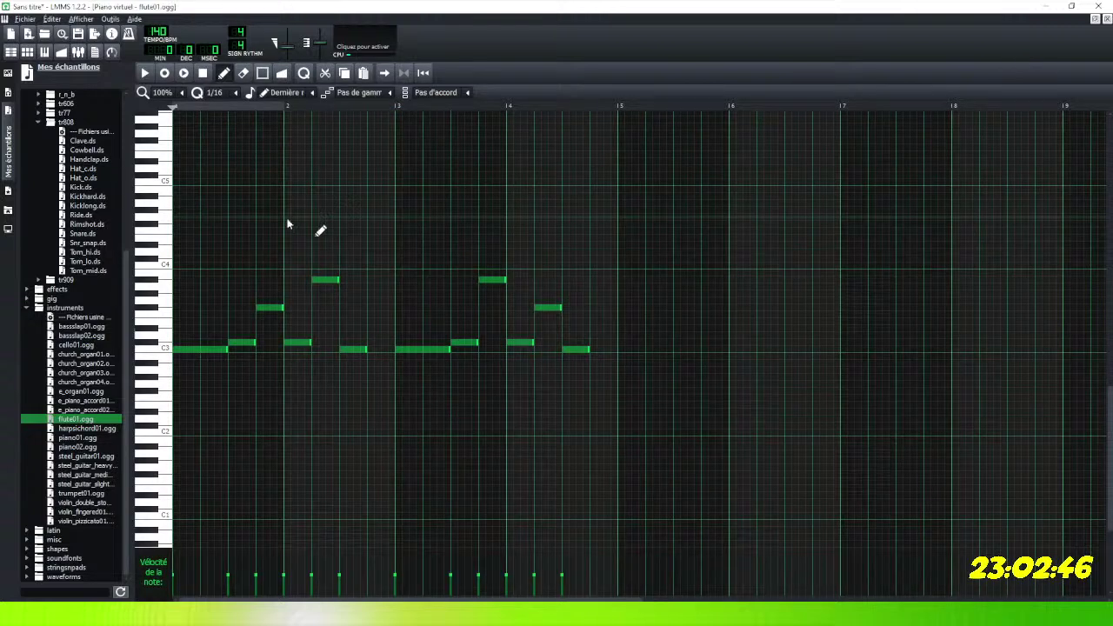
click(235, 95)
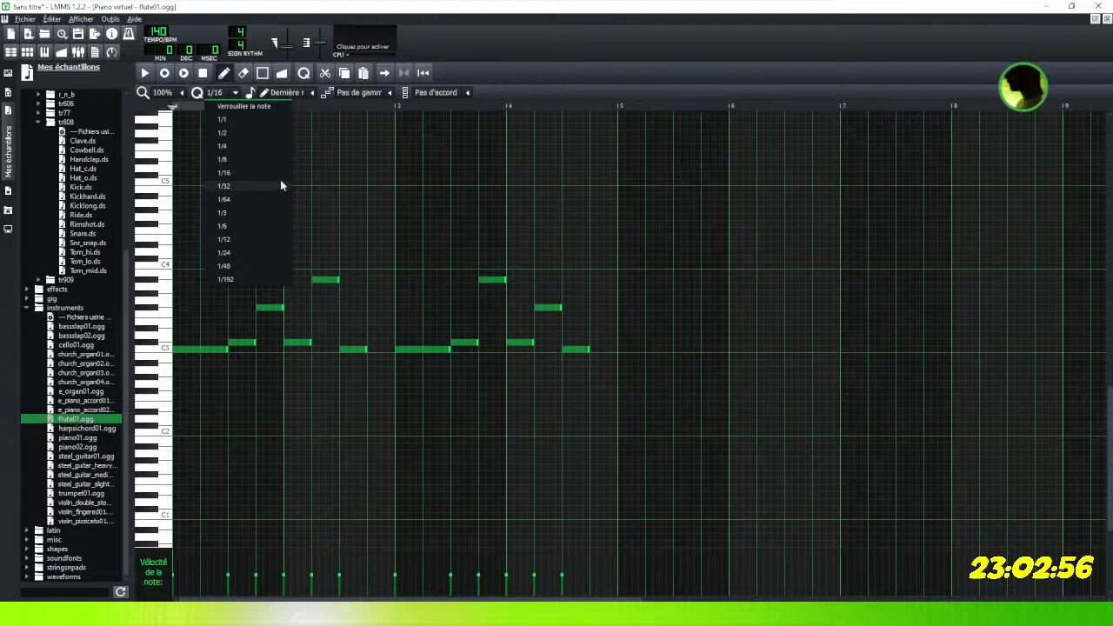
click(315, 92)
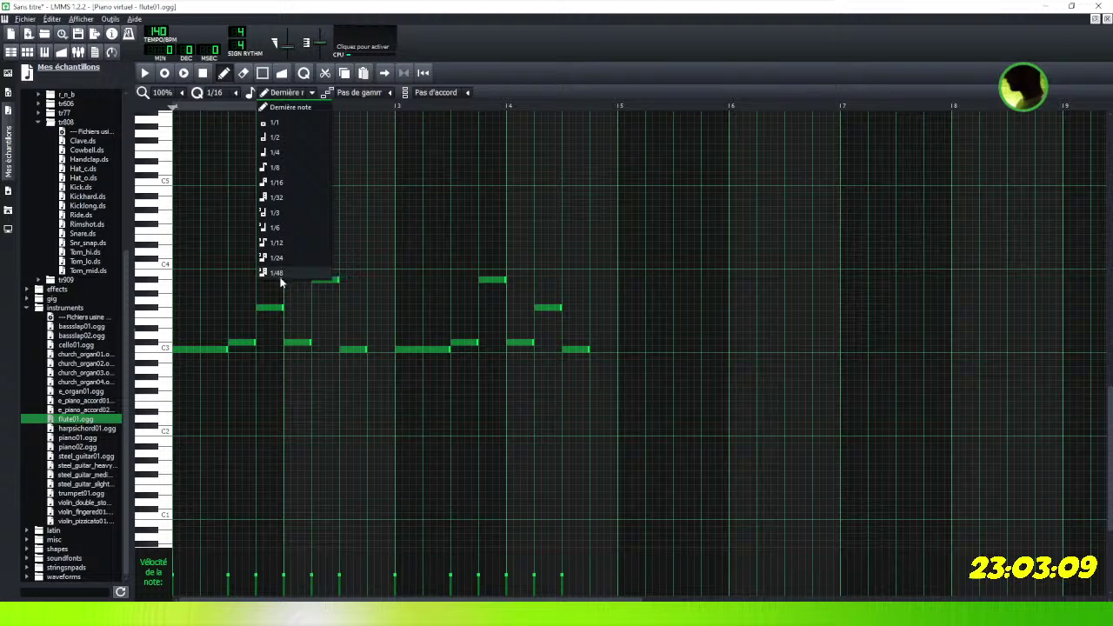
click(181, 93)
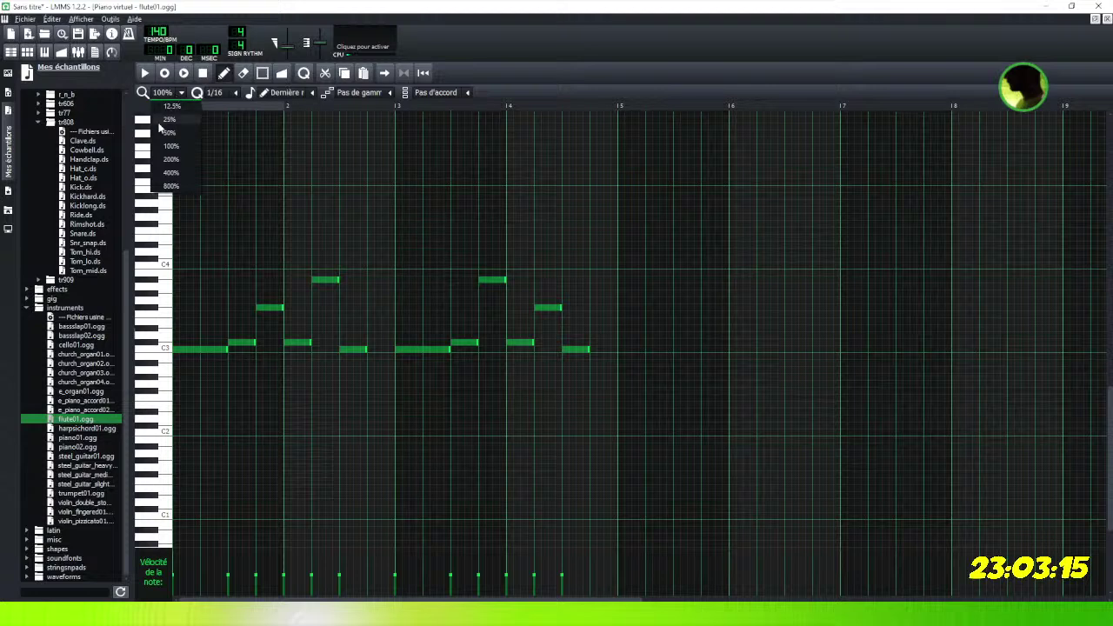
key(Escape)
scroll(160, 159, up, 1)
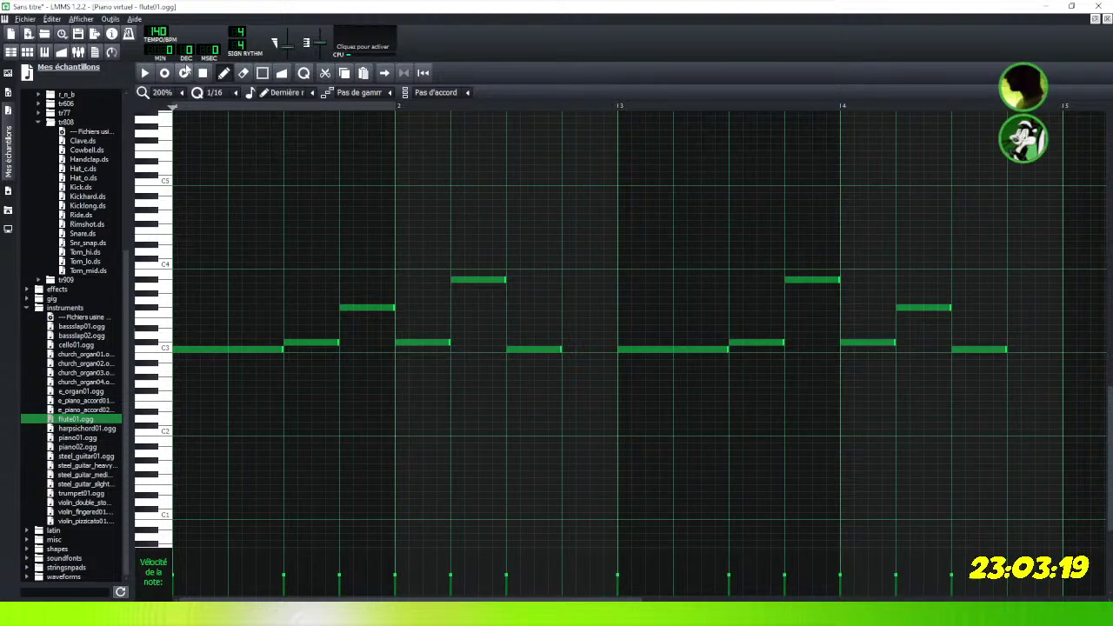
Shorten the opening C3 note by one sixteenth and set the piano roll zoom to 12.5%.
click(182, 93)
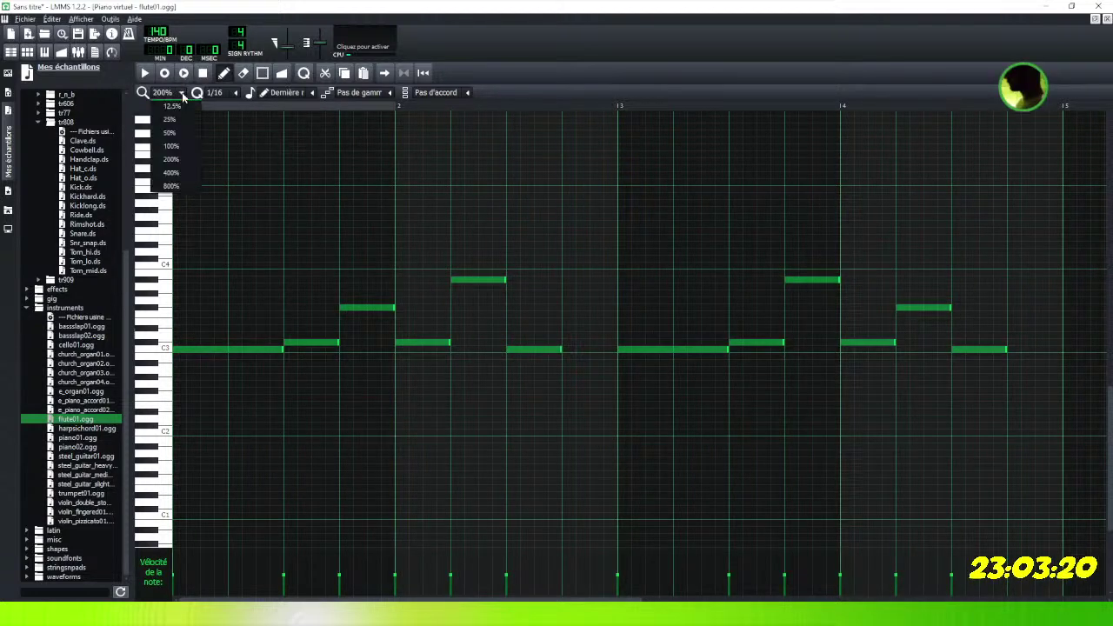
click(170, 172)
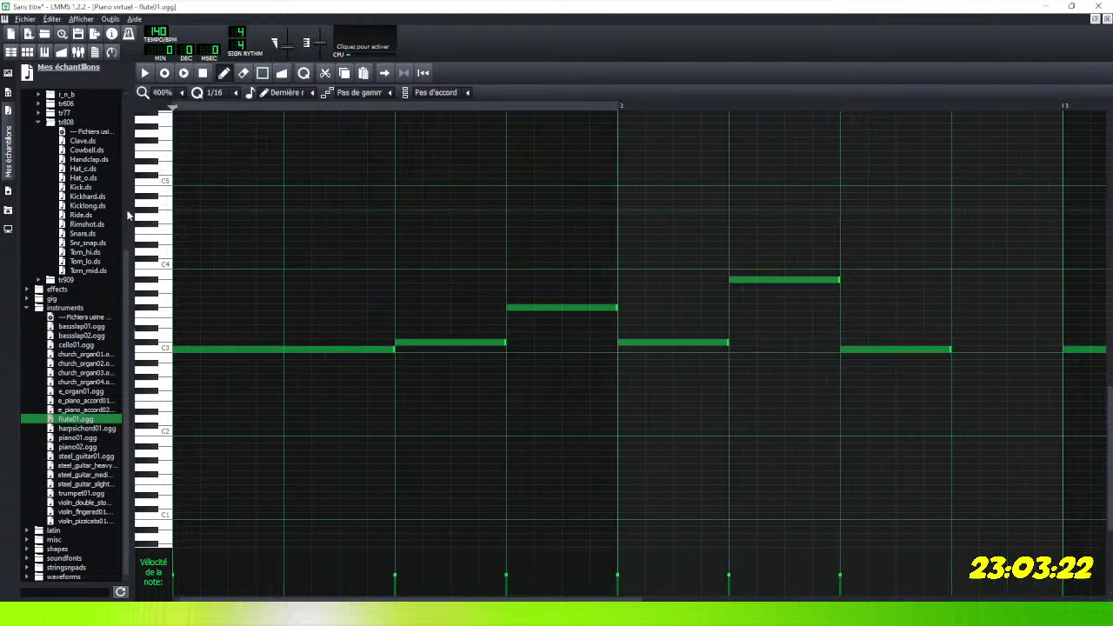
click(380, 355)
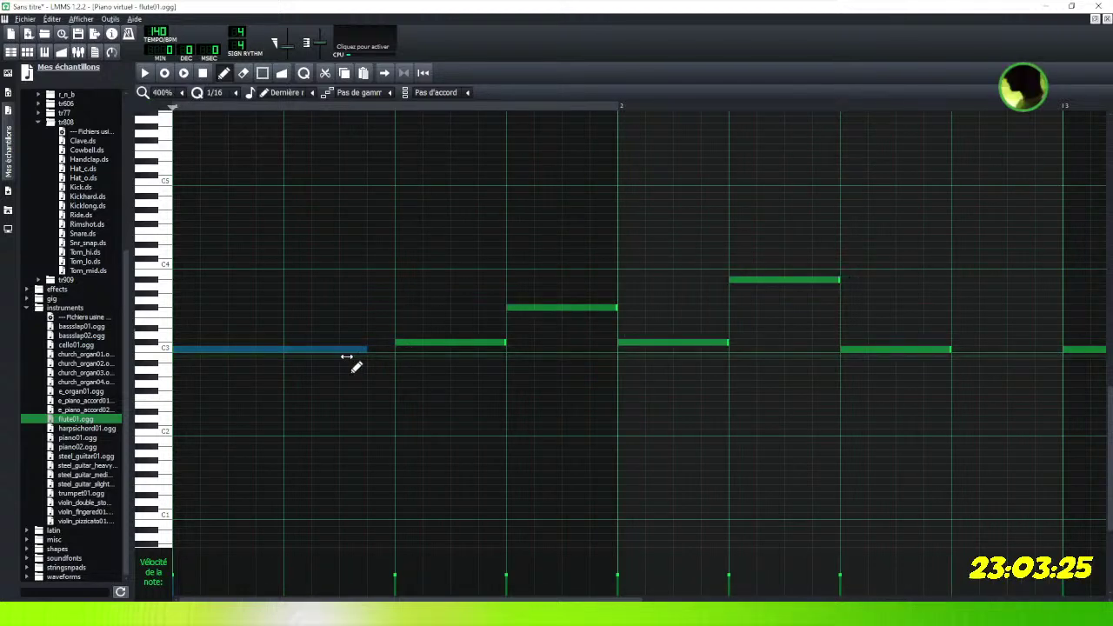
drag(371, 355, 348, 348)
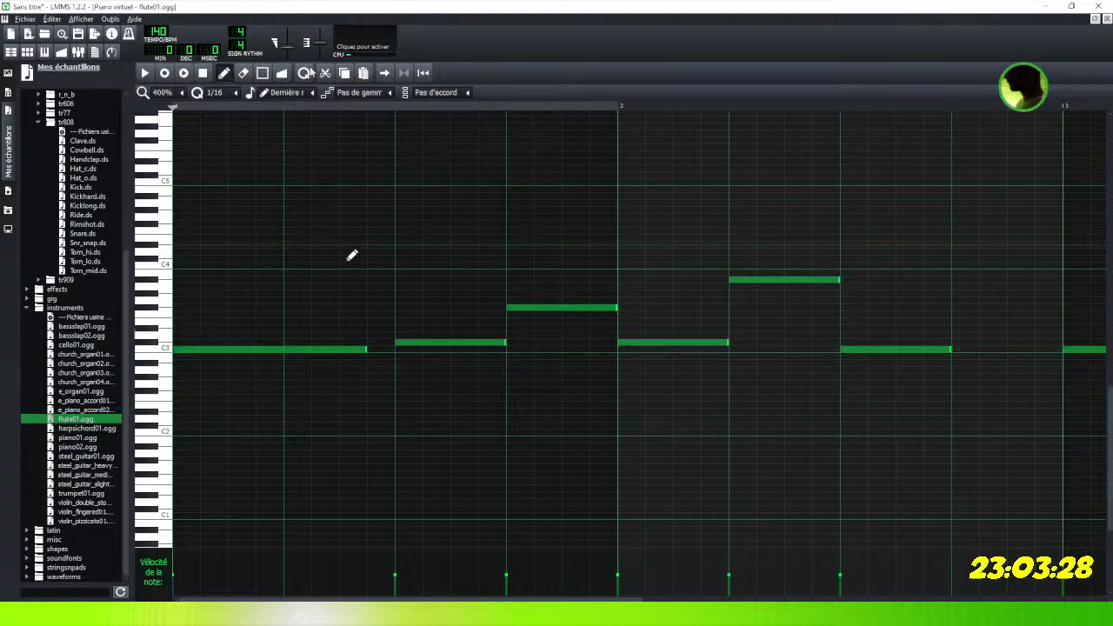
click(182, 94)
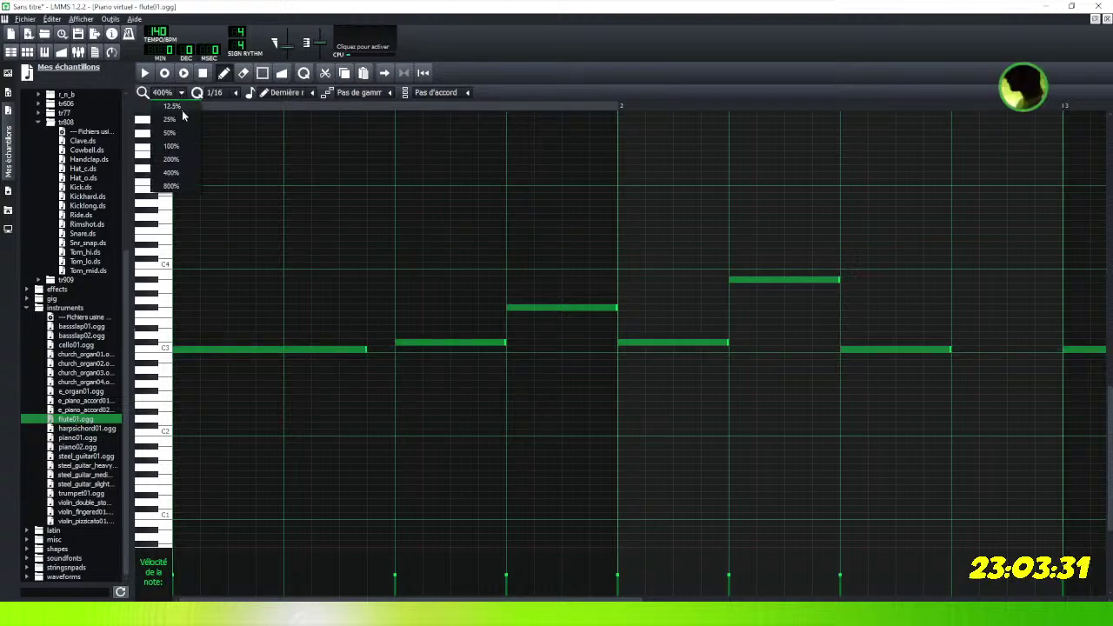
click(182, 106)
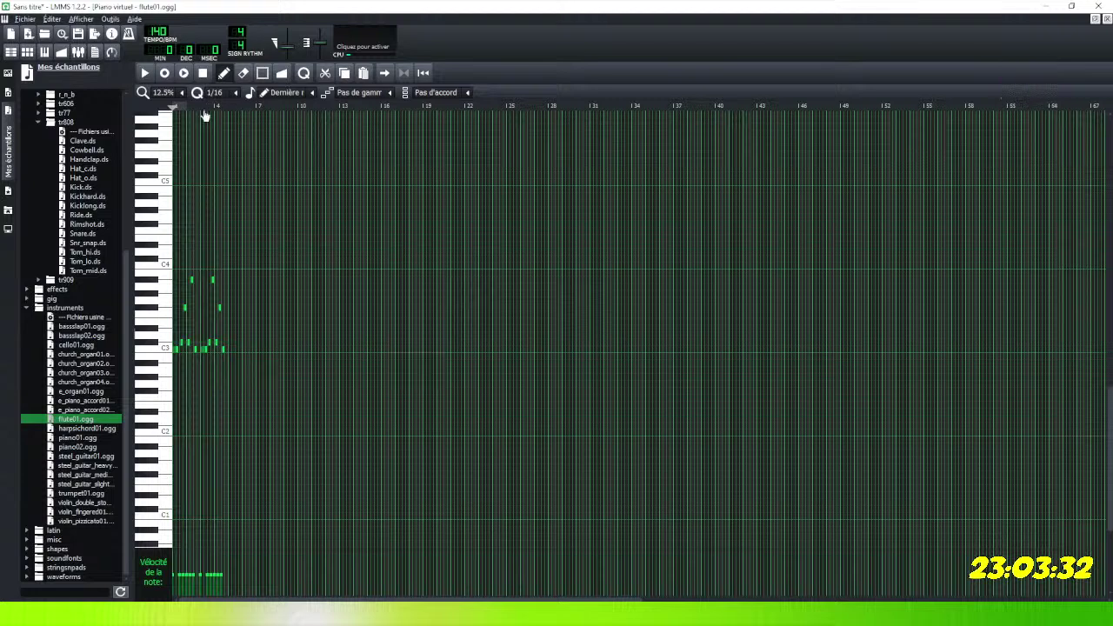
Raise the velocity of the C#3 opening bar 2, readjust the A#3 after it, and lower the C#3 in bar 1.
click(182, 94)
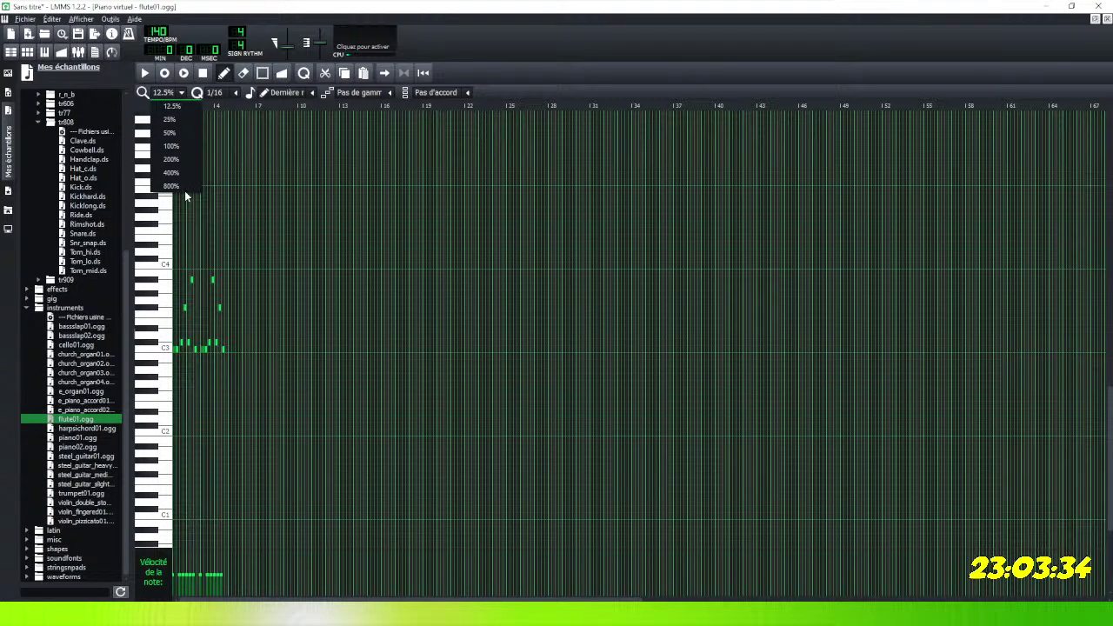
click(172, 146)
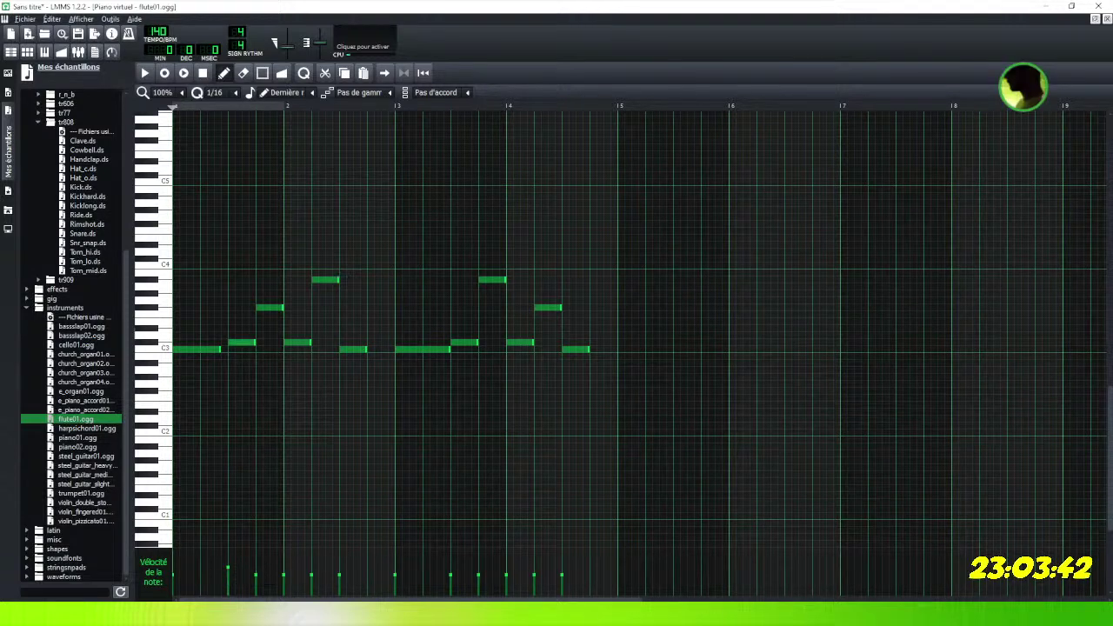
click(284, 564)
double_click(312, 575)
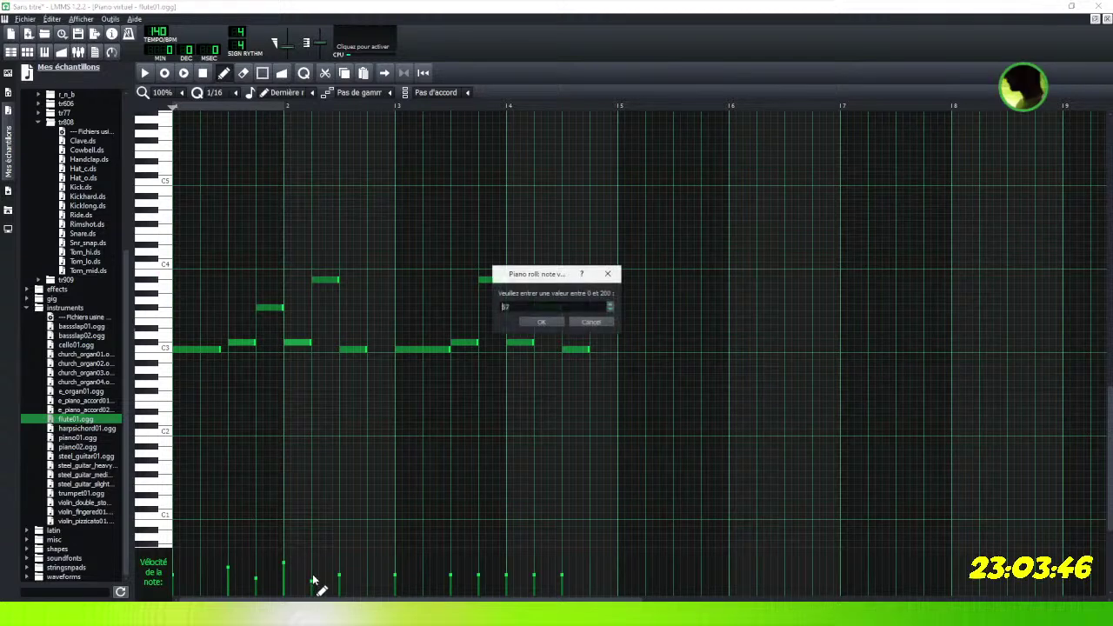
text(67)
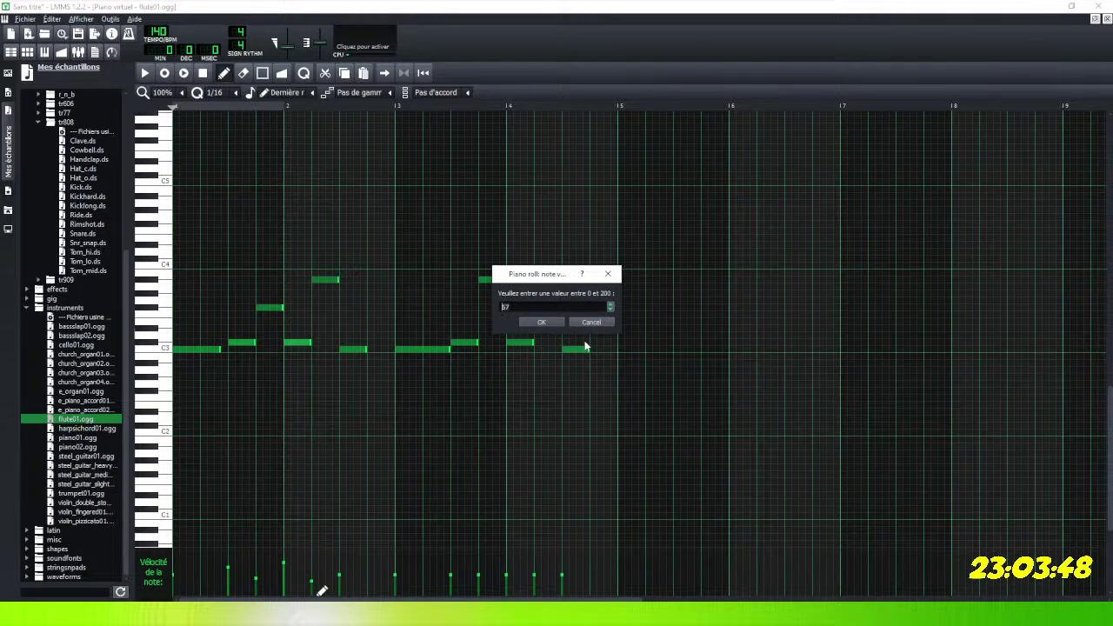
click(608, 274)
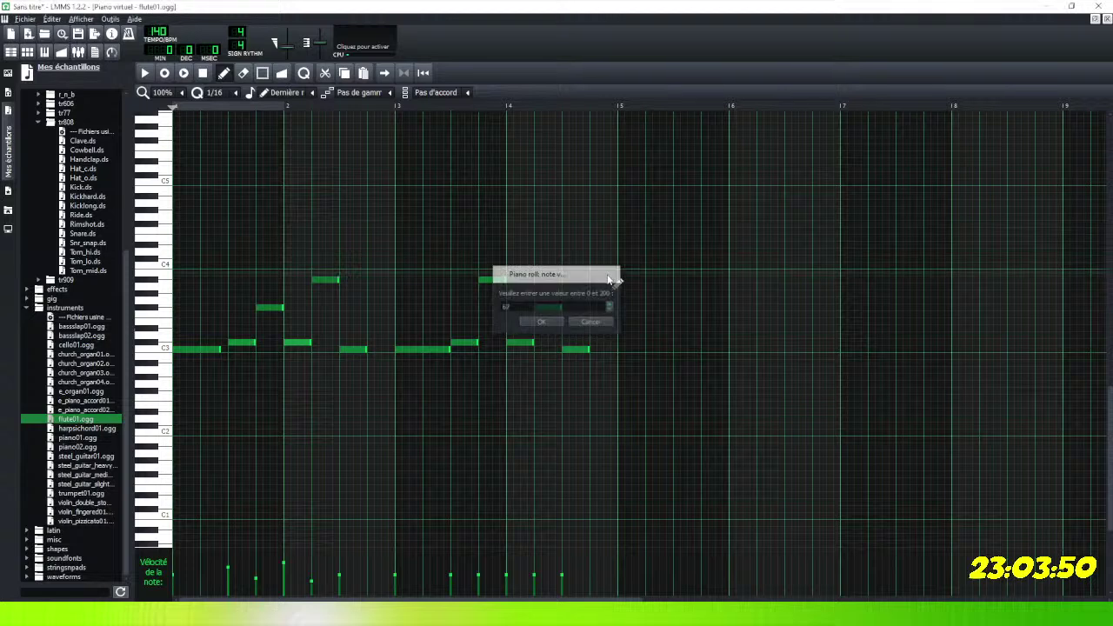
click(312, 575)
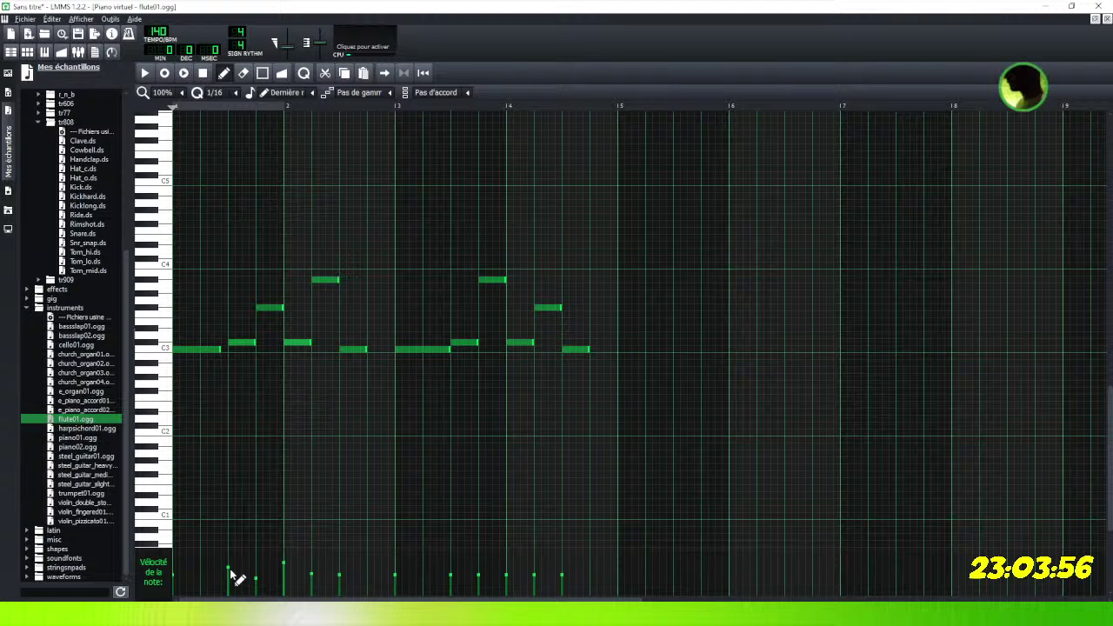
drag(230, 574, 235, 581)
In bars 3 and 4, raise the velocities of both C#3 notes and lower those of the first and last C3 notes.
click(396, 581)
drag(452, 584, 460, 576)
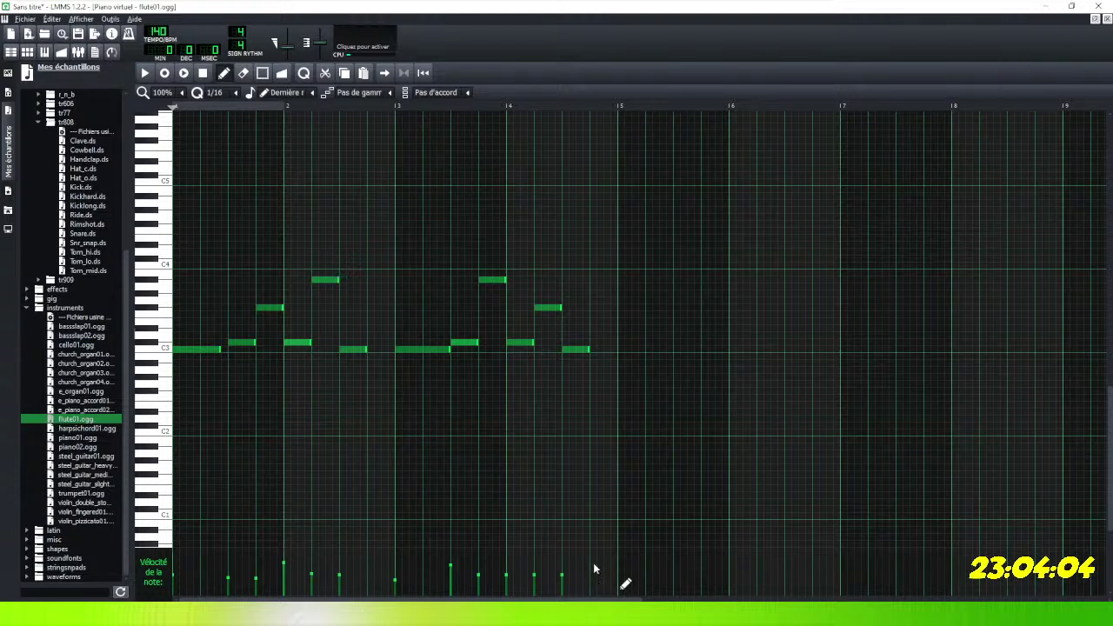
click(509, 567)
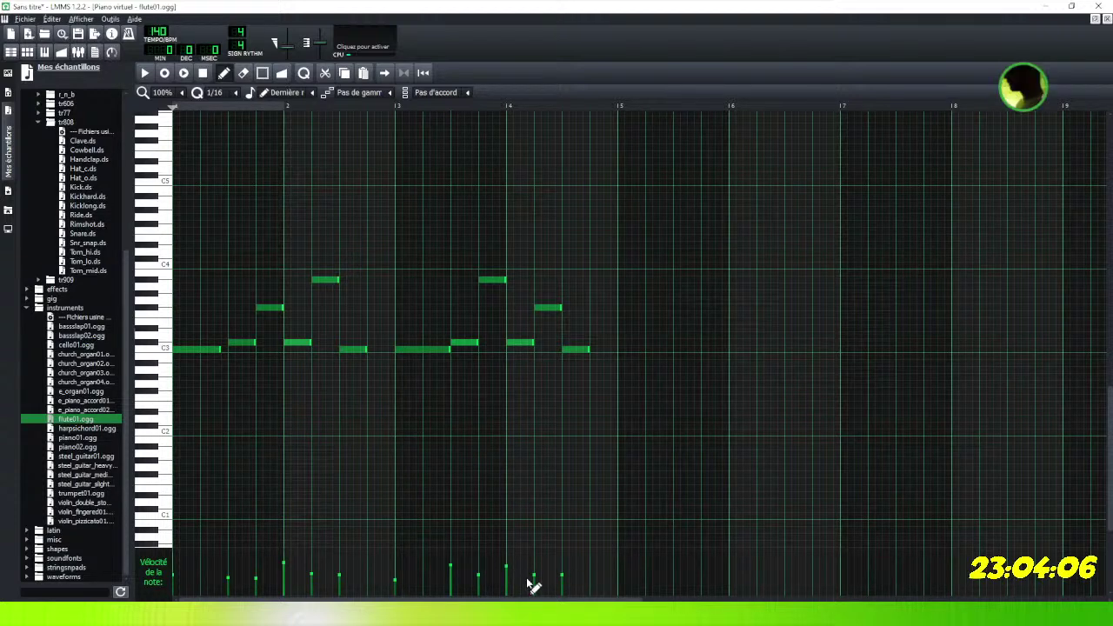
click(563, 583)
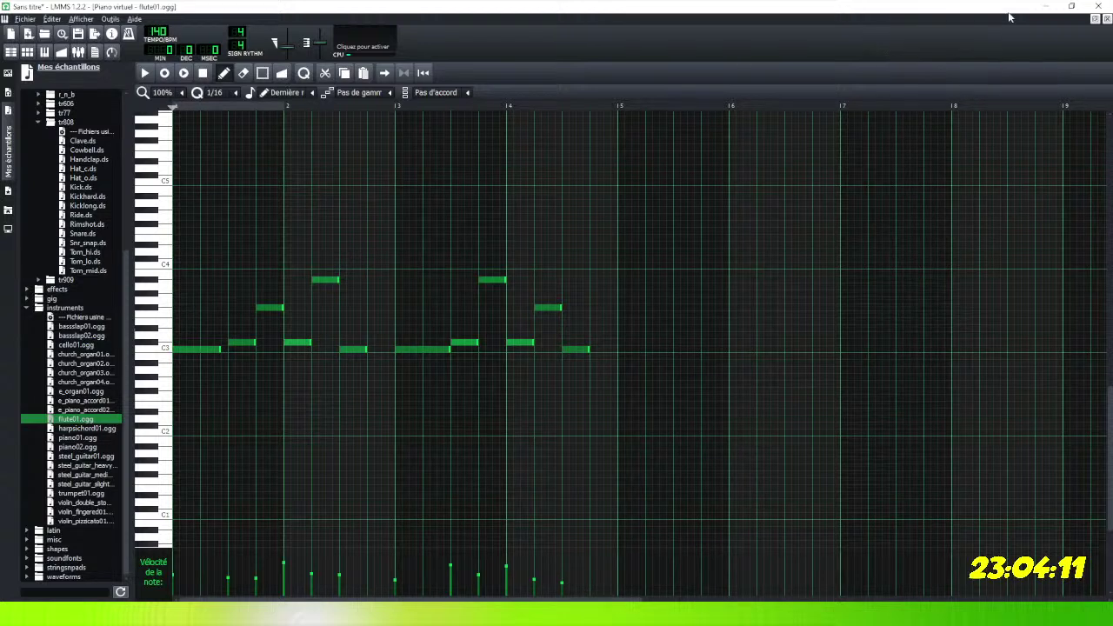
Return to the song editor, play the song and stop it, and adjust the Kicklong.ds track's volume.
click(1106, 19)
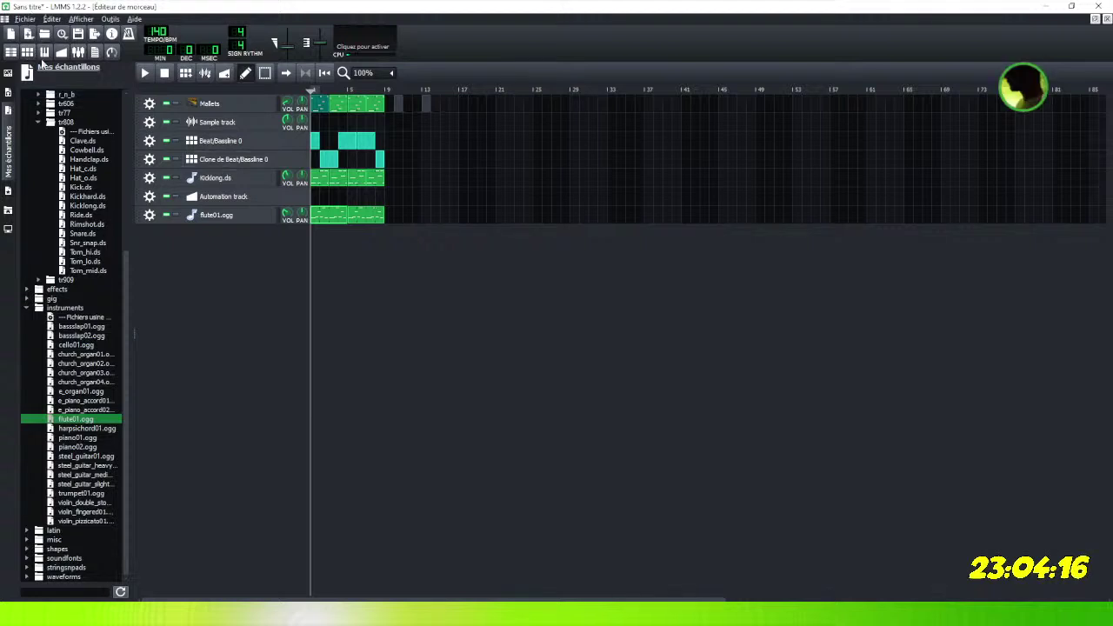
click(148, 72)
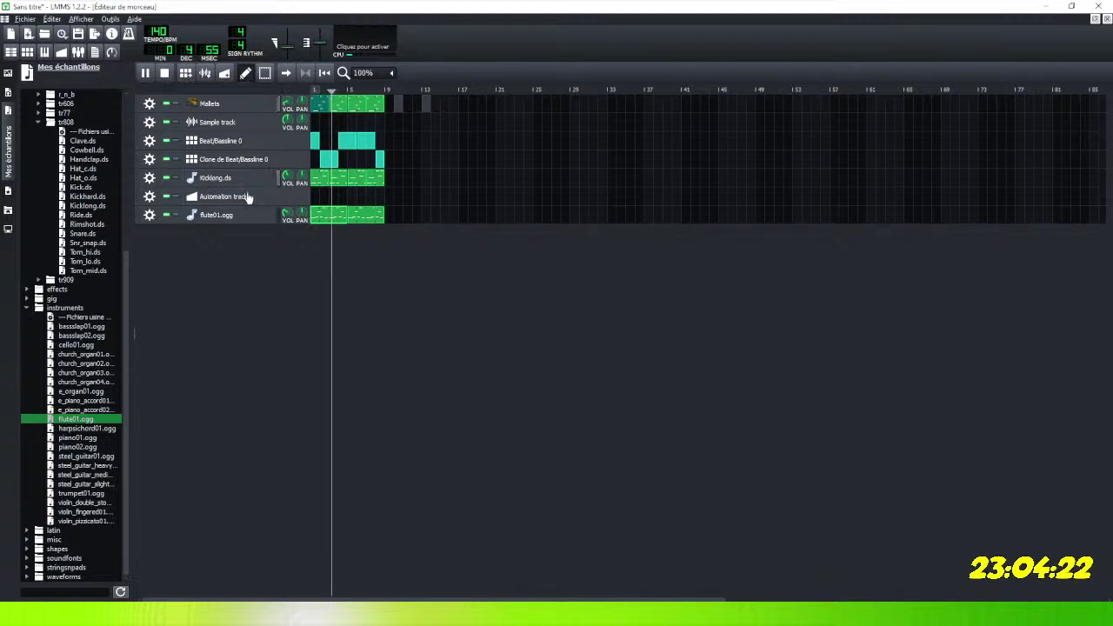
mouse_move(290, 174)
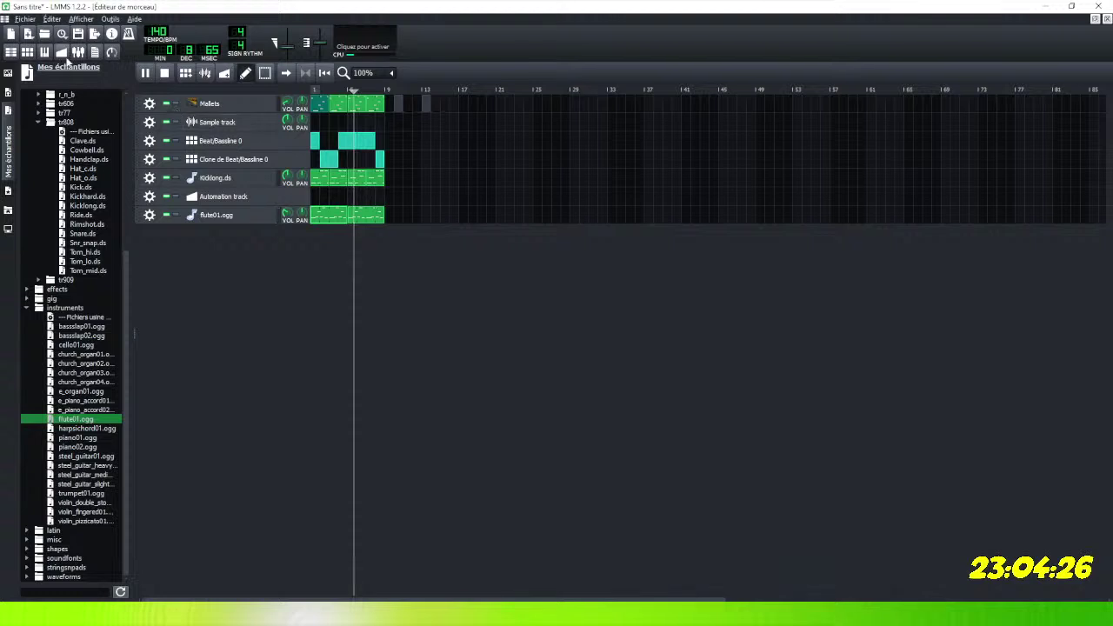
click(162, 73)
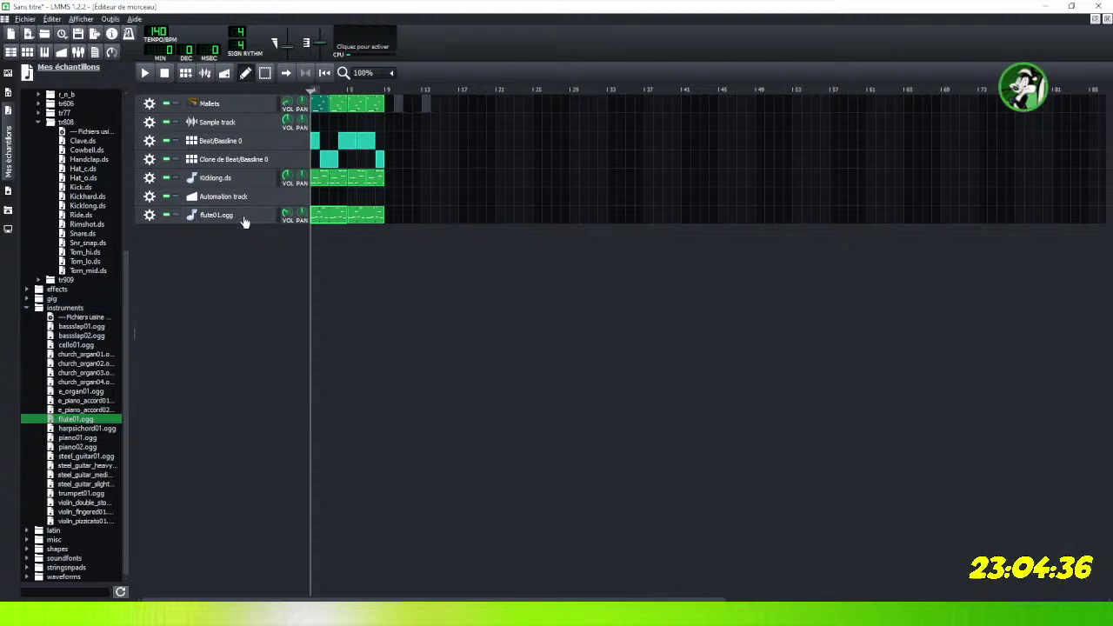
drag(286, 180, 286, 193)
Open the effects mixer, move its window clear of the tracks, and set the master fader to about 105%.
click(78, 53)
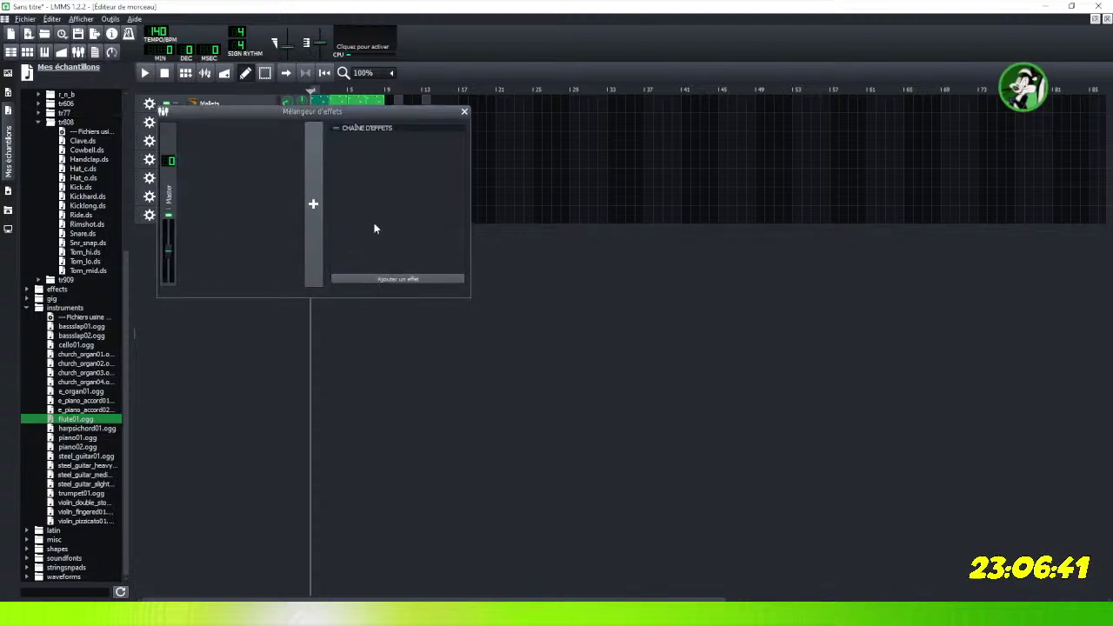
drag(356, 110, 698, 148)
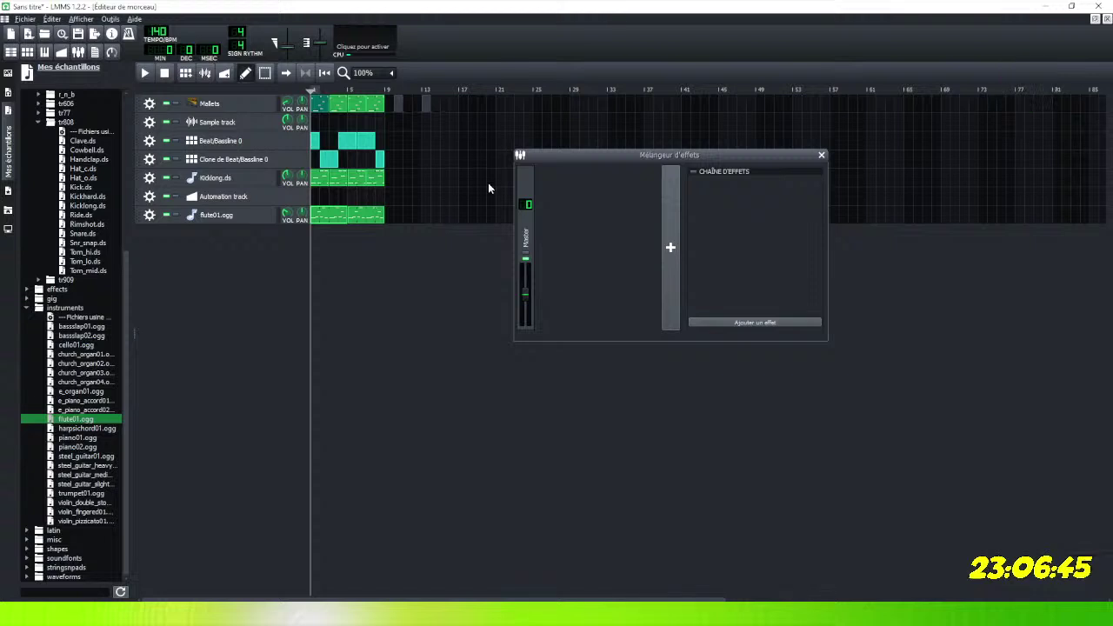
drag(528, 302, 528, 299)
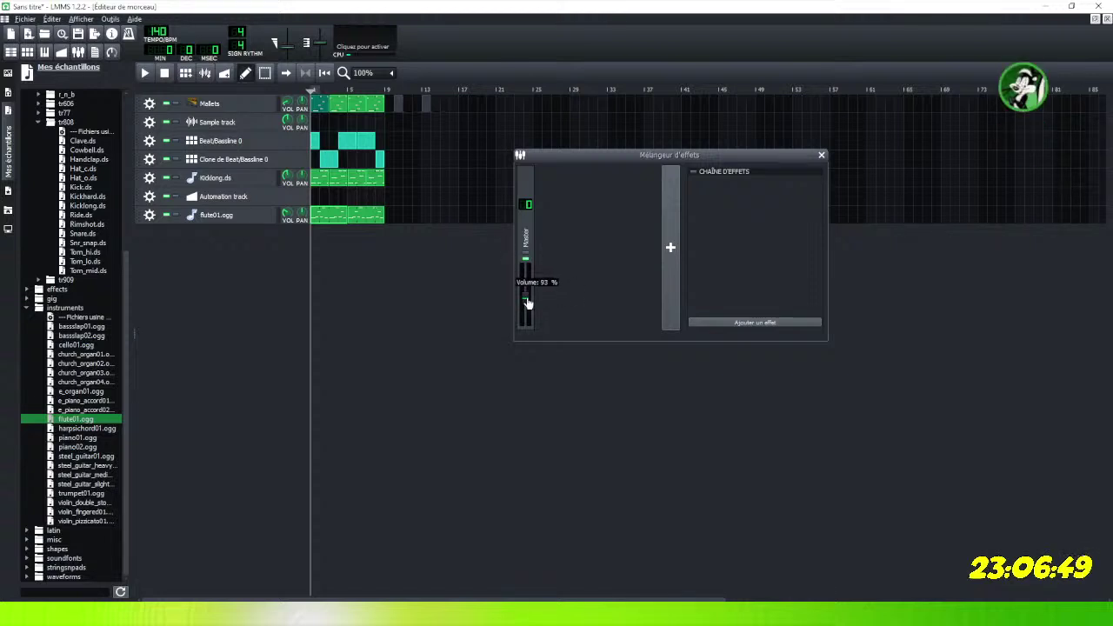
drag(527, 299, 526, 300)
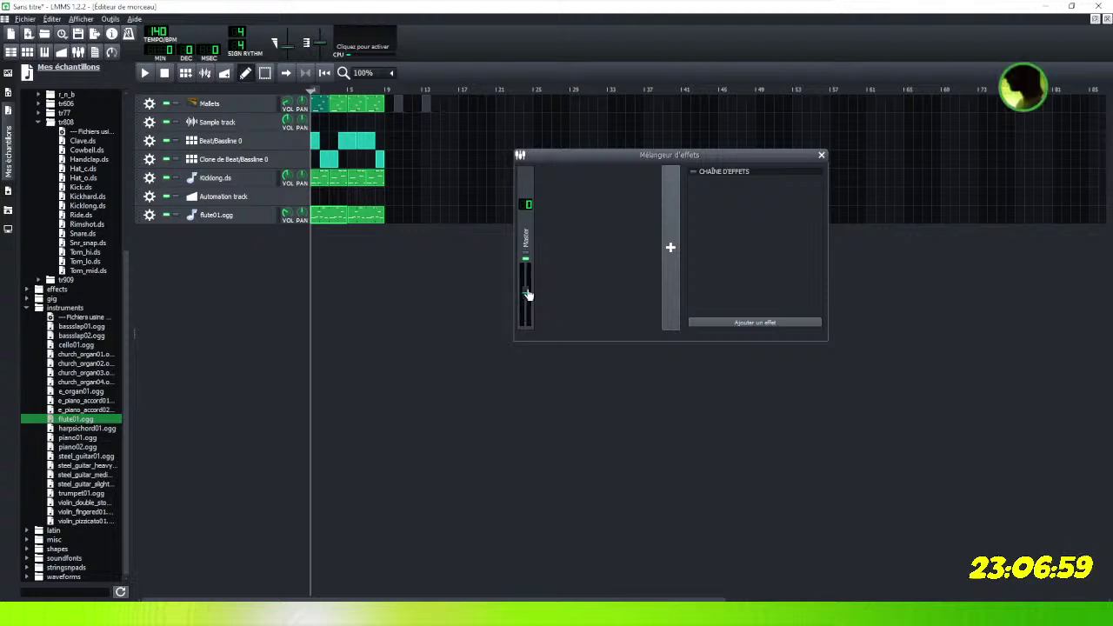
double_click(526, 292)
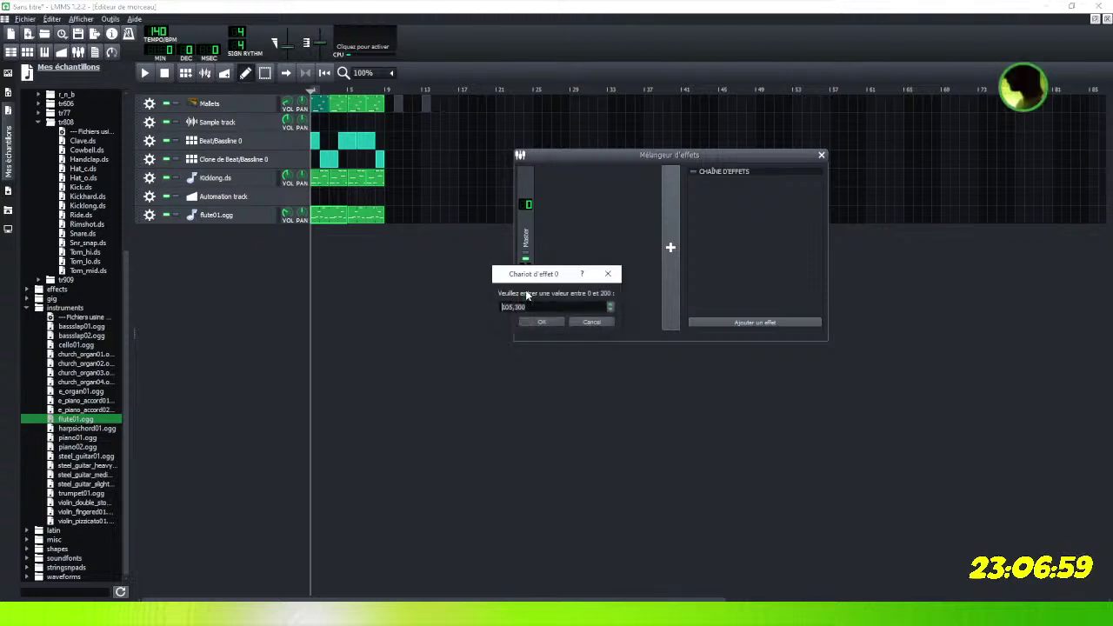
click(599, 275)
Add a new effects channel to the mixer, select it to show its send to the master, and close the mixer.
click(671, 248)
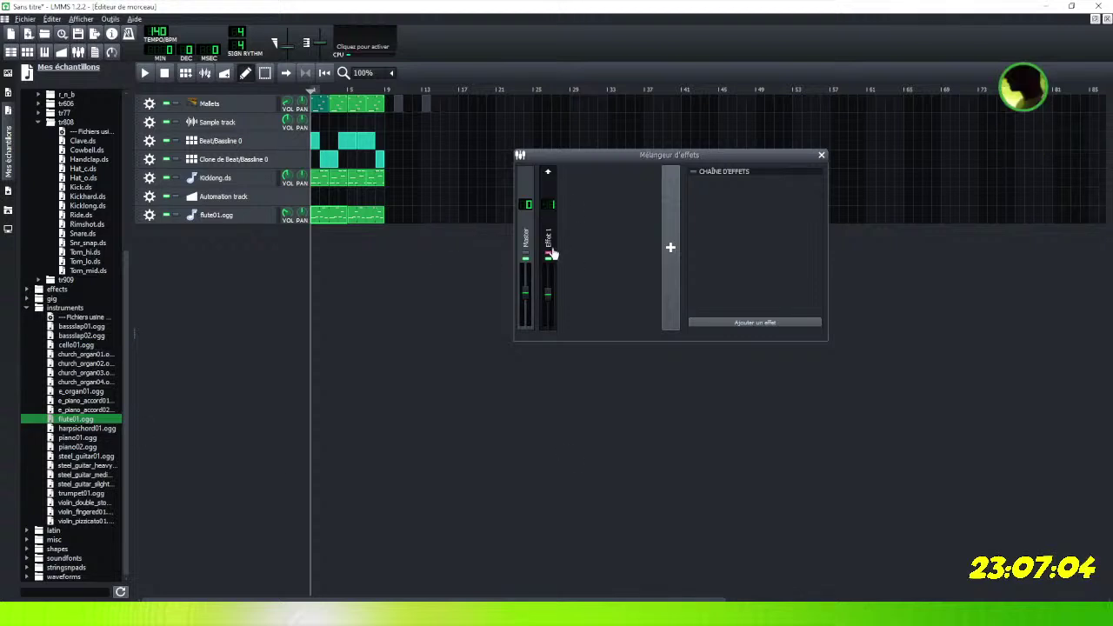
click(549, 178)
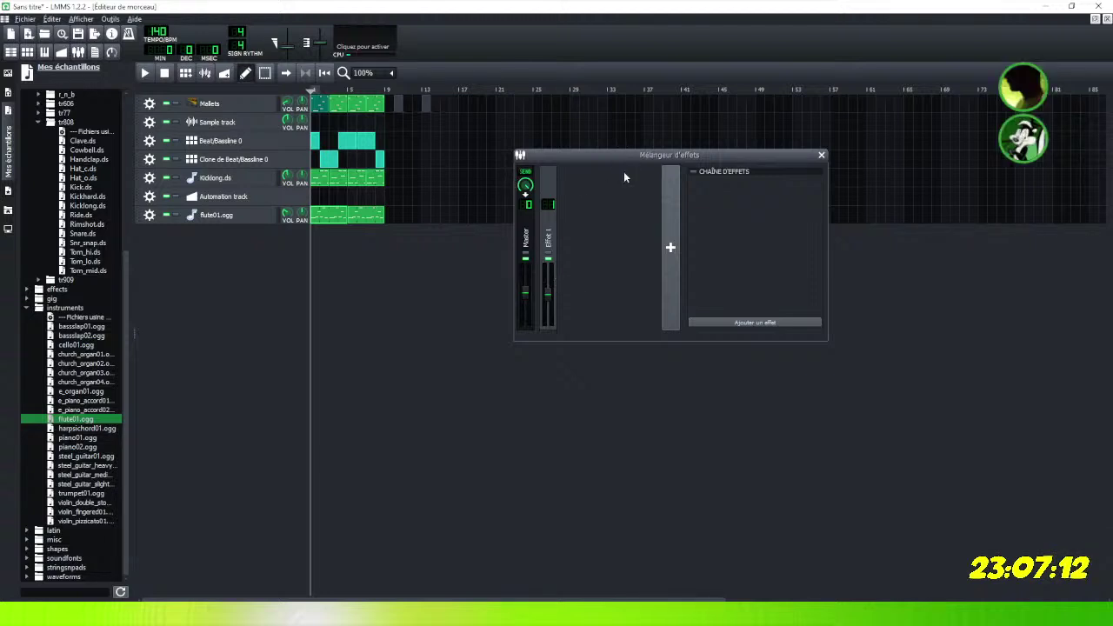
drag(617, 155, 639, 235)
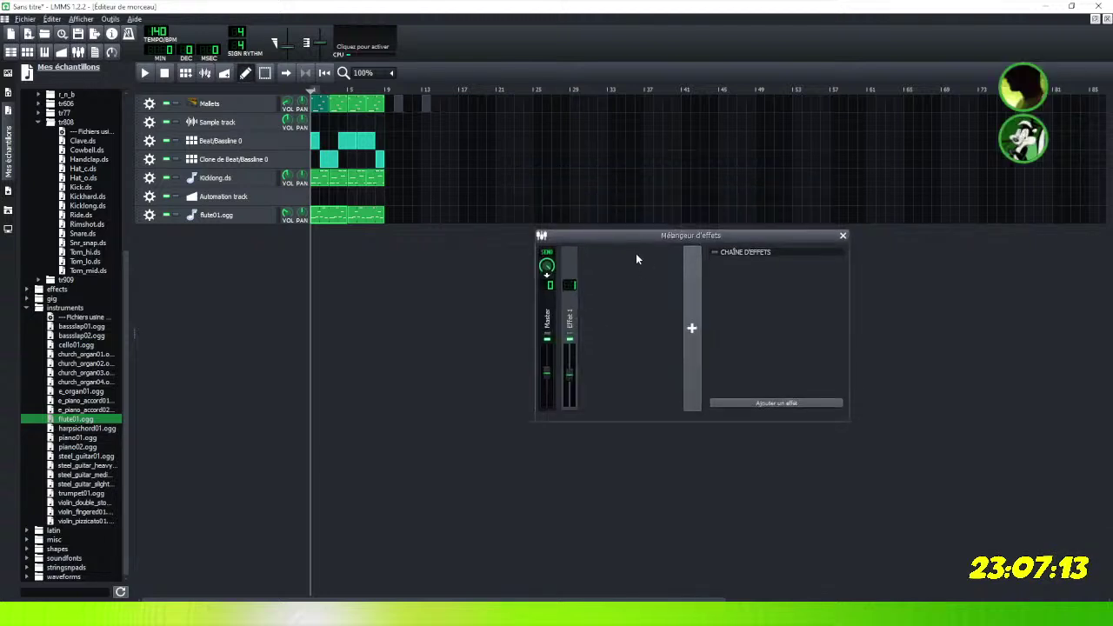
click(842, 237)
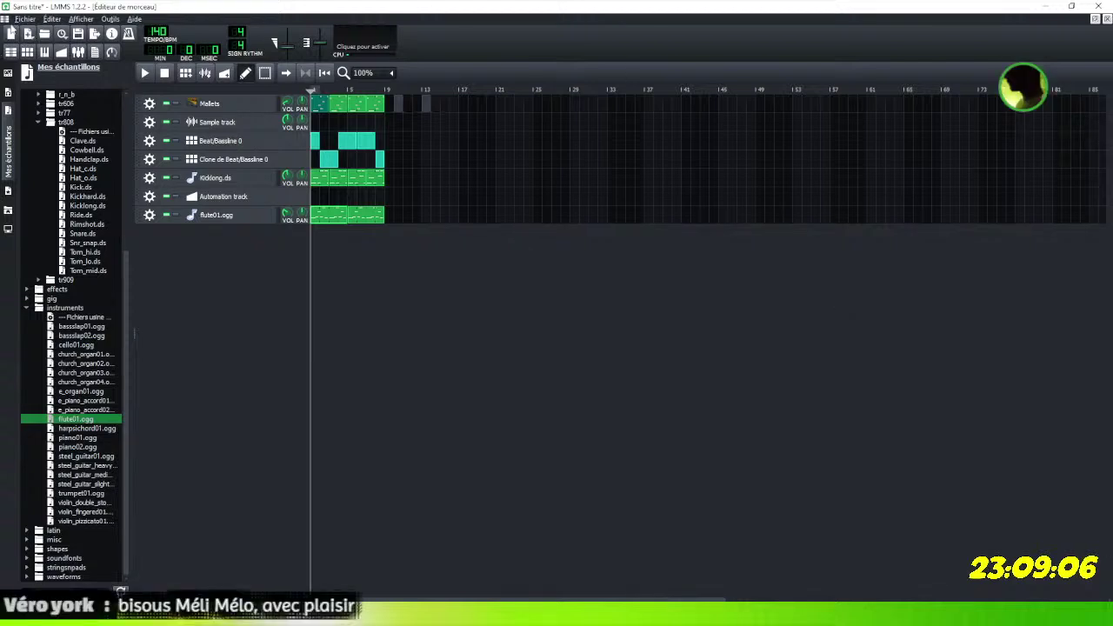
Save the project in the Music folder under the file name PEPE.
click(24, 19)
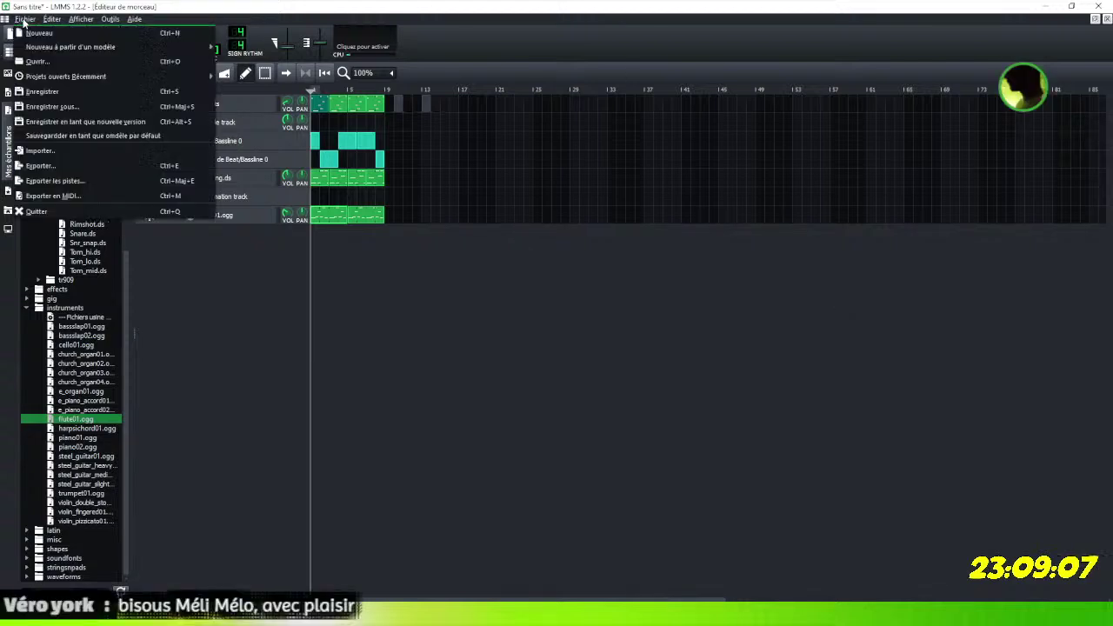
click(61, 108)
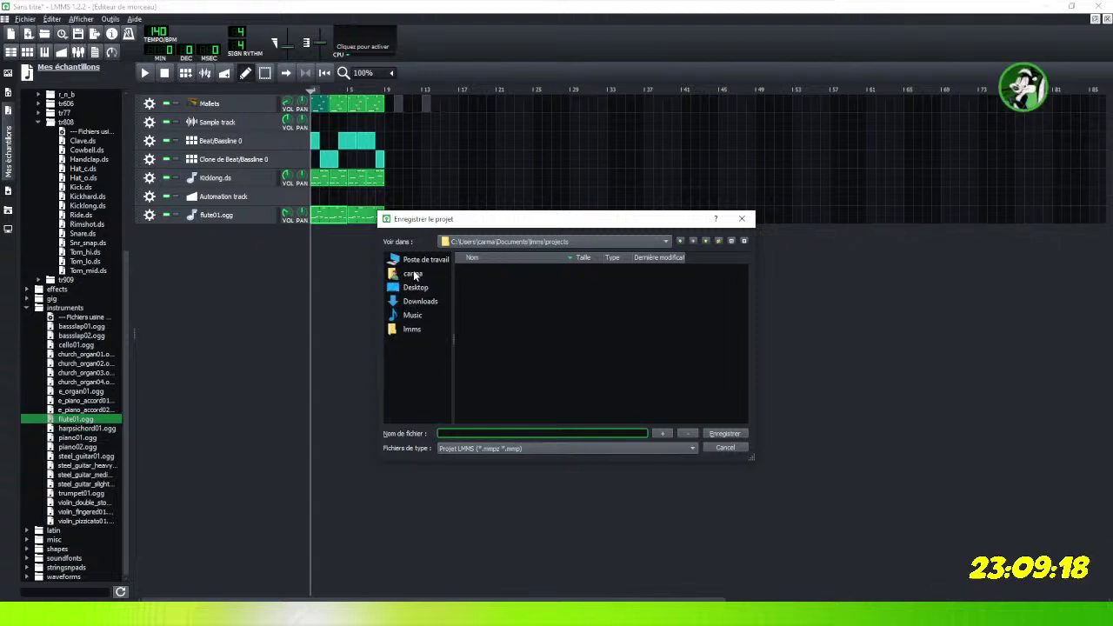
click(414, 315)
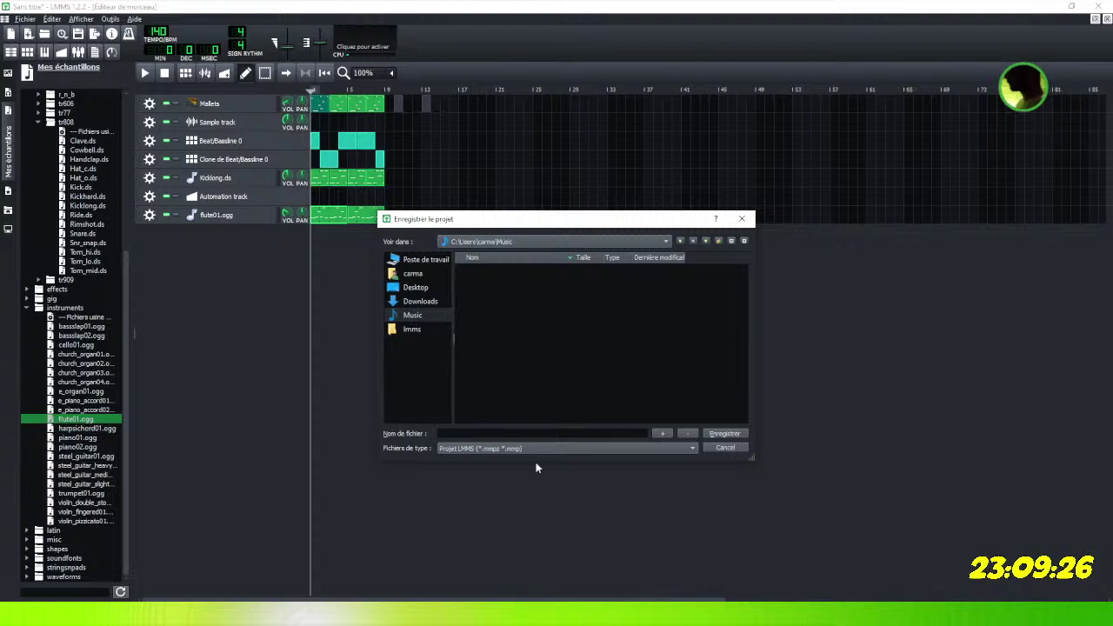
click(480, 432)
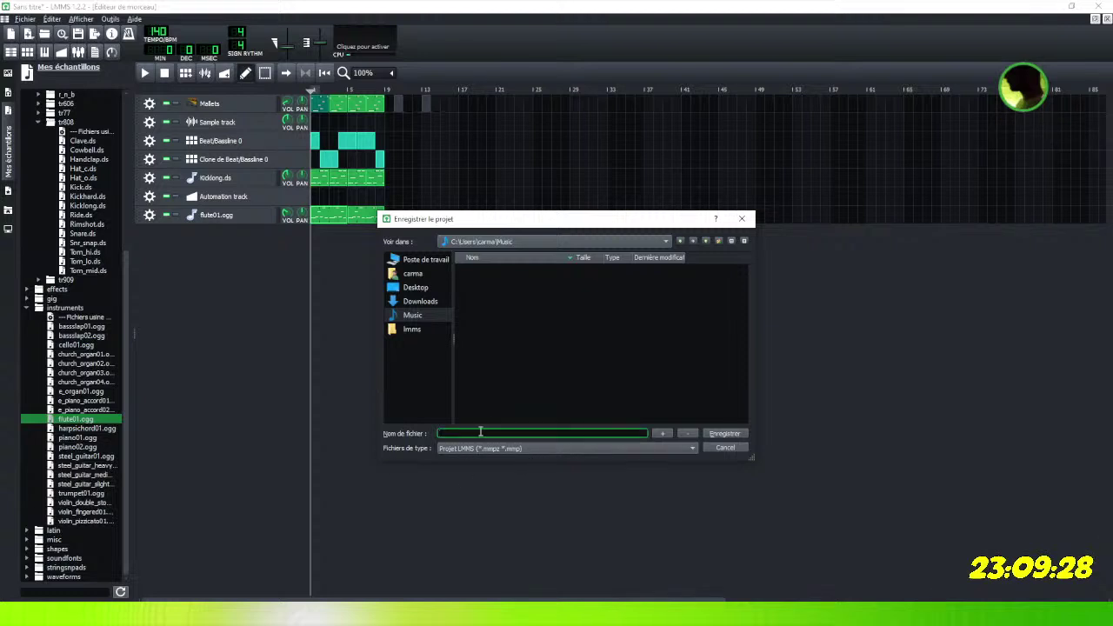
text(P)
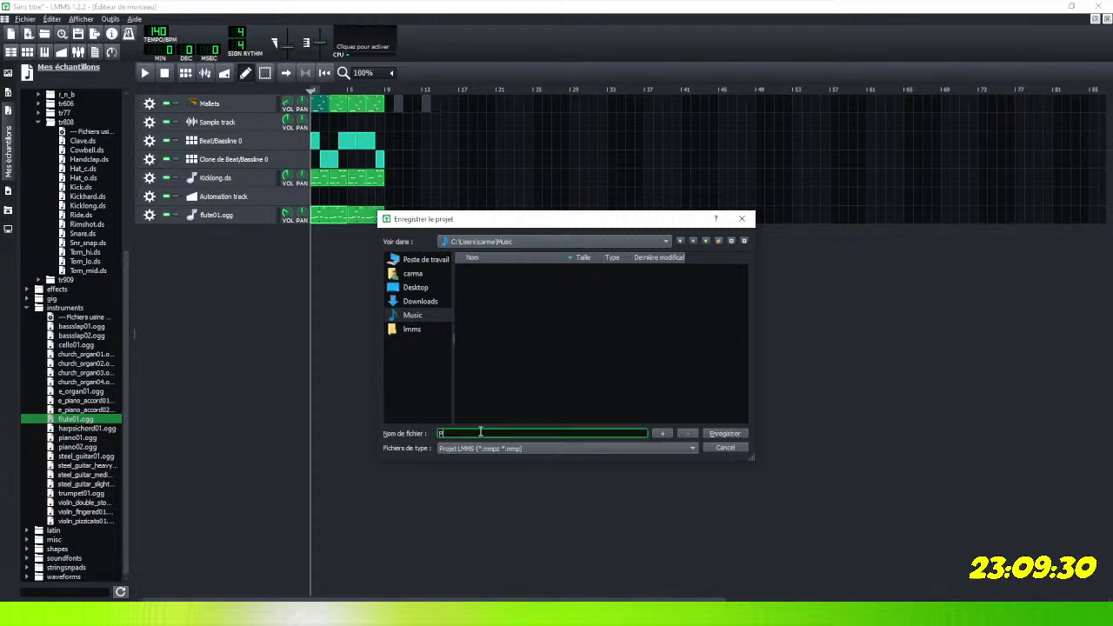
text(EPE)
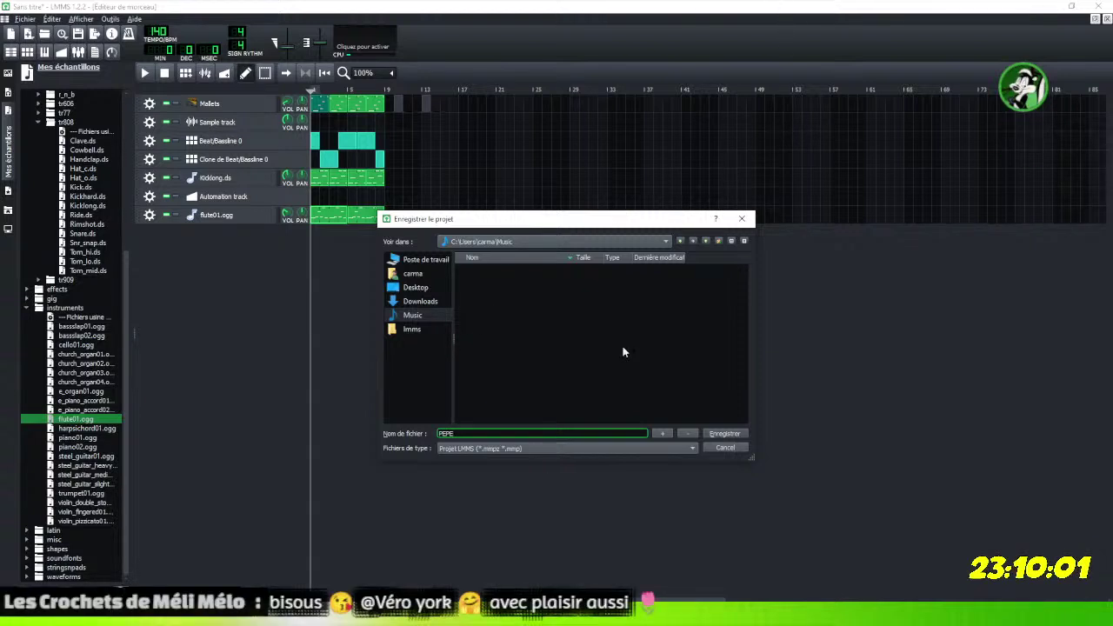
click(740, 434)
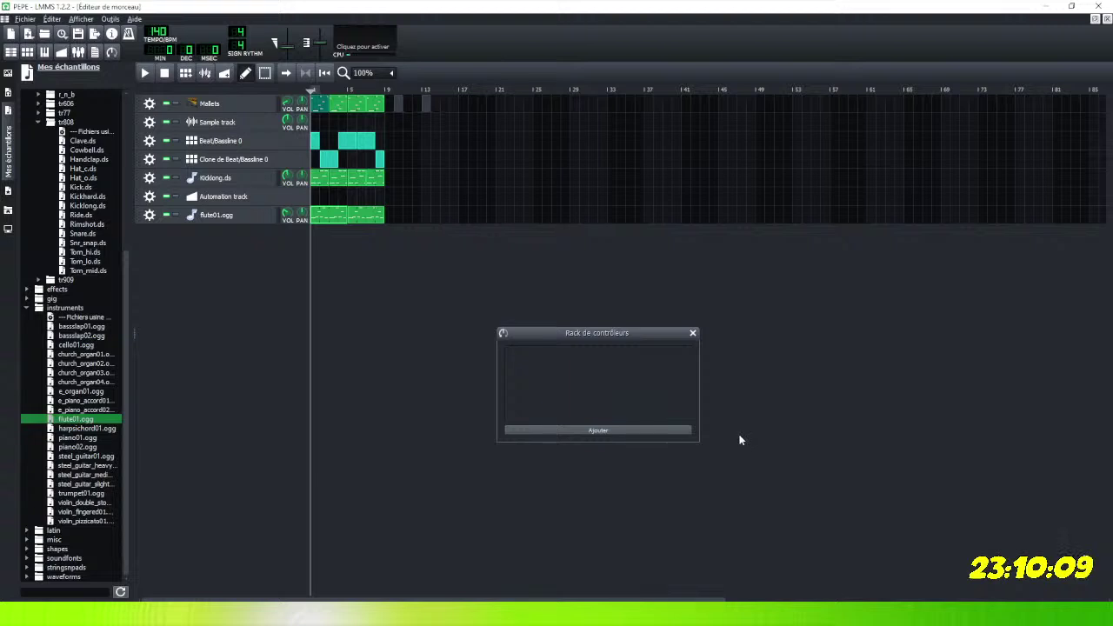
Add an LFO controller in the controller rack, view its controls, and close both windows.
click(615, 432)
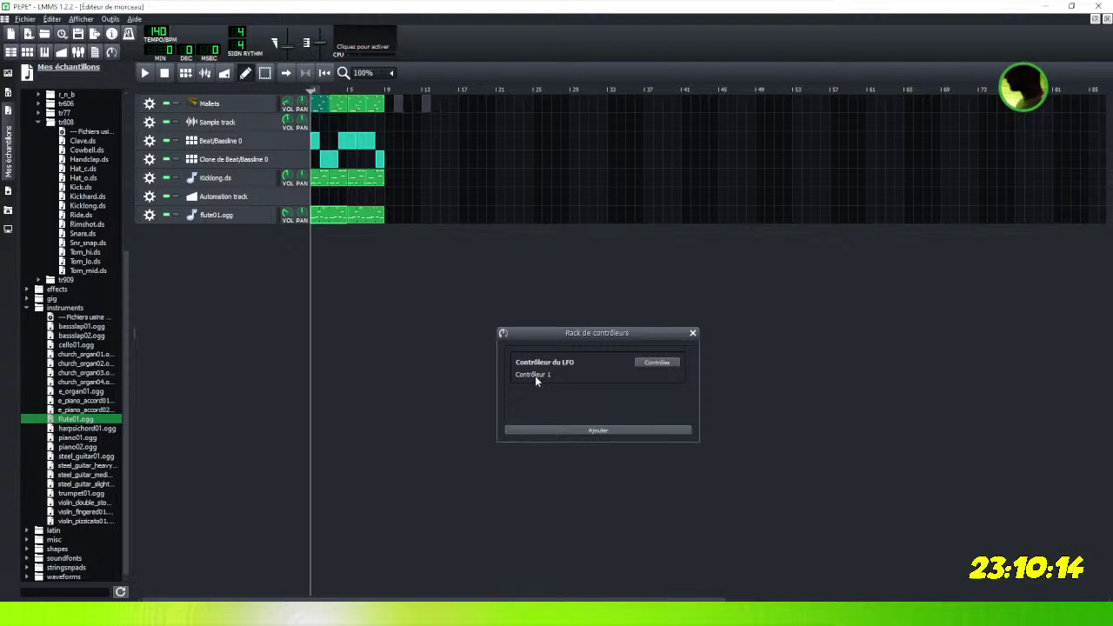
click(657, 363)
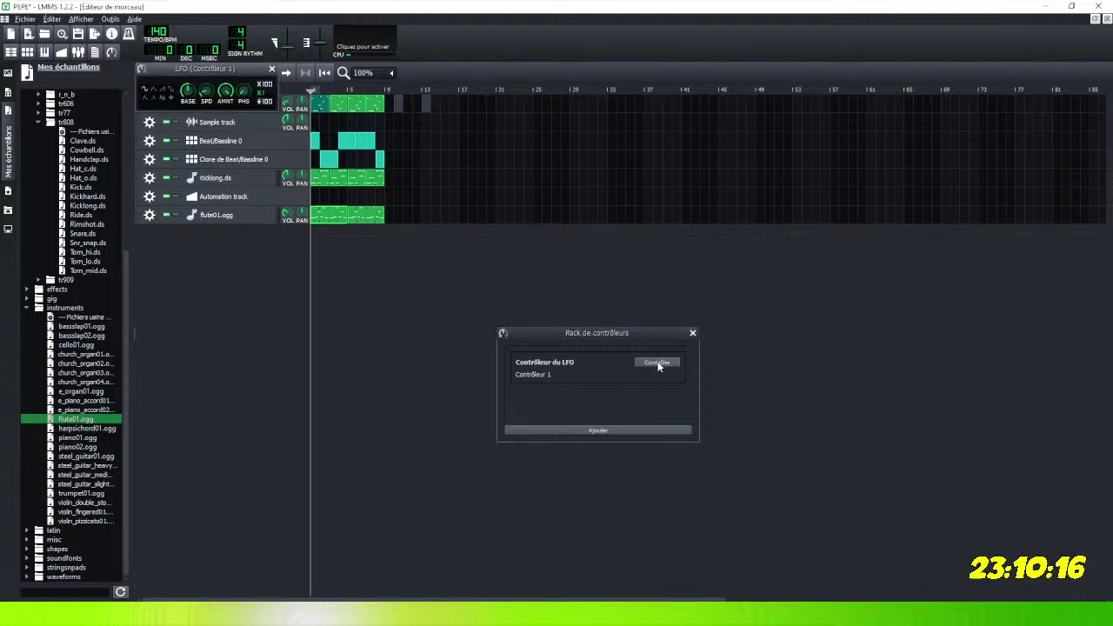
drag(172, 73, 832, 292)
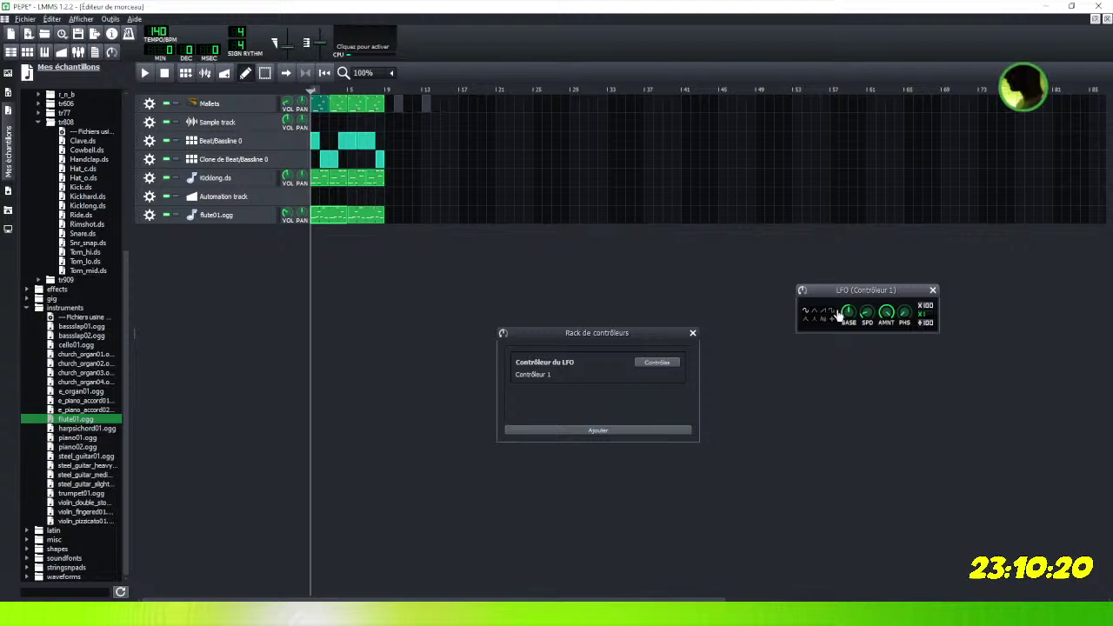
click(932, 290)
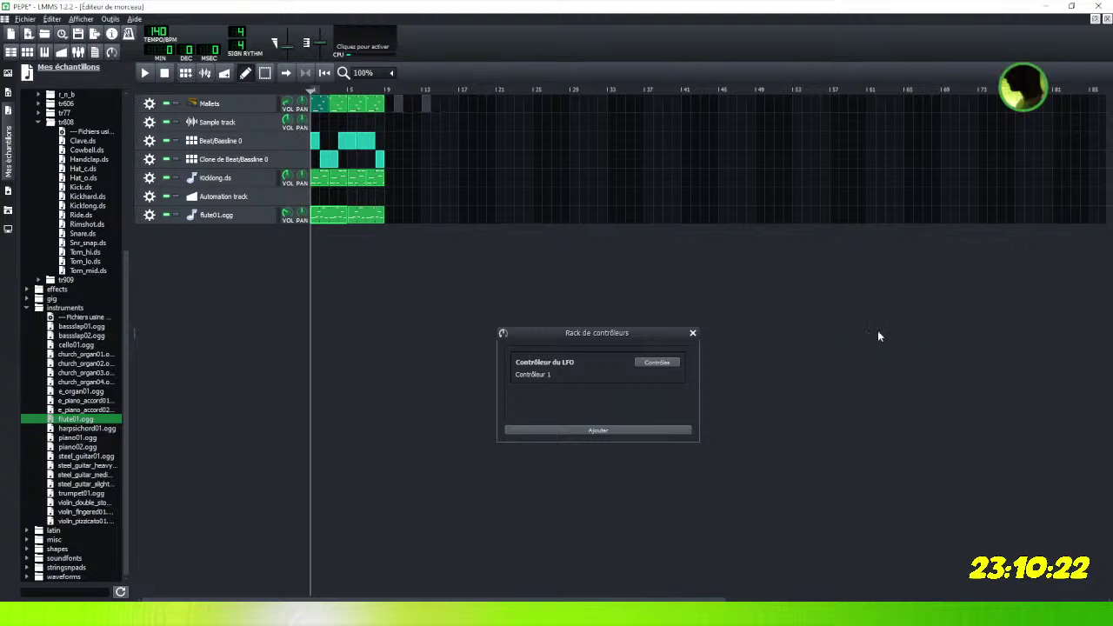
click(694, 333)
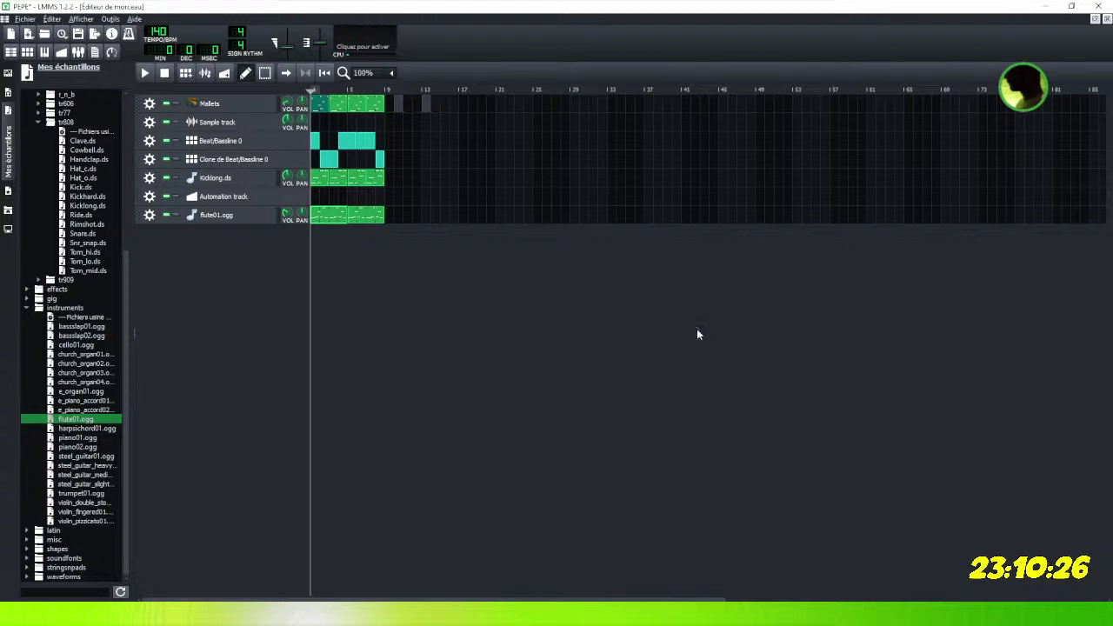